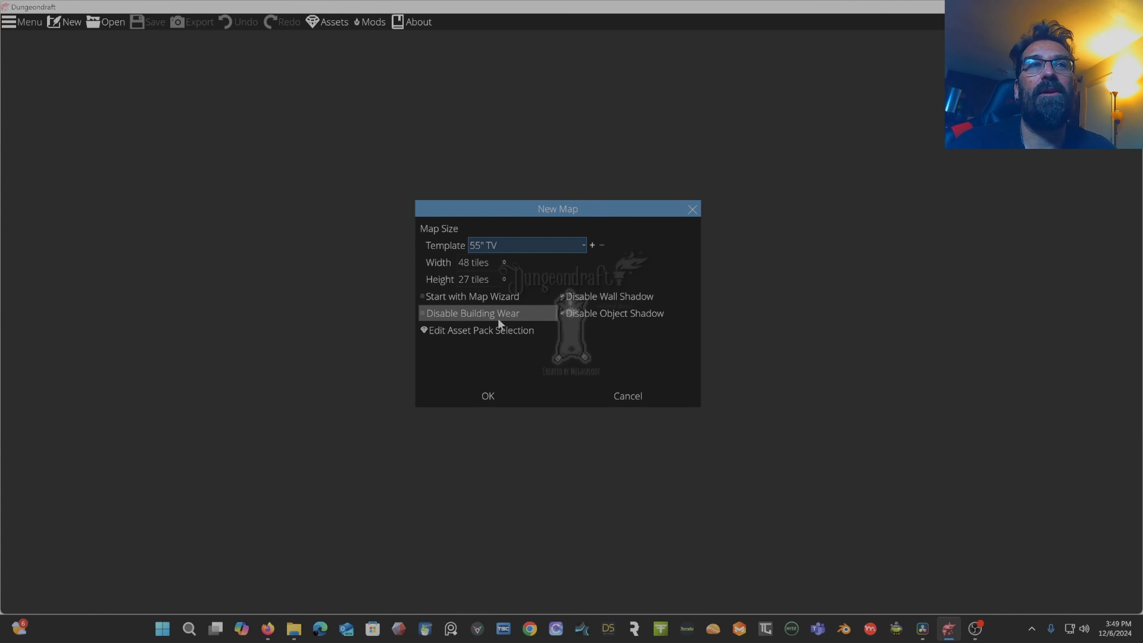
Create a new map from the 55" TV template (48 by 27 tiles), toggling the Disable Building Wear option.
left_click(421, 313)
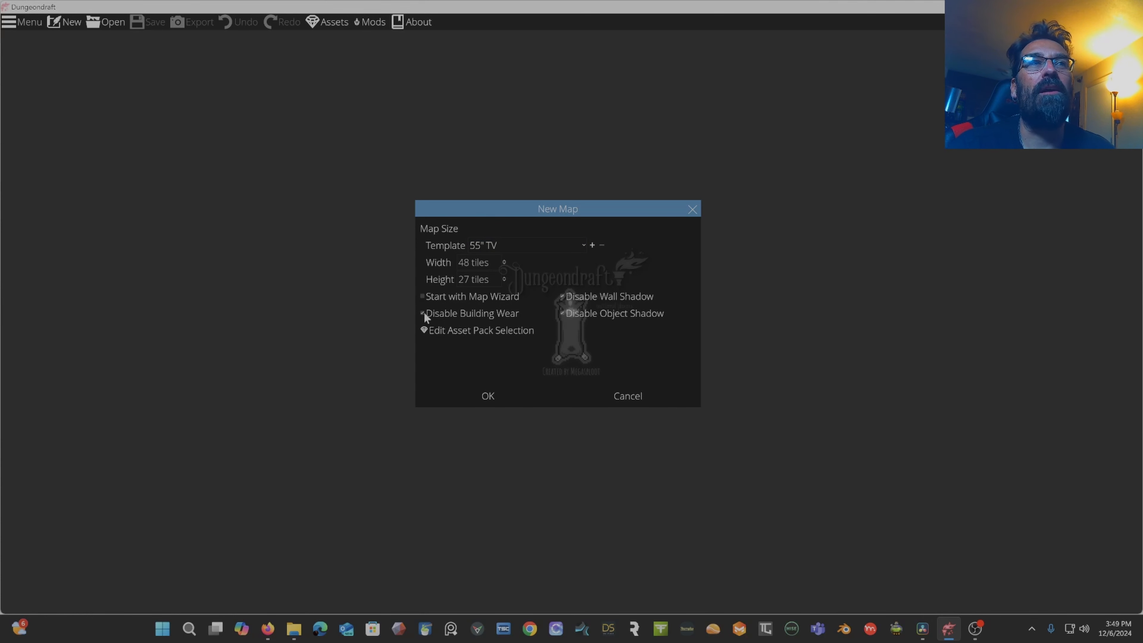
left_click(459, 315)
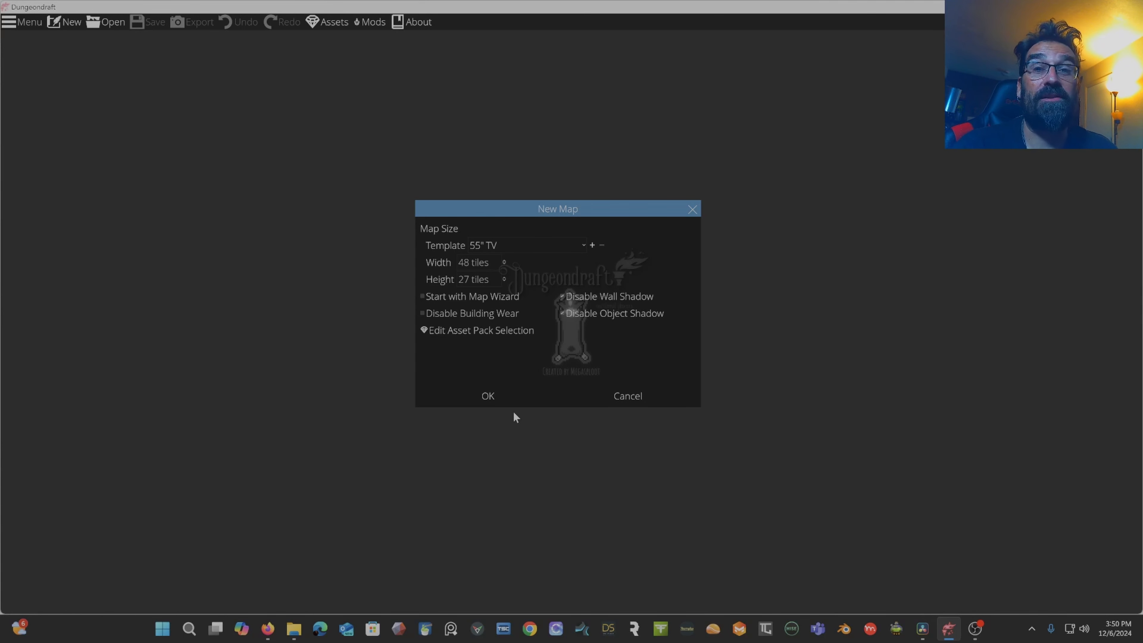
left_click(491, 395)
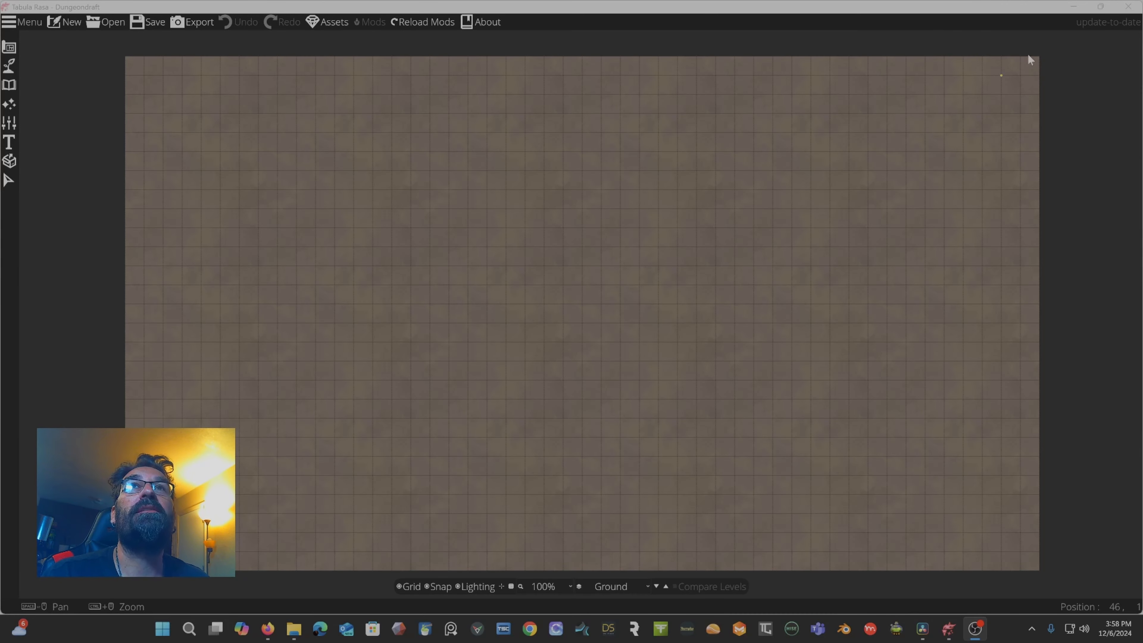
Open the About dialog to view program information, then close it.
left_click(494, 24)
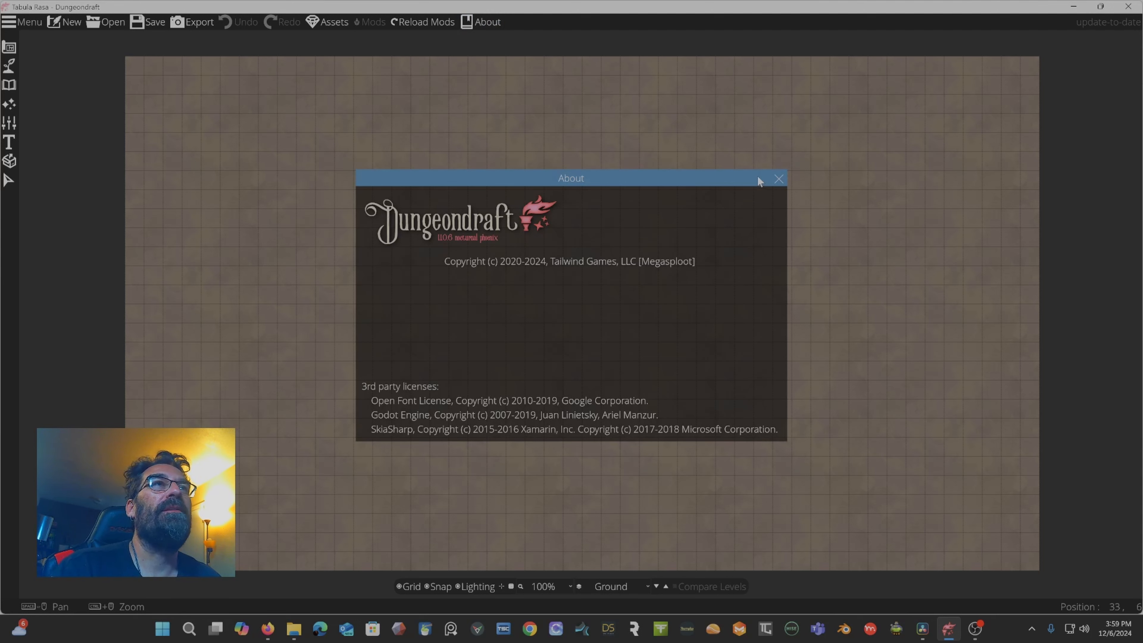
left_click(779, 179)
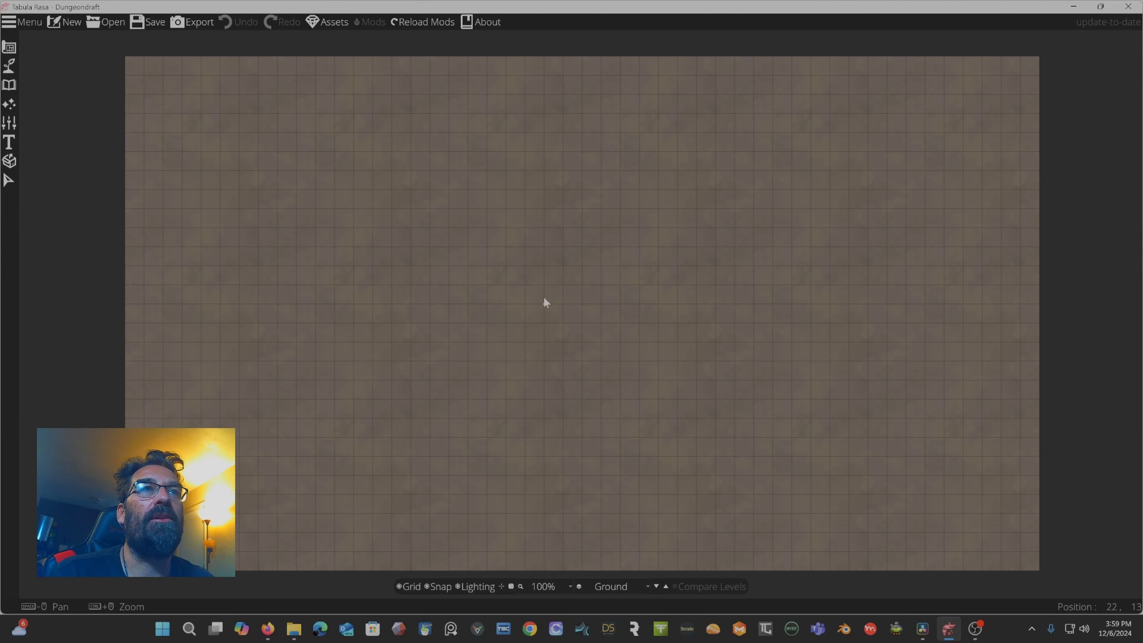
left_click_drag(519, 293, 544, 290)
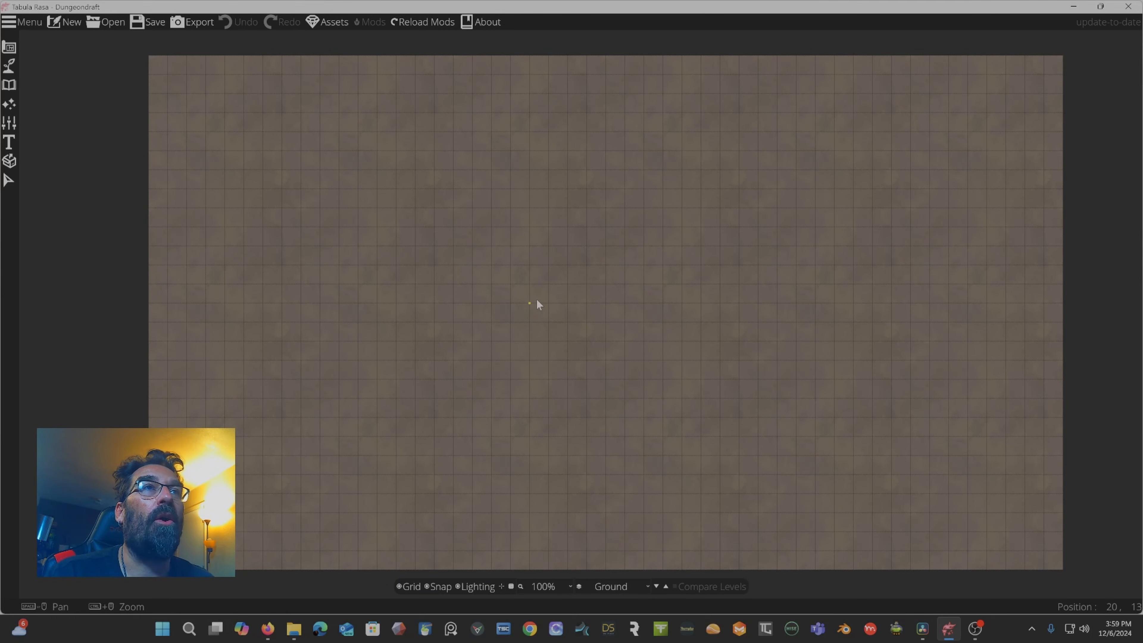
scroll(538, 305, "down", 2)
scroll(538, 305, "up", 2)
scroll(538, 304, "down", 1)
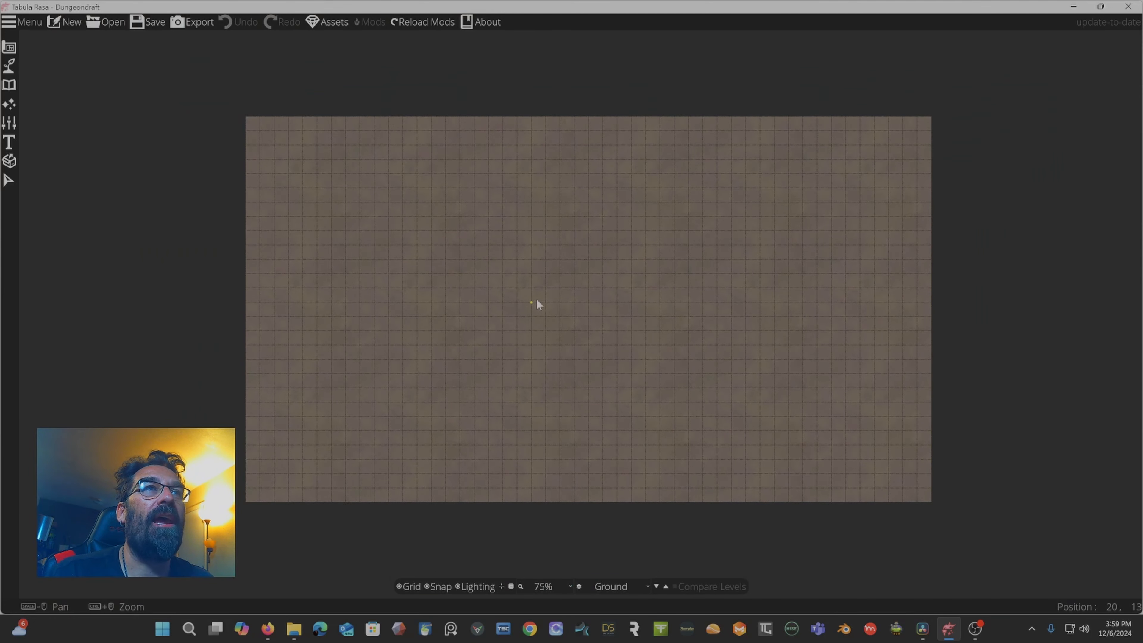
scroll(538, 305, "up", 1)
mouse_move(537, 300)
left_mouse_down()
mouse_move(546, 302)
mouse_move(526, 310)
left_mouse_up()
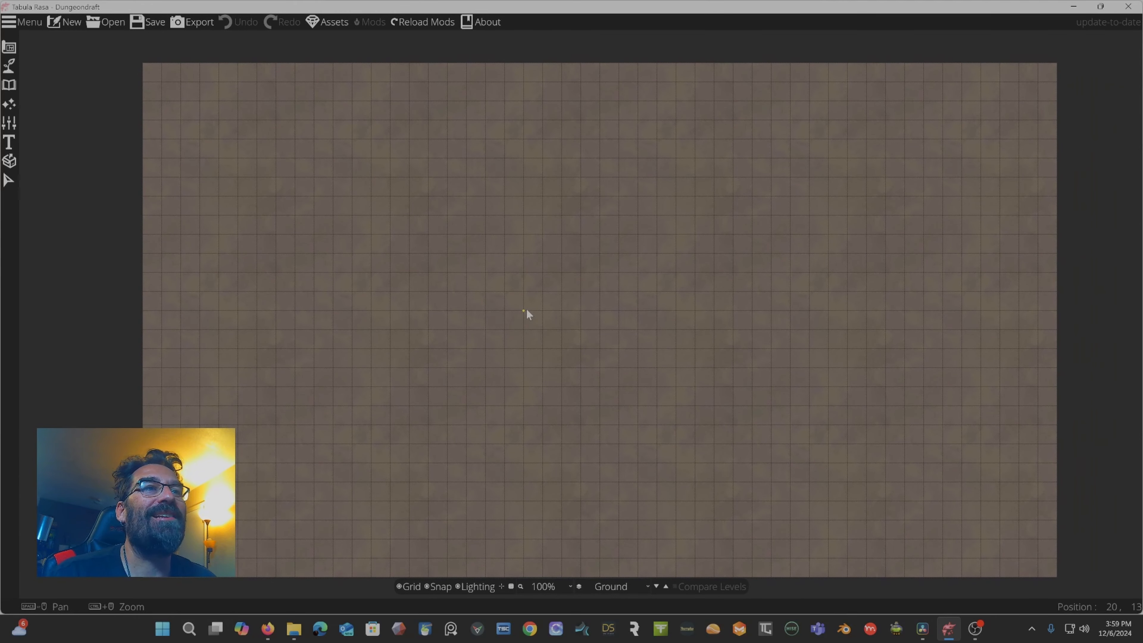
left_click(402, 587)
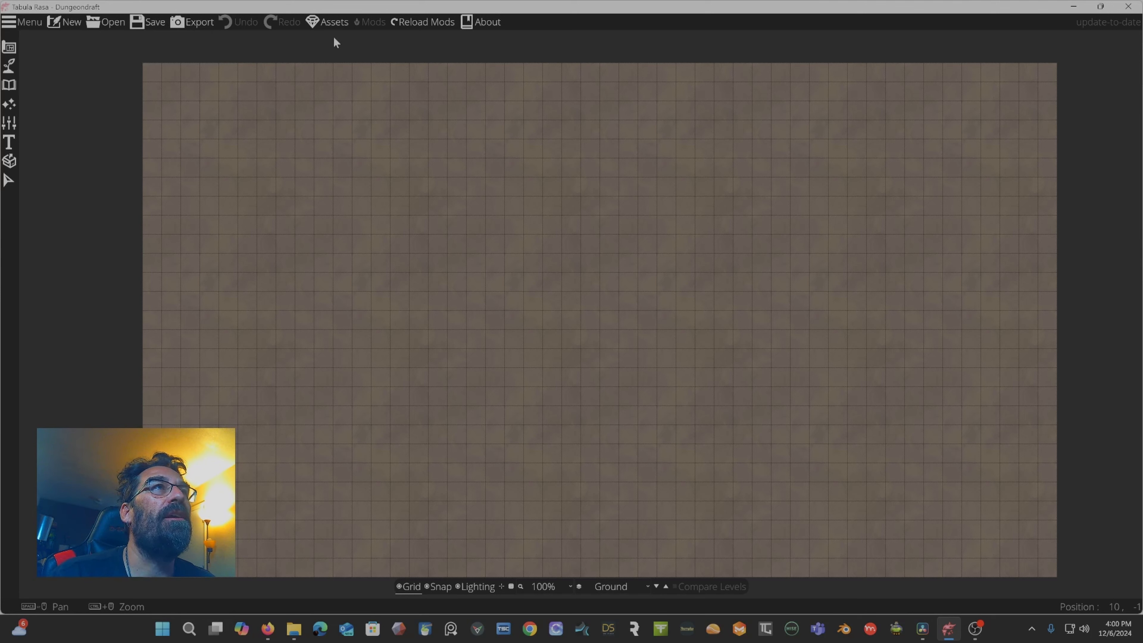
Open the custom assets list and browse the installed asset packs, then close it.
left_click(335, 21)
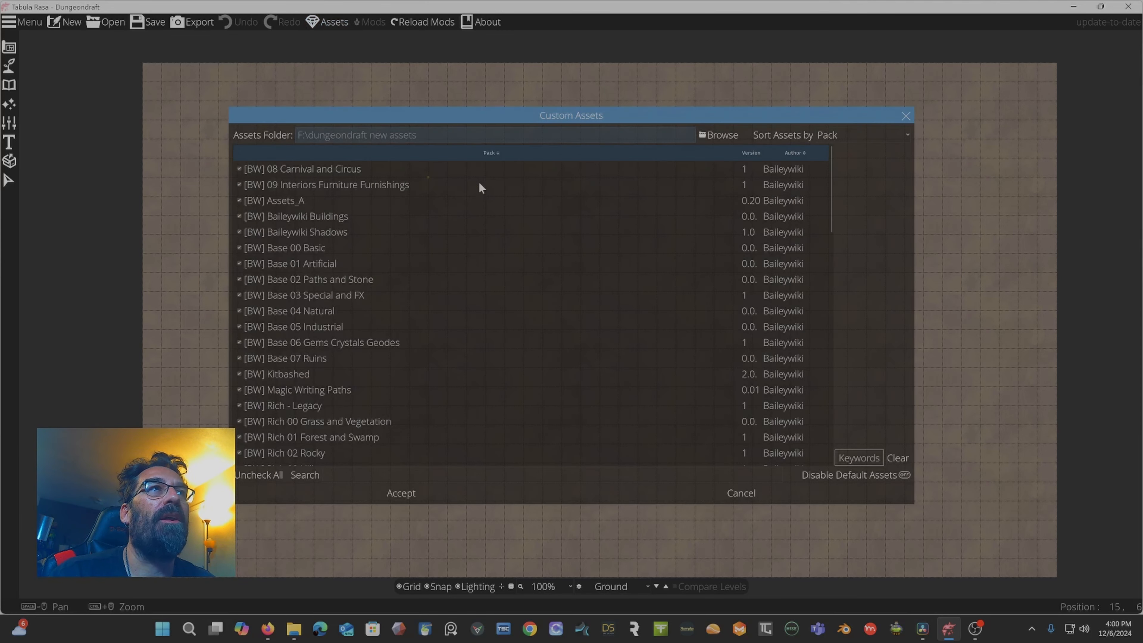
scroll(509, 274, "down", 10)
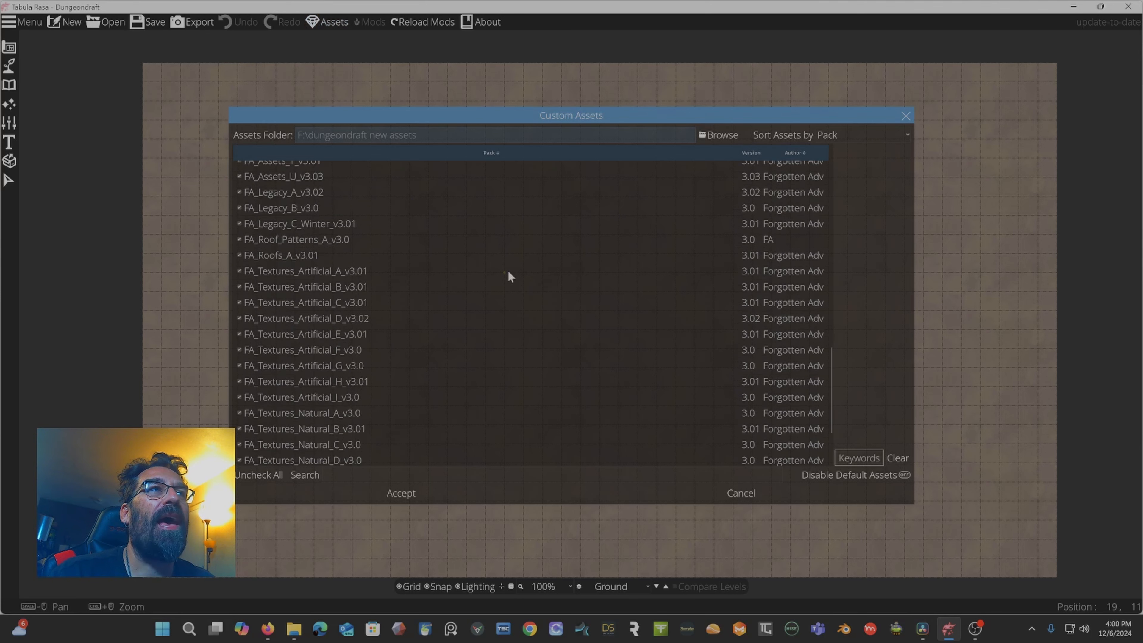
scroll(509, 276, "down", 3)
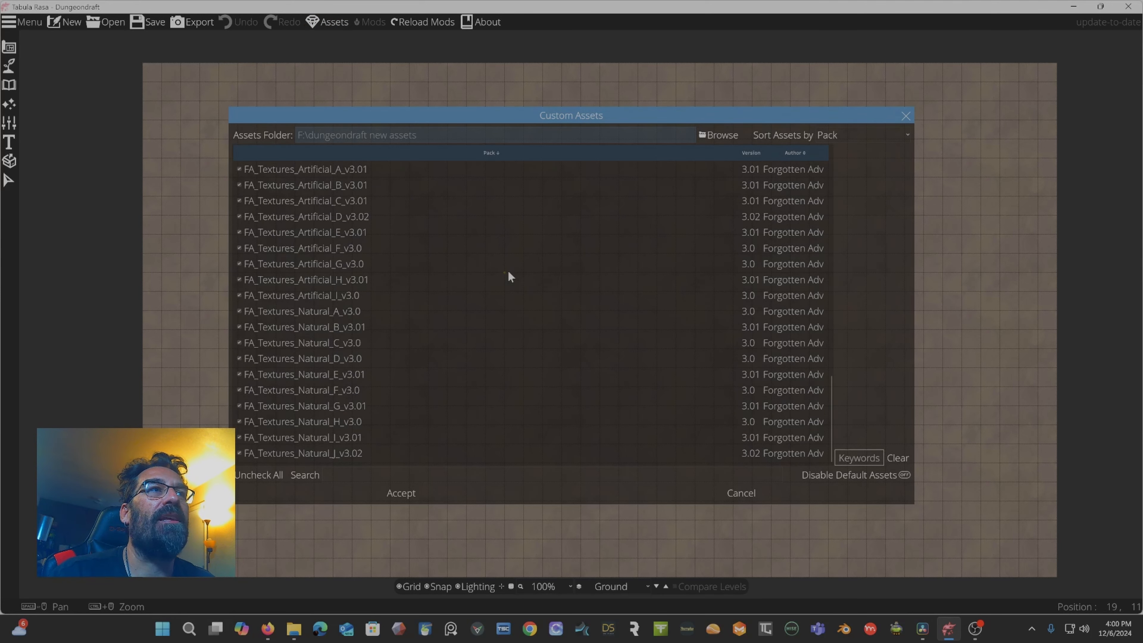
left_click(904, 118)
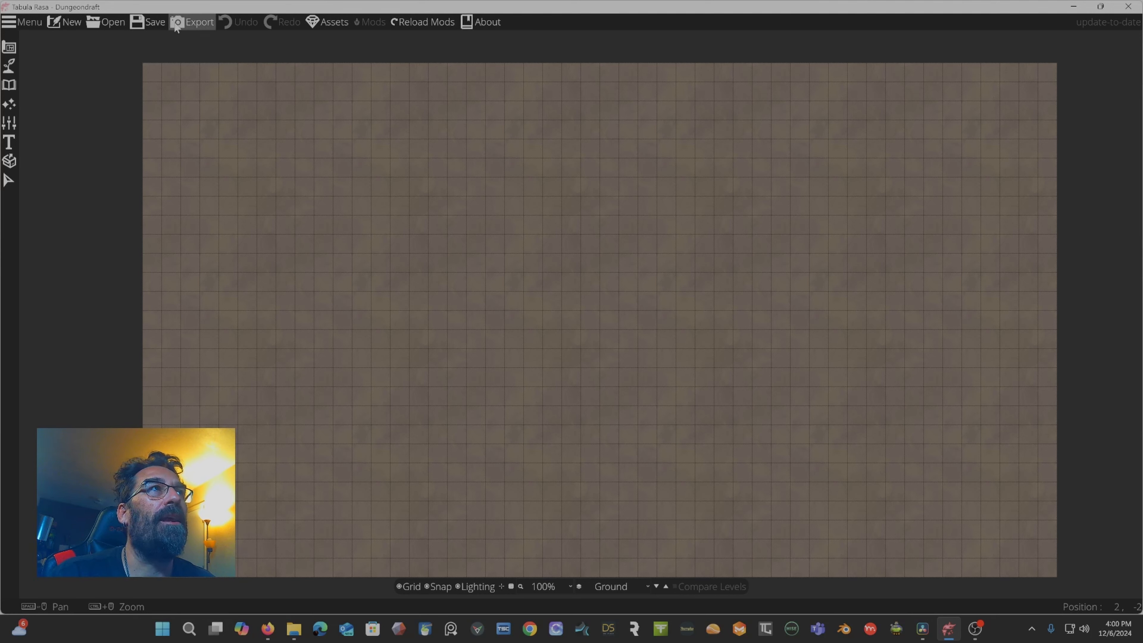
Review the main menu options and the Select tool's layer filter list.
left_click(19, 23)
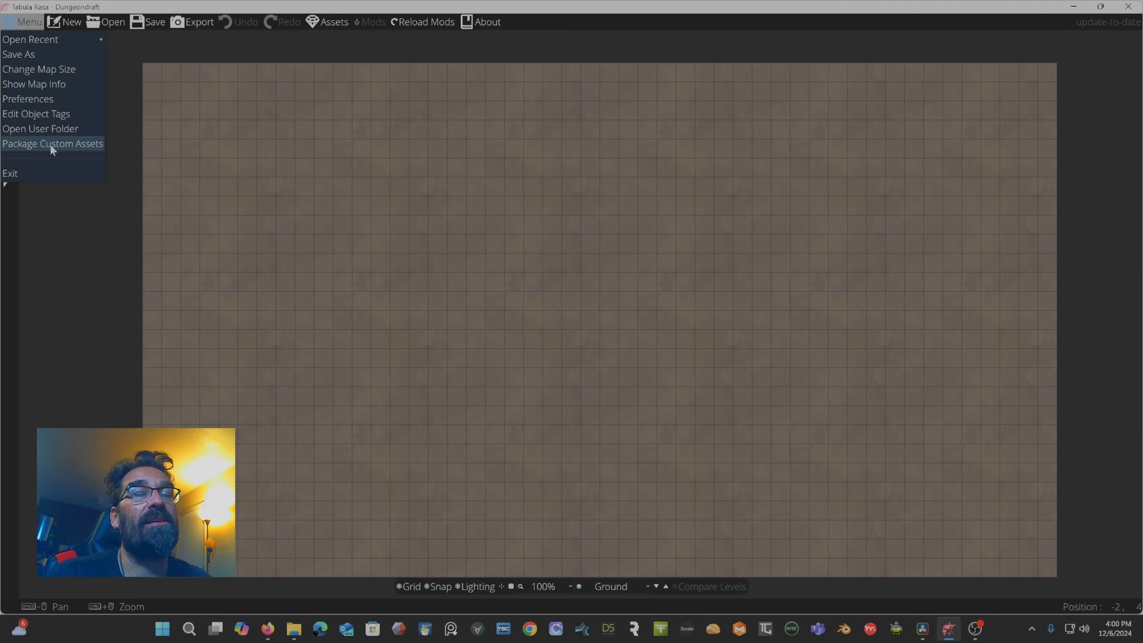
left_click(23, 22)
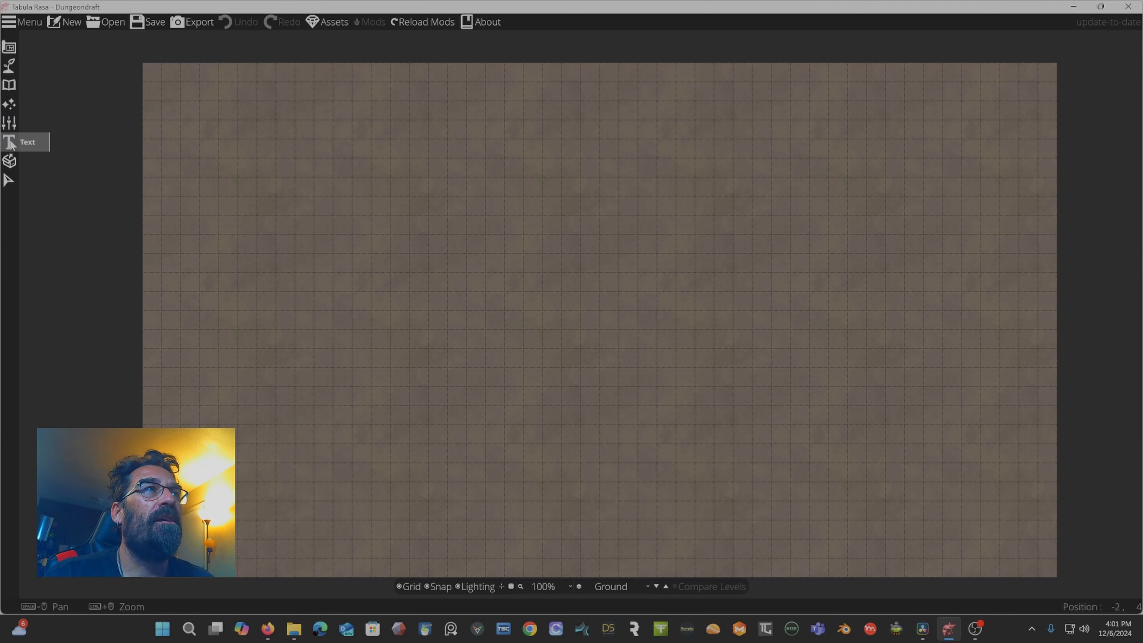
left_click(8, 183)
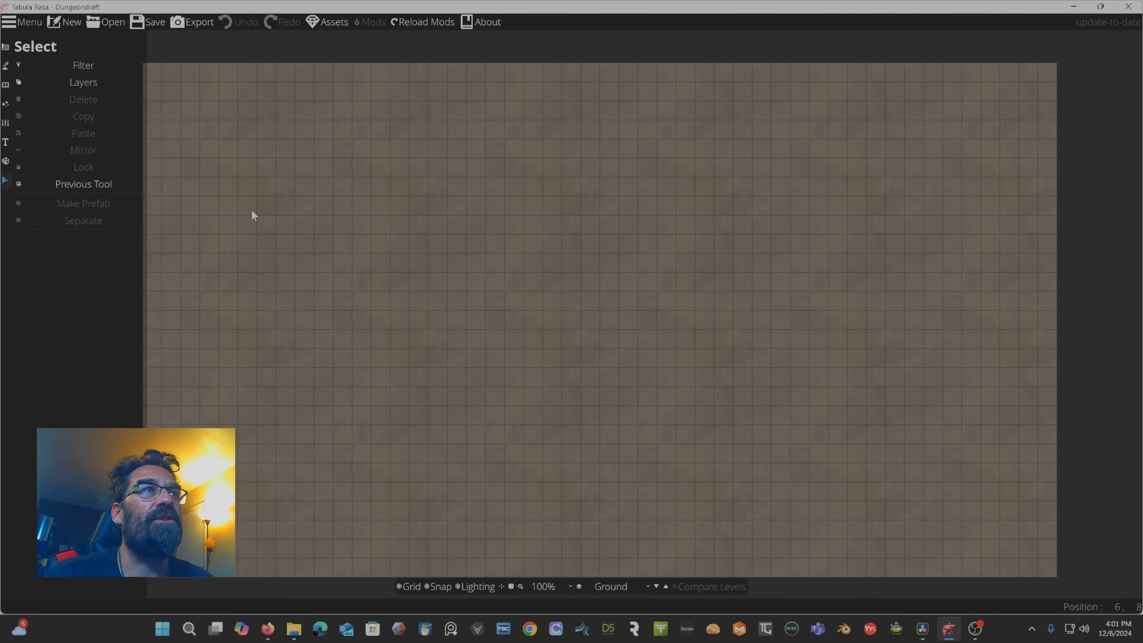
left_click(82, 85)
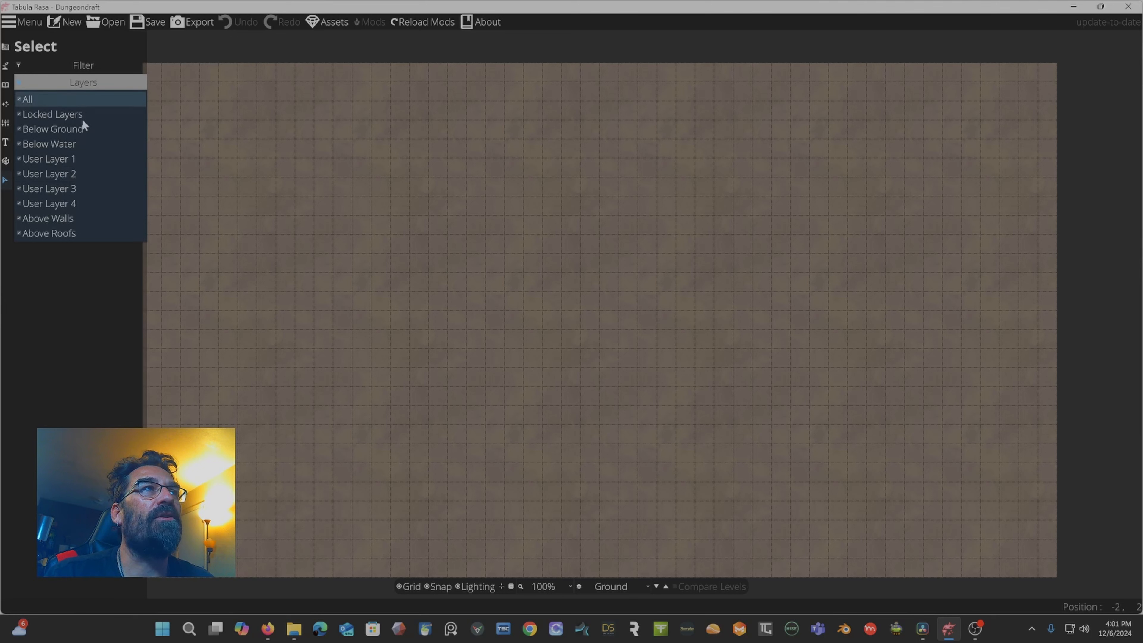
left_click(118, 290)
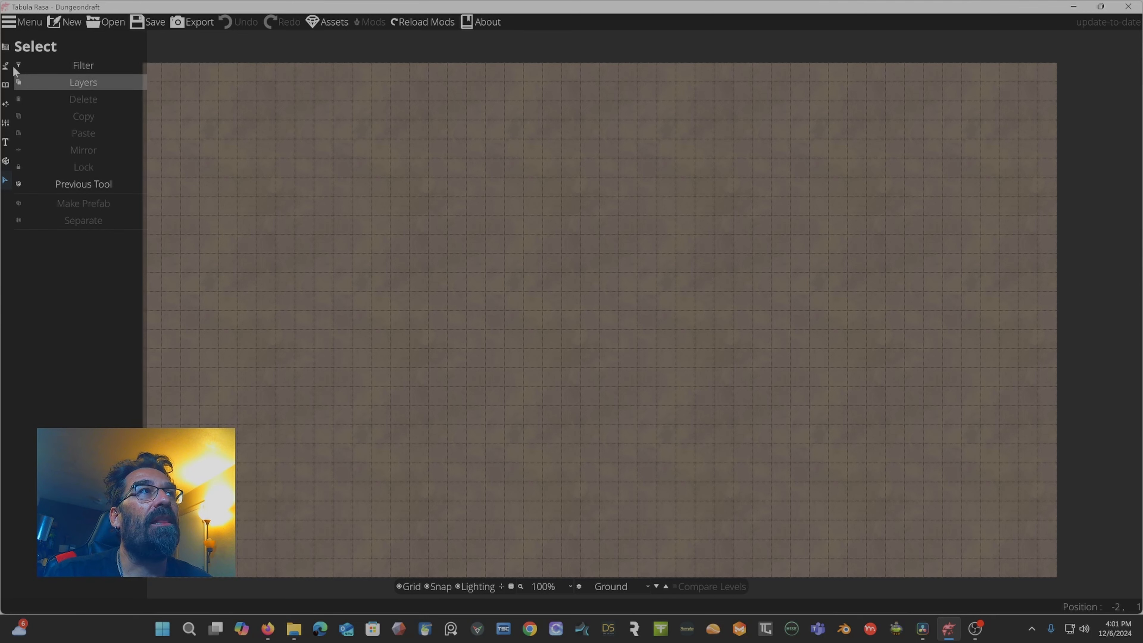
Draw a triangular wooden-floored room with the Building Tool's polygon shape.
left_click(7, 47)
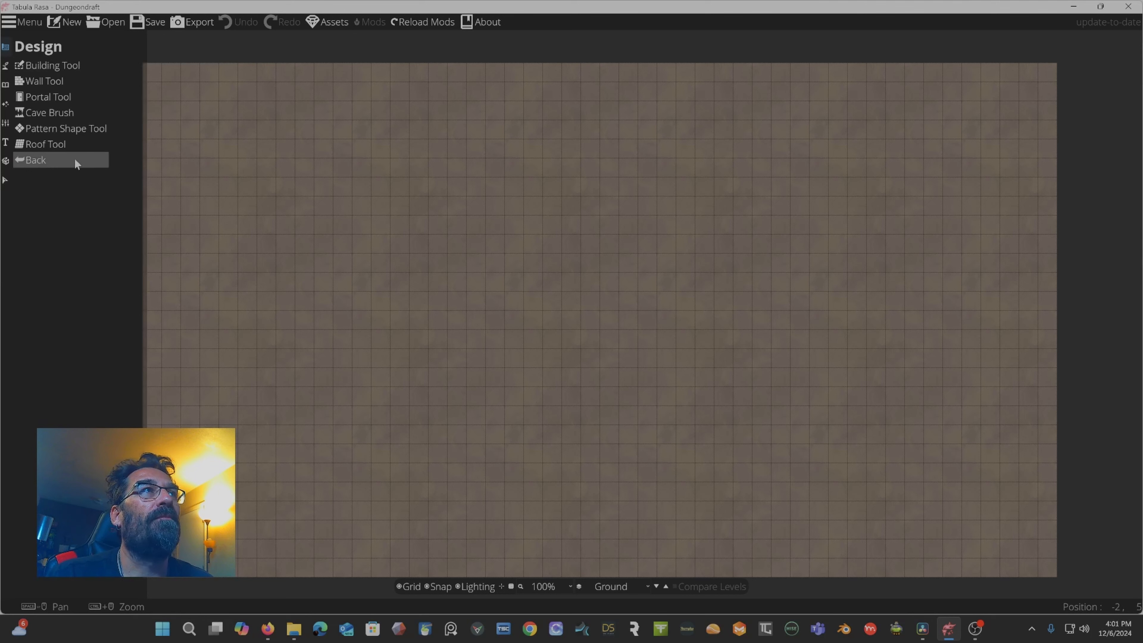
left_click(41, 66)
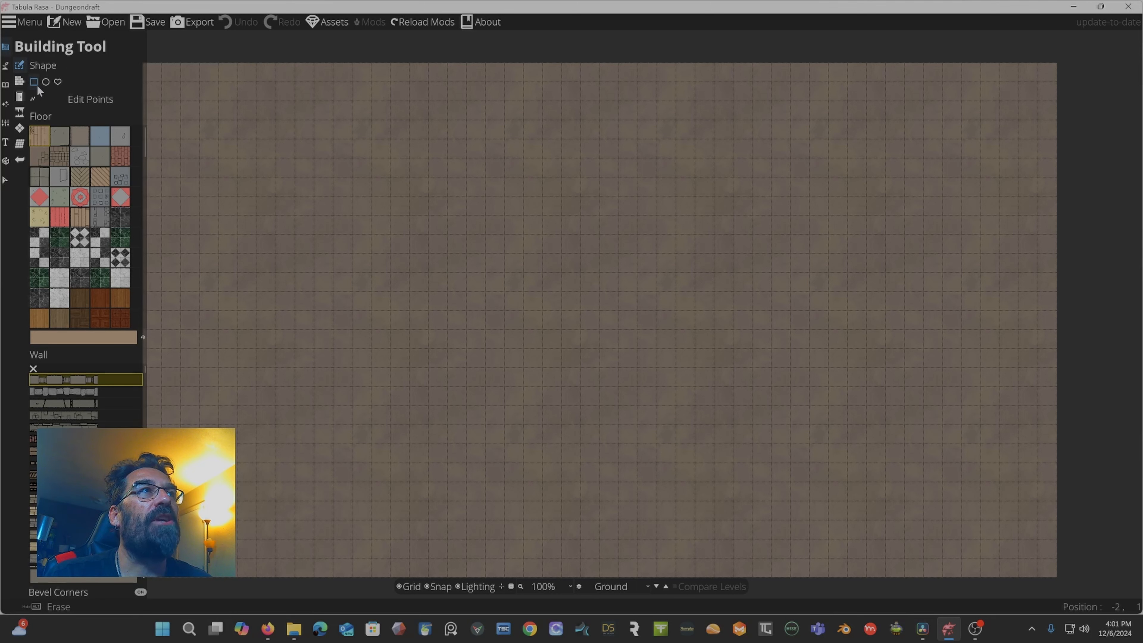
left_click(58, 81)
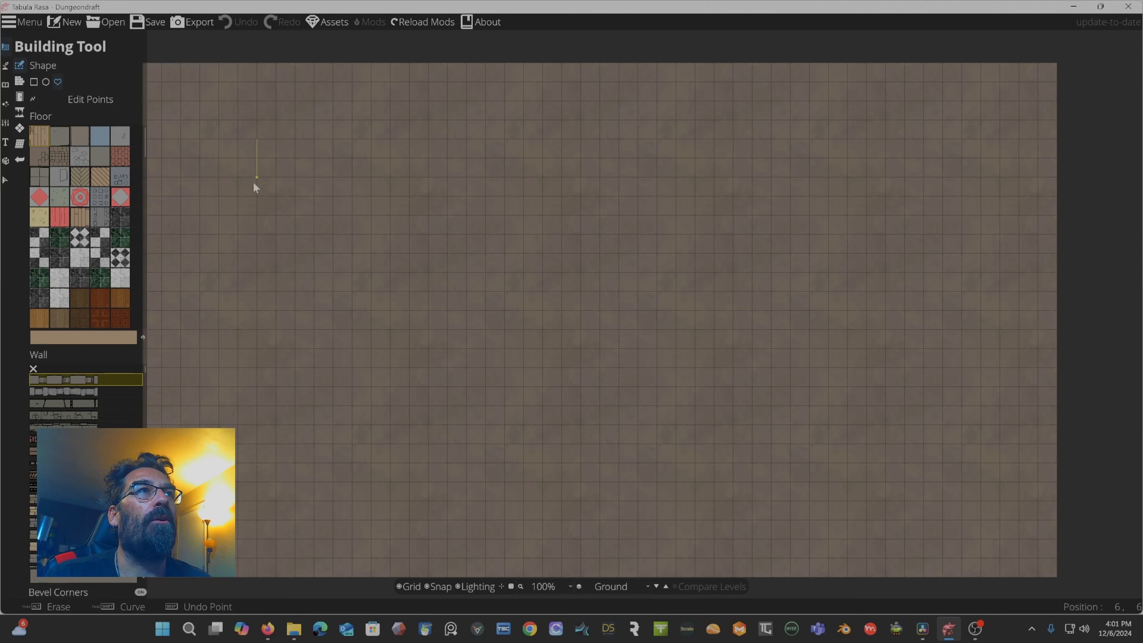
left_click(270, 212)
left_click(332, 175)
left_click(260, 136)
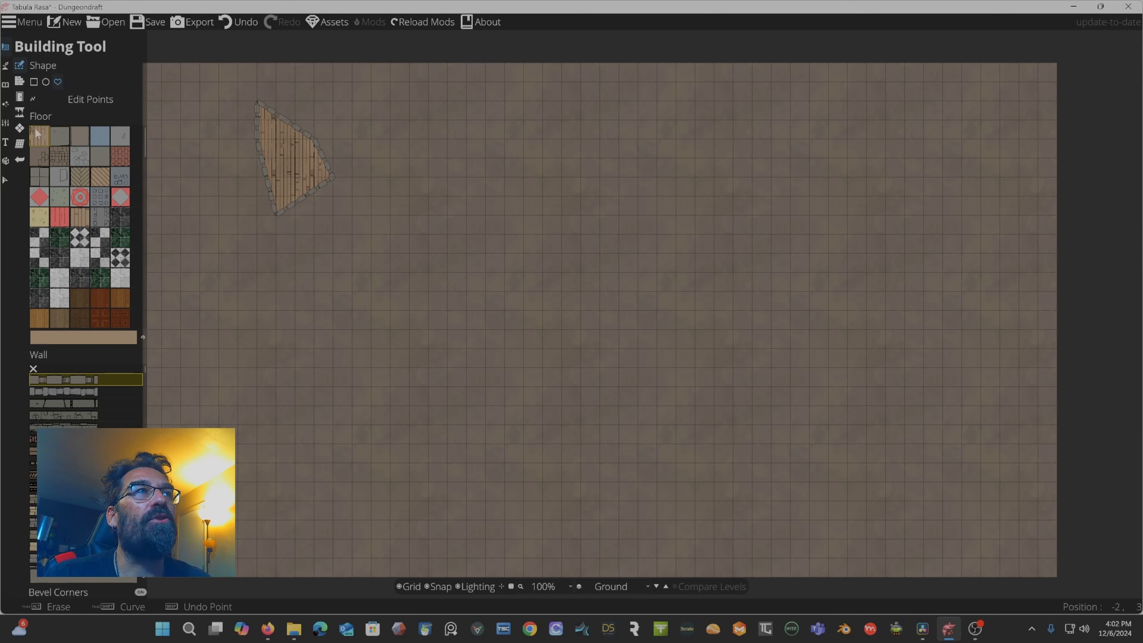
Pick a stone floor texture and draw a four-sided polygon room beside the triangular room.
left_click(60, 136)
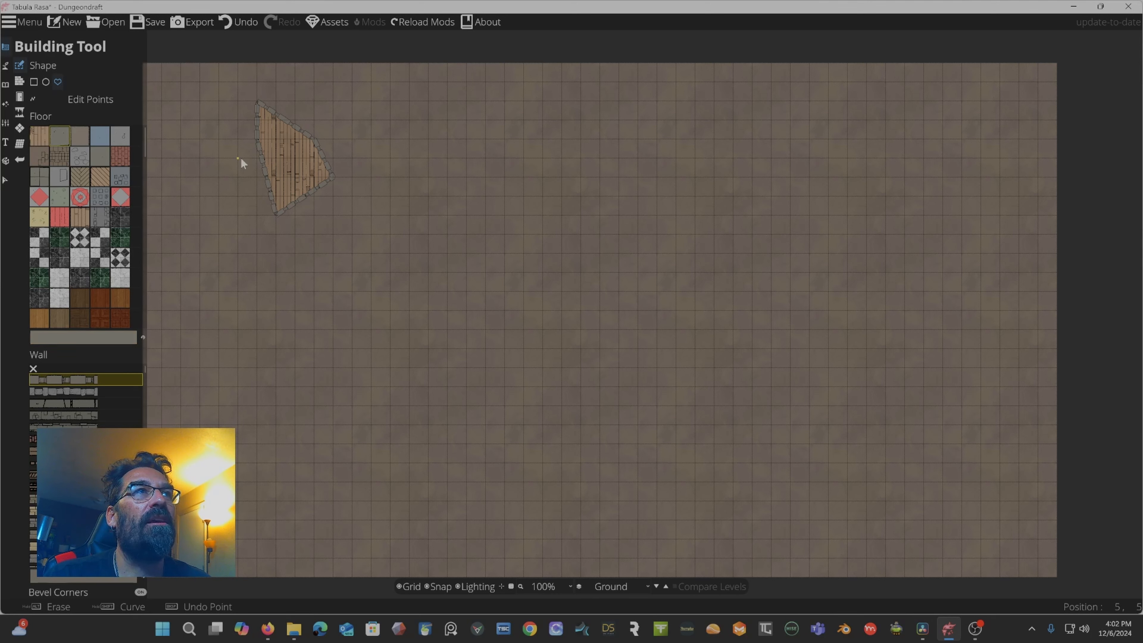
left_click(327, 121)
left_click(445, 157)
left_click(409, 119)
left_click(333, 120)
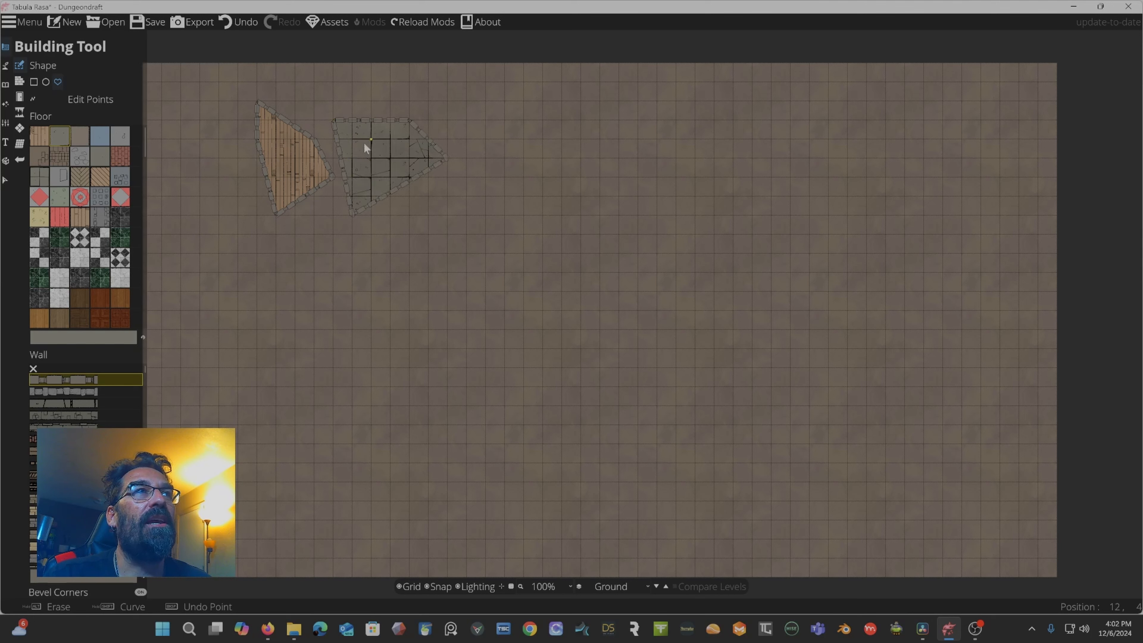
Switch to the ellipse shape and draw a round room about 7 by 6 tiles.
mouse_move(98, 381)
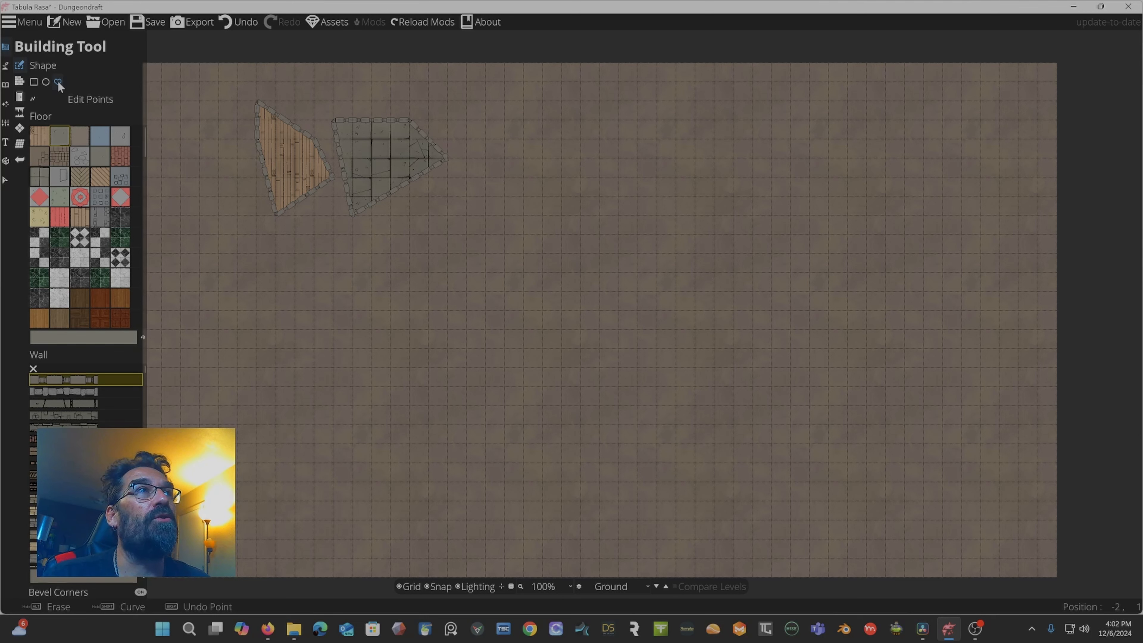
left_click(45, 83)
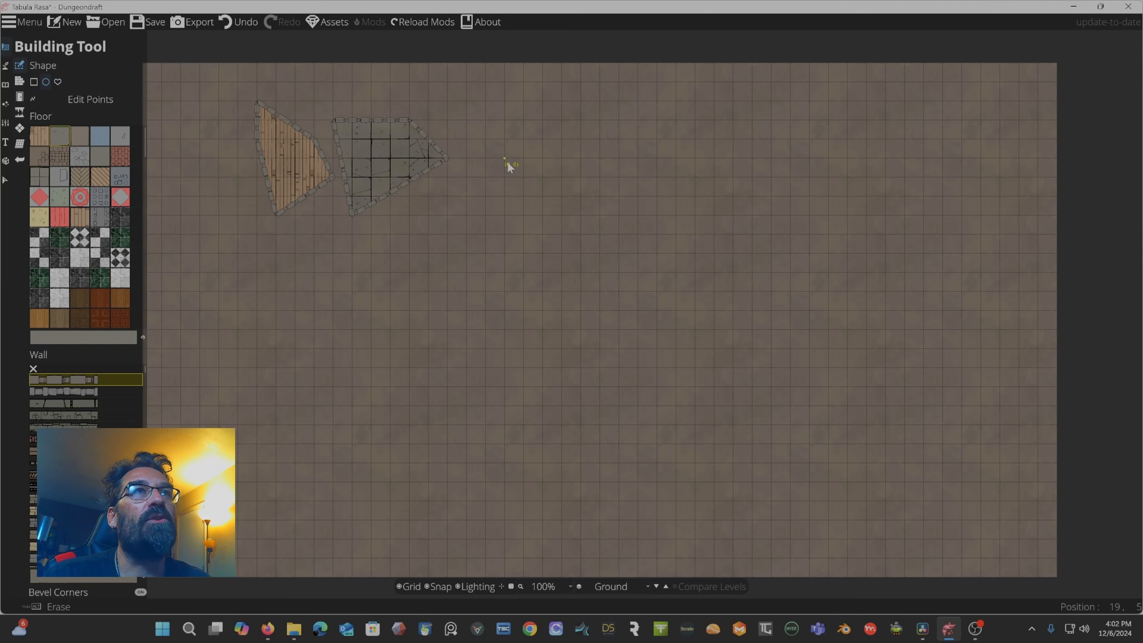
left_click_drag(505, 159, 635, 266)
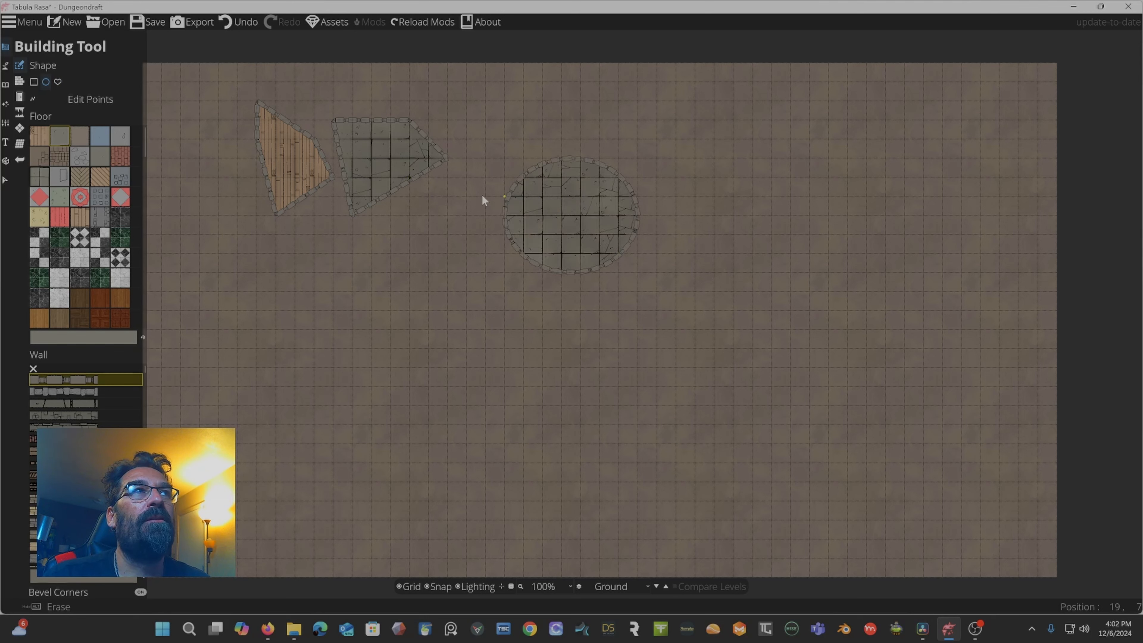
Switch to the rectangle shape and draw a rectangular room about 11 by 8 tiles.
left_click(34, 82)
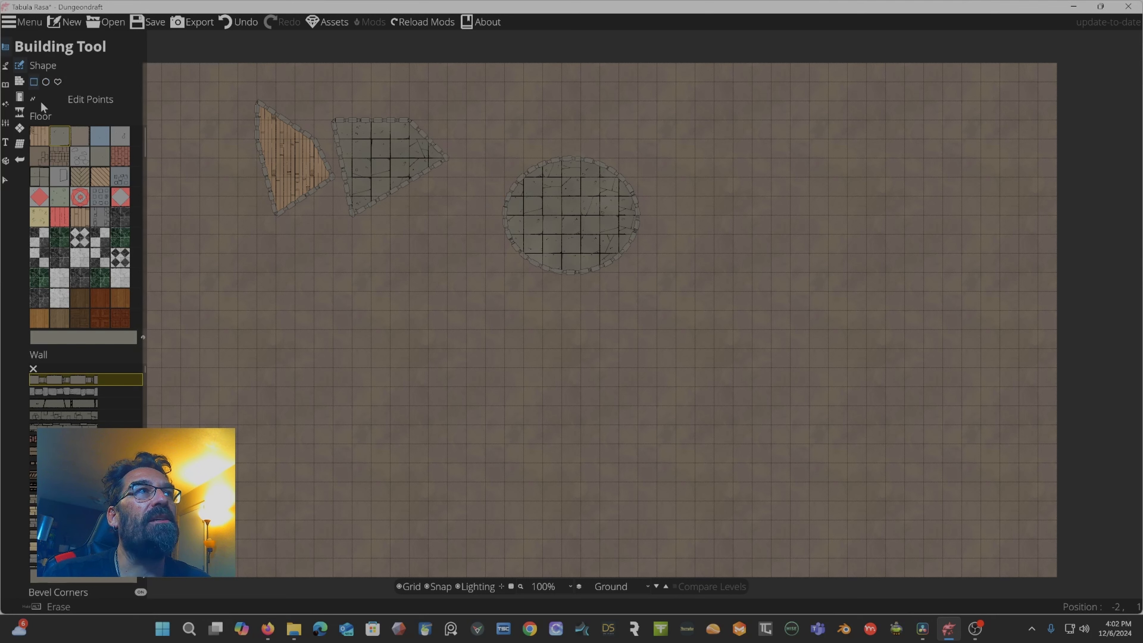
left_click_drag(238, 277, 448, 425)
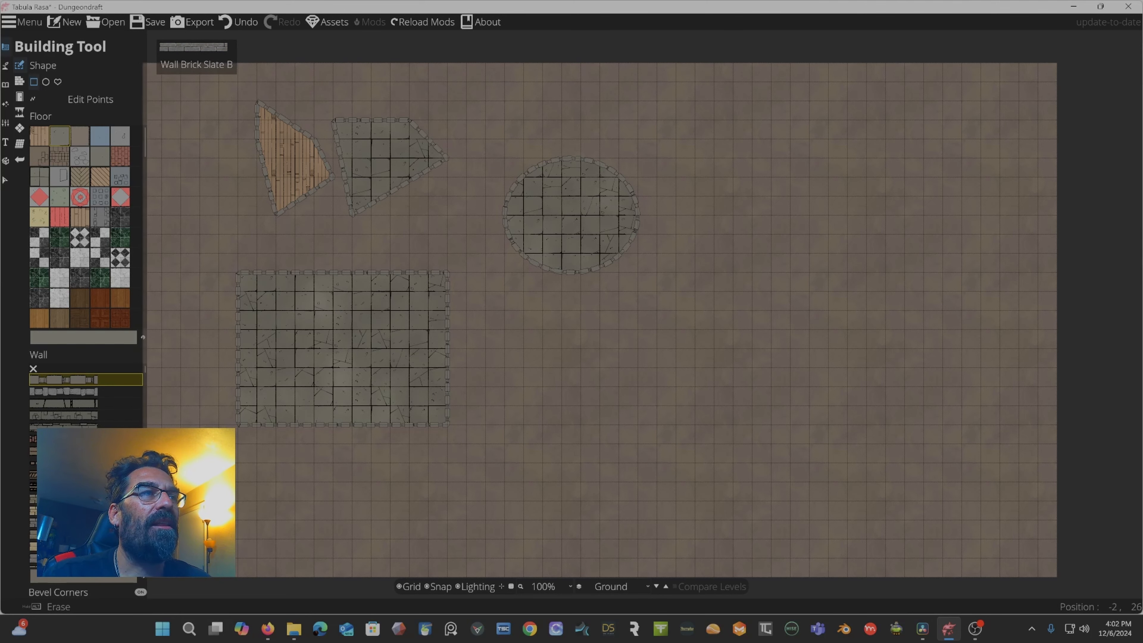
Choose a different wall style and draw a rectangular room about 6 by 4 tiles.
left_click(104, 558)
left_click_drag(491, 314, 597, 392)
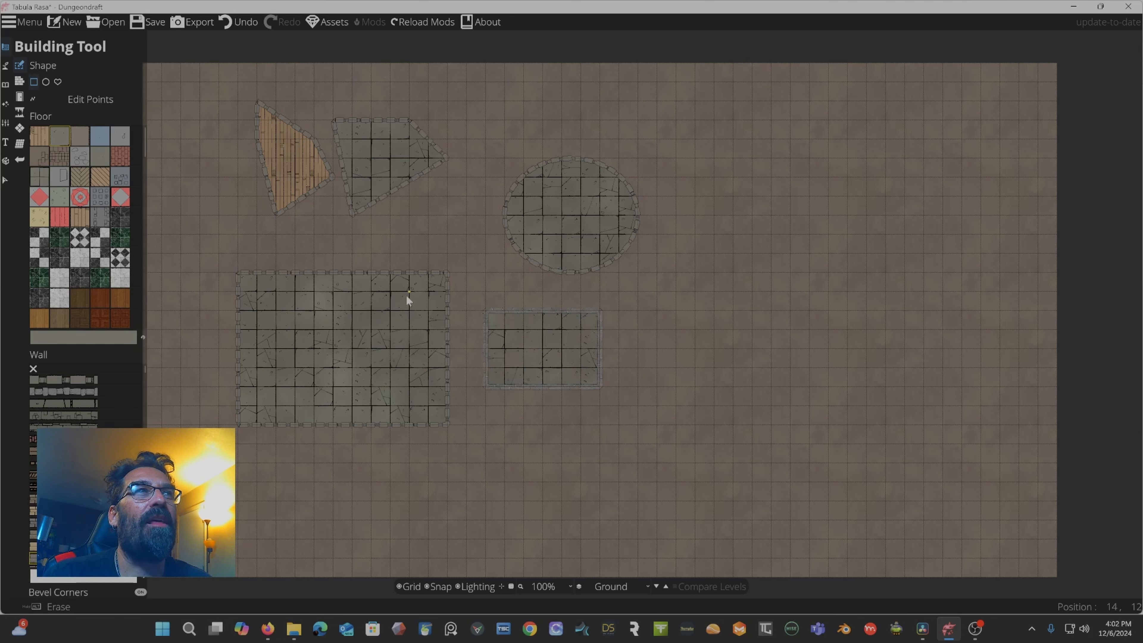
Pick another floor texture and draw a rectangle joining the round room to the small rectangular room.
left_click(41, 179)
left_click_drag(485, 233, 578, 302)
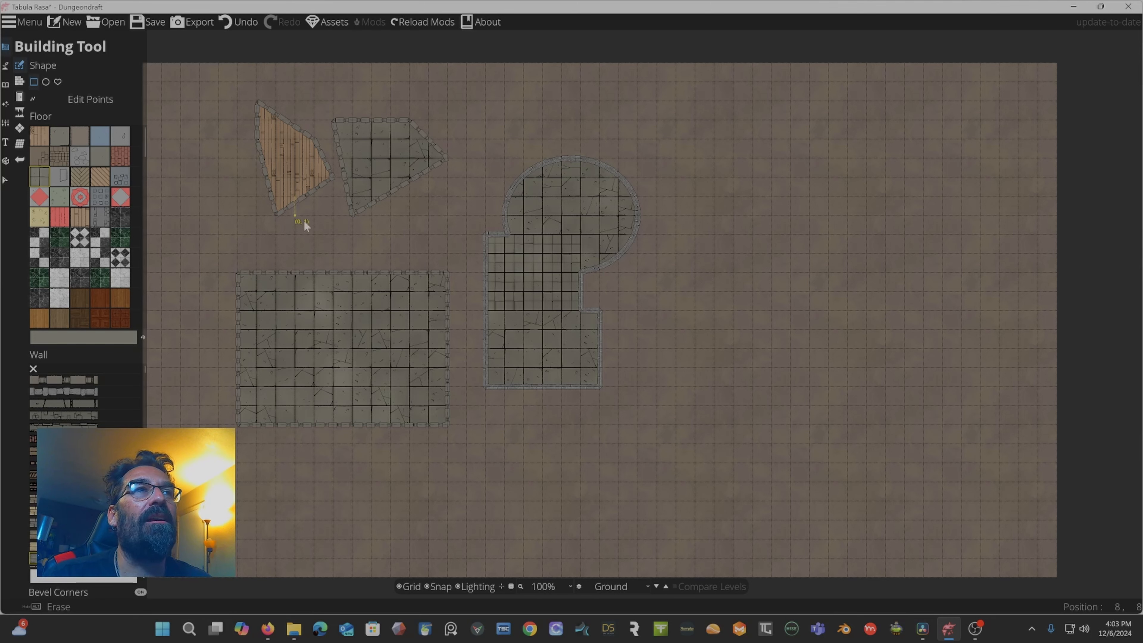
Draw a narrow corridor linking the large rectangular room to the triangular room.
left_click_drag(311, 297, 304, 189)
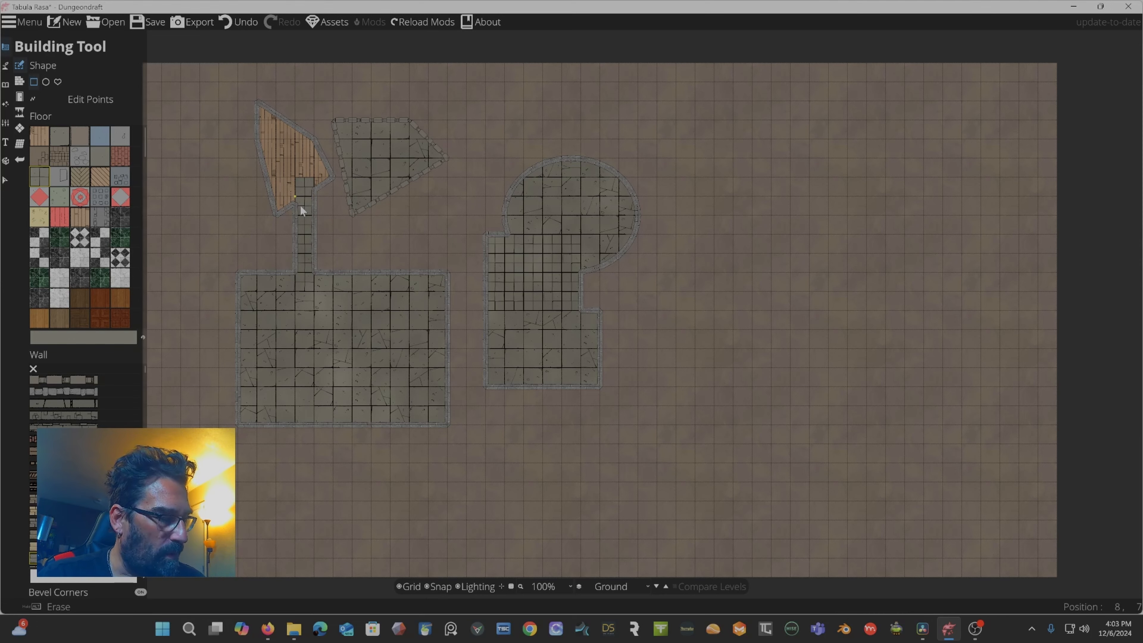
scroll(302, 206, "up", 5)
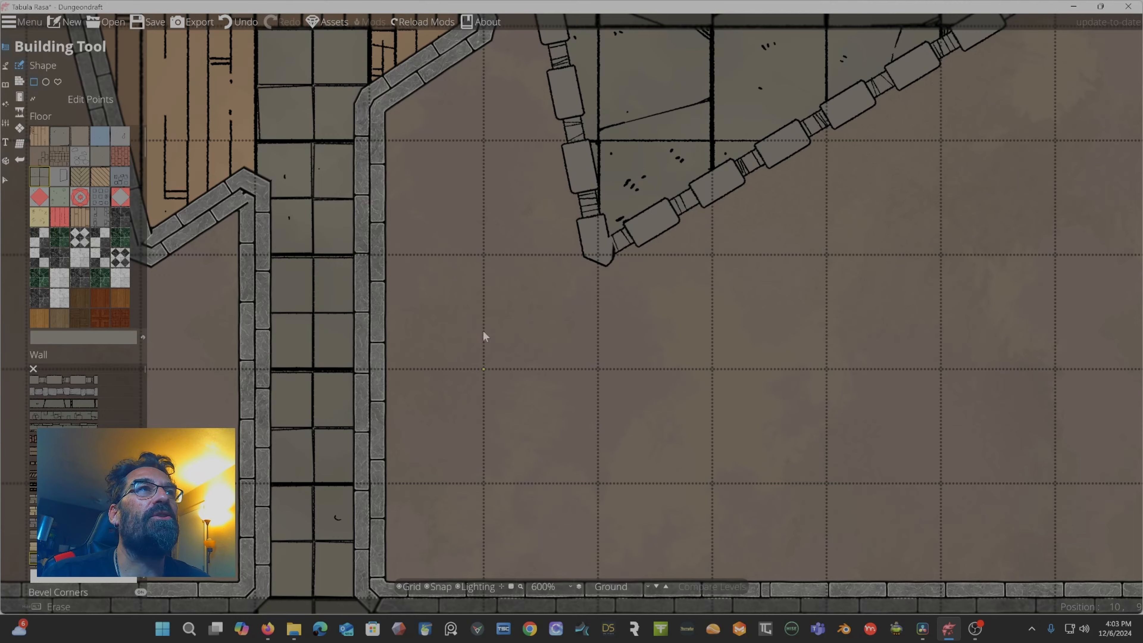
left_click_drag(448, 256, 607, 463)
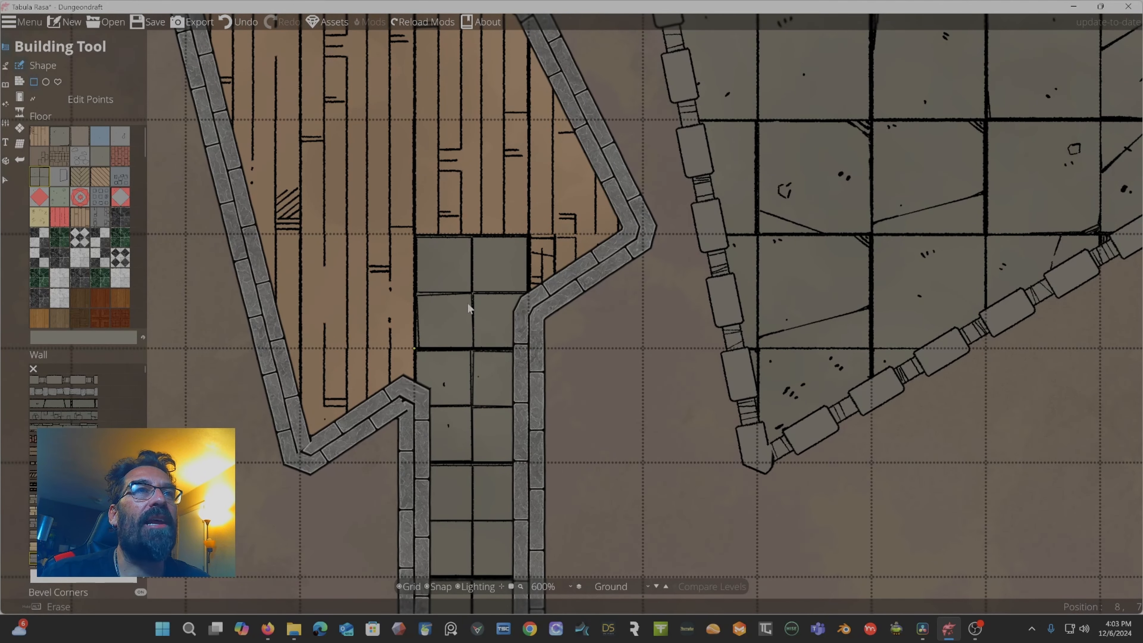
scroll(486, 302, "down", 3)
scroll(486, 302, "down", 3)
scroll(486, 302, "up", 2)
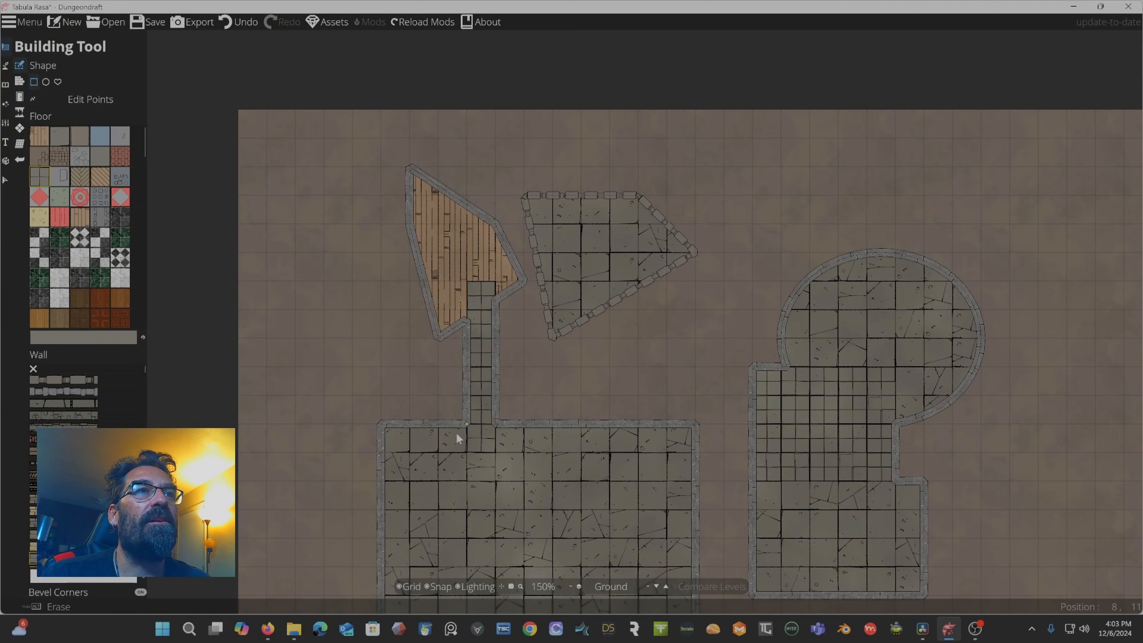
Pick the wood plank floor, switch to the polygon shape and draw a triangle filling the gap between the wooden room and the corridor.
left_click(64, 135)
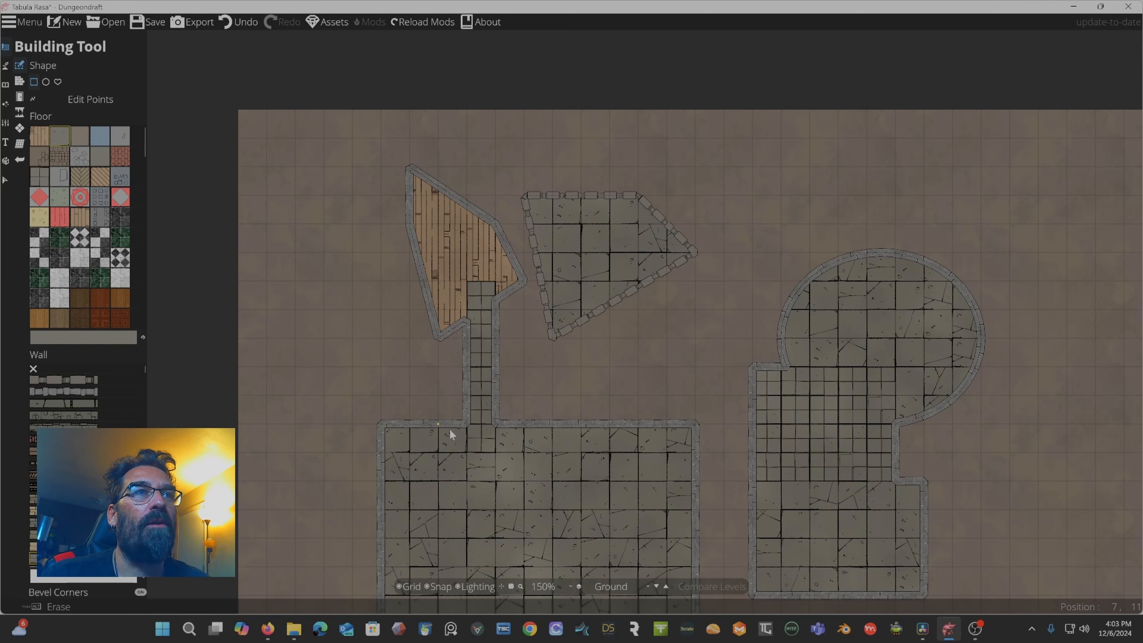
left_click_drag(449, 429, 548, 467)
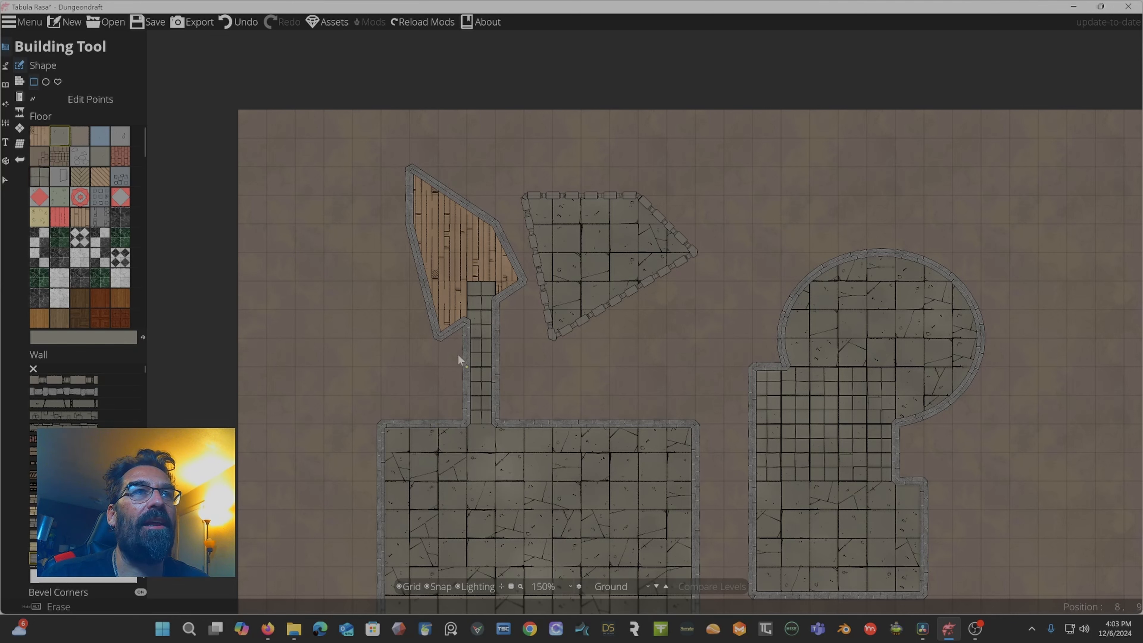
left_click(44, 132)
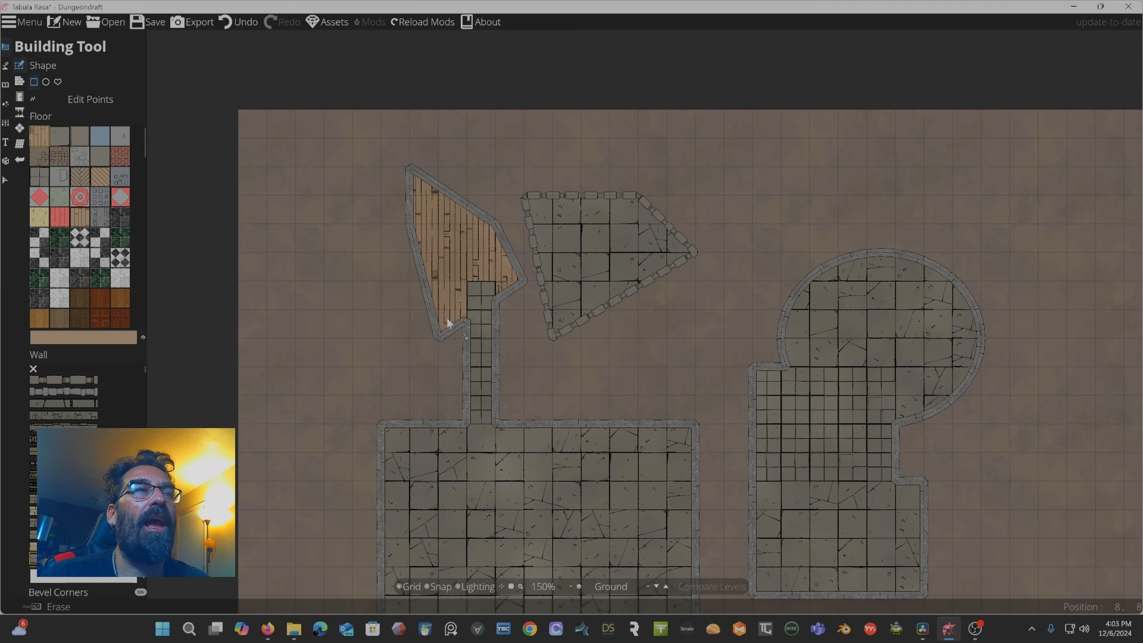
left_click(57, 81)
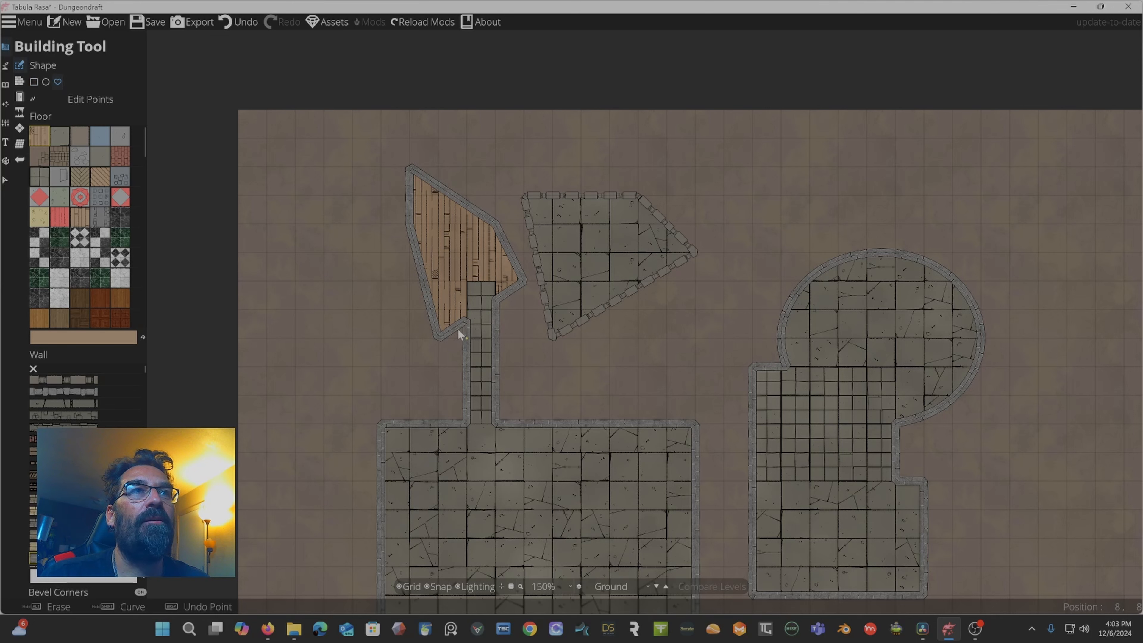
left_click(438, 339)
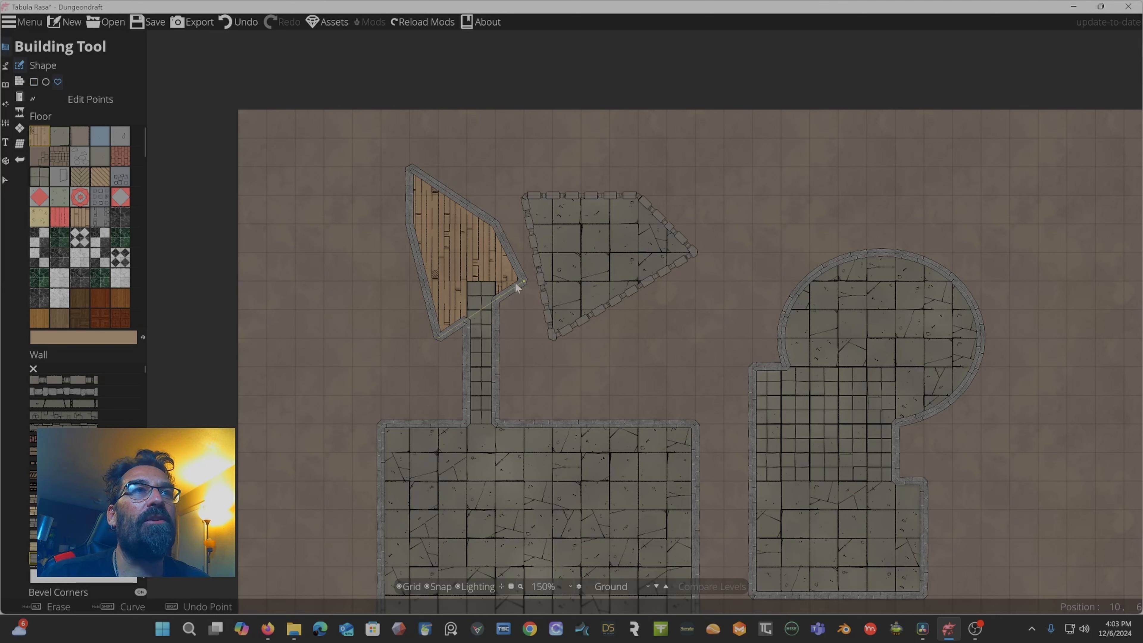
left_click(509, 275)
left_click(488, 236)
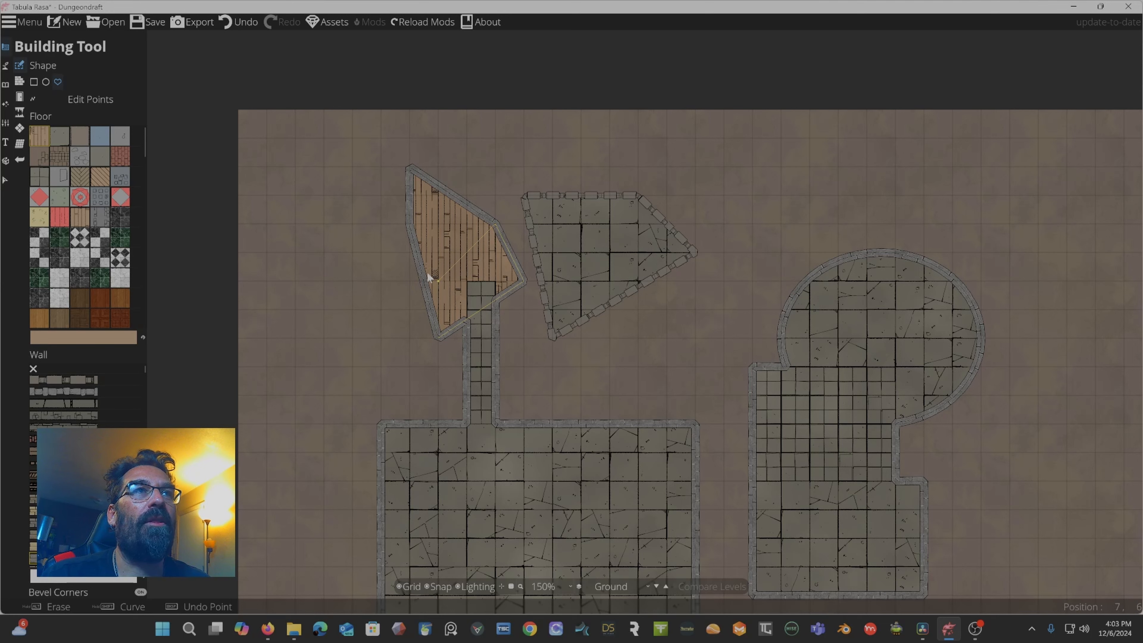
left_click(439, 334)
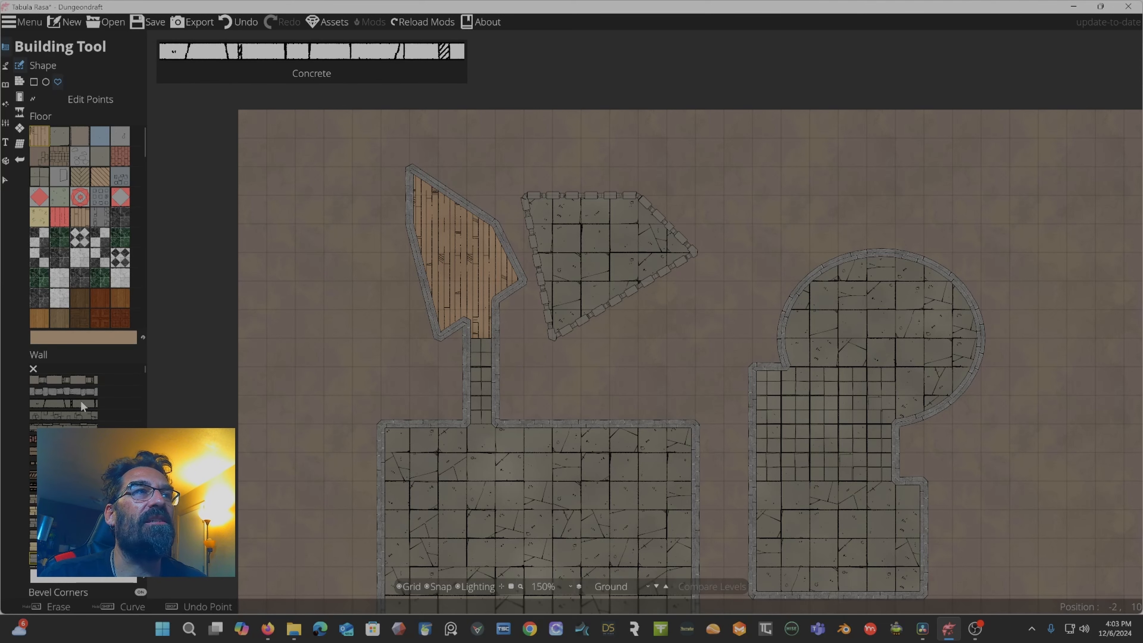
Browse the wall and floor styles, pick a grey stone tile floor and add a block on top of the trapezoid room.
scroll(81, 400, "down", 5)
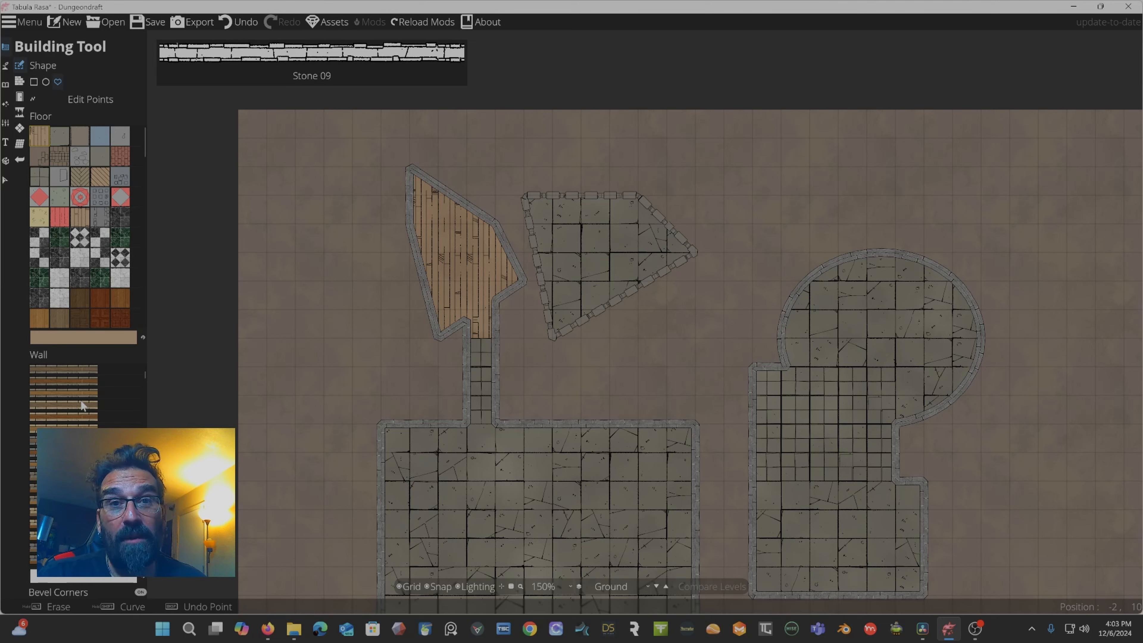
scroll(83, 405, "down", 2)
scroll(81, 401, "down", 4)
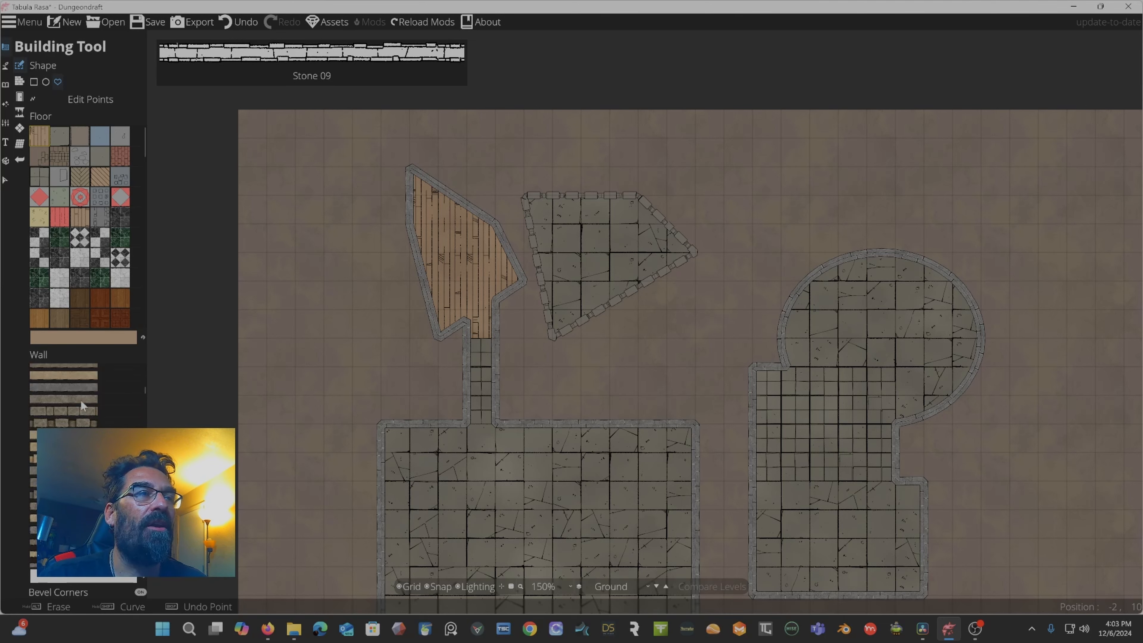
scroll(81, 401, "down", 4)
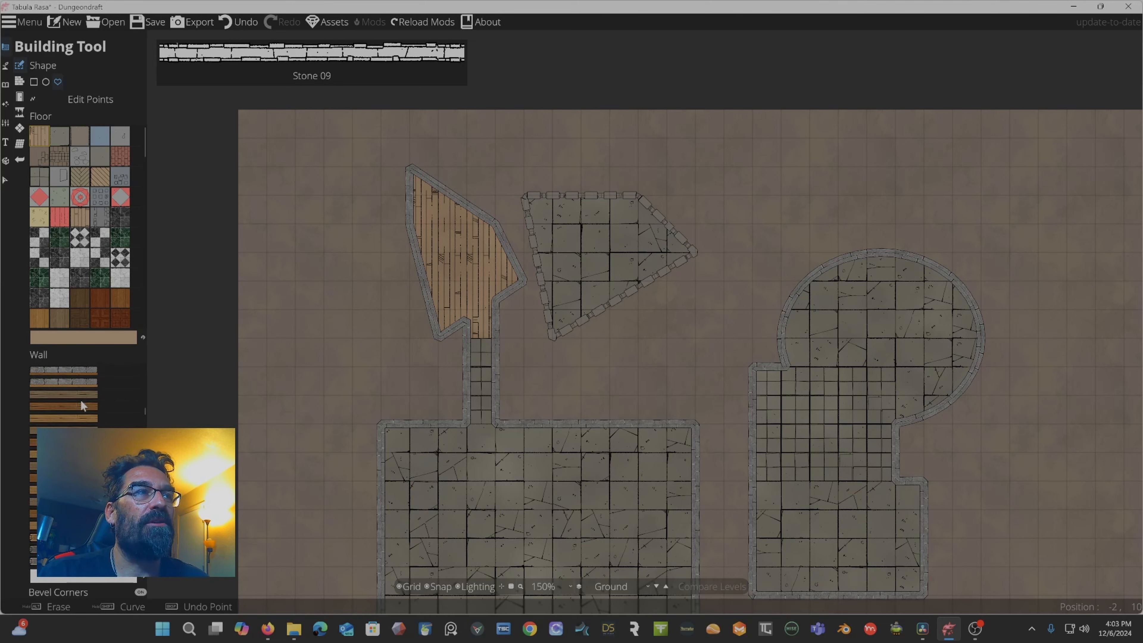
scroll(72, 394, "down", 3)
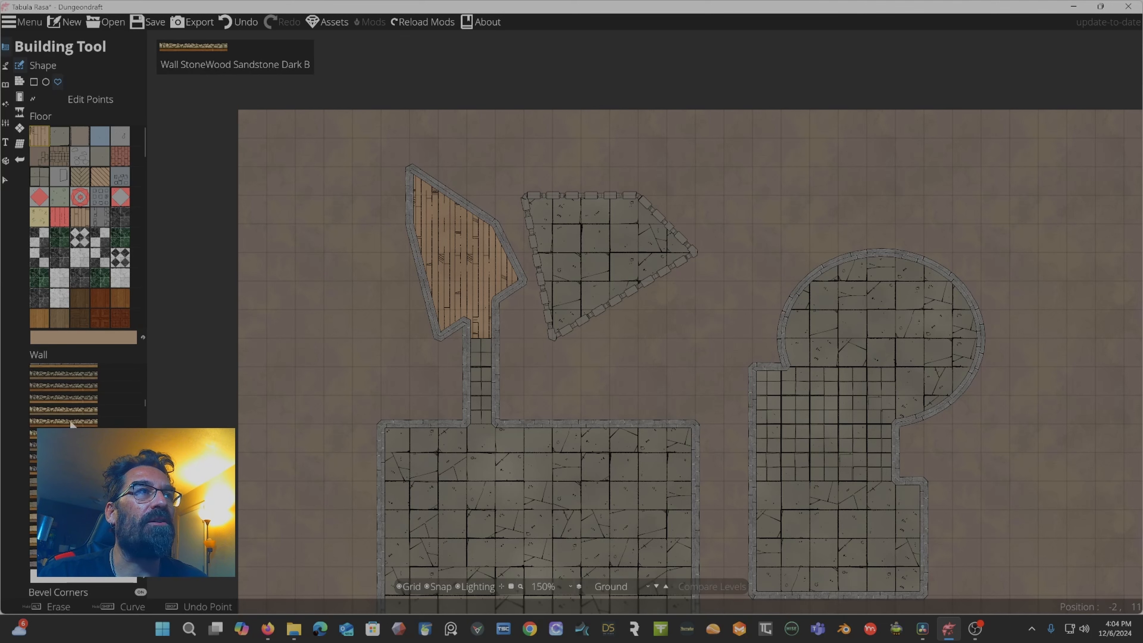
scroll(93, 239, "down", 4)
scroll(95, 242, "down", 8)
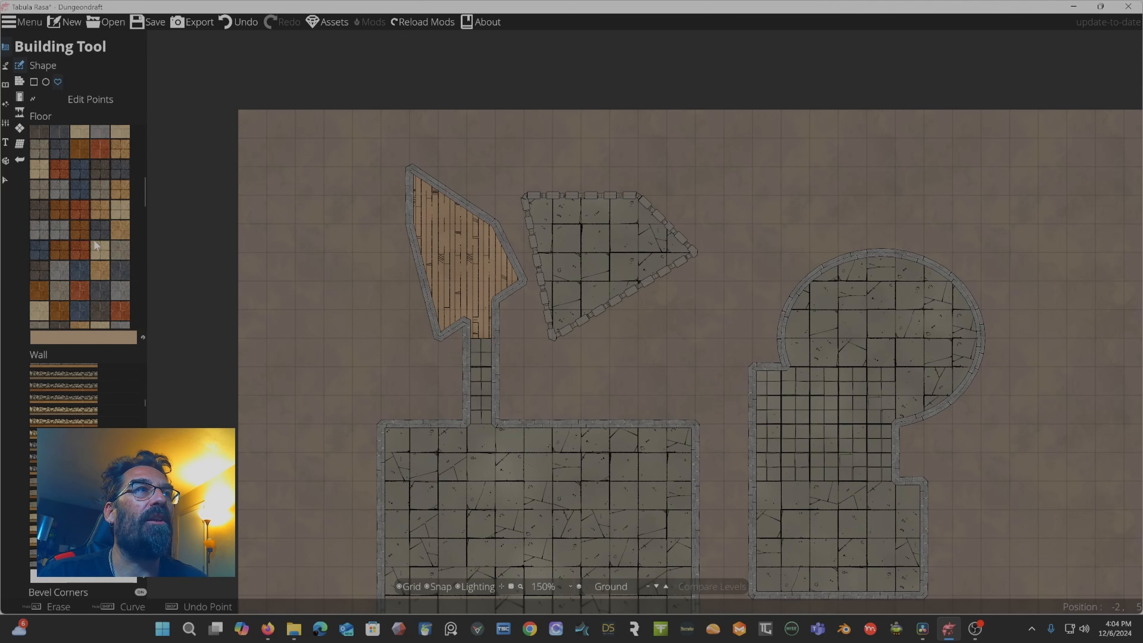
scroll(93, 239, "up", 4)
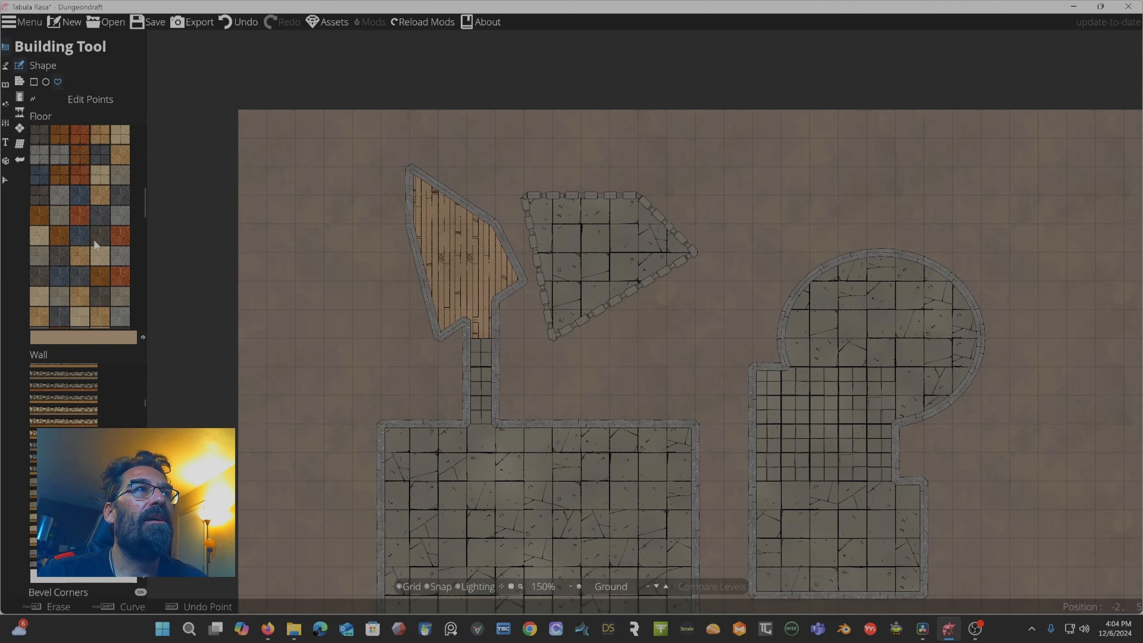
left_click(61, 254)
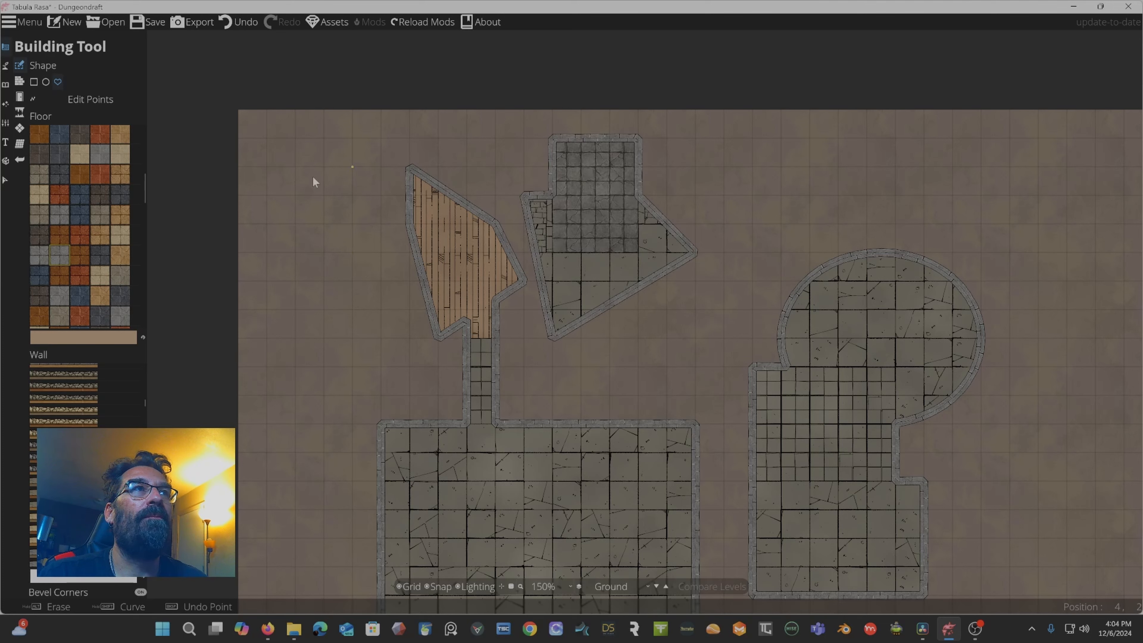
scroll(106, 207, "down", 5)
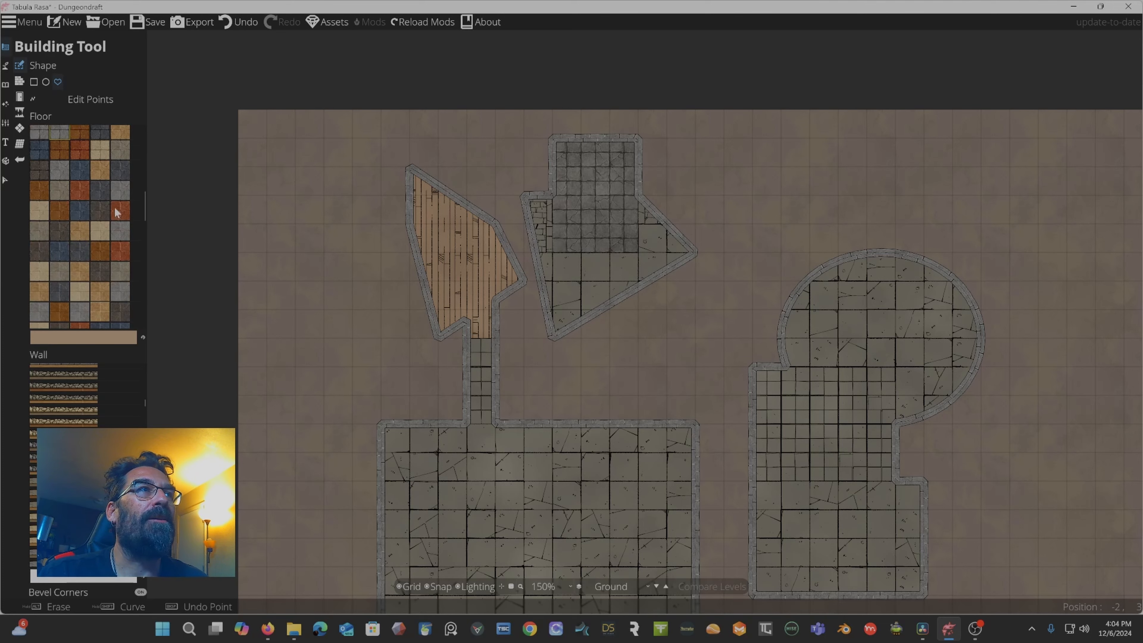
Pick a stone-and-wood wall style, toggle Bevel Corners and draw a small rectangular room left of the wooden room.
scroll(103, 217, "down", 1)
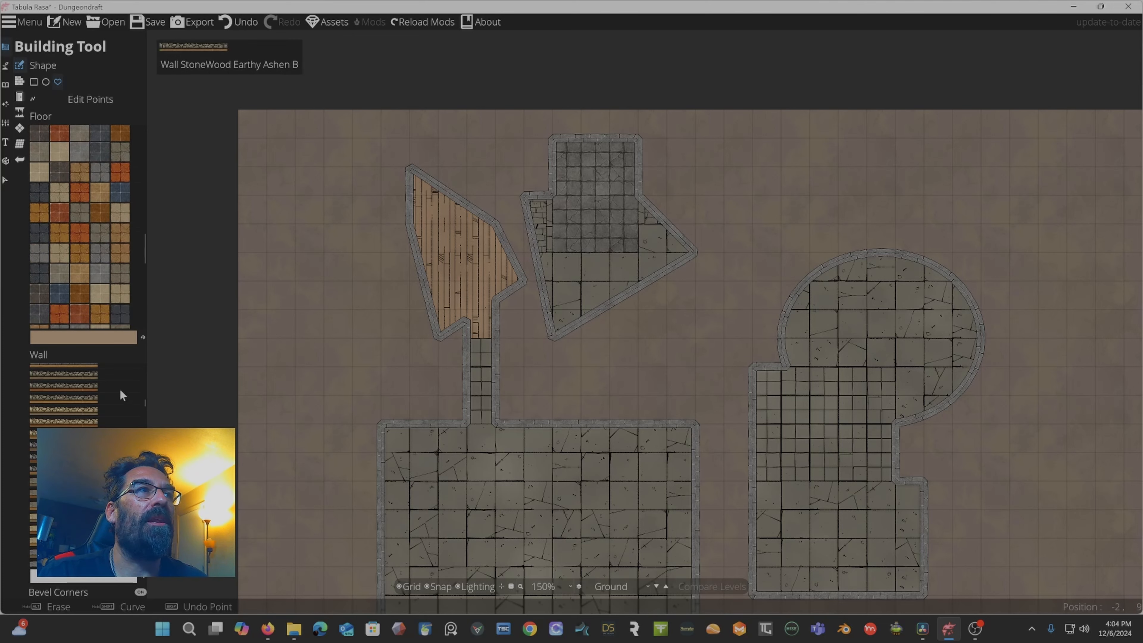
left_click(143, 411)
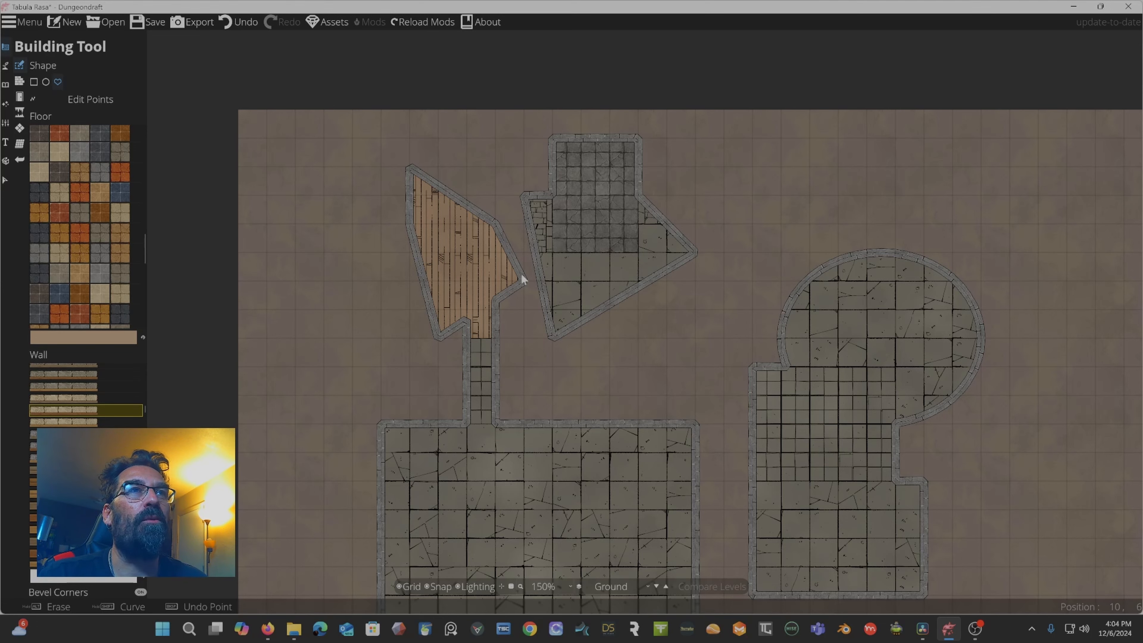
scroll(519, 274, "up", 6)
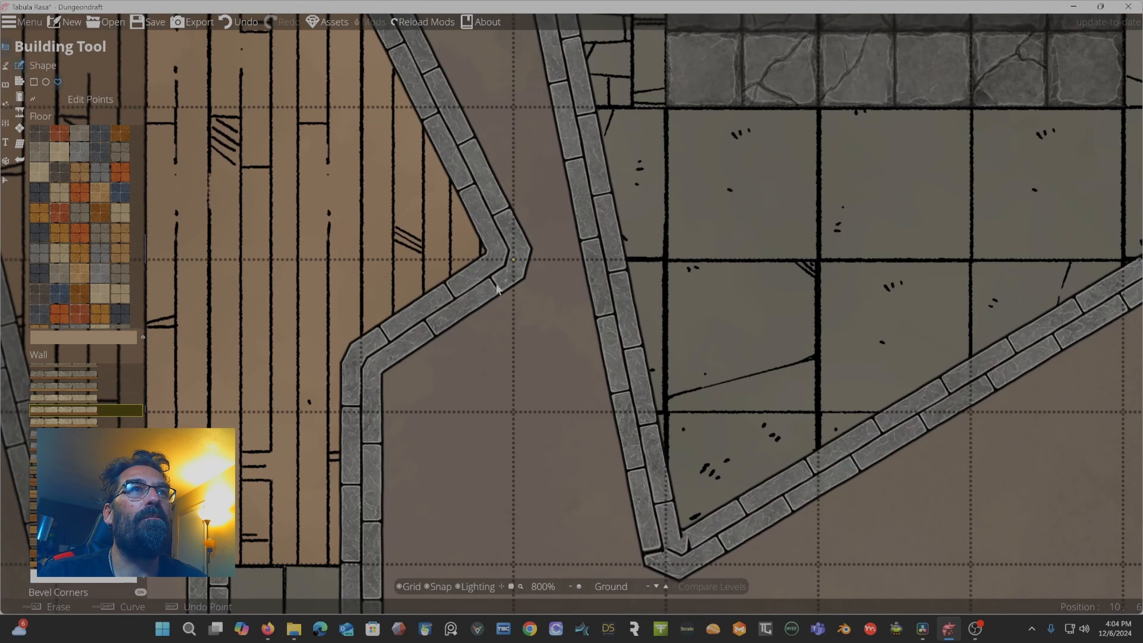
scroll(492, 308, "down", 8)
scroll(489, 301, "up", 3)
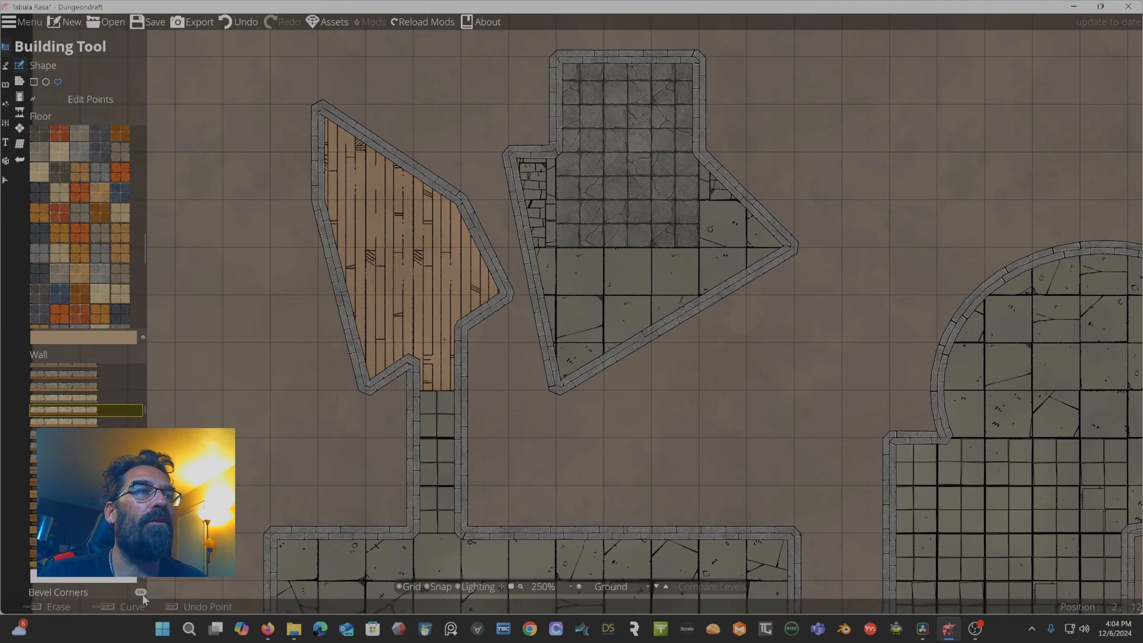
left_click(141, 592)
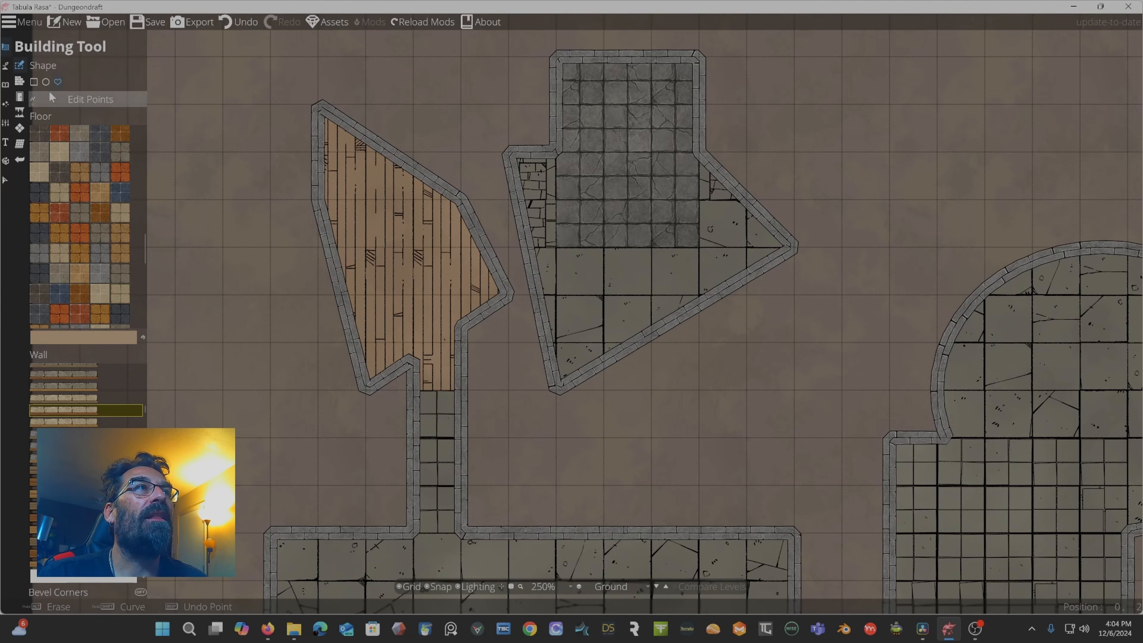
left_click(34, 83)
left_click_drag(175, 290, 302, 396)
scroll(310, 309, "up", 5)
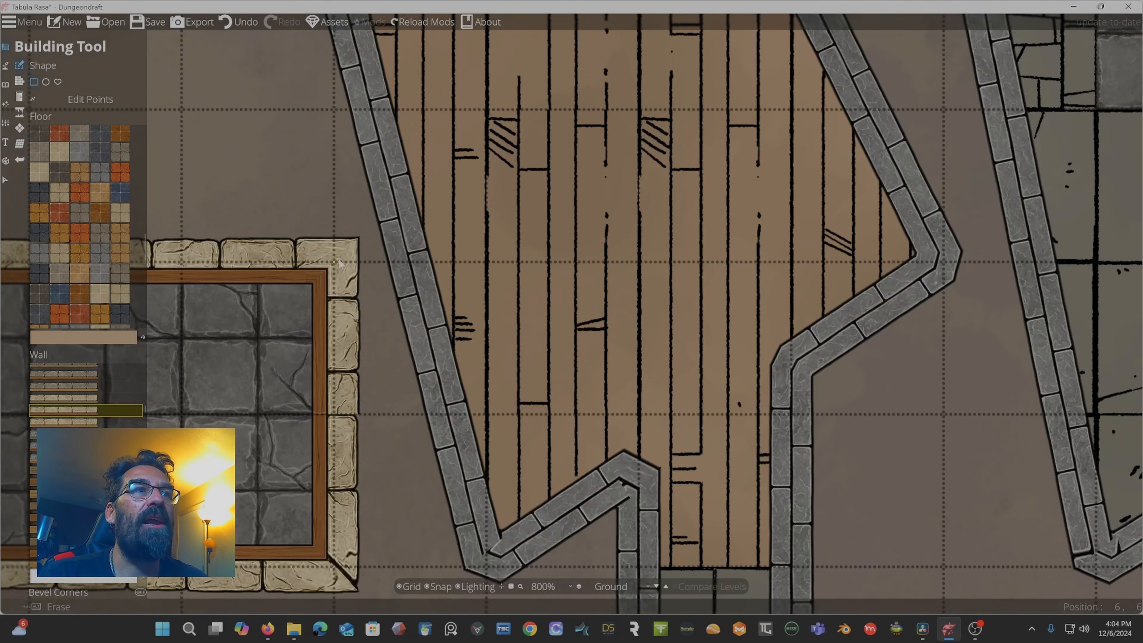
scroll(354, 244, "down", 6)
scroll(330, 252, "up", 1)
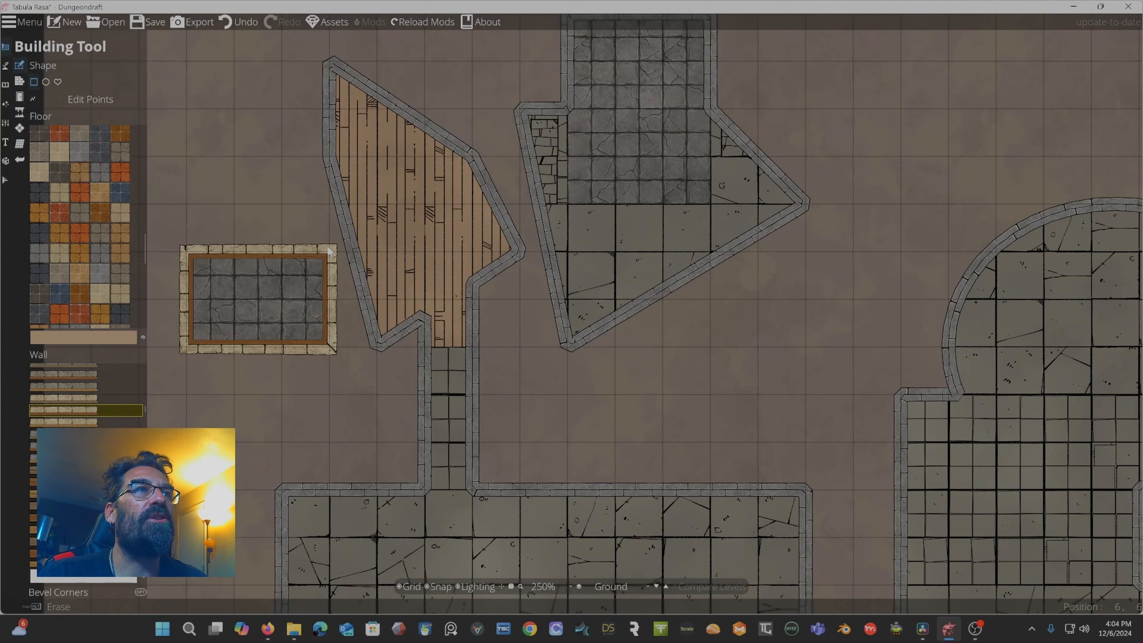
Toggle Bevel Corners again and draw a rectangular room joined to the large room's upper-left corner.
left_click(140, 591)
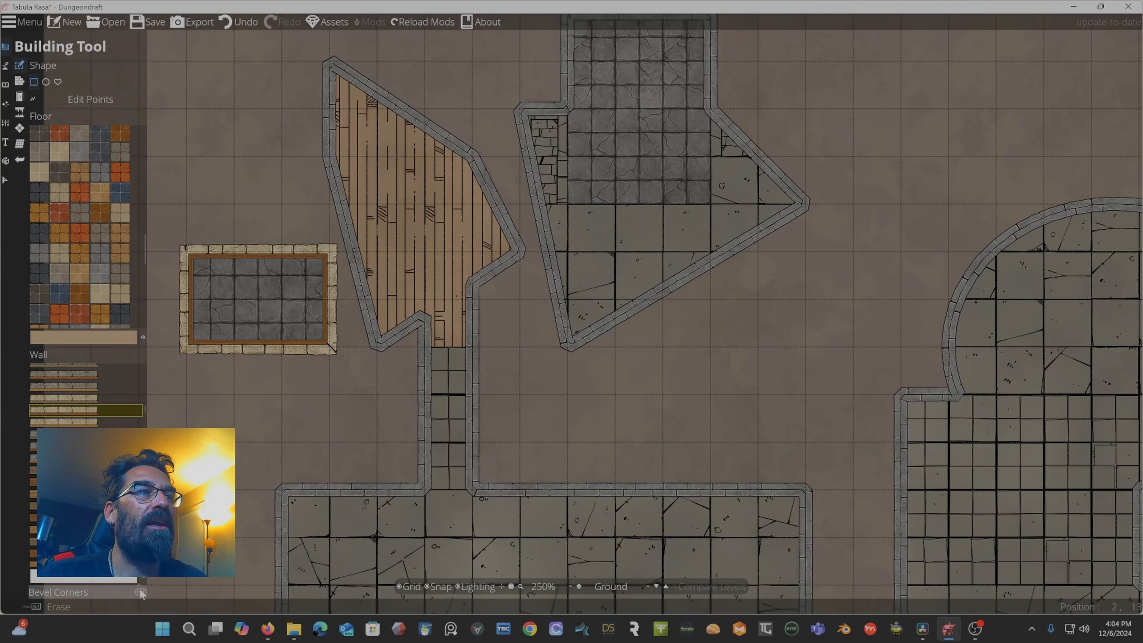
left_click_drag(187, 395, 345, 472)
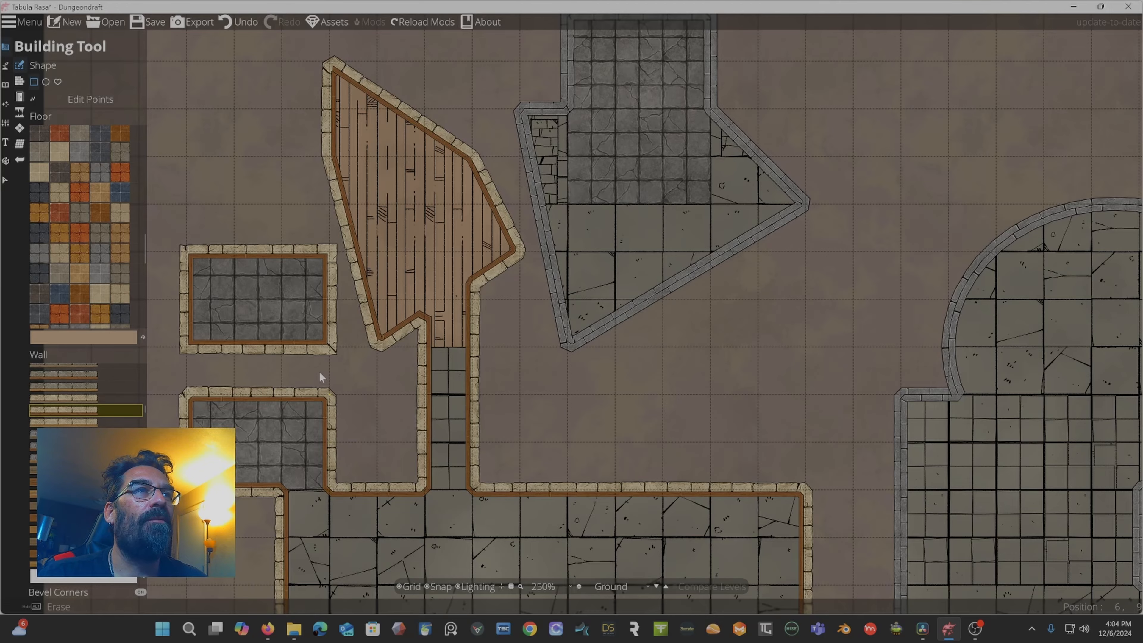
scroll(319, 372, "up", 5)
scroll(365, 439, "down", 7)
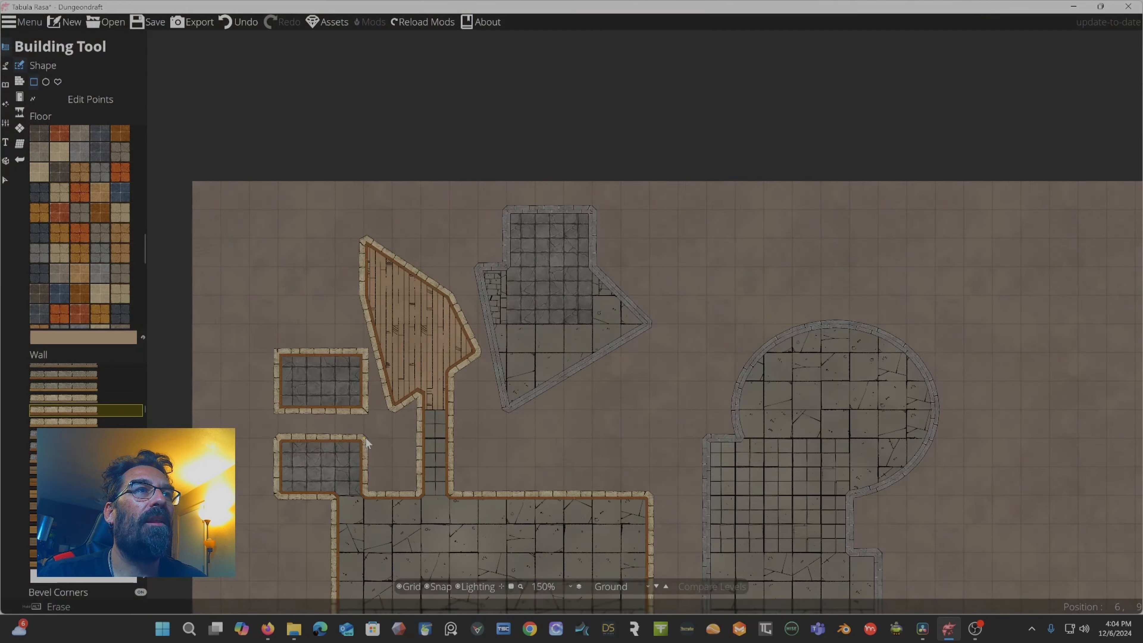
scroll(344, 431, "up", 2)
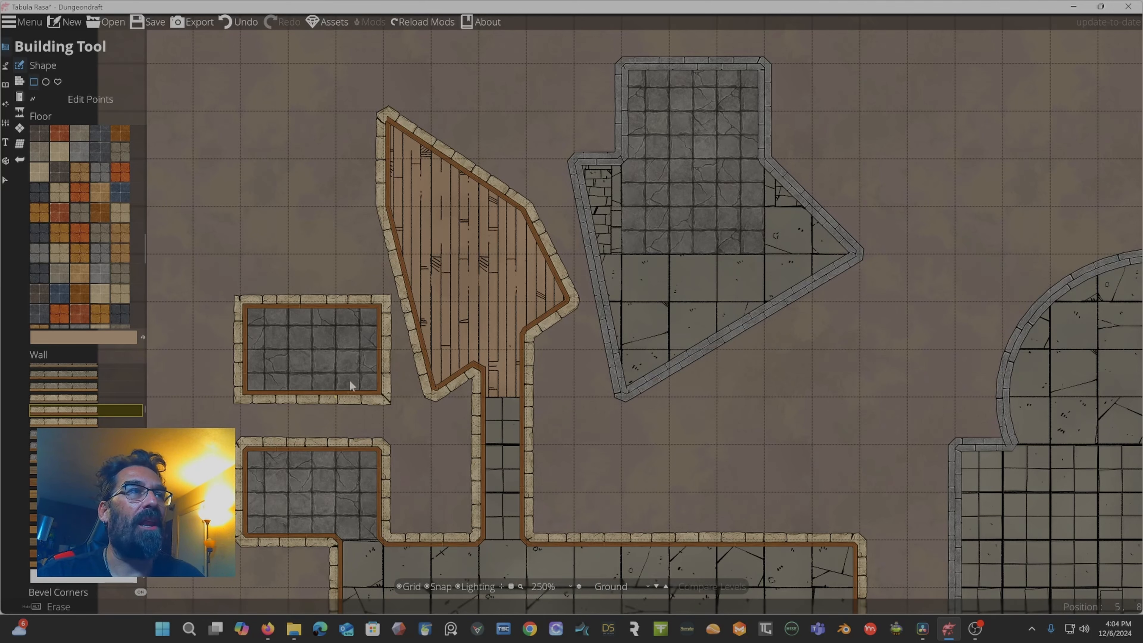
Erase the upper-left corner of the small rectangular room to make it L-shaped.
scroll(90, 504, "down", 7)
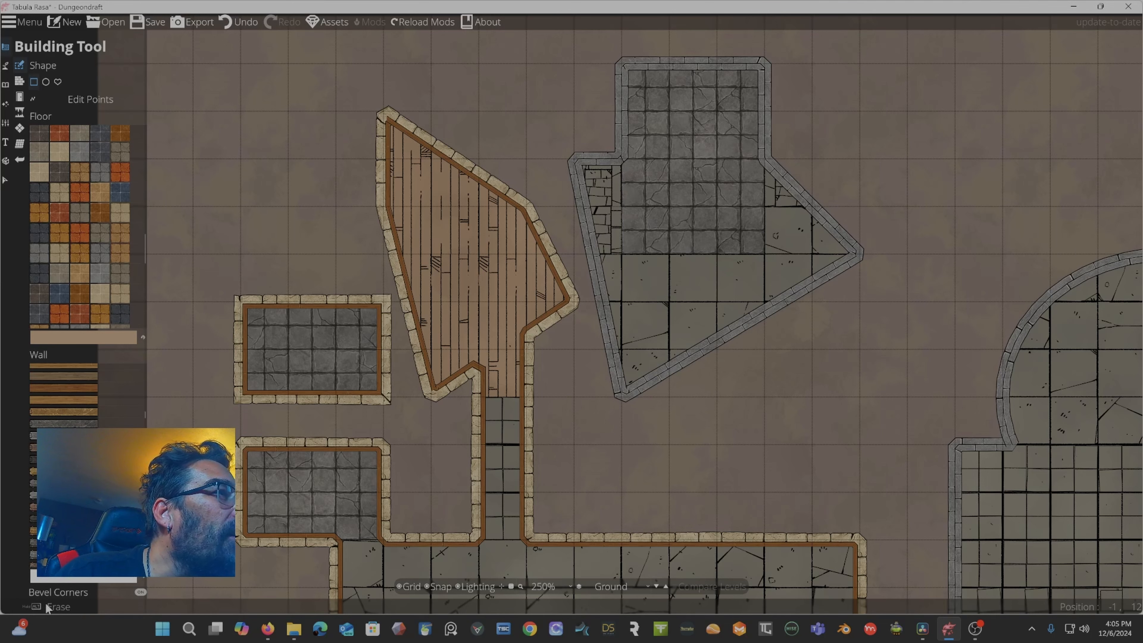
left_click_drag(199, 266, 303, 360)
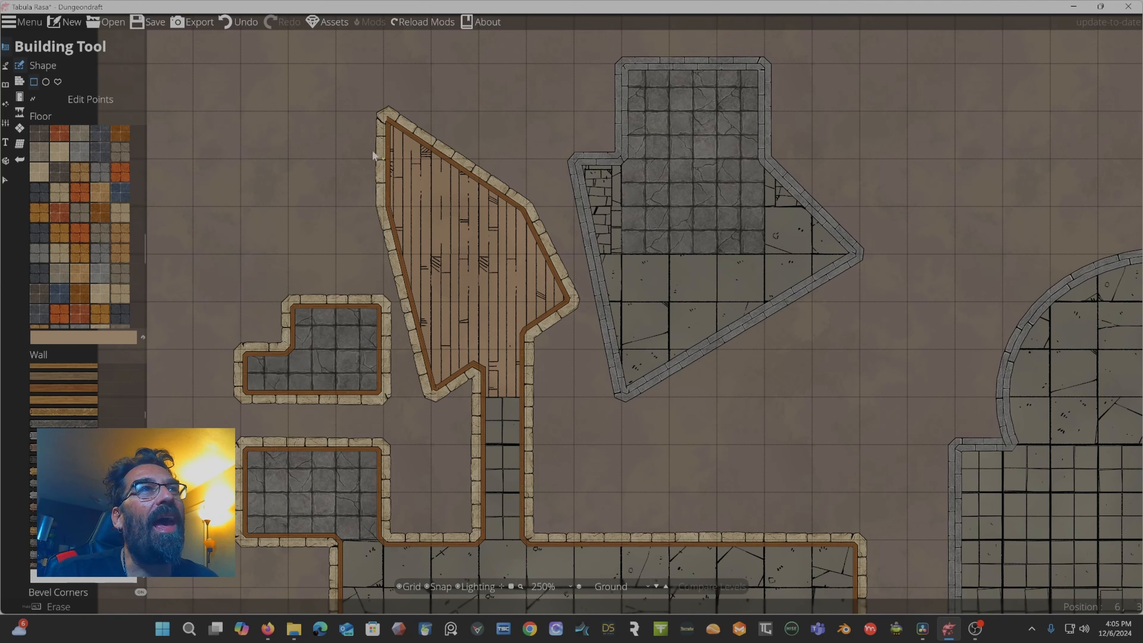
Erase the pointed top of the wooden room, cutting it off flat.
mouse_move(345, 68)
left_mouse_down()
mouse_move(469, 215)
mouse_move(525, 245)
left_mouse_up()
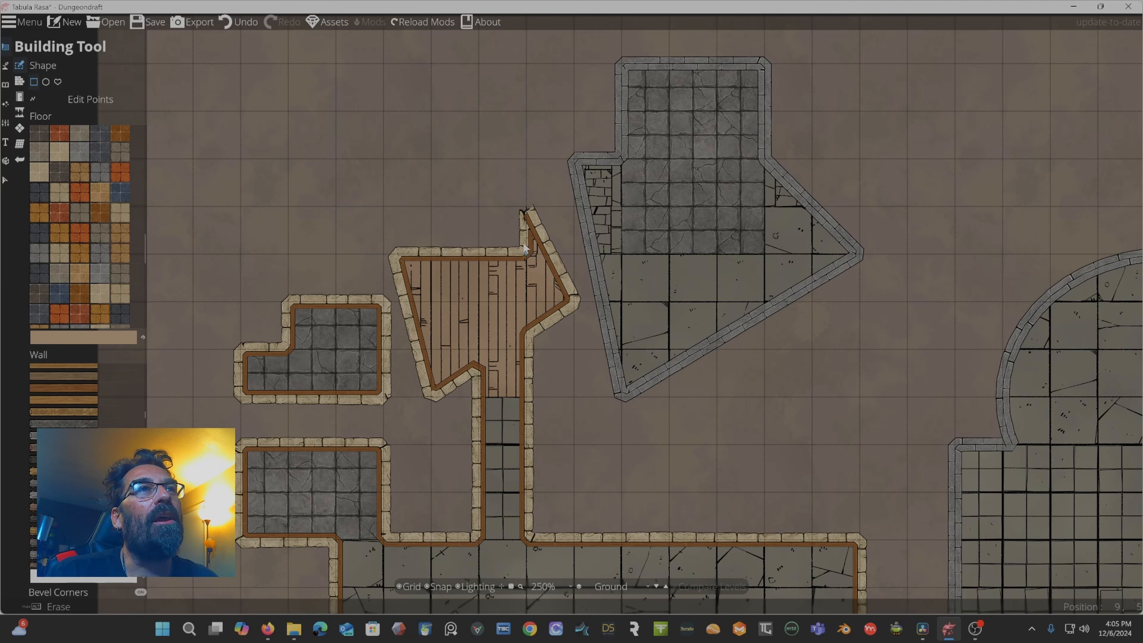
left_click_drag(478, 206, 556, 243)
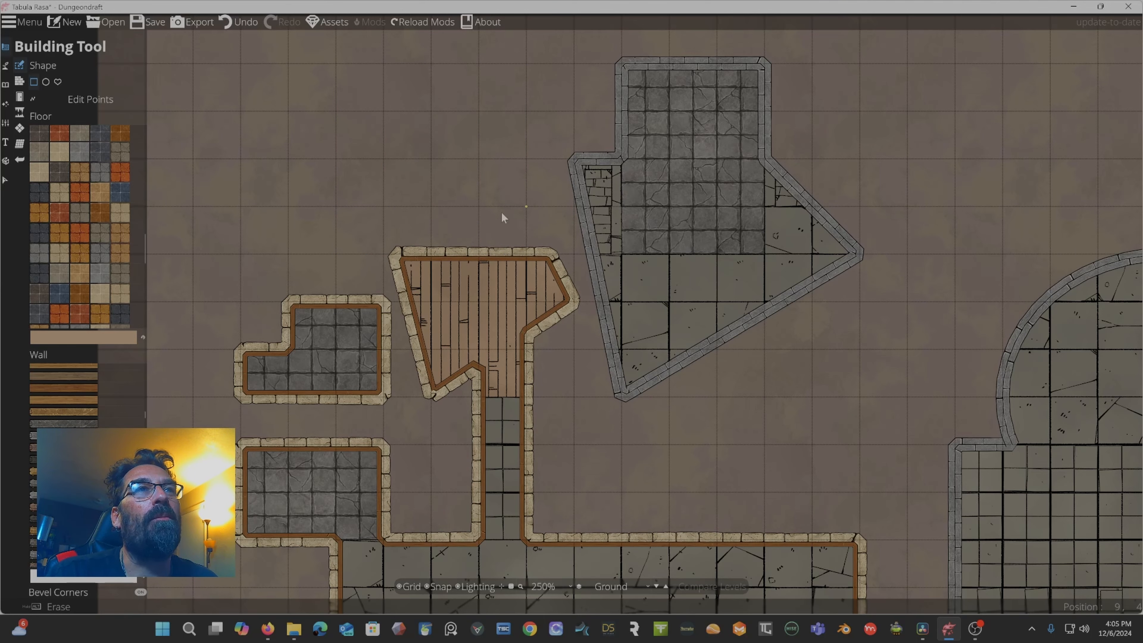
Erase the top-right corner of the large rectangular room to cut a notch.
left_click_drag(558, 341, 512, 3)
mouse_move(672, 217)
left_mouse_down()
mouse_move(793, 285)
mouse_move(823, 344)
mouse_move(853, 353)
left_mouse_up()
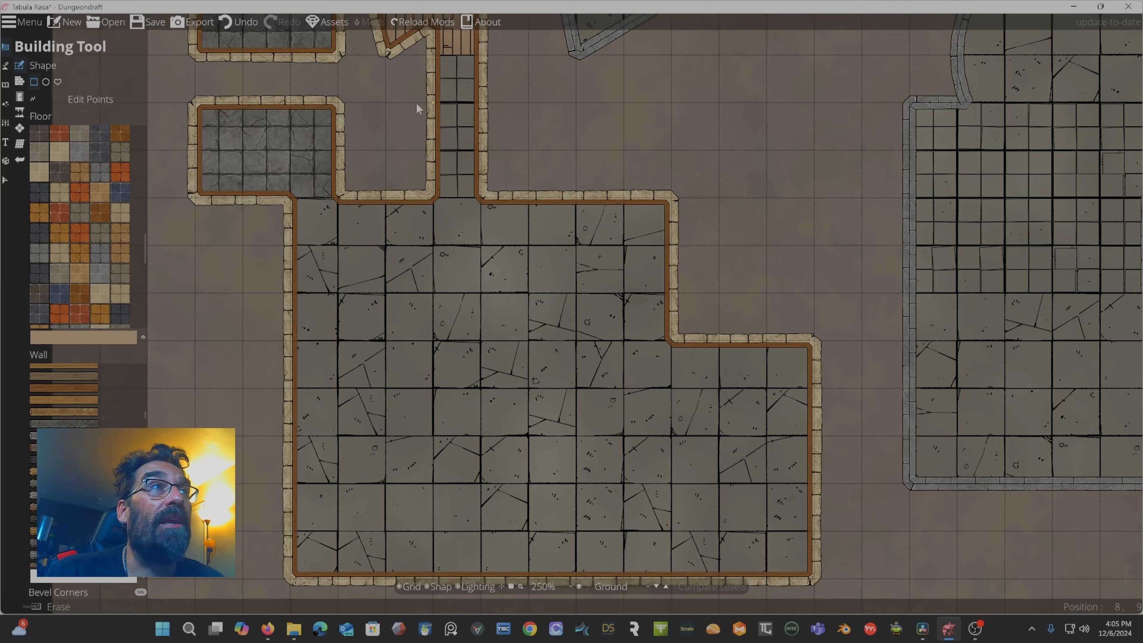
Switch to the Wall Tool, pick a chain wall style, and draw a chain wall across the small stone room.
scroll(114, 156, "up", 2)
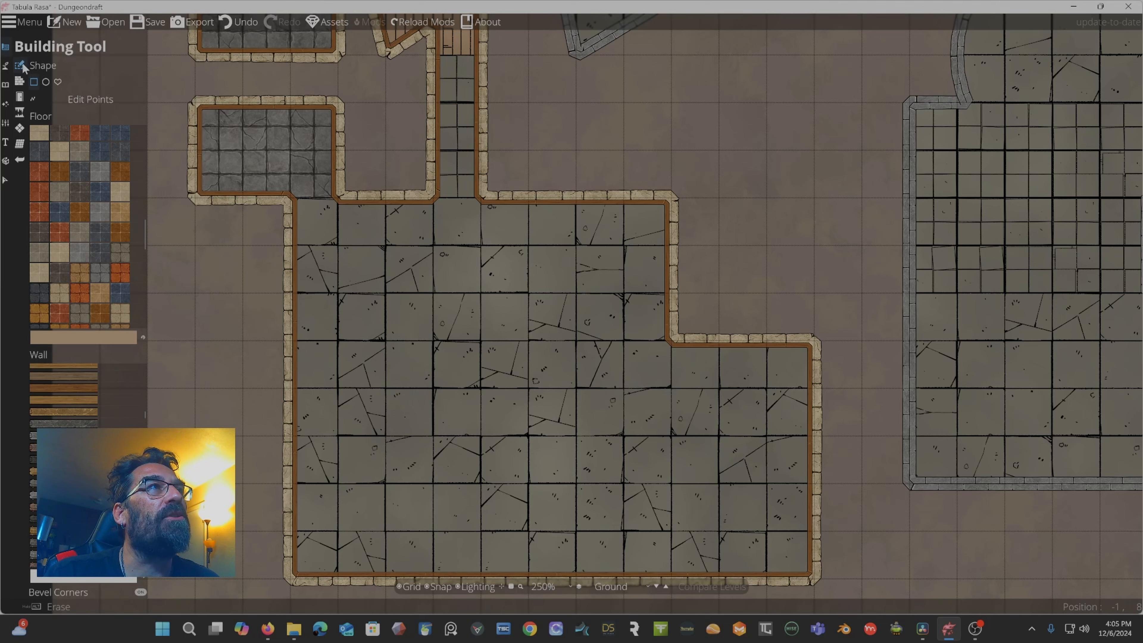
left_click(20, 82)
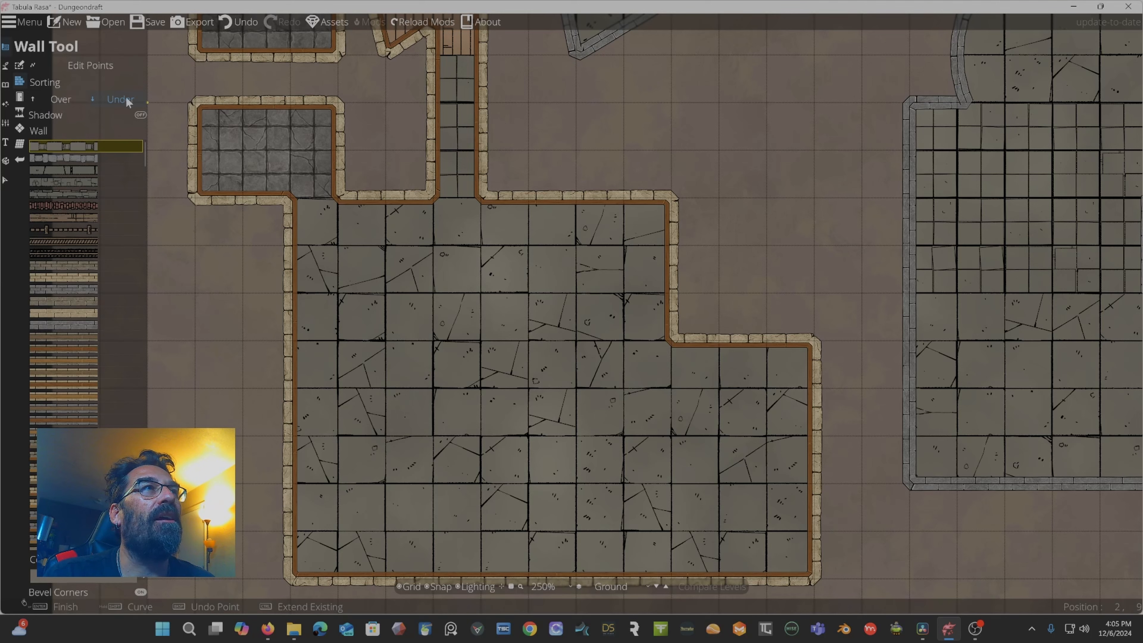
mouse_move(70, 150)
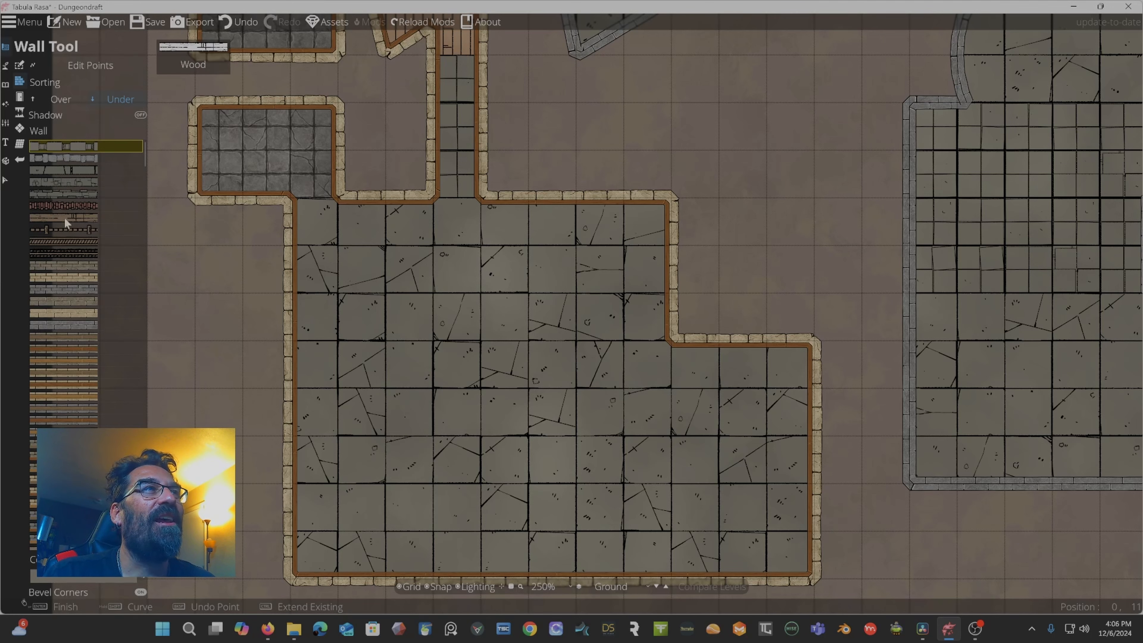
left_click(62, 226)
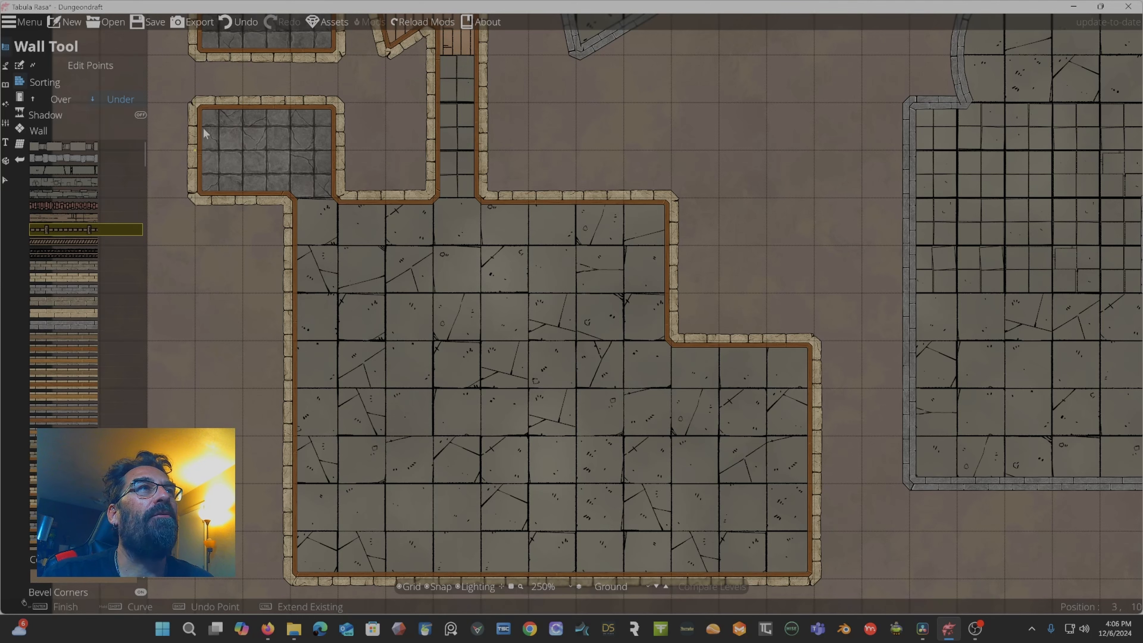
left_click(308, 147)
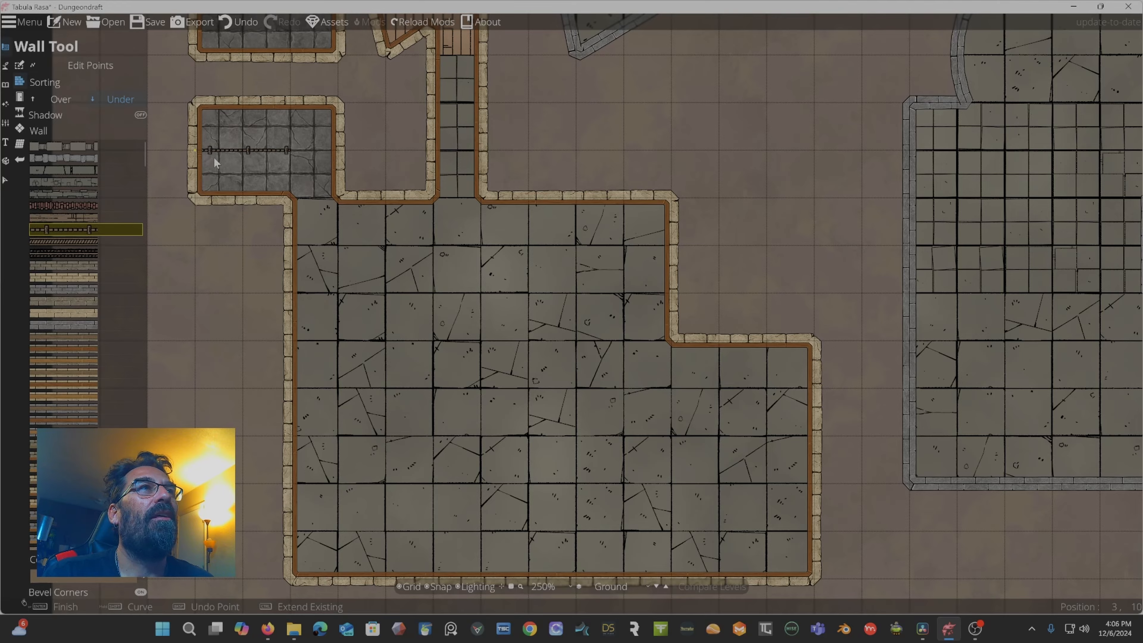
Draw an L-shaped chain wall below the small stone room and set wall sorting to Over.
scroll(206, 155, "up", 6)
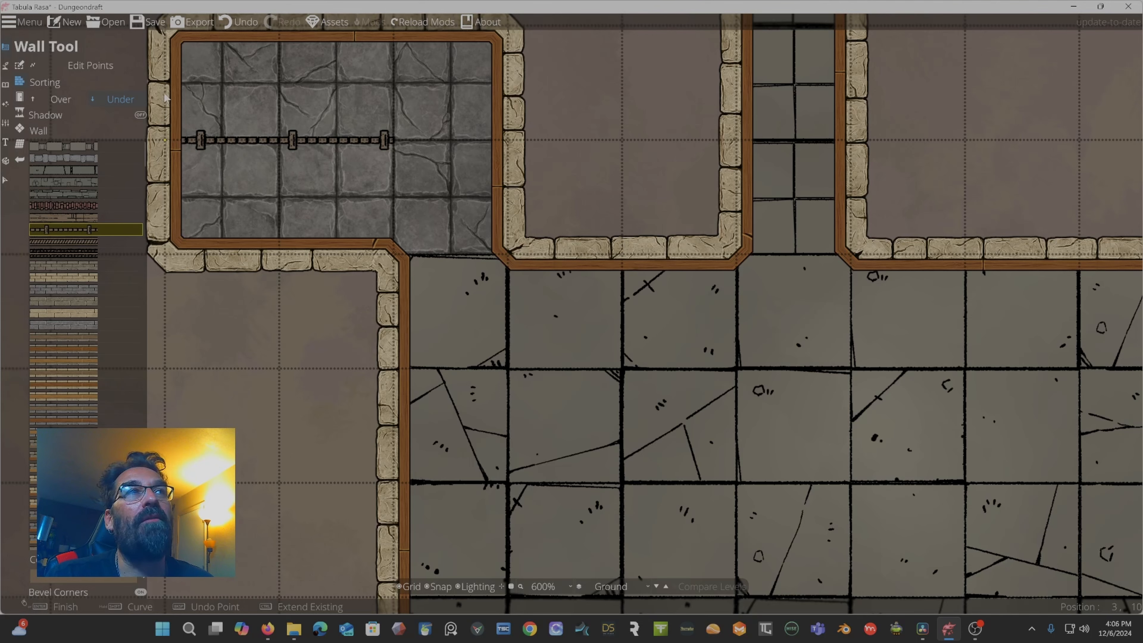
left_click(165, 76)
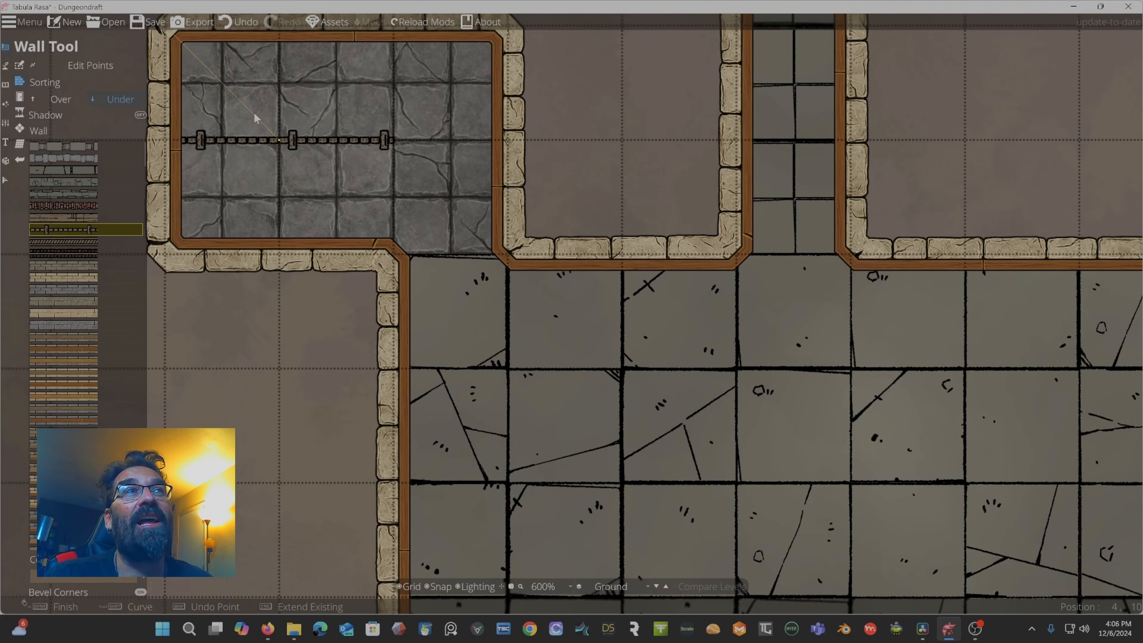
left_click_drag(227, 101, 329, 147)
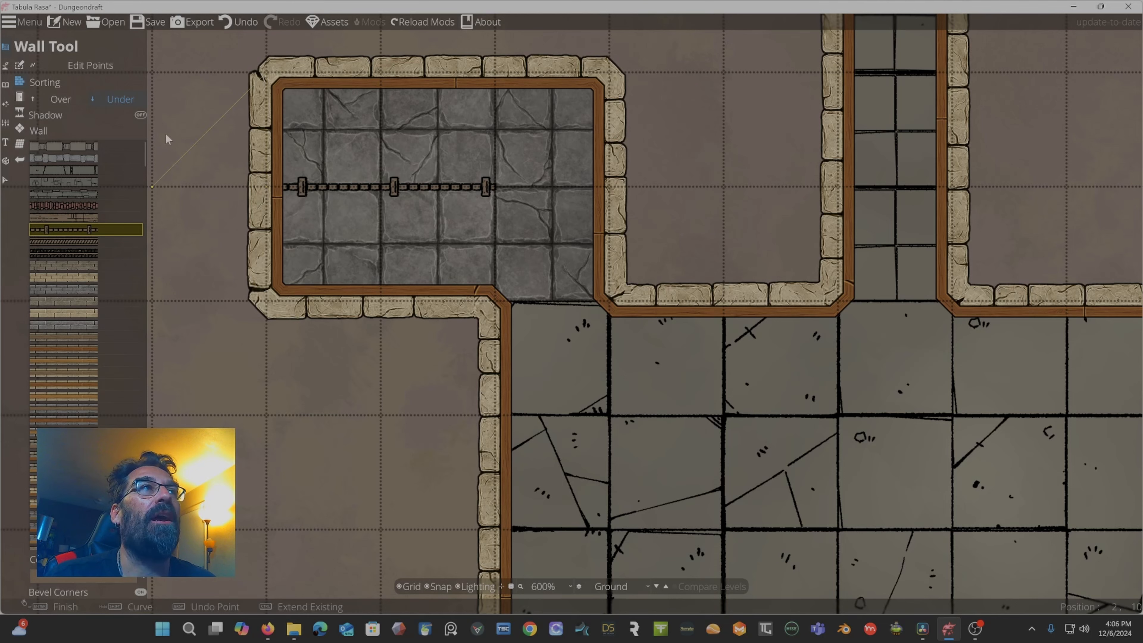
left_click(68, 100)
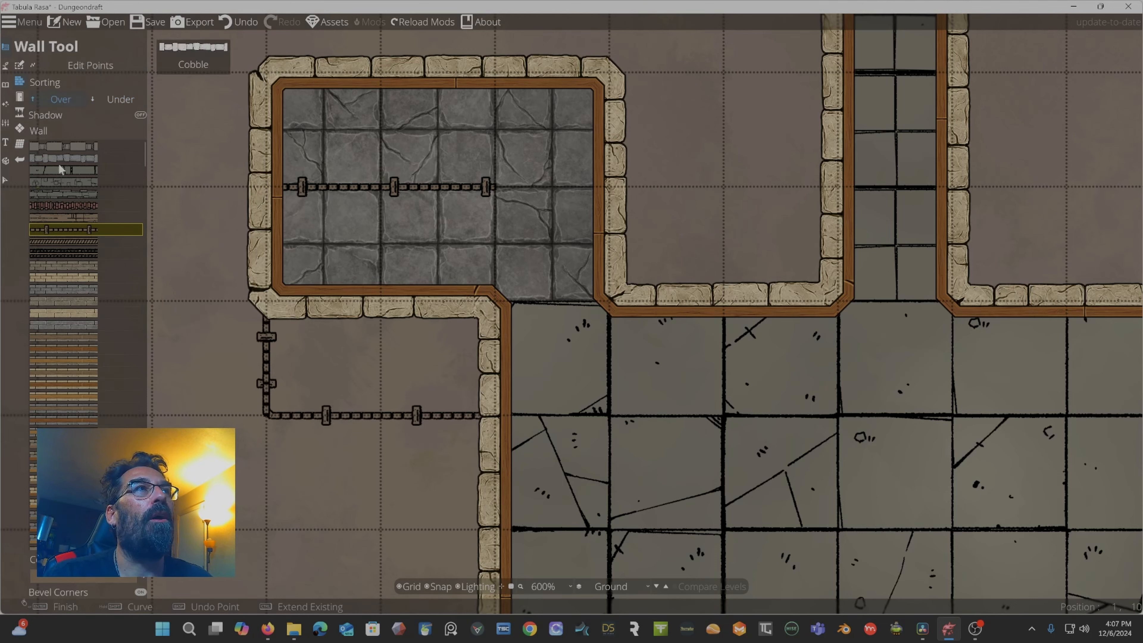
Turn off snapping and use Edit Points to drag the chain wall's points into a zigzag inside the small room.
left_click(61, 61)
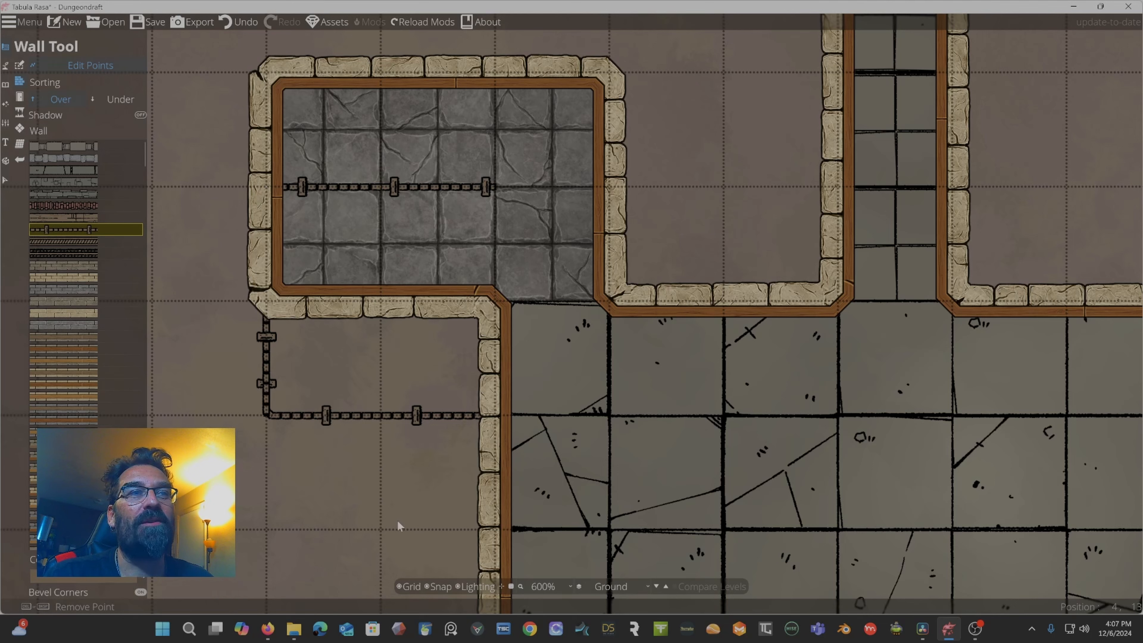
left_click(431, 586)
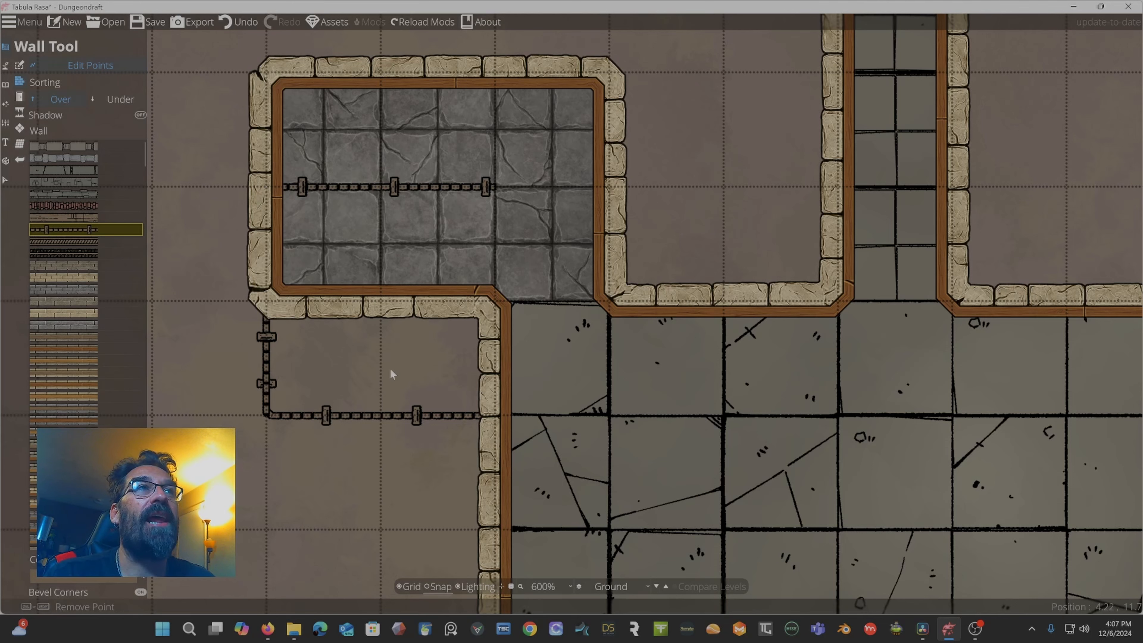
left_click_drag(358, 186, 355, 157)
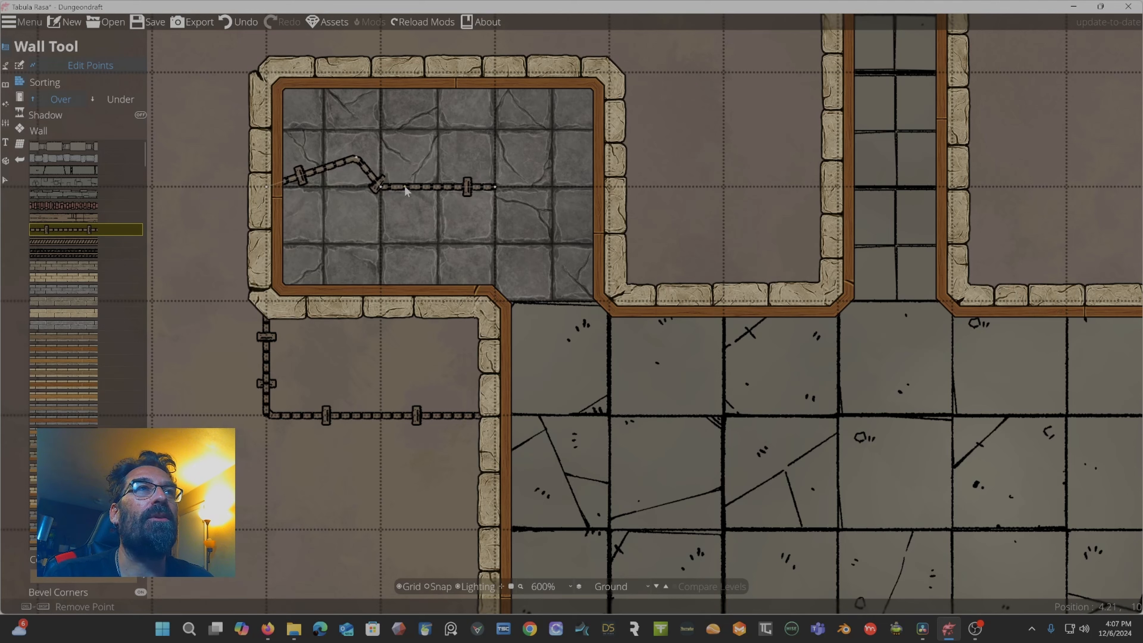
left_click_drag(406, 189, 354, 210)
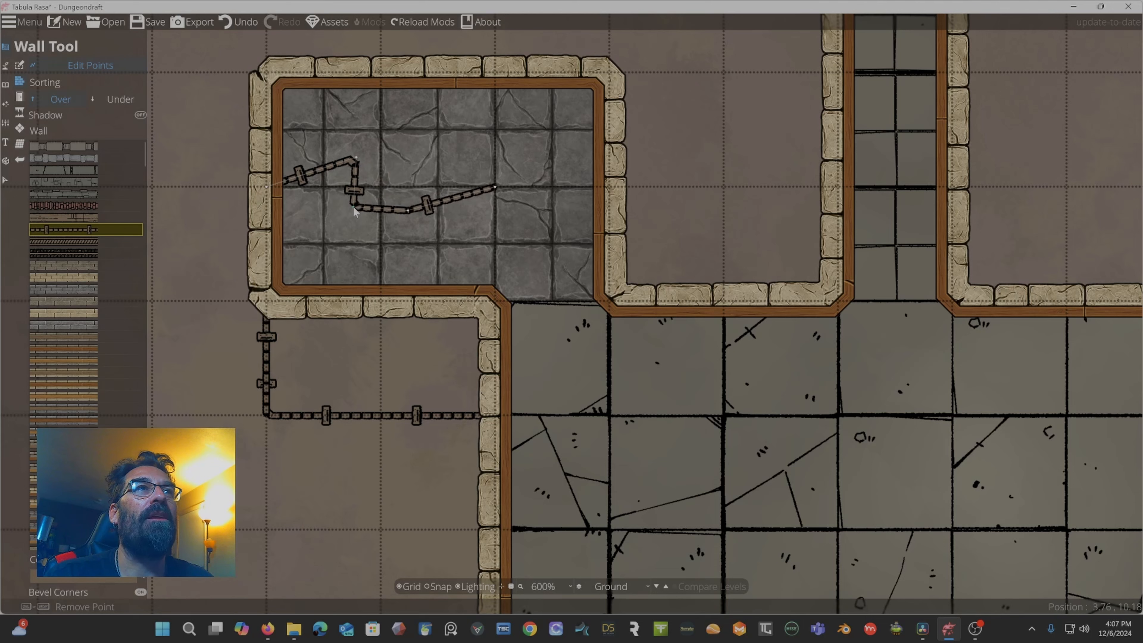
left_click_drag(443, 201, 447, 139)
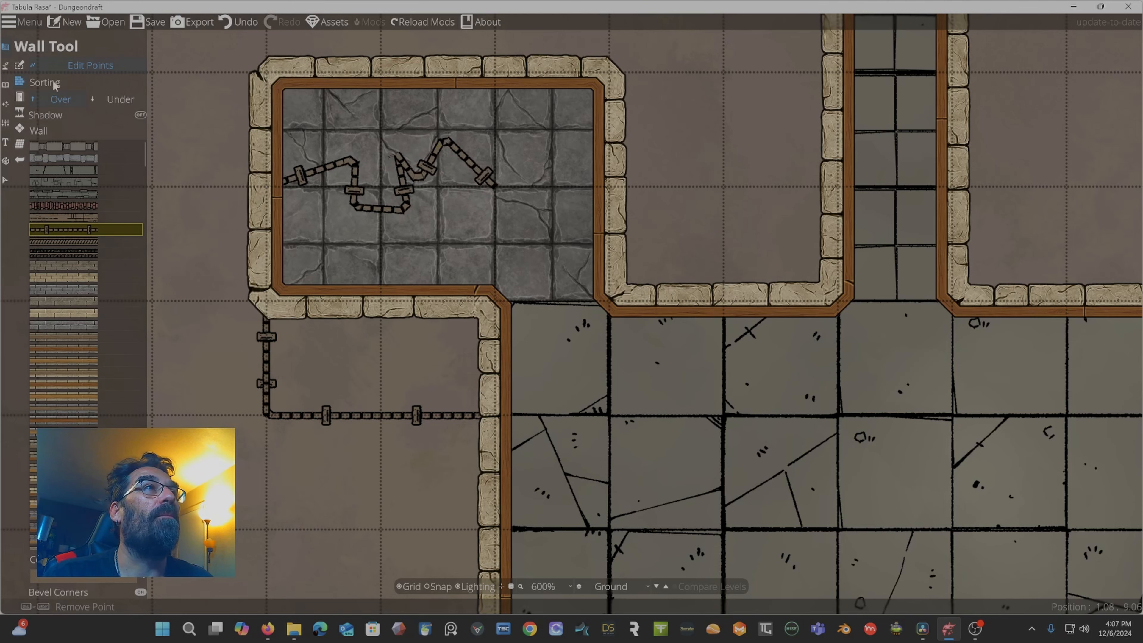
Set wall sorting to Under, turn off wall shadow, and choose a stone wall style.
left_click(107, 100)
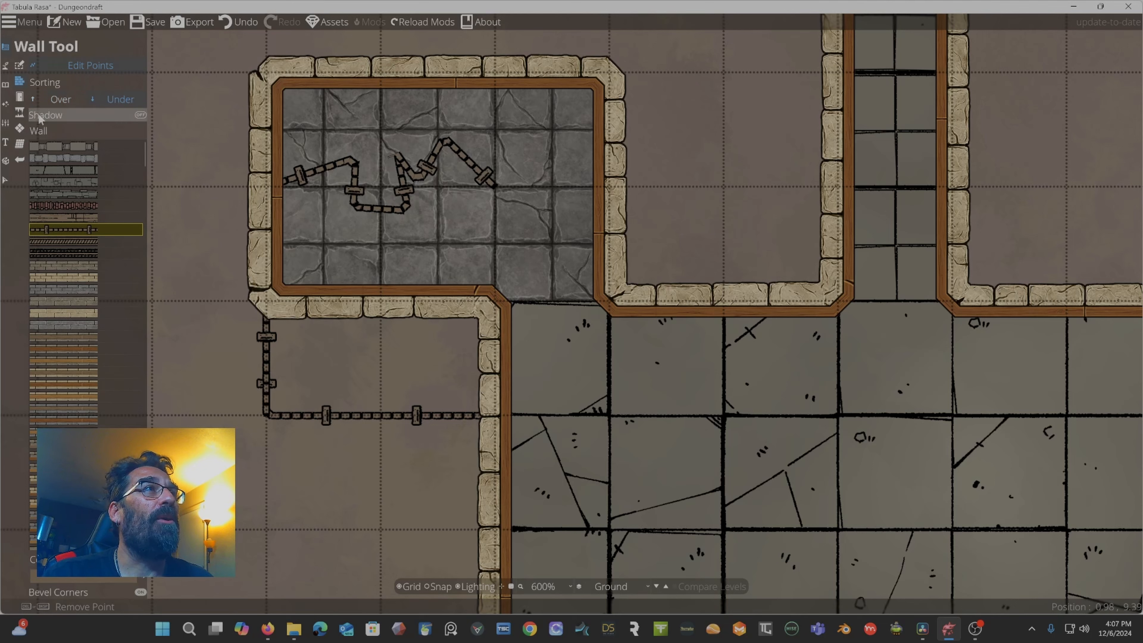
left_click(136, 115)
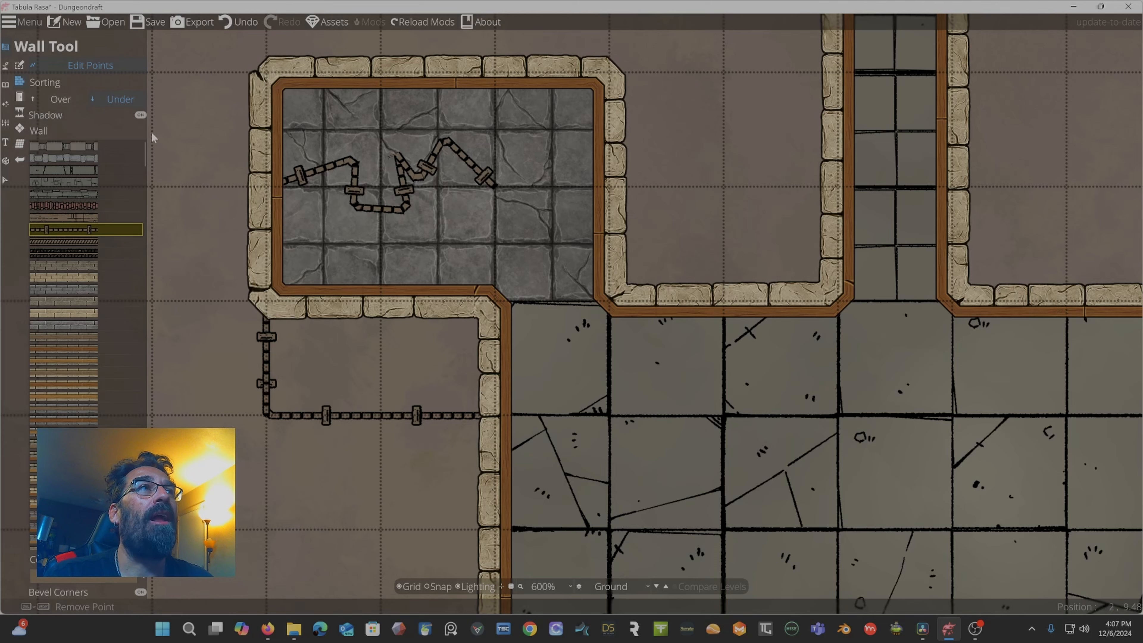
left_click(64, 193)
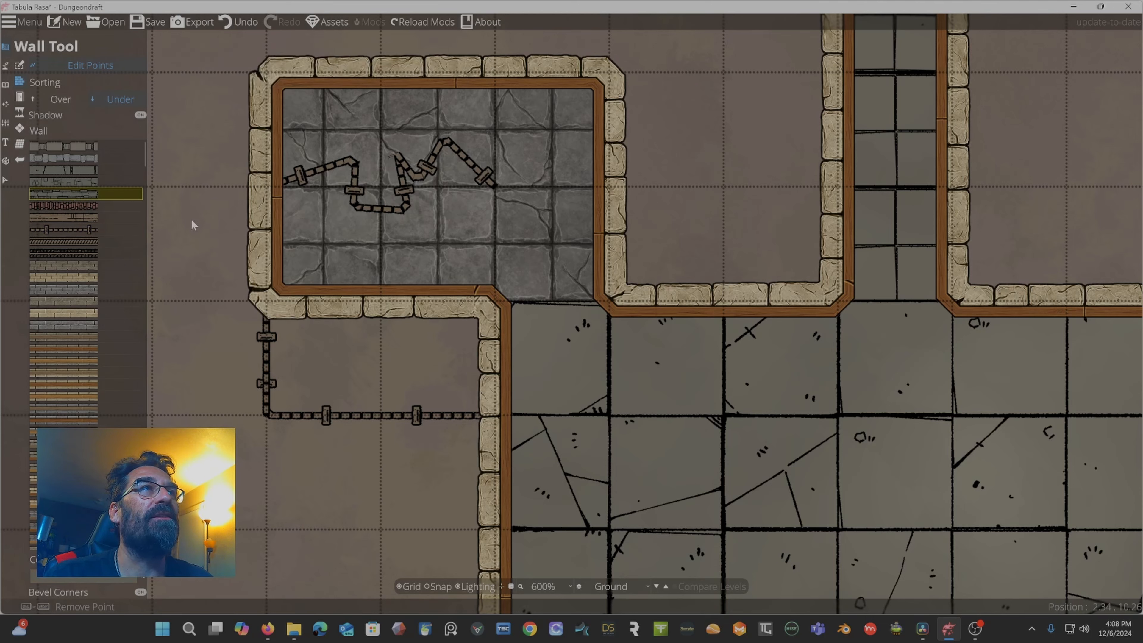
left_click_drag(283, 166, 430, 177)
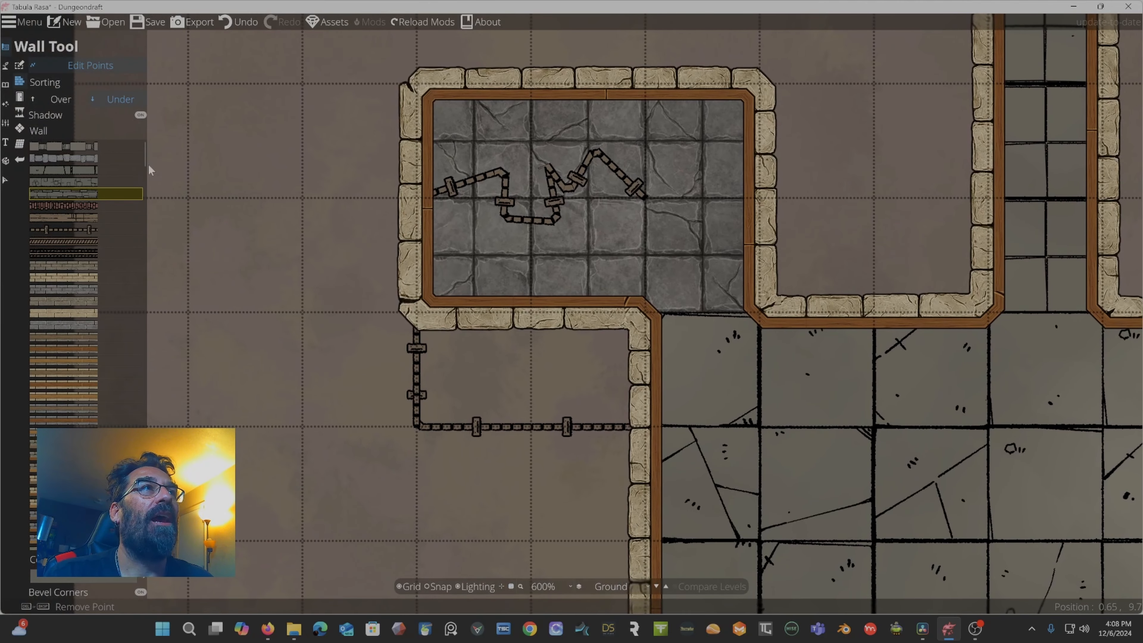
mouse_move(60, 199)
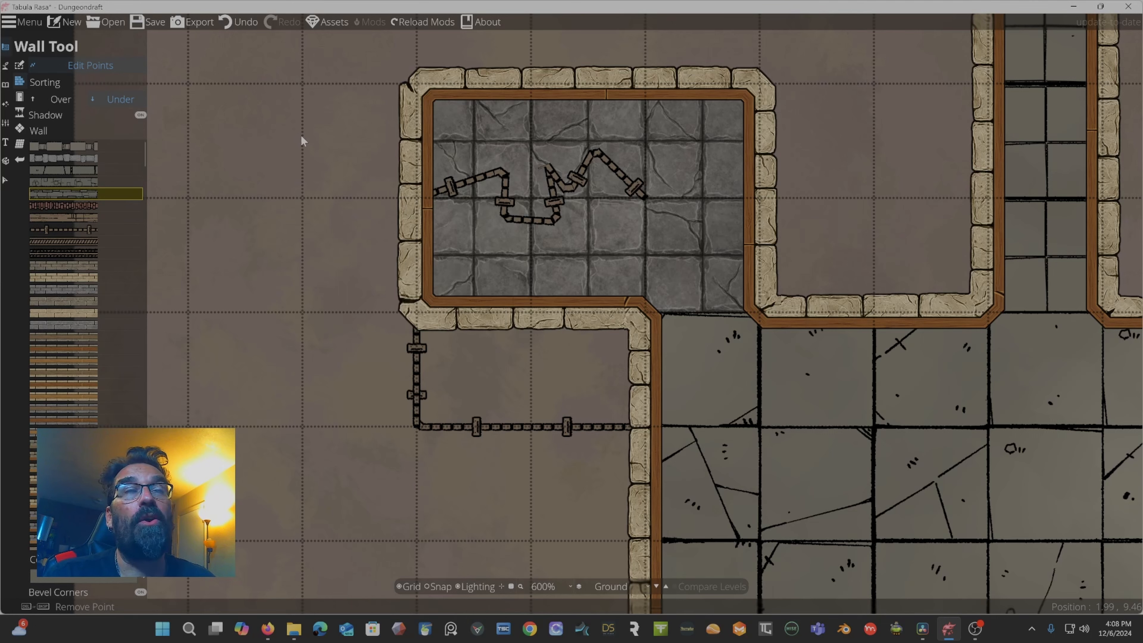
Draw a vertical stone wall left of the rooms with a short horizontal wall branching from its middle.
left_click(82, 64)
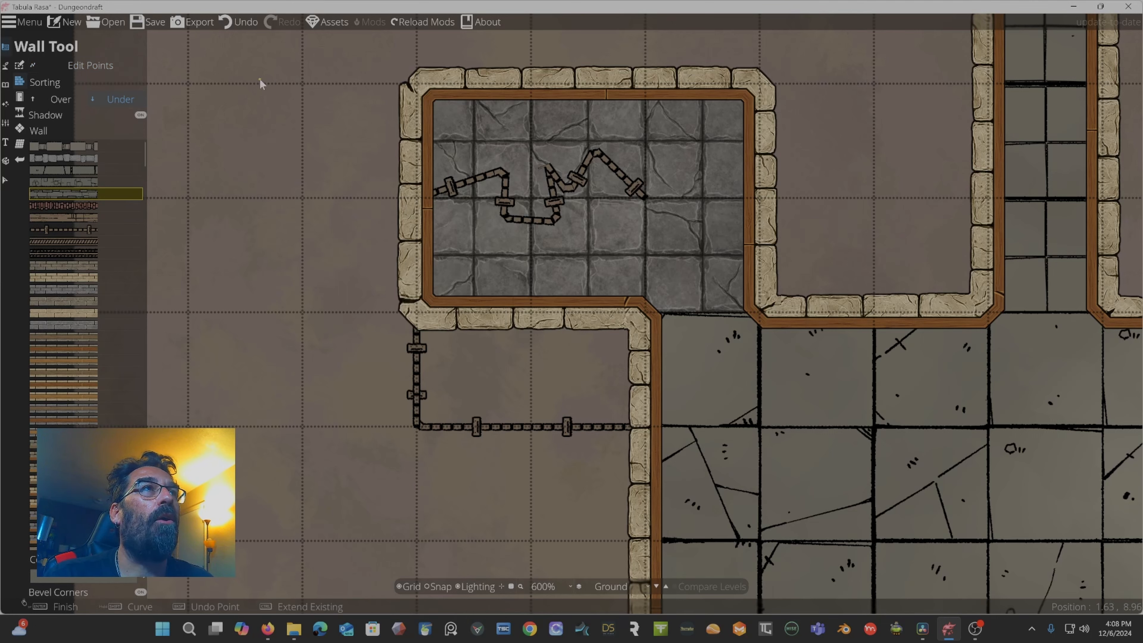
left_click(252, 83)
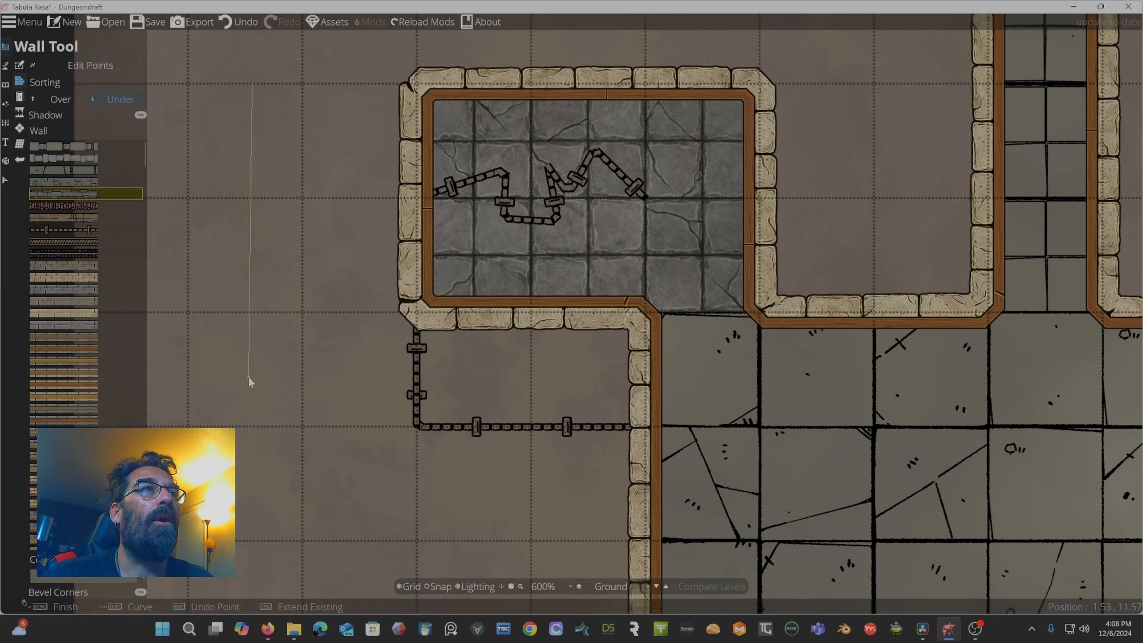
double_click(248, 376)
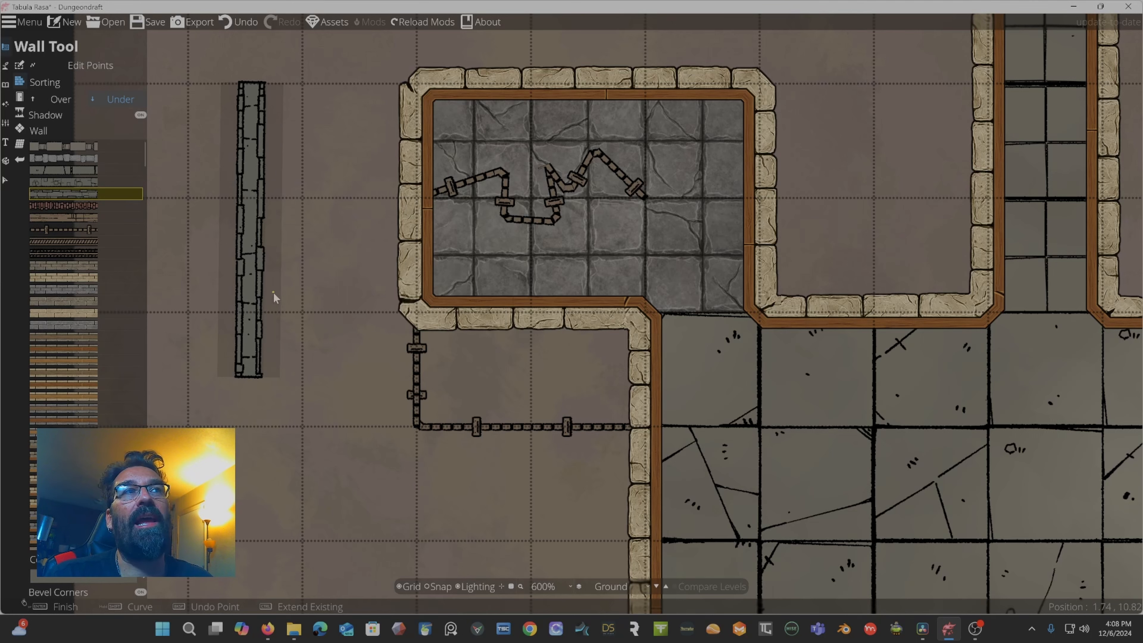
left_click(250, 290)
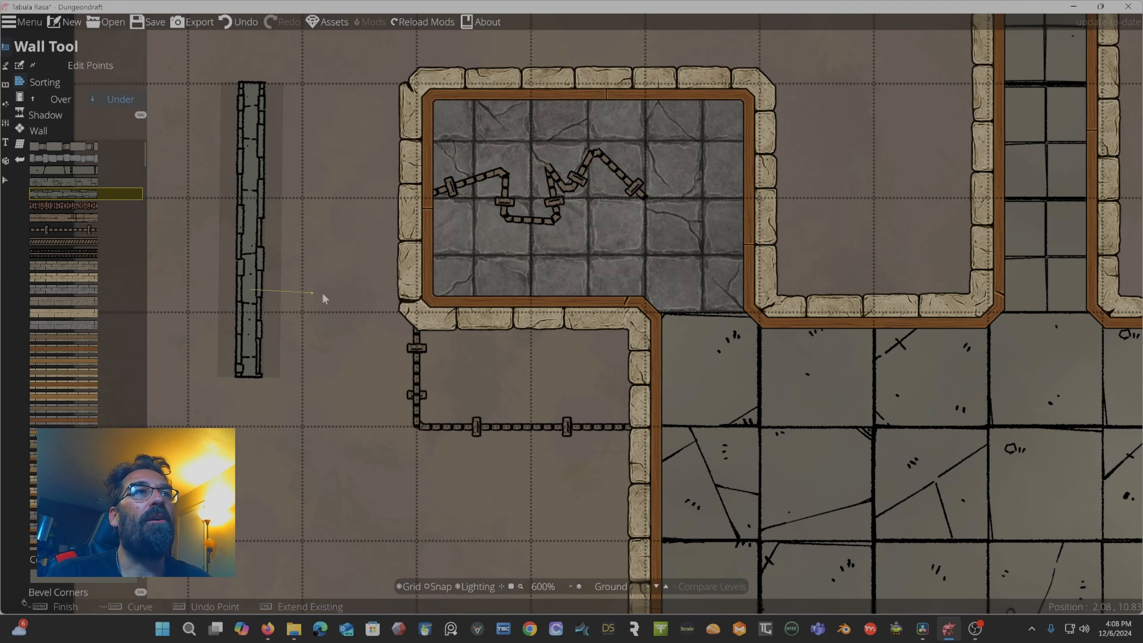
double_click(346, 290)
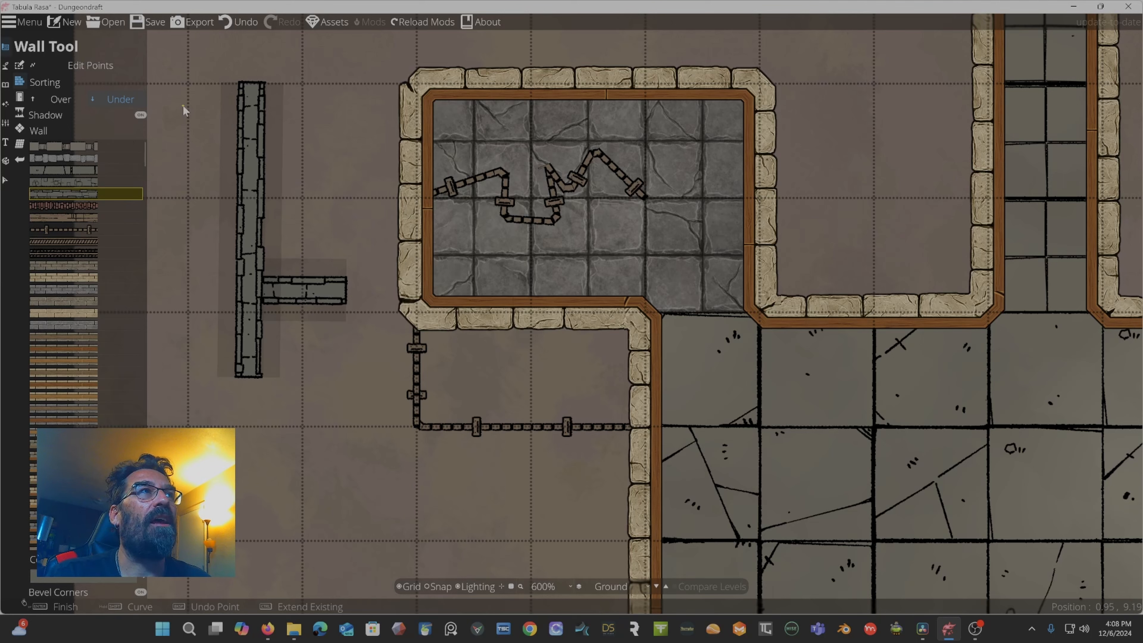
Set sorting to Over and draw a horizontal stone wall crossing the vertical wall near its top.
left_click(66, 101)
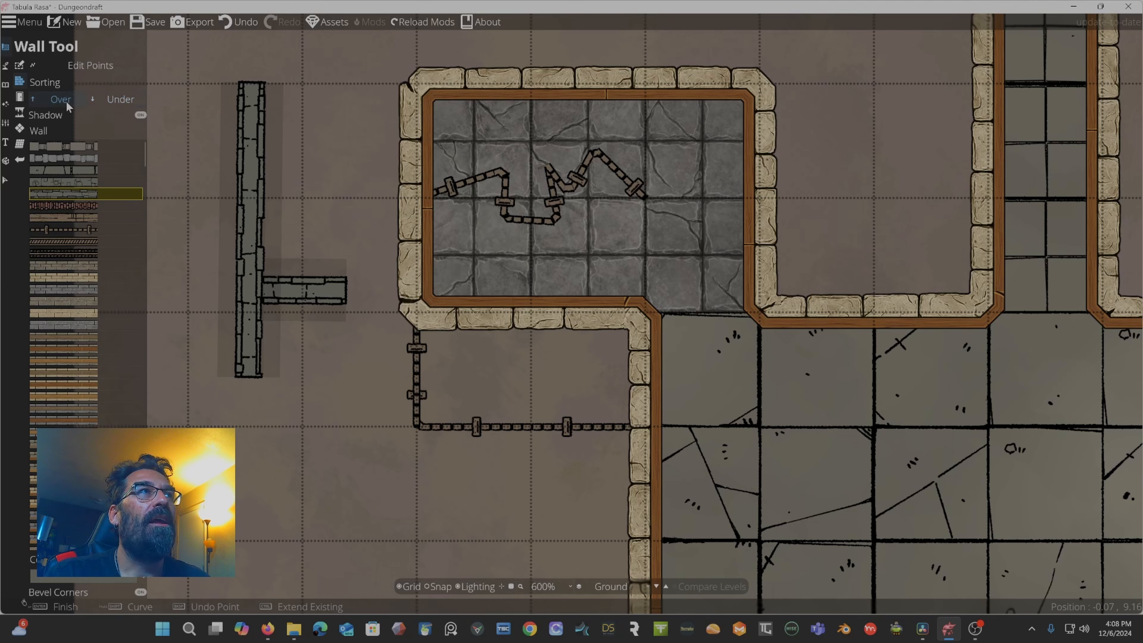
left_click(210, 149)
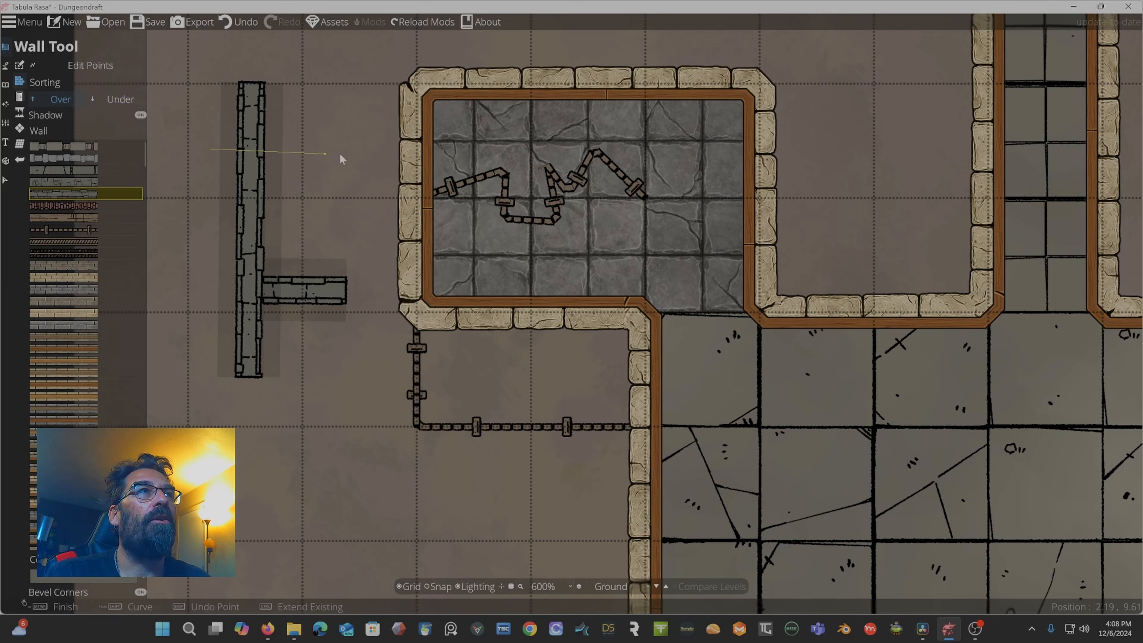
left_click(367, 153)
key("Return")
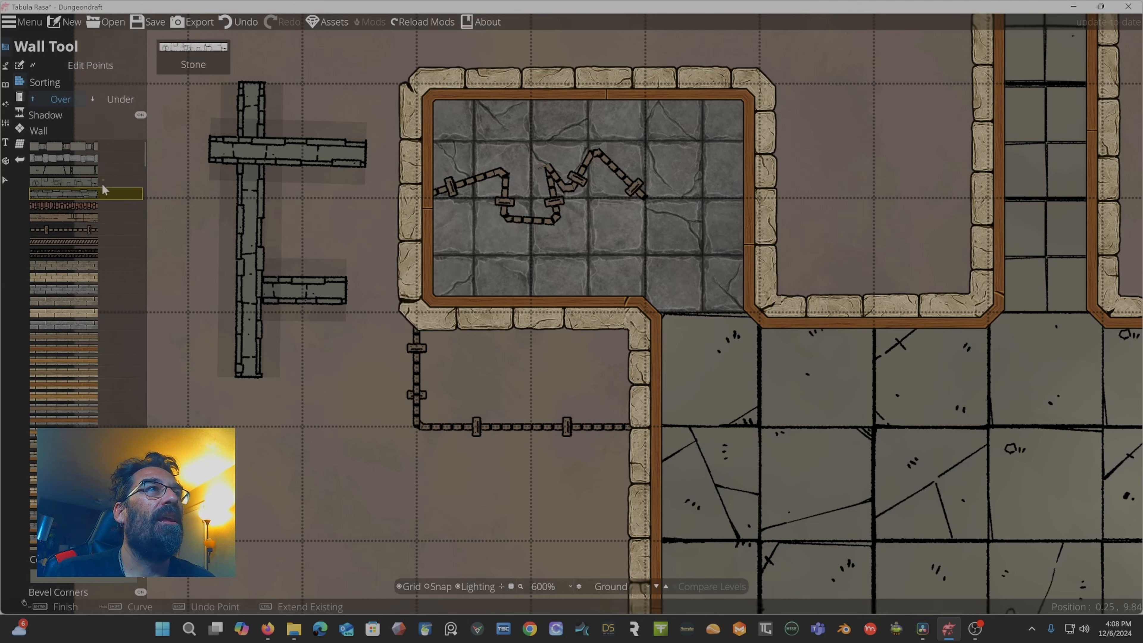
Create a new 48 by 27 tile map, discarding the unsaved changes.
left_click(140, 116)
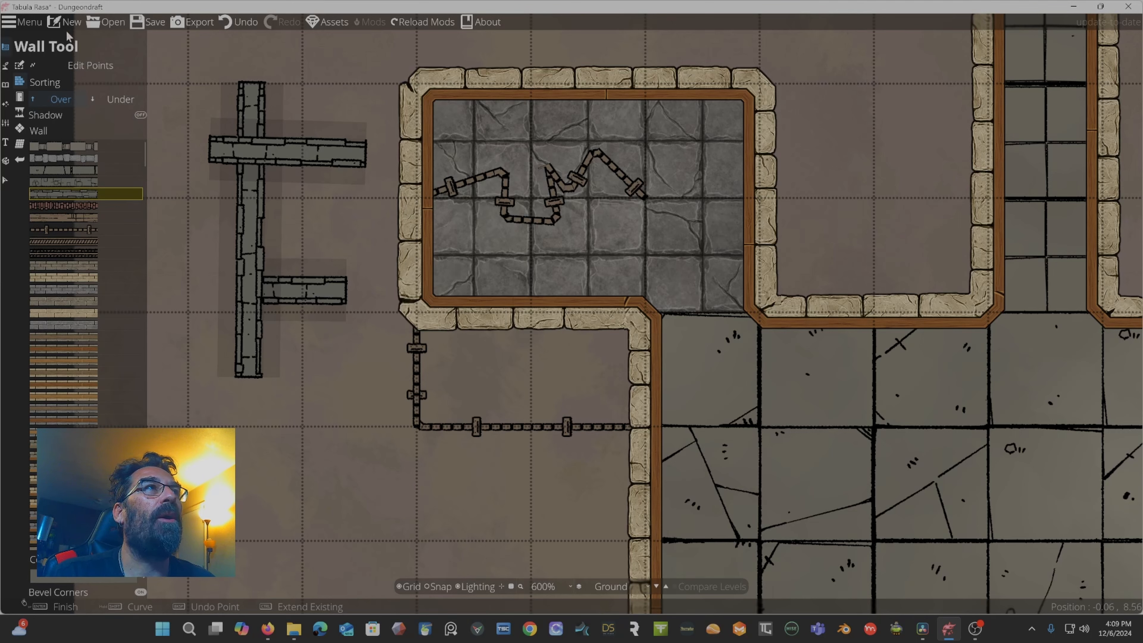
left_click(70, 23)
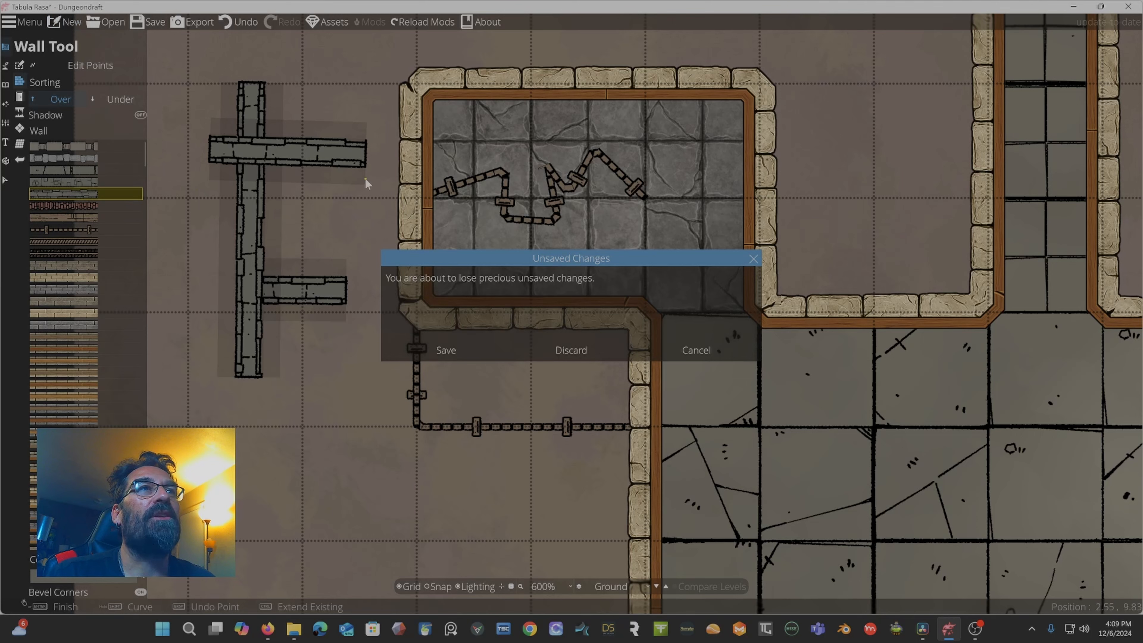
left_click(551, 353)
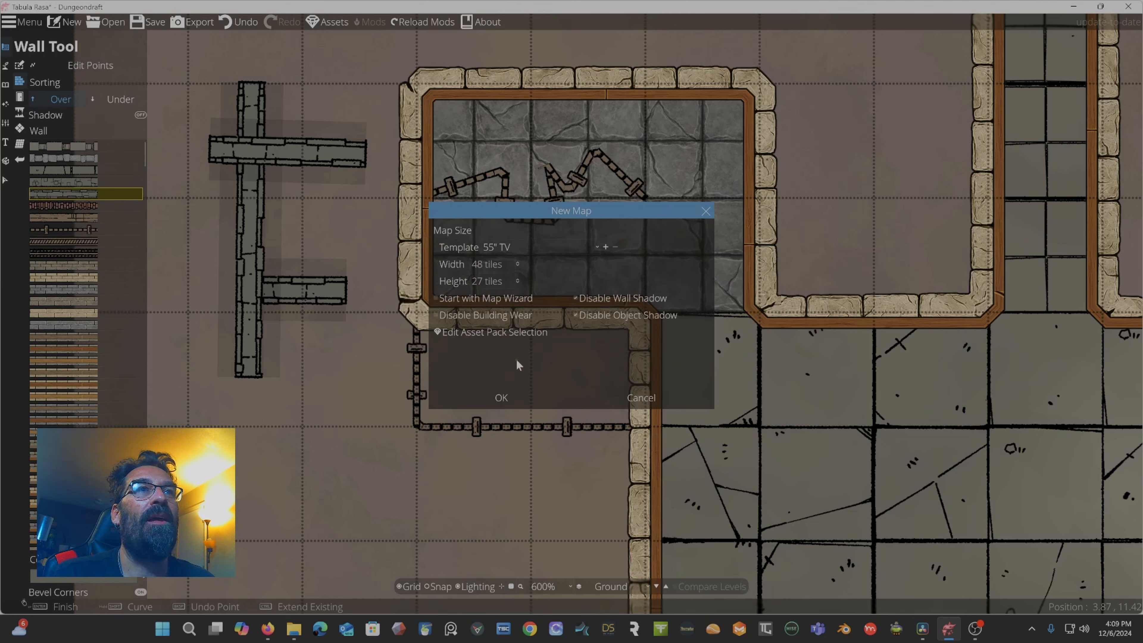
left_click(504, 395)
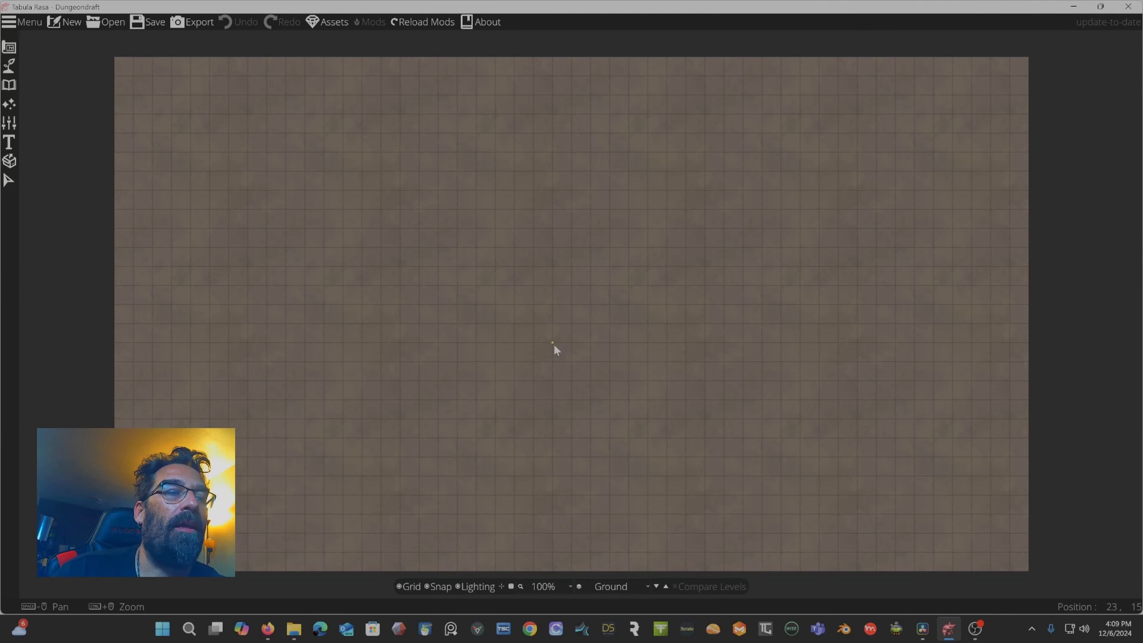
Draw a long horizontal wall across the upper part of the new map with the Wall Tool.
left_click(10, 47)
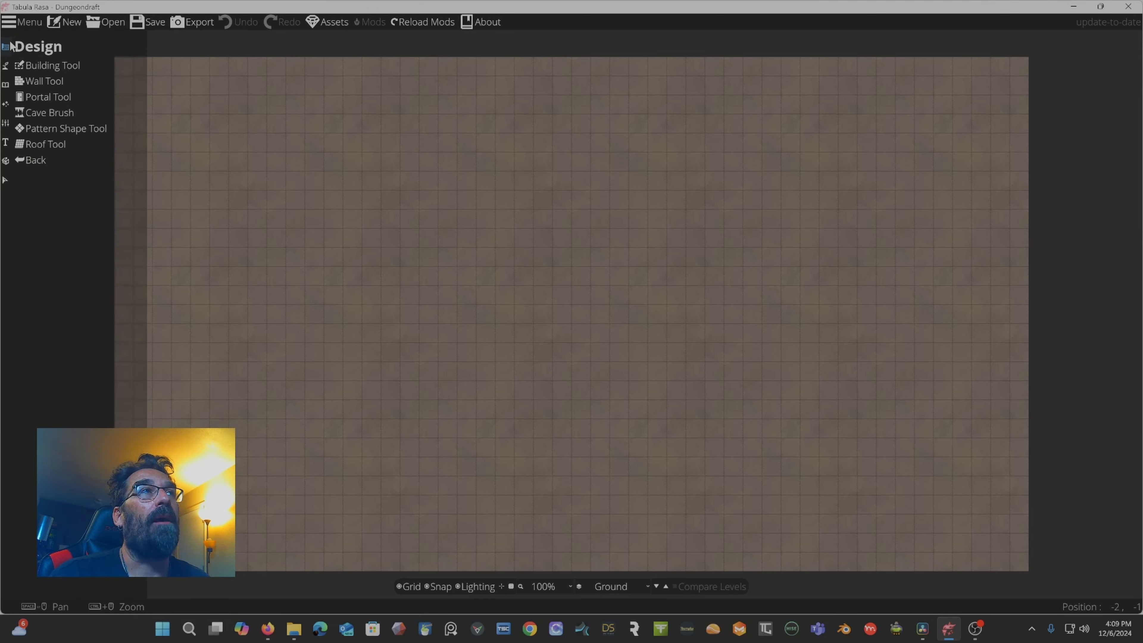
left_click(67, 81)
left_click(20, 97)
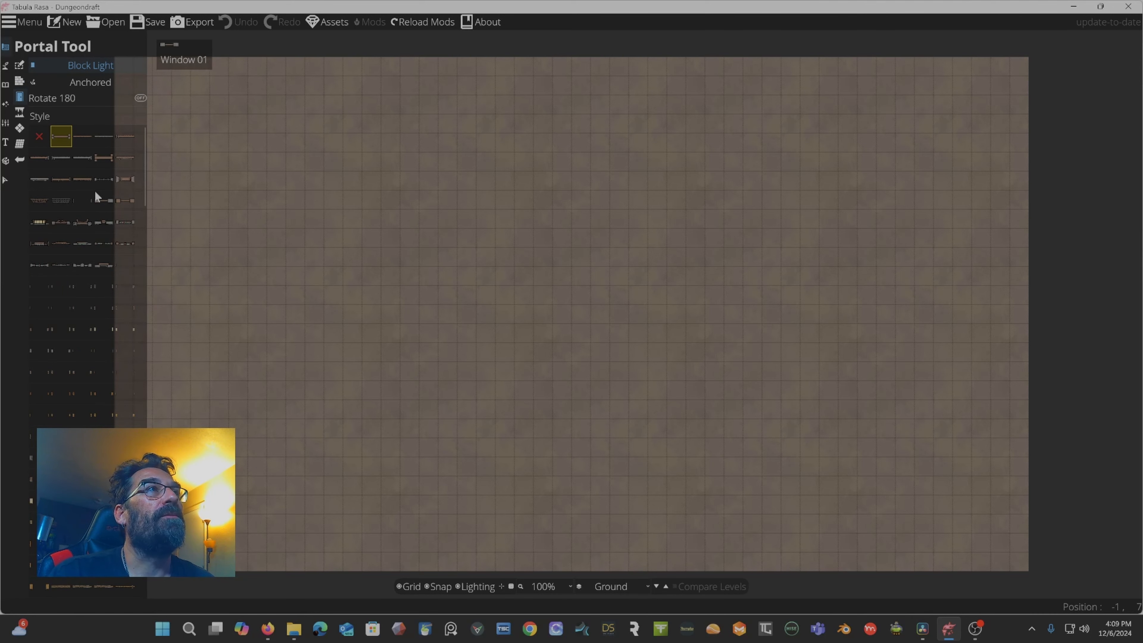
left_click(20, 82)
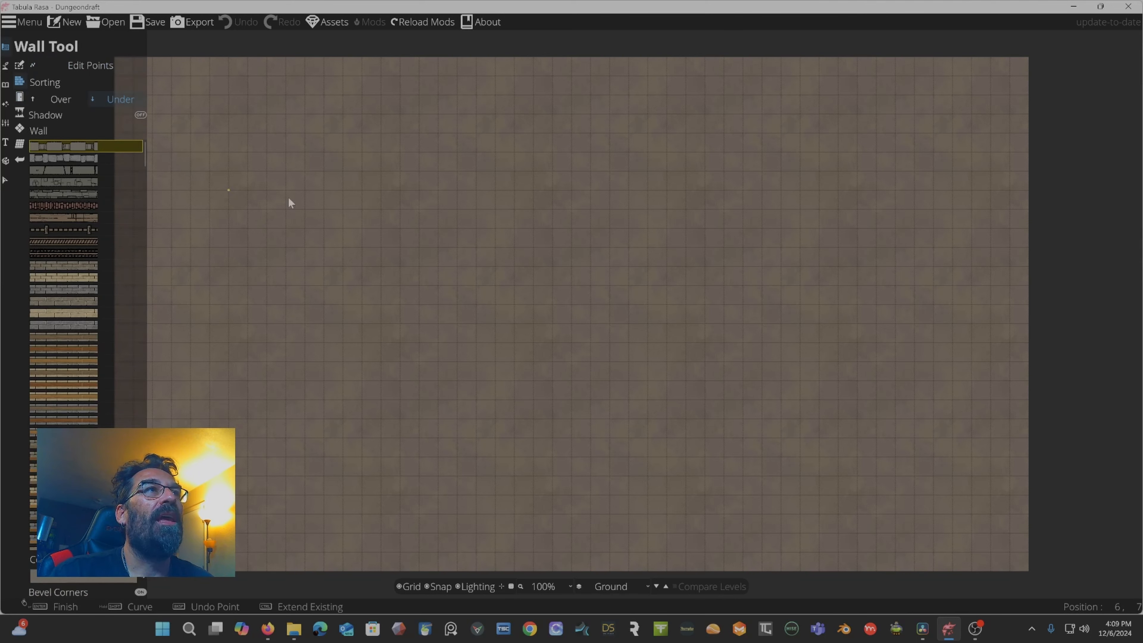
left_click(280, 210)
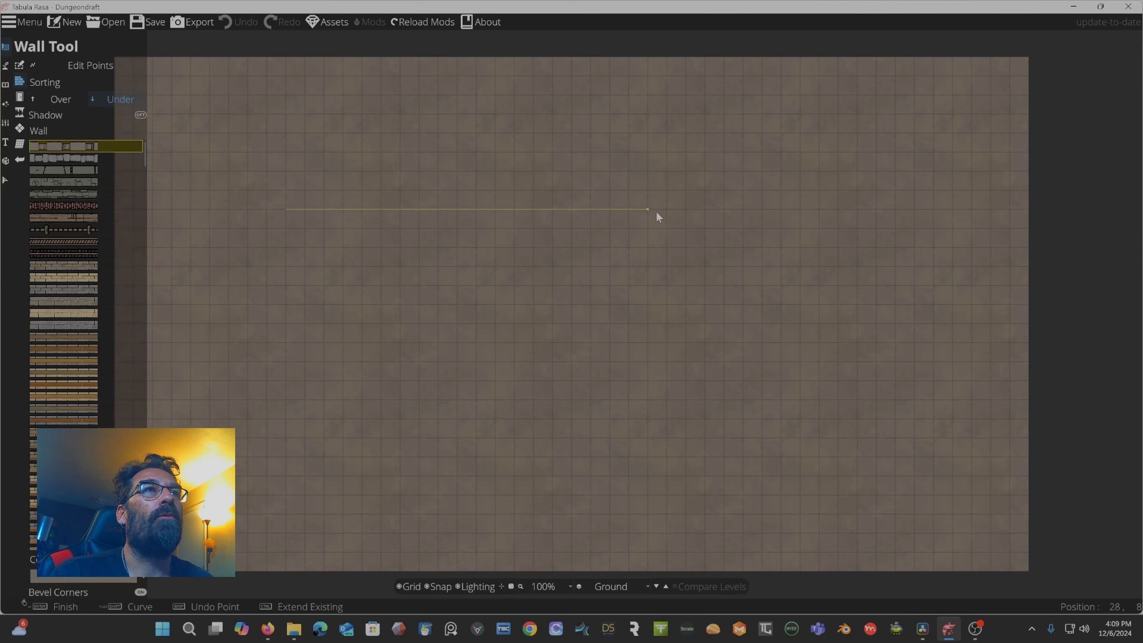
left_click(647, 213)
right_click(647, 213)
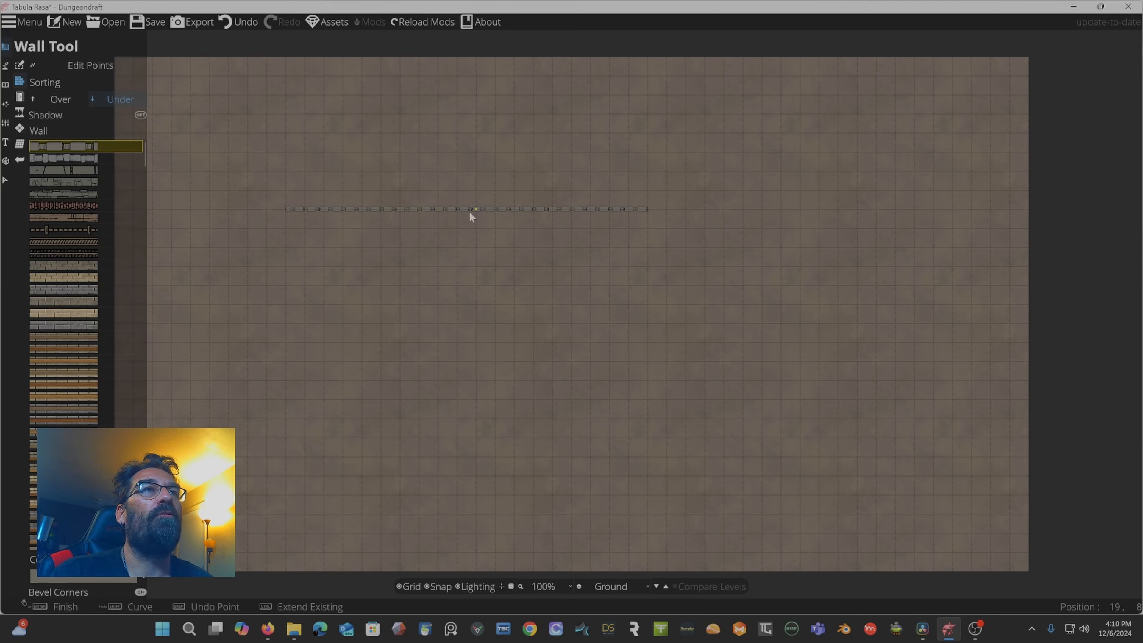
Try placing freestanding windows above the wall, then undo them and switch portal placement back to anchored.
scroll(469, 211, "up", 3)
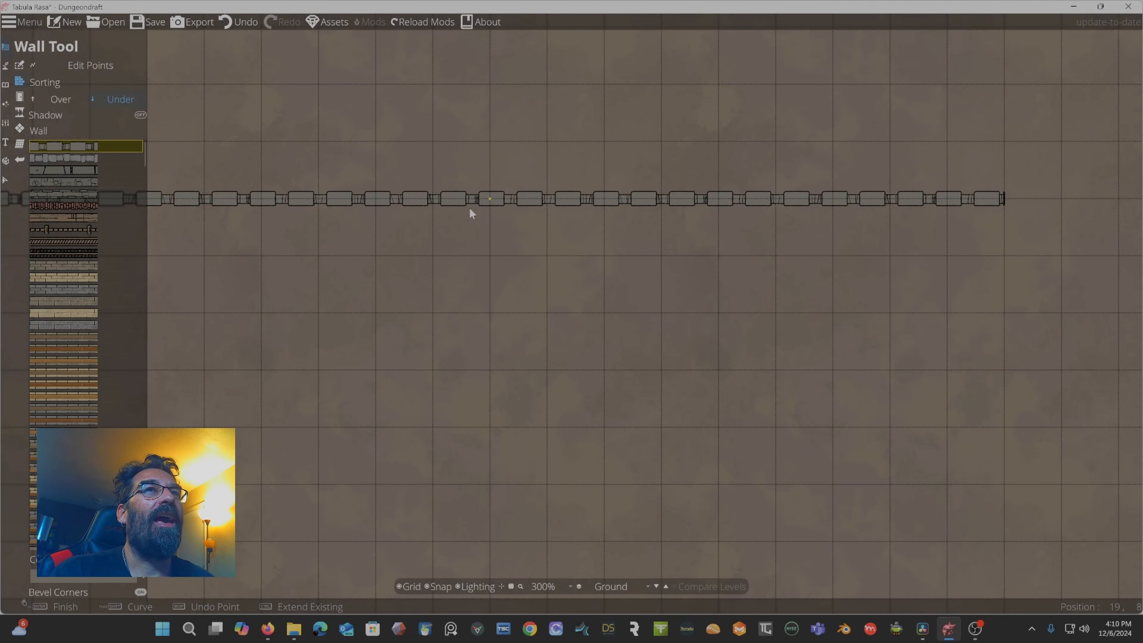
left_click_drag(468, 207, 600, 311)
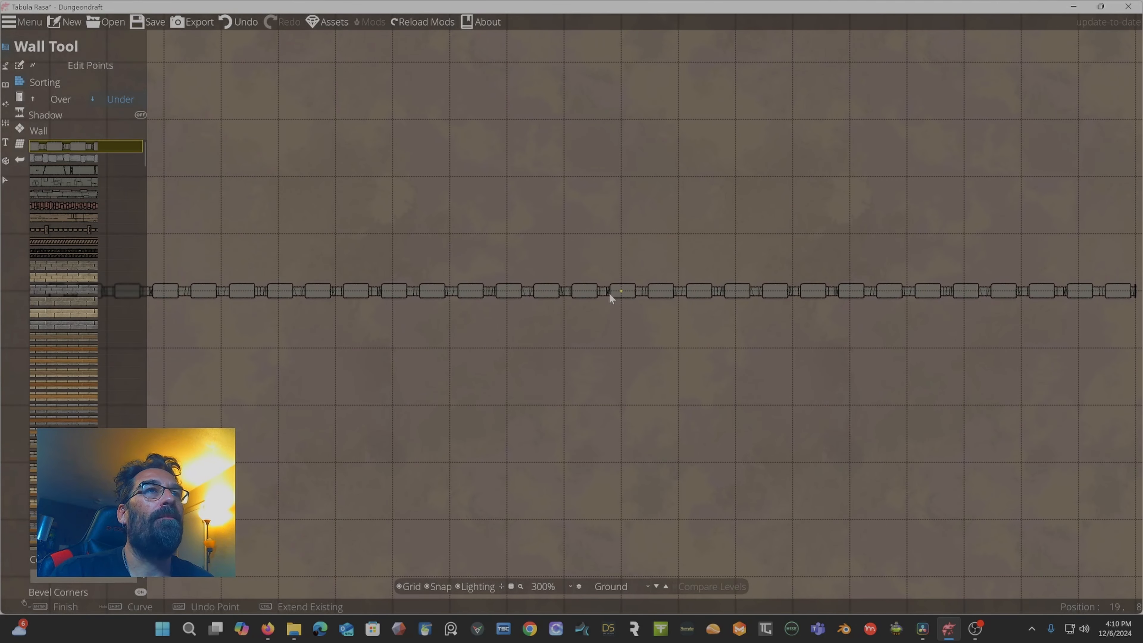
scroll(609, 295, "down", 1)
left_click(19, 99)
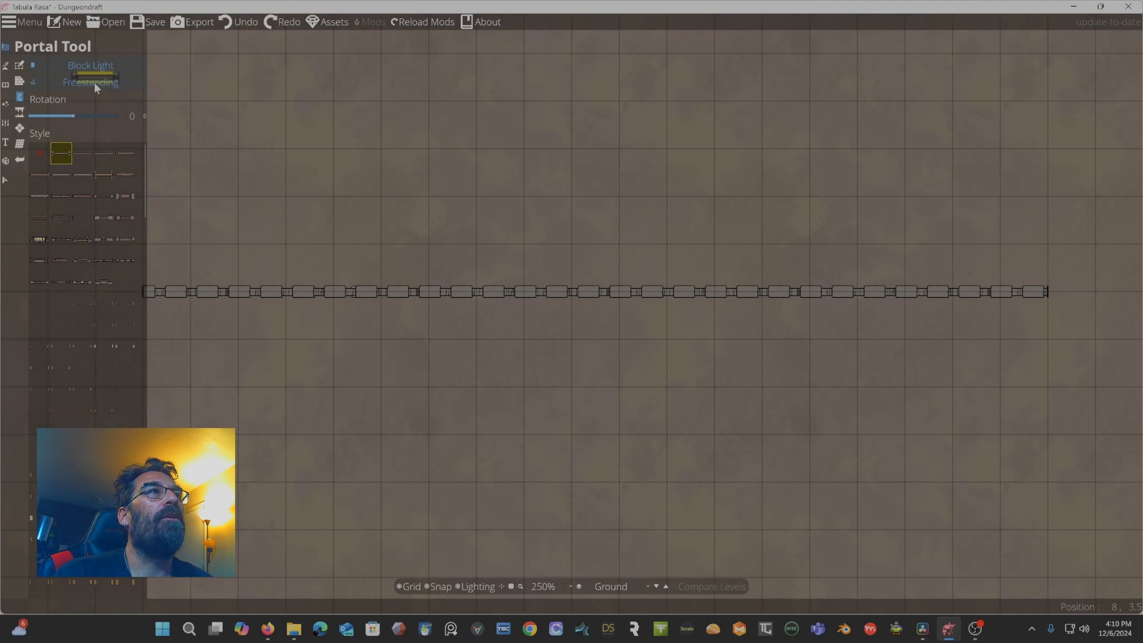
left_click(94, 82)
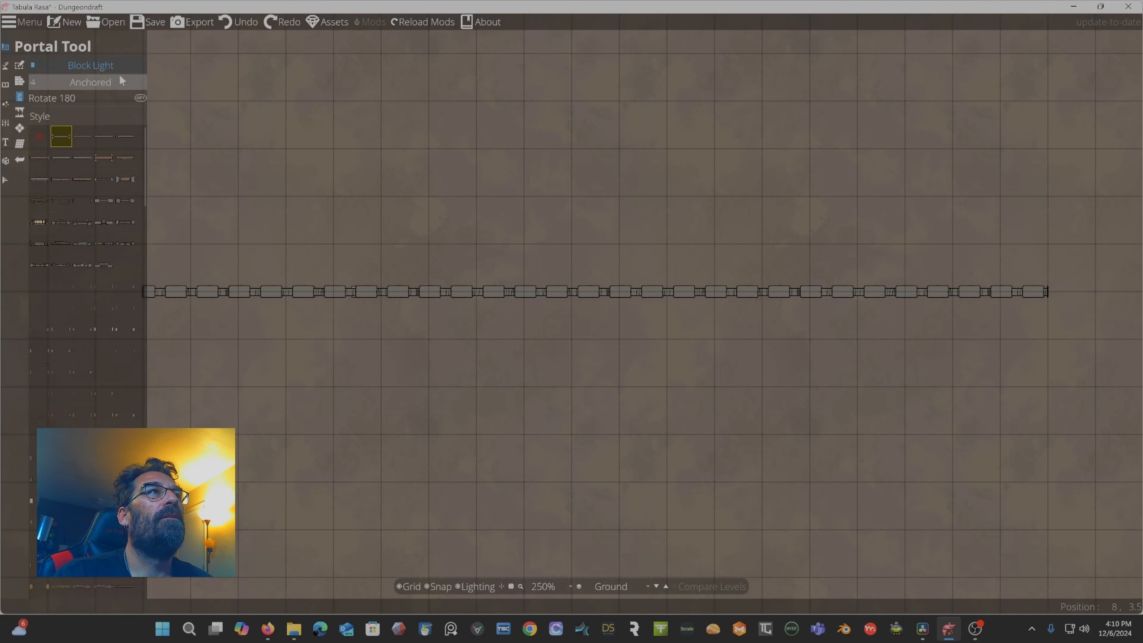
left_click(96, 80)
left_click(358, 172)
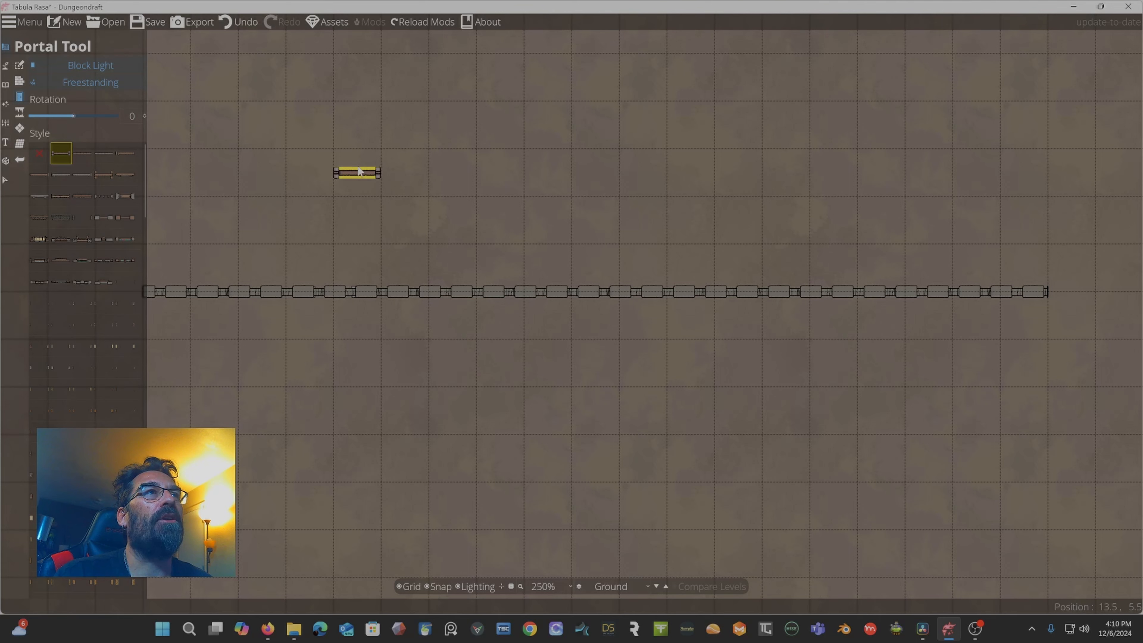
left_click(475, 173)
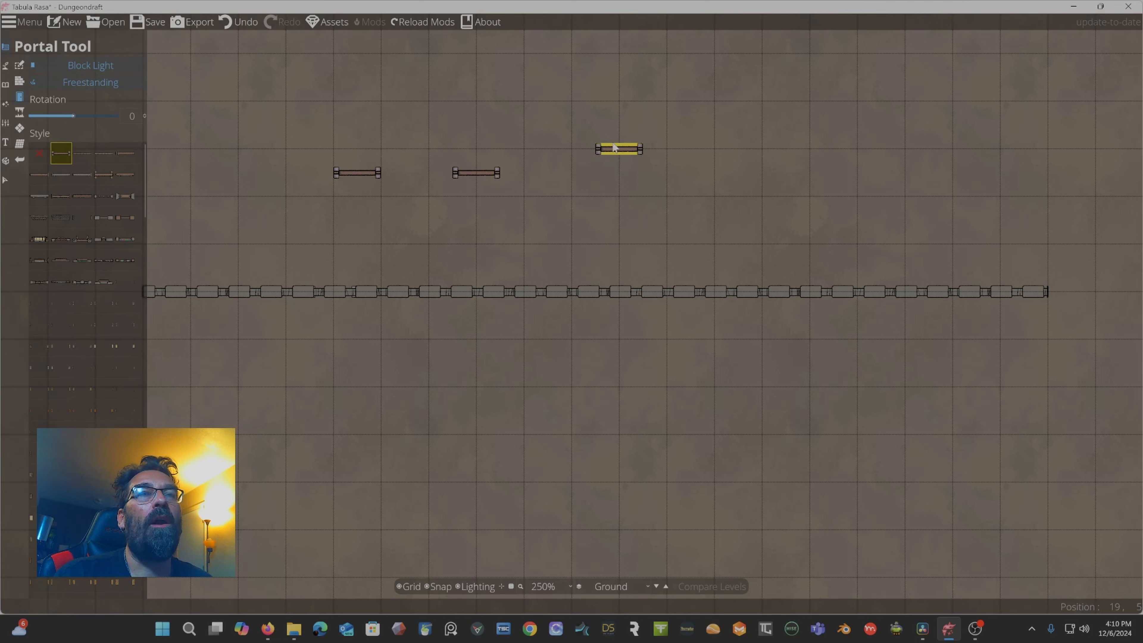
left_click(617, 148)
key("ctrl+z")
key("ctrl+z")
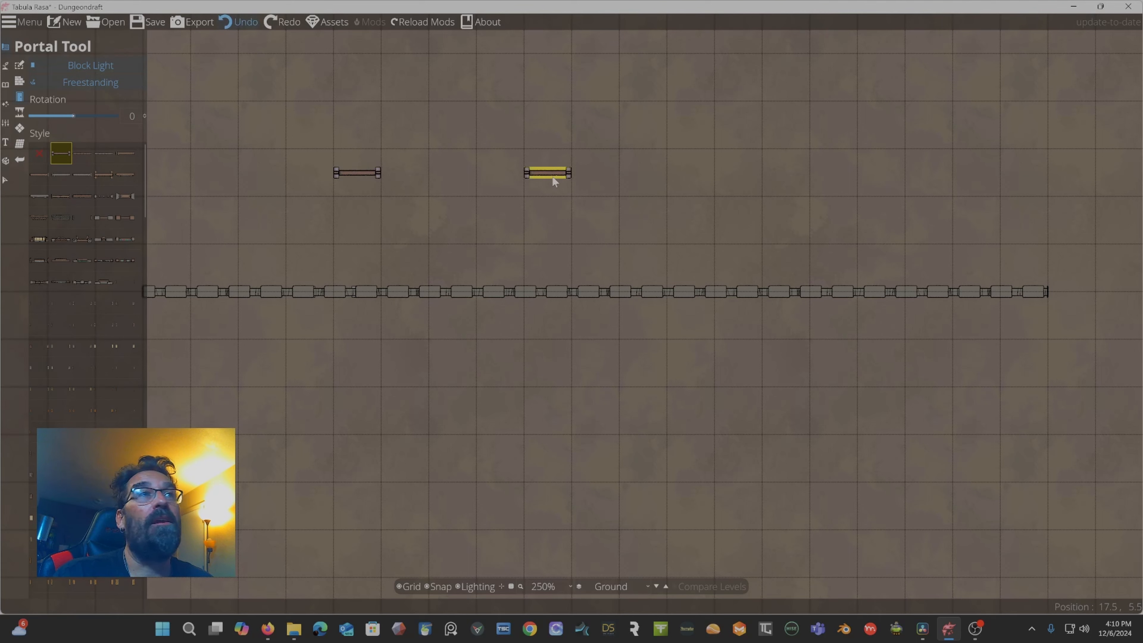
key("ctrl+z")
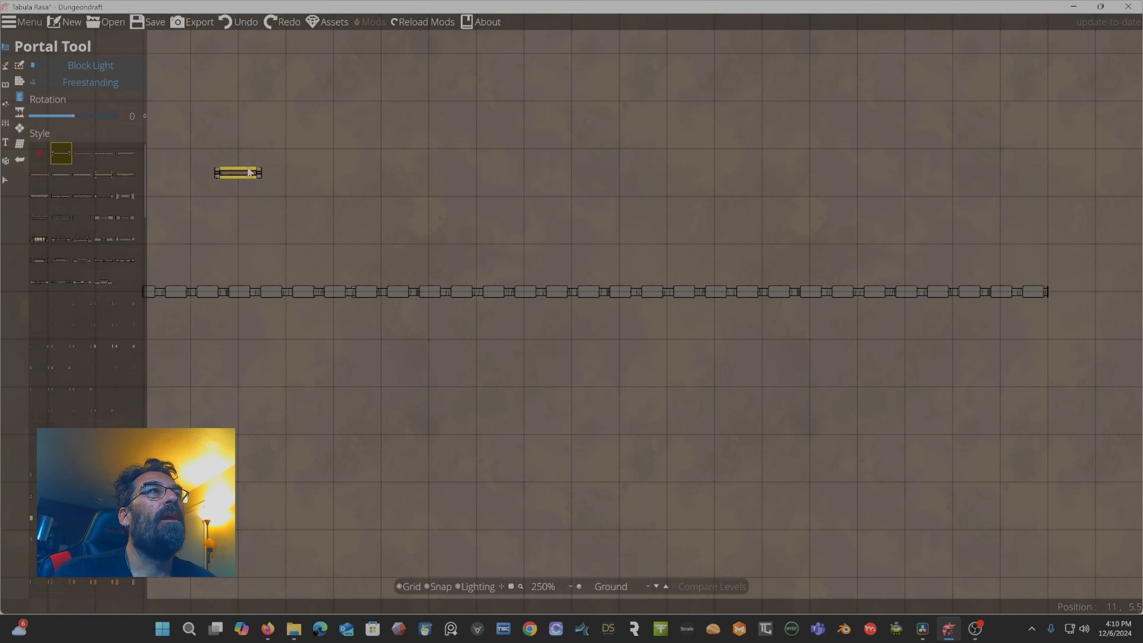
left_click(86, 83)
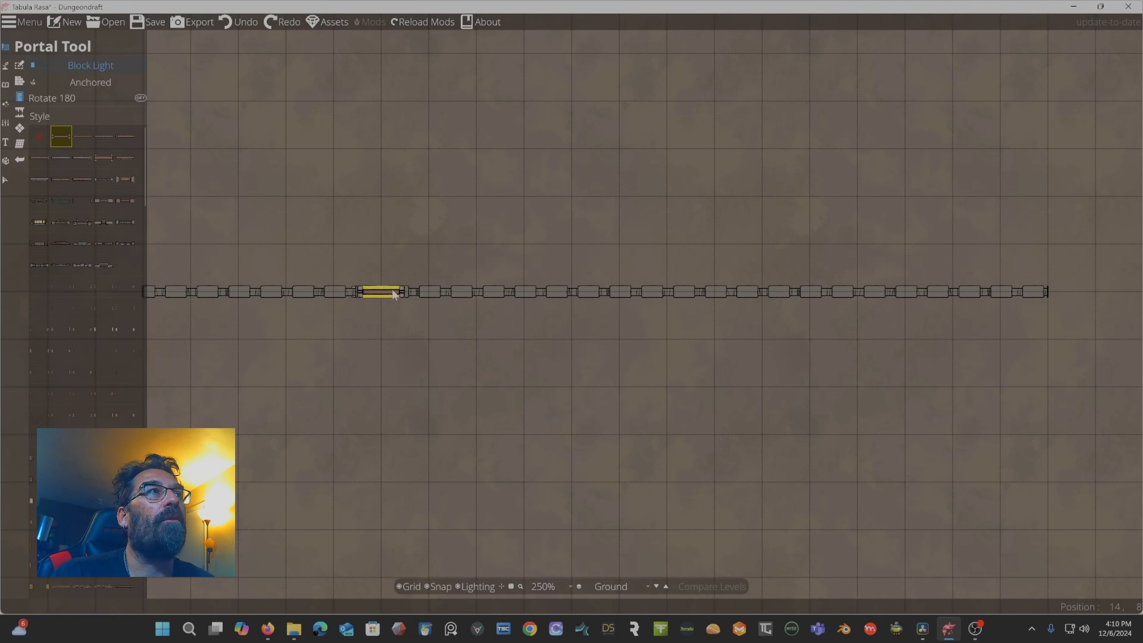
Place two windows into the wall side by side, turning off grid snapping before the second.
mouse_move(66, 140)
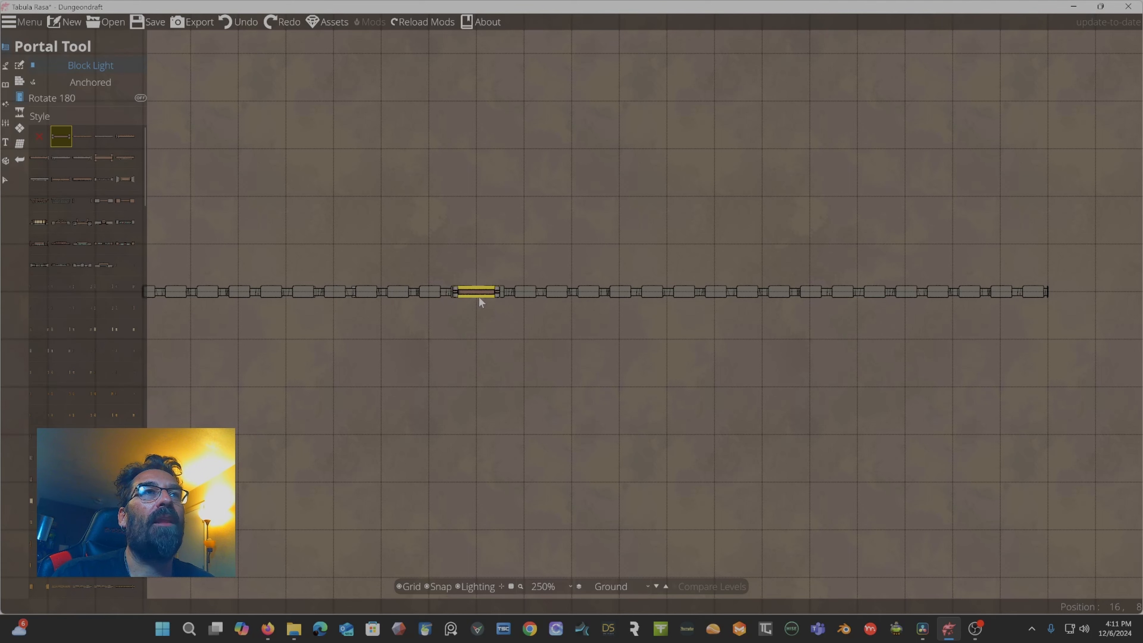
left_click(479, 297)
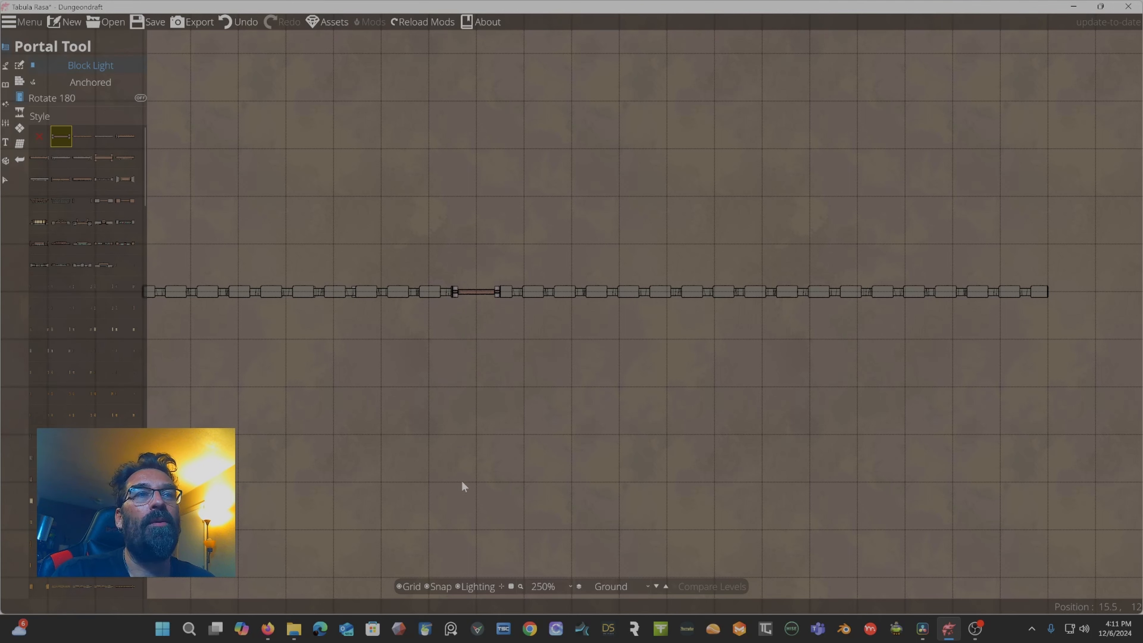
left_click(434, 585)
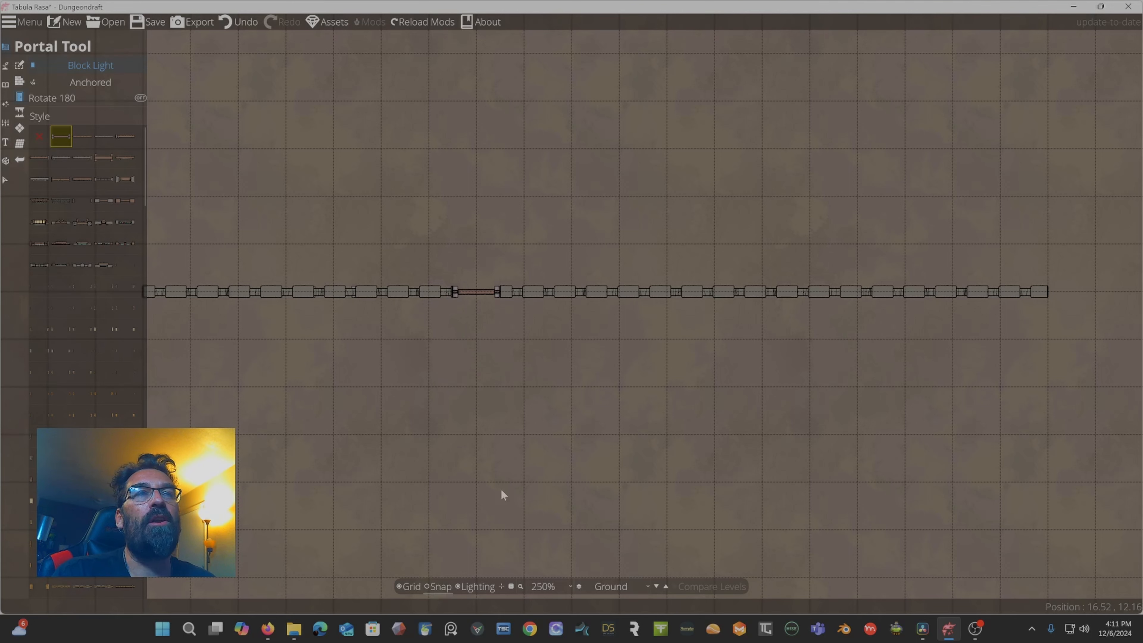
left_click(535, 293)
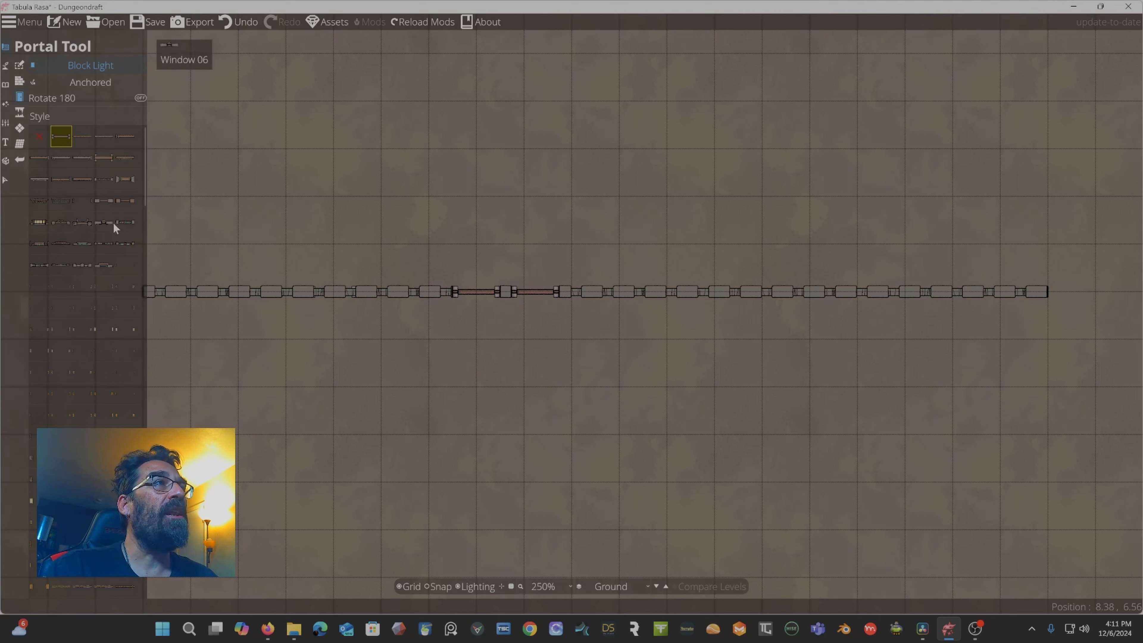
Add a grate-style portal and a Door Stone Earthy B3 door into the wall left of the windows.
left_click(62, 199)
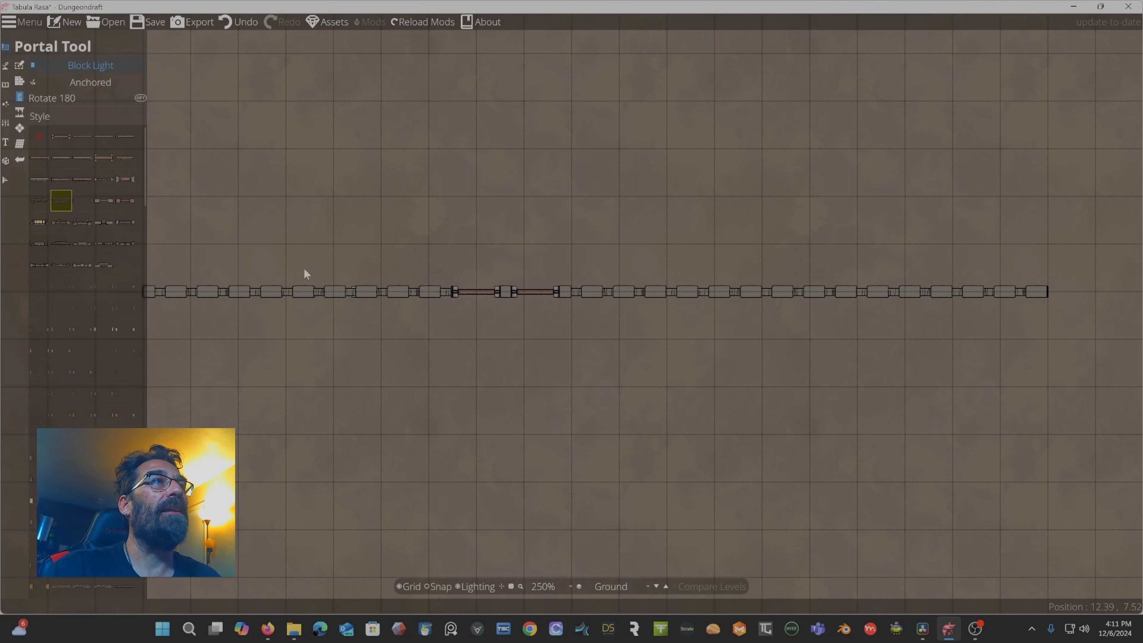
left_click(322, 289)
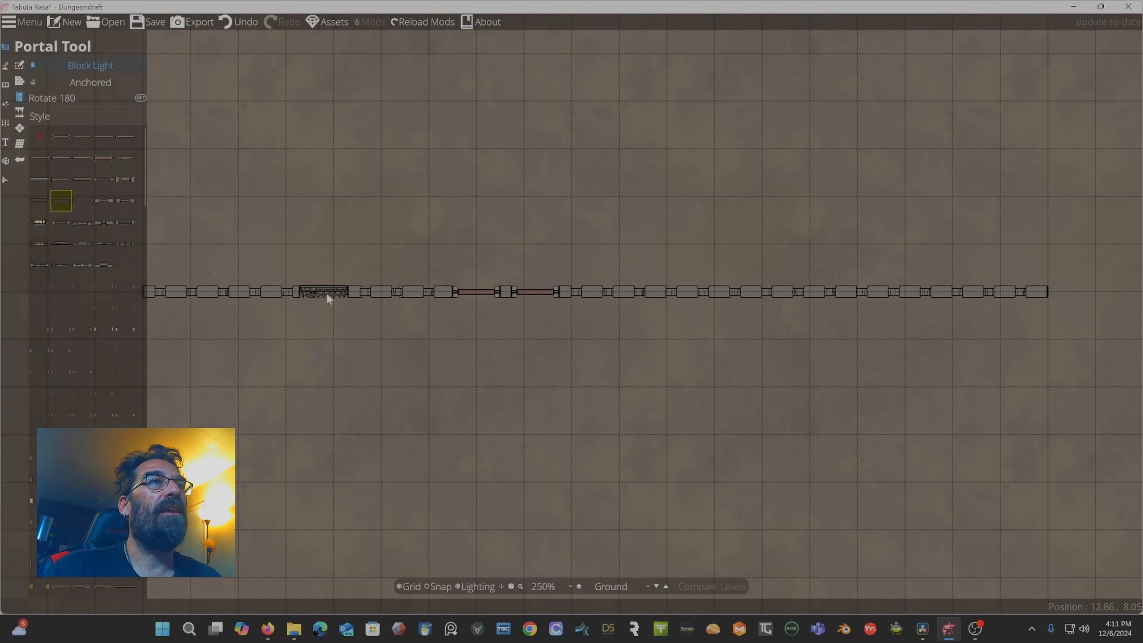
scroll(315, 288, "up", 4)
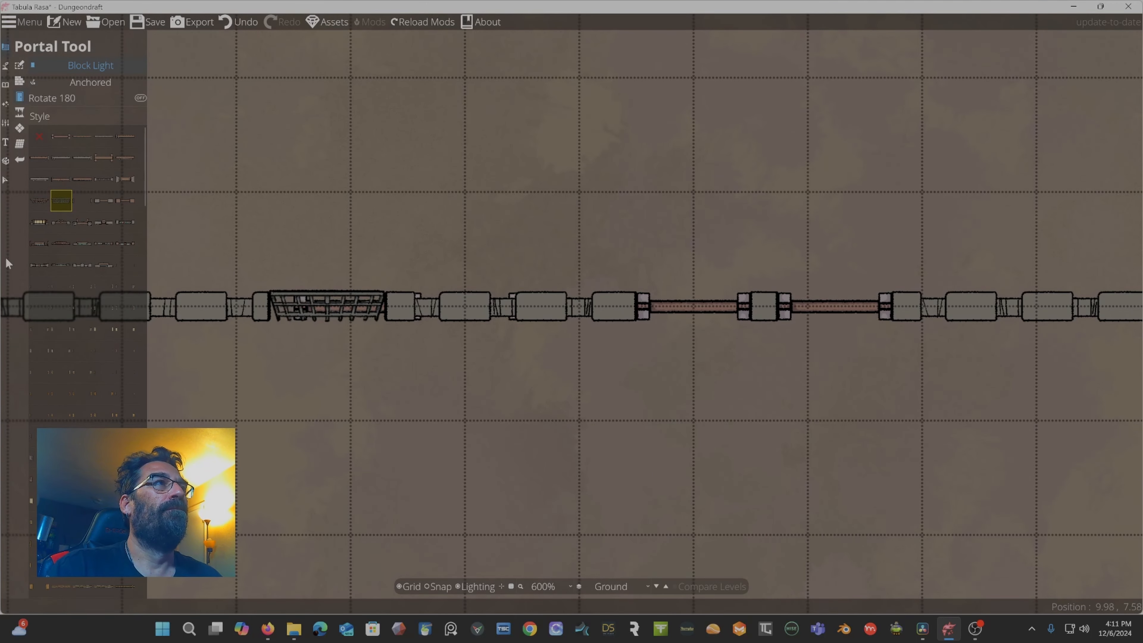
scroll(86, 270, "down", 3)
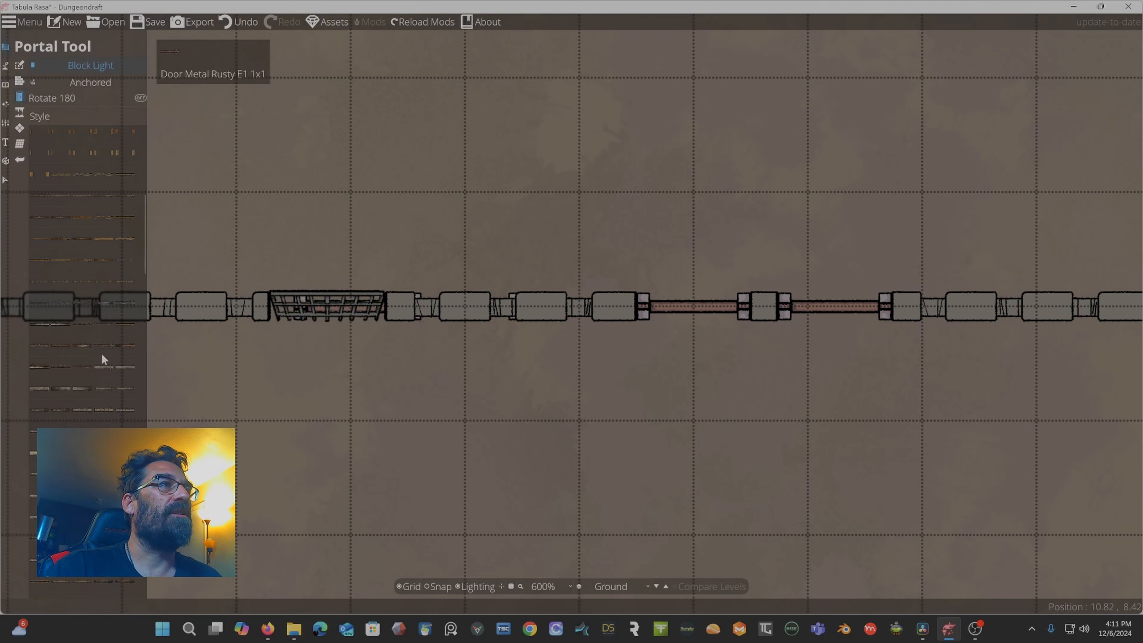
scroll(83, 380, "down", 4)
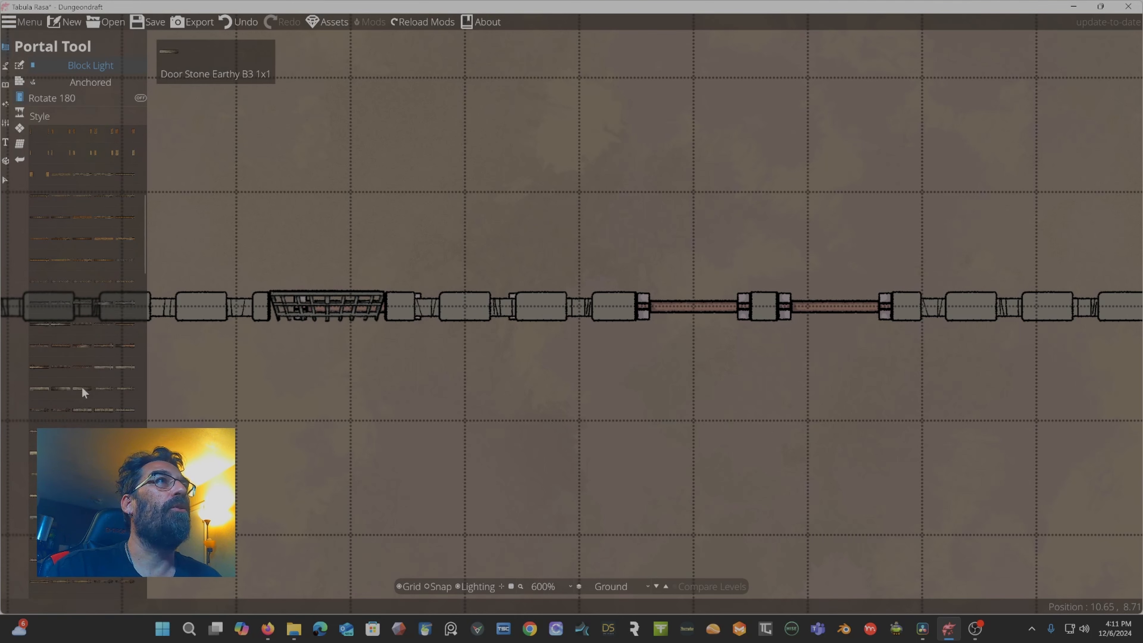
left_click(82, 386)
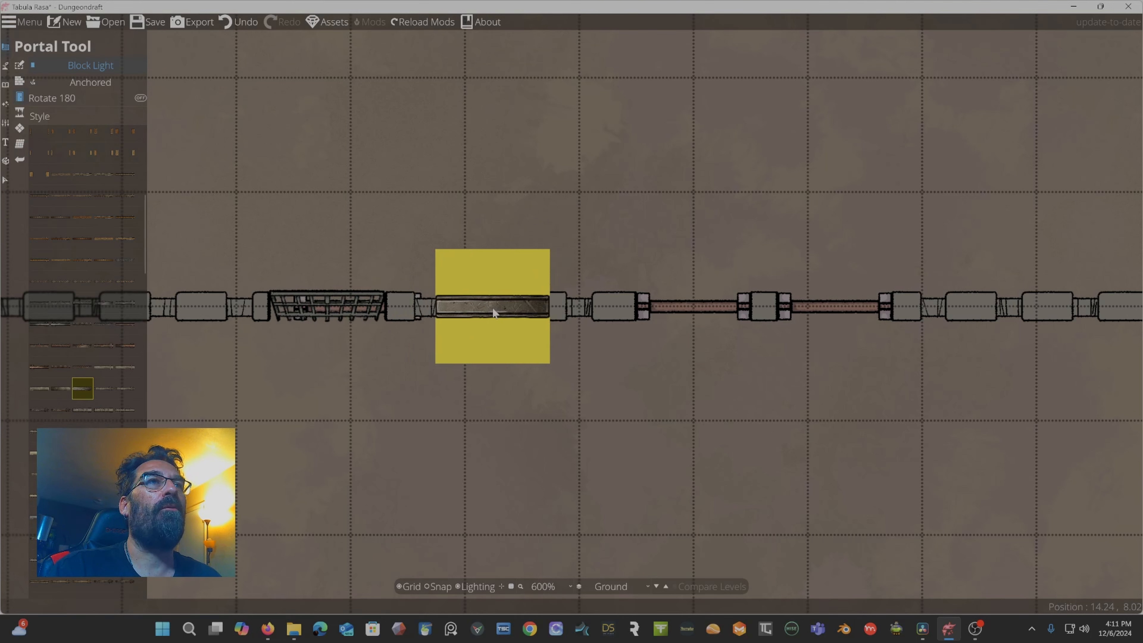
left_click(470, 314)
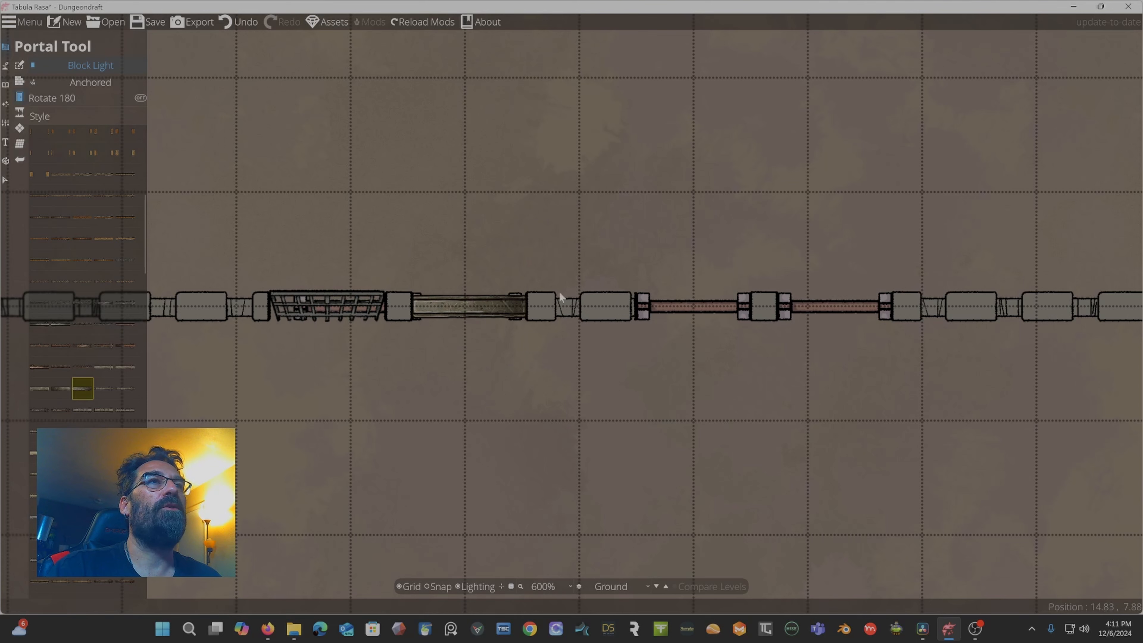
Place an Arrowslit Stone Slate A1 arrow slit into the wall right of the windows.
scroll(82, 421, "down", 3)
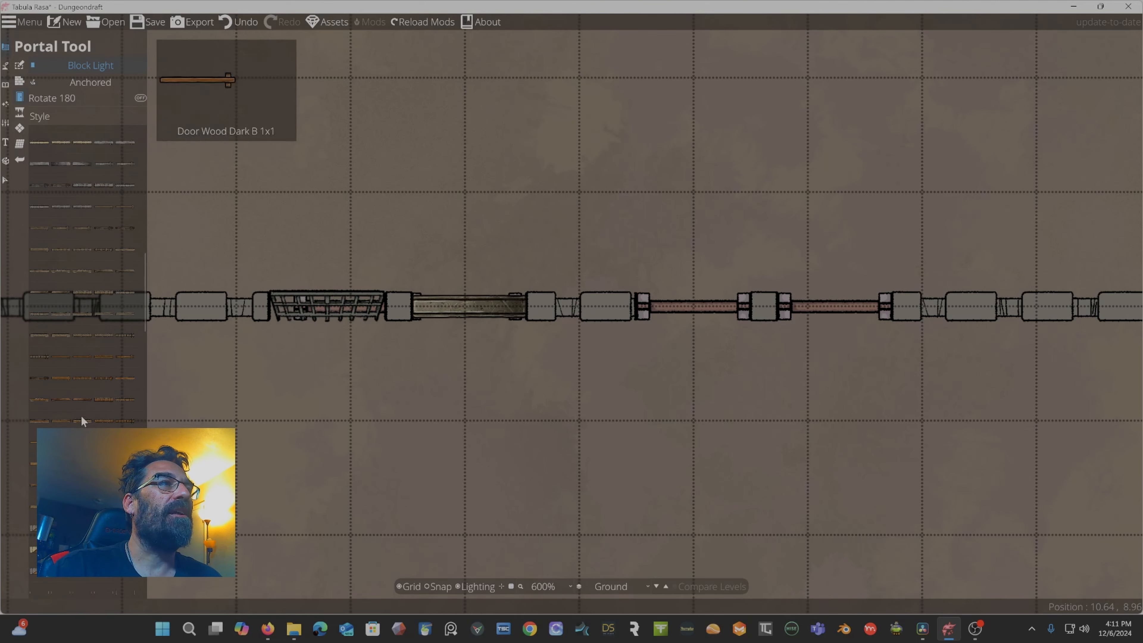
scroll(78, 422, "down", 5)
left_click(77, 376)
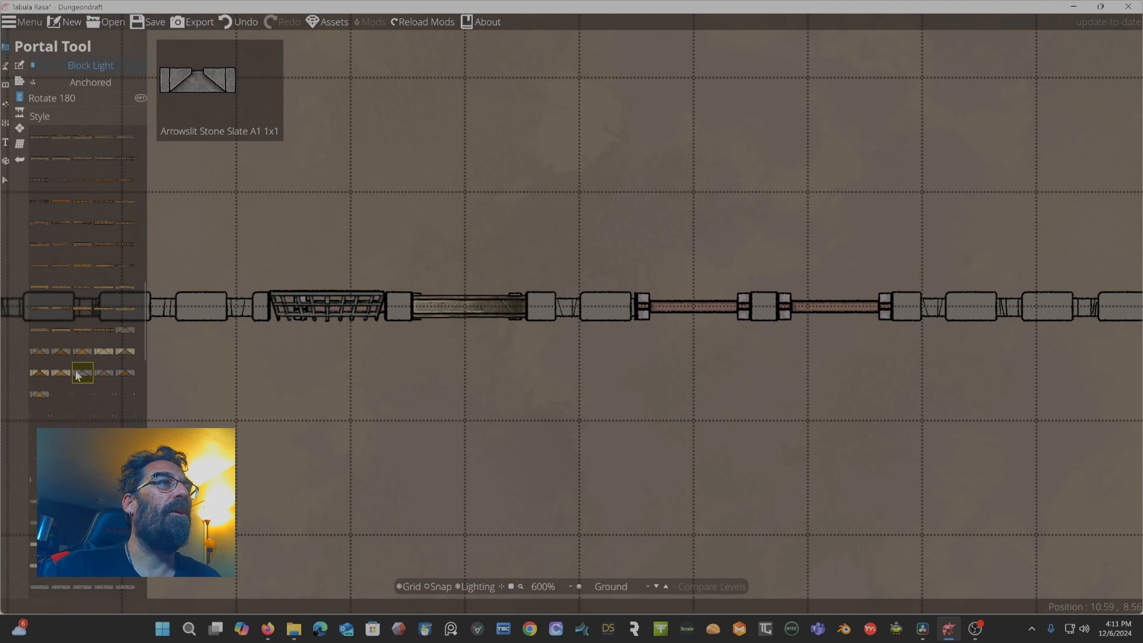
scroll(501, 346, "down", 4)
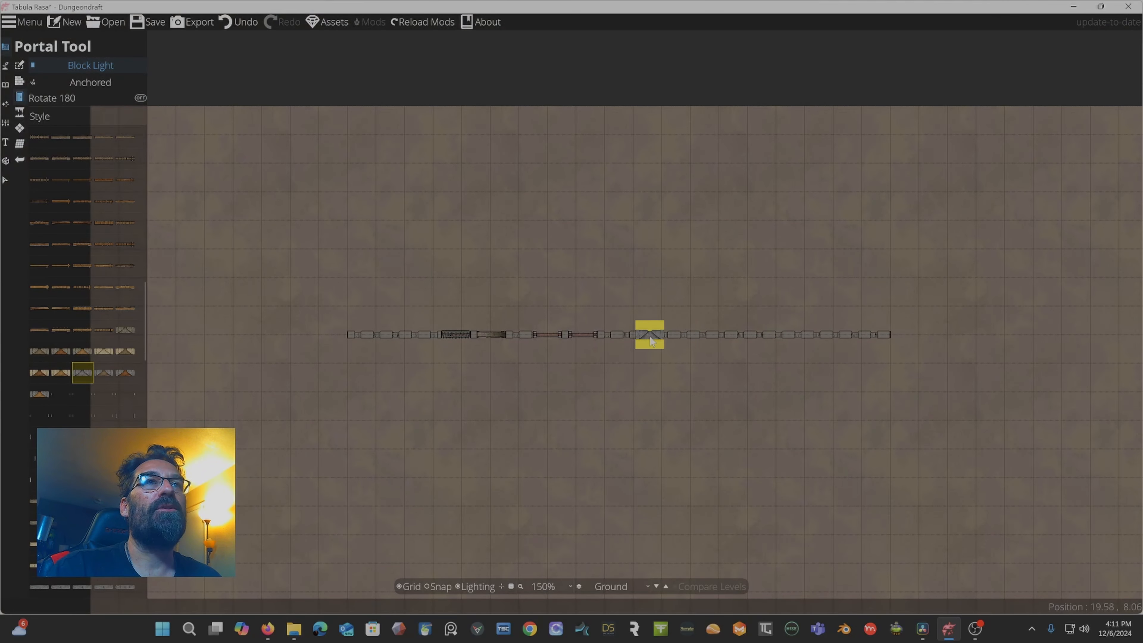
left_click(646, 334)
Place a Window Sill Wood Ashen B2 Rusty window into the wall right of the arrow slit.
scroll(697, 294, "up", 5)
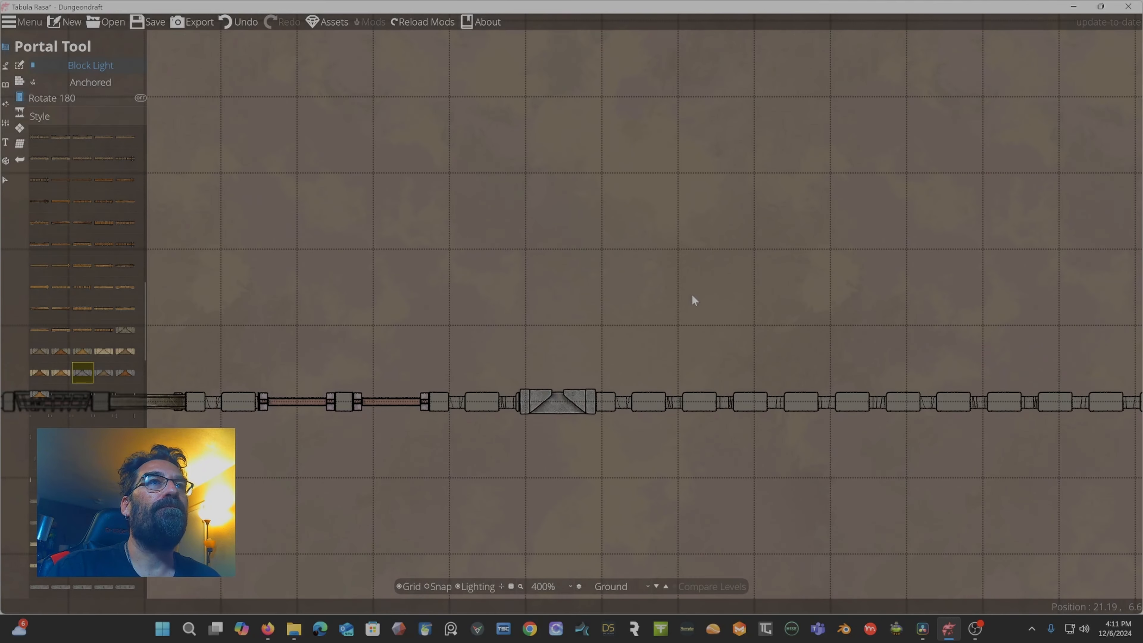
scroll(74, 427, "down", 5)
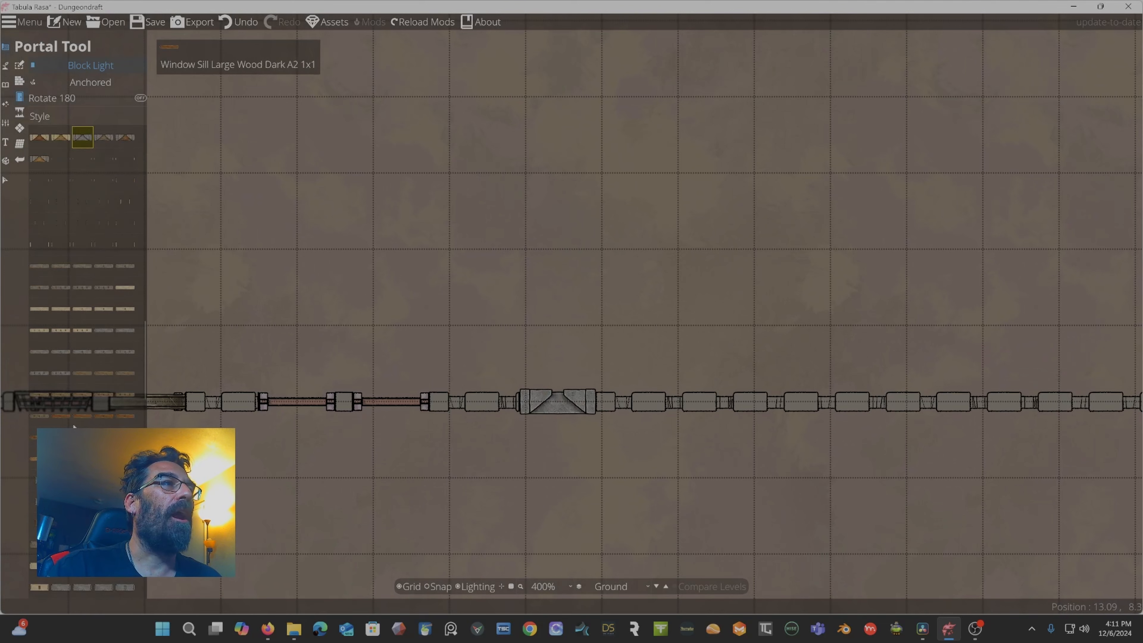
scroll(75, 426, "down", 8)
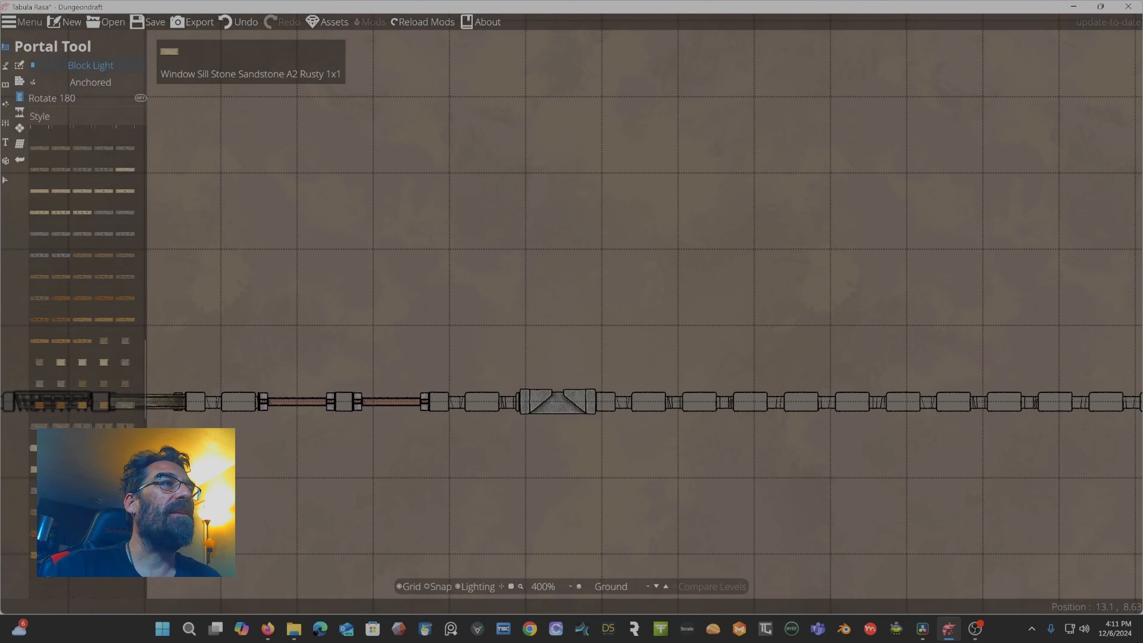
left_click(84, 278)
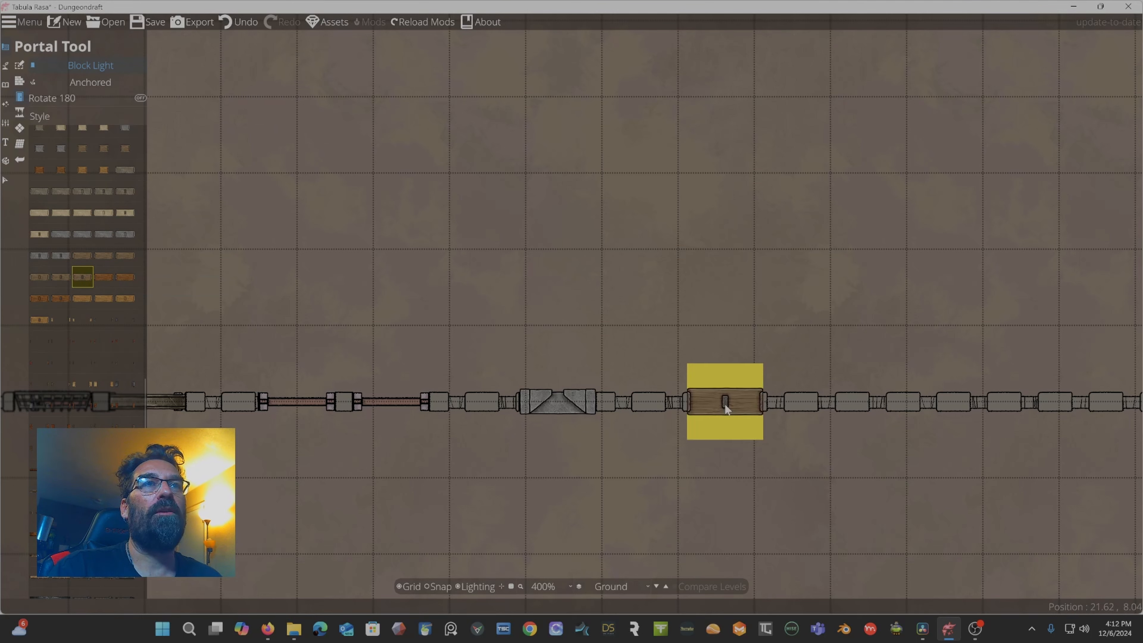
left_click(727, 406)
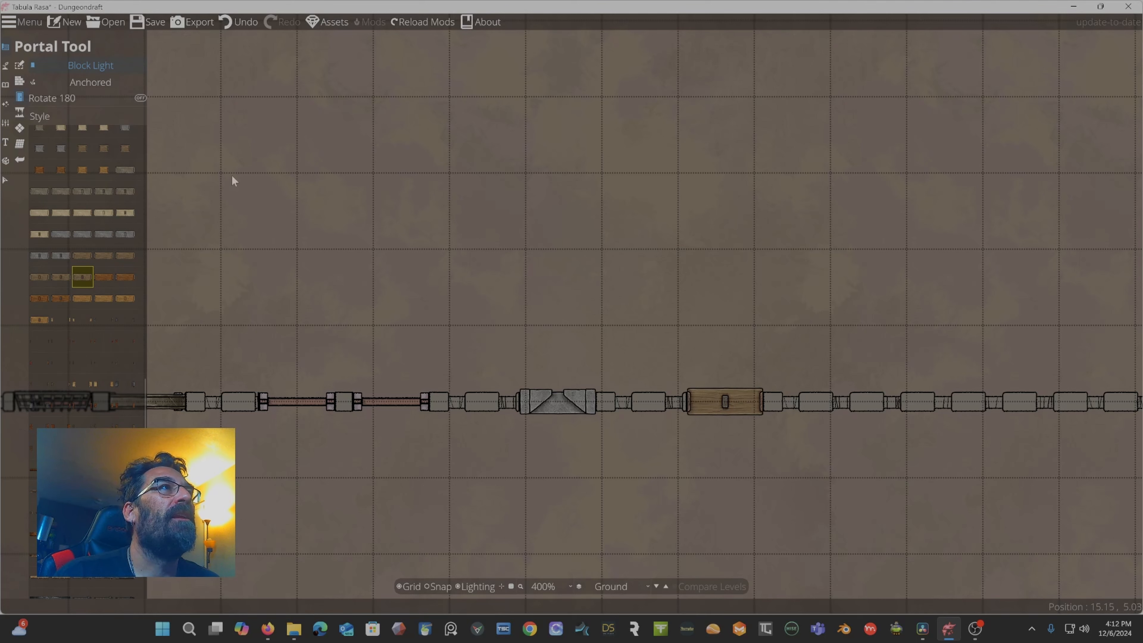
scroll(97, 321, "down", 5)
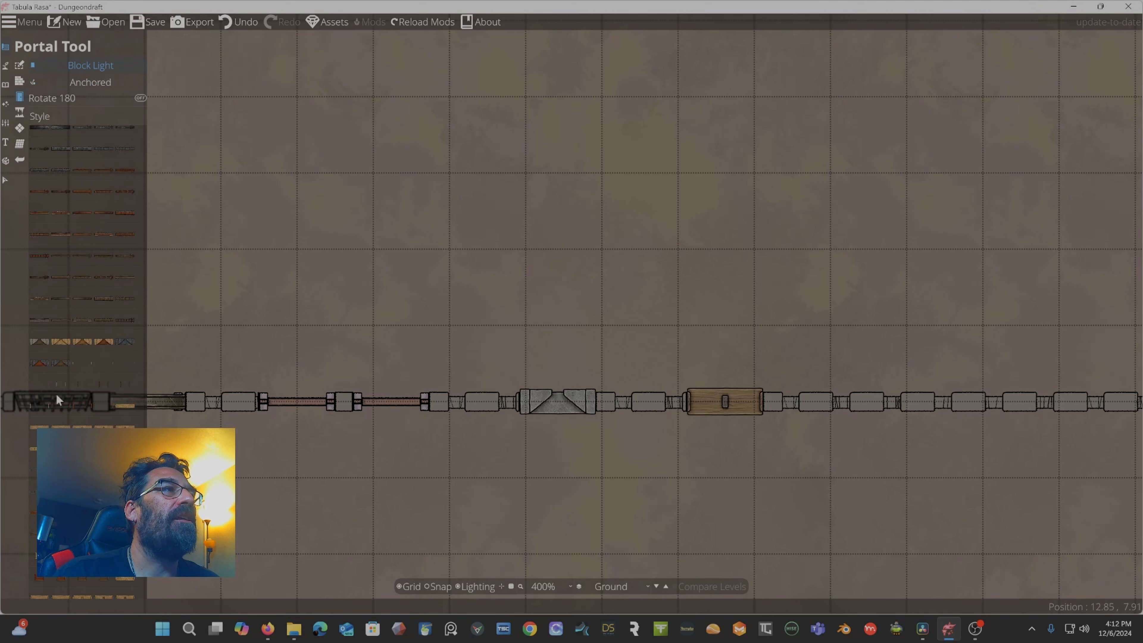
scroll(36, 227, "up", 5)
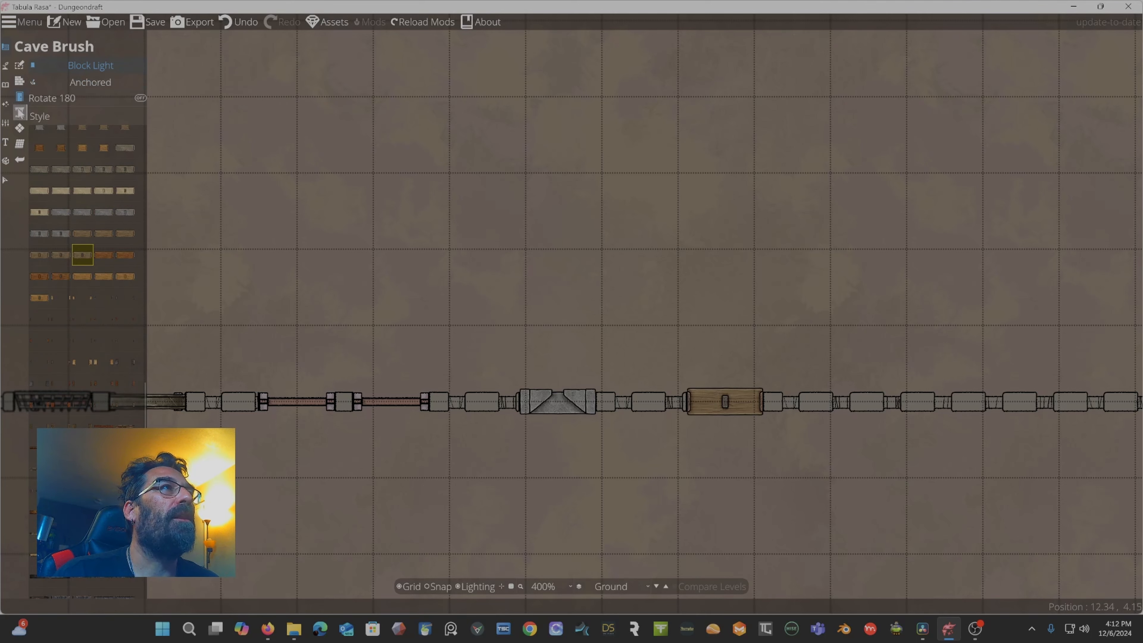
Open the Cave Brush, pick the largest brush size and the first style, and dig a large cave below the wall.
left_click(20, 114)
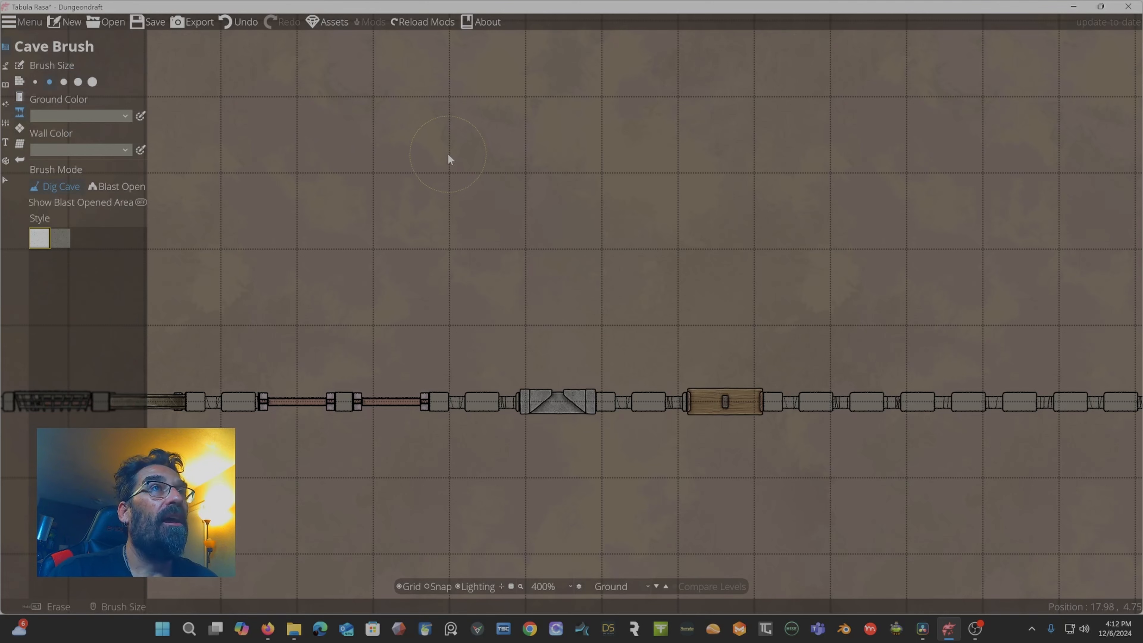
scroll(449, 180, "down", 1)
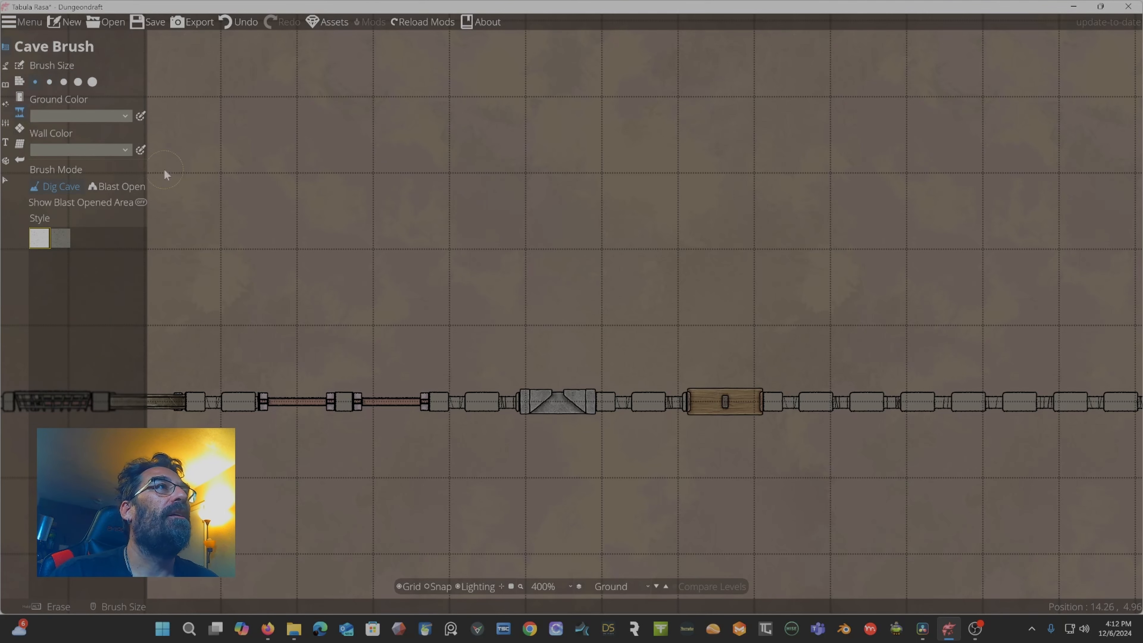
scroll(397, 223, "down", 1)
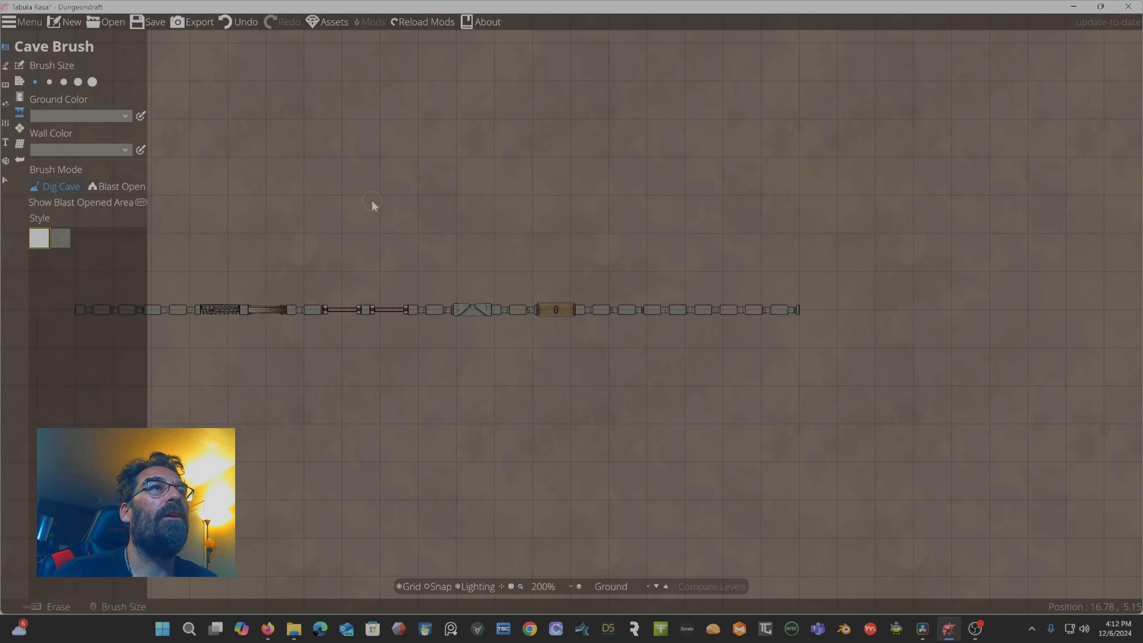
left_click_drag(414, 165, 531, 5)
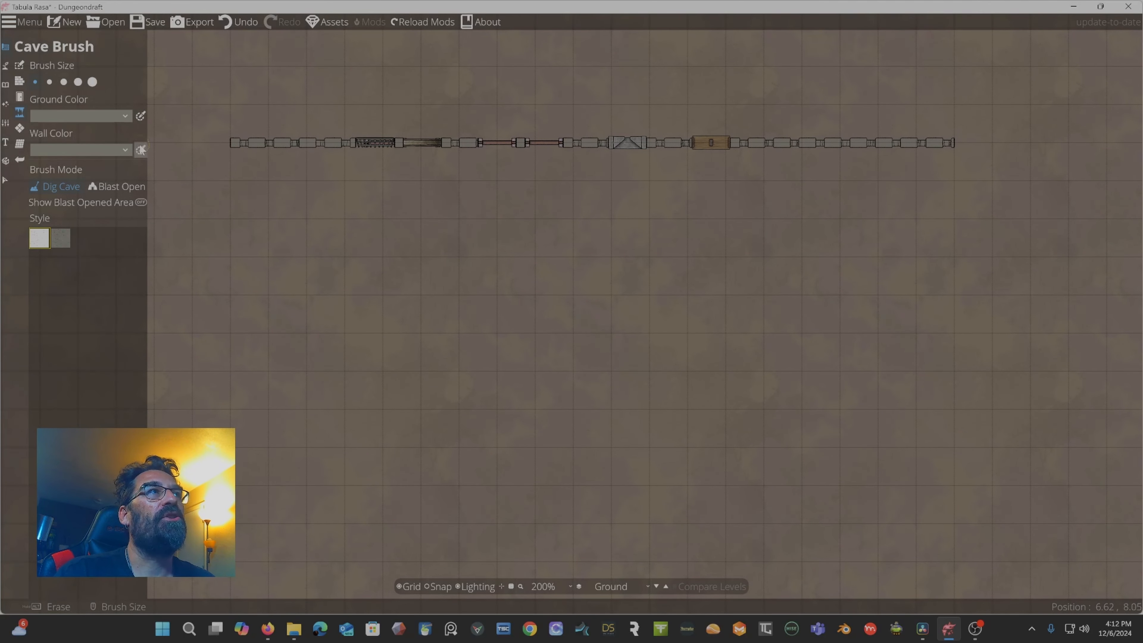
left_click(92, 83)
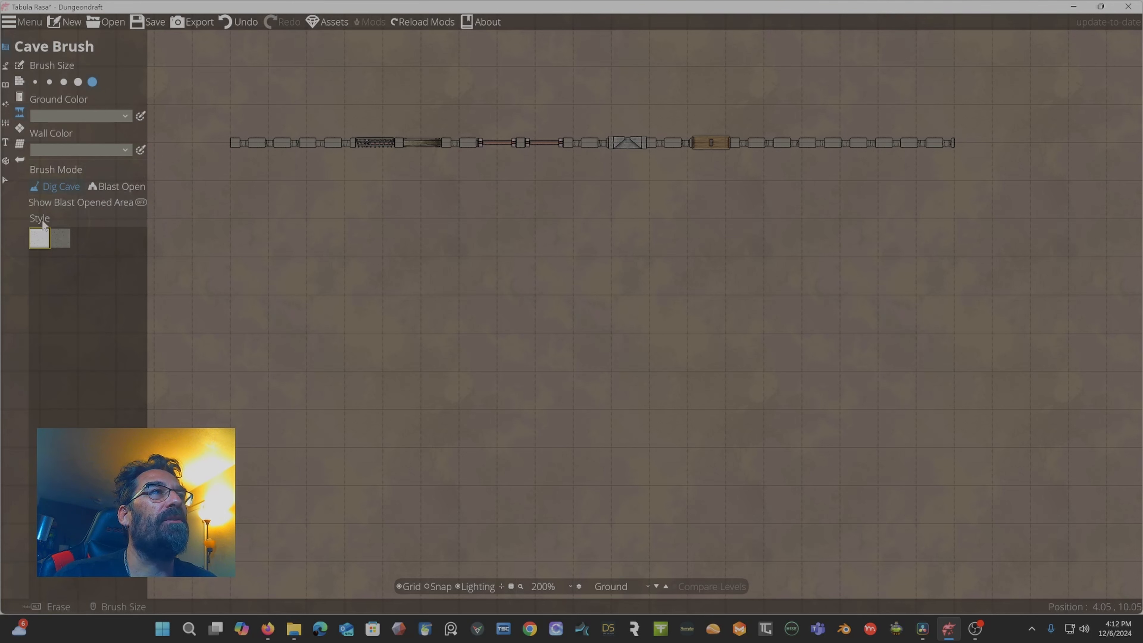
left_click(63, 243)
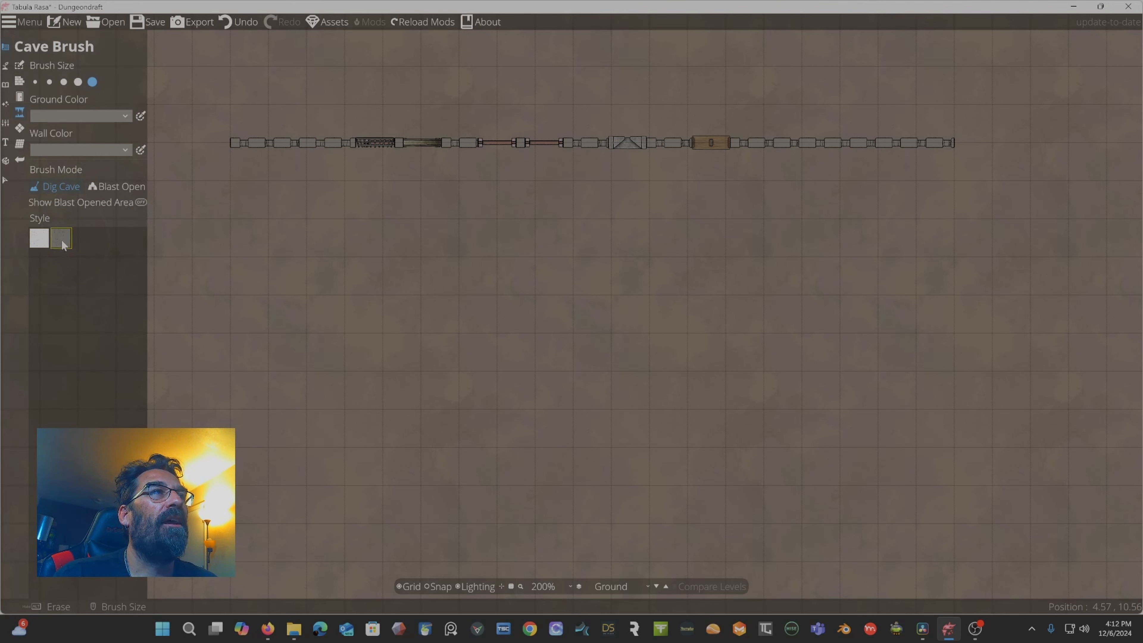
left_click(39, 242)
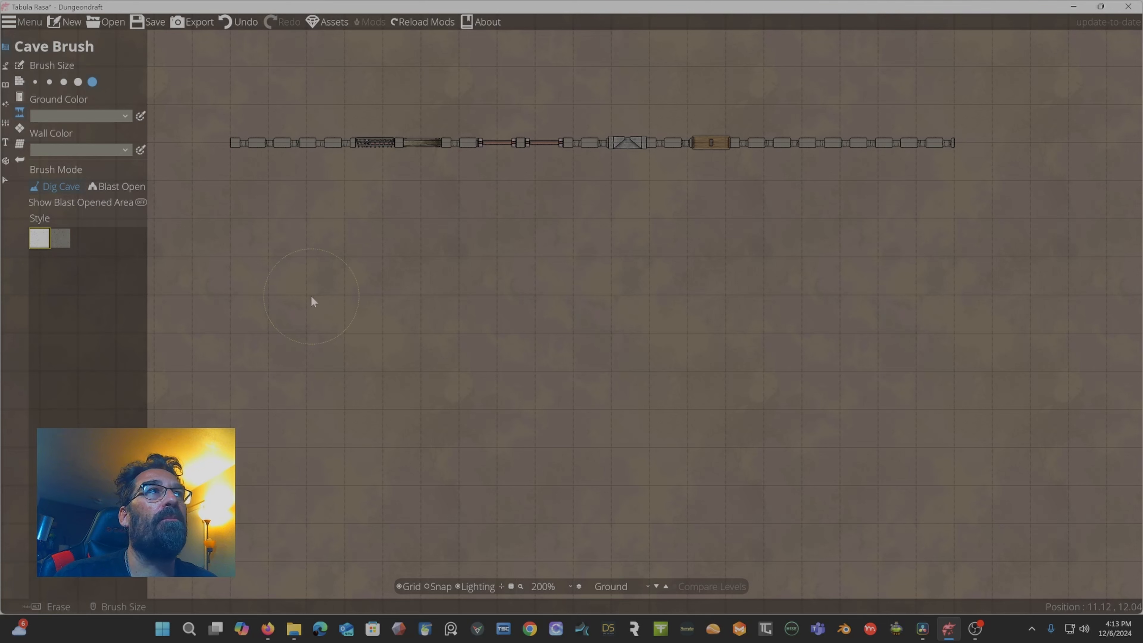
mouse_move(311, 296)
left_mouse_down()
mouse_move(306, 384)
mouse_move(379, 392)
mouse_move(414, 303)
mouse_move(473, 279)
mouse_move(511, 283)
mouse_move(634, 357)
mouse_move(613, 440)
mouse_move(532, 423)
mouse_move(539, 352)
mouse_move(486, 326)
mouse_move(462, 395)
mouse_move(413, 448)
left_mouse_up()
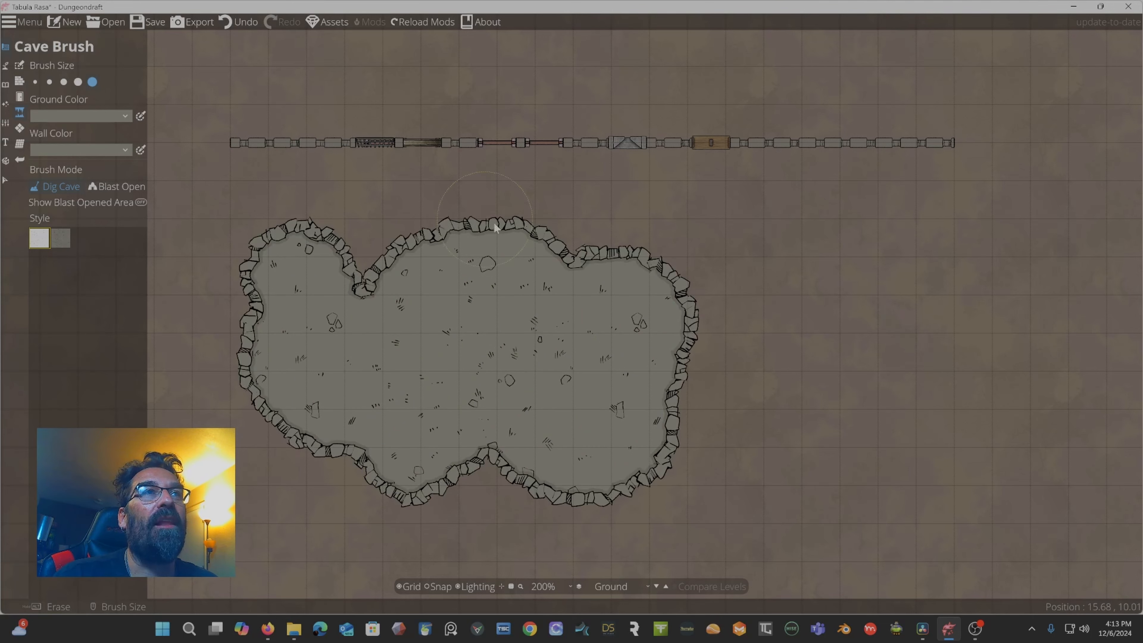
Switch the cave to the second, cracked cave style.
scroll(597, 358, "down", 3)
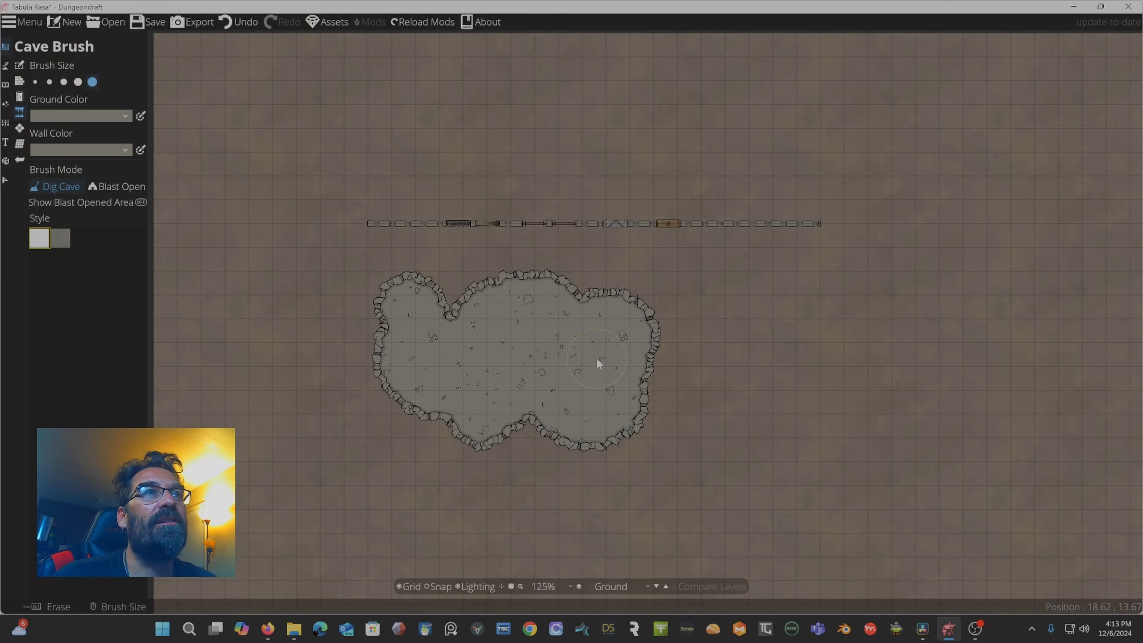
scroll(579, 361, "up", 1)
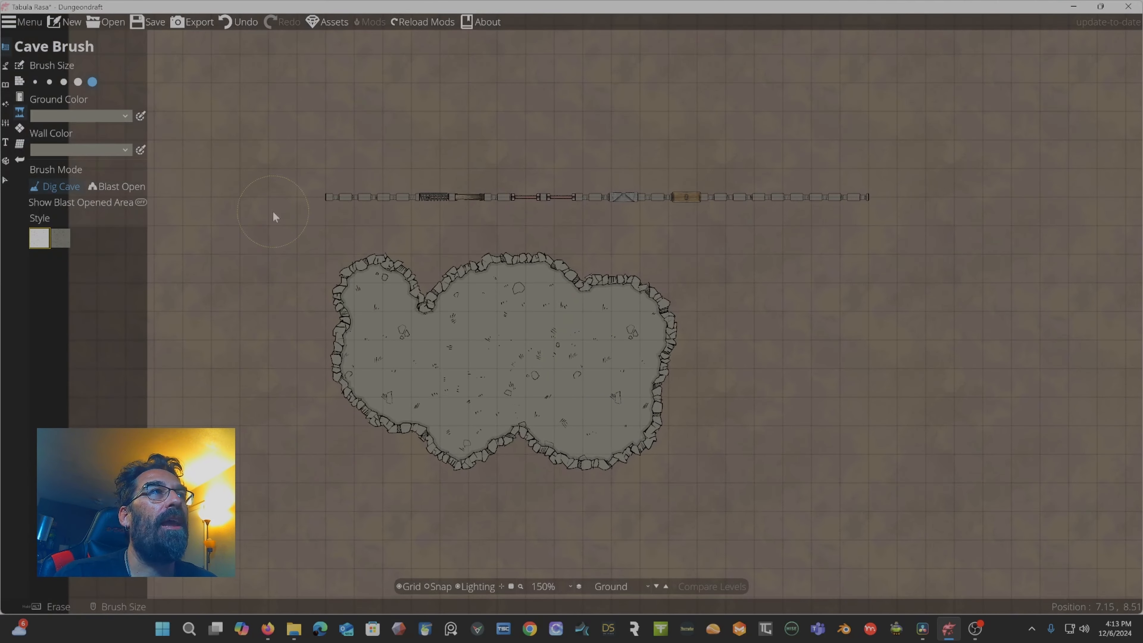
left_click(60, 240)
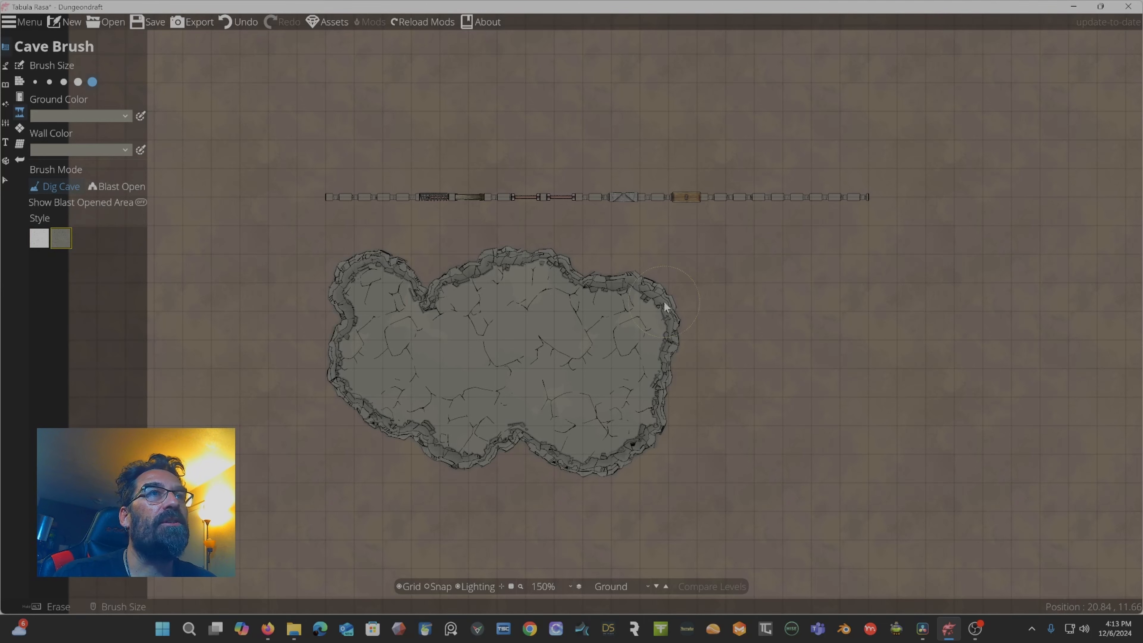
left_click(45, 244)
left_click(60, 240)
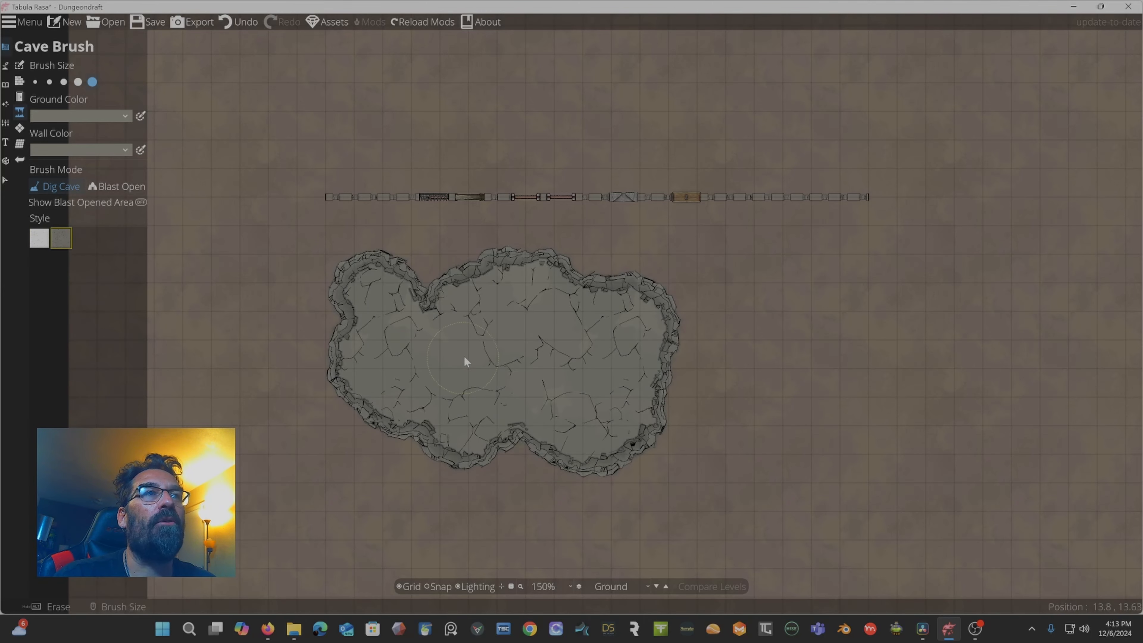
Extend the cave with a lobe reaching east.
scroll(477, 368, "up", 5)
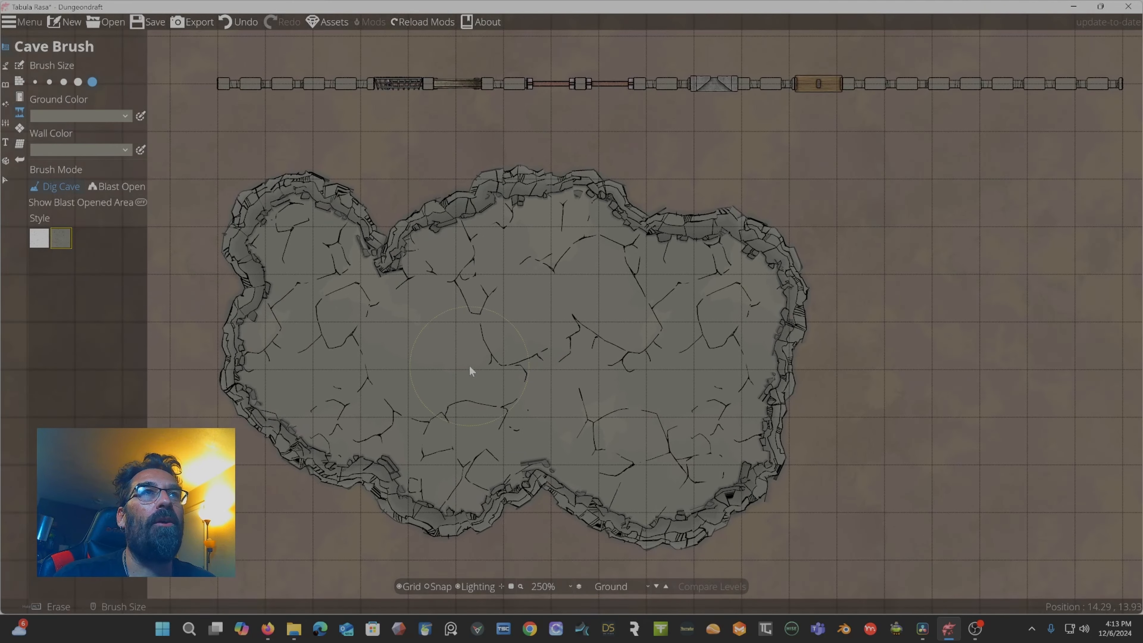
mouse_move(740, 321)
left_mouse_down()
mouse_move(1016, 270)
mouse_move(963, 274)
left_mouse_up()
With the smallest brush, dig a narrow looping passage from the cave's north edge up toward the wall.
scroll(835, 312, "down", 2)
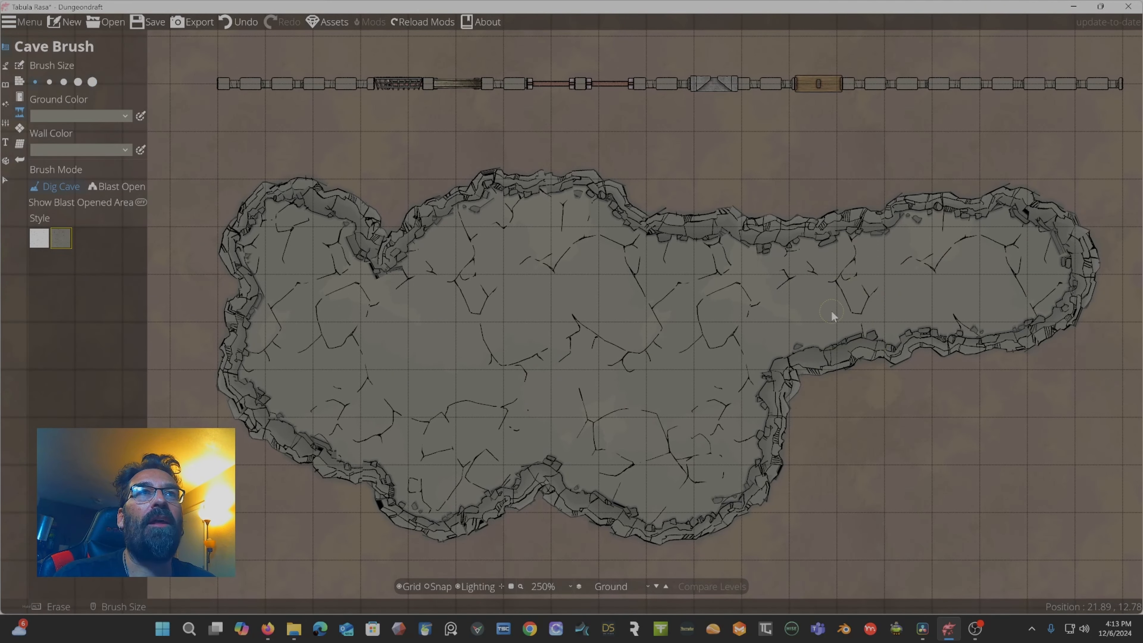
scroll(822, 307, "up", 1)
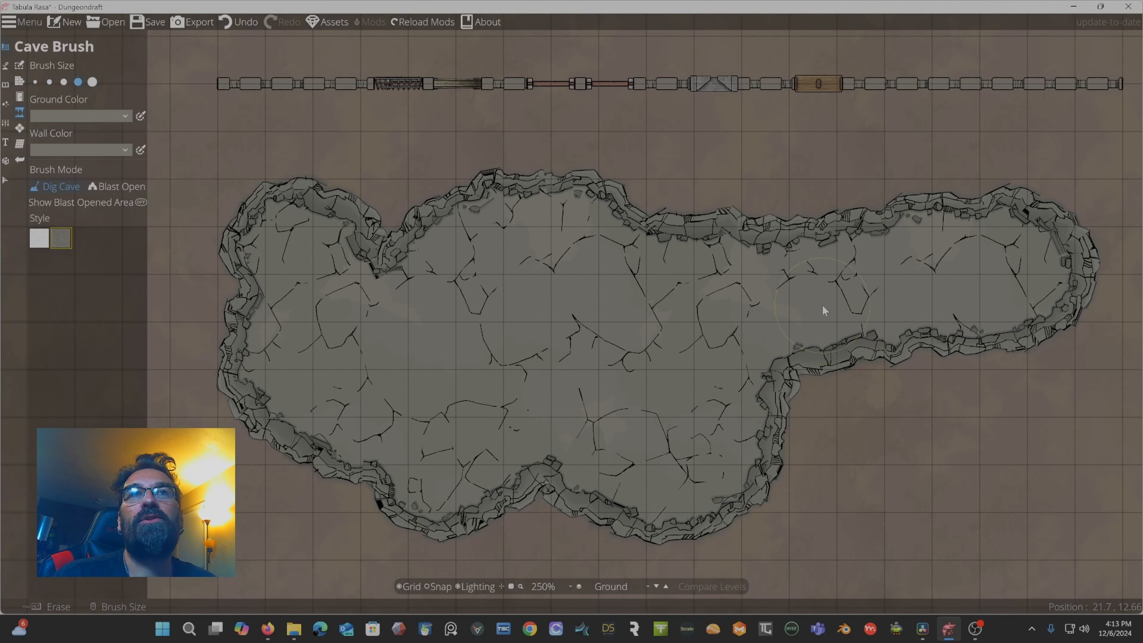
scroll(823, 311, "down", 4)
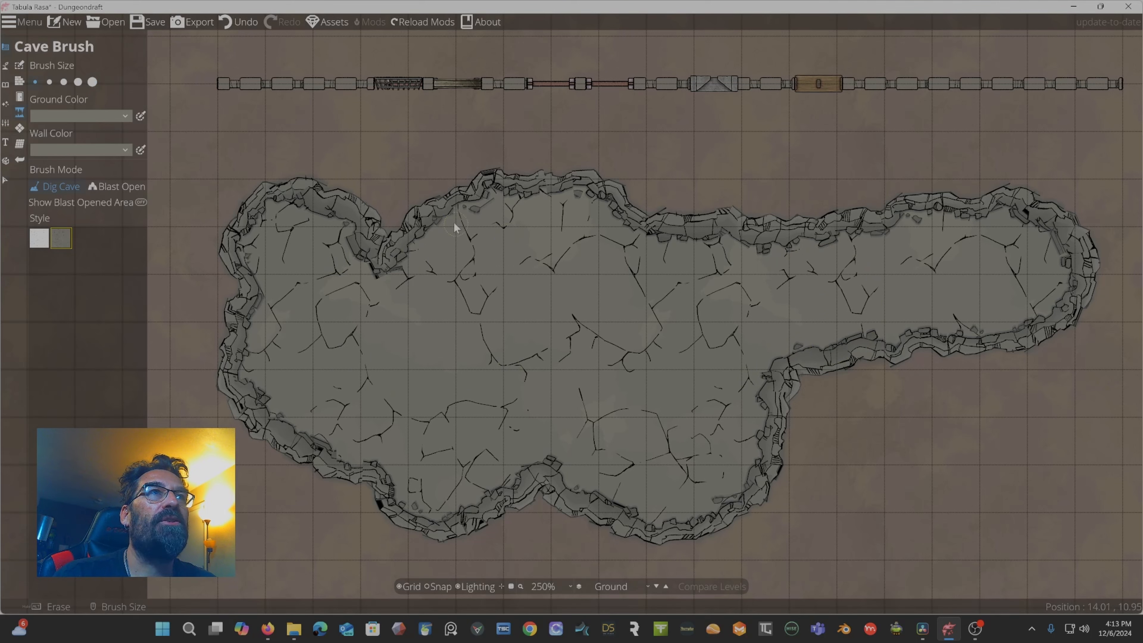
mouse_move(438, 171)
left_mouse_down()
mouse_move(445, 129)
mouse_move(467, 111)
mouse_move(586, 116)
mouse_move(588, 146)
left_mouse_up()
left_click_drag(565, 188, 562, 189)
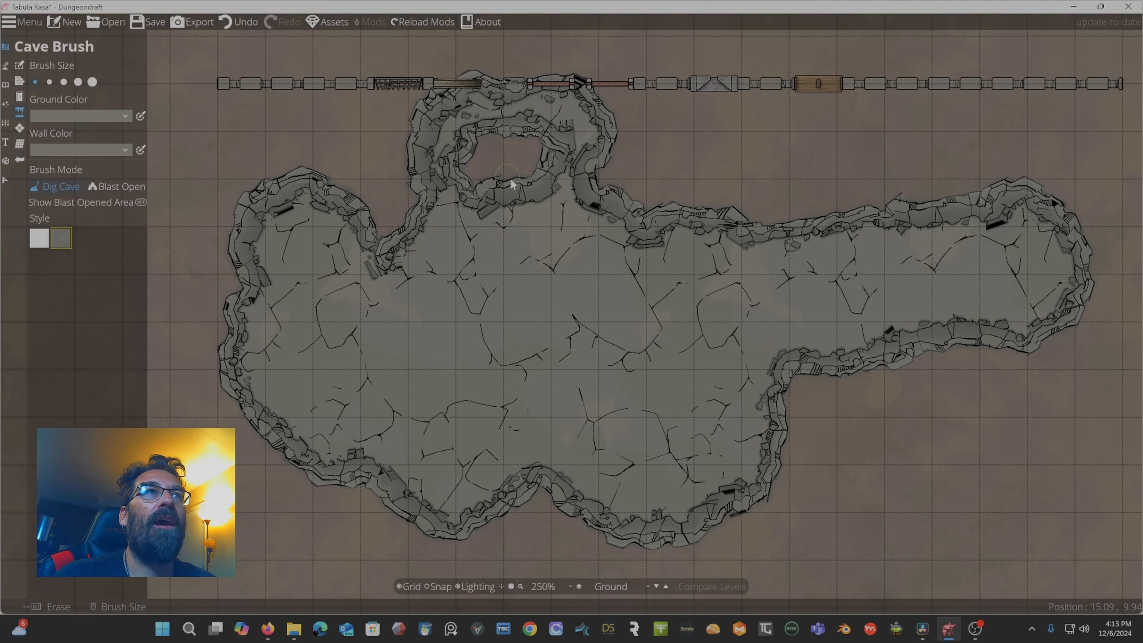
mouse_move(422, 184)
left_mouse_down()
mouse_move(423, 228)
mouse_move(411, 156)
mouse_move(426, 119)
mouse_move(439, 191)
left_mouse_up()
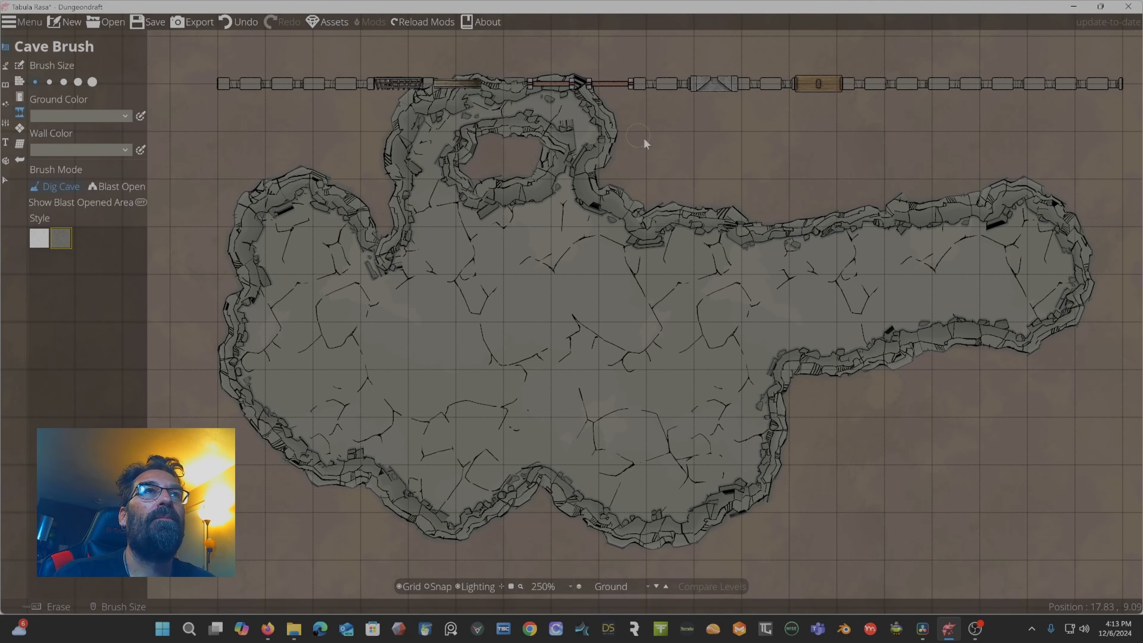
Set the cave wall colour to green (R 37, G 139, B 20) and return to the first cave style.
scroll(568, 283, "down", 1)
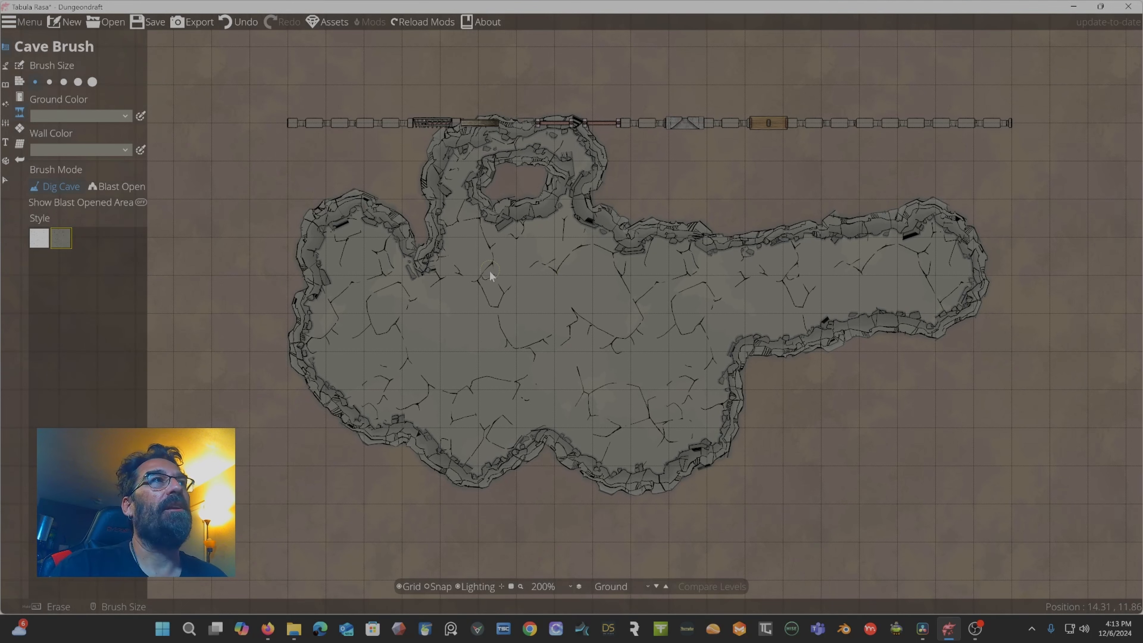
left_click(123, 150)
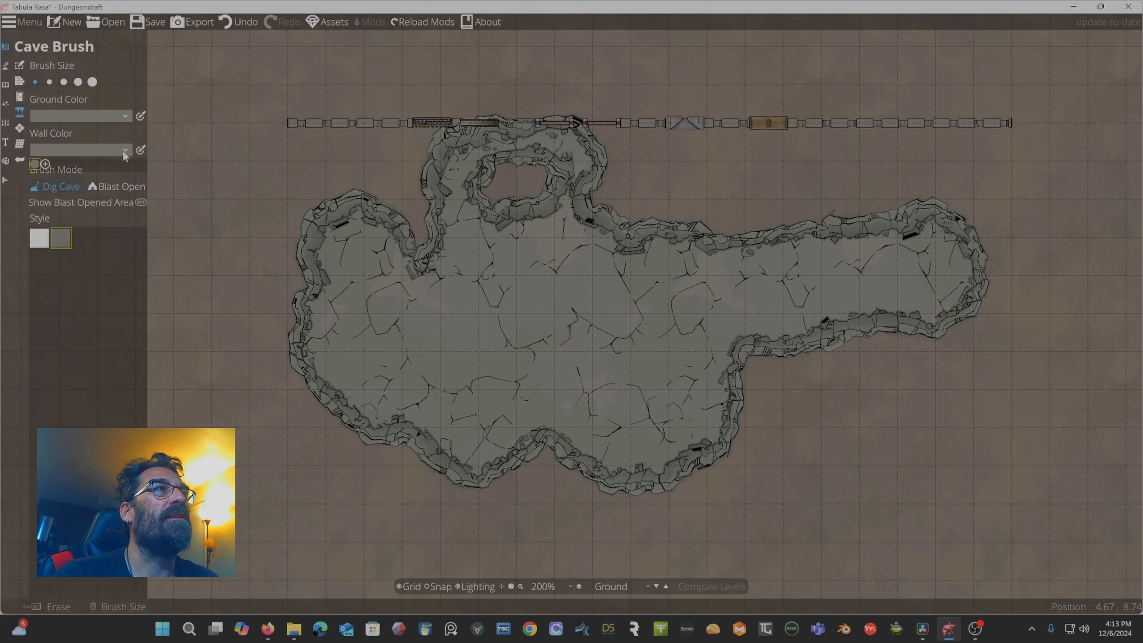
left_click(46, 163)
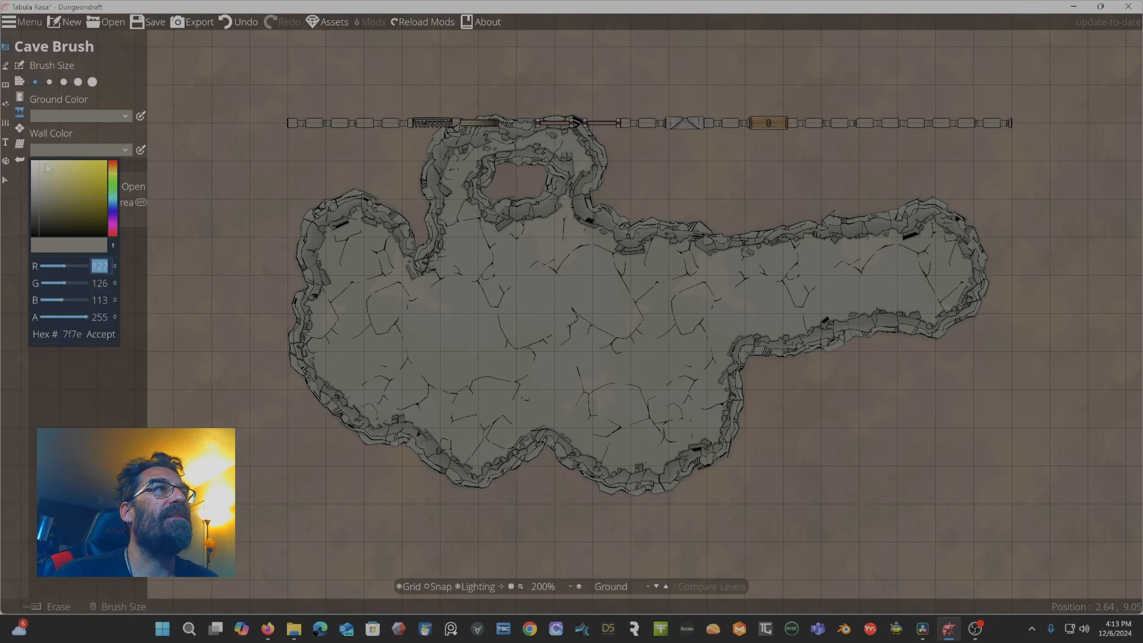
left_click(112, 195)
left_click(96, 193)
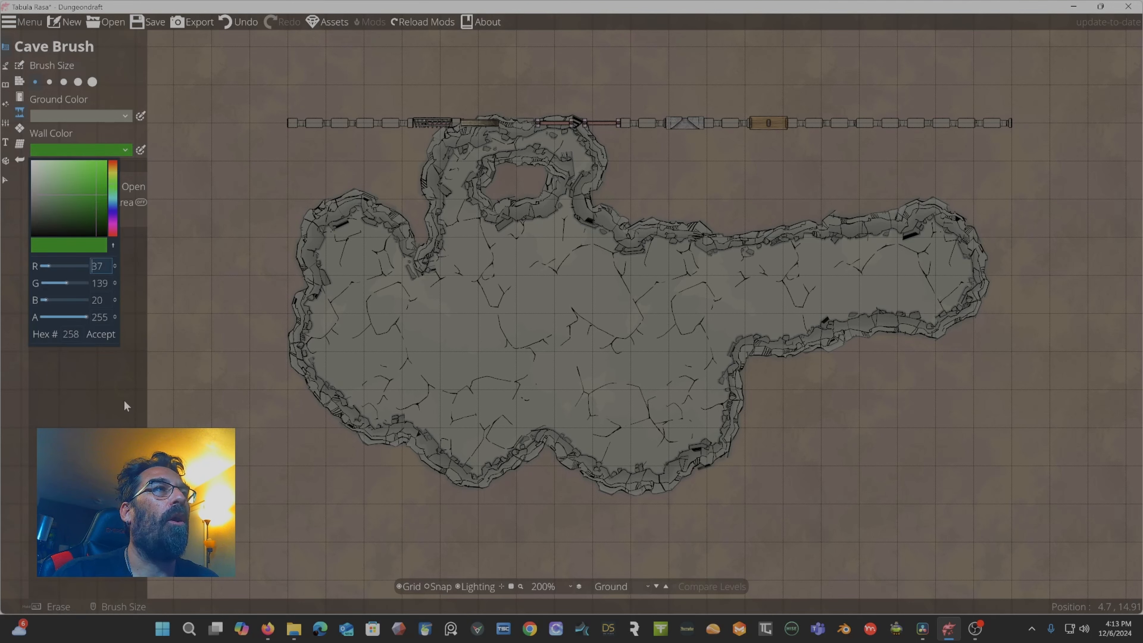
left_click(103, 335)
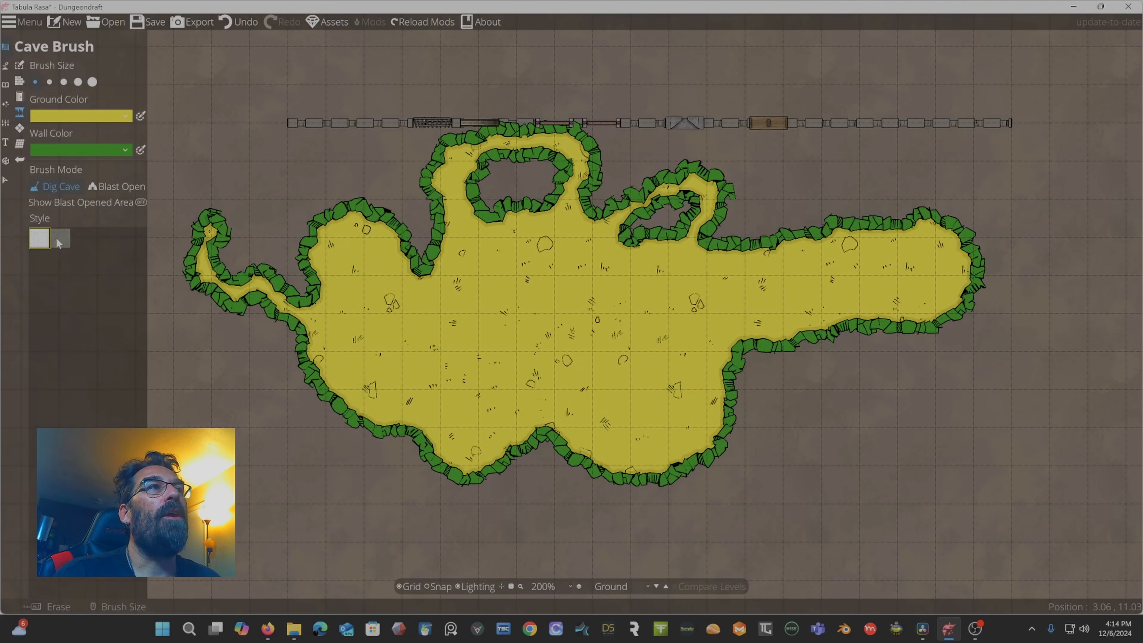
left_click(60, 238)
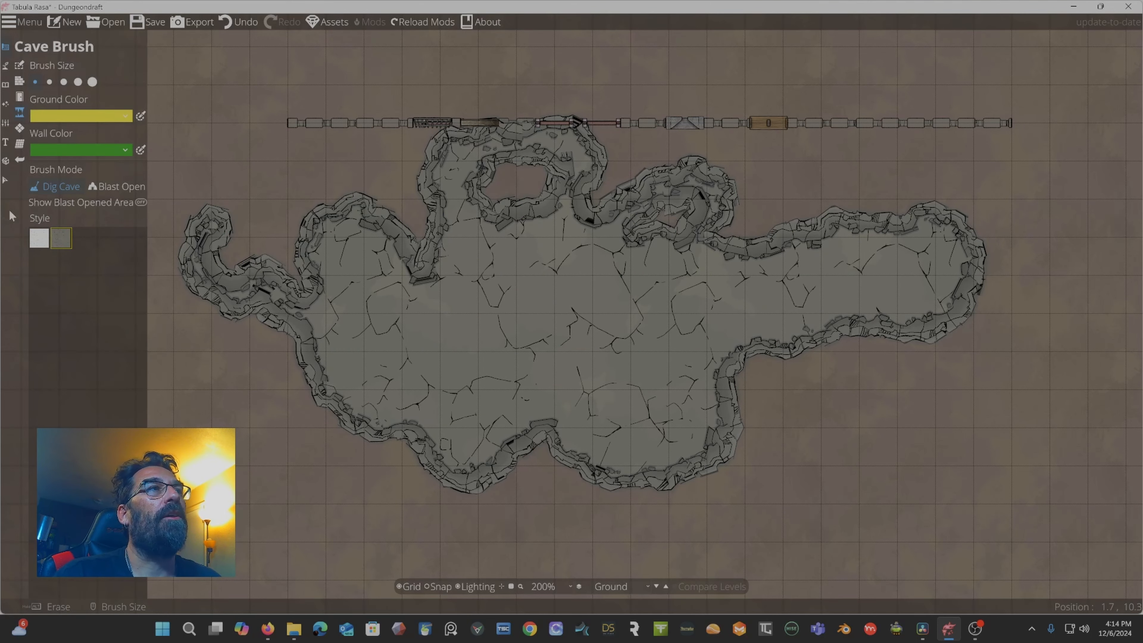
left_click(40, 234)
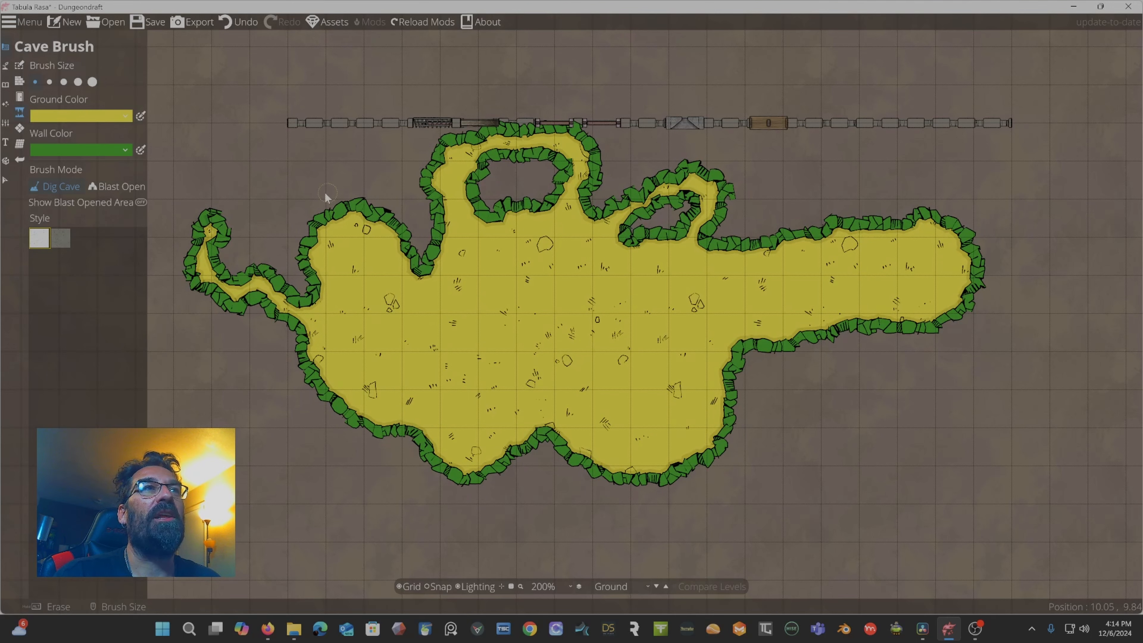
Clear the custom ground and wall colours back to default.
left_click(85, 118)
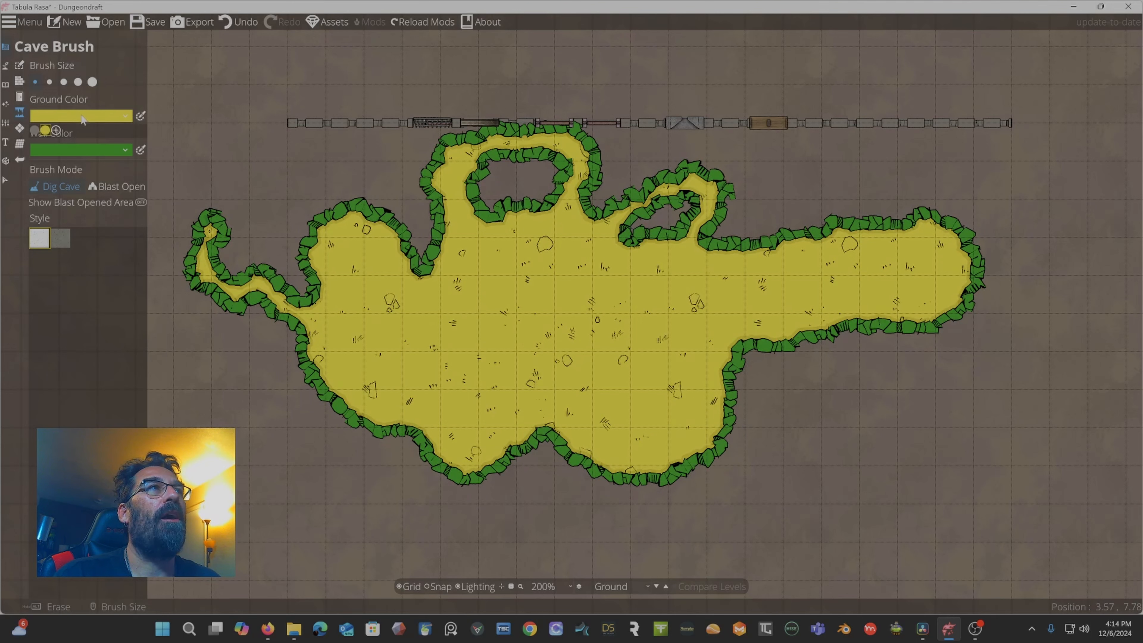
left_click(34, 131)
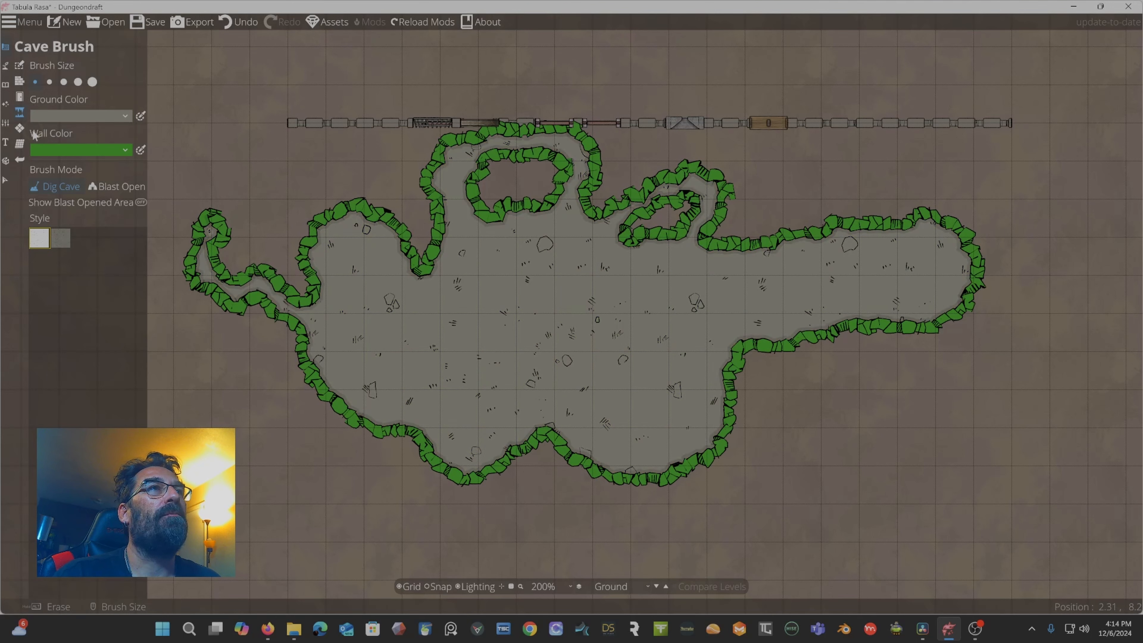
left_click(66, 151)
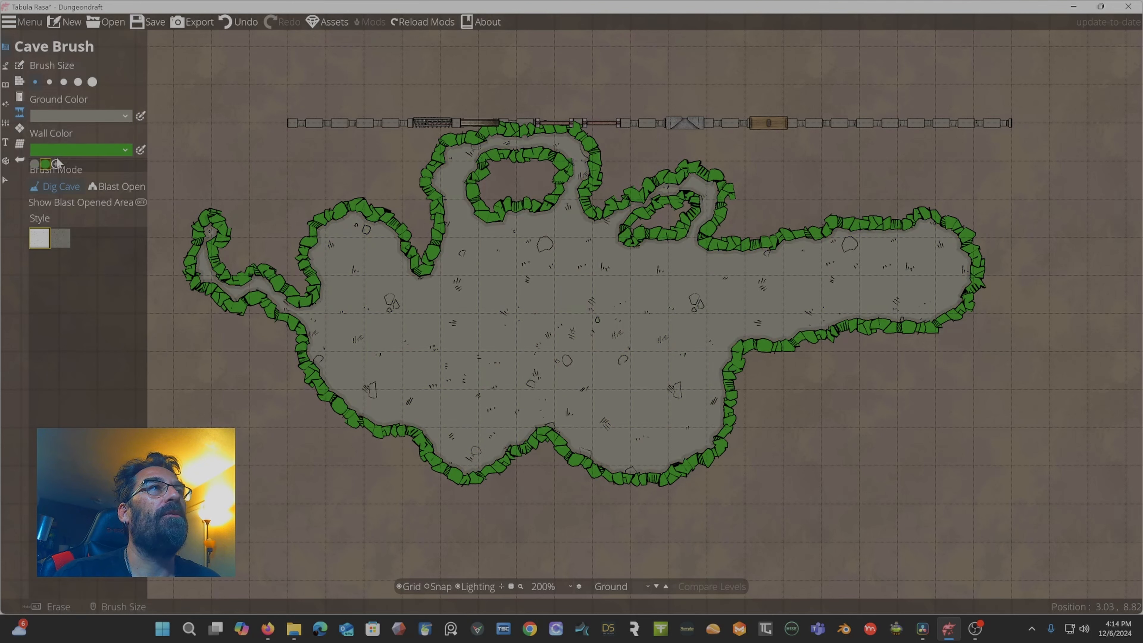
left_click(37, 168)
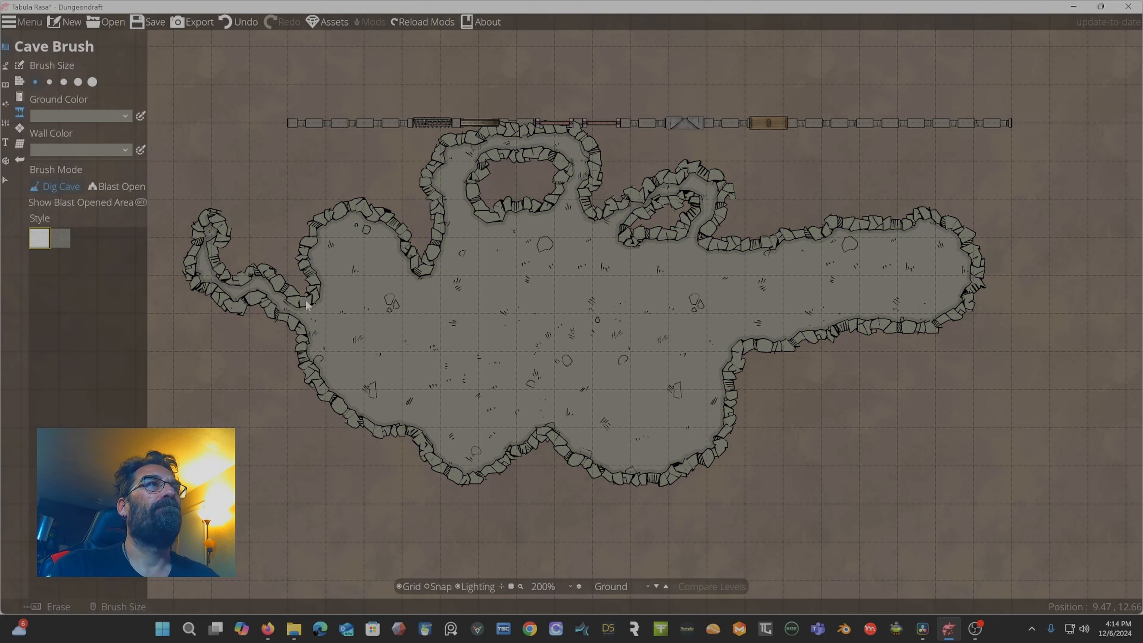
Switch to Blast Open mode and blast an opening through the cave's lower-left wall.
left_click(117, 187)
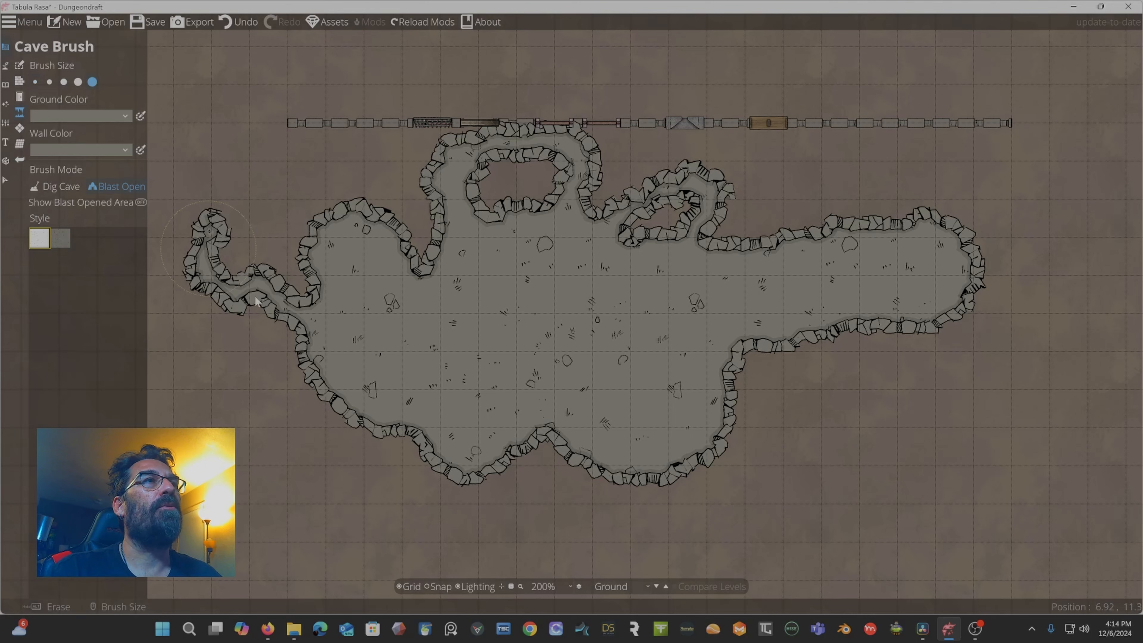
left_click(377, 427)
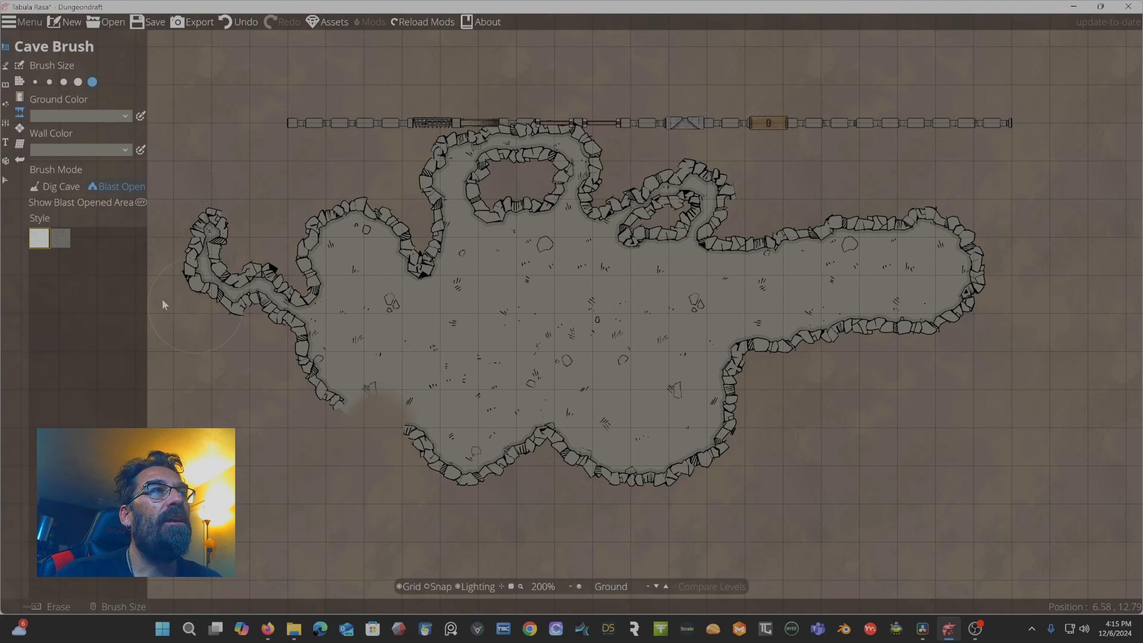
Toggle the display of the blast-opened area on and off.
left_click(142, 201)
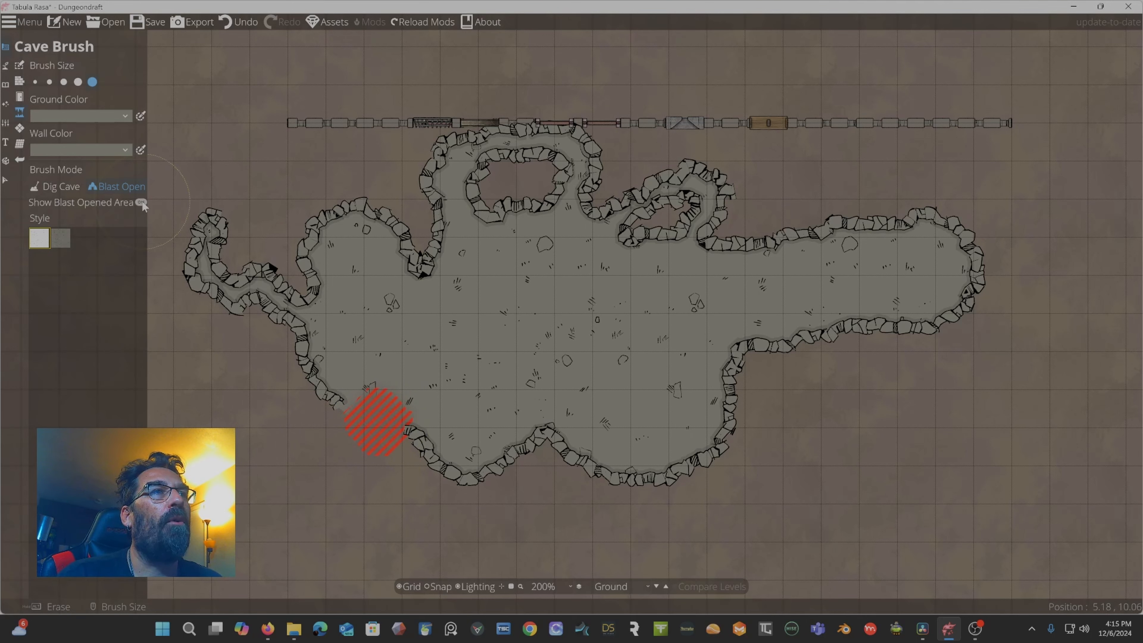
scroll(353, 390, "down", 2)
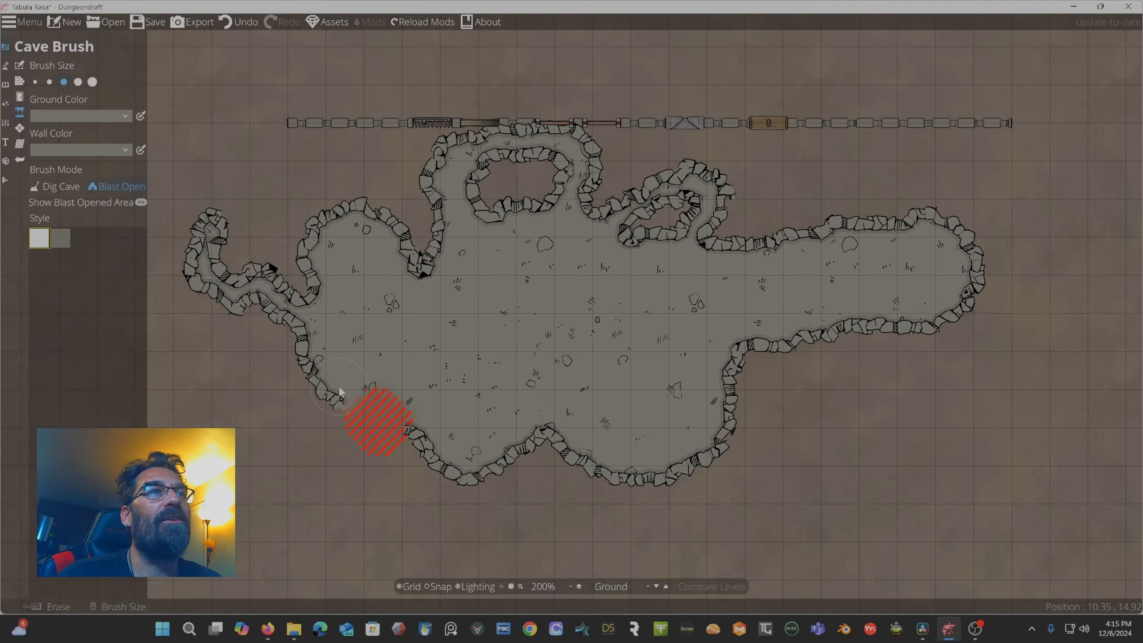
left_click_drag(369, 318, 454, 214)
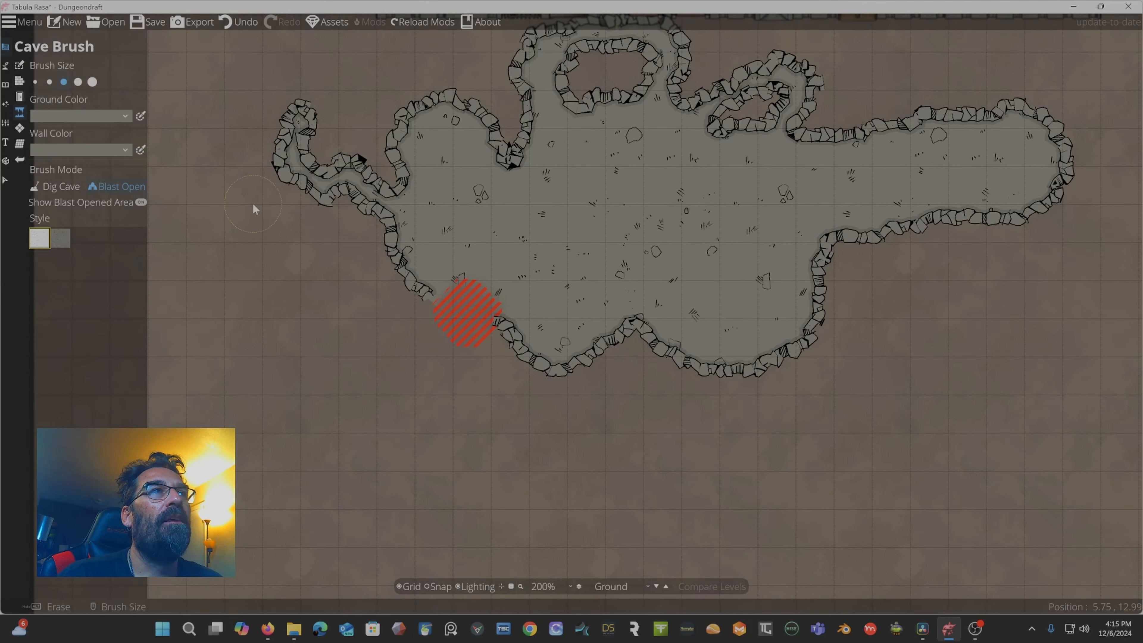
left_click(140, 202)
left_click(141, 203)
left_click(141, 203)
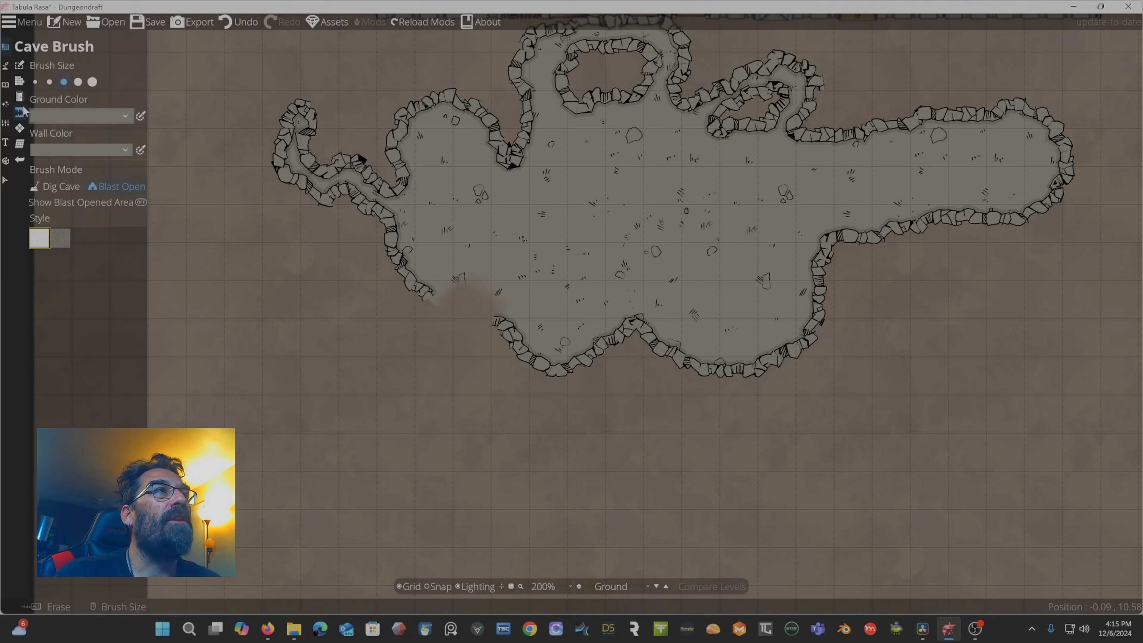
Open the Pattern Shape Tool, draw rectangular pattern shapes left of the cave, and undo each one.
left_click(20, 129)
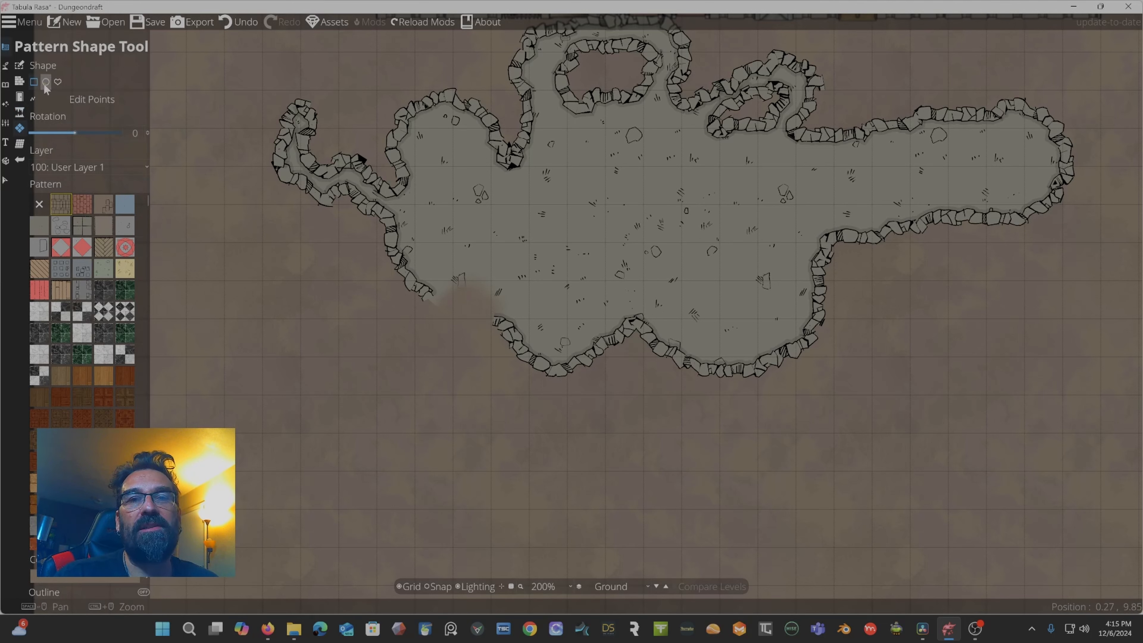
left_click_drag(237, 115, 283, 201)
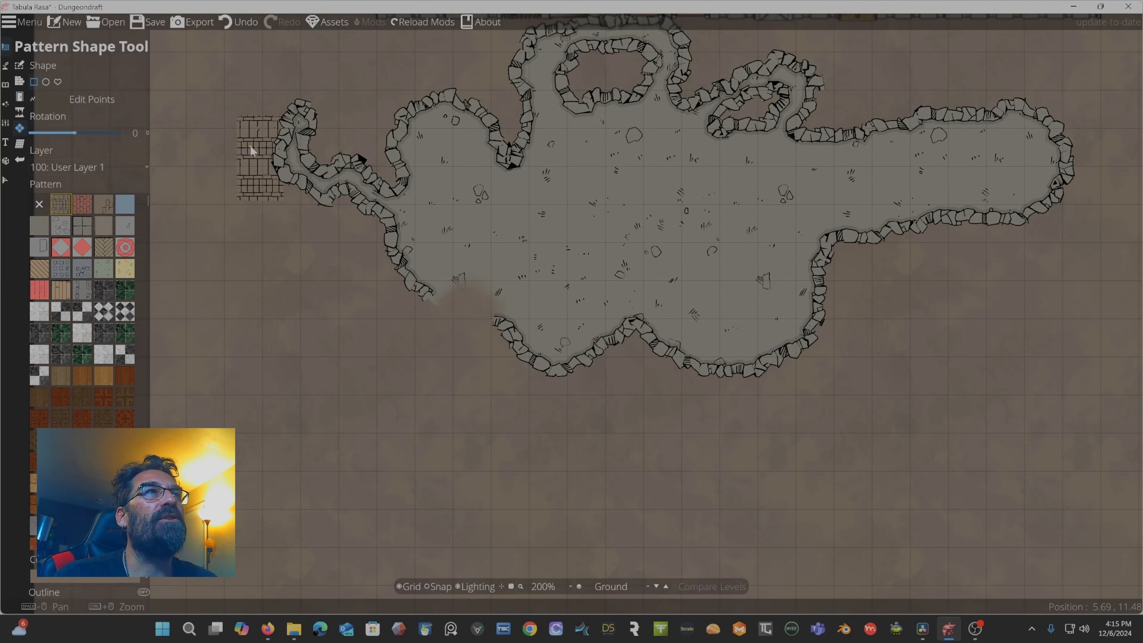
key("ctrl+z")
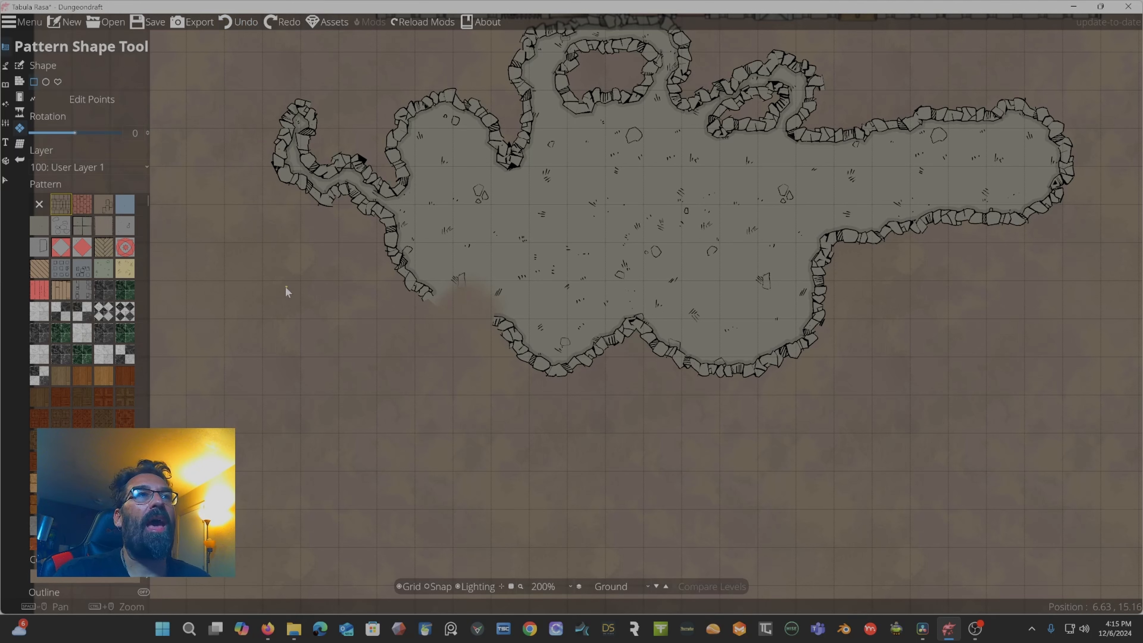
left_click_drag(234, 254, 355, 366)
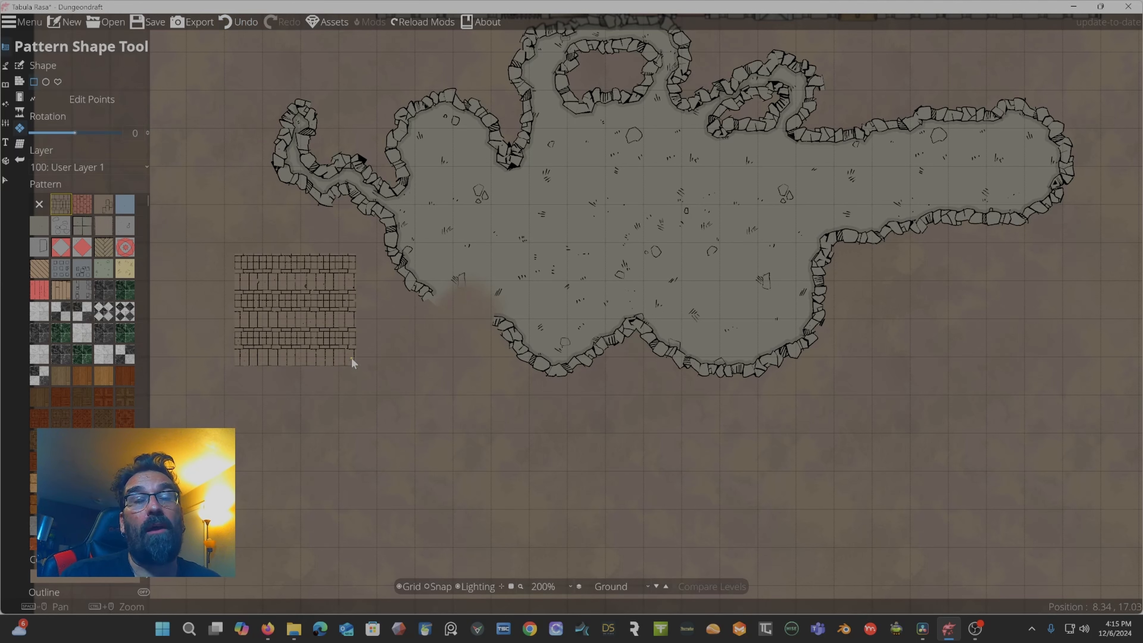
key("ctrl+z")
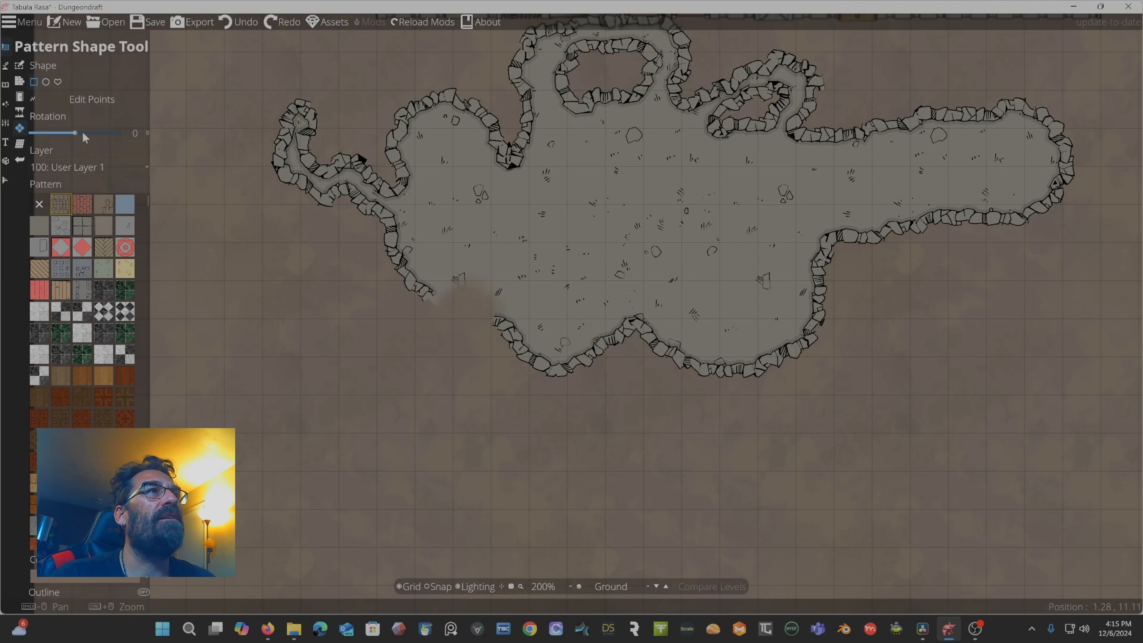
Draw rectangular pattern shapes left of the cave with rotation set to 70.5 and then -62.
left_click_drag(82, 132, 92, 134)
left_click_drag(267, 229, 367, 338)
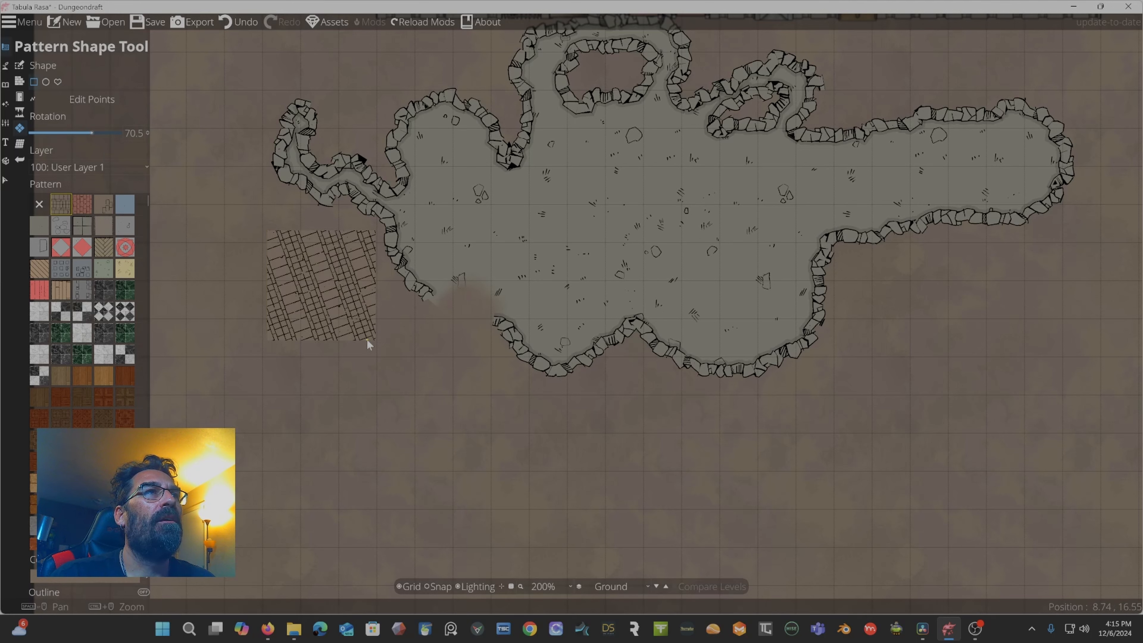
left_click_drag(78, 135, 60, 134)
left_click_drag(234, 249, 272, 292)
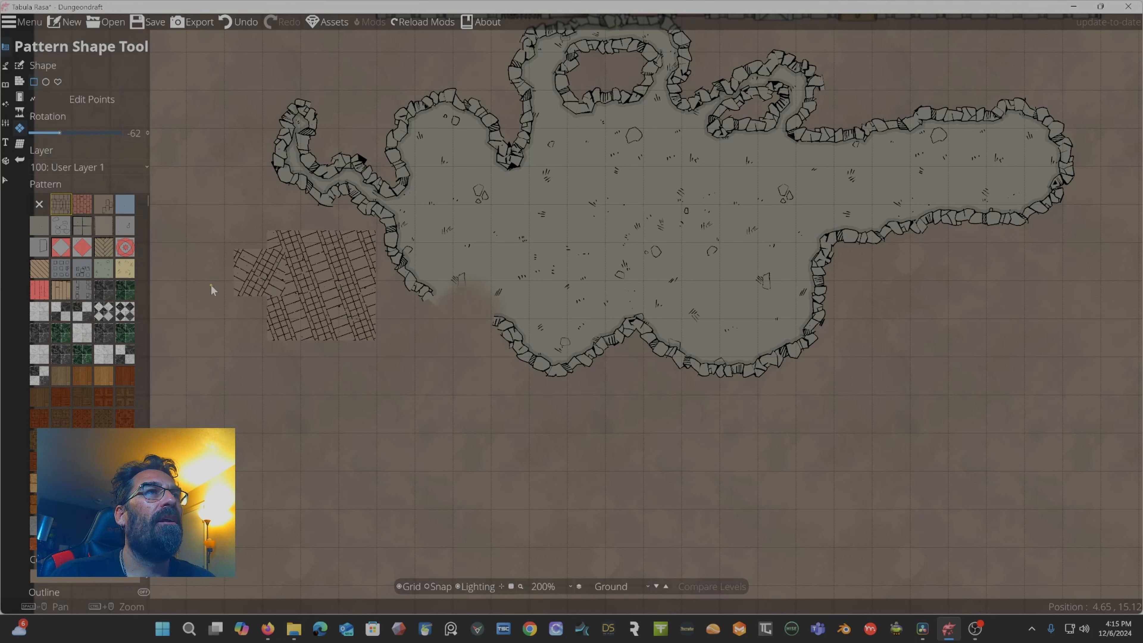
key("ctrl+z")
Reset the pattern rotation to 0 and draw a small rectangular pattern shape above the rotated ones.
left_click_drag(60, 132, 79, 135)
left_click(125, 132)
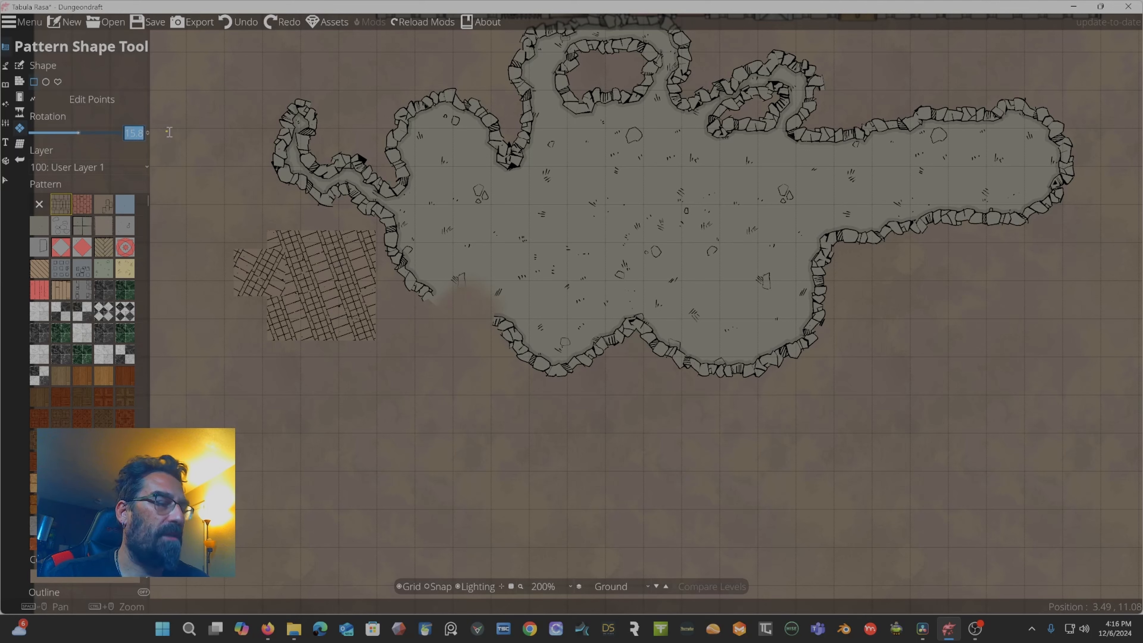
type("0")
key("Return")
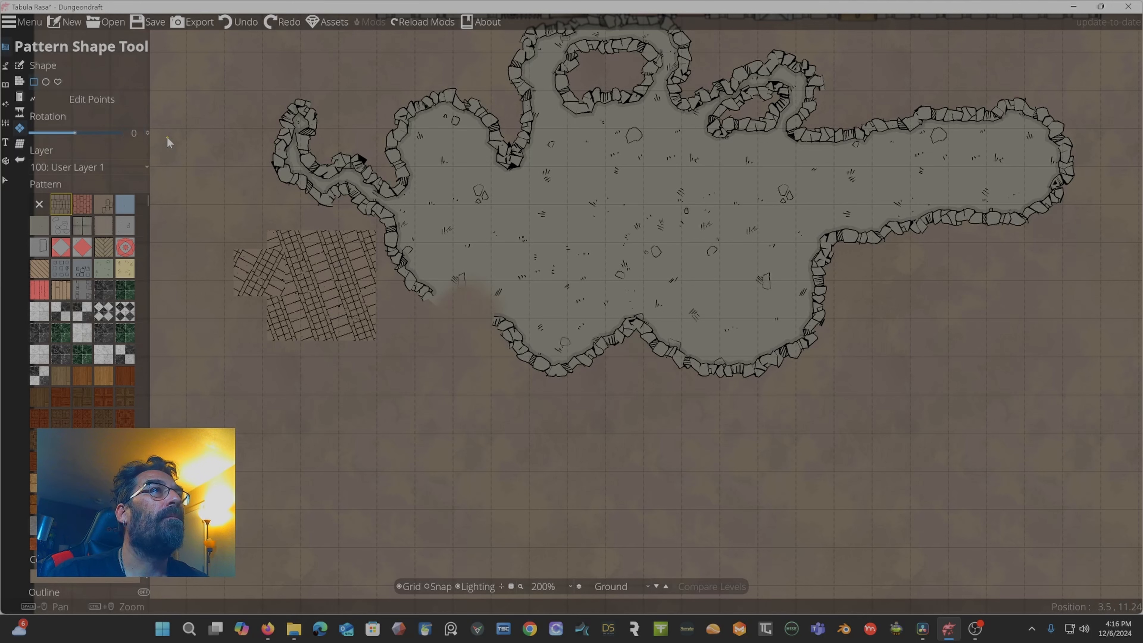
left_click_drag(206, 175, 257, 211)
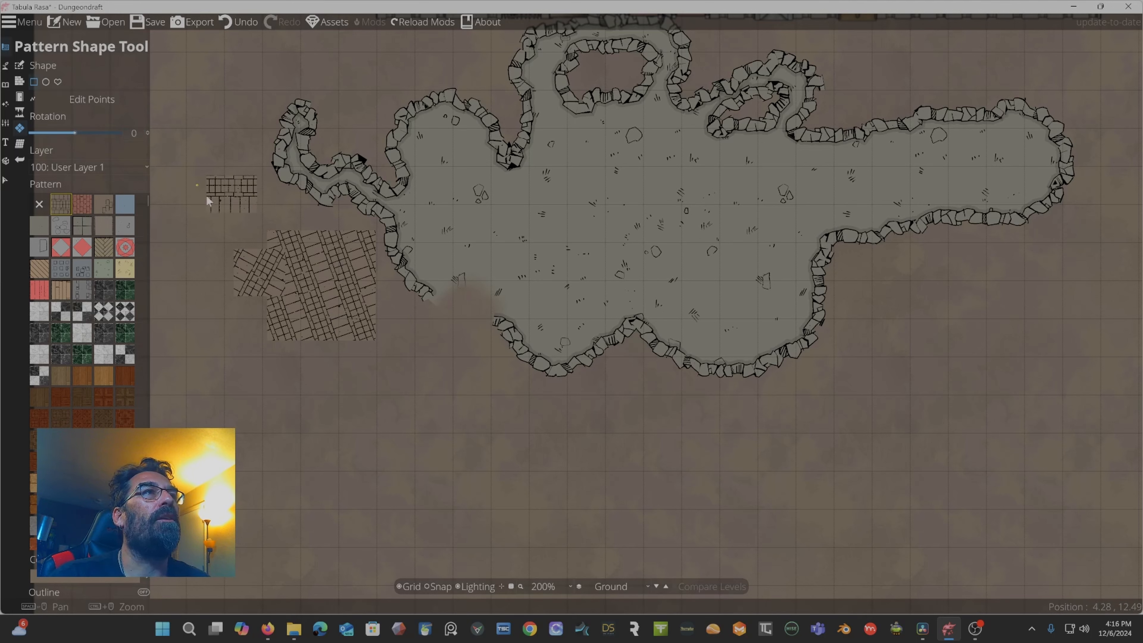
Draw a circular pattern shape and a freeform polygon pattern shape near the map's upper-left corner.
left_click(46, 82)
left_click_drag(224, 169, 239, 170)
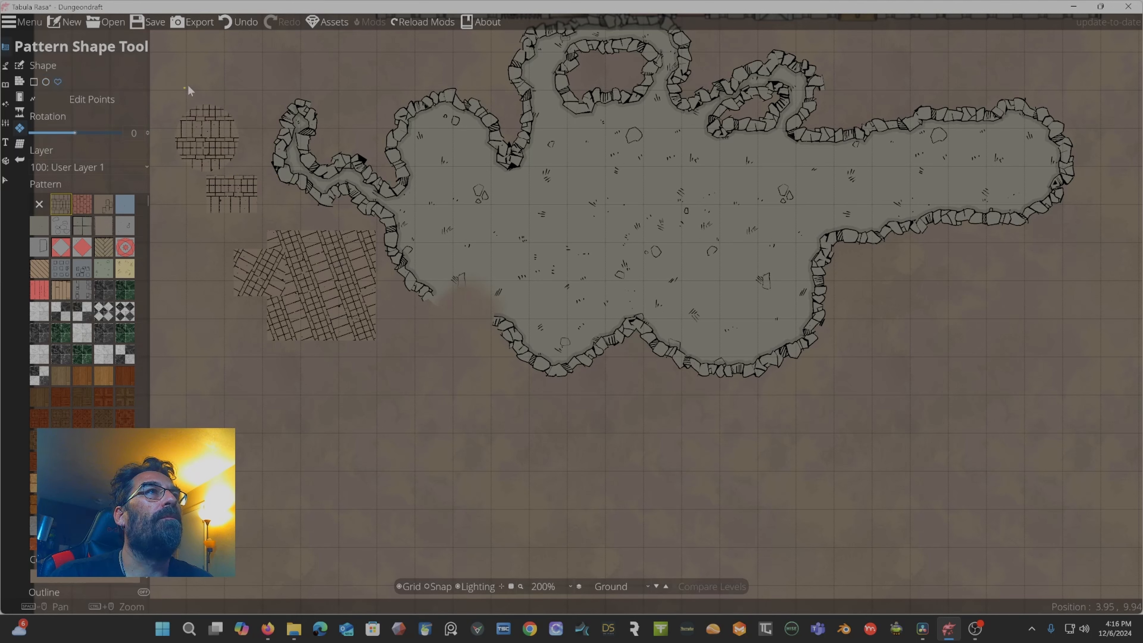
left_click(218, 75)
left_click(219, 87)
left_click(204, 95)
left_click(165, 82)
left_click(175, 69)
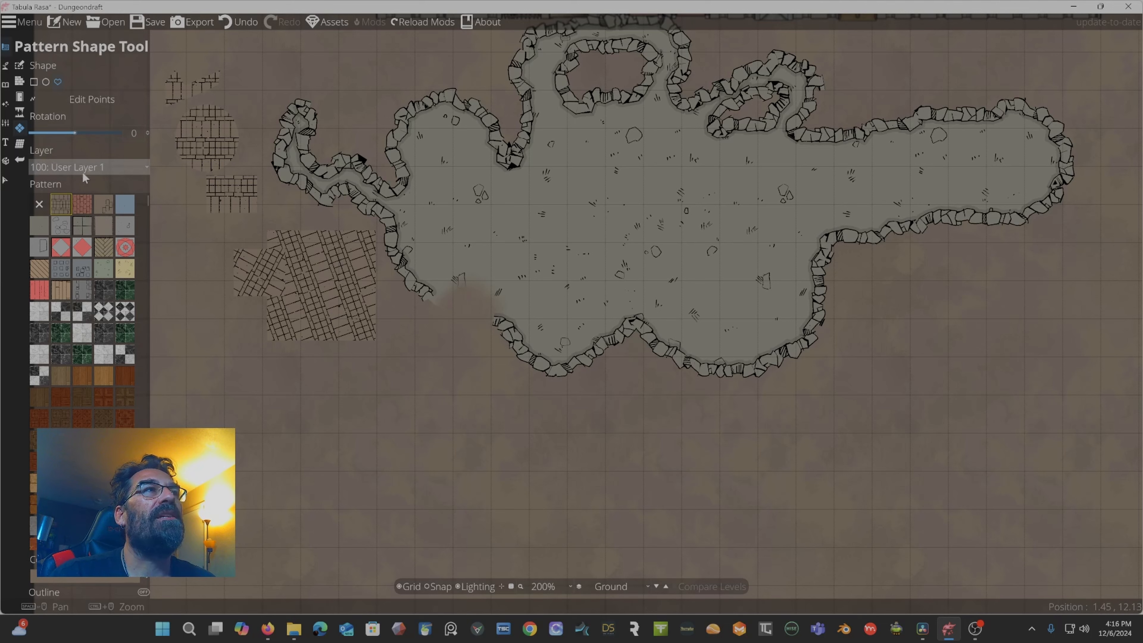
Keep the layer at 100: User Layer 1 and choose a brown tiled pattern from the pattern list.
left_click(103, 169)
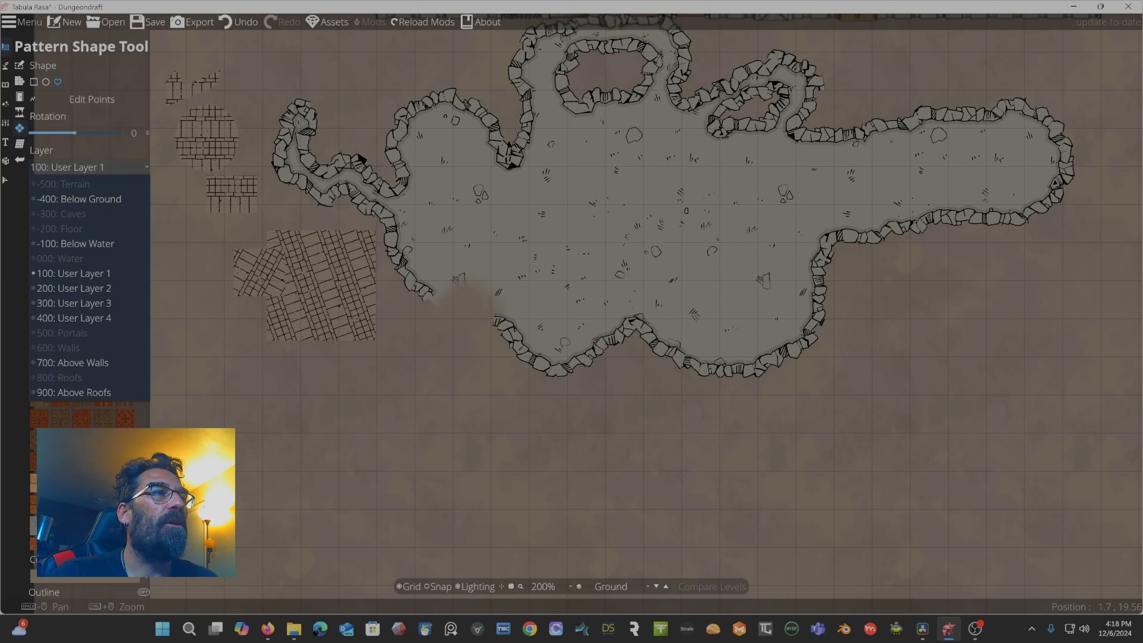
left_click(78, 274)
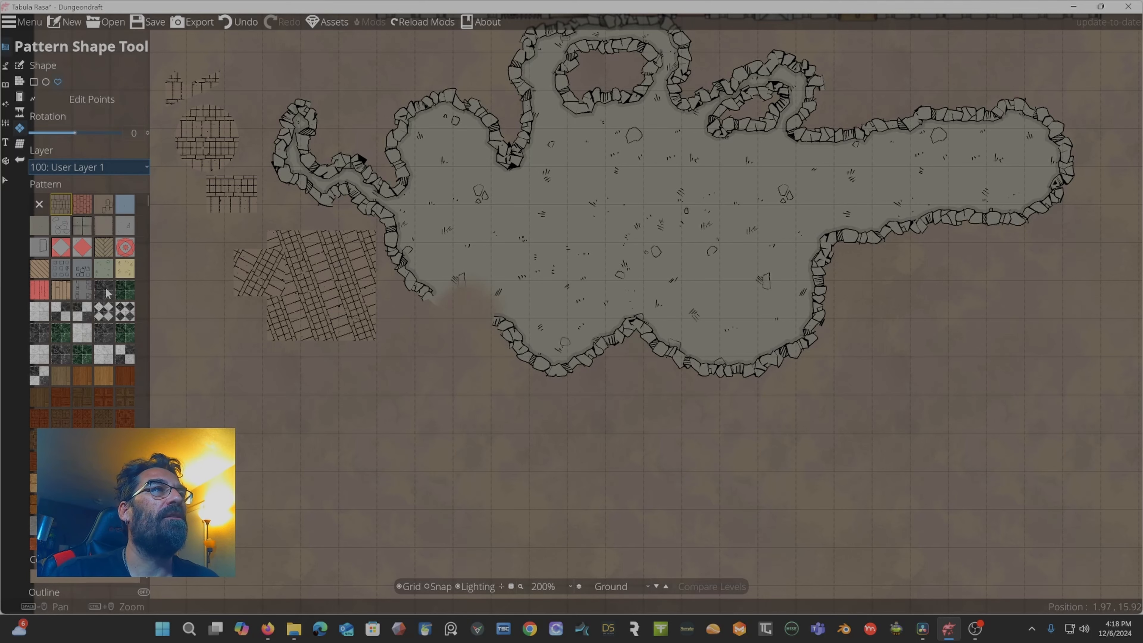
scroll(109, 347, "down", 6)
scroll(96, 352, "down", 5)
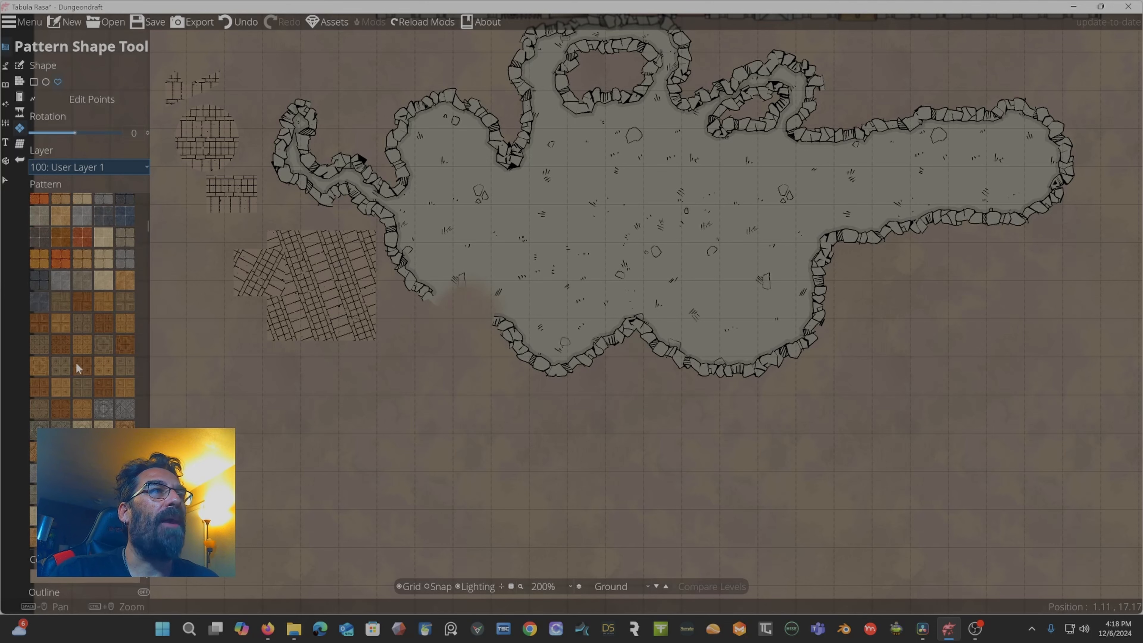
left_click(86, 361)
Draw a brown-patterned rectangle below the rotated shapes and switch on Edit Points.
left_click(263, 367)
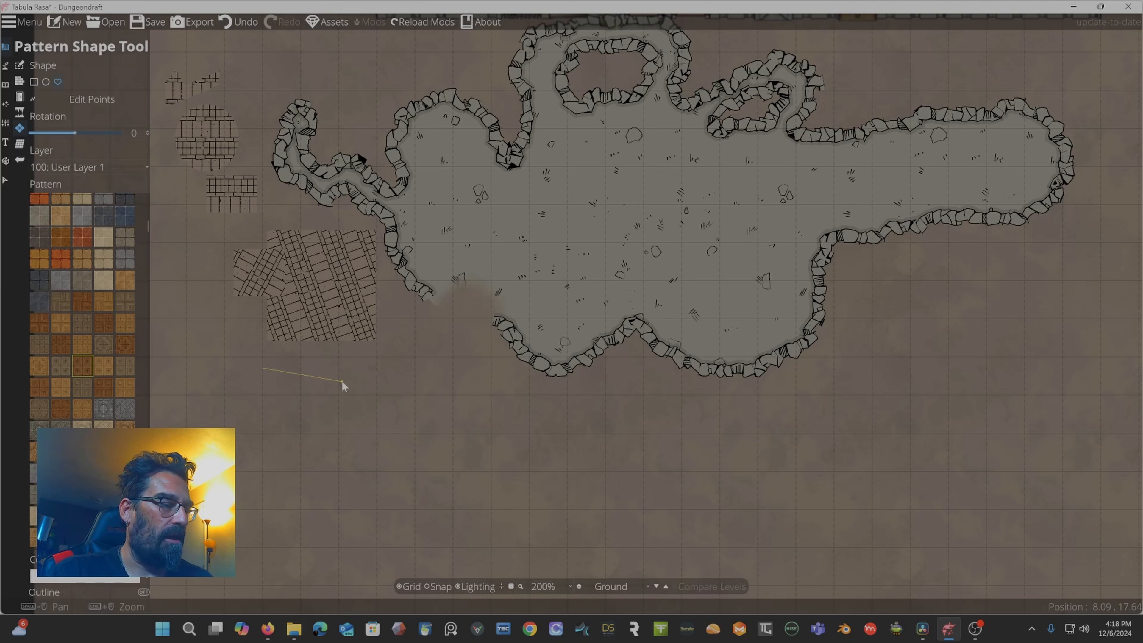
key("Escape")
left_click(45, 128)
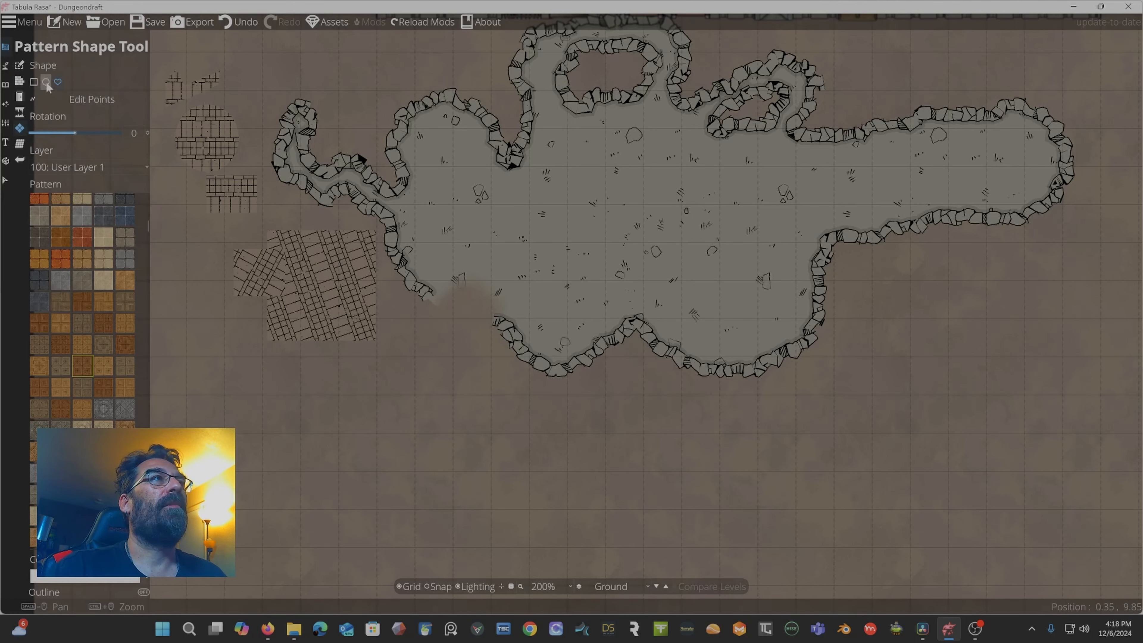
left_click_drag(222, 347, 429, 426)
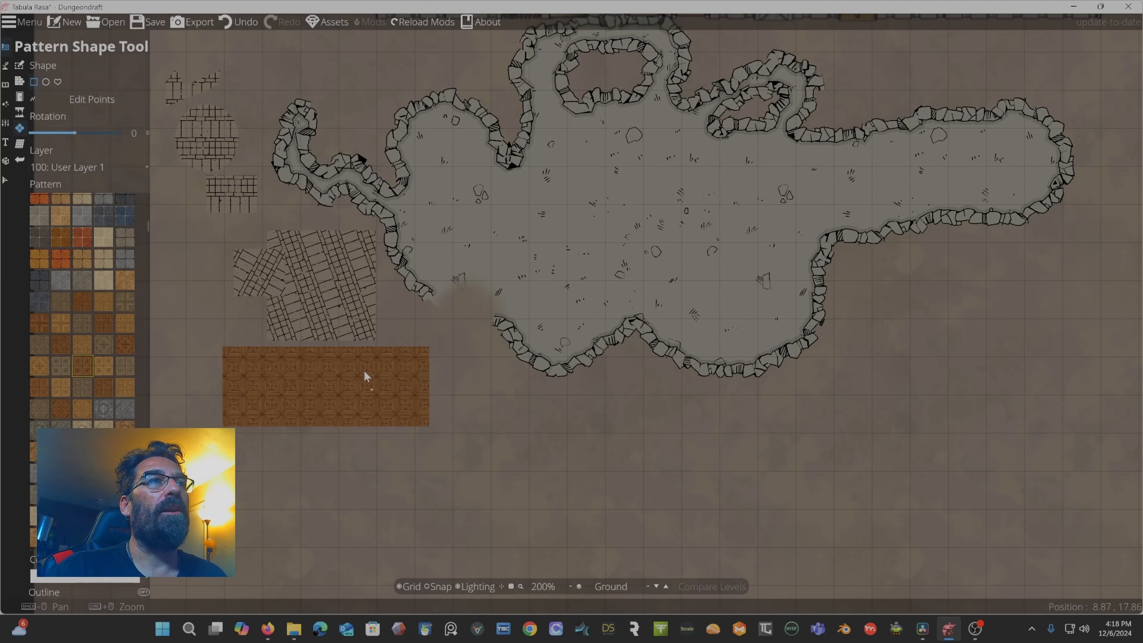
left_click(86, 97)
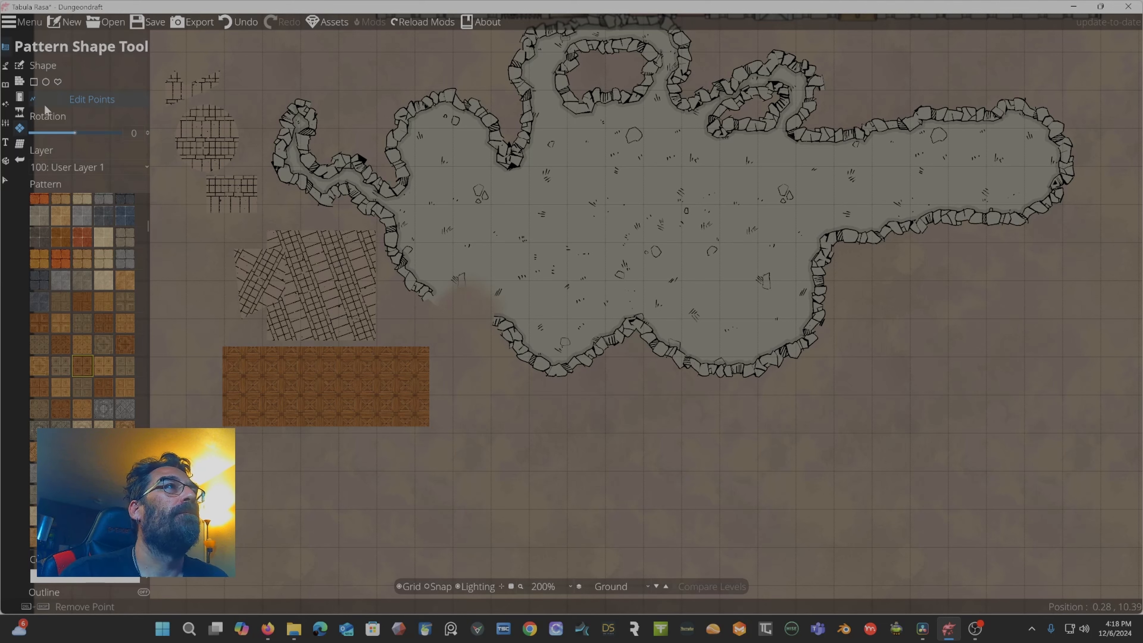
Open the Roof Tool in Manual mode and draw a two-point gable roof over the upper-left pattern shapes.
left_click(20, 145)
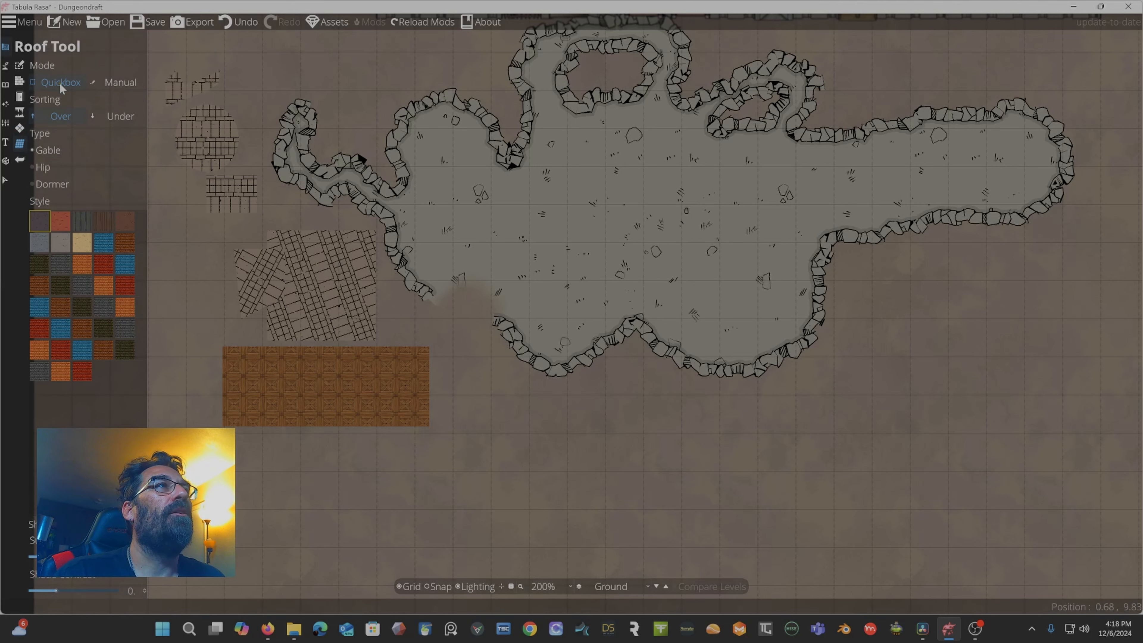
left_click(107, 84)
left_click(278, 42)
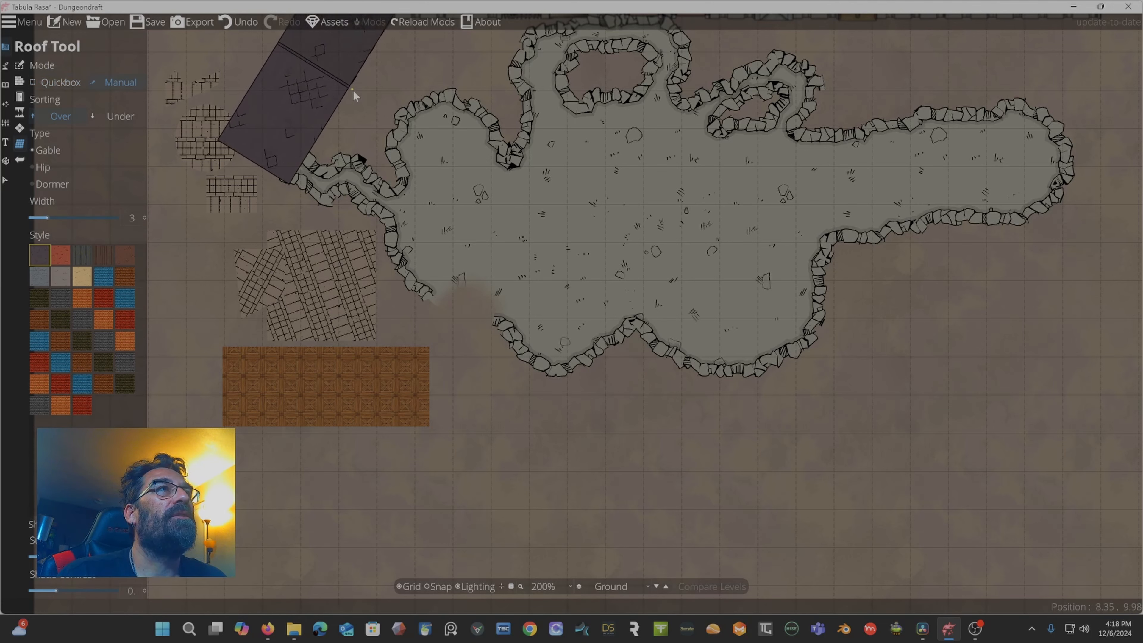
left_click(314, 253)
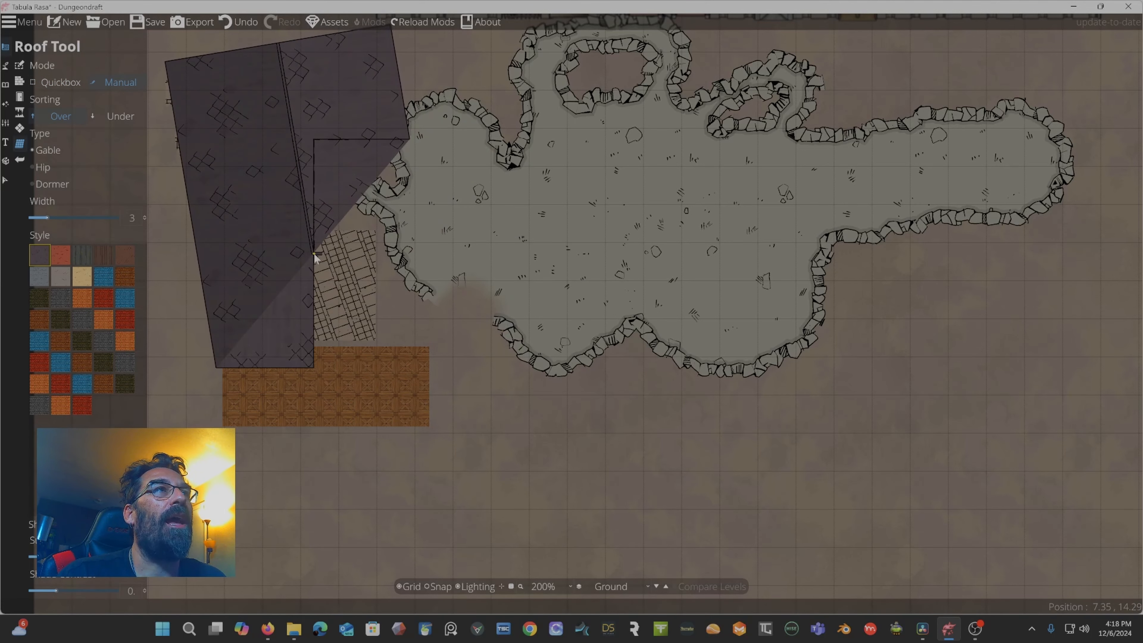
right_click(313, 253)
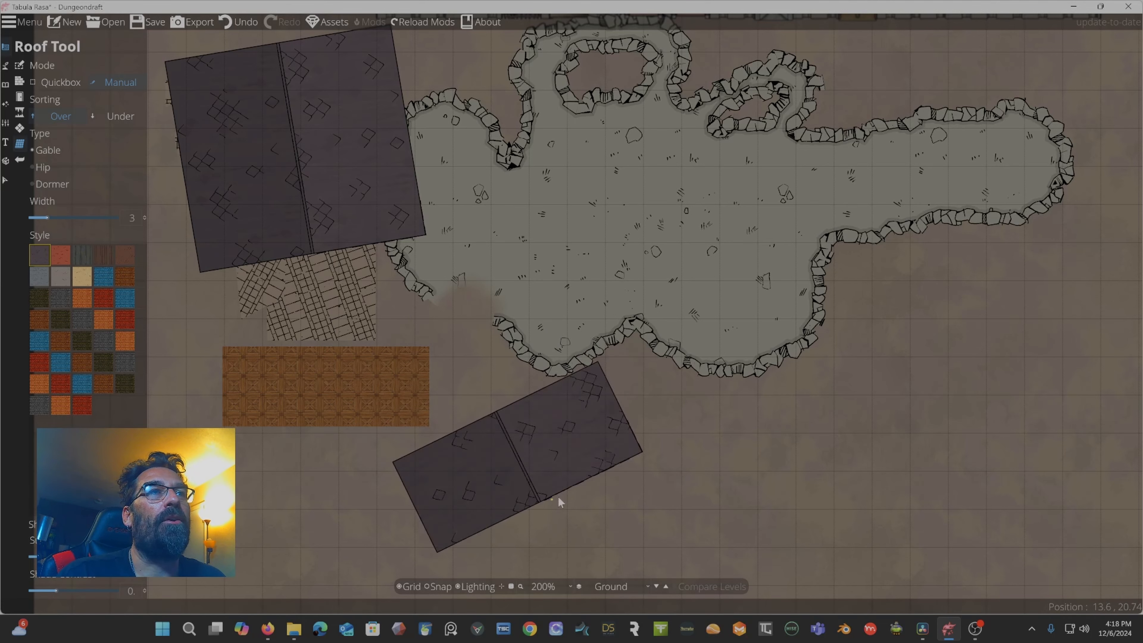
Draw a bent three-point roof below the cave, then undo both roofs.
left_click(584, 454)
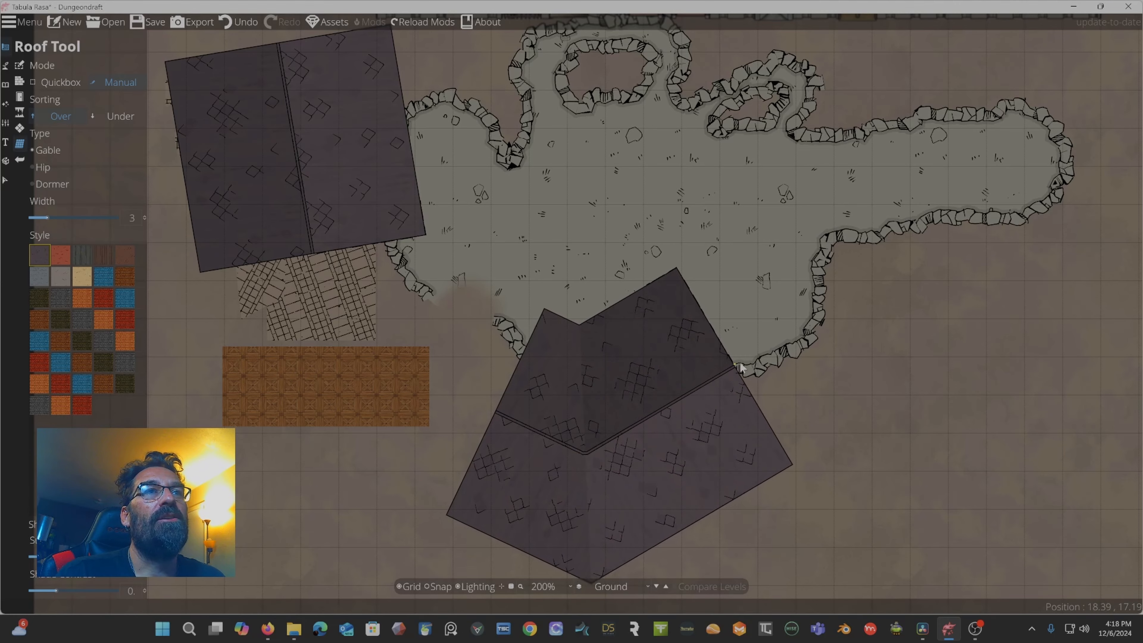
left_click(785, 311)
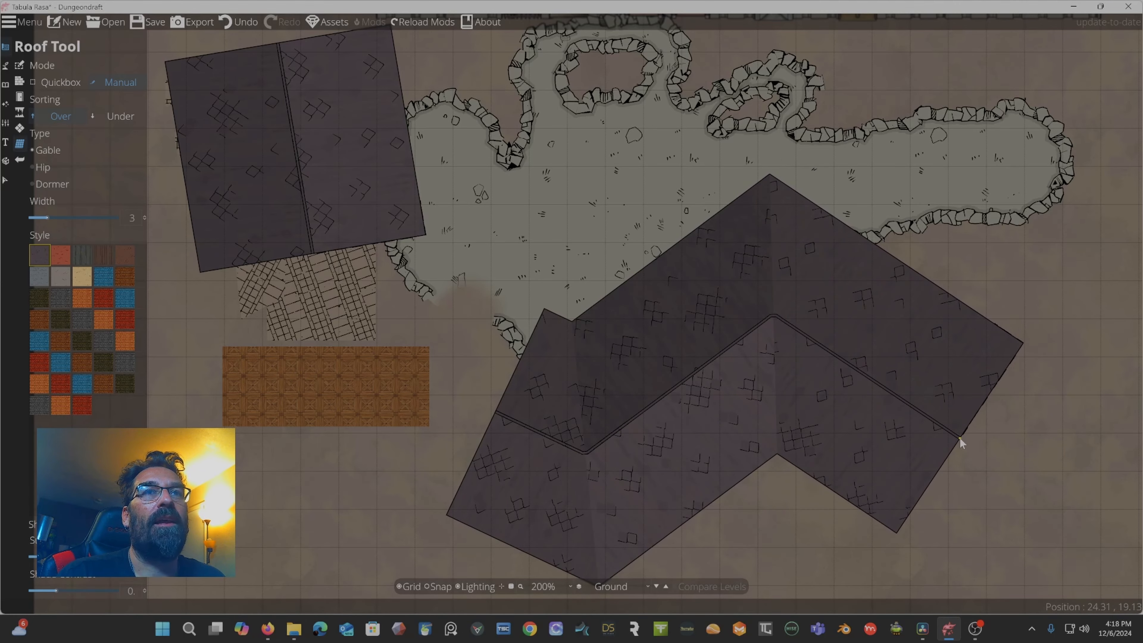
left_click(960, 436)
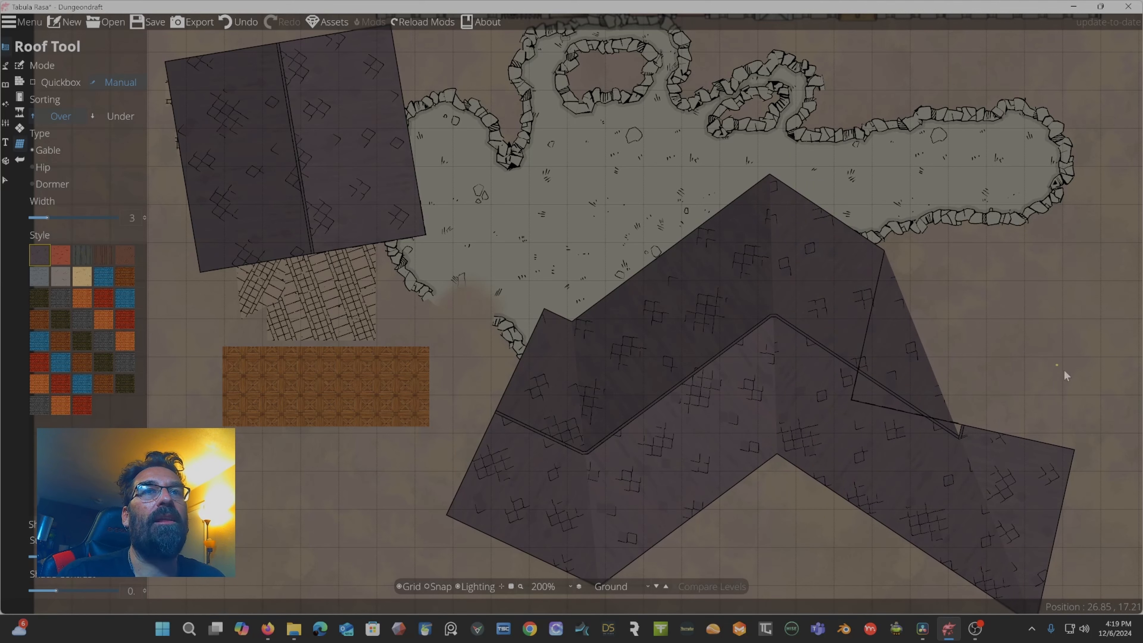
key("ctrl+z")
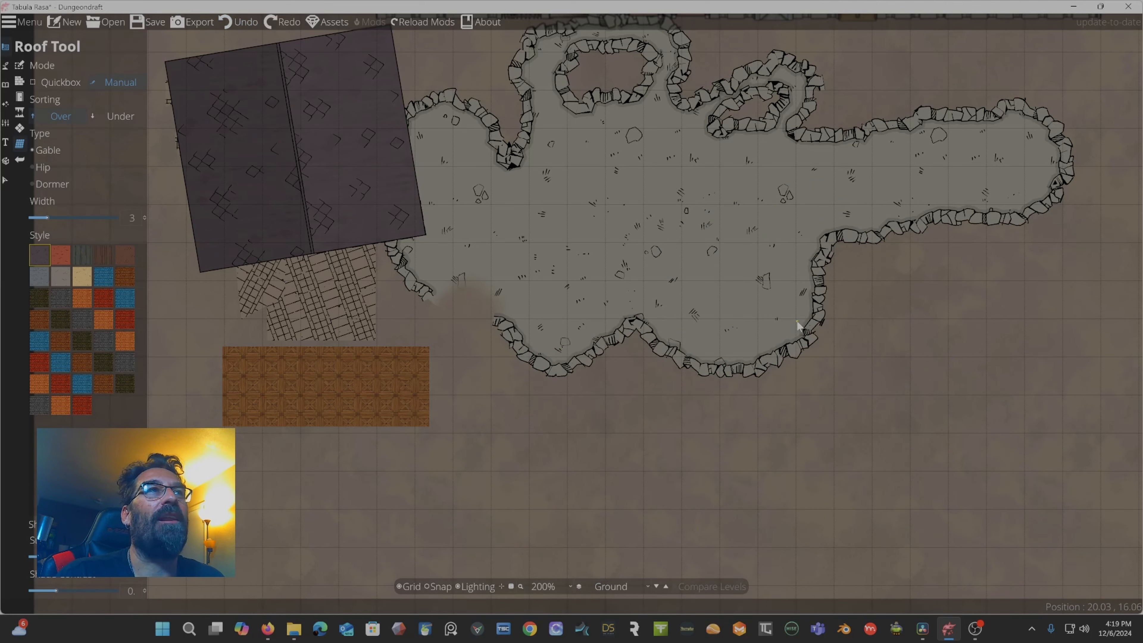
key("ctrl+z")
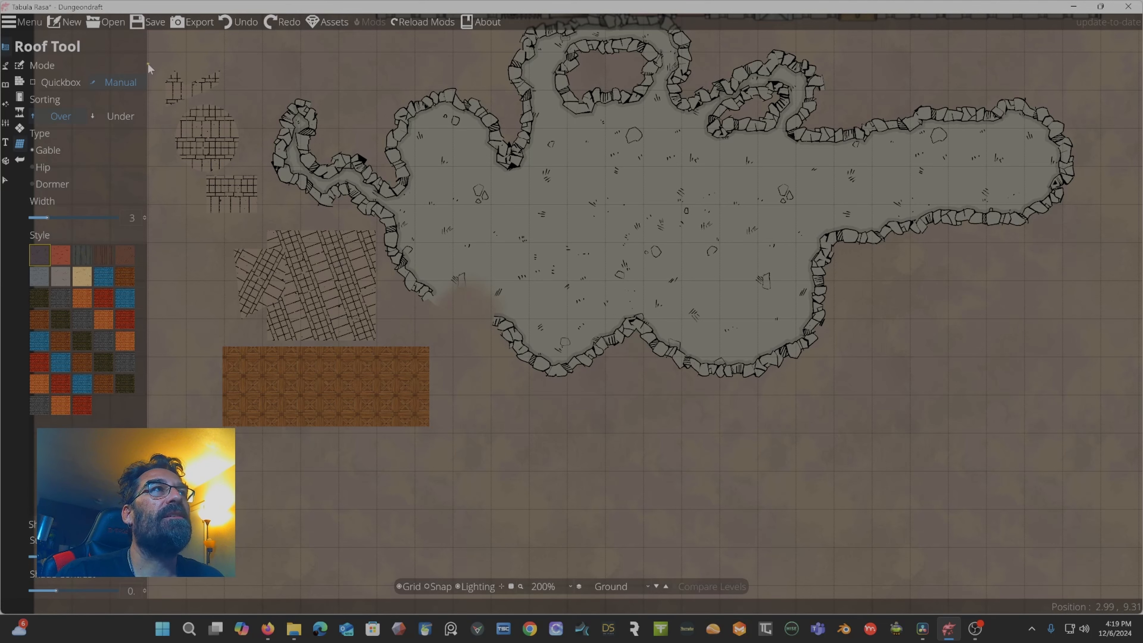
Start a new map, discarding the unsaved changes.
left_click(65, 22)
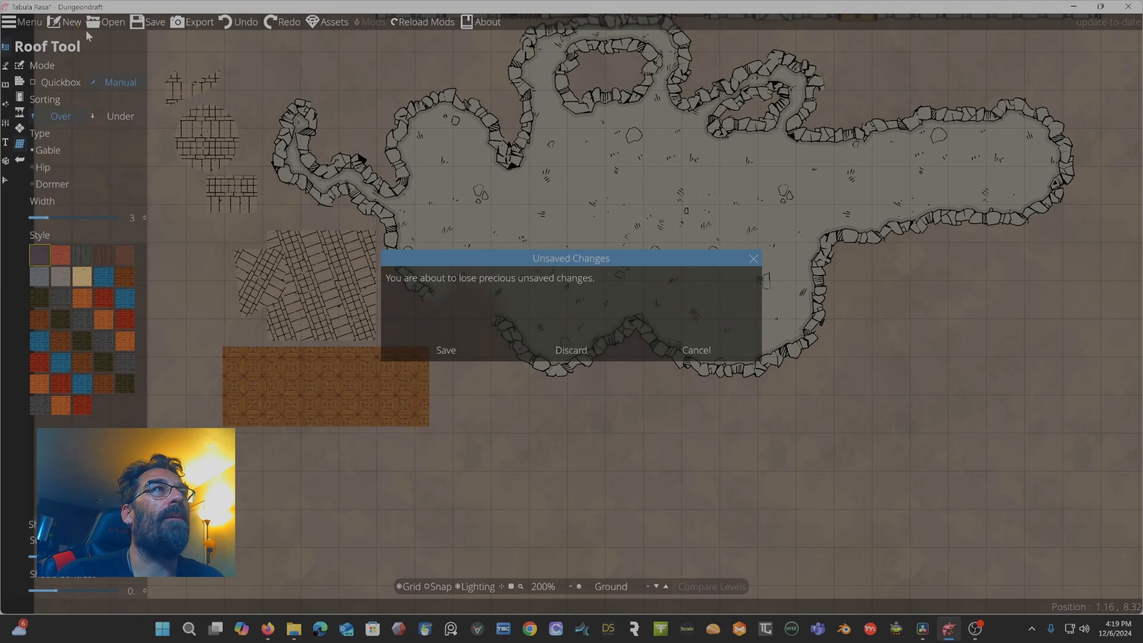
left_click(576, 351)
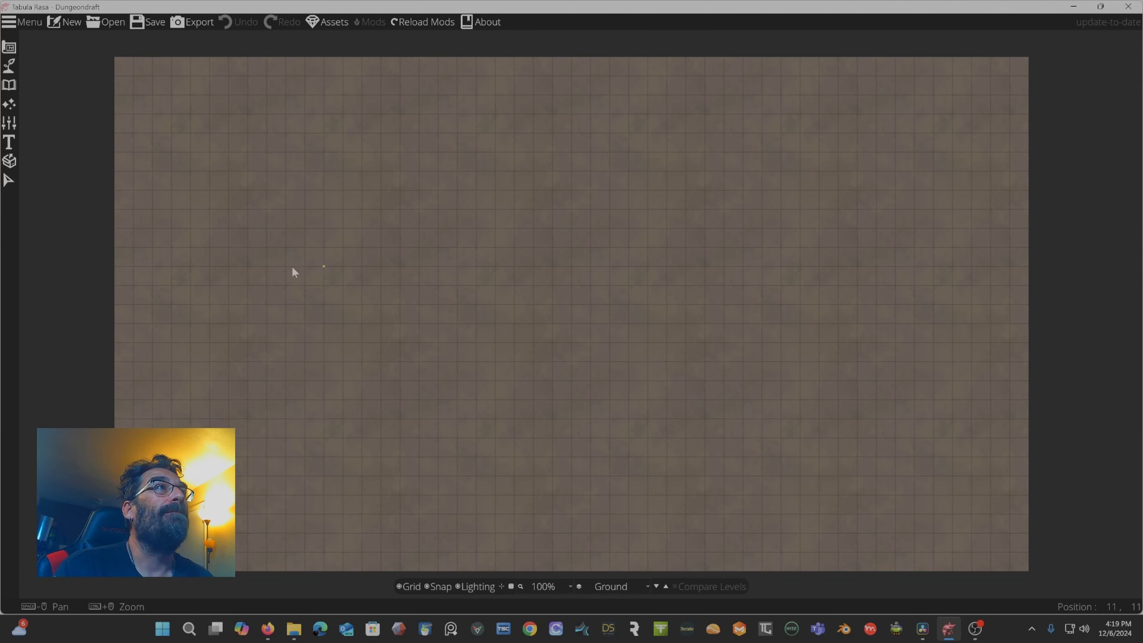
Open the Roof Tool in Quickbox mode and drag out a rectangular gable roof in the map's upper-left area.
left_click(14, 46)
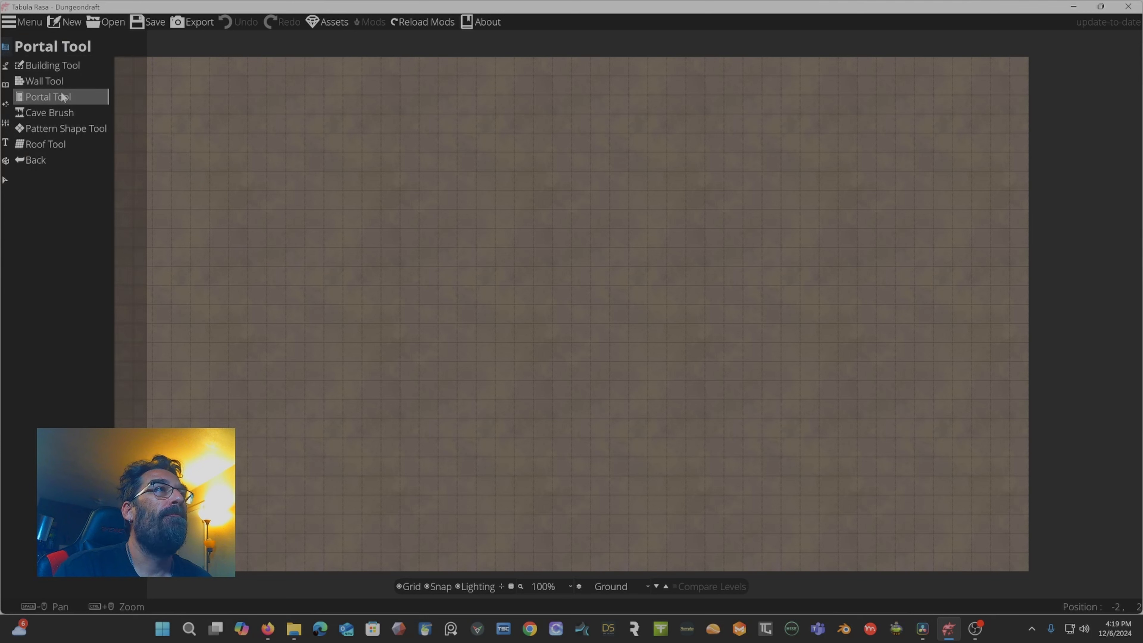
left_click(47, 143)
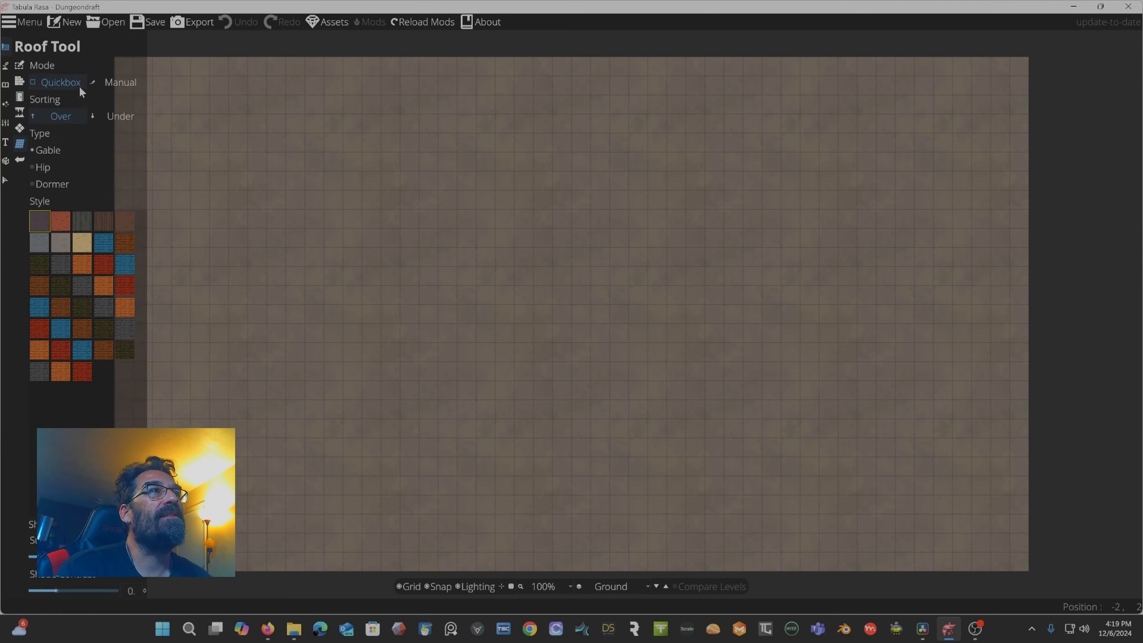
left_click(119, 84)
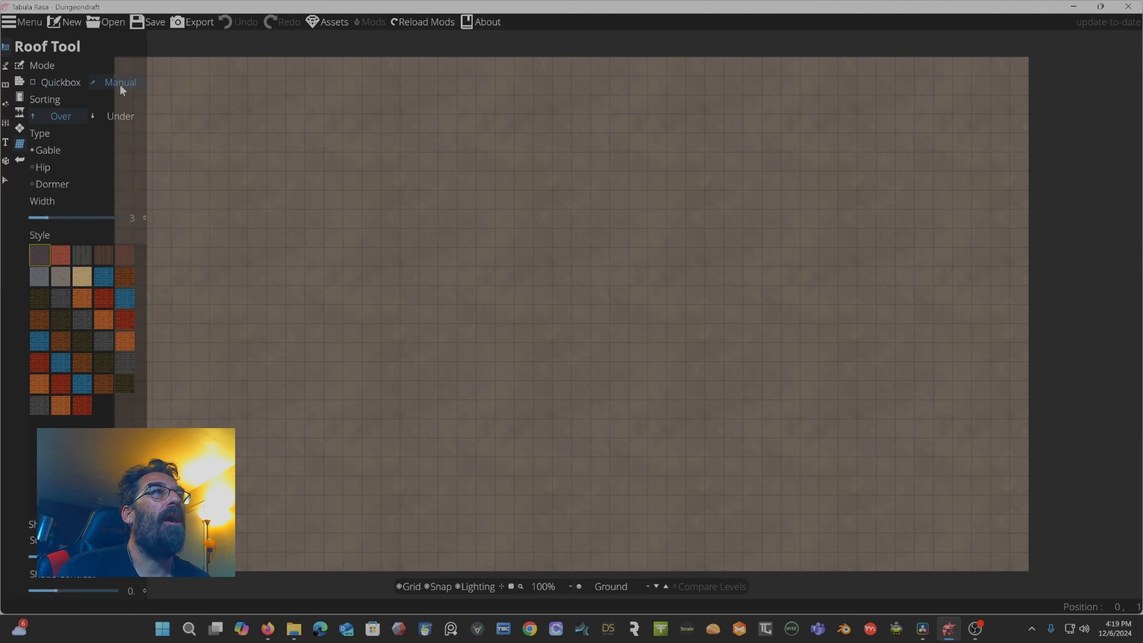
left_click(68, 81)
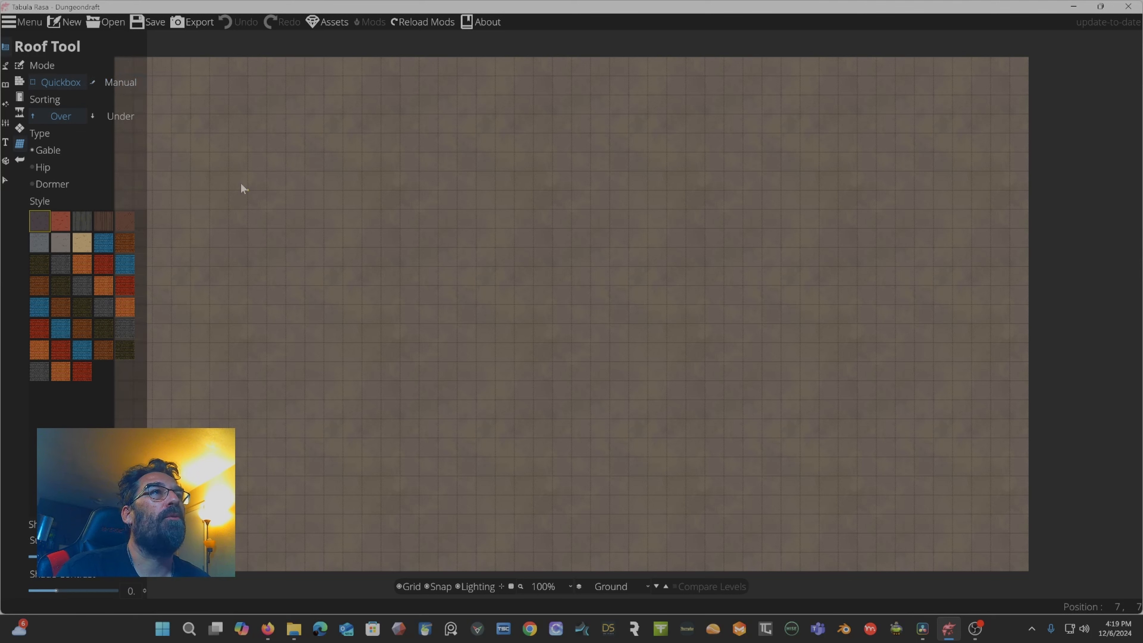
left_click_drag(228, 171, 436, 343)
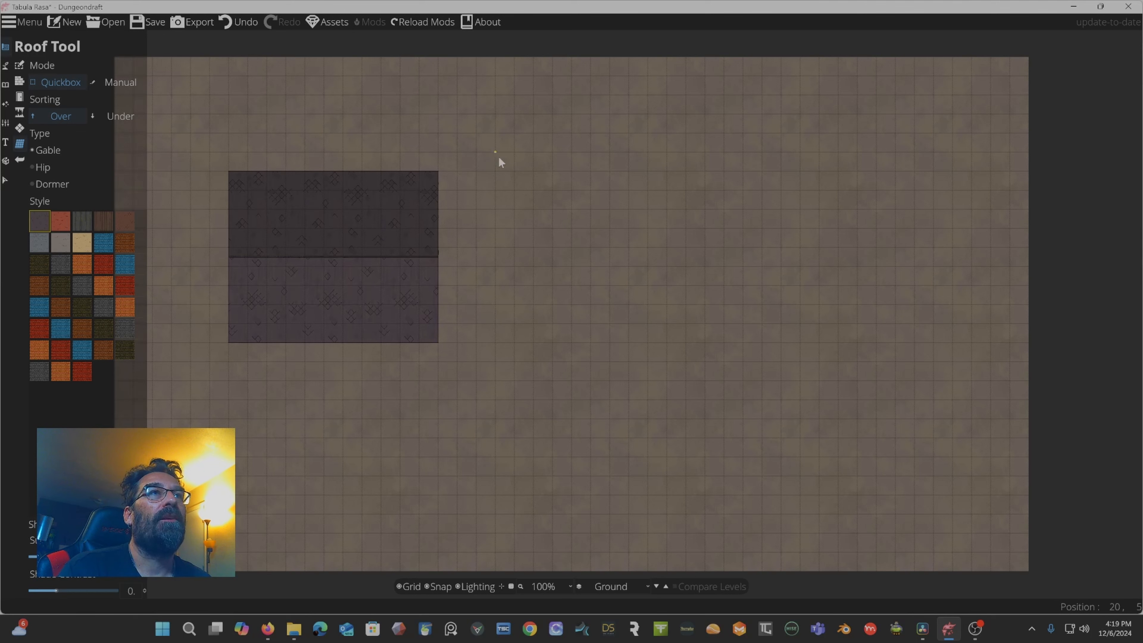
Drag out a narrow vertical gable roof and a large gable roof to the right of the first roof.
left_click_drag(495, 152, 571, 362)
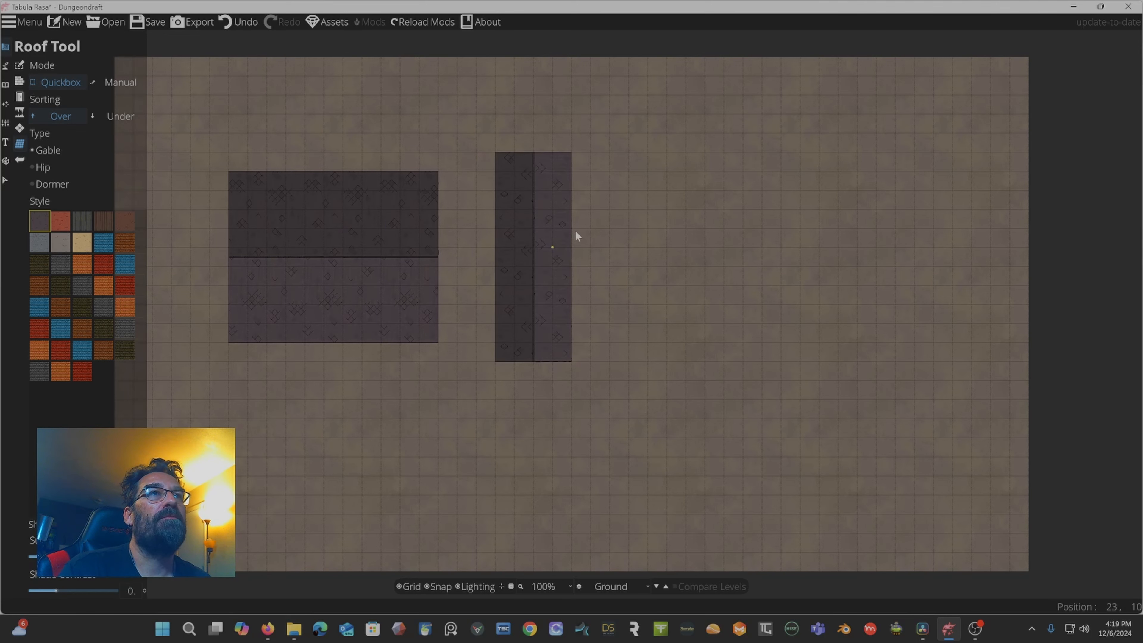
left_click_drag(627, 190, 720, 325)
left_click_drag(889, 431, 890, 430)
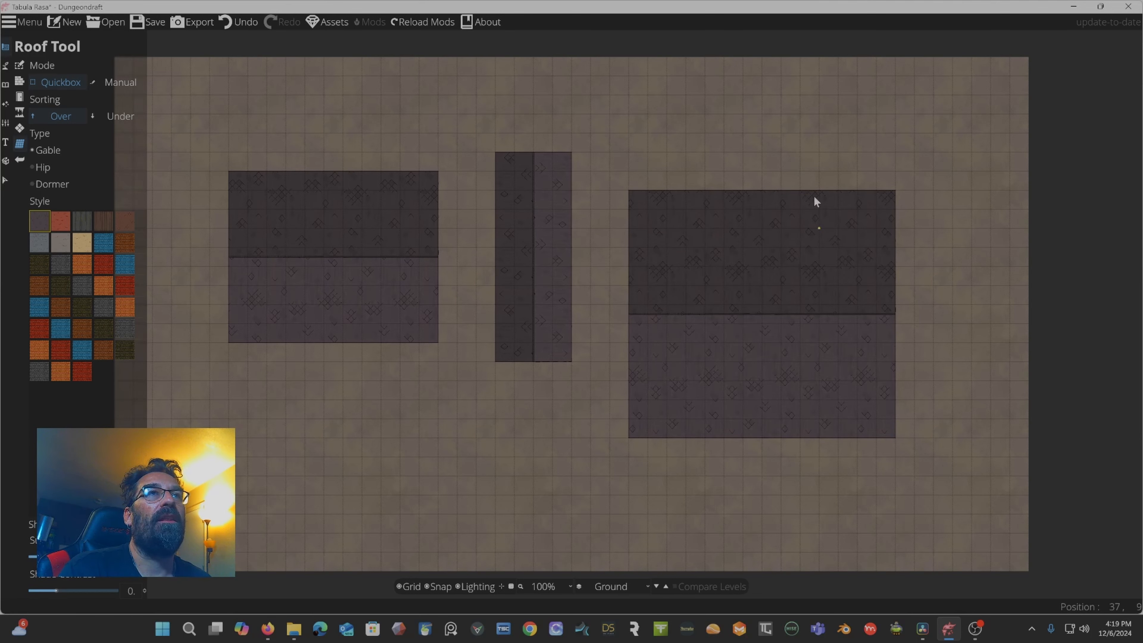
Add a smaller gable roof overlapping the large roof's top edge, then undo the last three roofs.
left_click_drag(719, 112, 755, 197)
left_click_drag(763, 237, 813, 250)
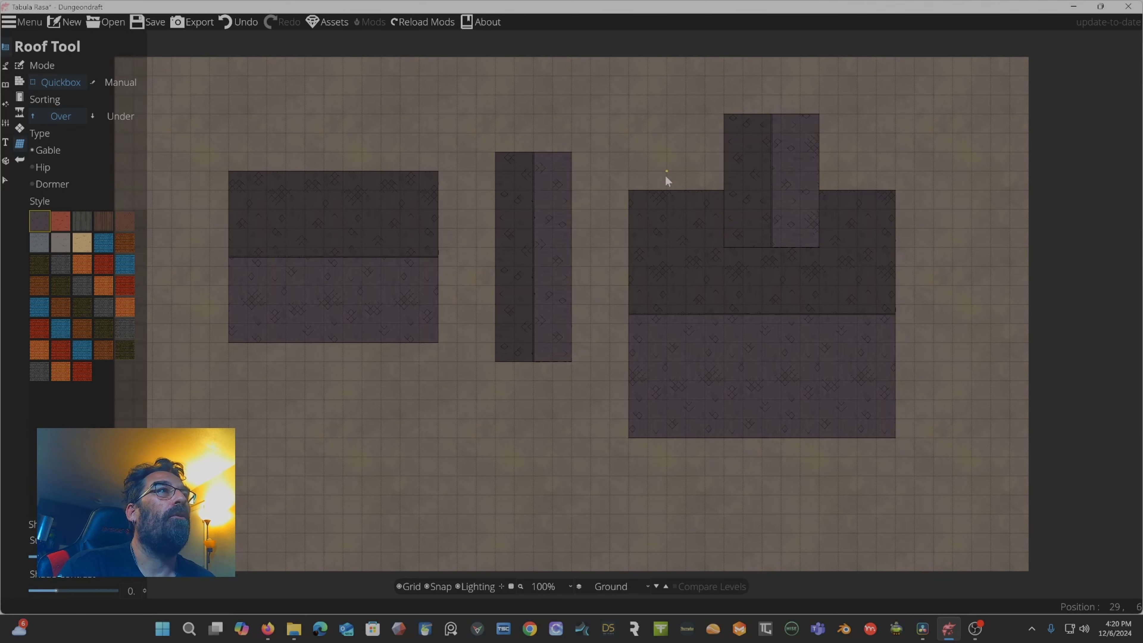
key("ctrl+z")
key("ctrl+z")
key("ctrl+z")
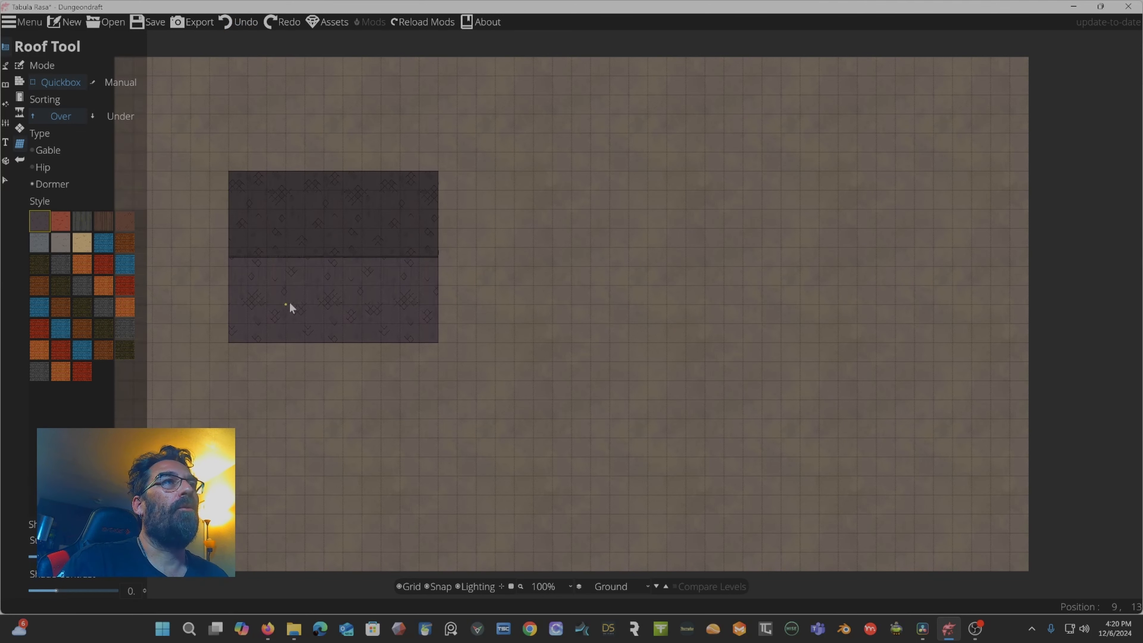
Drag a small gable roof inside the first roof's lower half and undo it.
left_click_drag(288, 305, 389, 341)
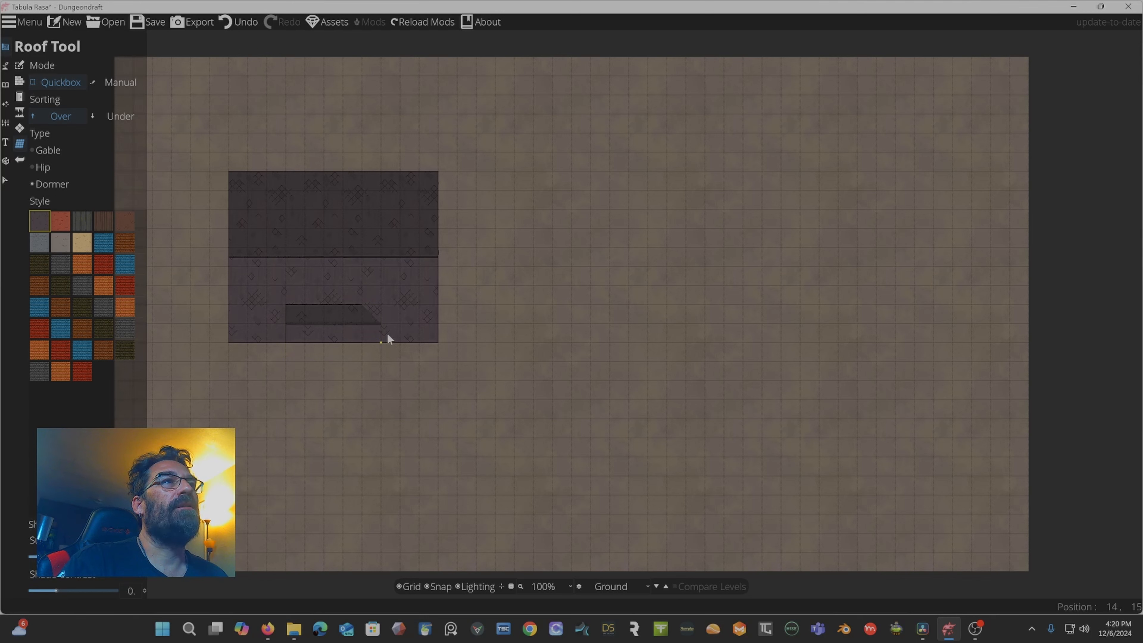
key("ctrl+z")
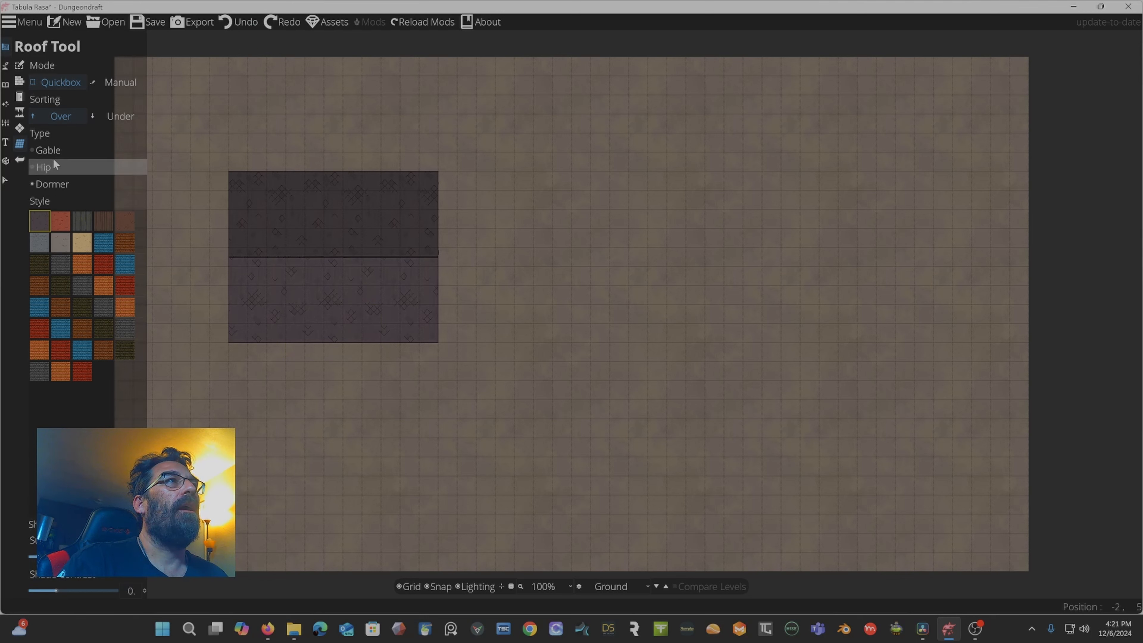
Select the Gable type and drag out a small gable roof below the first roof.
left_click(56, 150)
left_click_drag(293, 394, 409, 462)
Switch to the Hip type and drag out a narrow hip roof to the right of the small gable roof.
left_click(64, 170)
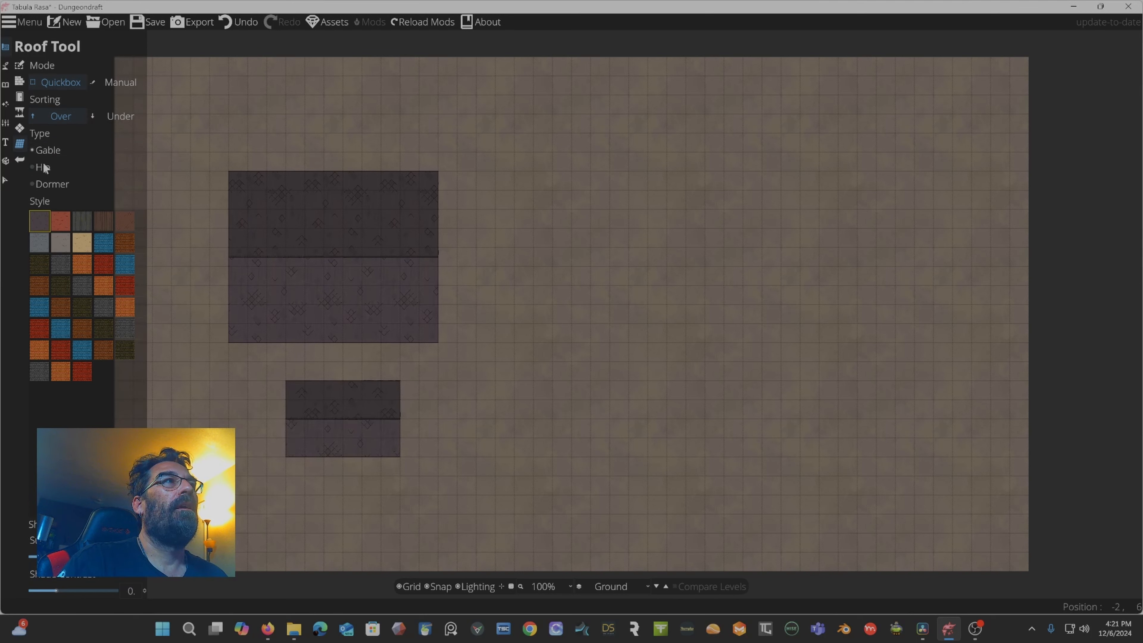
left_click_drag(545, 367, 538, 457)
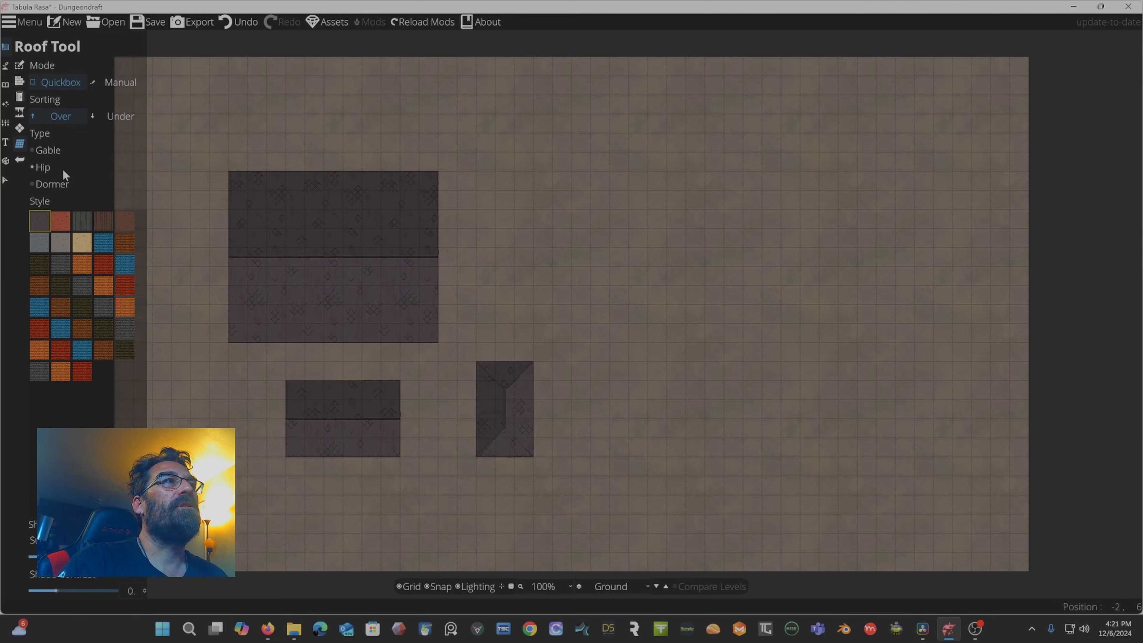
Switch to the Dormer type and drag out a large dormer roof above the hip roof.
left_click(62, 184)
left_click_drag(478, 191, 611, 347)
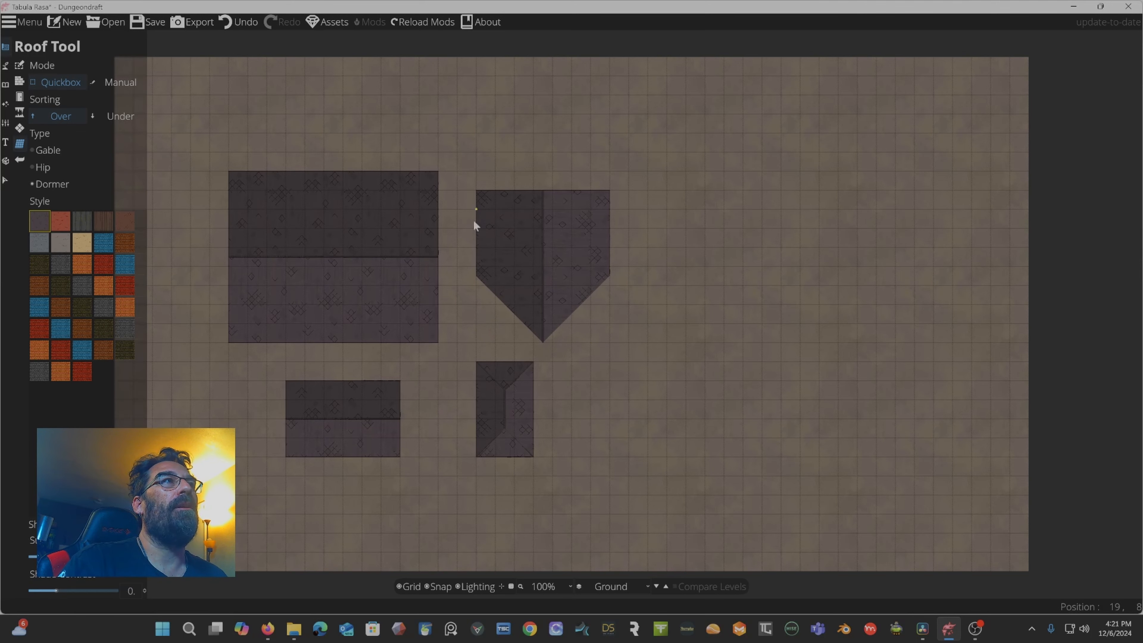
Pick the Flat Clay Red style and draw two dormer roofs, one inside the large dormer and one near the top edge.
left_click(59, 221)
left_click_drag(495, 228, 530, 277)
left_click_drag(514, 95, 626, 153)
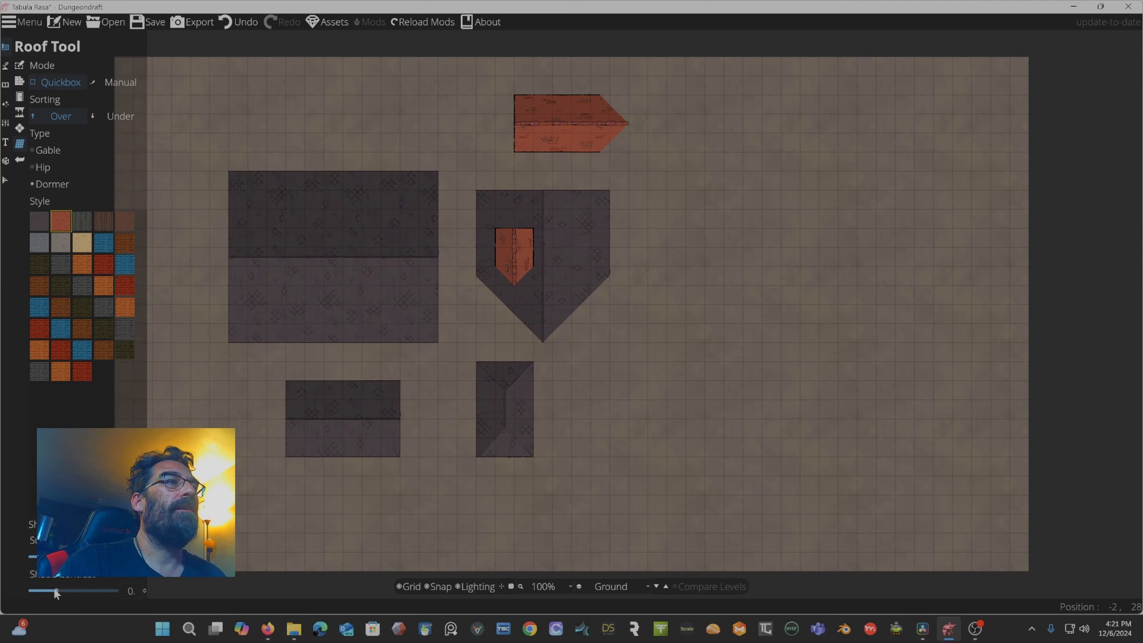
Set the shade slider to 0.4, pick the third roof style and drag out two more dormer roofs near the top edge.
mouse_move(52, 587)
left_mouse_down()
mouse_move(88, 589)
mouse_move(66, 588)
left_mouse_up()
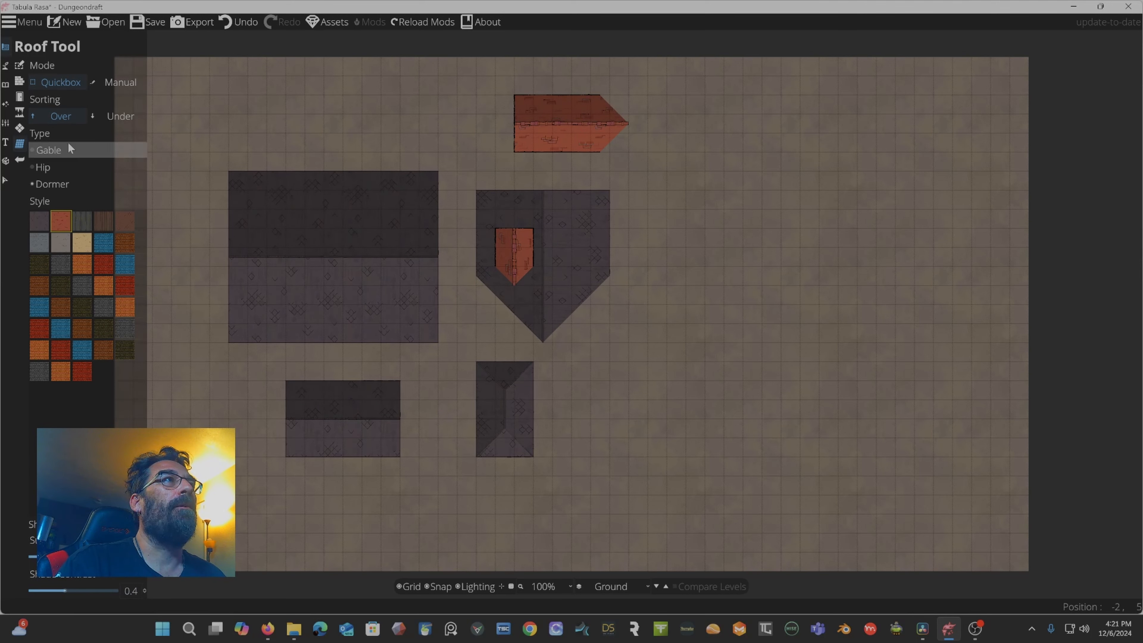
left_click(82, 221)
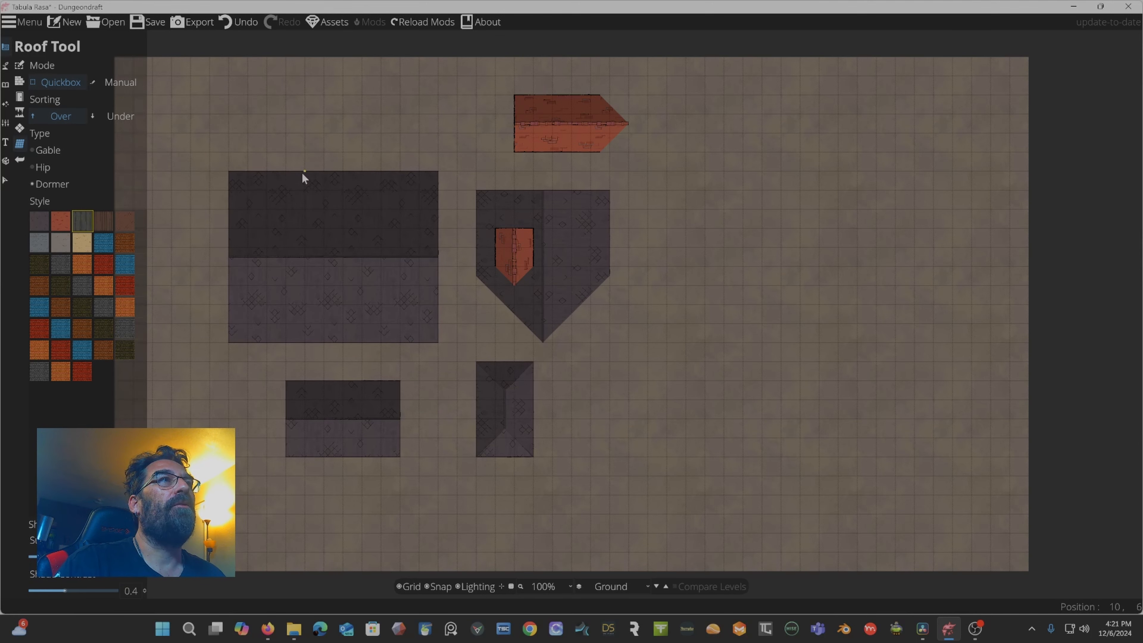
left_click_drag(247, 95, 359, 168)
left_click_drag(418, 96, 456, 169)
Open the Terrain Brush and set the brush size to 6.
mouse_move(9, 57)
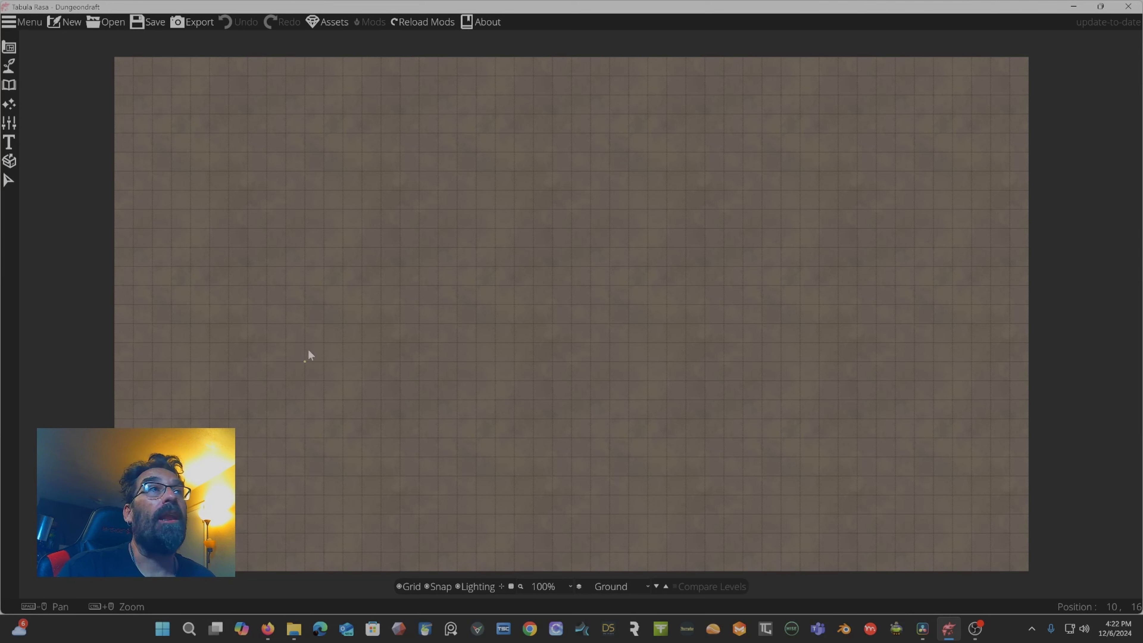
mouse_move(45, 243)
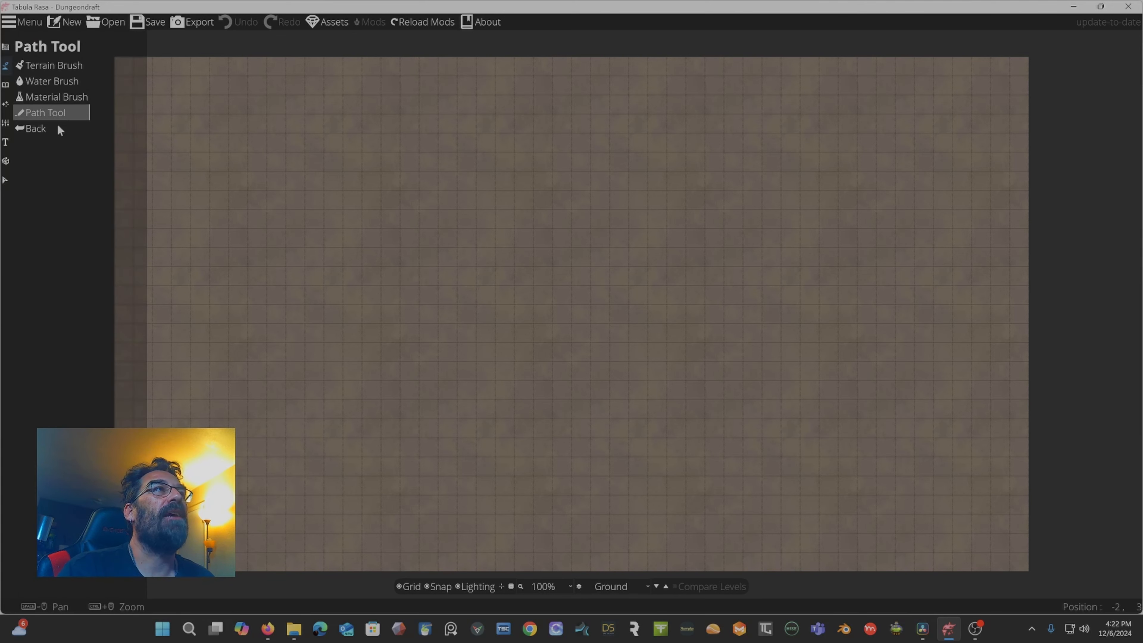
left_click(48, 67)
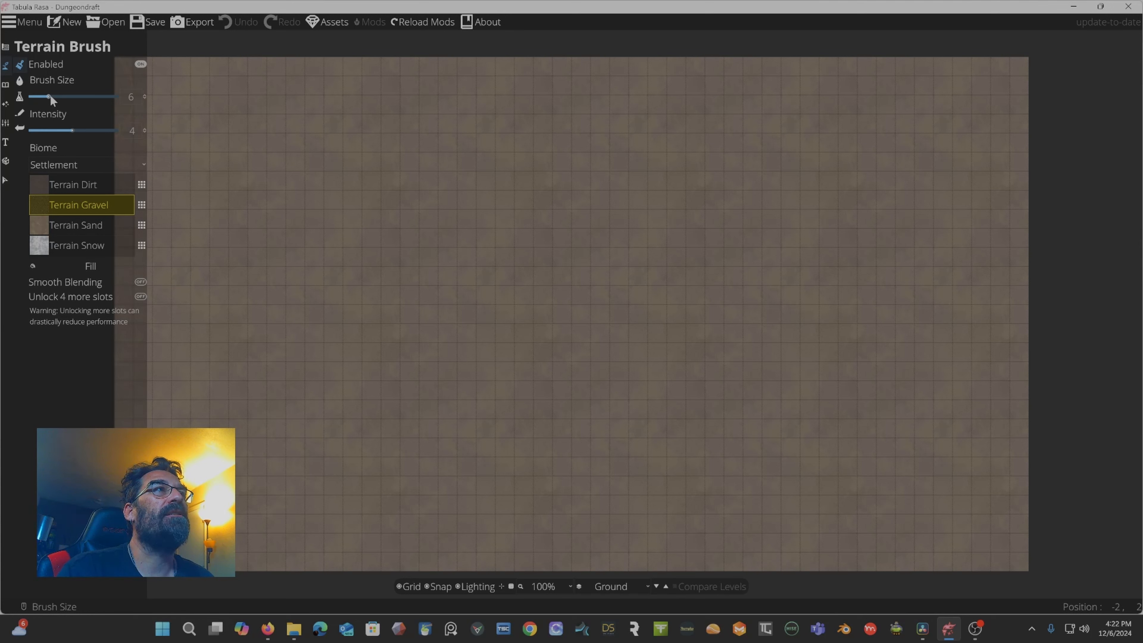
mouse_move(43, 97)
left_mouse_down()
mouse_move(78, 102)
mouse_move(59, 103)
left_mouse_up()
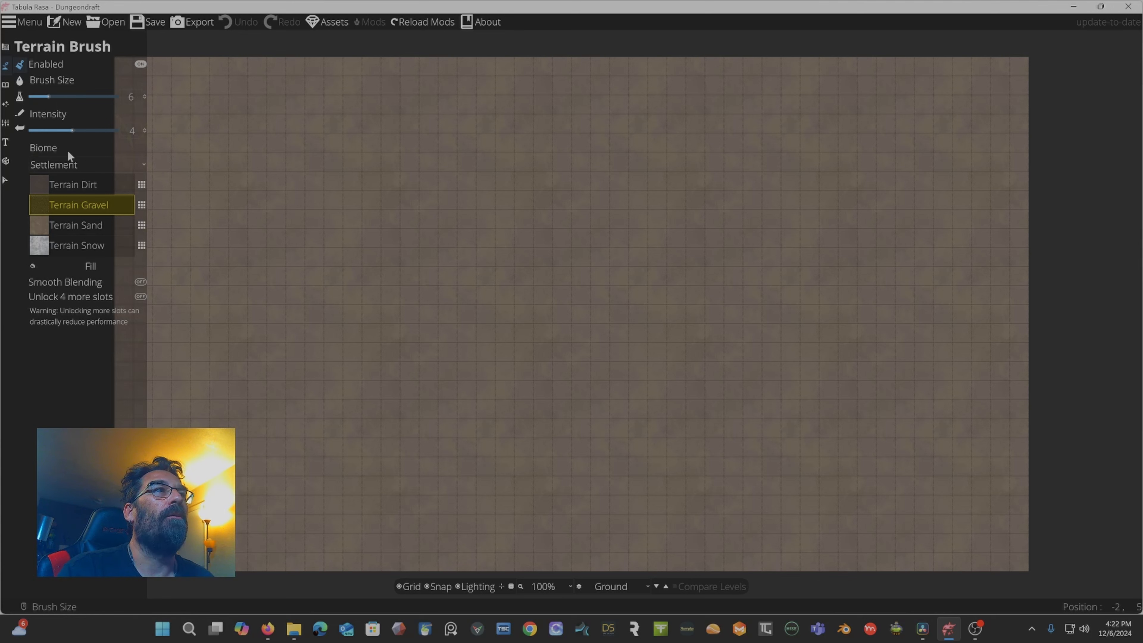
Switch the terrain biome to Rainforest and select each of its terrain slots in turn.
left_click(89, 162)
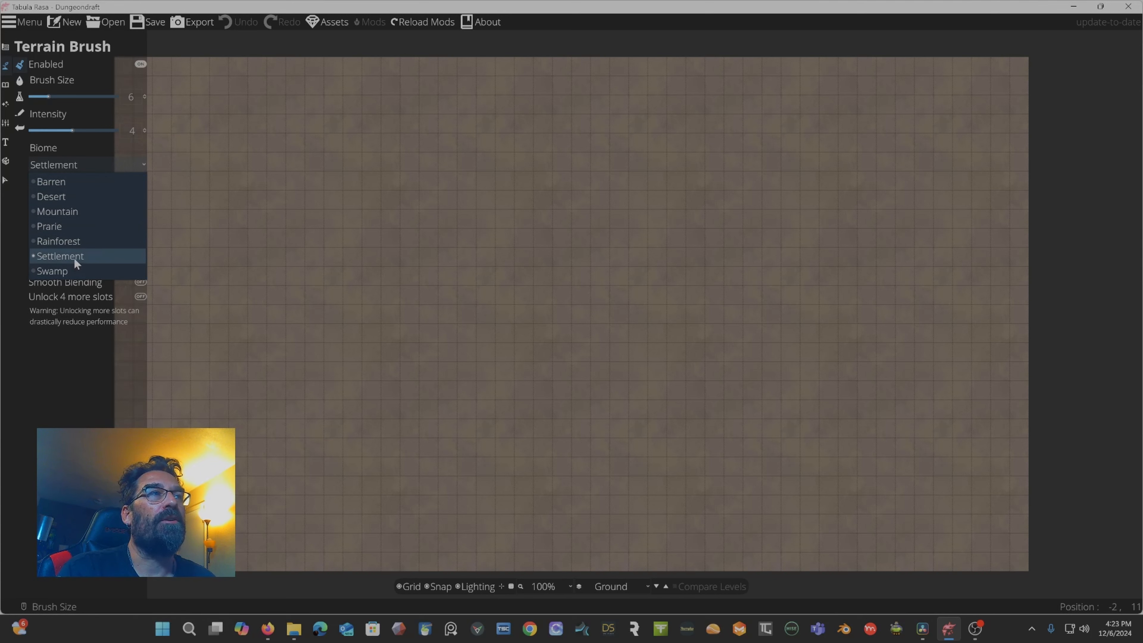
left_click(71, 241)
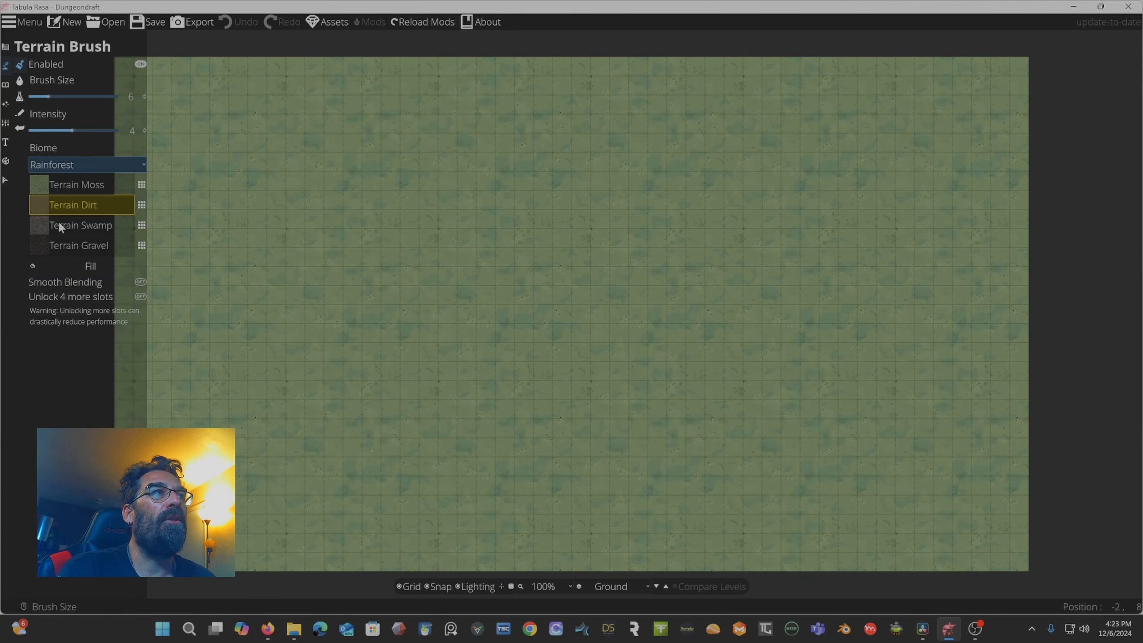
left_click(54, 188)
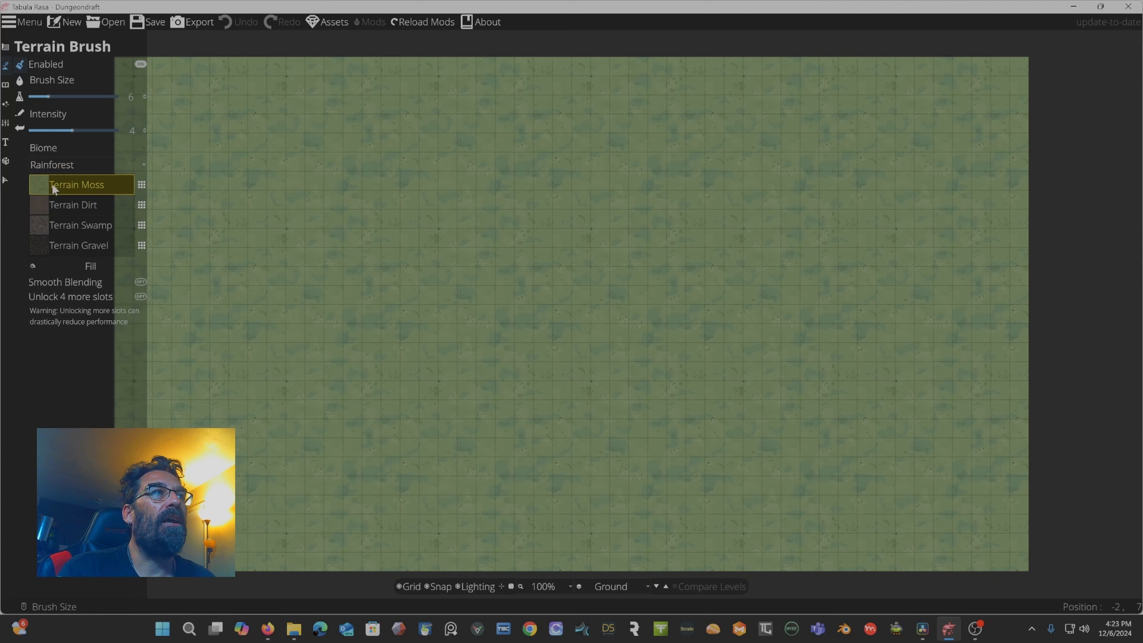
left_click(63, 207)
left_click(61, 227)
left_click(63, 245)
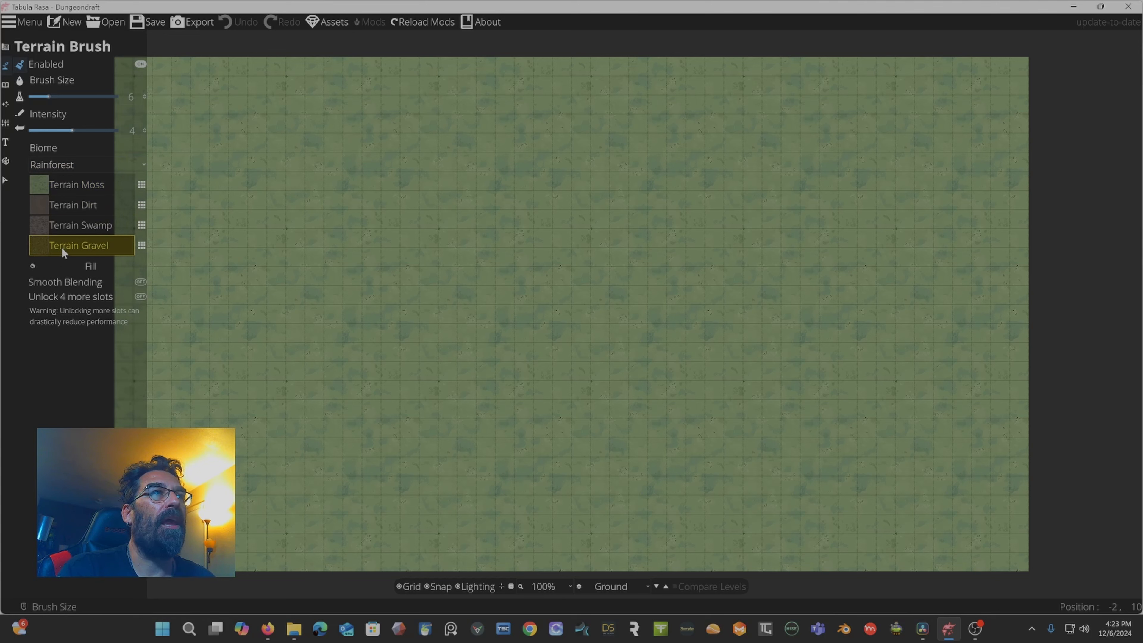
left_click(67, 224)
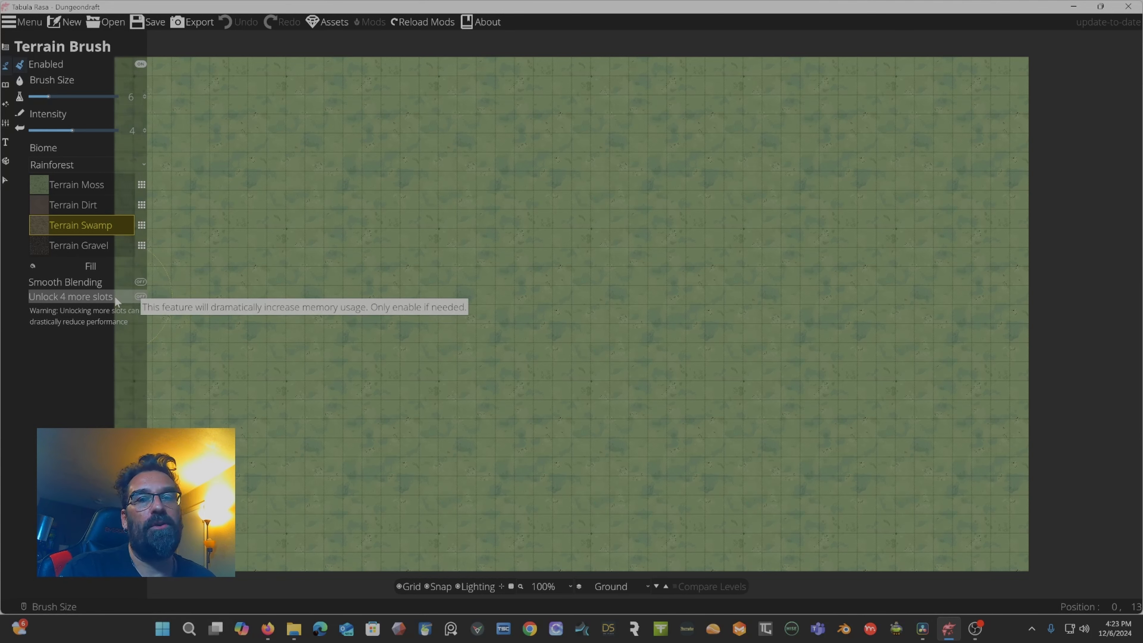
Try the Barren and Desert biomes before returning the biome to Settlement.
left_click(76, 162)
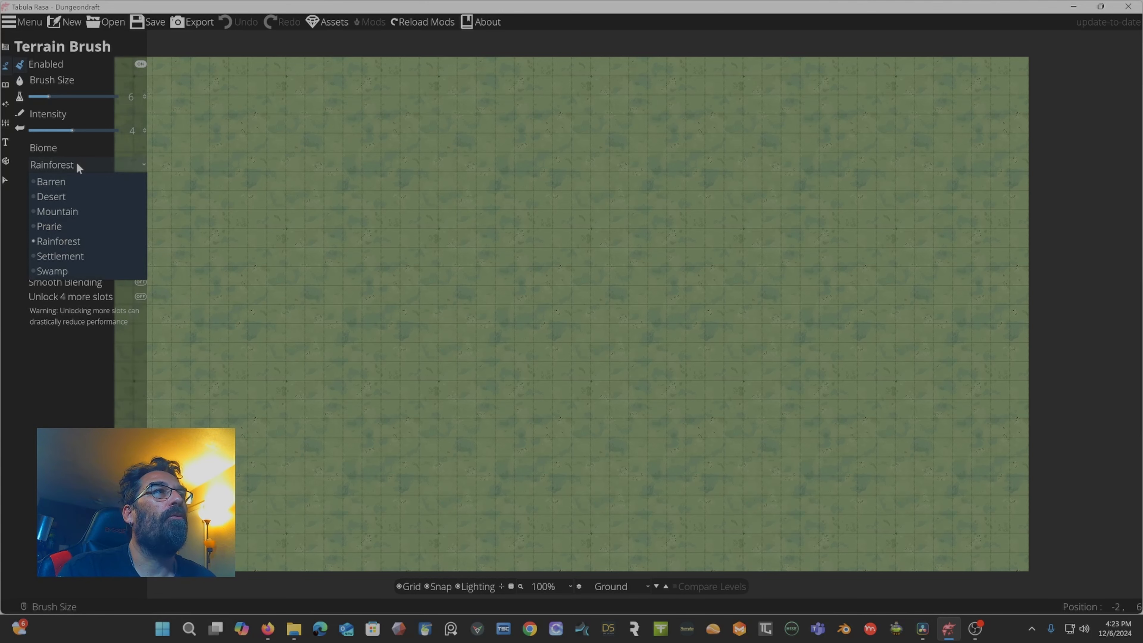
left_click(73, 181)
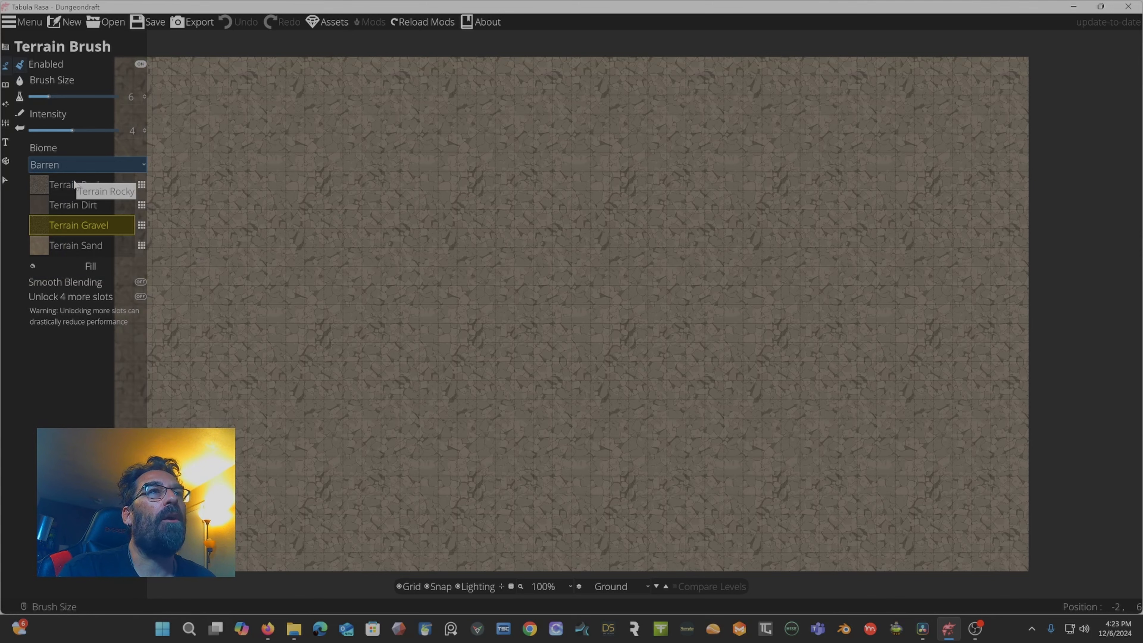
left_click(80, 167)
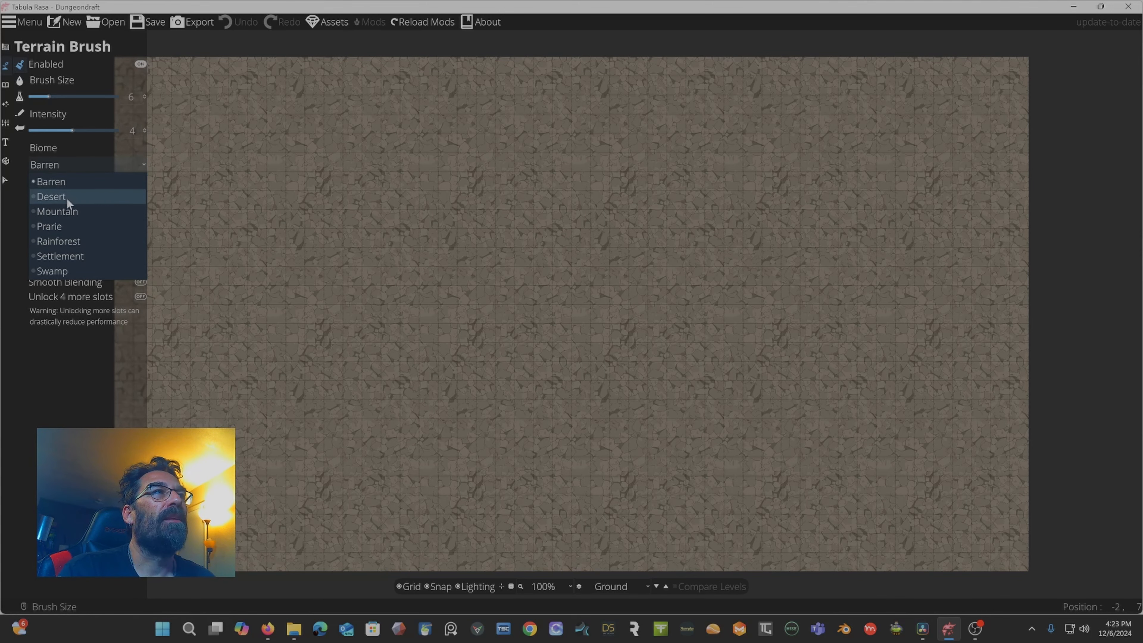
left_click(67, 198)
left_click(79, 165)
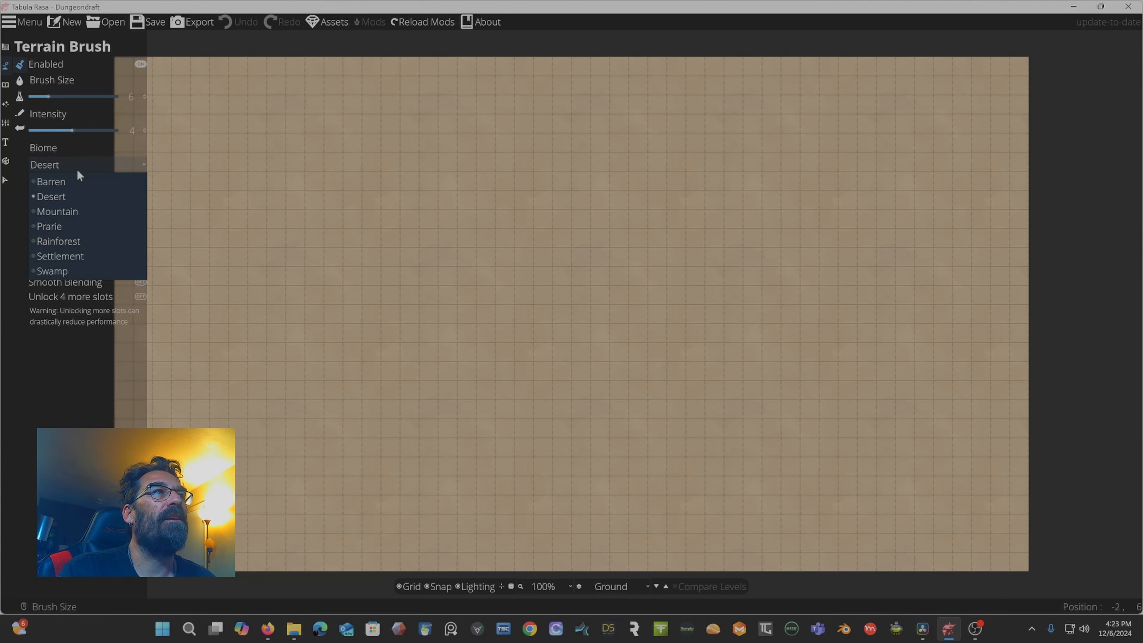
left_click(58, 256)
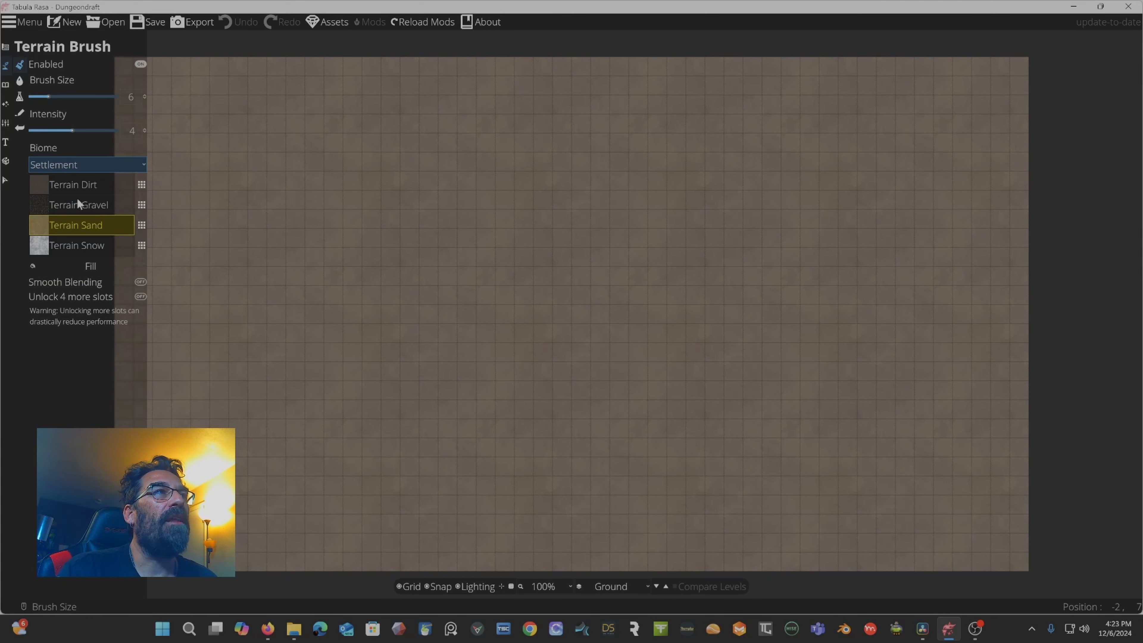
Paint a dab of Terrain Dirt and a Terrain Gravel stroke, then undo both.
left_click(65, 185)
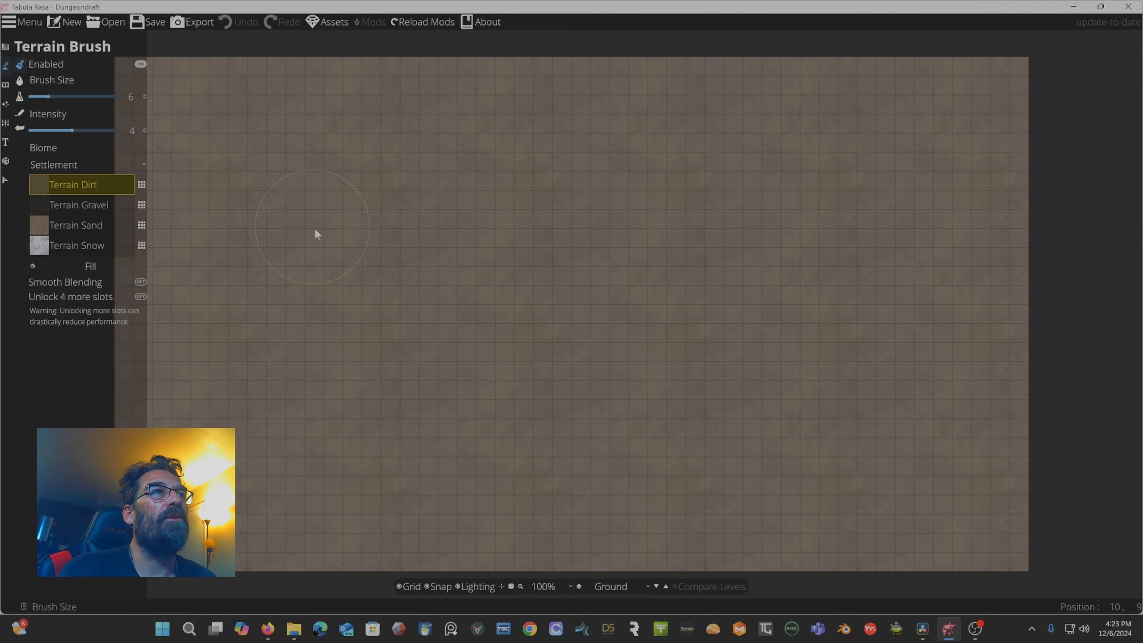
left_click(452, 262)
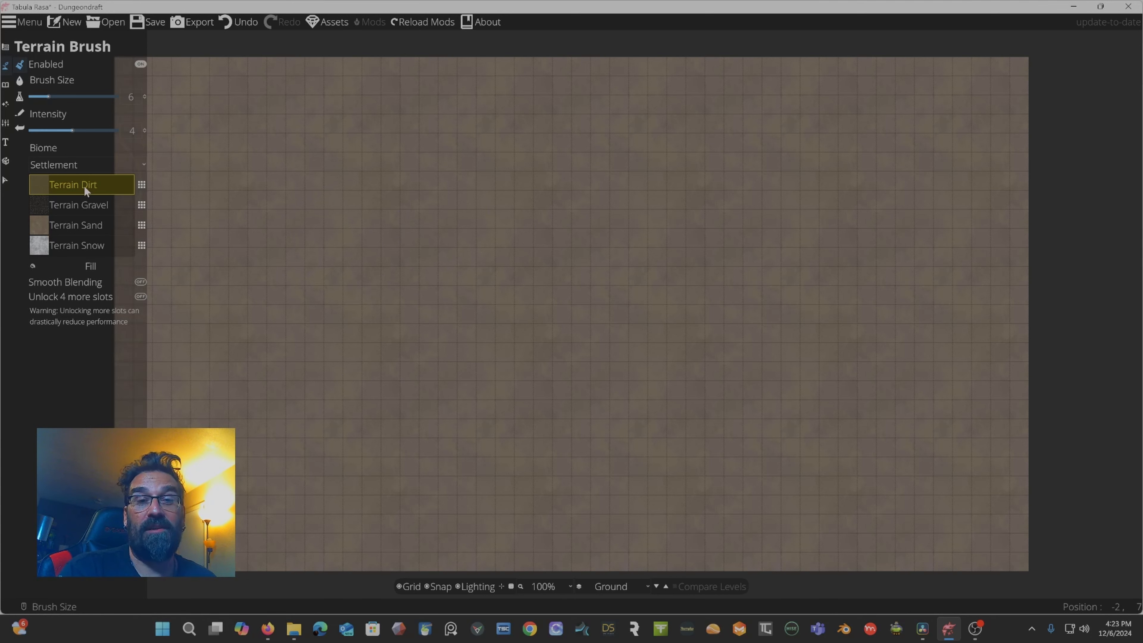
left_click(75, 207)
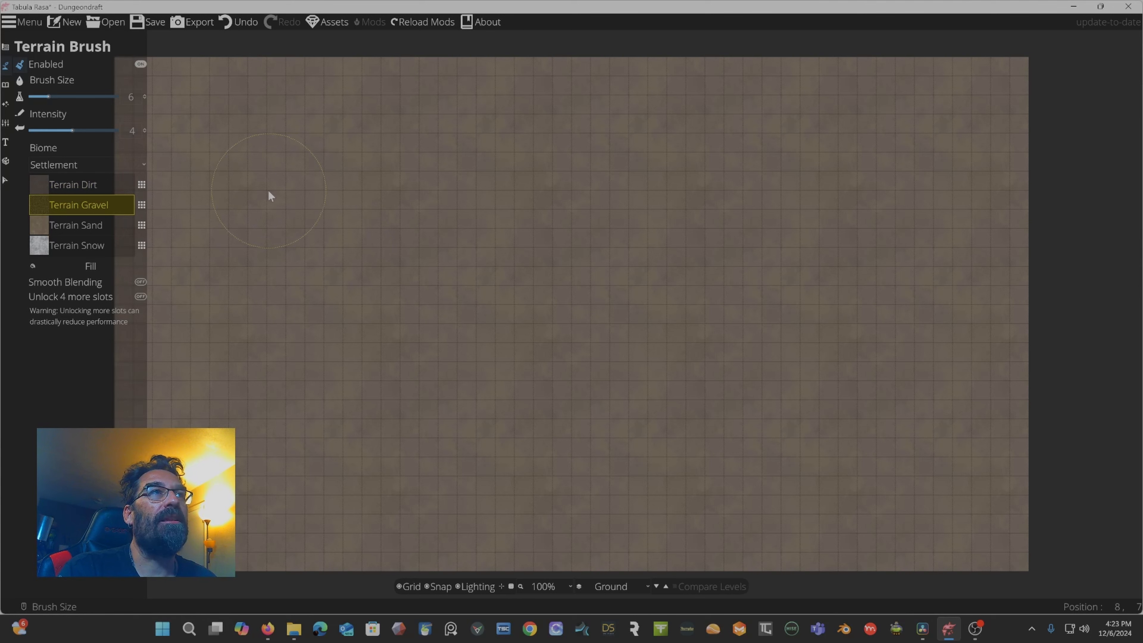
left_click_drag(281, 191, 356, 270)
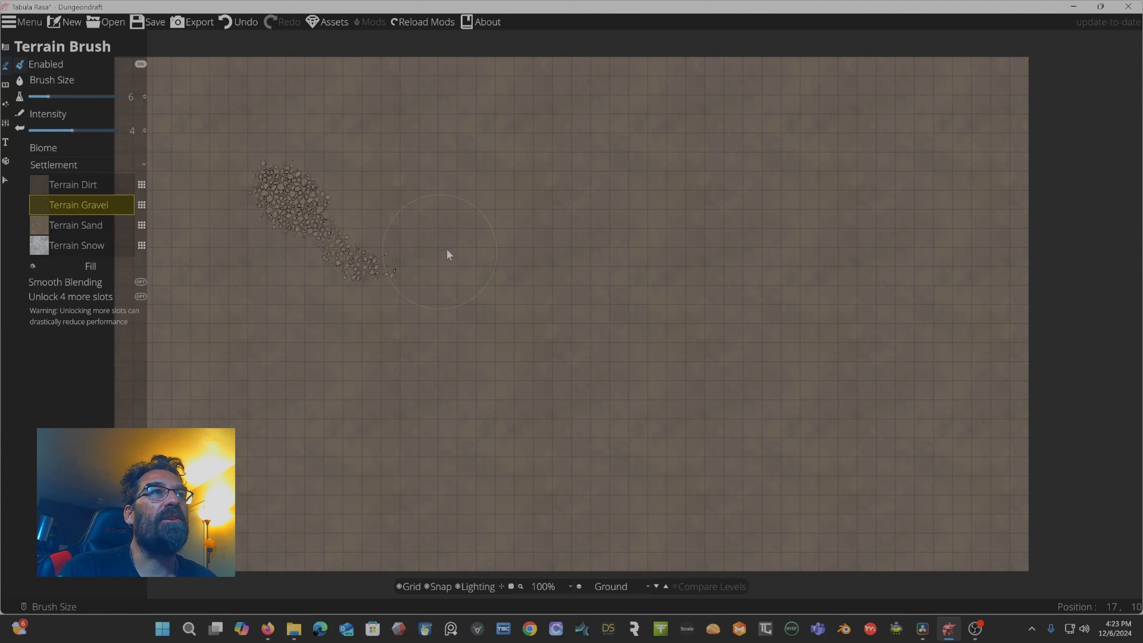
key("ctrl+z")
key("ctrl+z")
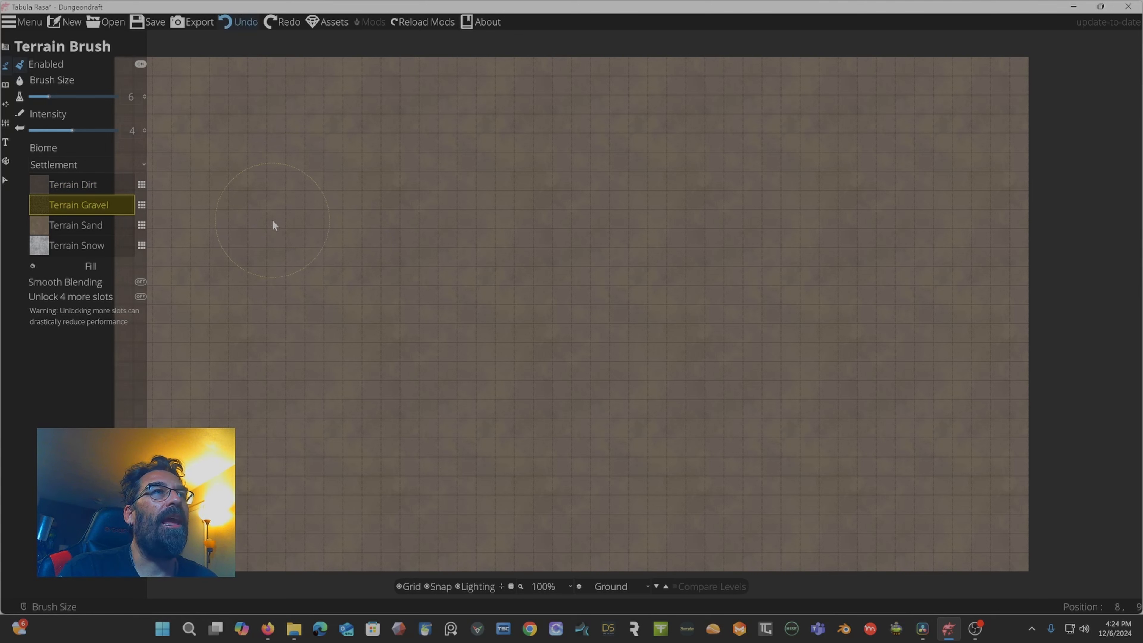
Select Terrain Sand and paint a long winding sand path across the upper part of the map.
left_click(77, 223)
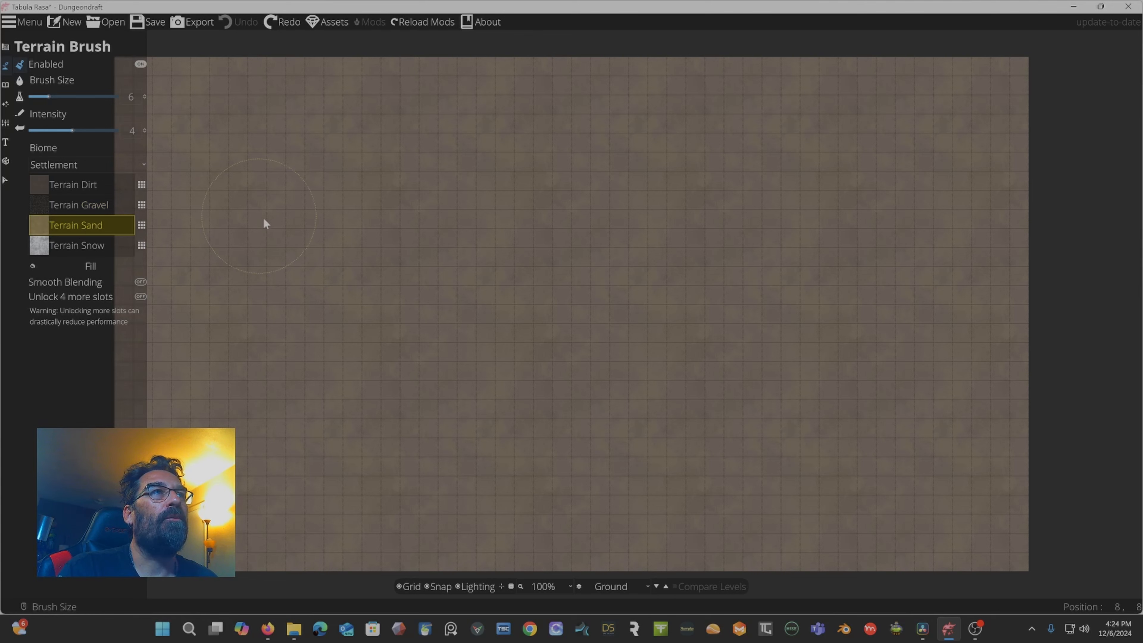
mouse_move(264, 220)
left_mouse_down()
mouse_move(321, 283)
mouse_move(377, 315)
mouse_move(468, 298)
mouse_move(550, 254)
mouse_move(668, 238)
mouse_move(469, 270)
left_mouse_up()
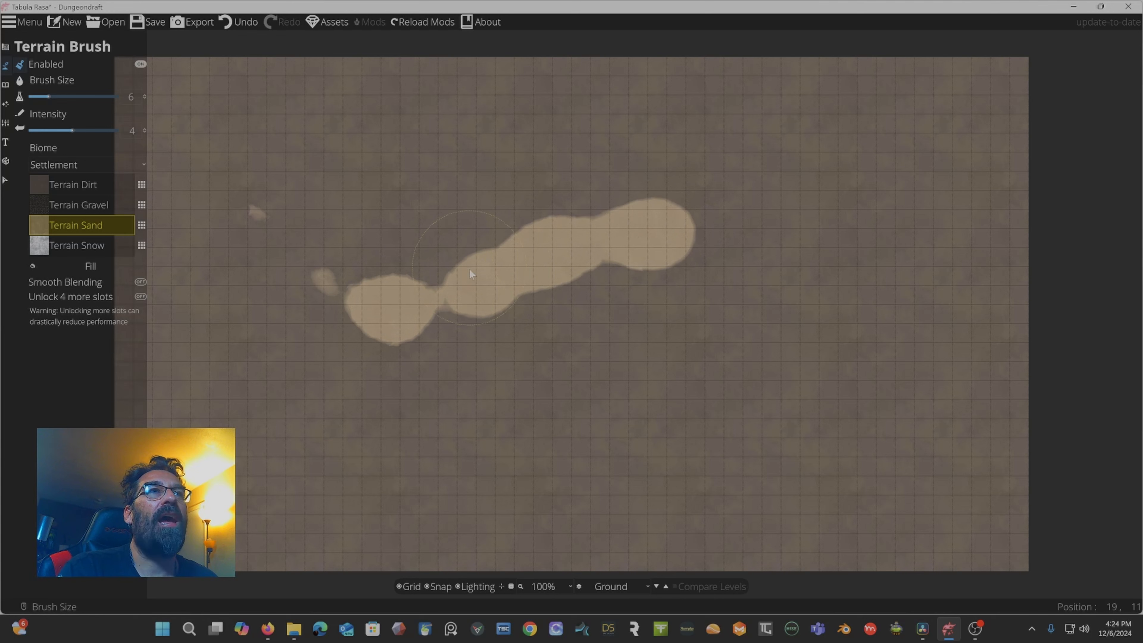
mouse_move(376, 288)
left_mouse_down()
mouse_move(337, 261)
mouse_move(347, 252)
mouse_move(282, 260)
mouse_move(272, 232)
left_mouse_up()
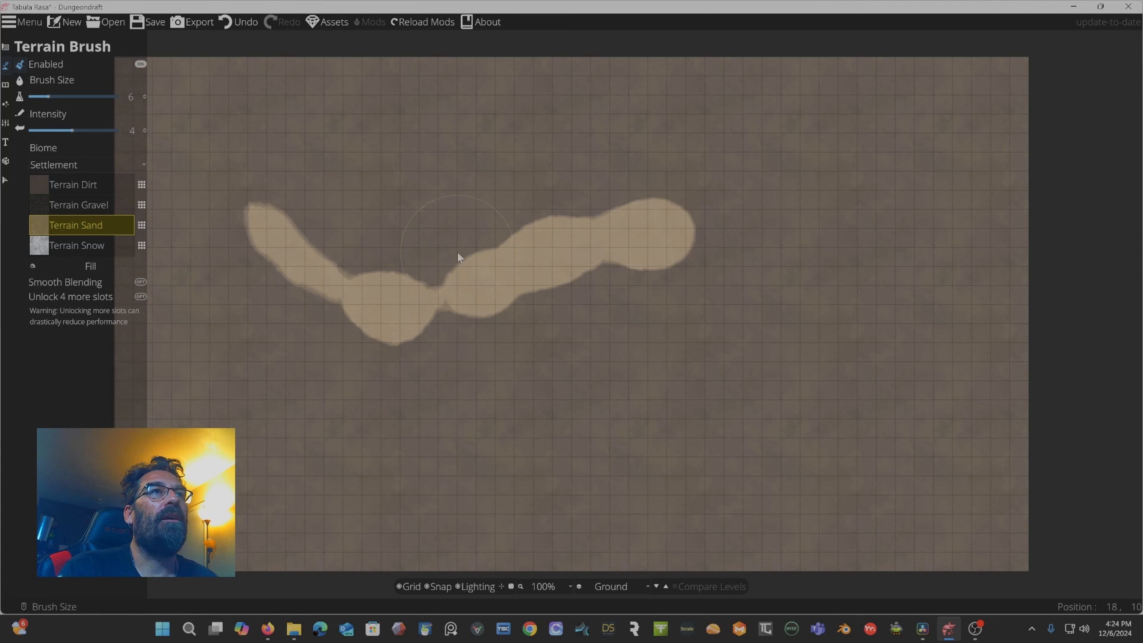
left_click_drag(628, 243, 794, 205)
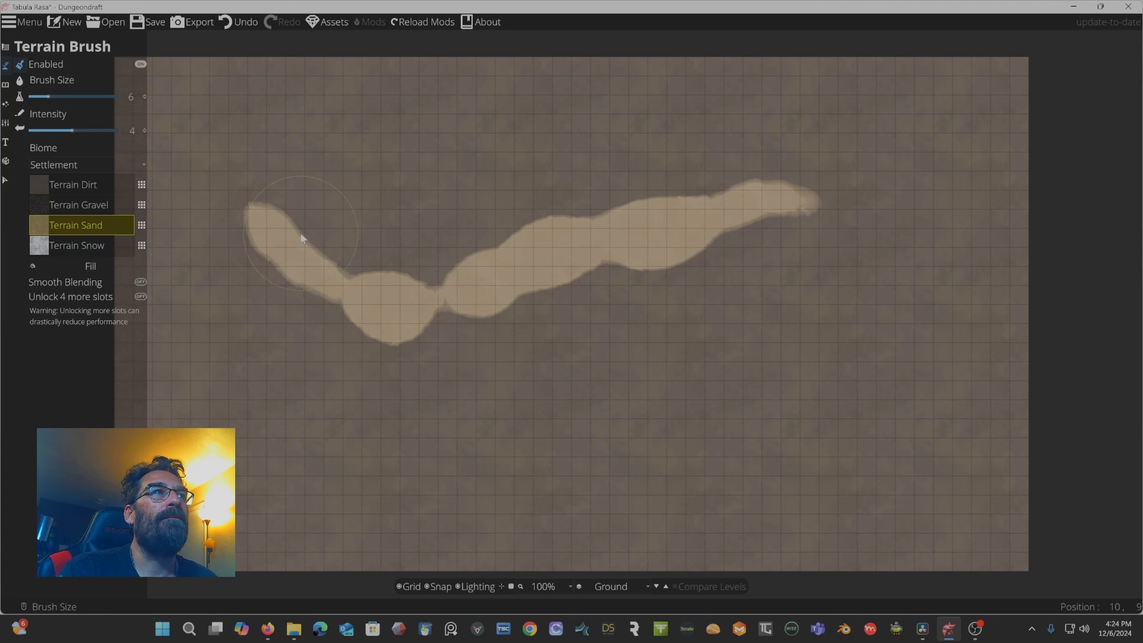
Select Terrain Snow and paint a snow stroke along the lower edge of the sand path.
left_click(87, 246)
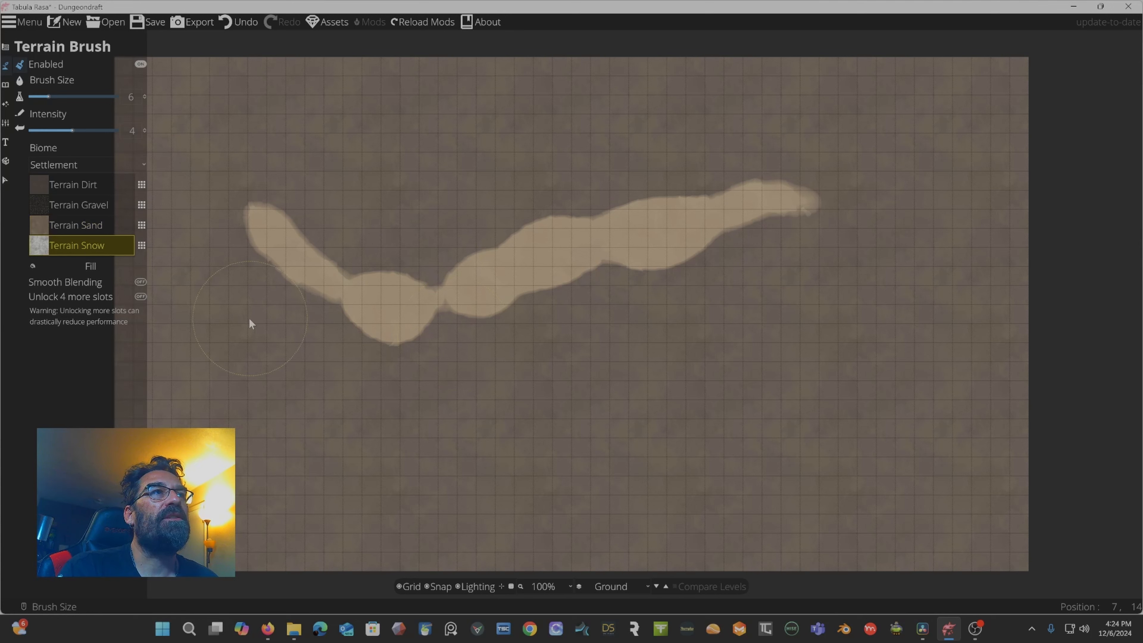
mouse_move(264, 284)
left_mouse_down()
mouse_move(345, 343)
mouse_move(420, 364)
mouse_move(408, 339)
mouse_move(478, 311)
mouse_move(451, 321)
mouse_move(436, 333)
mouse_move(573, 288)
mouse_move(549, 287)
mouse_move(672, 266)
left_mouse_up()
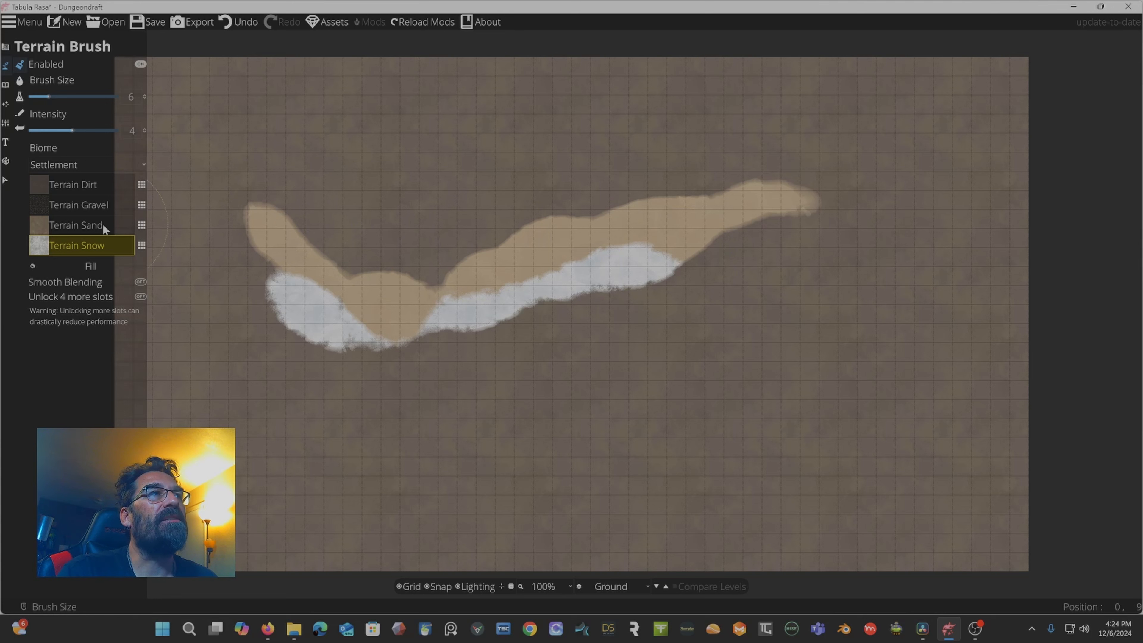
Select Terrain Gravel, set intensity to 1.8, and scatter gravel over the left end of the sand path.
left_click(69, 209)
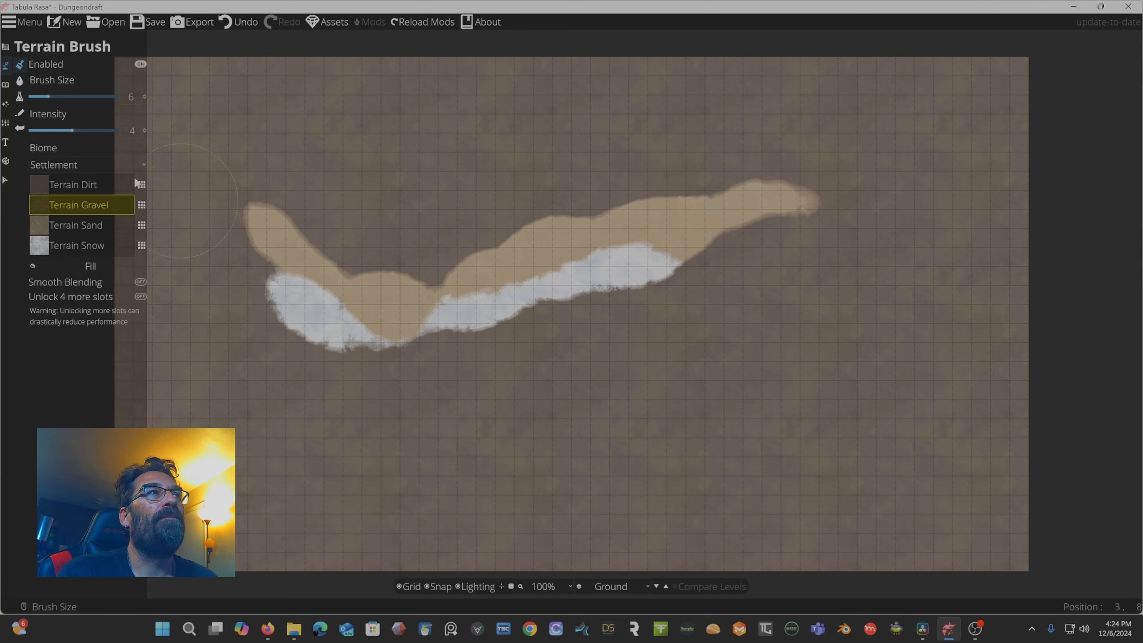
left_click_drag(72, 130, 58, 130)
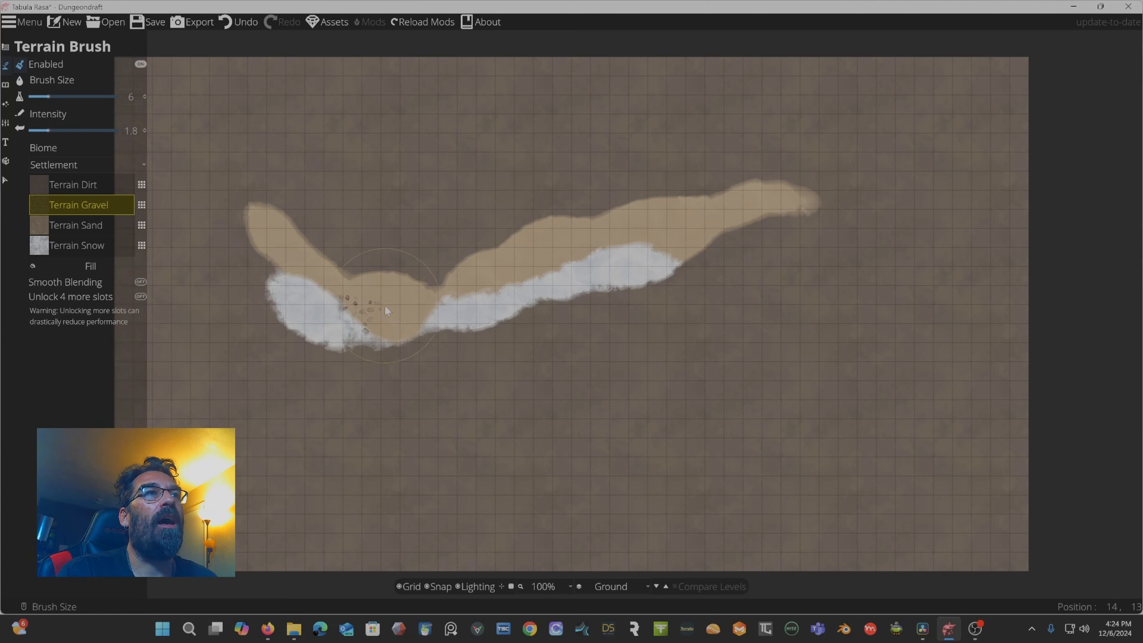
left_click_drag(384, 305, 370, 307)
left_click(289, 251)
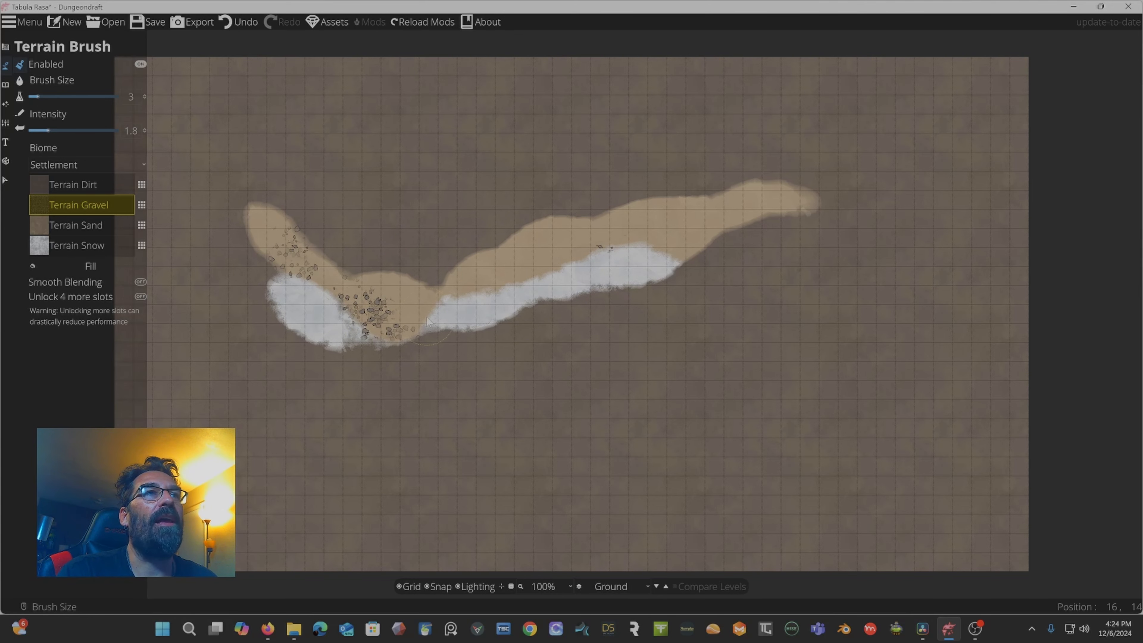
Fill the whole map with Terrain Sand, then undo the fill.
left_click(76, 225)
left_click(85, 266)
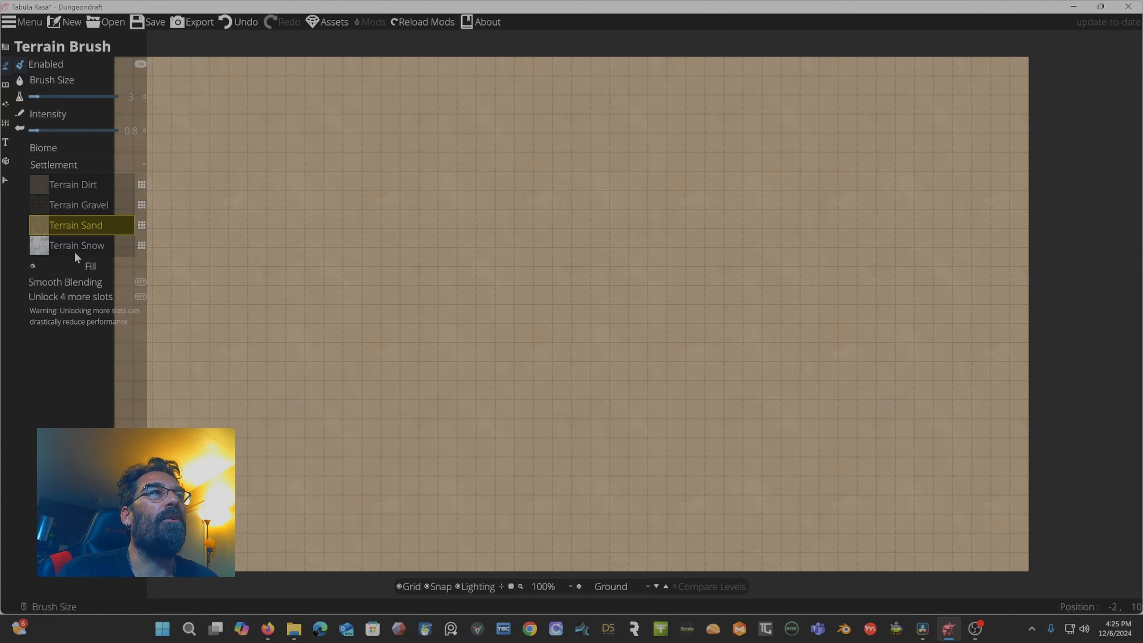
key("ctrl+z")
Fill the whole map with Terrain Gravel and then reset it to Terrain Dirt.
left_click(80, 203)
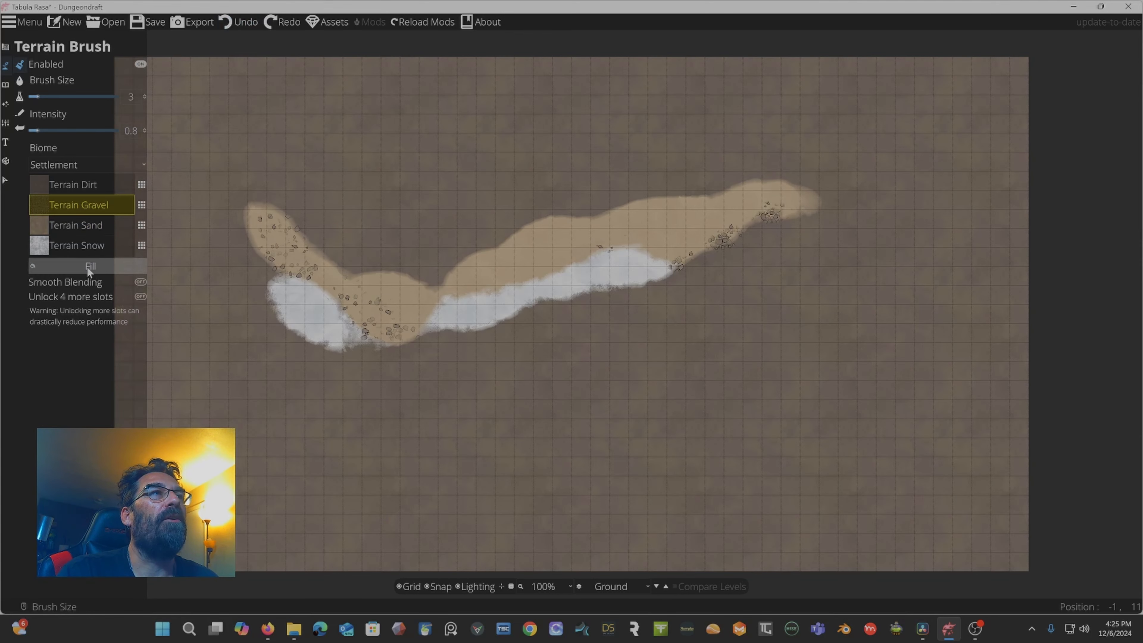
left_click(88, 266)
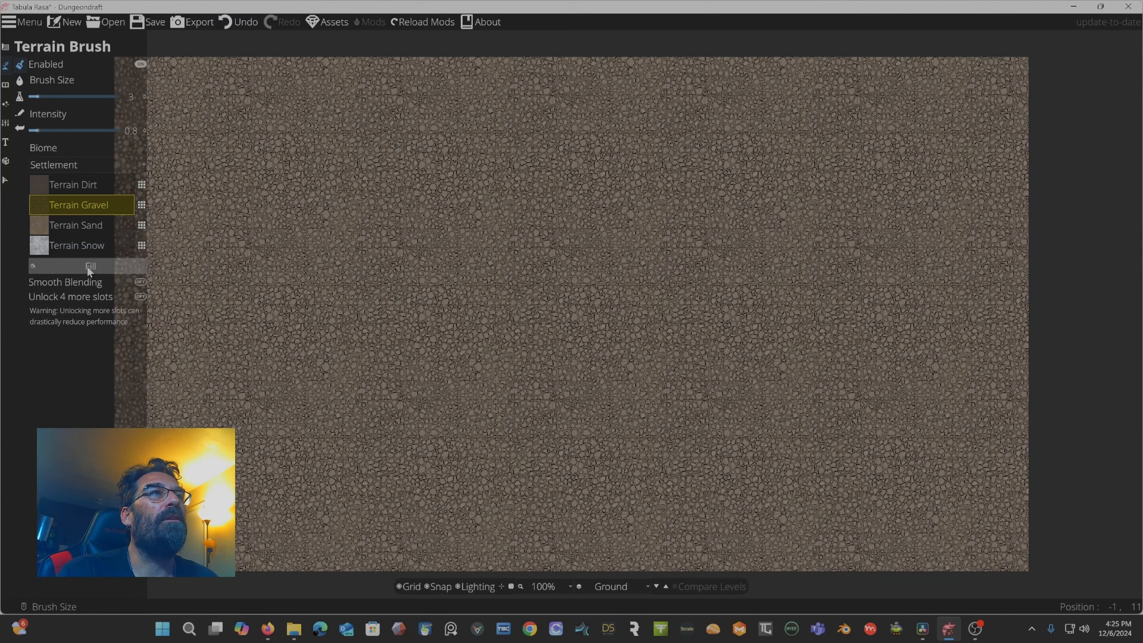
left_click(85, 184)
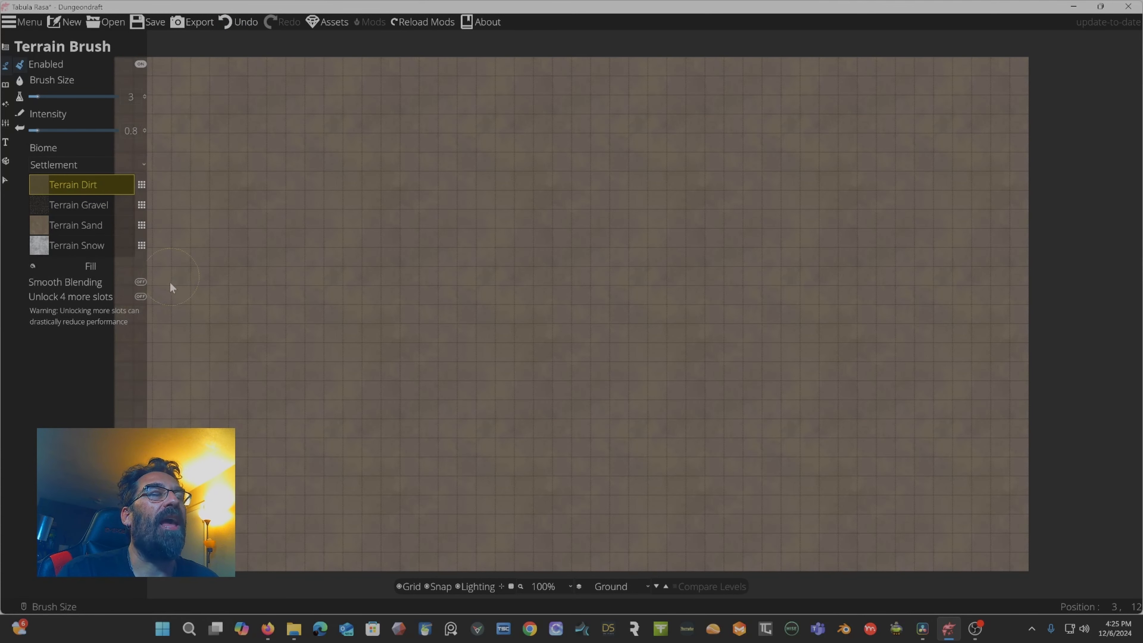
Select Terrain Sand, set brush size to 9, and paint a broad V-shaped sand path across the map.
left_click(83, 223)
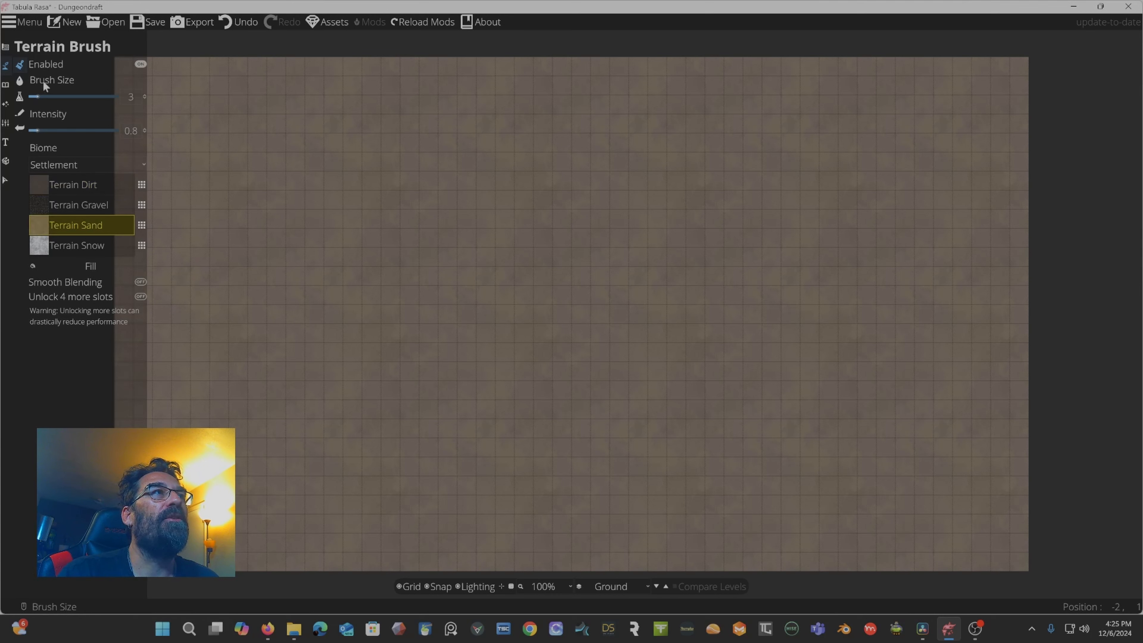
left_click(62, 96)
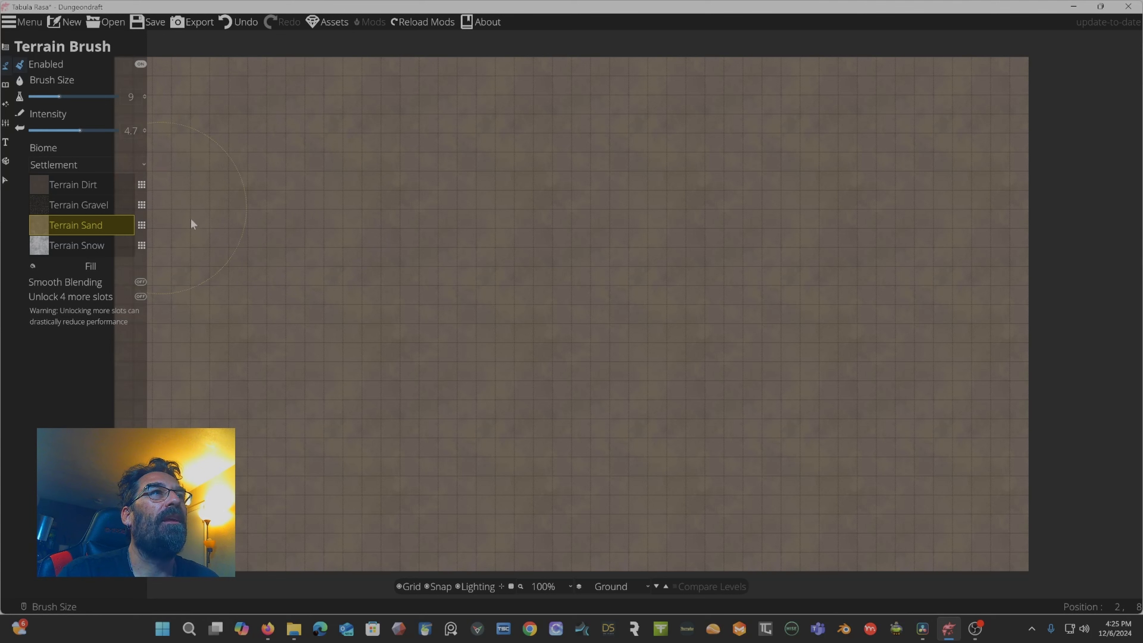
left_click(290, 249)
left_click(456, 342)
mouse_move(422, 332)
left_mouse_down()
mouse_move(367, 294)
mouse_move(488, 354)
mouse_move(530, 337)
mouse_move(584, 282)
mouse_move(721, 231)
mouse_move(660, 244)
left_mouse_up()
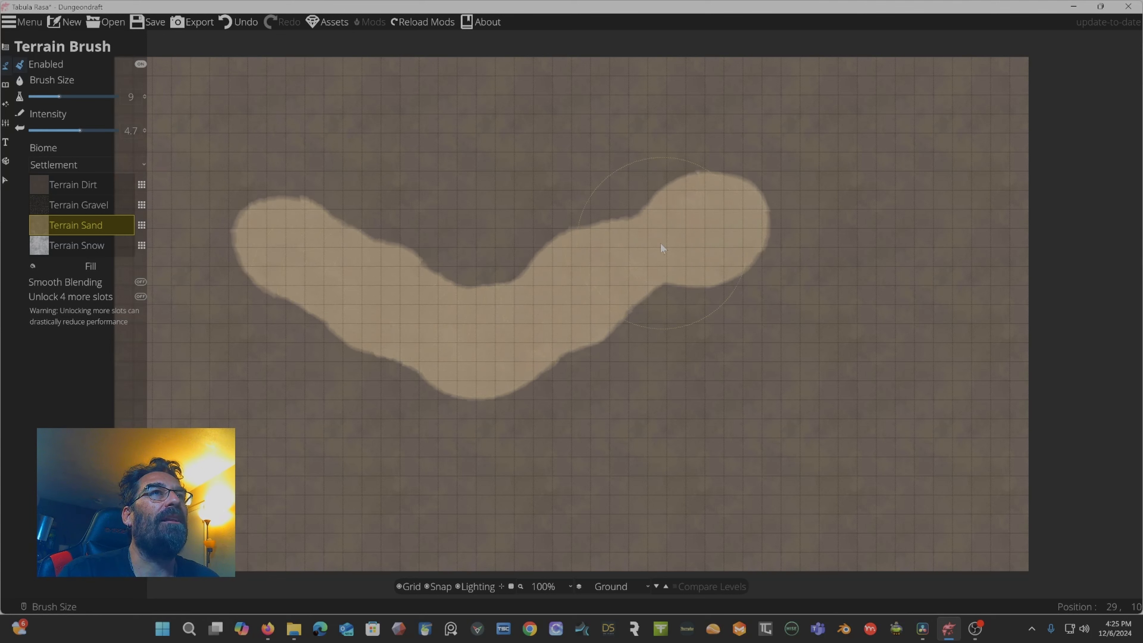
Enable Smooth Blending and paint a Terrain Gravel stroke along the upper edge of the sand path.
left_click(91, 288)
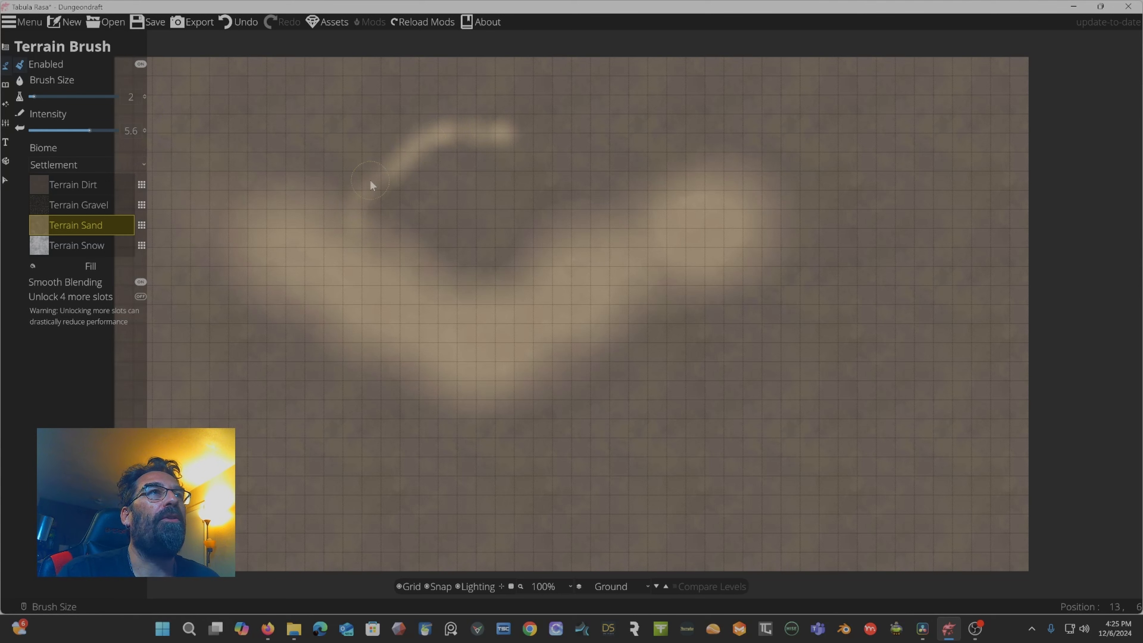
left_click(58, 205)
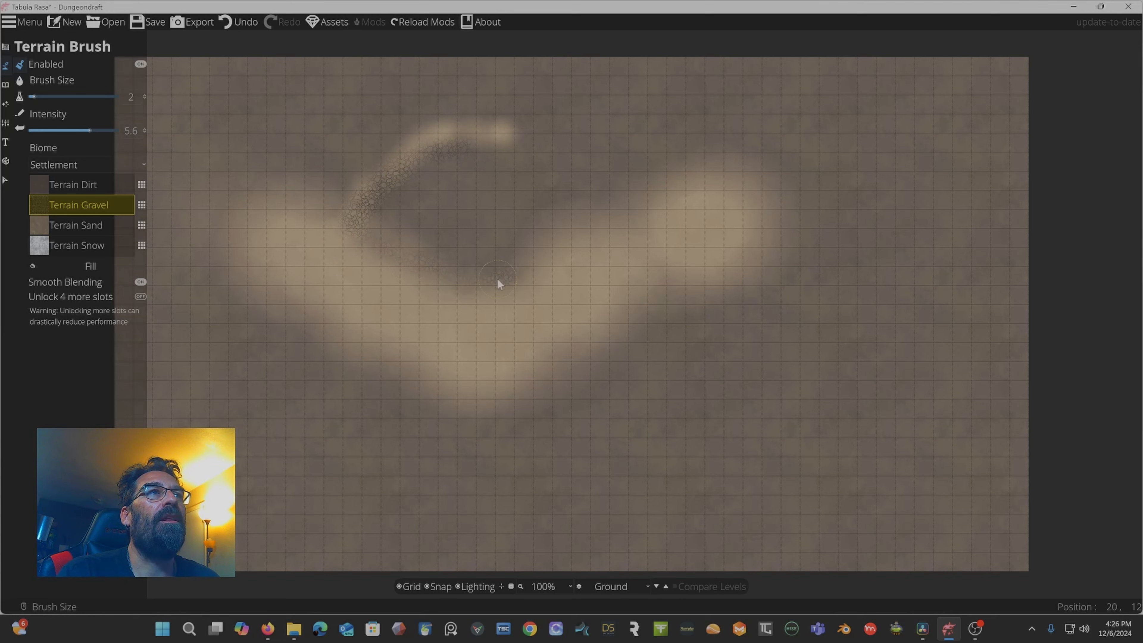
mouse_move(497, 278)
left_mouse_down()
mouse_move(348, 210)
mouse_move(249, 206)
mouse_move(483, 225)
mouse_move(527, 271)
mouse_move(588, 233)
mouse_move(513, 253)
mouse_move(588, 217)
mouse_move(562, 207)
mouse_move(608, 189)
mouse_move(579, 230)
mouse_move(485, 263)
mouse_move(572, 195)
mouse_move(461, 241)
mouse_move(467, 215)
mouse_move(617, 171)
left_mouse_up()
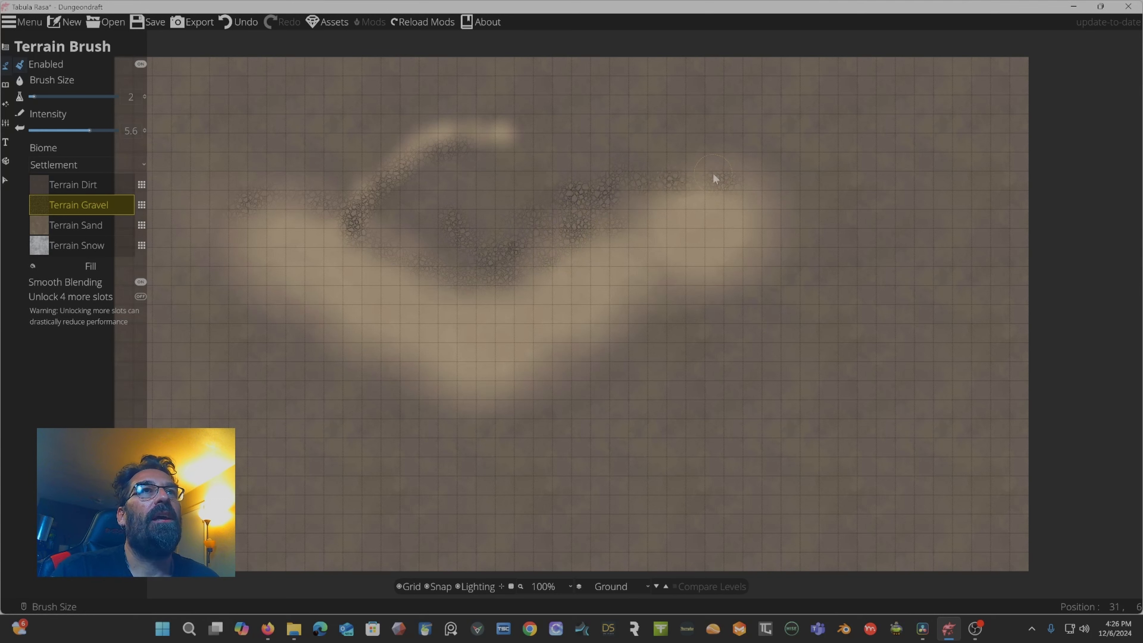
left_click_drag(714, 174, 727, 171)
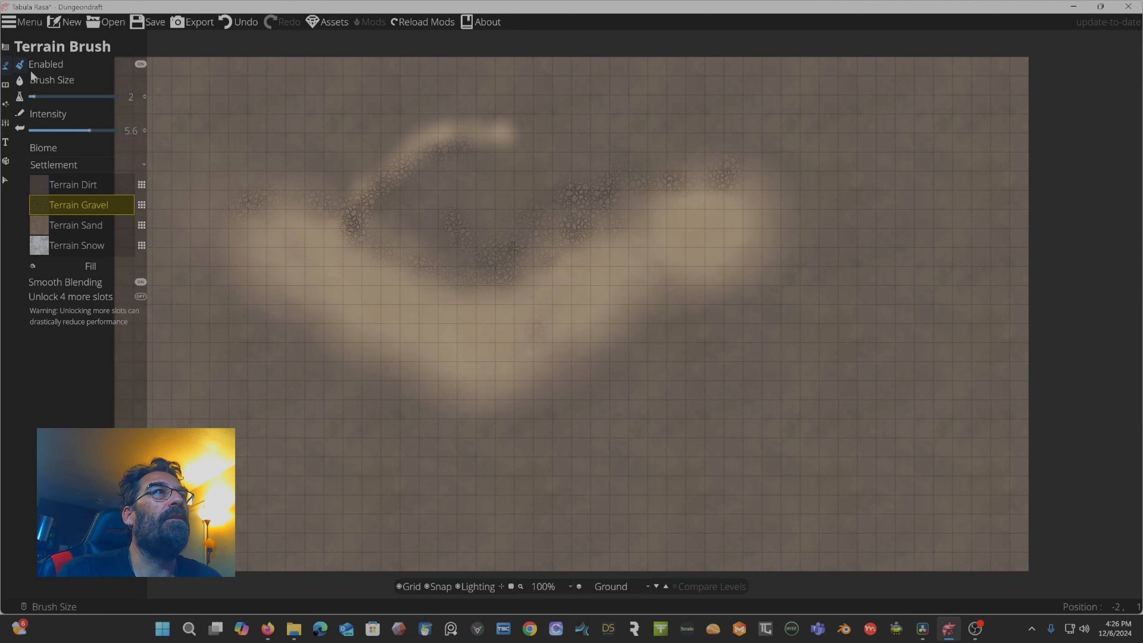
Set brush size to 12 and intensity to 1.4, then paint a broad gravel stroke over the path's lower part.
left_click_drag(41, 92, 71, 94)
left_click_drag(44, 131, 46, 131)
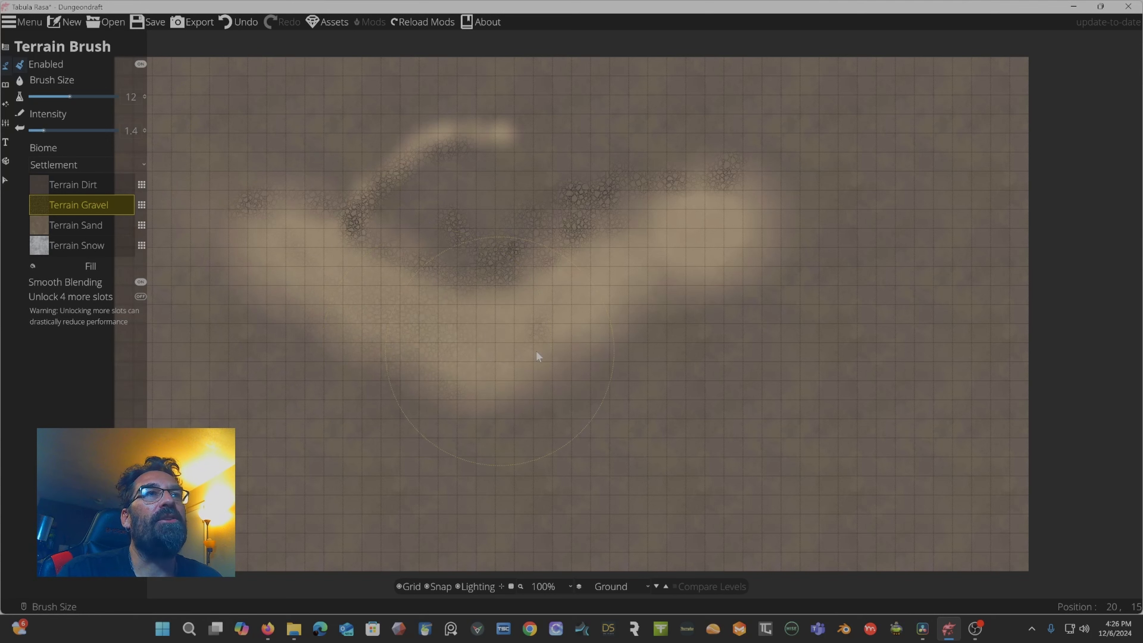
mouse_move(536, 311)
left_mouse_down()
mouse_move(608, 251)
mouse_move(655, 239)
left_mouse_up()
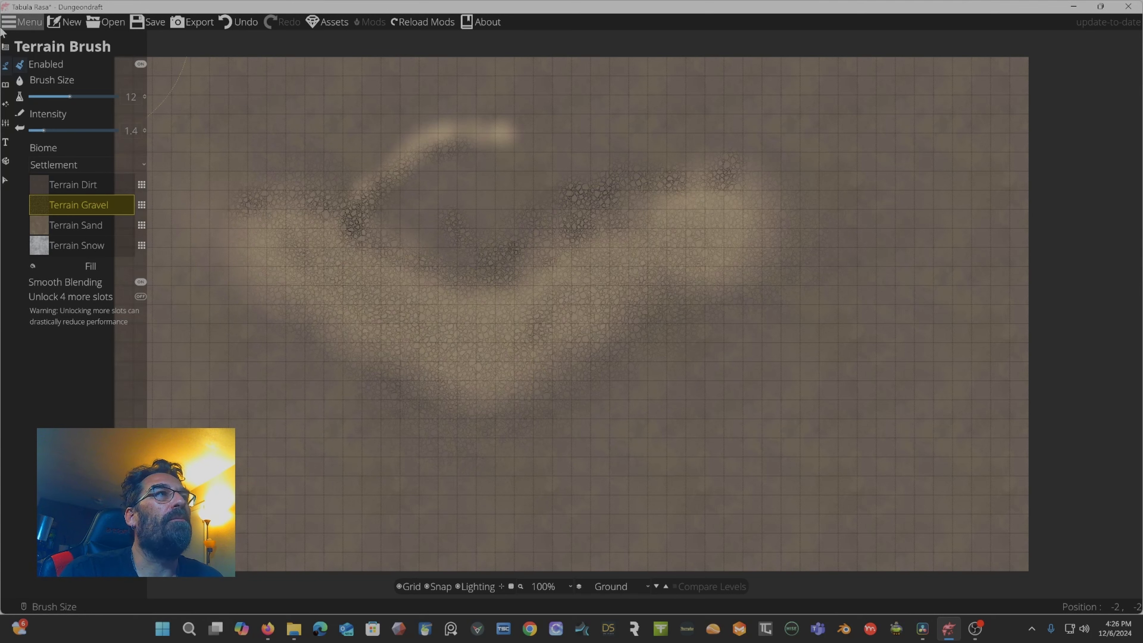
Select Terrain Sand and unlock 4 more terrain slots.
left_click(45, 230)
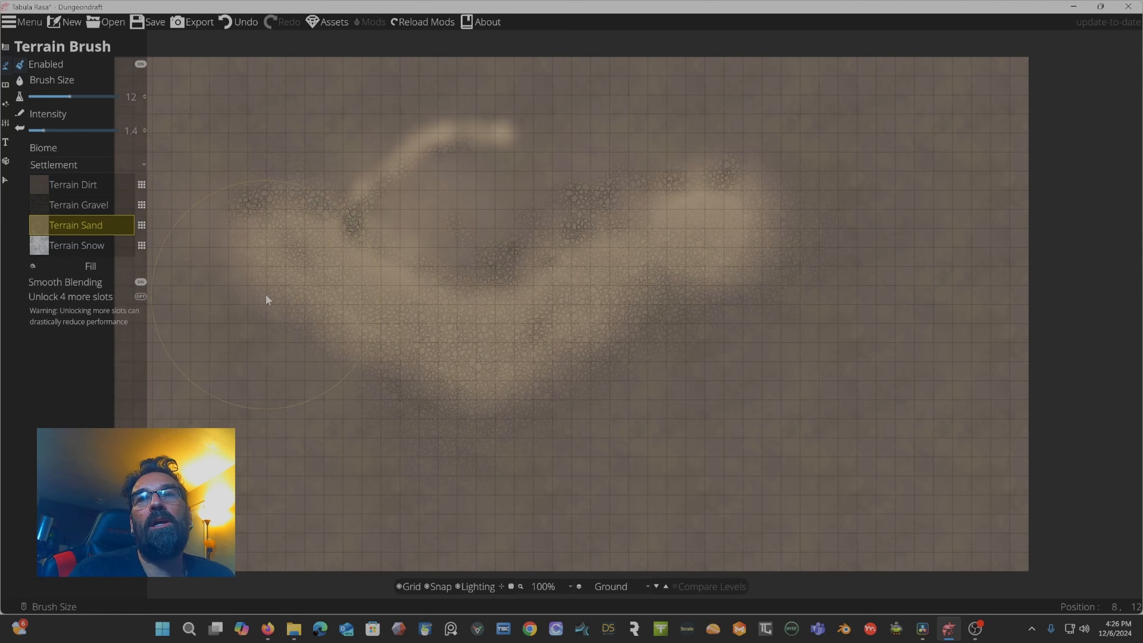
left_click(140, 297)
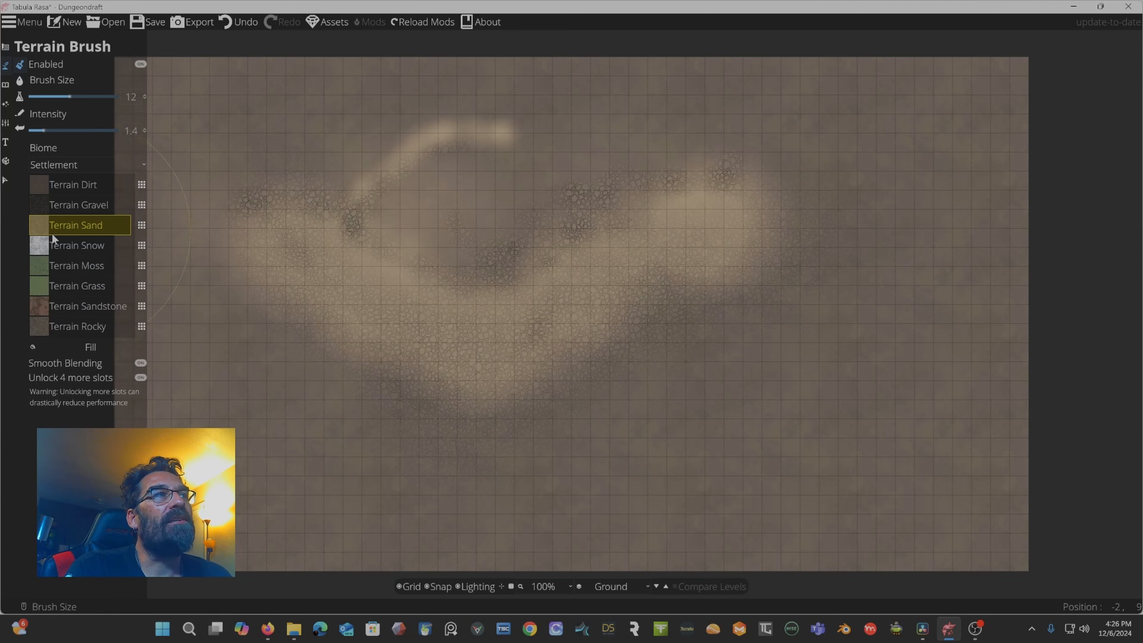
Select Terrain Moss and set the brush size to 2 and the intensity to 2.4.
left_click(36, 268)
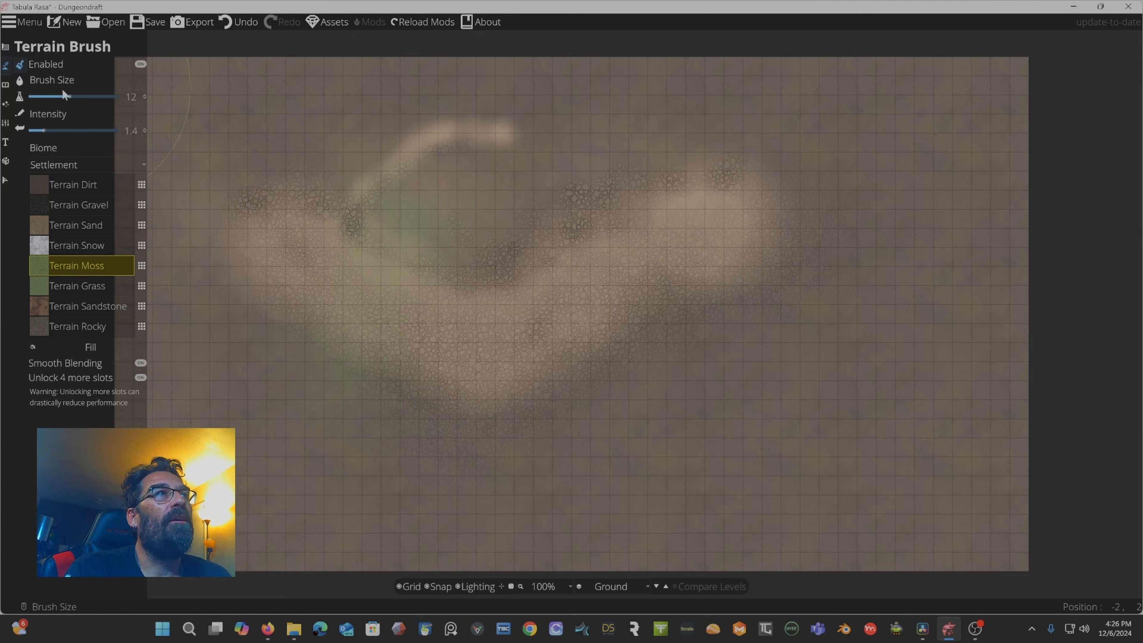
mouse_move(63, 93)
left_mouse_down()
mouse_move(45, 96)
mouse_move(63, 131)
left_mouse_up()
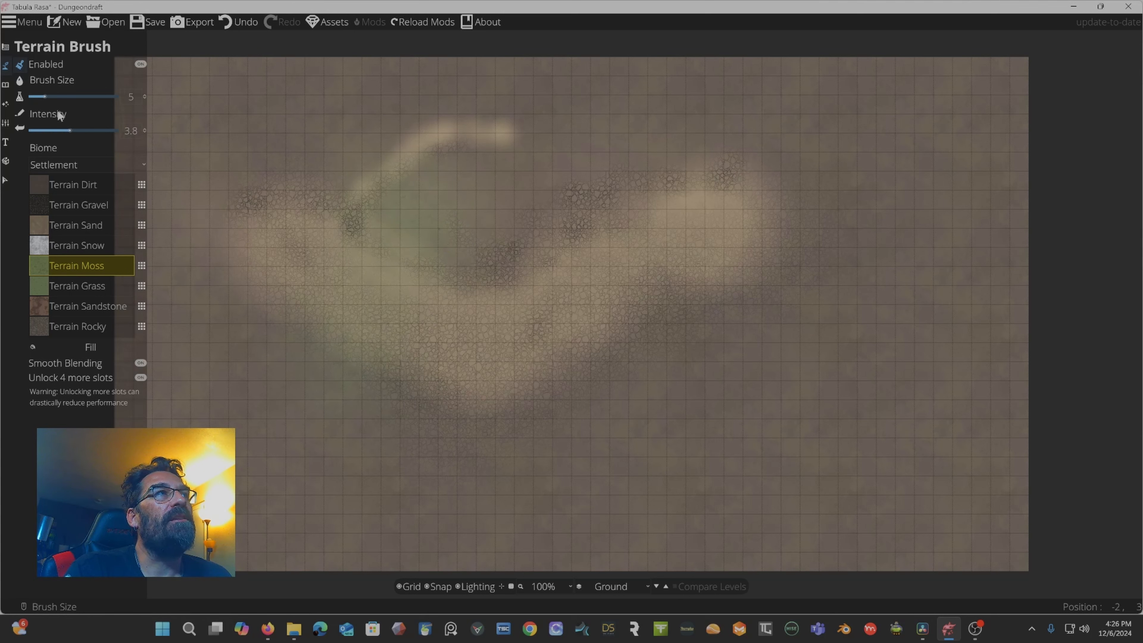
left_click(38, 96)
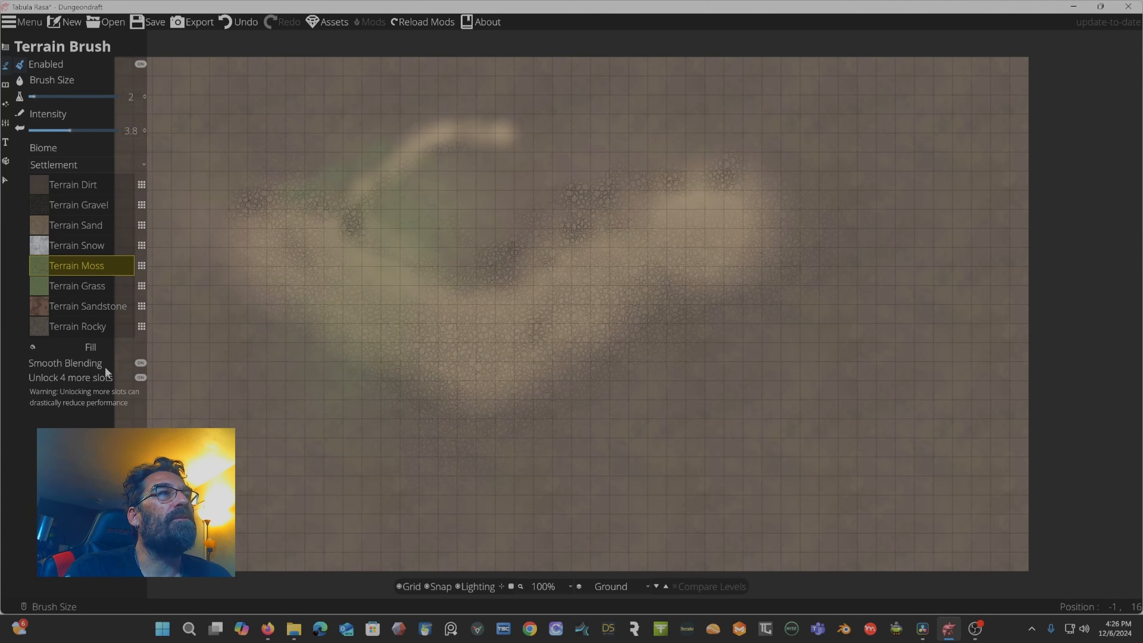
left_click(137, 364)
left_click(137, 363)
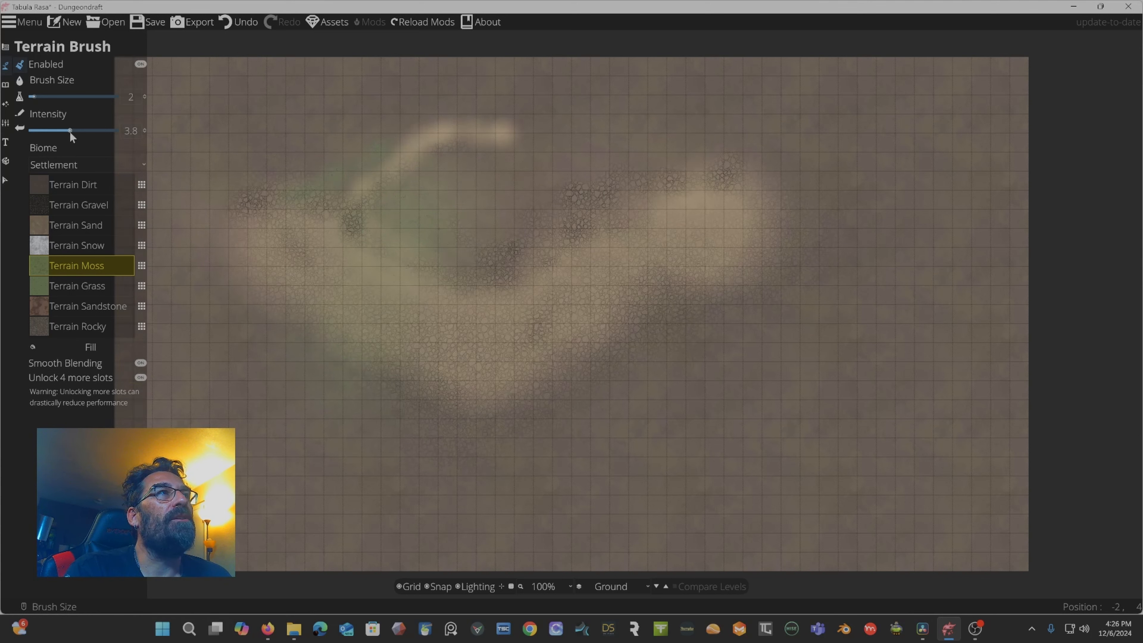
mouse_move(70, 130)
left_mouse_down()
mouse_move(40, 130)
mouse_move(55, 130)
left_mouse_up()
Toggle the terrain brush off and back on, then paint Terrain Moss patches around the path's lower-left edge.
left_click(134, 64)
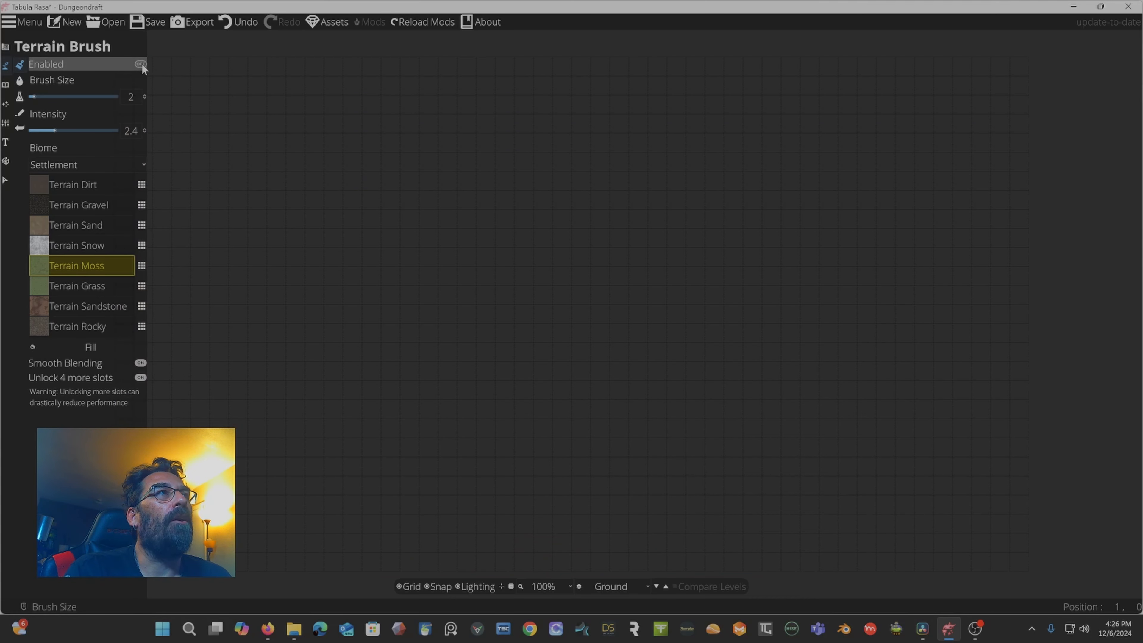
left_click(141, 63)
left_click_drag(46, 99, 54, 96)
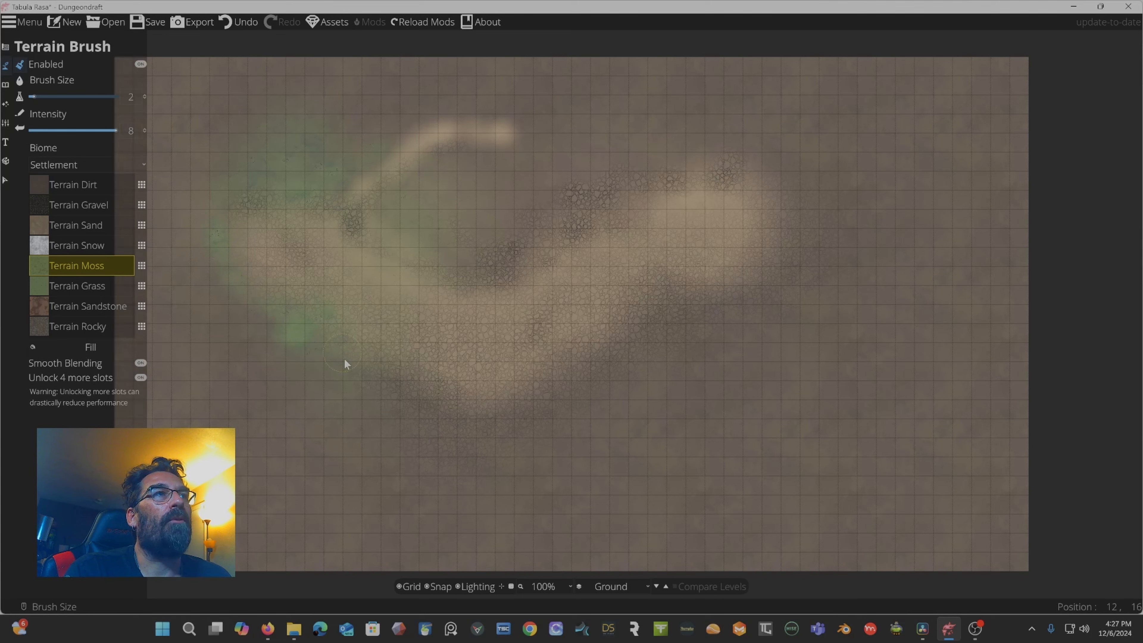
left_click(464, 435)
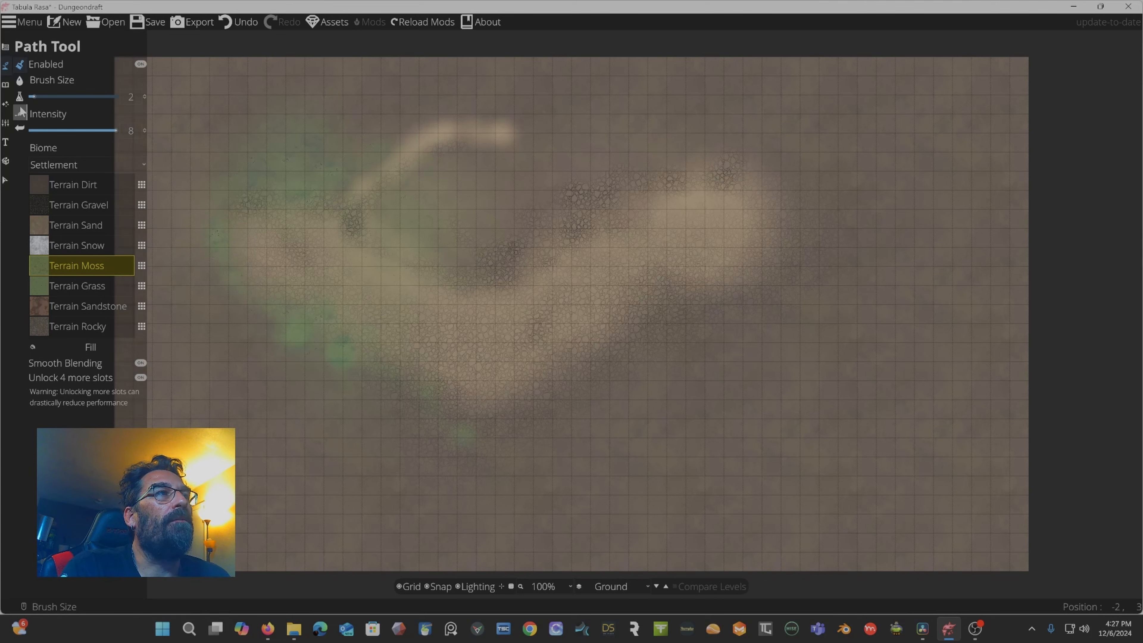
Switch to the Water Brush tool.
left_click(20, 83)
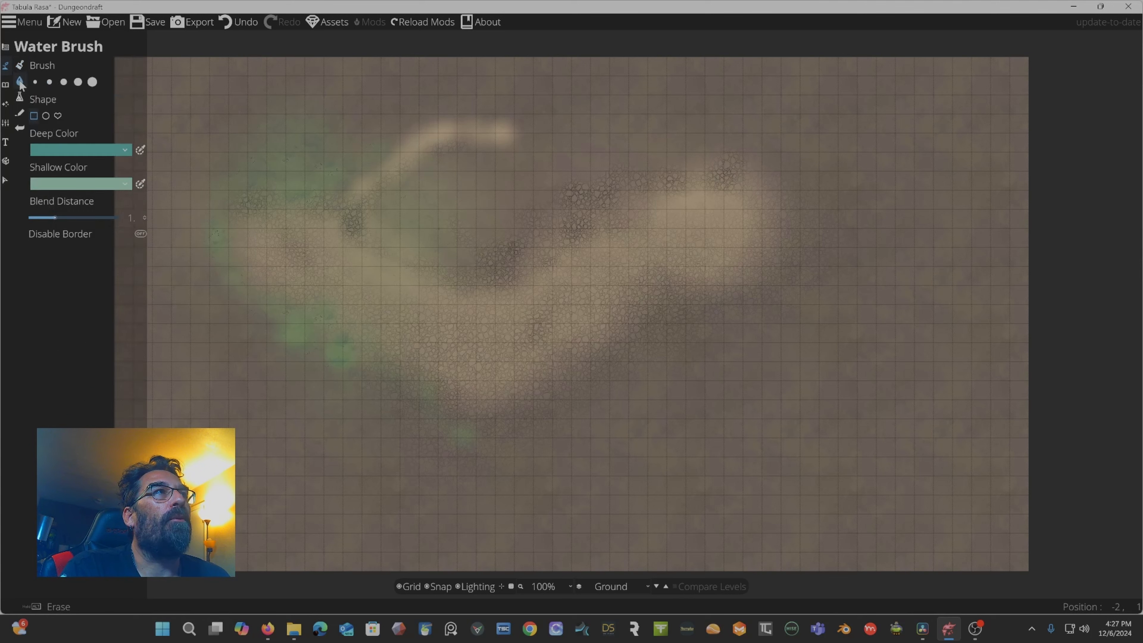
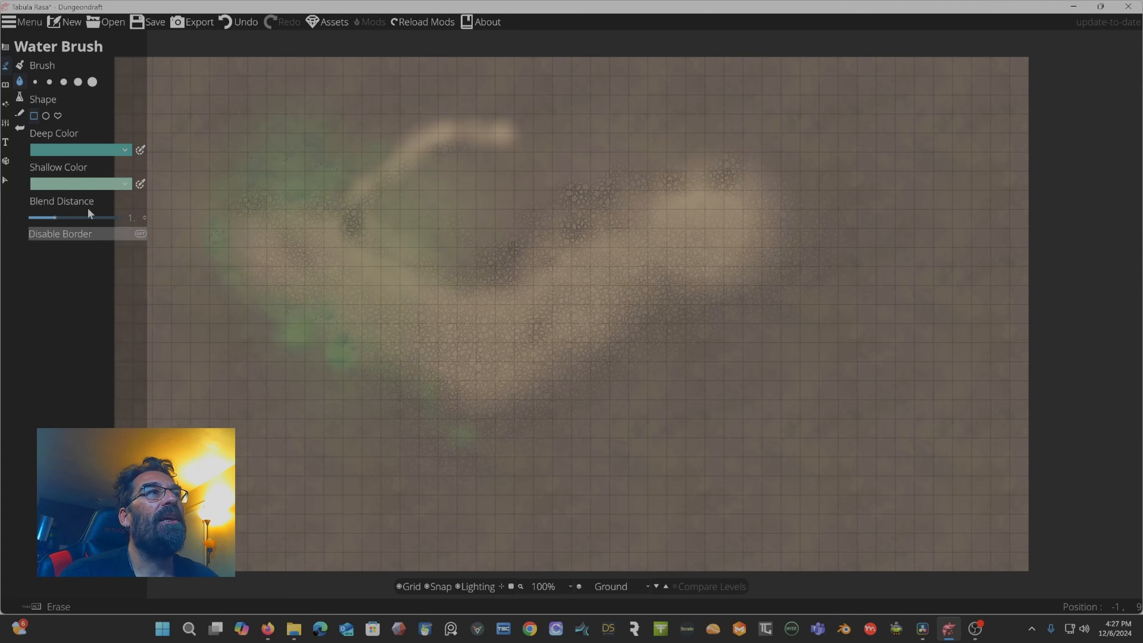
Configure the water brush shape, set it to the largest brush size, and turn on Disable Border.
left_click(47, 116)
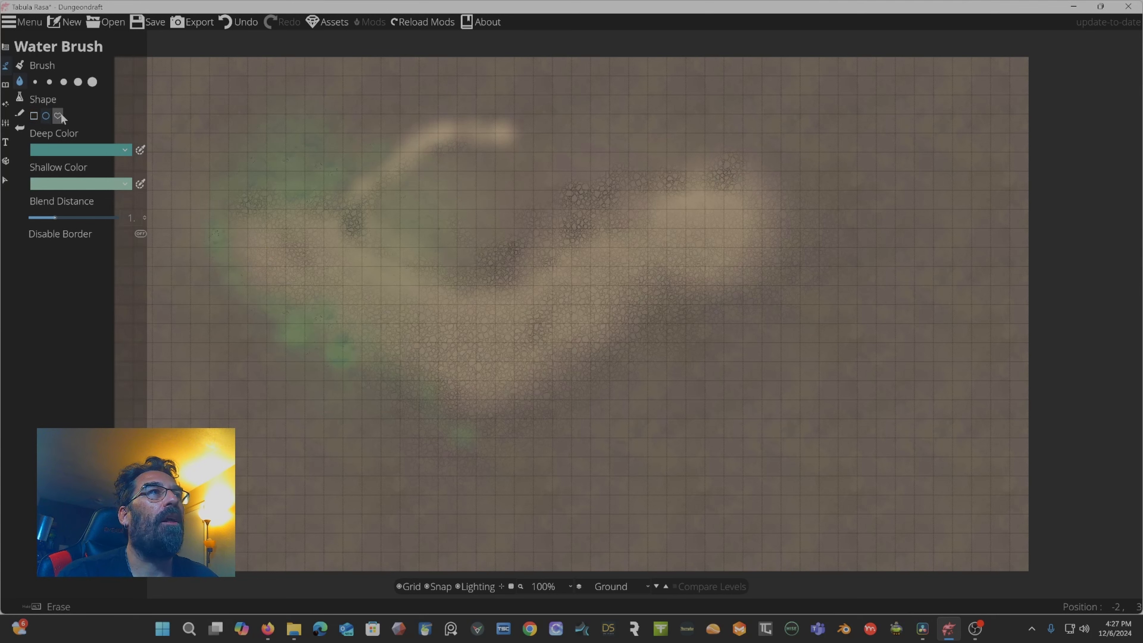
left_click(60, 115)
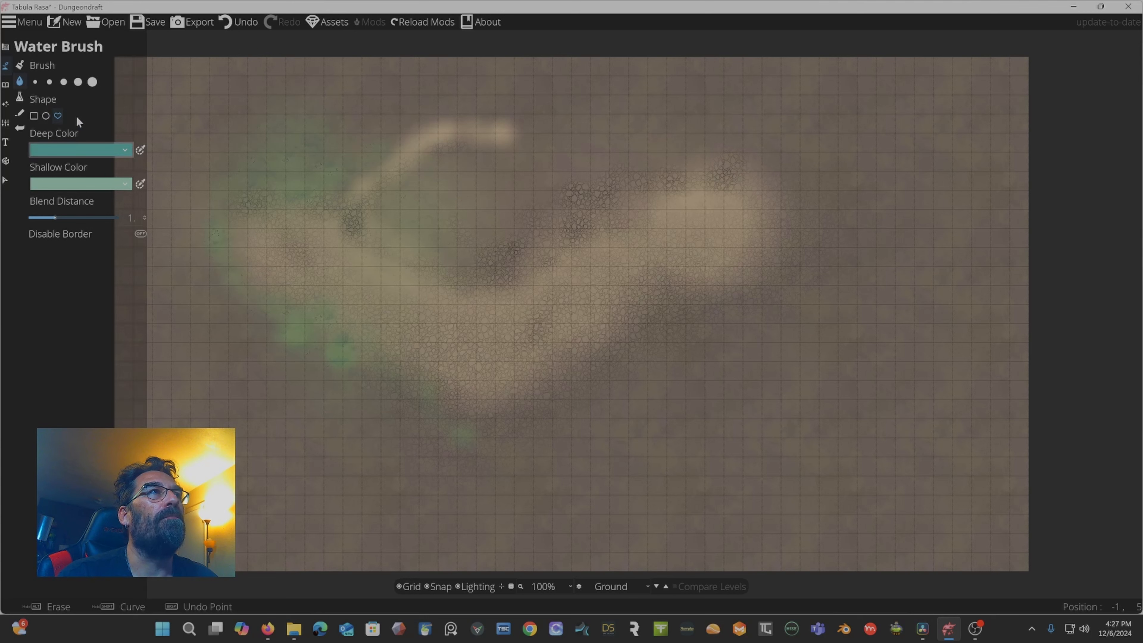
left_click(77, 83)
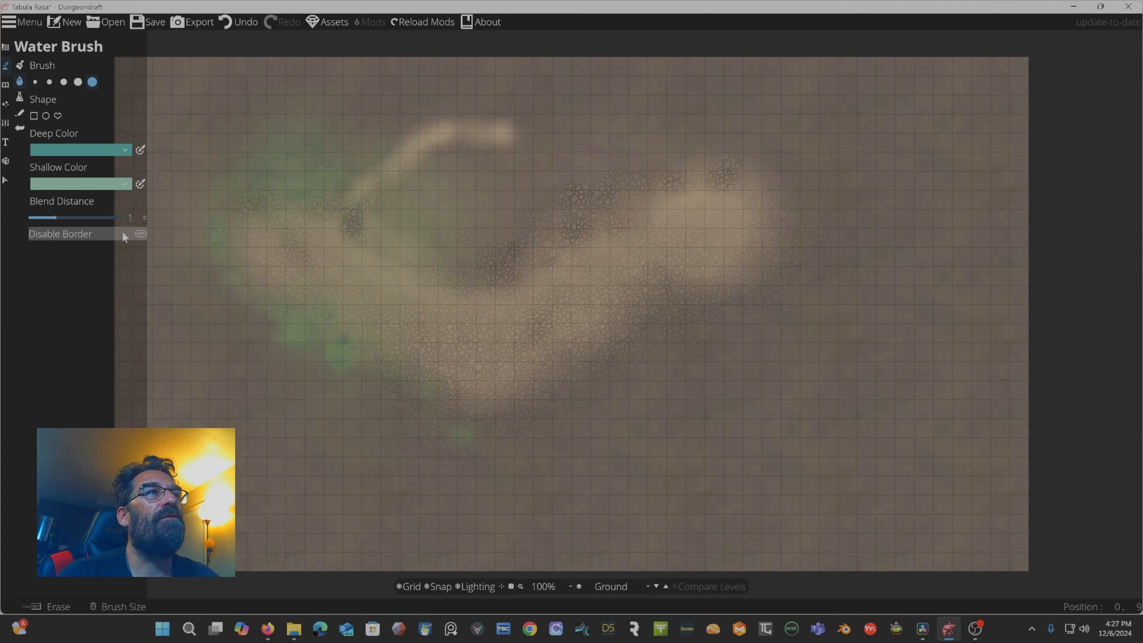
left_click(140, 234)
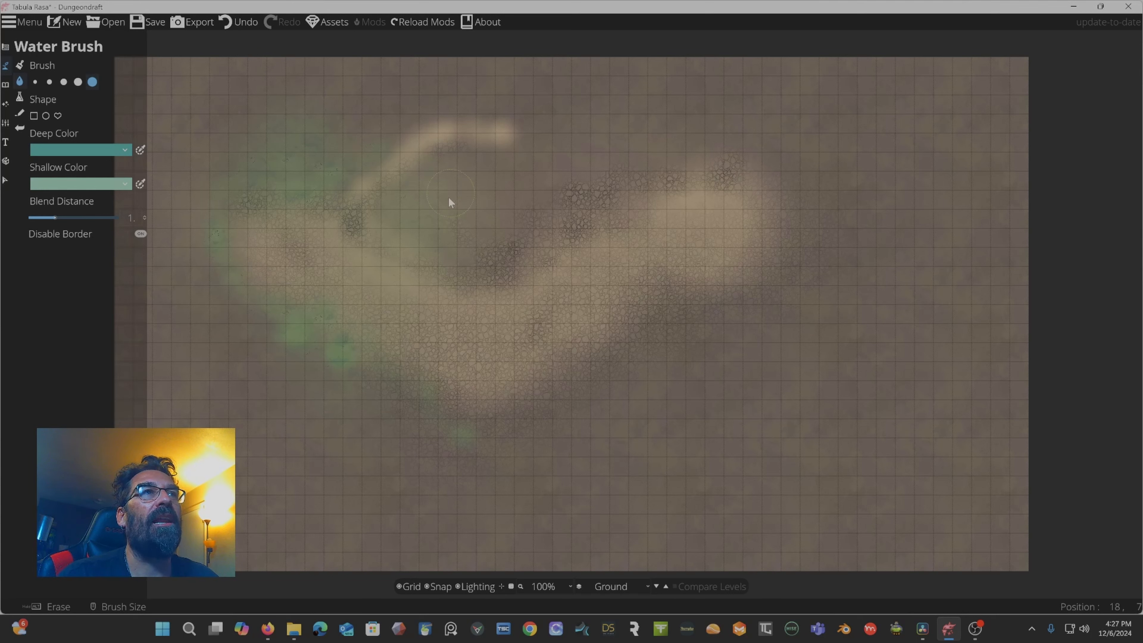
Paint a water pool near the upper middle of the map.
left_click_drag(448, 223, 463, 220)
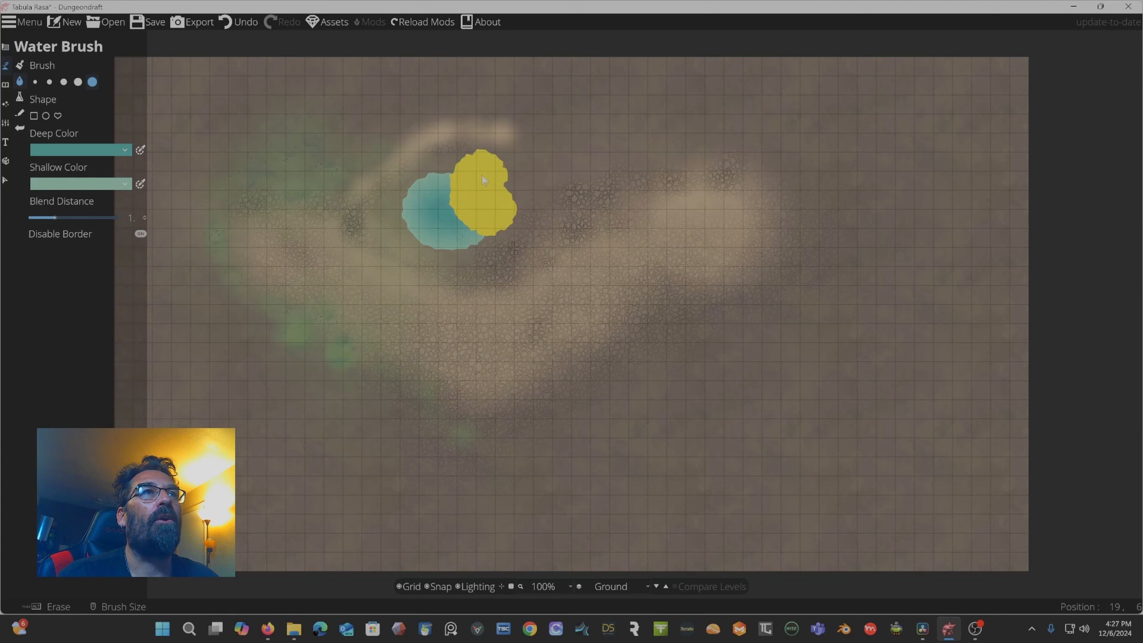
left_click_drag(482, 176, 485, 177)
left_click_drag(507, 239, 508, 240)
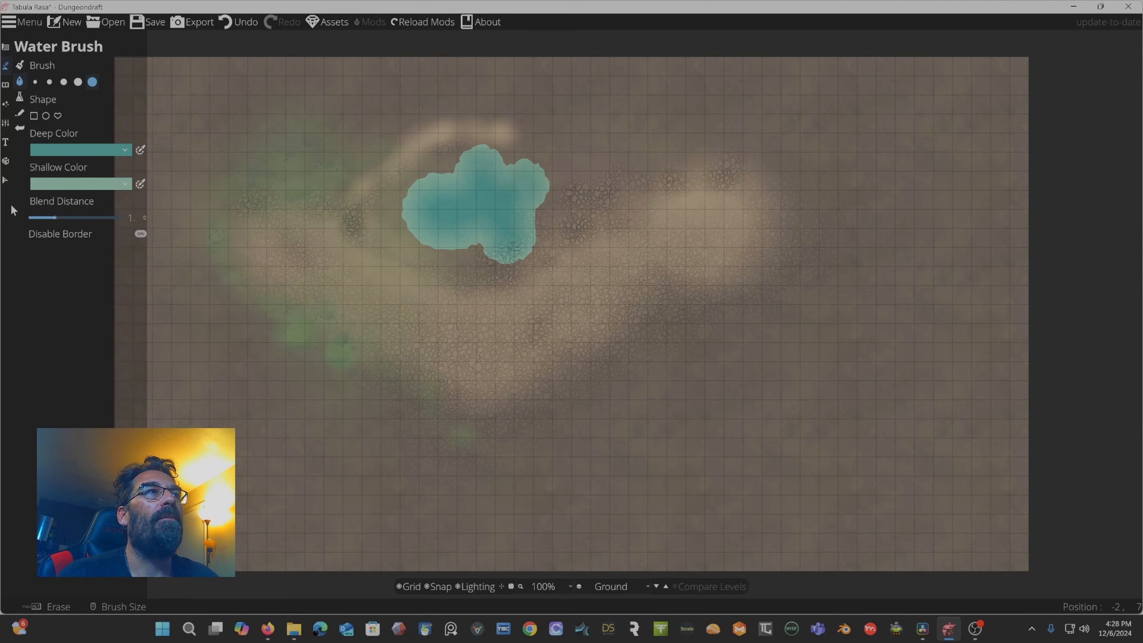
Set the blend distance to 3.7 and extend the water pool toward the upper right.
left_click_drag(56, 217, 109, 217)
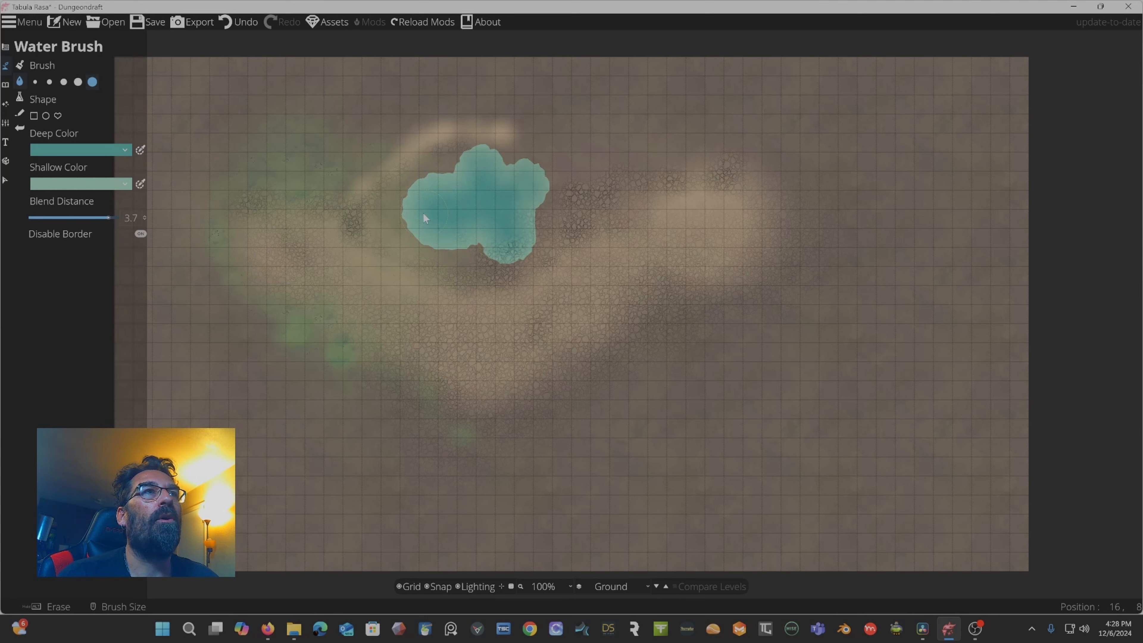
left_click_drag(405, 226, 406, 227)
left_click_drag(532, 212, 594, 153)
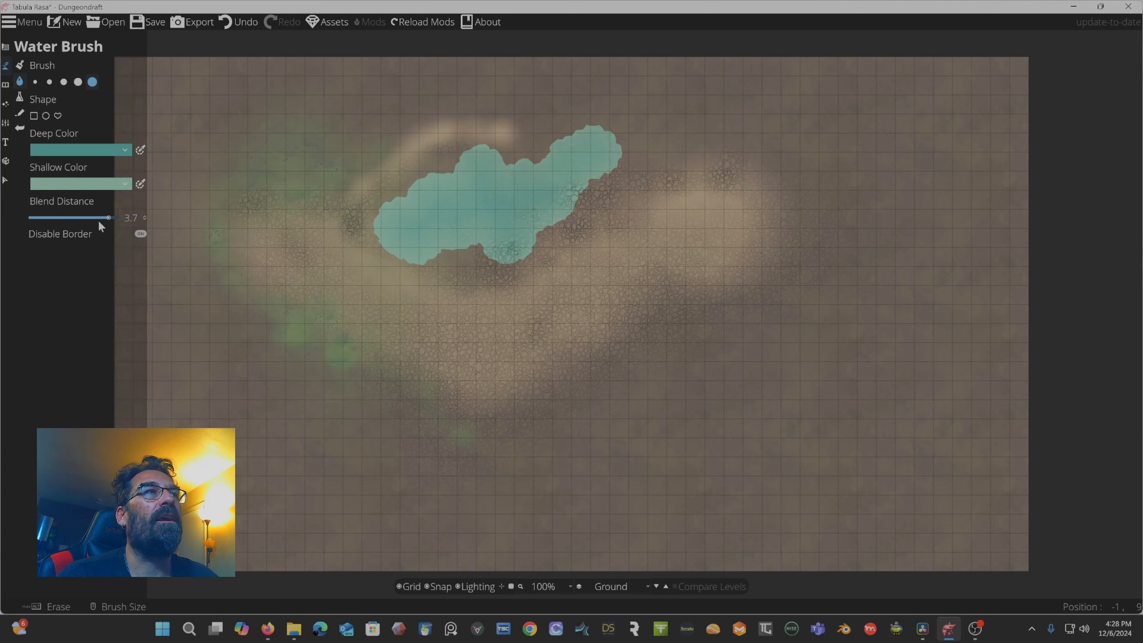
Set the blend distance back to 1 and paint more water further up and right.
mouse_move(99, 221)
left_mouse_down()
mouse_move(16, 216)
mouse_move(43, 218)
left_mouse_up()
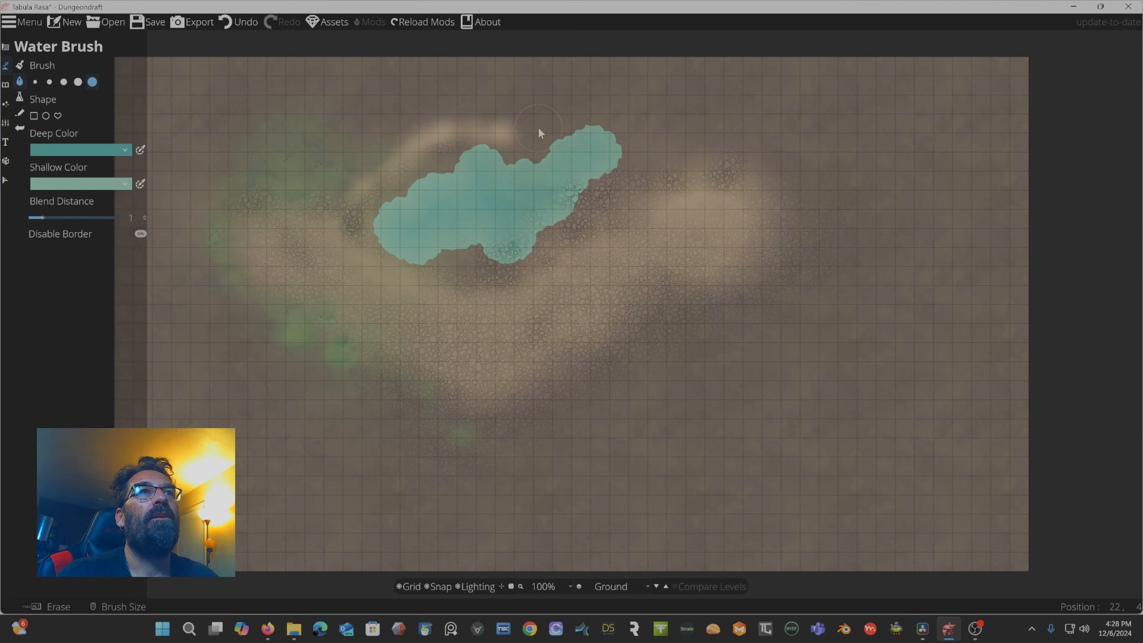
mouse_move(539, 127)
left_mouse_down()
mouse_move(594, 100)
mouse_move(575, 139)
left_mouse_up()
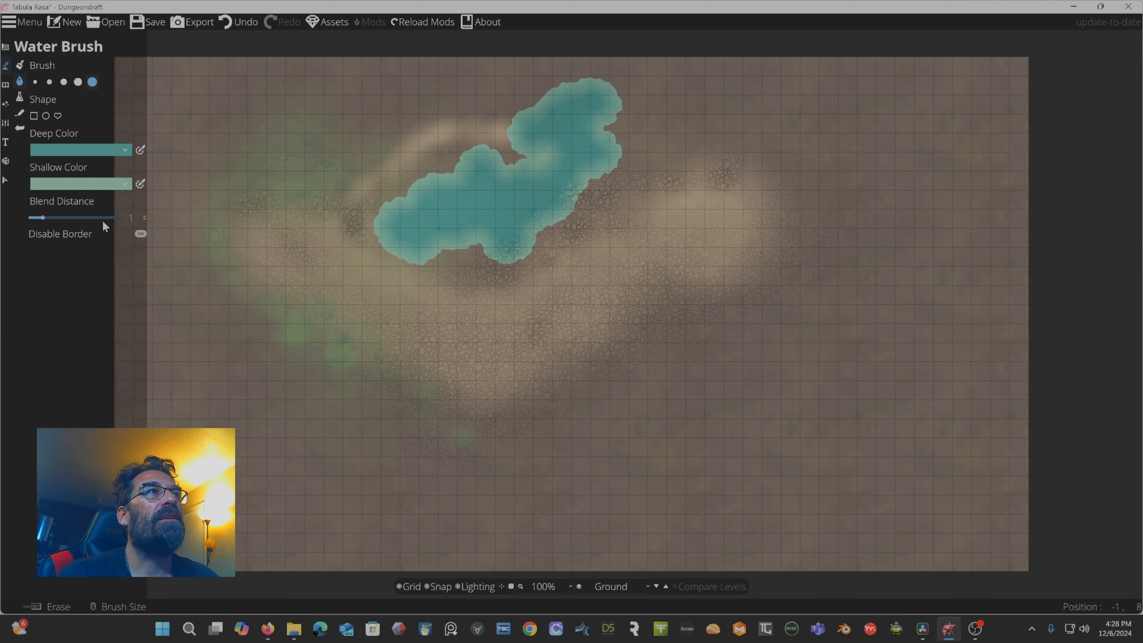
Turn Disable Border off and extend the lake further to the right.
left_click(140, 234)
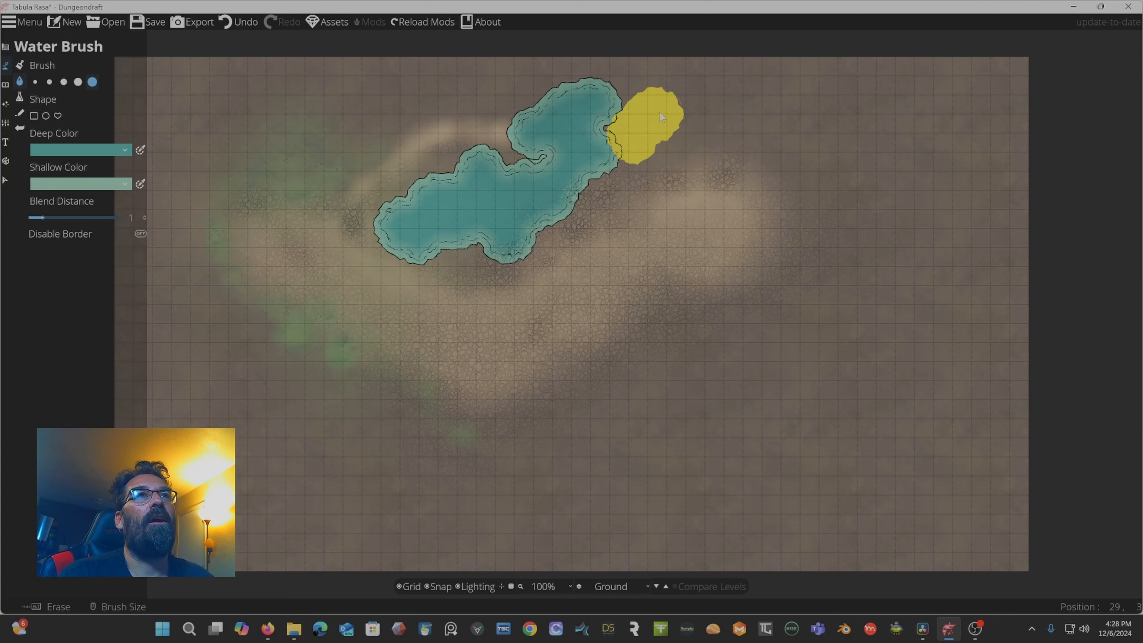
left_click_drag(658, 112, 694, 113)
left_click_drag(622, 137, 607, 139)
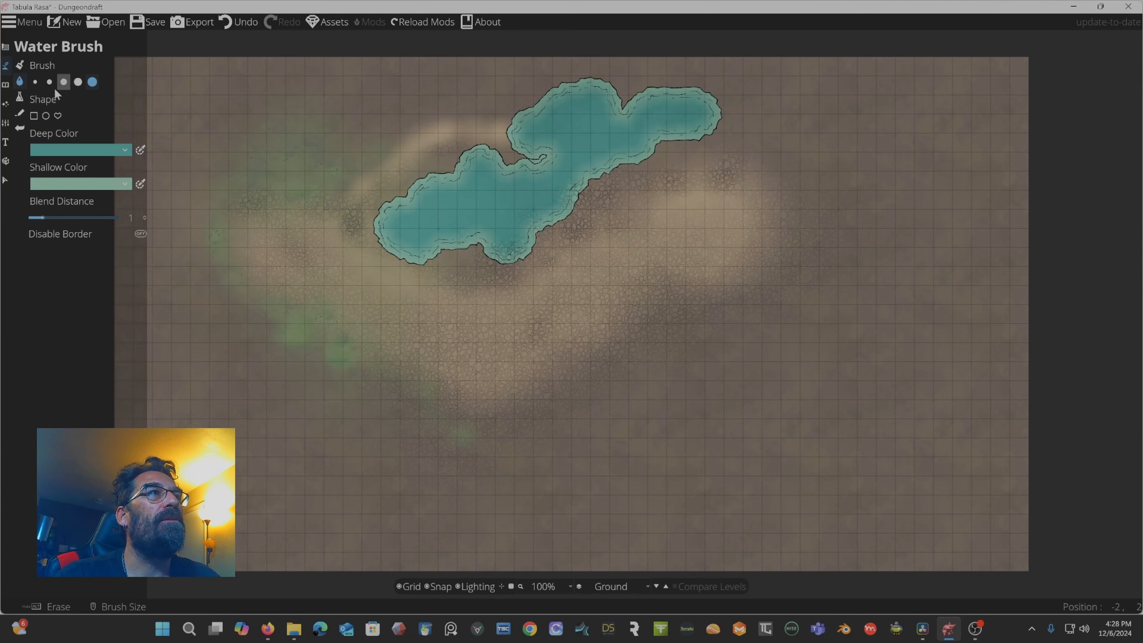
Switch to the Material Brush and paint a grass strip across the upper-left area.
left_click(23, 97)
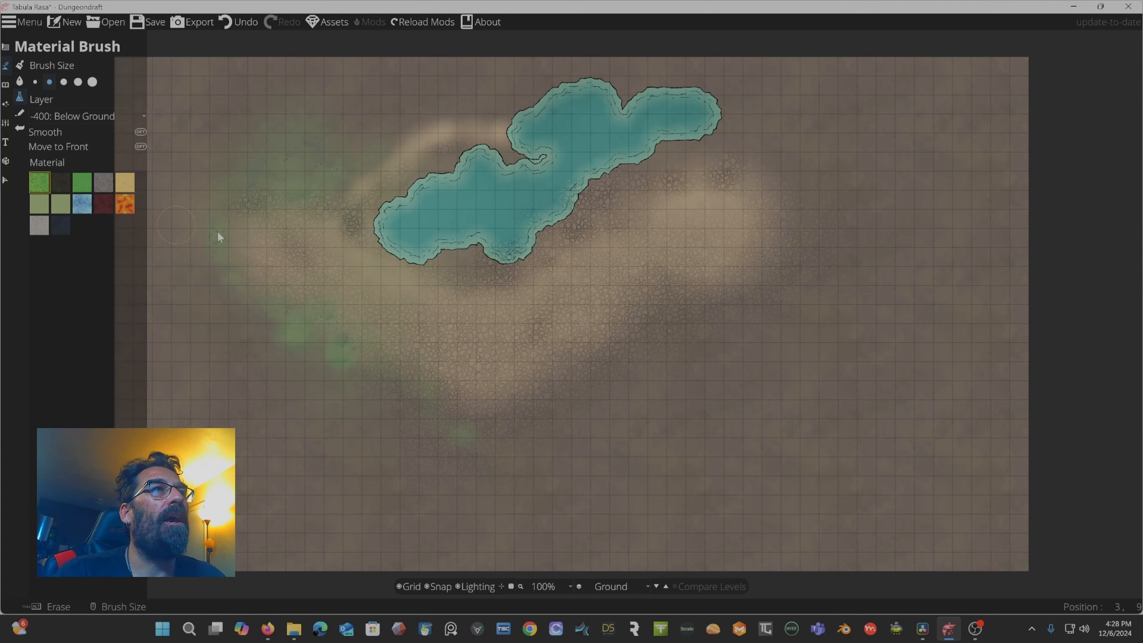
mouse_move(282, 149)
left_mouse_down()
mouse_move(235, 149)
mouse_move(217, 177)
left_mouse_up()
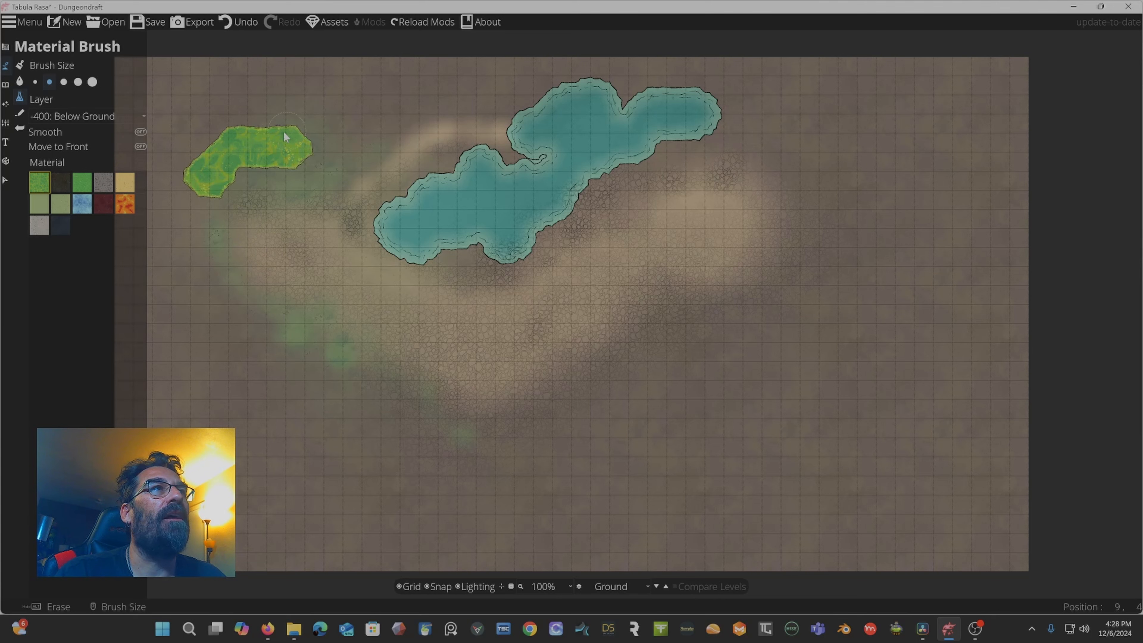
left_click_drag(371, 122, 313, 148)
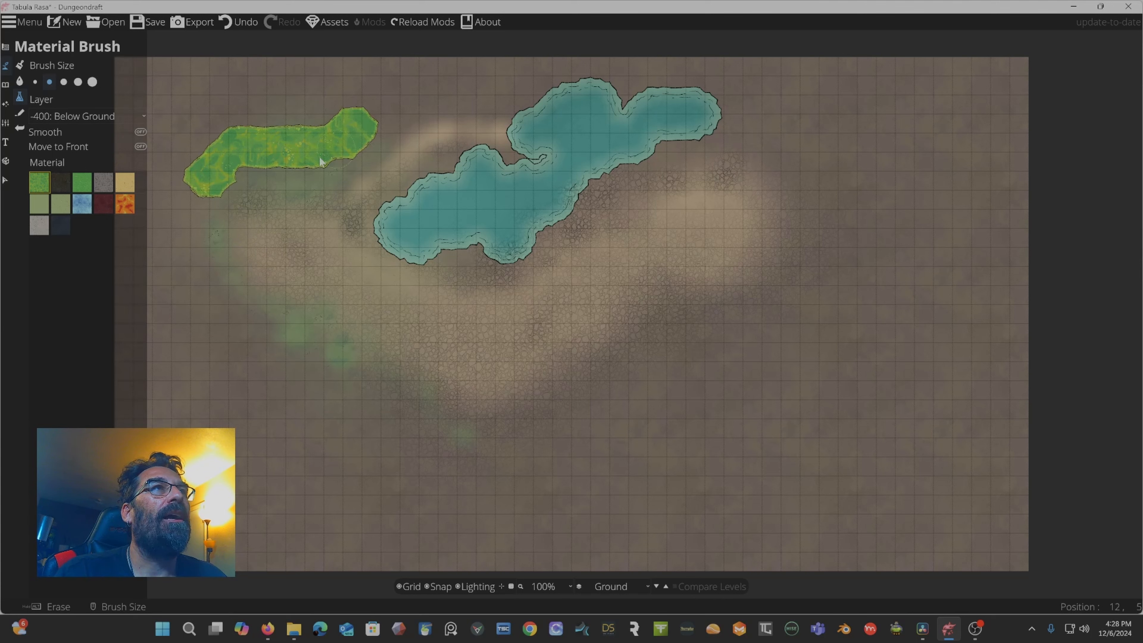
Pick the dark soil material and paint patches beside the grass strip and below it.
left_click(66, 183)
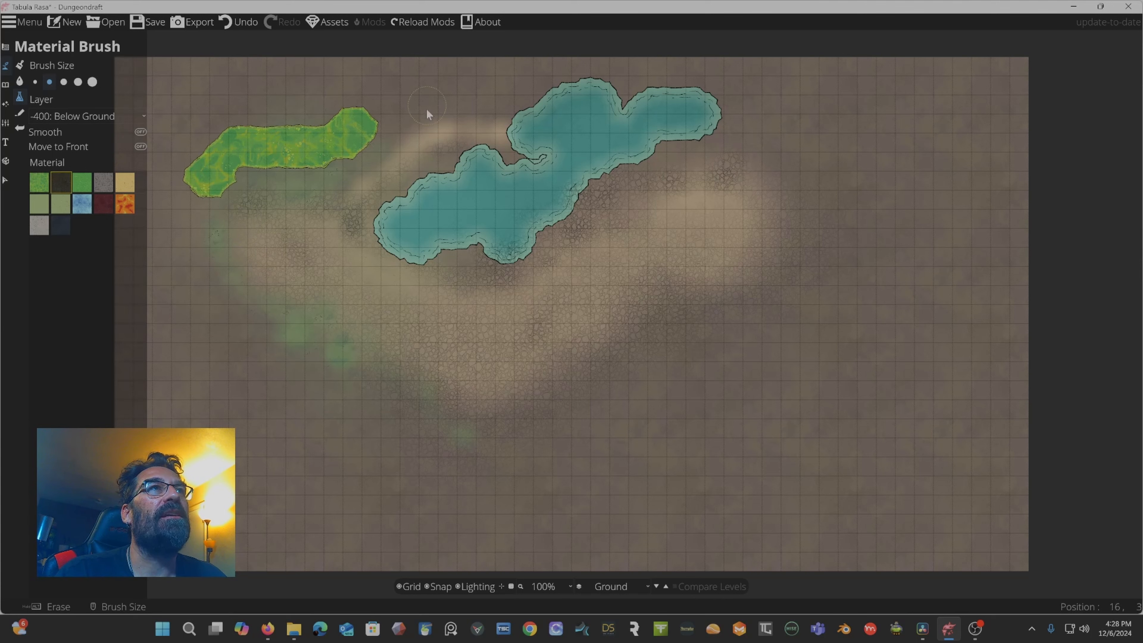
left_click_drag(427, 113, 394, 144)
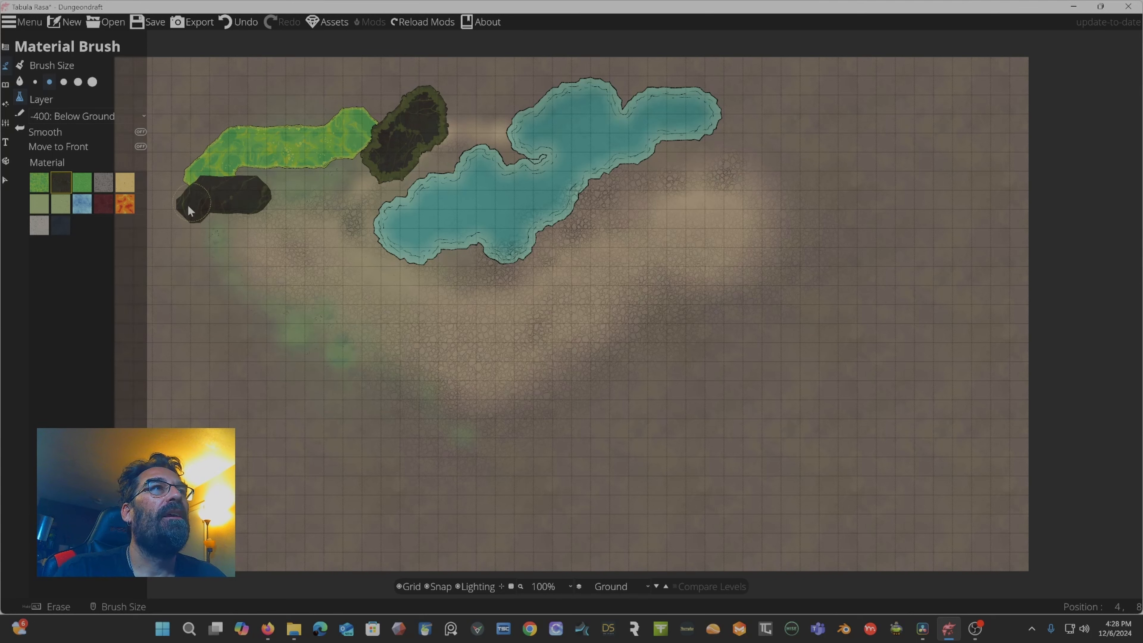
left_click_drag(187, 203, 194, 202)
Pick the bright green material and paint a patch in the upper-left corner.
left_click(83, 182)
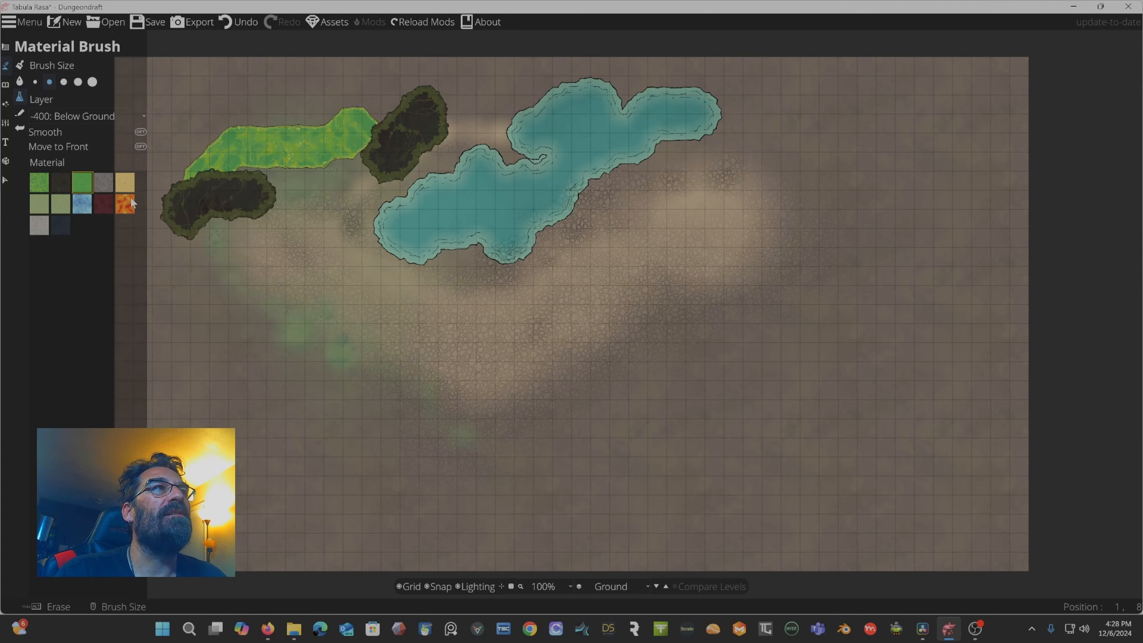
left_click_drag(178, 157, 251, 104)
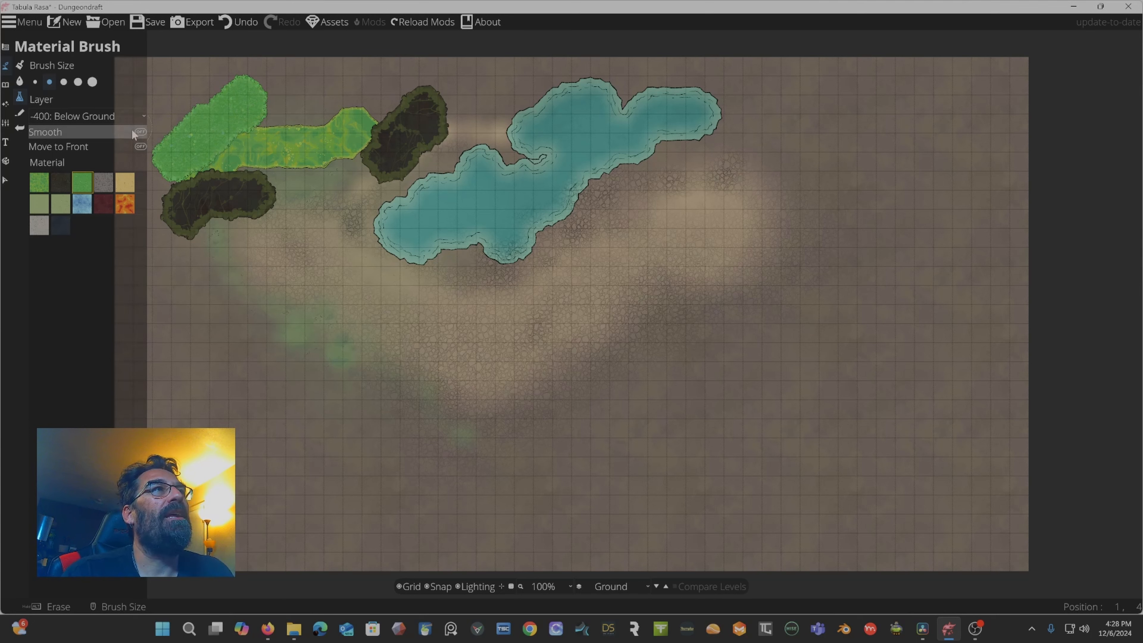
Turn on Smooth and paint a smoothed green band down the left edge of the map.
left_click(141, 132)
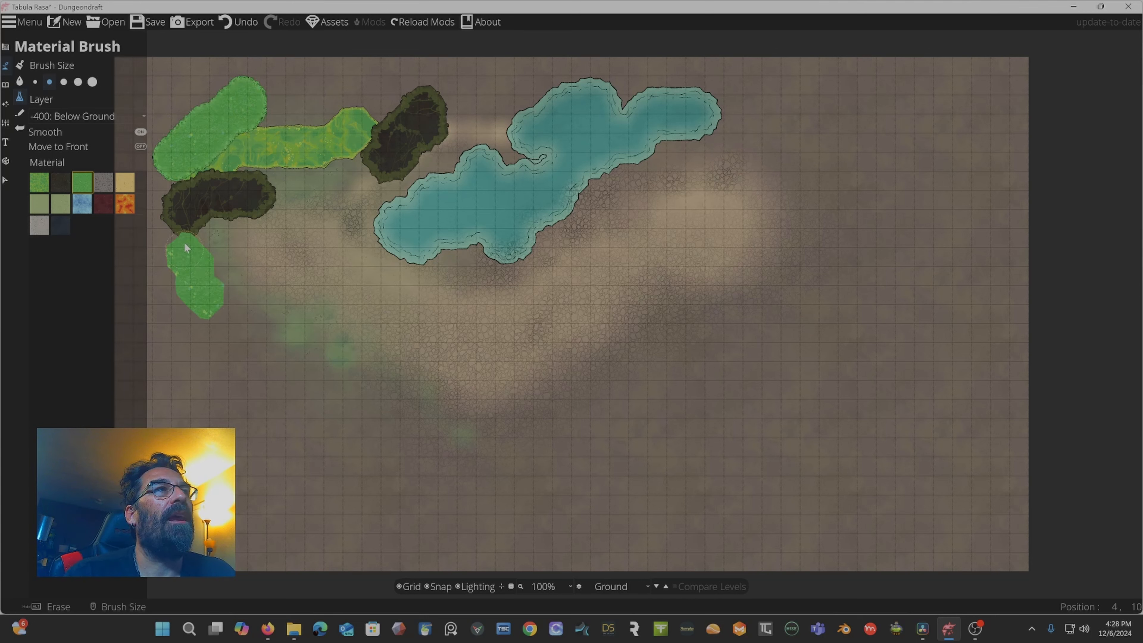
left_click_drag(184, 242, 232, 248)
left_click_drag(318, 358, 319, 360)
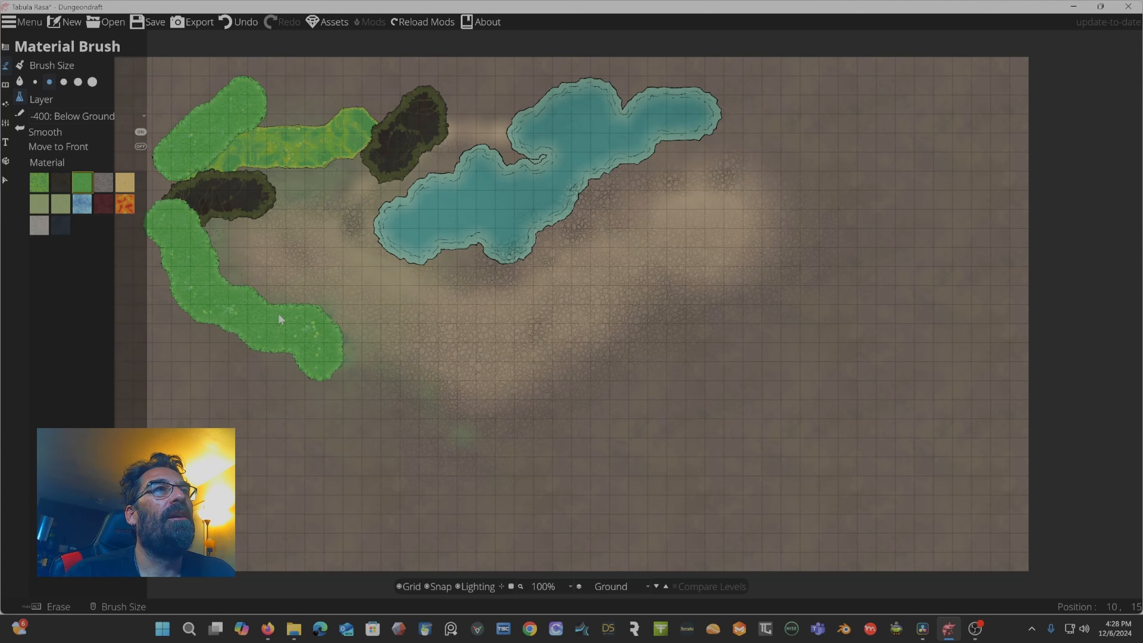
Pick the gray rock material and paint a rocky area in the lower-left.
left_click(103, 183)
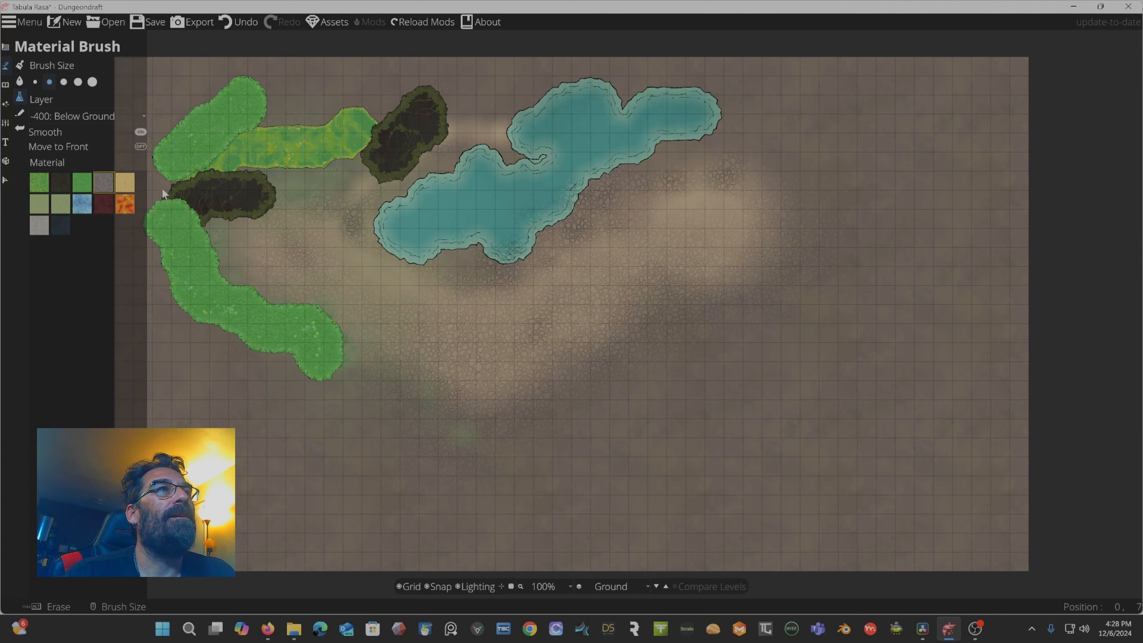
mouse_move(176, 332)
left_mouse_down()
mouse_move(302, 421)
mouse_move(259, 372)
left_mouse_up()
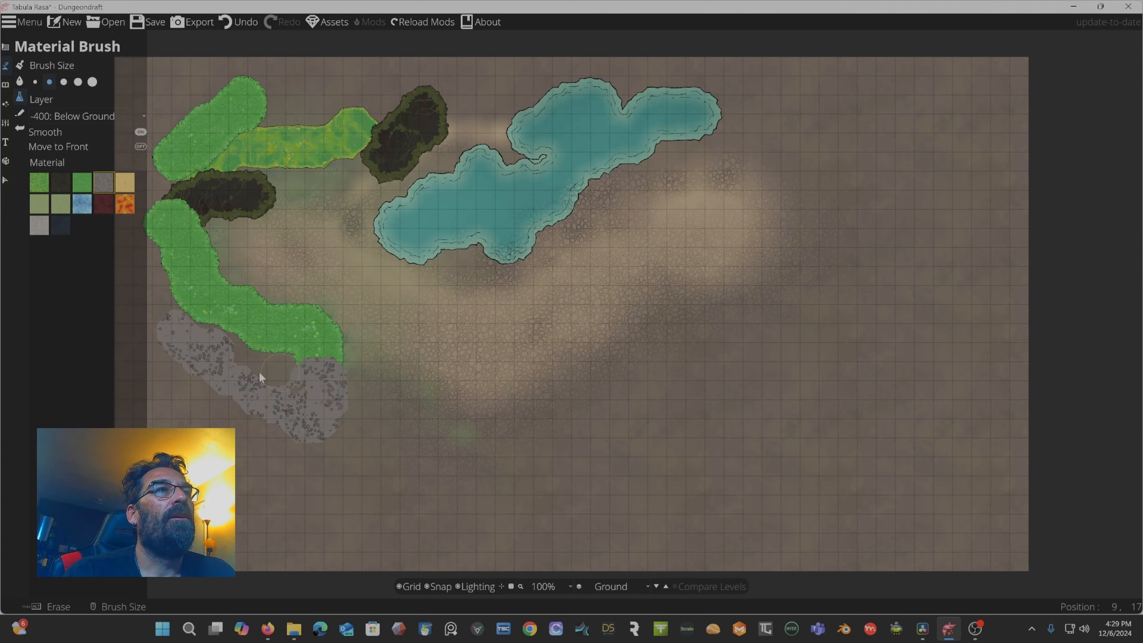
left_click_drag(200, 319, 201, 321)
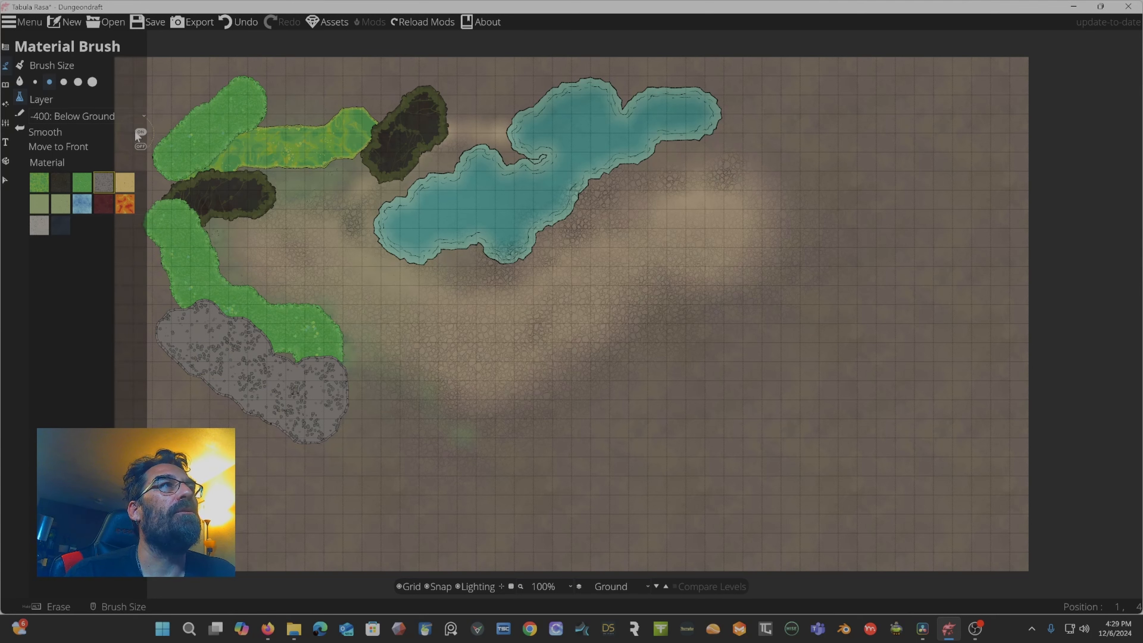
Pick the lava material and paint a lava pool next to the rocky area.
left_click(100, 118)
left_click(100, 115)
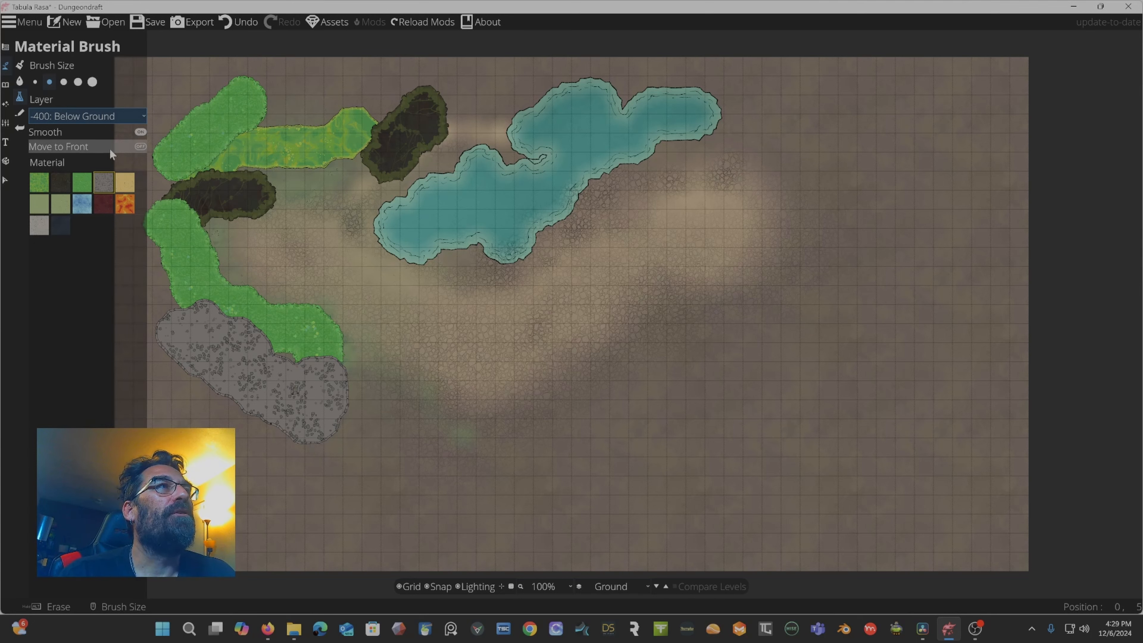
left_click(126, 205)
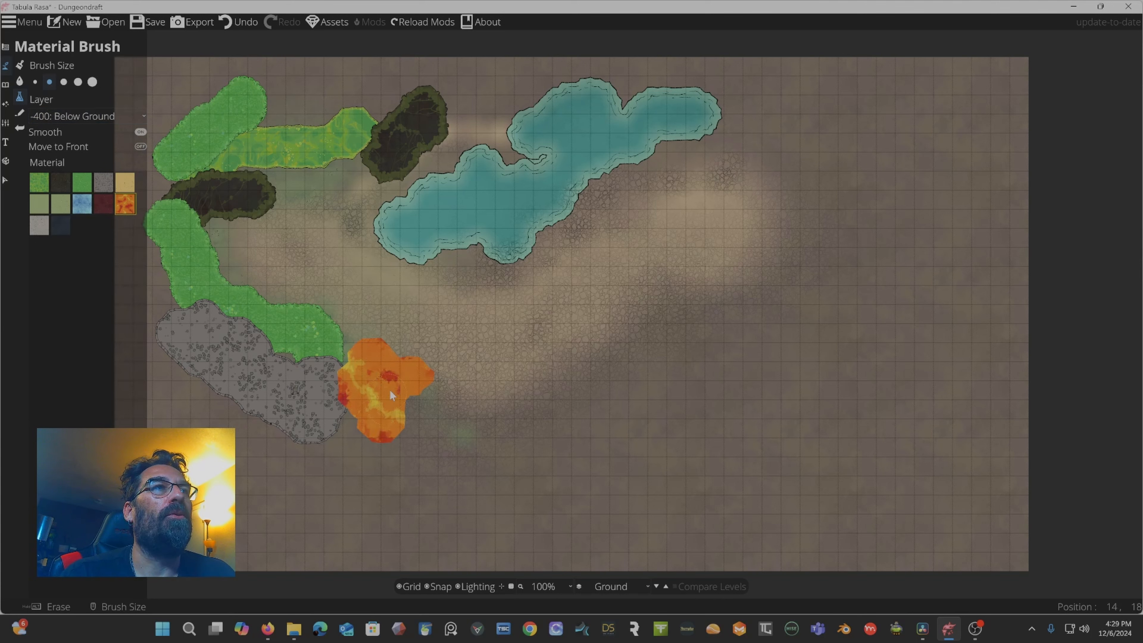
left_click_drag(390, 393, 418, 403)
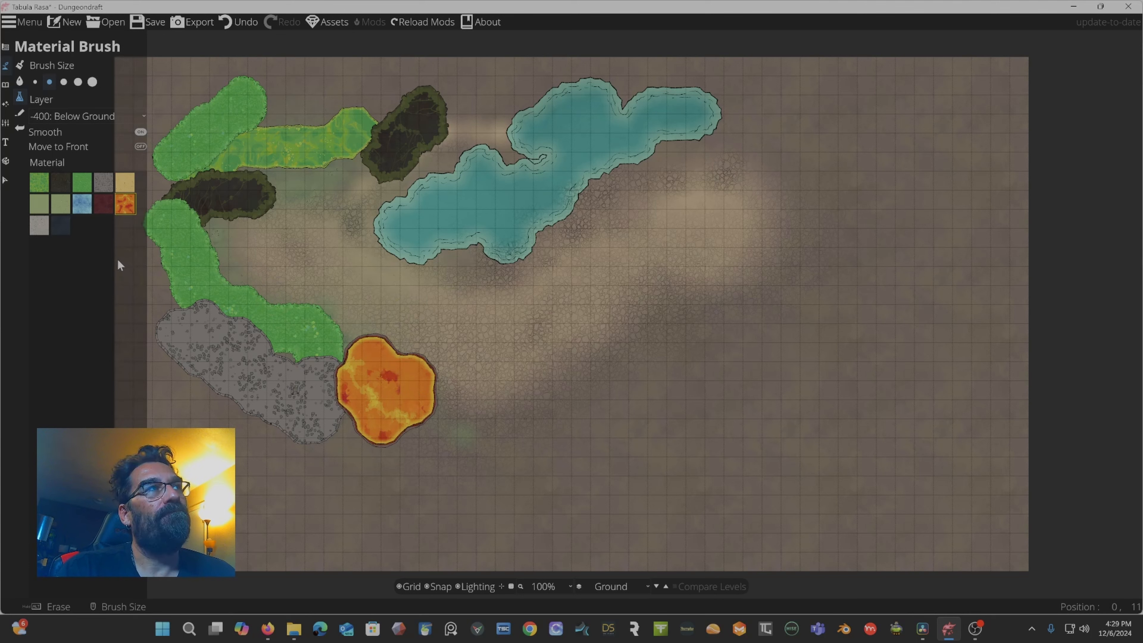
Switch to the Path Tool and draw a curving red path from below the lava pool up toward the right.
left_click(16, 116)
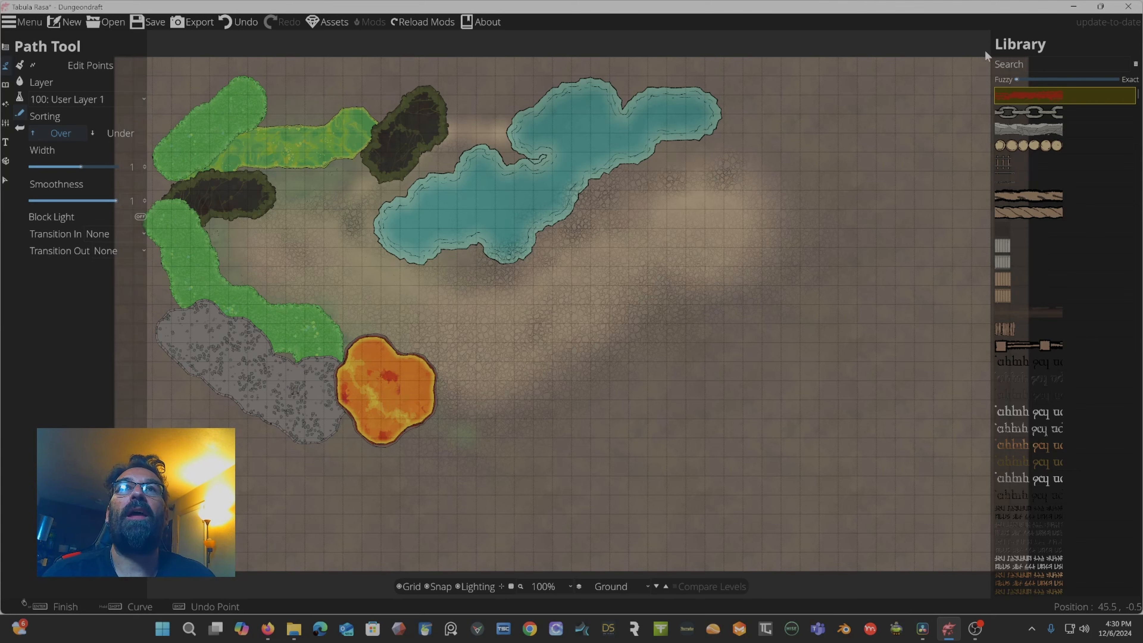
mouse_move(1025, 97)
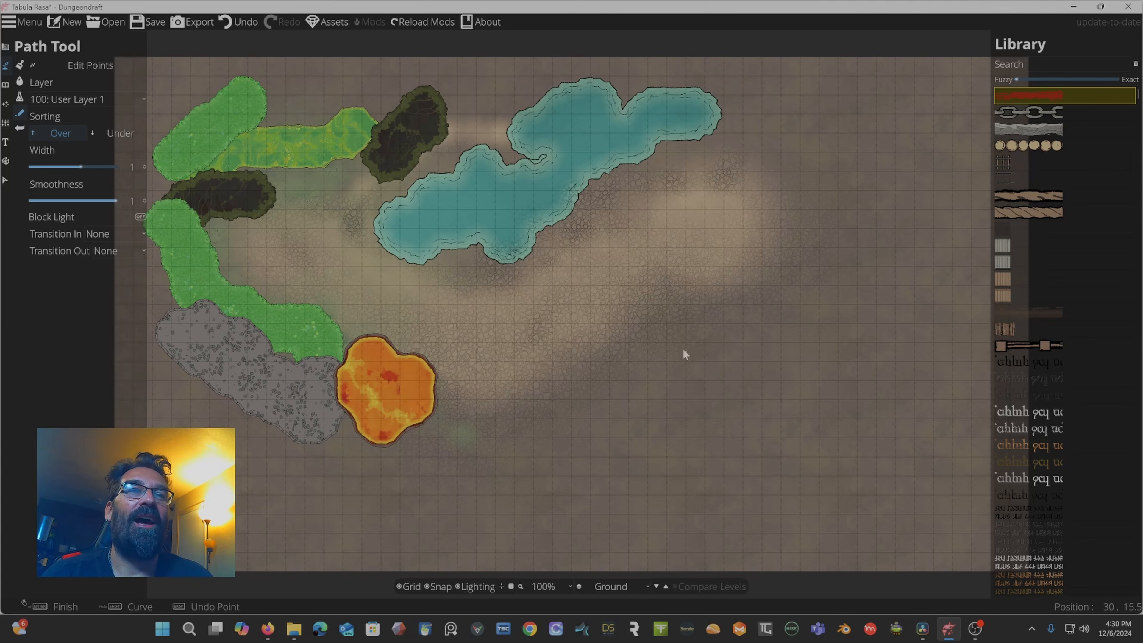
left_click(685, 323)
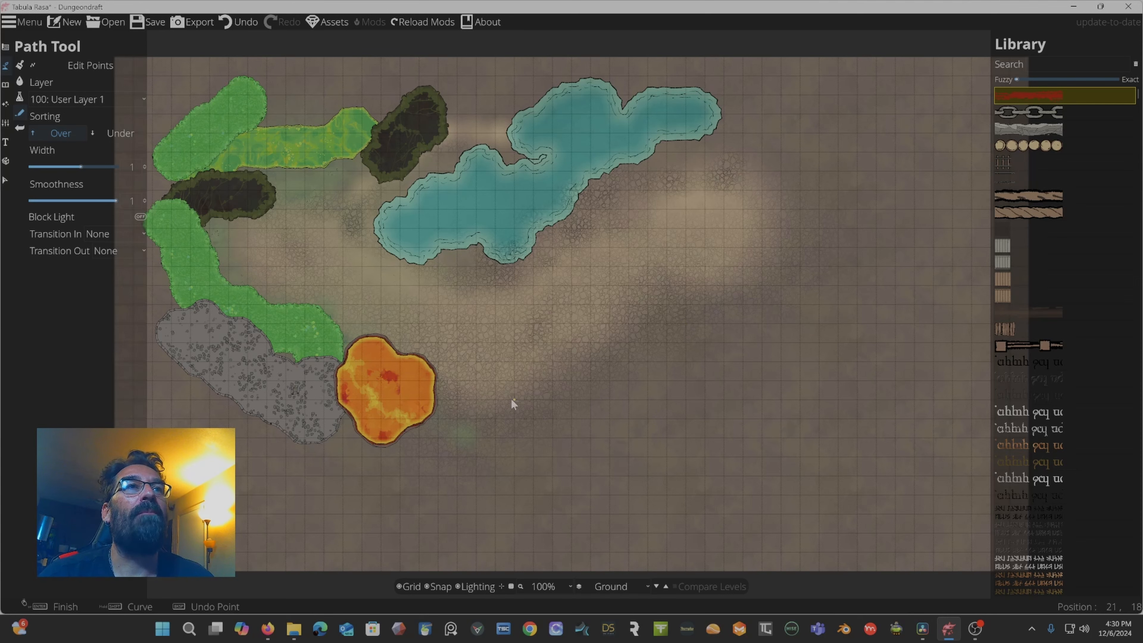
left_click(515, 379)
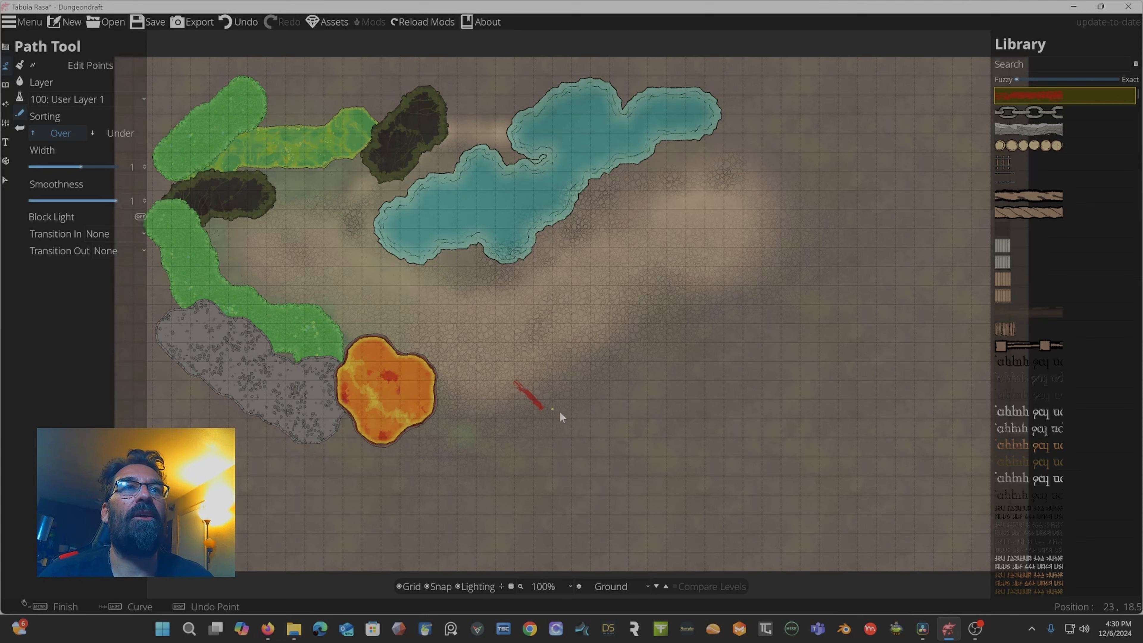
left_click(579, 413)
left_click(667, 390)
left_click(665, 316)
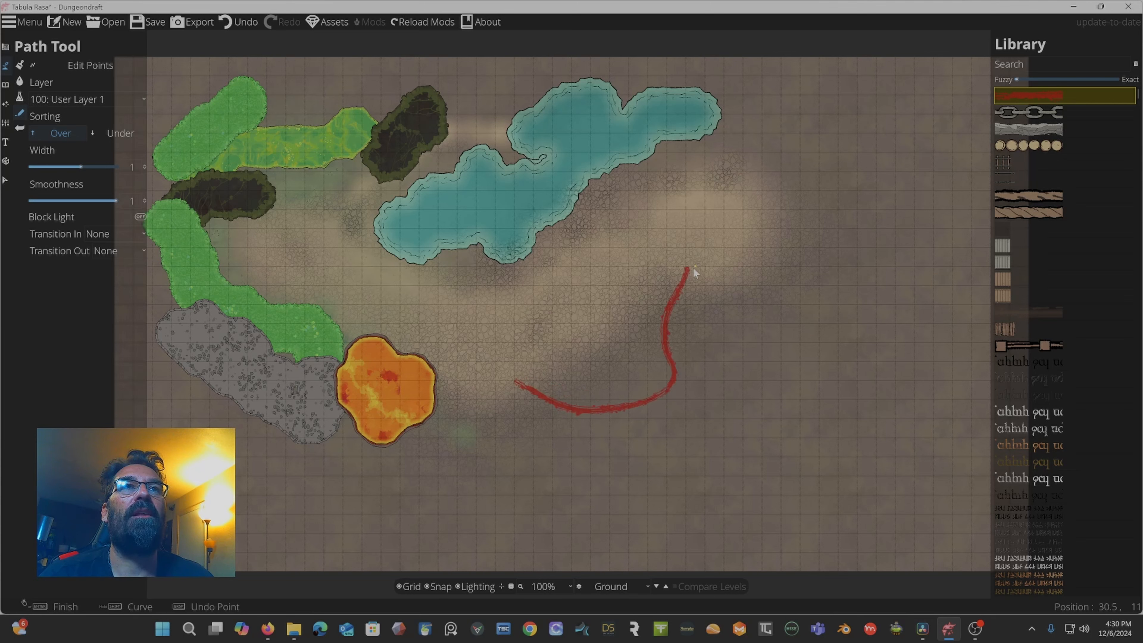
left_click(694, 269)
left_click(751, 239)
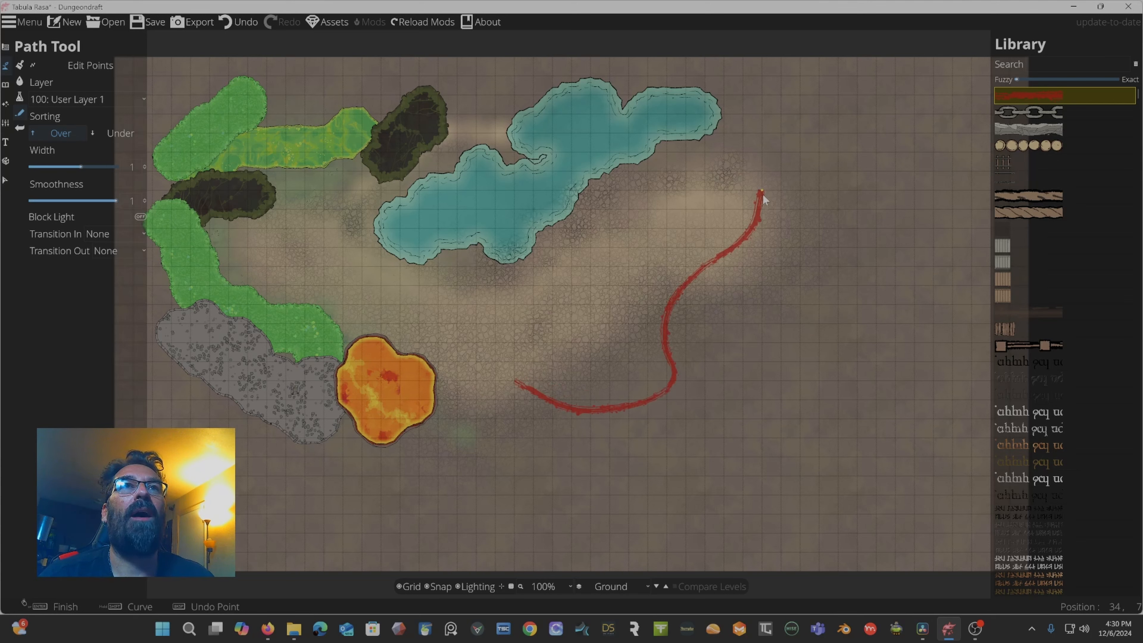
left_click(761, 193)
key("Return")
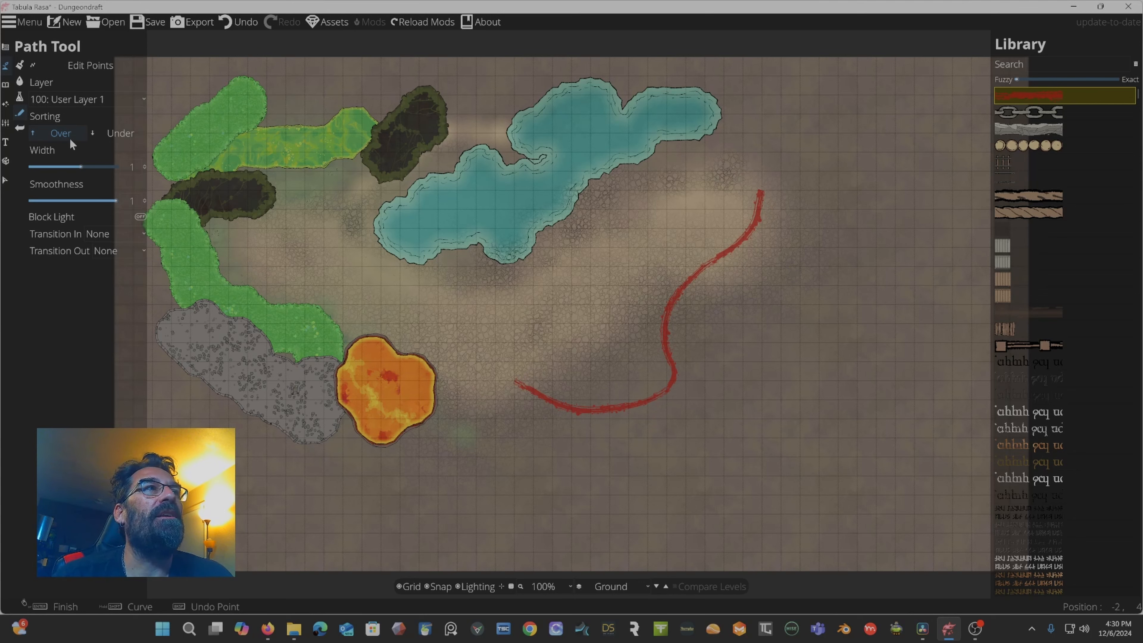
Set the path's Transition In and Transition Out to Fade and draw a short red path above the existing one.
left_click(119, 234)
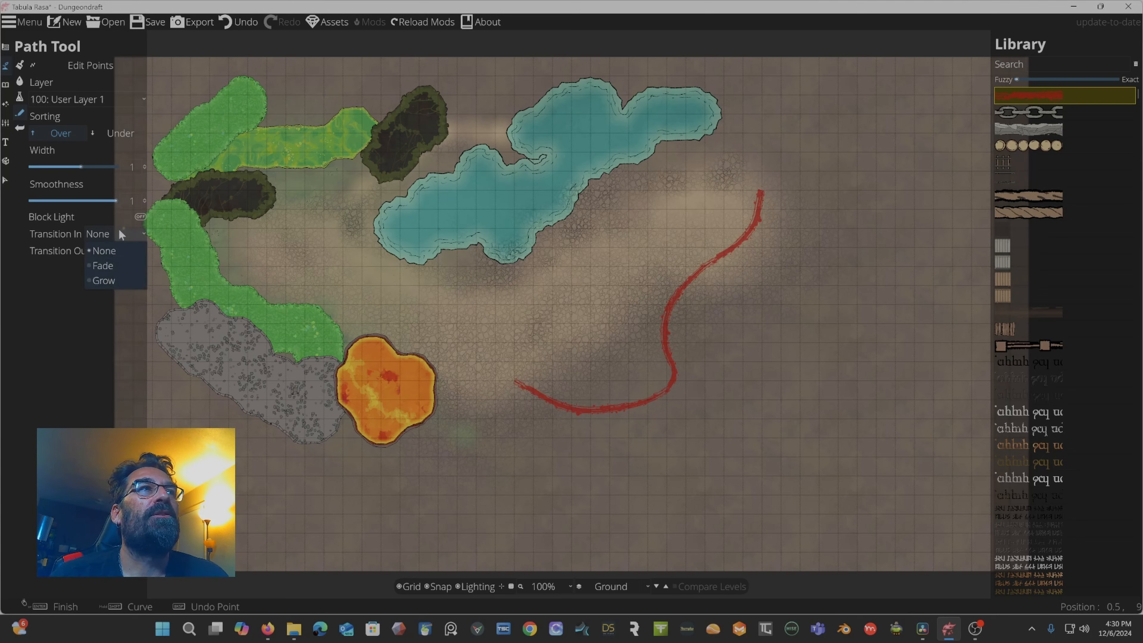
left_click(106, 265)
left_click(123, 252)
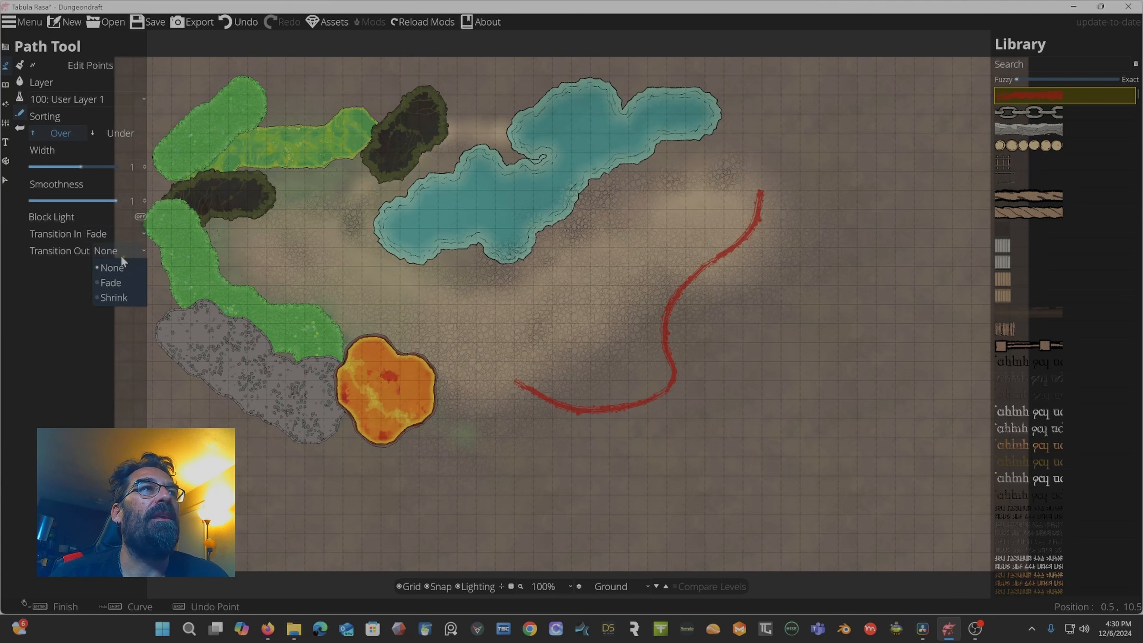
left_click(117, 286)
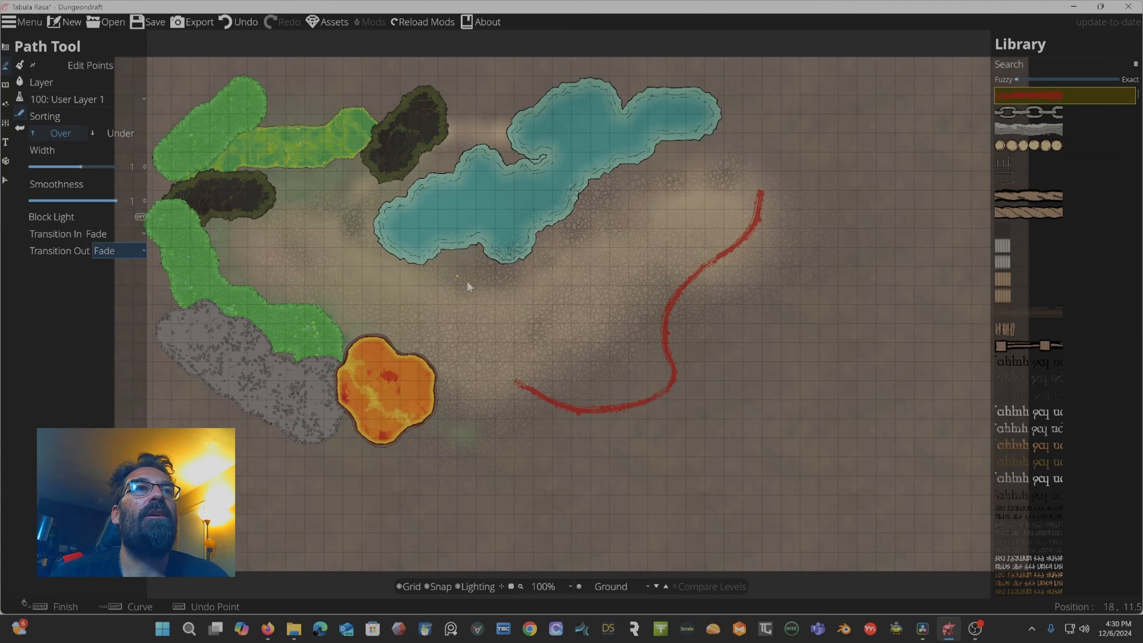
left_click(515, 310)
left_click(570, 295)
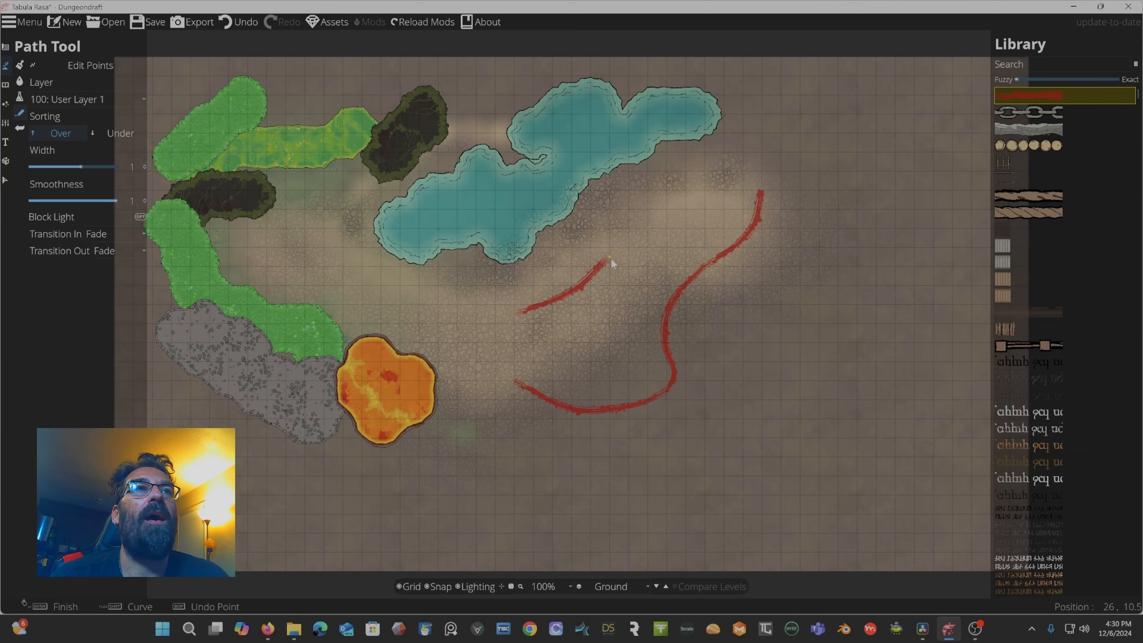
right_click(656, 231)
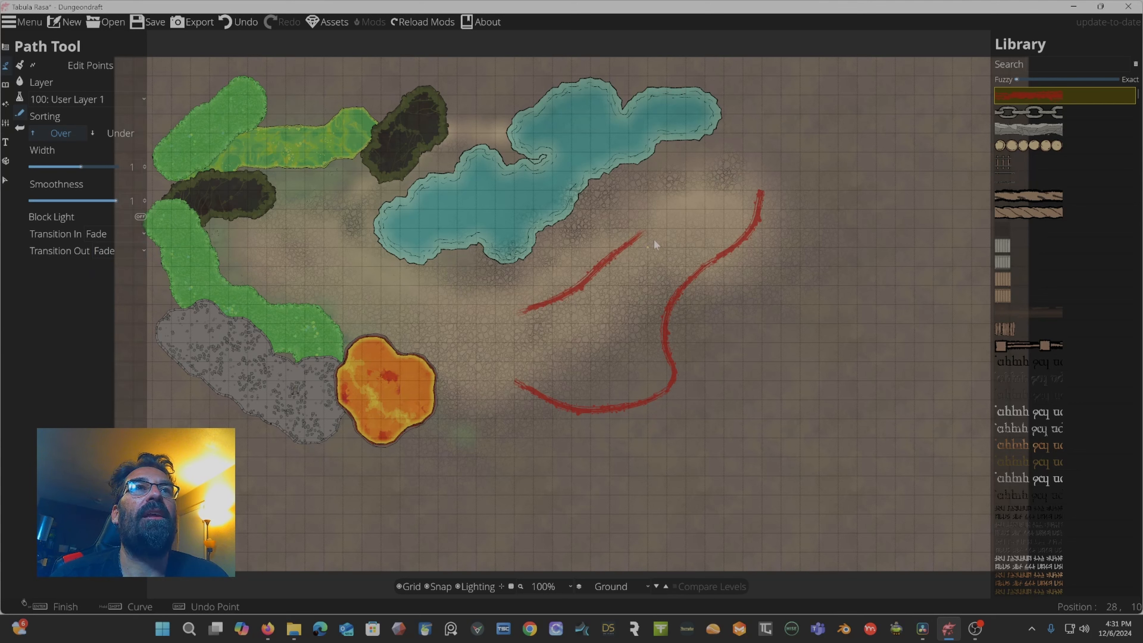
Set Transition In to Grow and Transition Out to Shrink, then draw another red path beneath the last one.
left_click(119, 235)
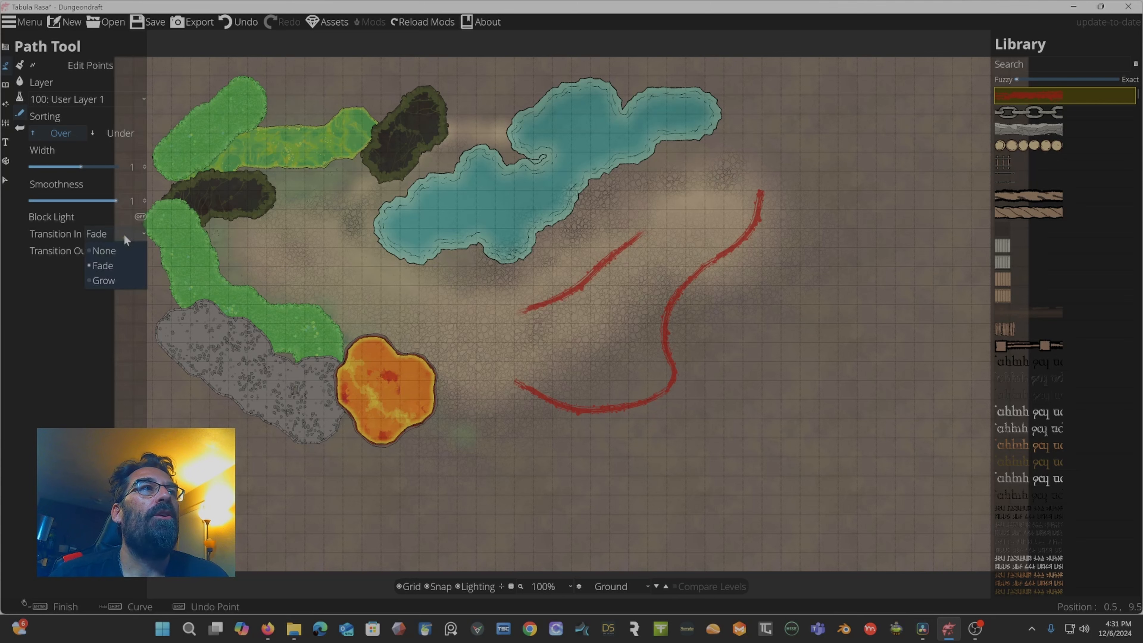
left_click(114, 275)
left_click(126, 251)
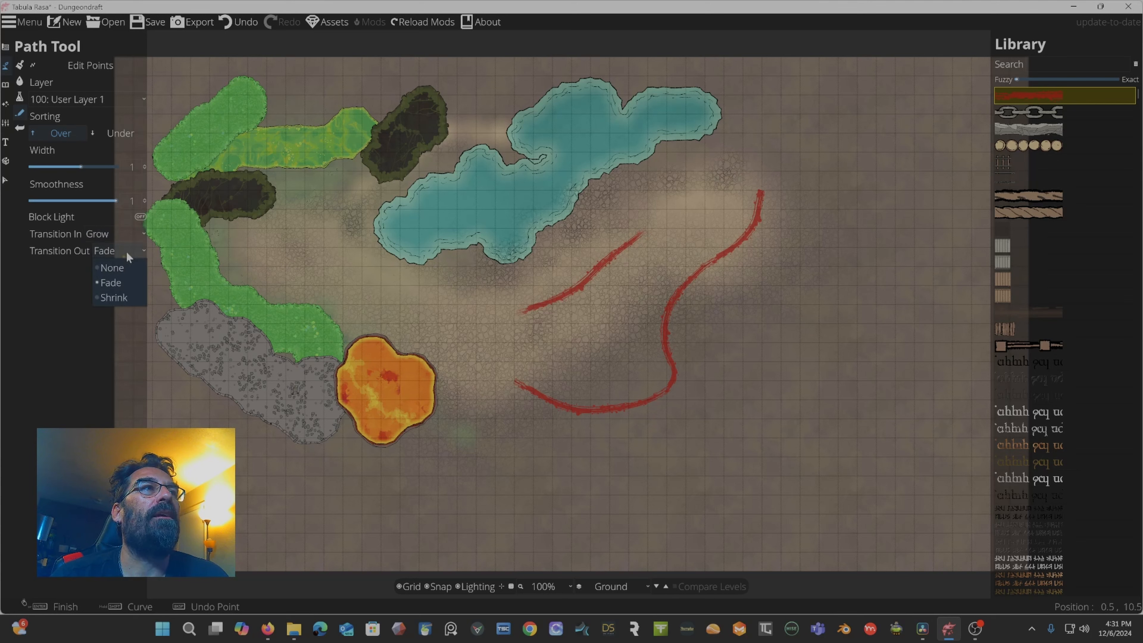
left_click(115, 298)
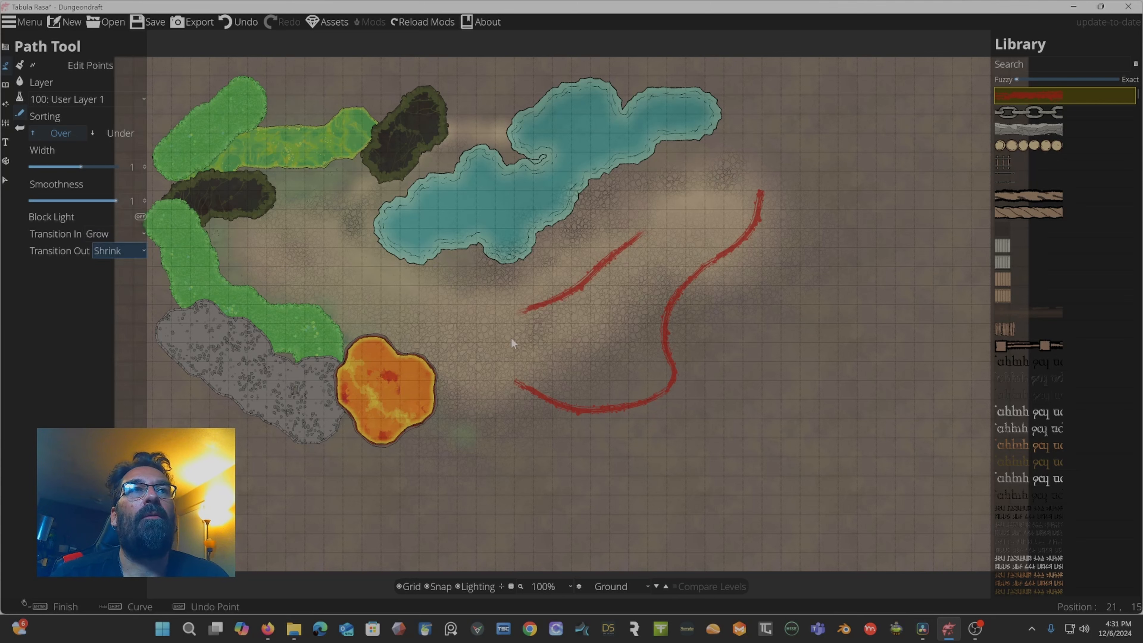
mouse_move(518, 338)
left_mouse_down()
mouse_move(568, 333)
mouse_move(613, 310)
mouse_move(674, 245)
left_mouse_up()
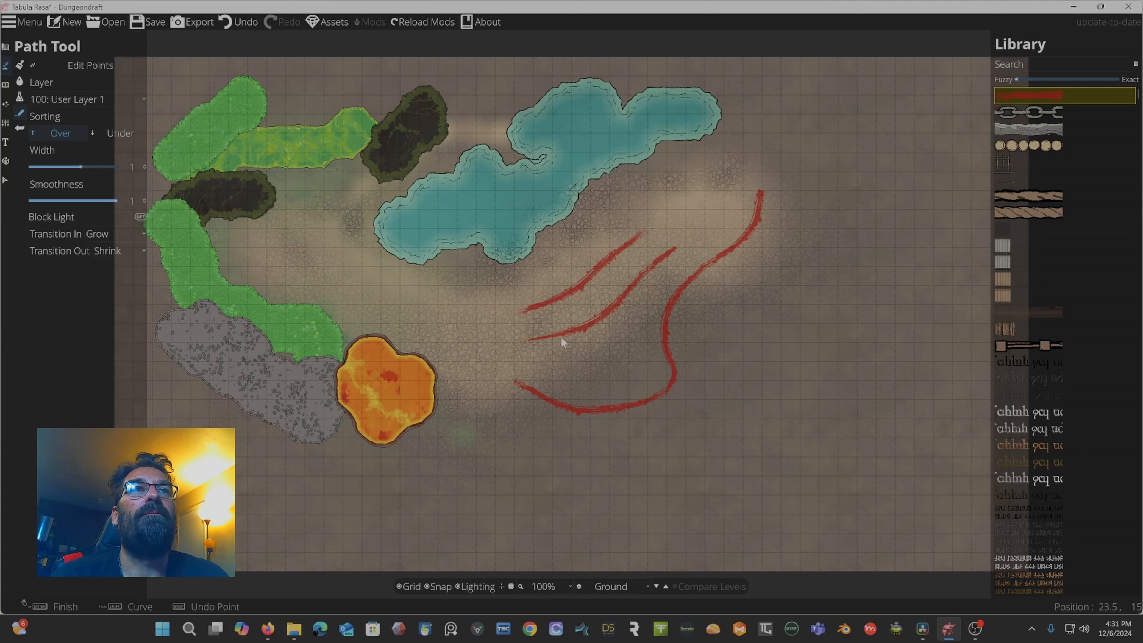
Set Transition In to None, pick a thin dark path, and draw a wavy path right of the long red path.
left_click(118, 234)
left_click(106, 251)
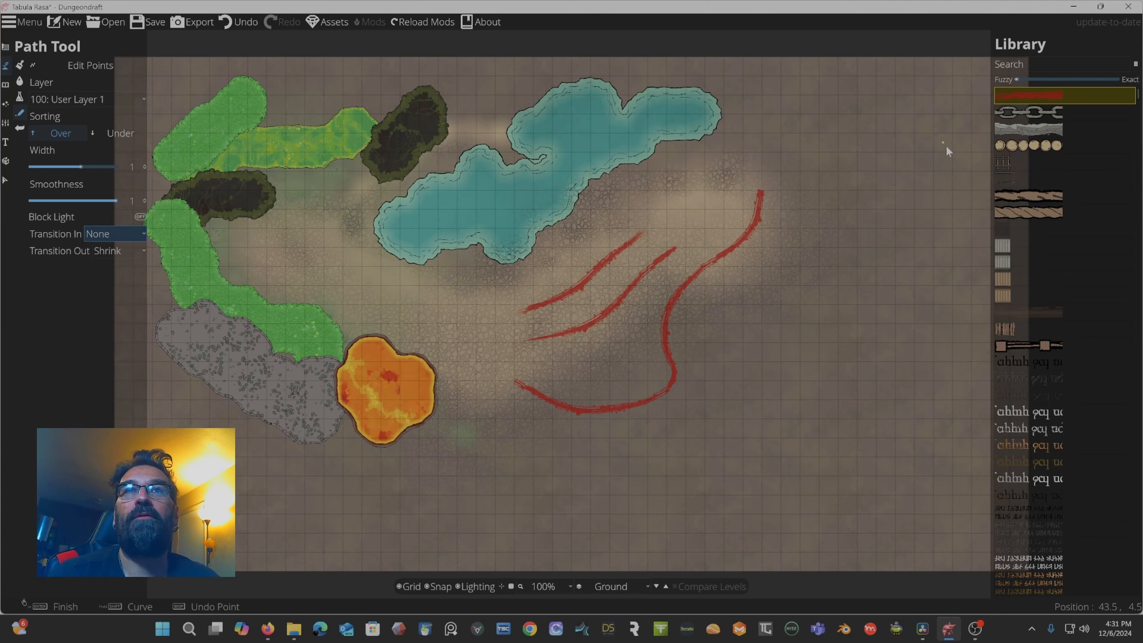
mouse_move(1009, 160)
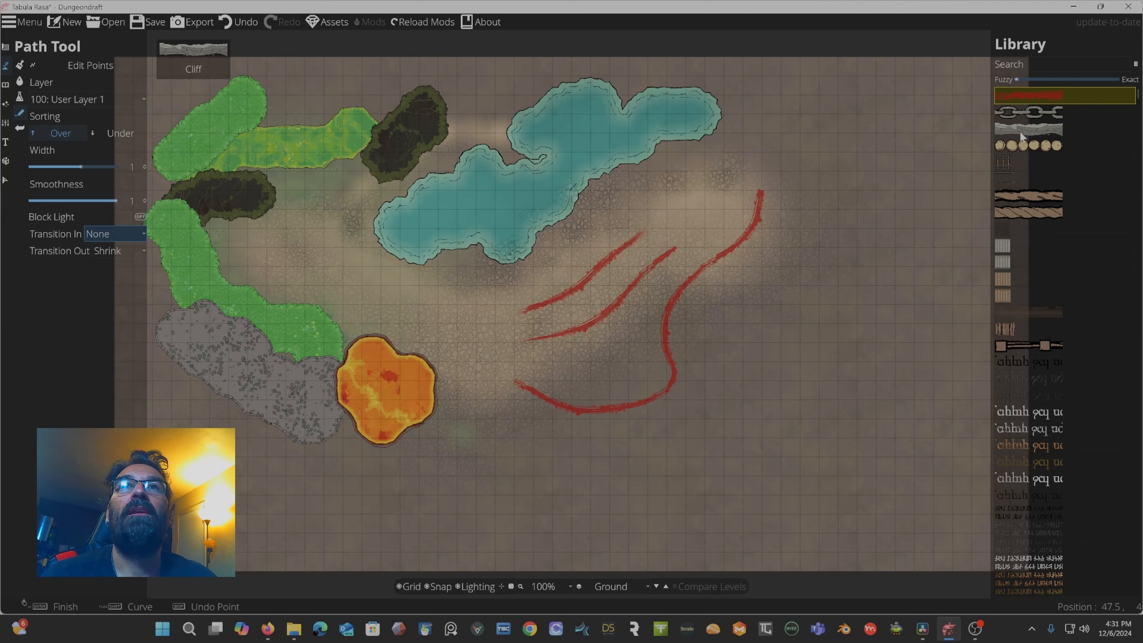
left_click(1021, 198)
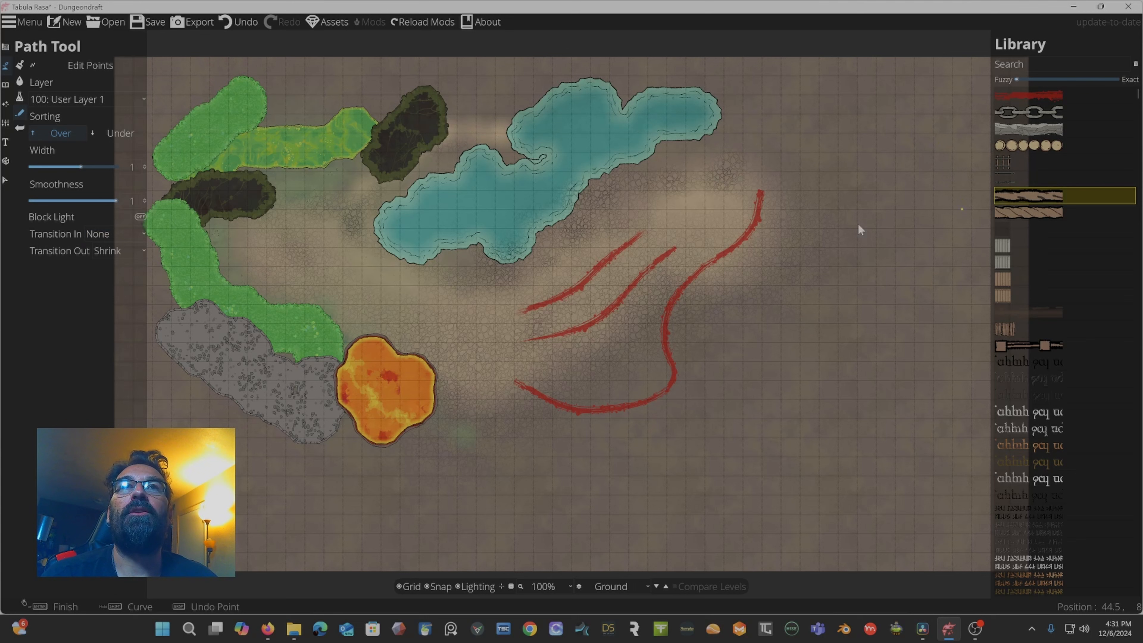
left_click(752, 238)
left_click(772, 306)
left_click(809, 294)
left_click(785, 238)
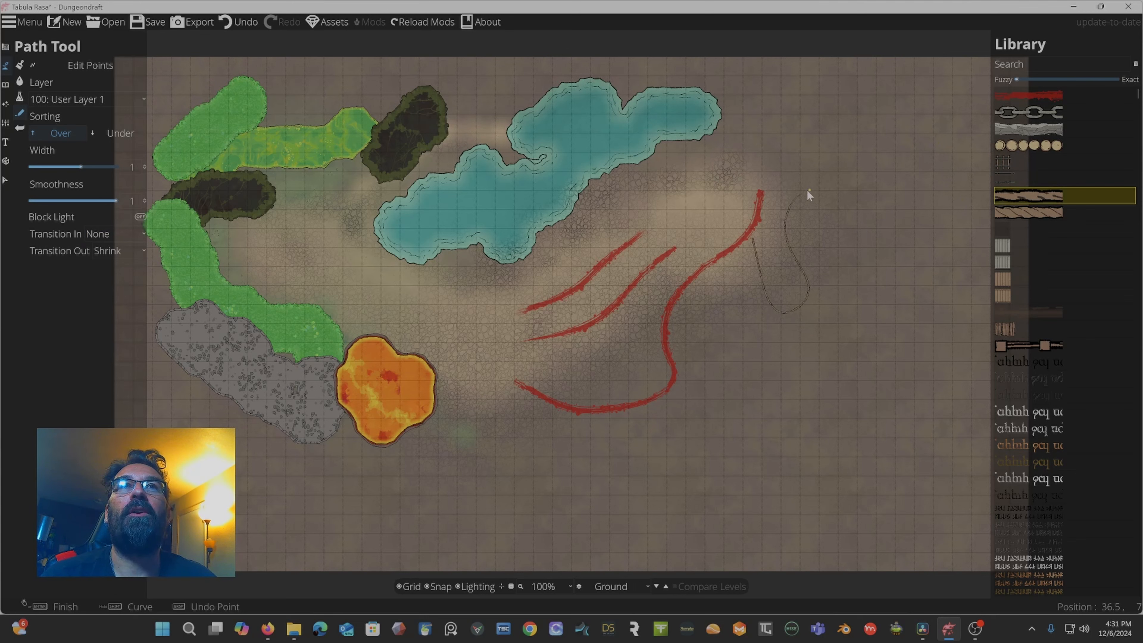
left_click(828, 181)
right_click(828, 181)
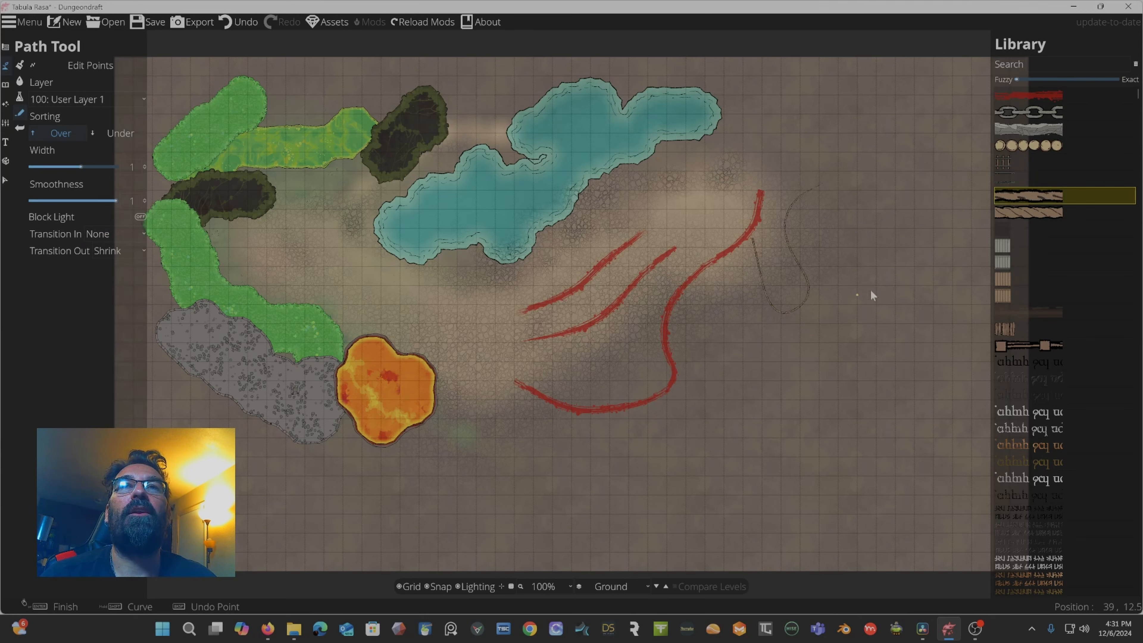
Pick the ShadowPath A 40% path from the library and draw a straight vertical shadow path on the map's right side.
scroll(1056, 334, "down", 5)
scroll(1056, 334, "down", 8)
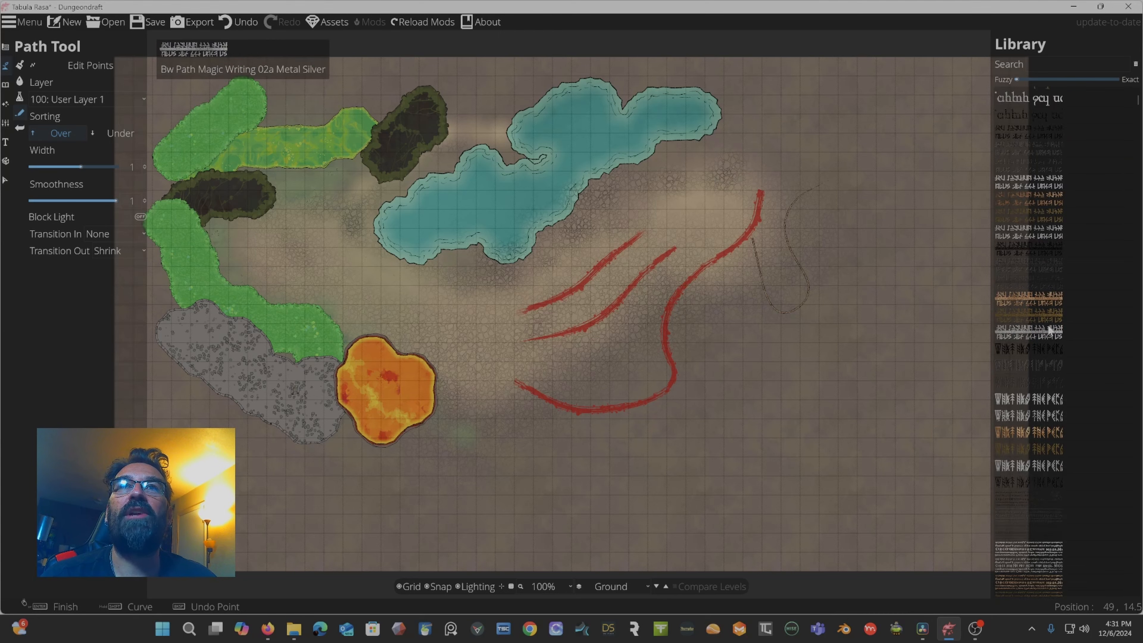
scroll(1042, 321, "down", 8)
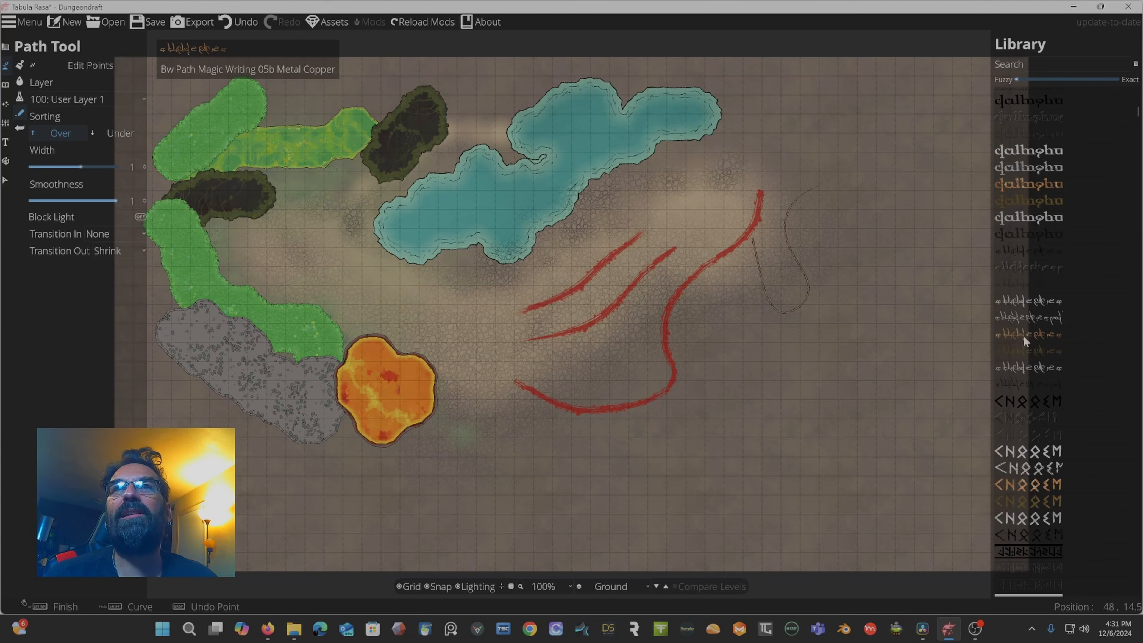
scroll(1021, 334, "down", 8)
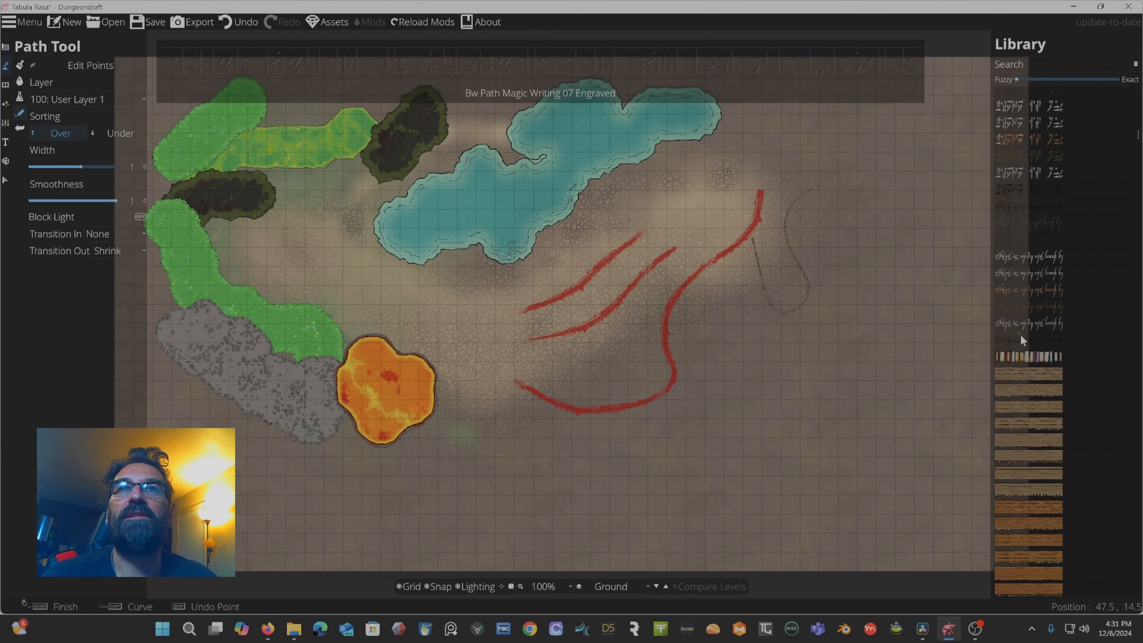
scroll(1020, 338, "down", 2)
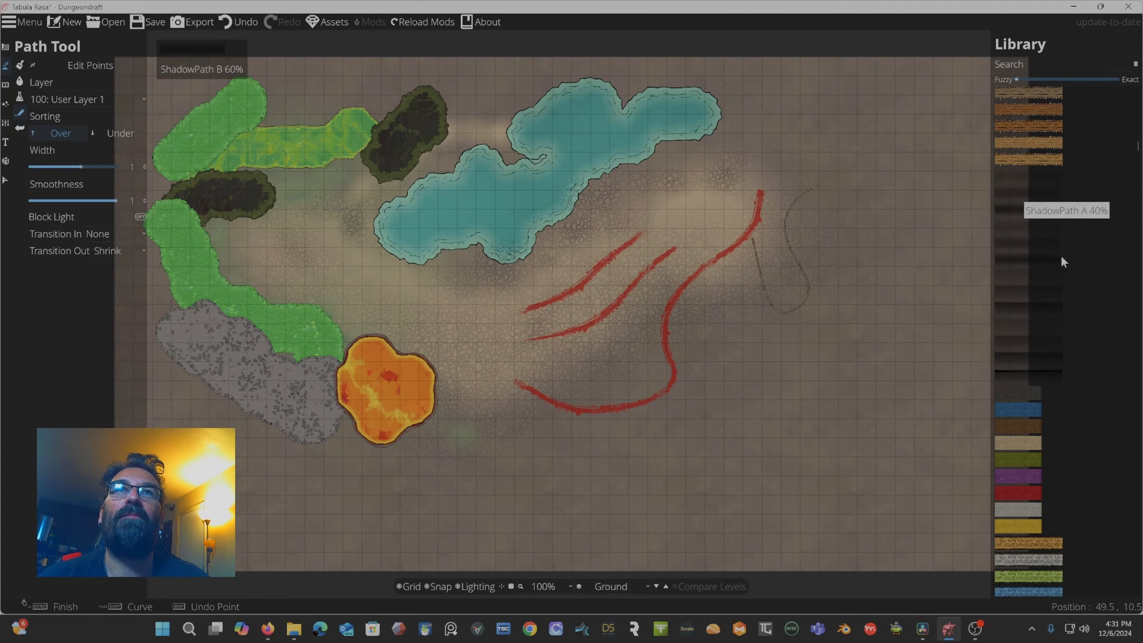
left_click(1009, 209)
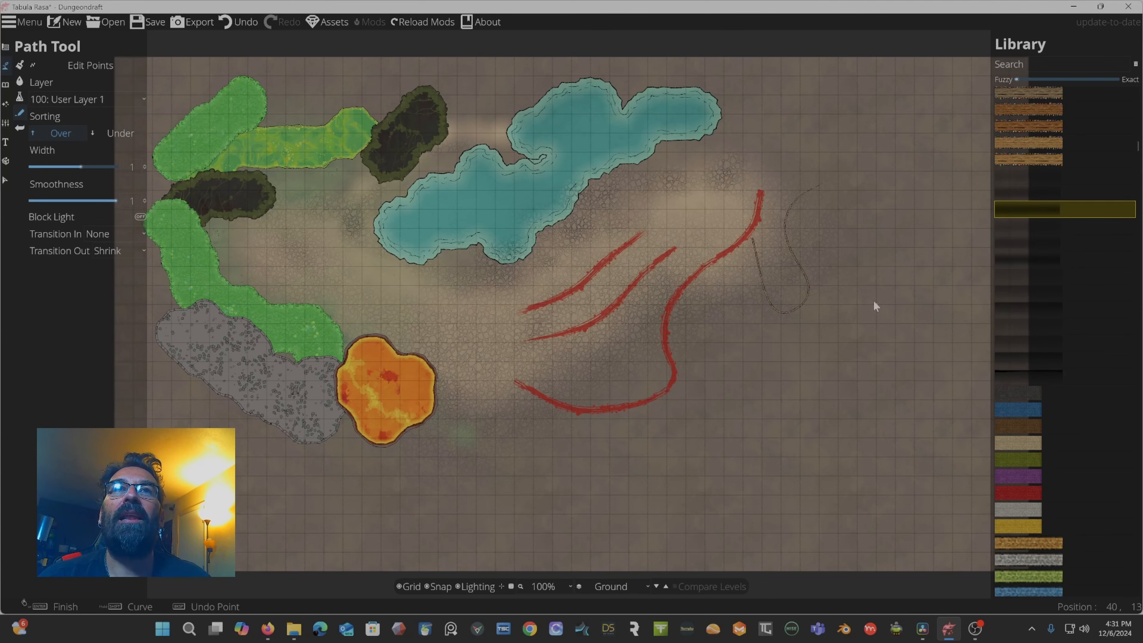
left_click(876, 239)
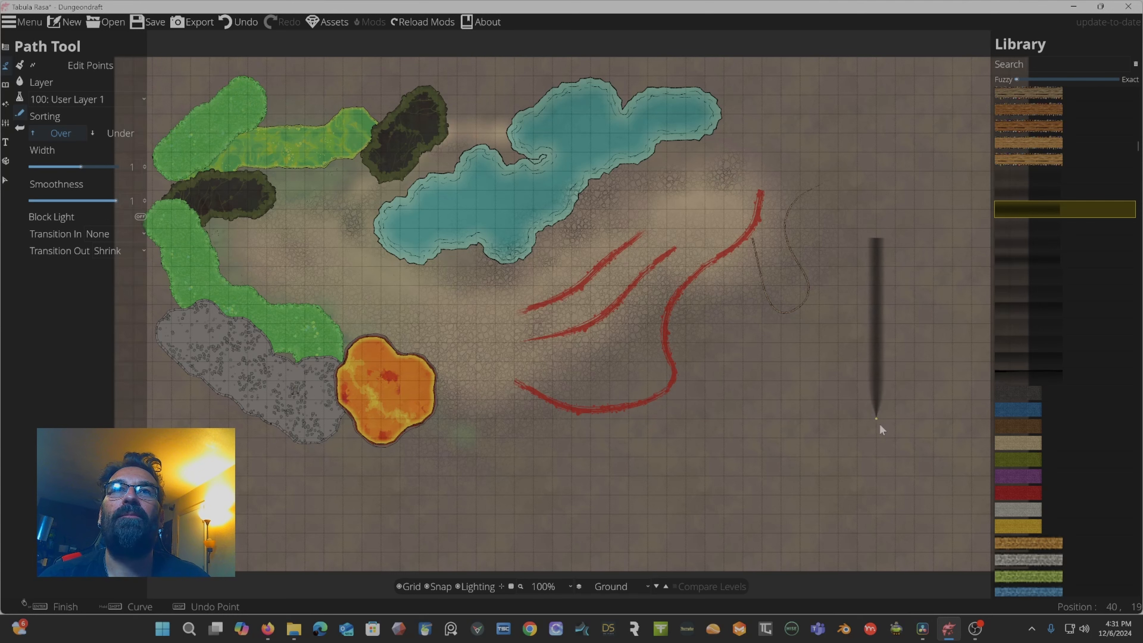
left_click(889, 426)
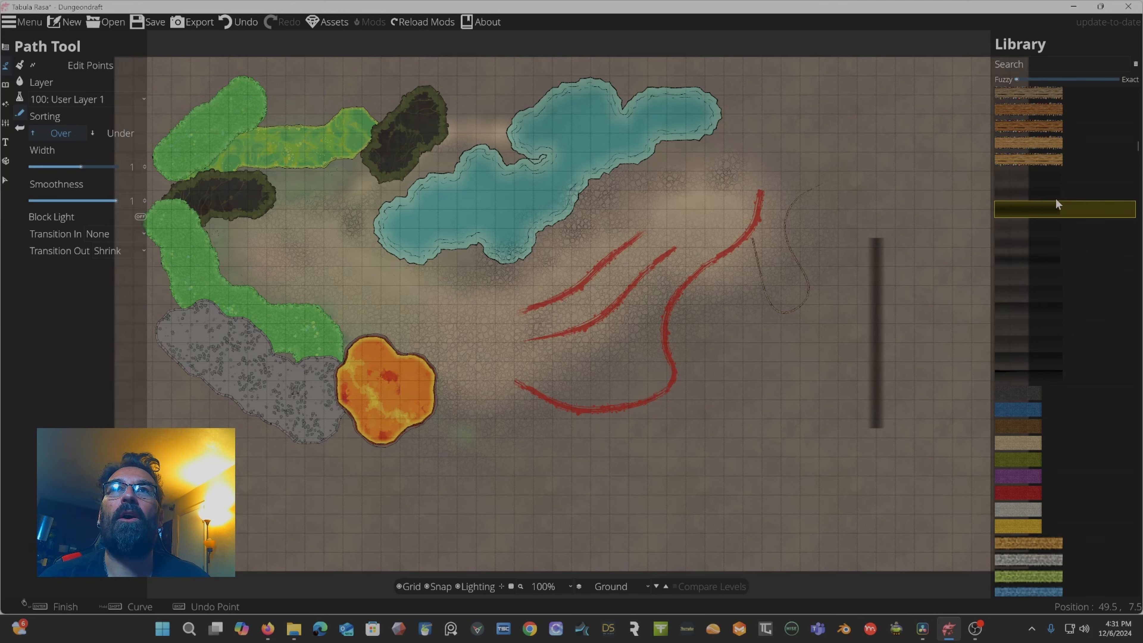
Pick another shadow path and set the path width to about 1.51 with sorting Under.
left_click(1022, 173)
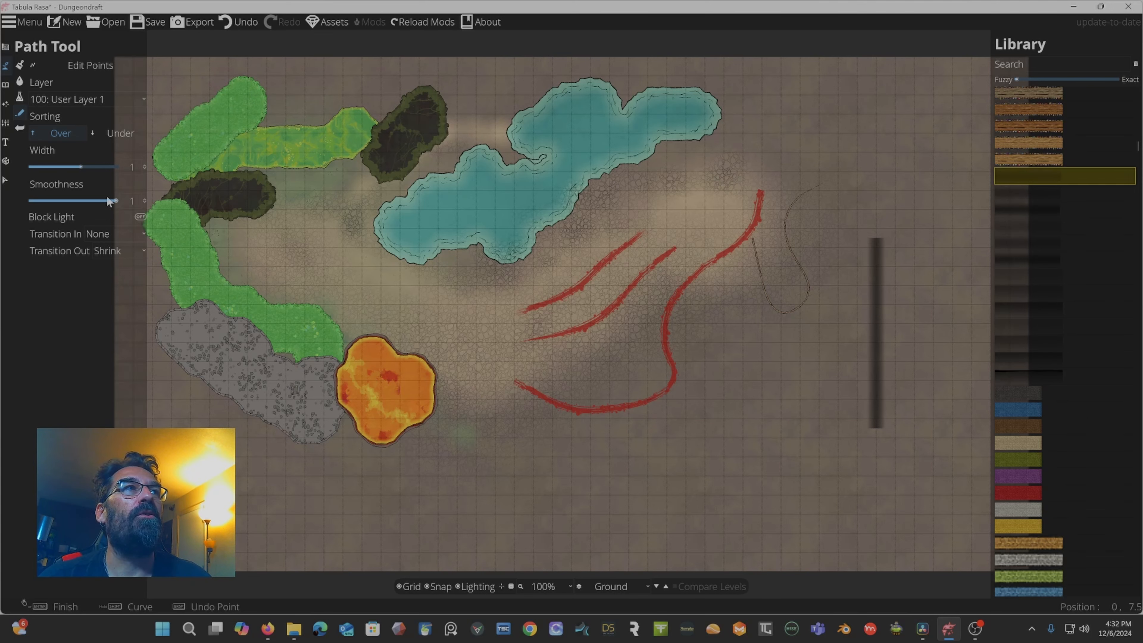
left_click_drag(80, 166, 90, 166)
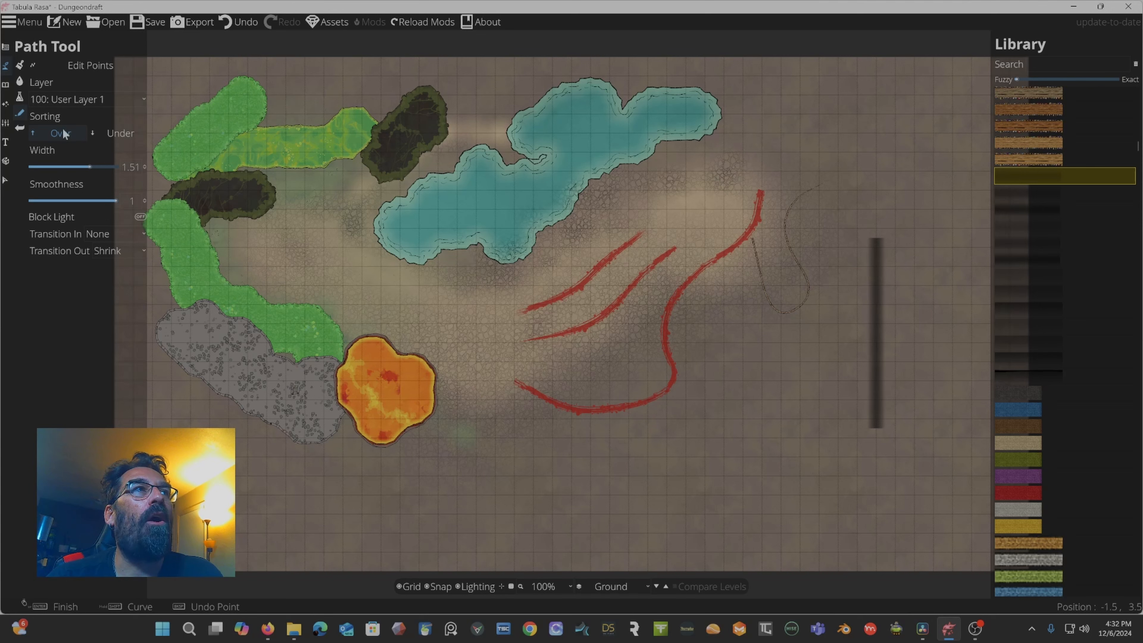
left_click(118, 131)
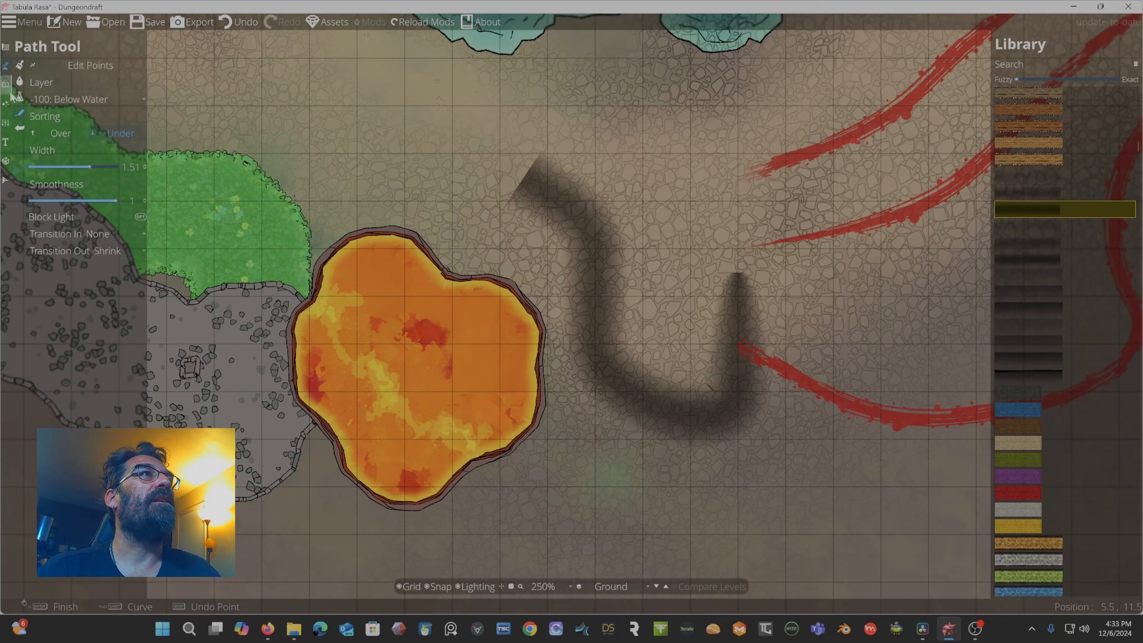
Switch to the Wall Tool with sorting Over and draw an L-shaped wall below the red paths.
left_click(7, 67)
left_click(7, 47)
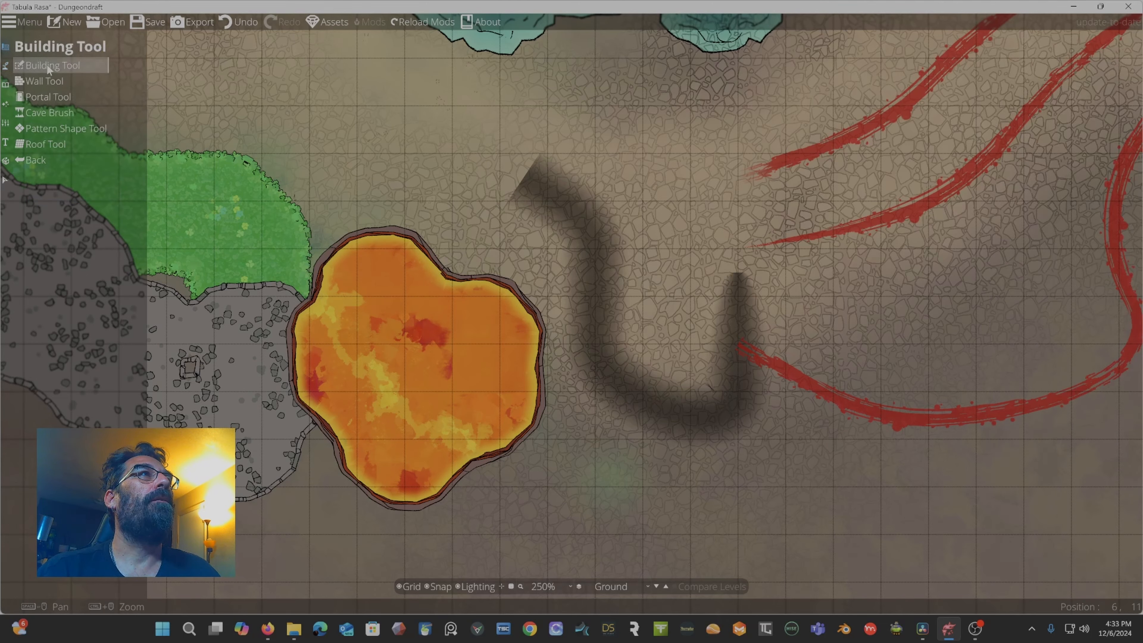
left_click(41, 79)
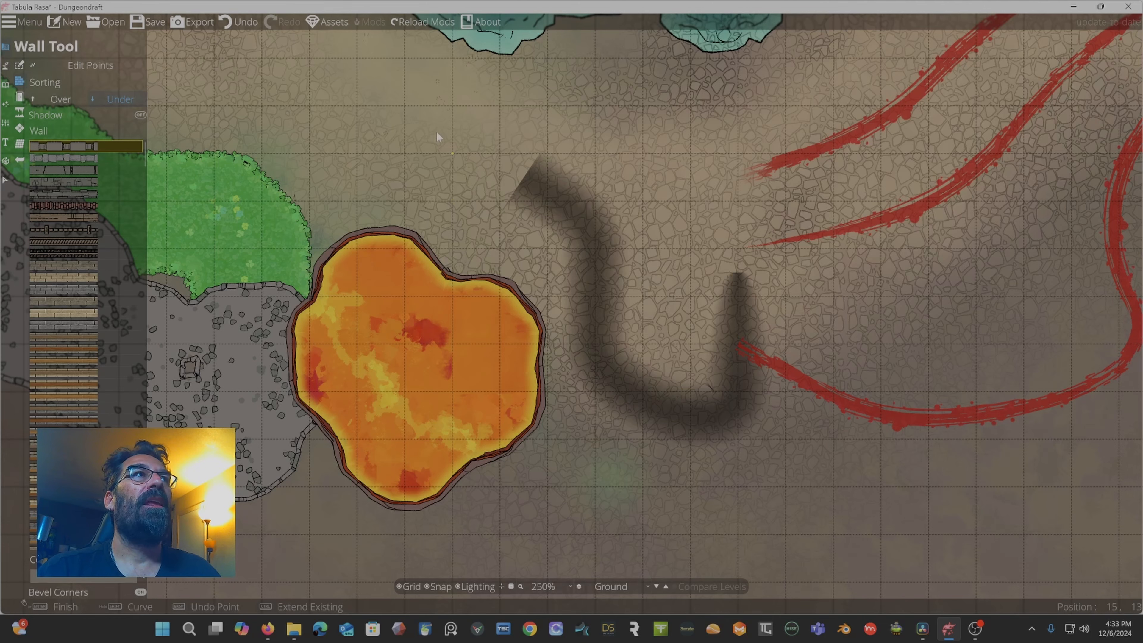
left_click(69, 103)
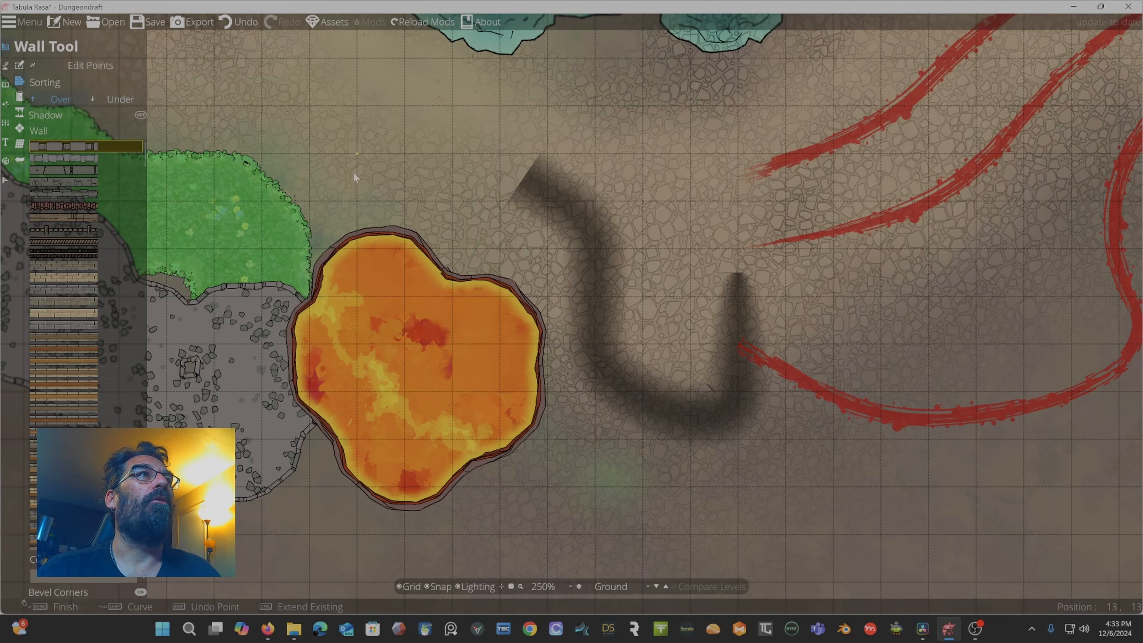
scroll(409, 160, "down", 5)
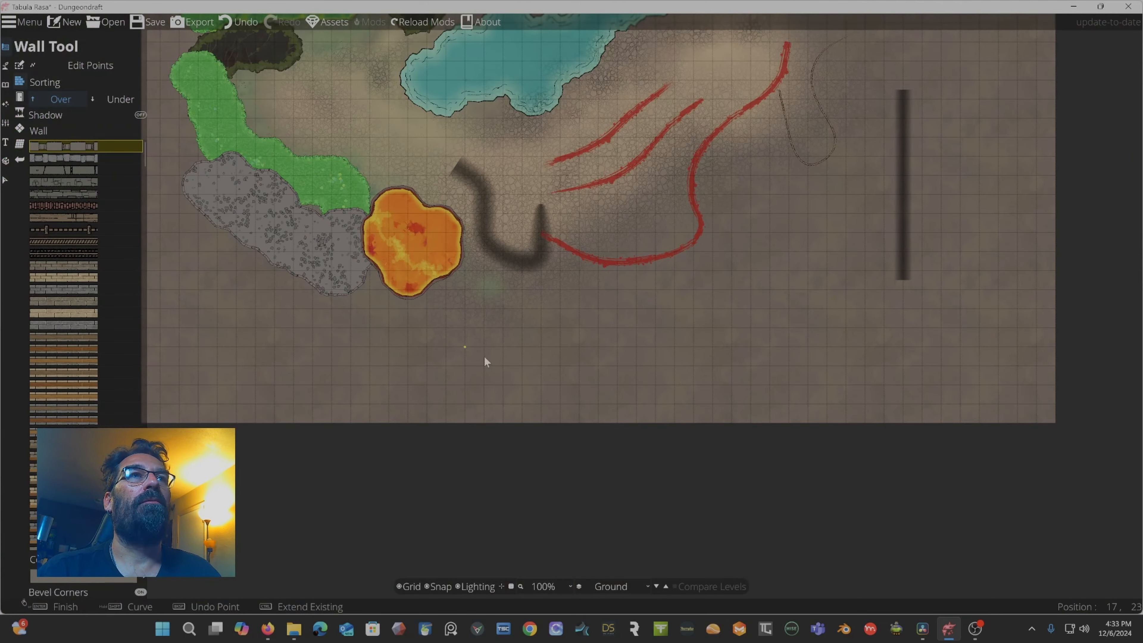
left_click(496, 343)
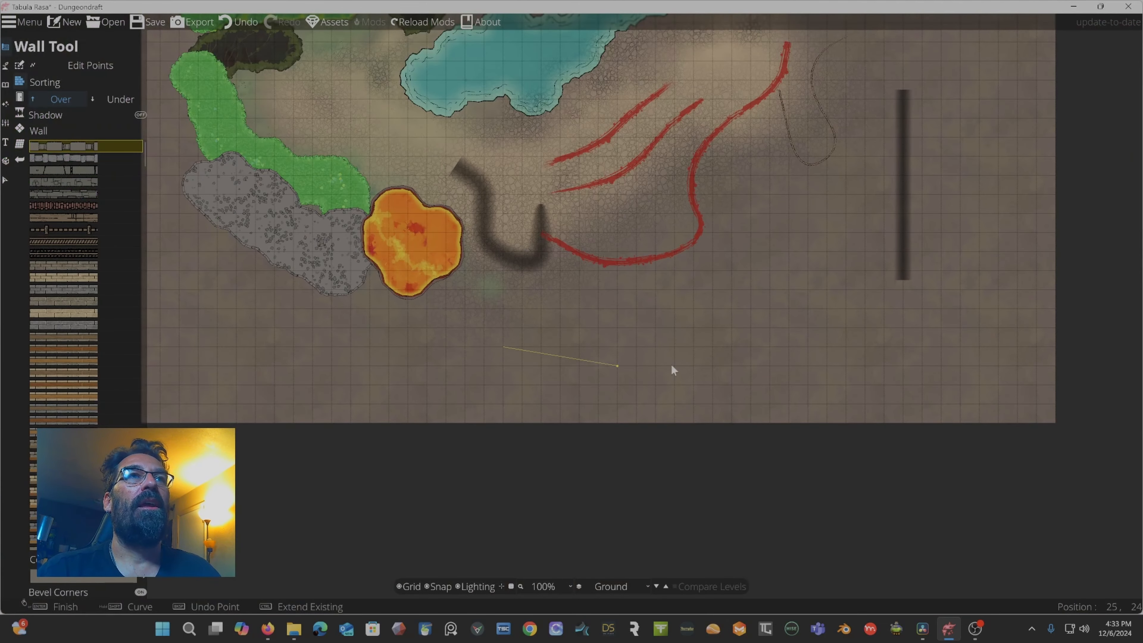
left_click(817, 347)
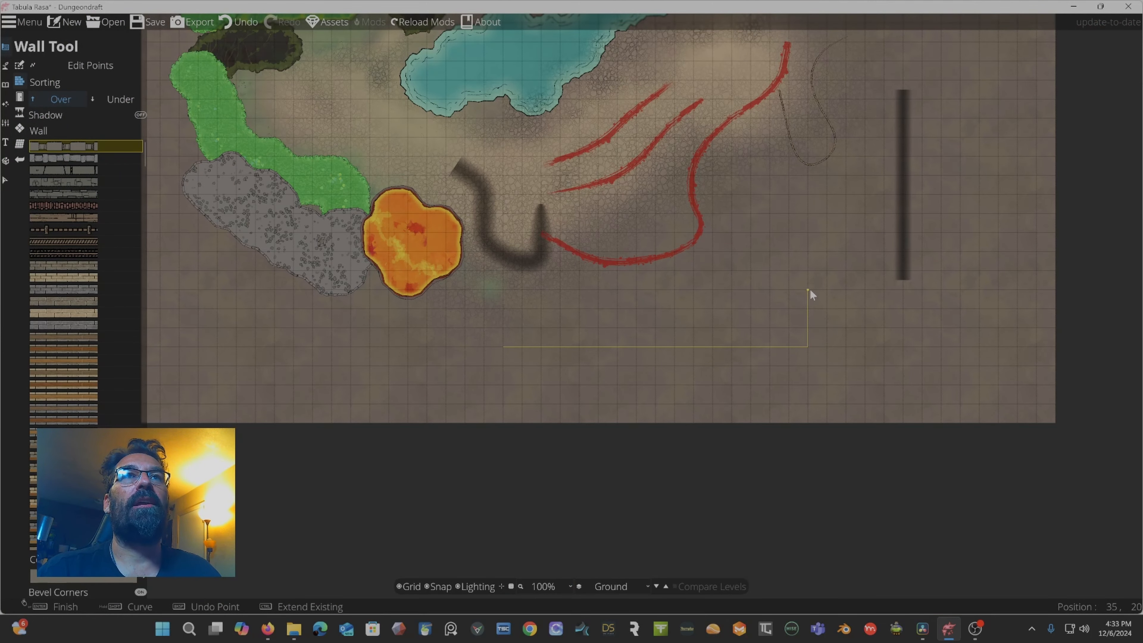
double_click(808, 234)
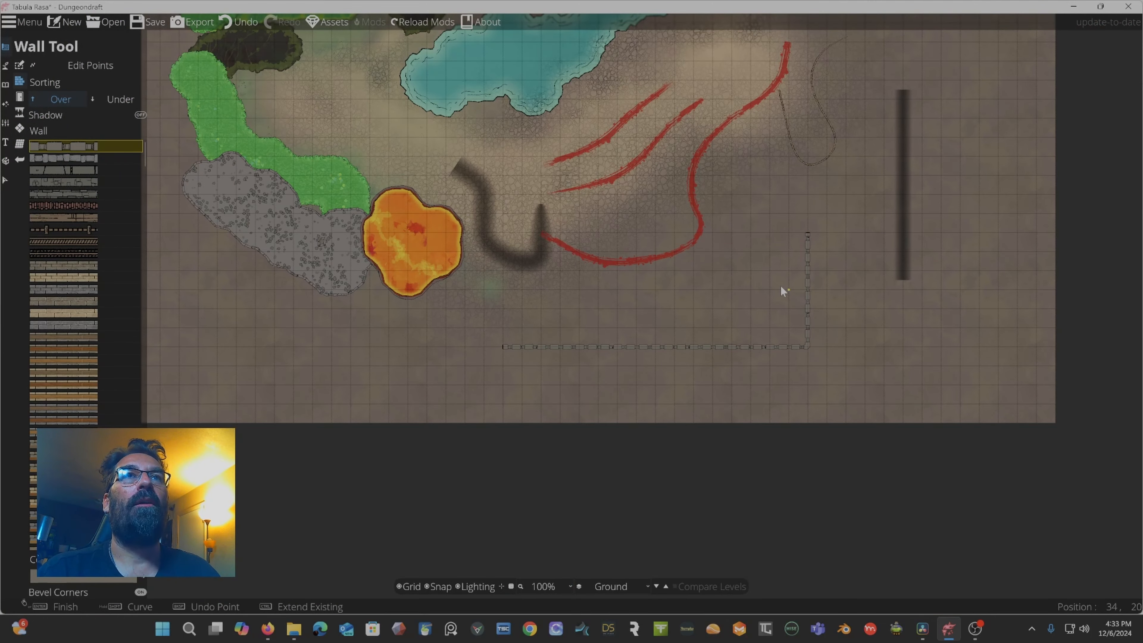
scroll(783, 291, "up", 3)
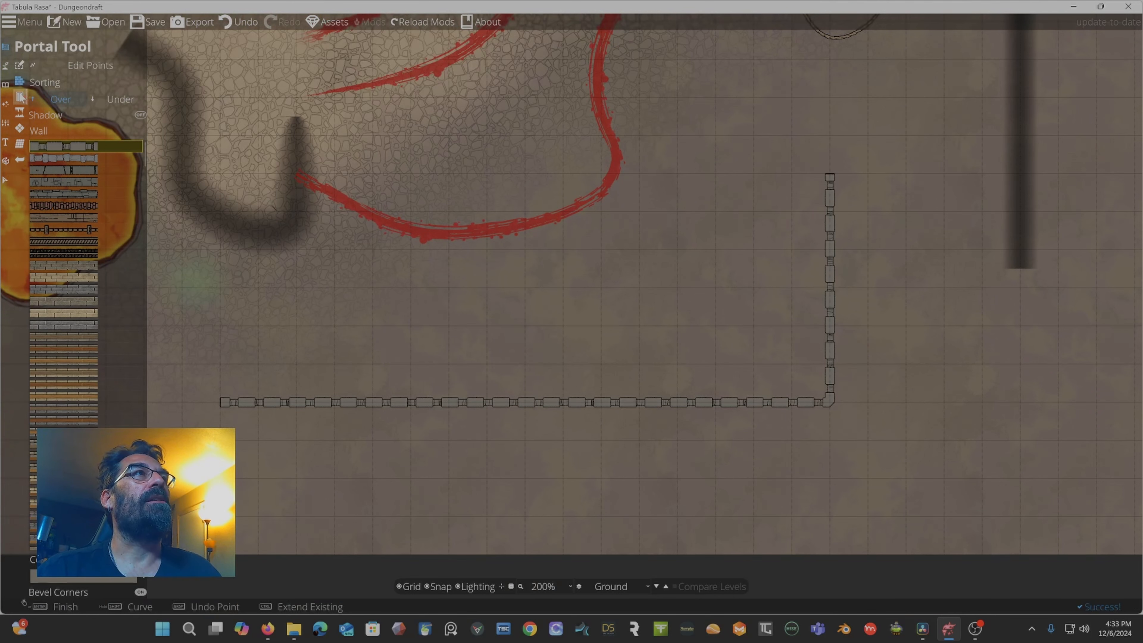
Switch to the Path Tool, trace a ShadowPath A 40% path along the L-shaped wall, and undo it.
left_click(7, 63)
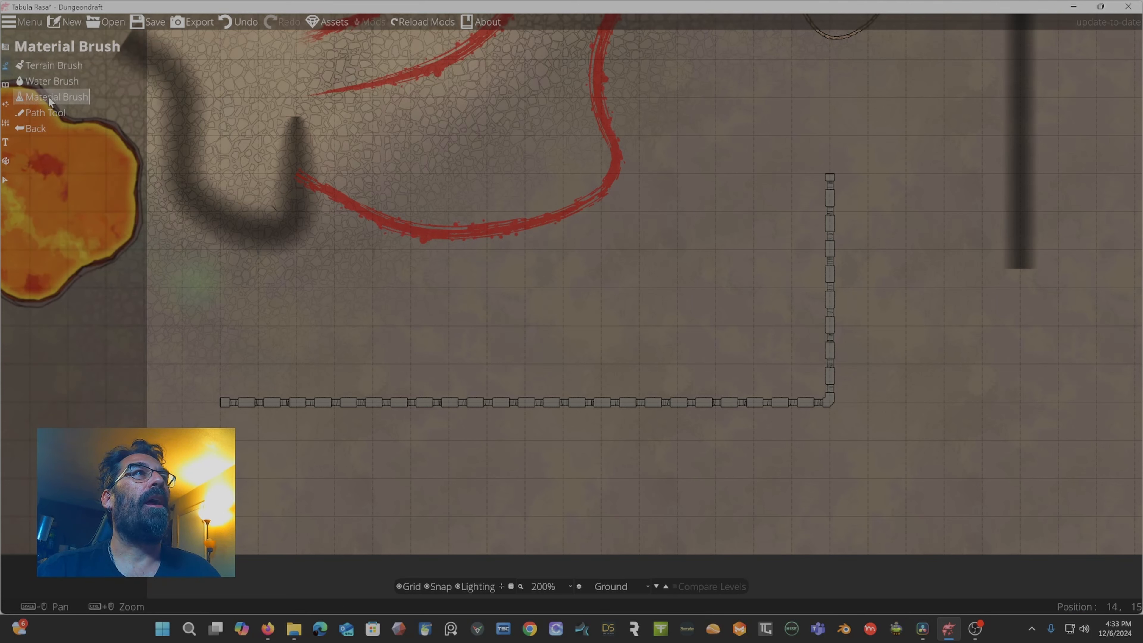
left_click(44, 113)
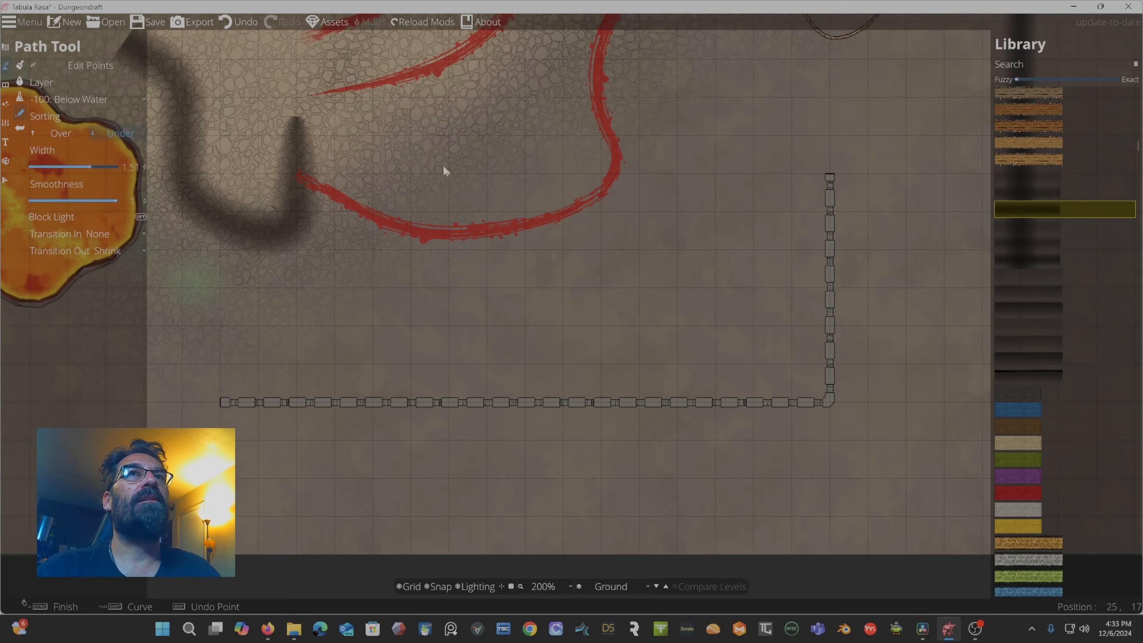
mouse_move(1011, 192)
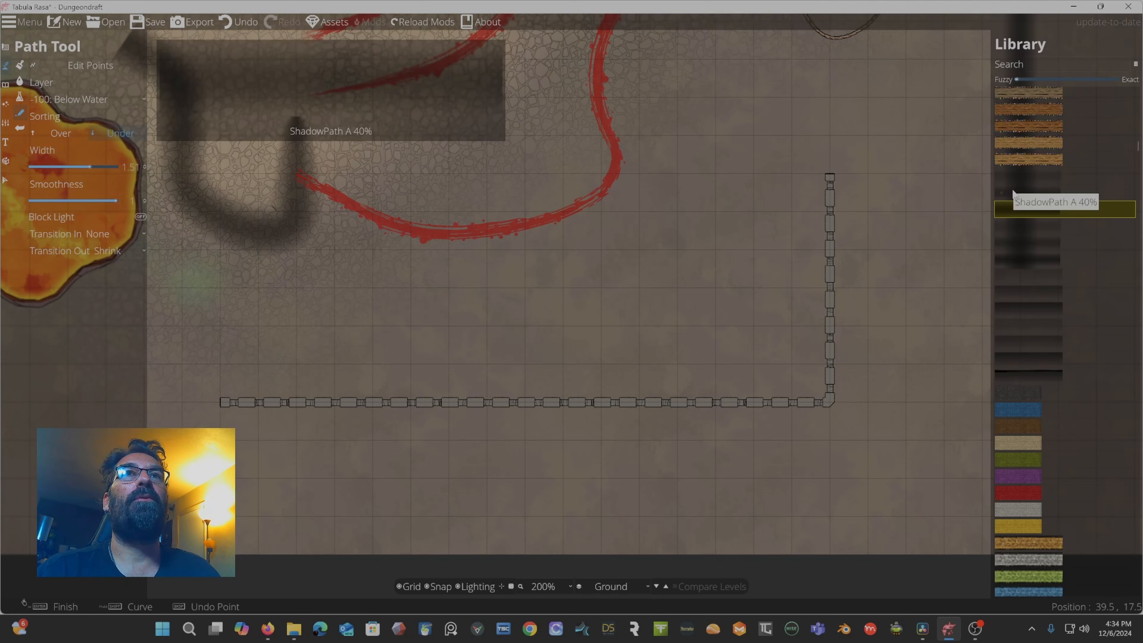
left_click(1019, 191)
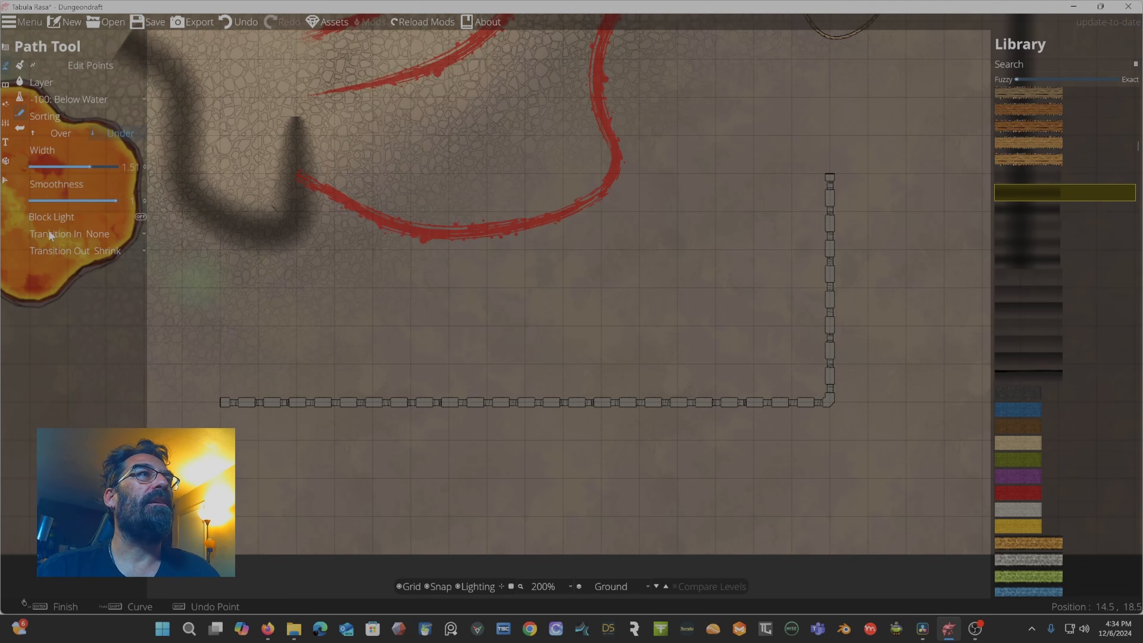
left_click(224, 401)
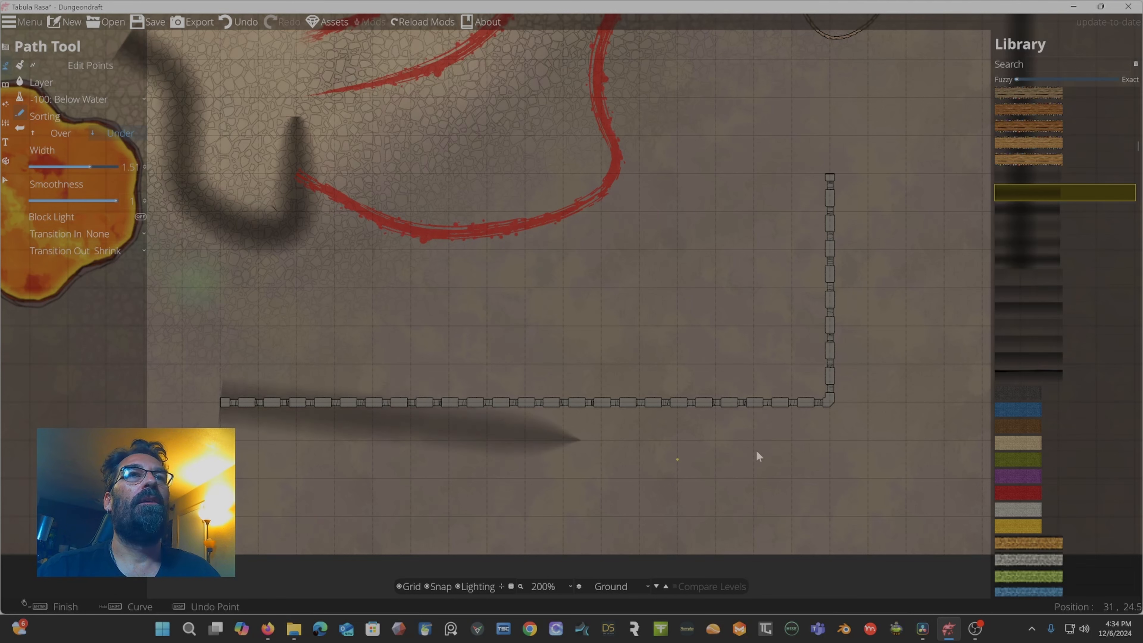
left_click(832, 403)
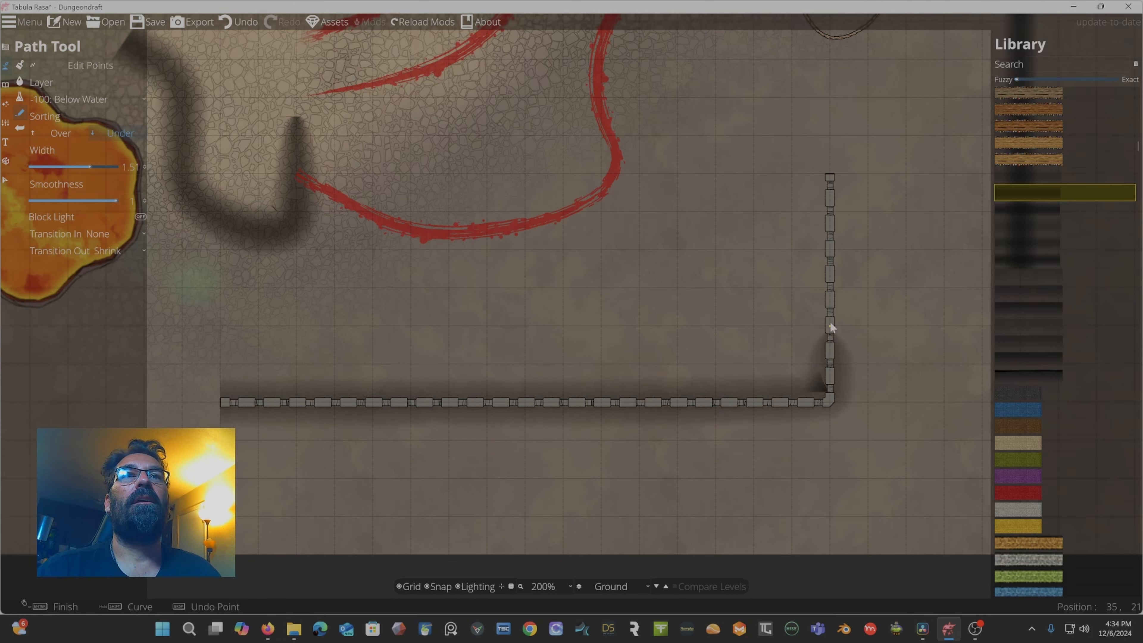
left_click(831, 181)
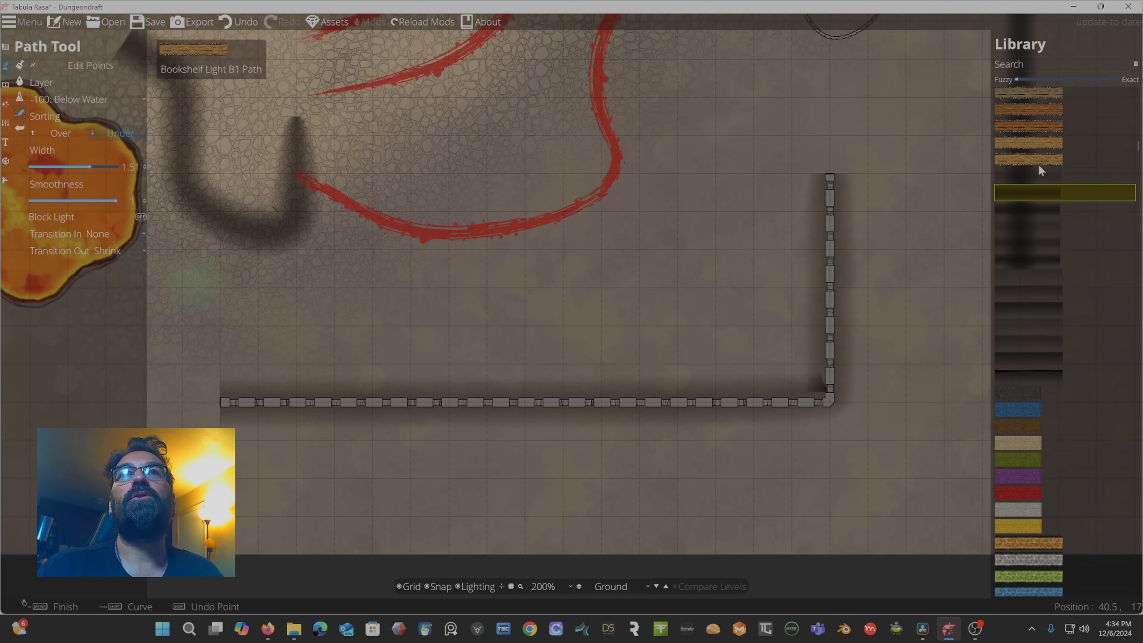
mouse_move(1035, 179)
key("ctrl+z")
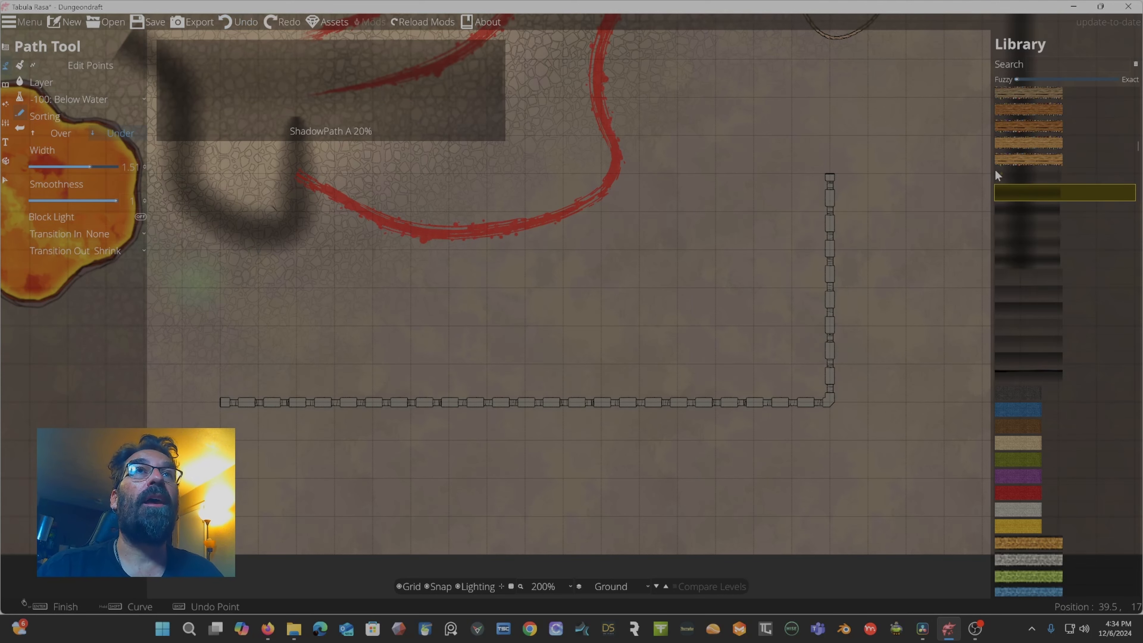
Try a ShadowPath A 20% path along the L-shaped wall at width about 1.16, then undo it.
left_click(1010, 180)
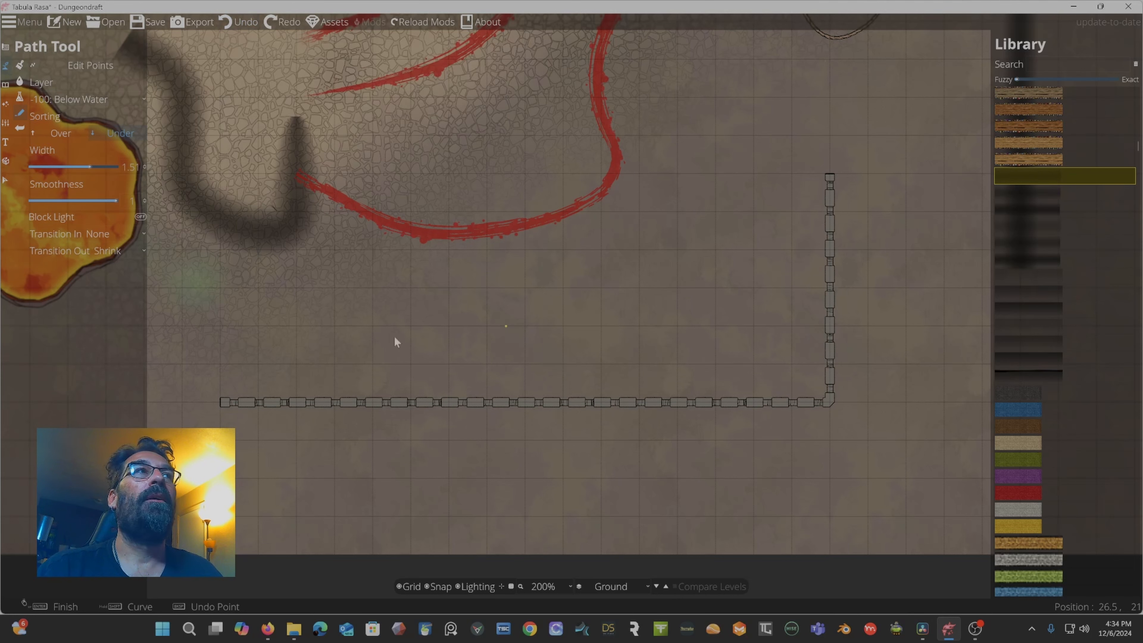
left_click_drag(86, 164, 65, 167)
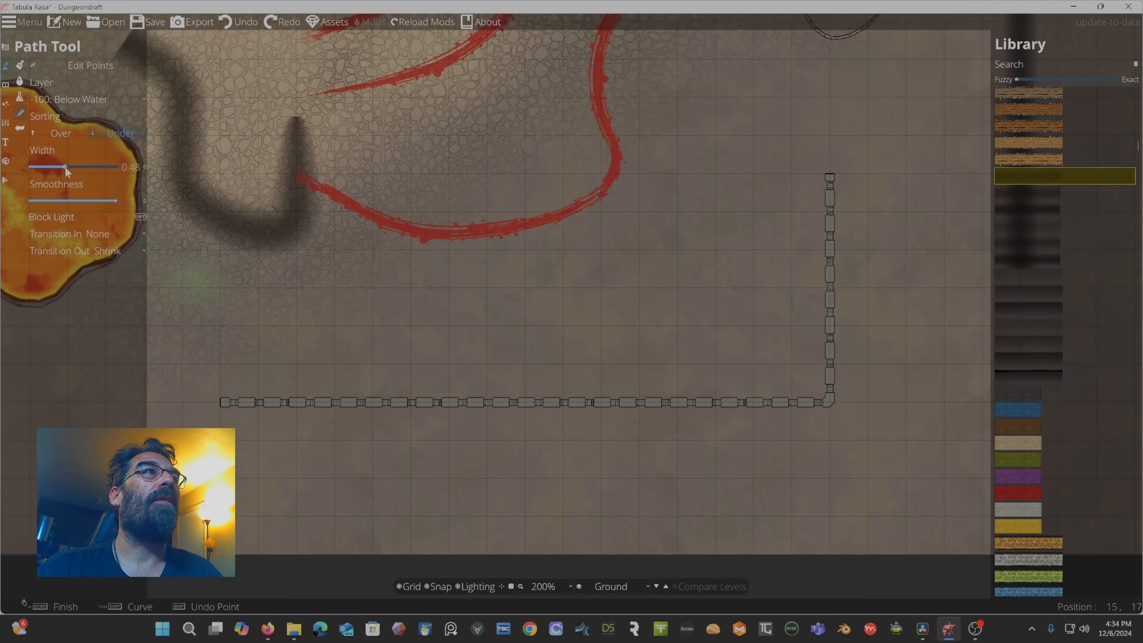
left_click(224, 399)
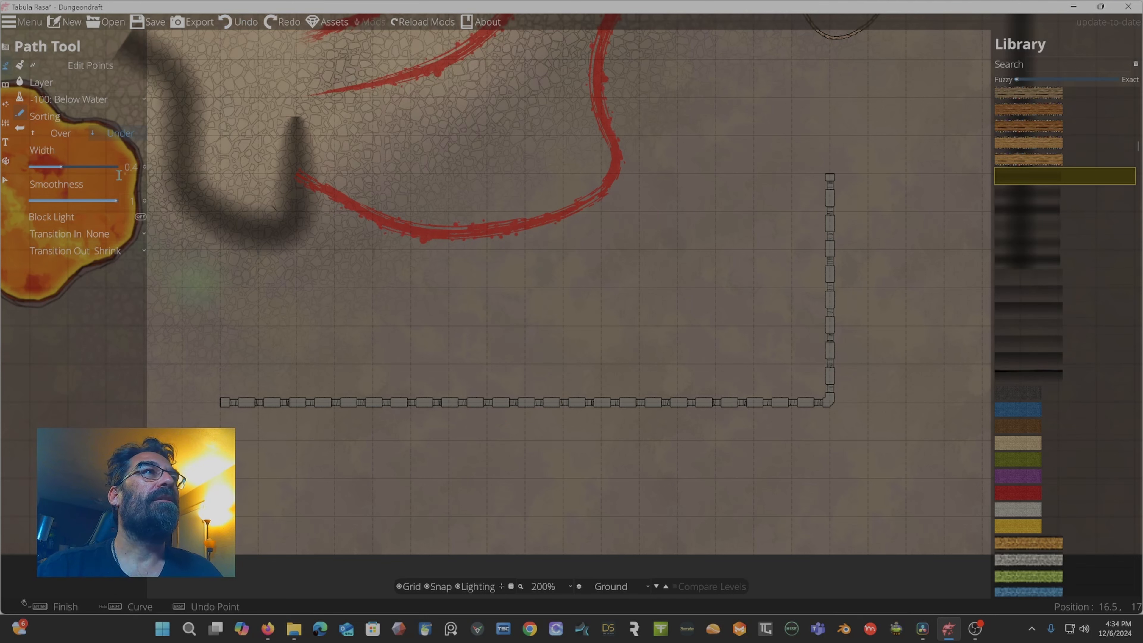
left_click_drag(61, 167, 84, 167)
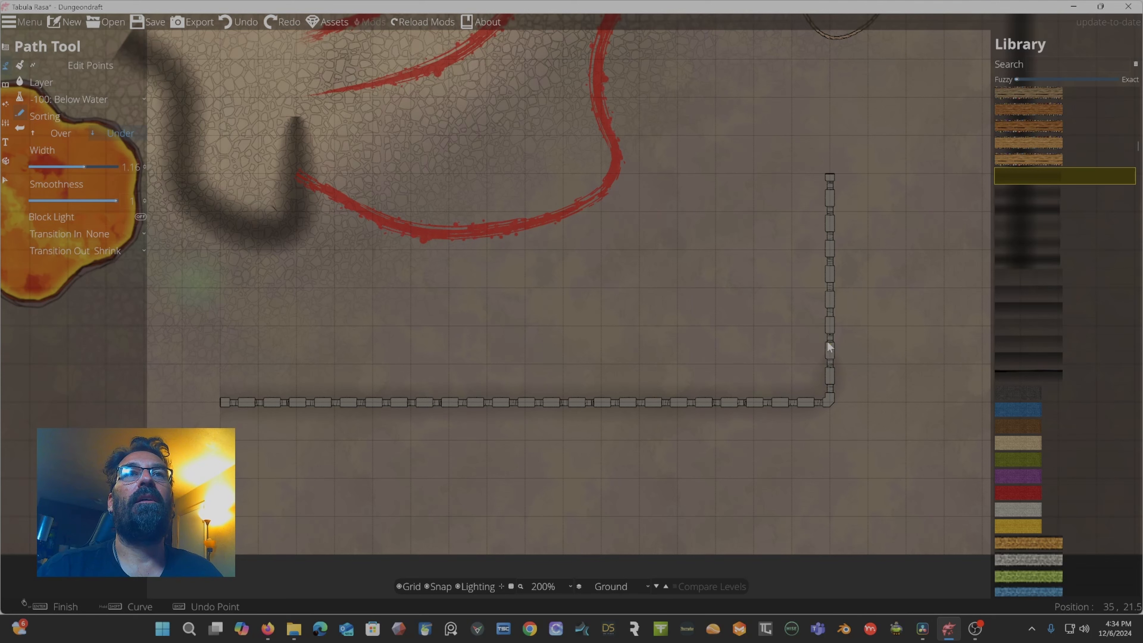
left_click(833, 179)
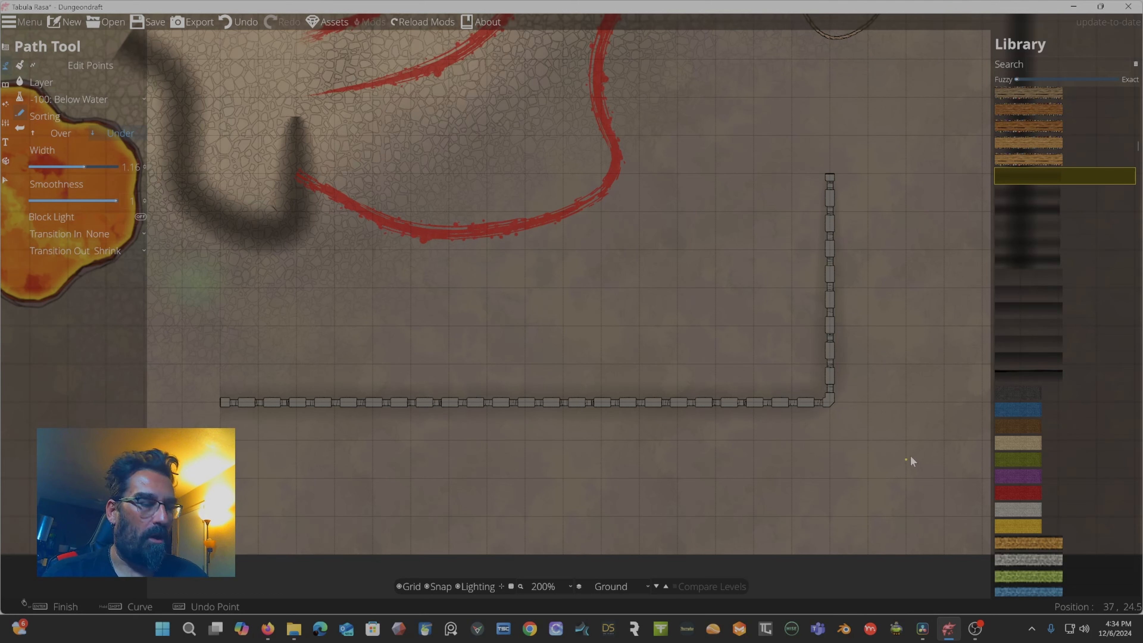
key("ctrl+z")
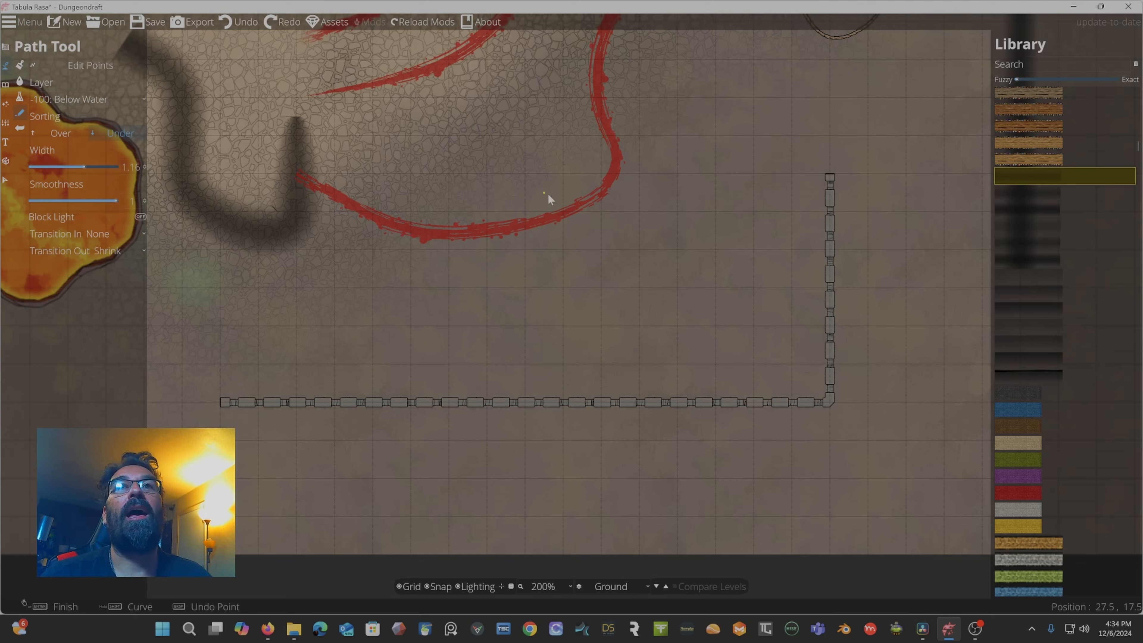
Pick an orange carpet rim path from the library and draw a curved path left of the wall's vertical segment.
scroll(1049, 303, "down", 10)
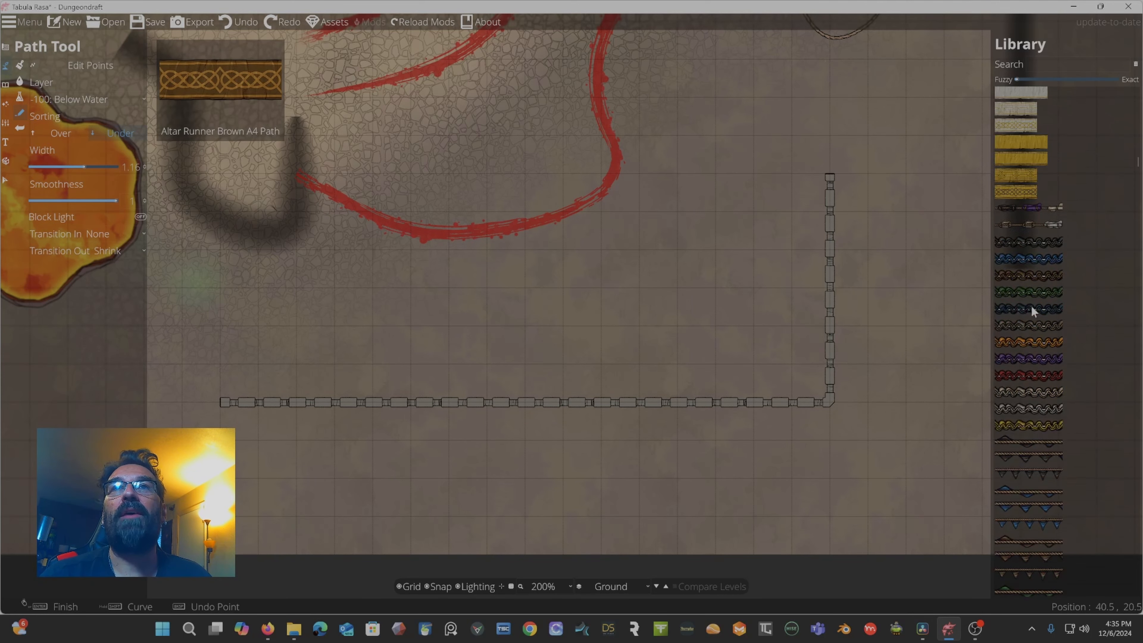
scroll(1021, 305, "down", 5)
scroll(998, 218, "down", 5)
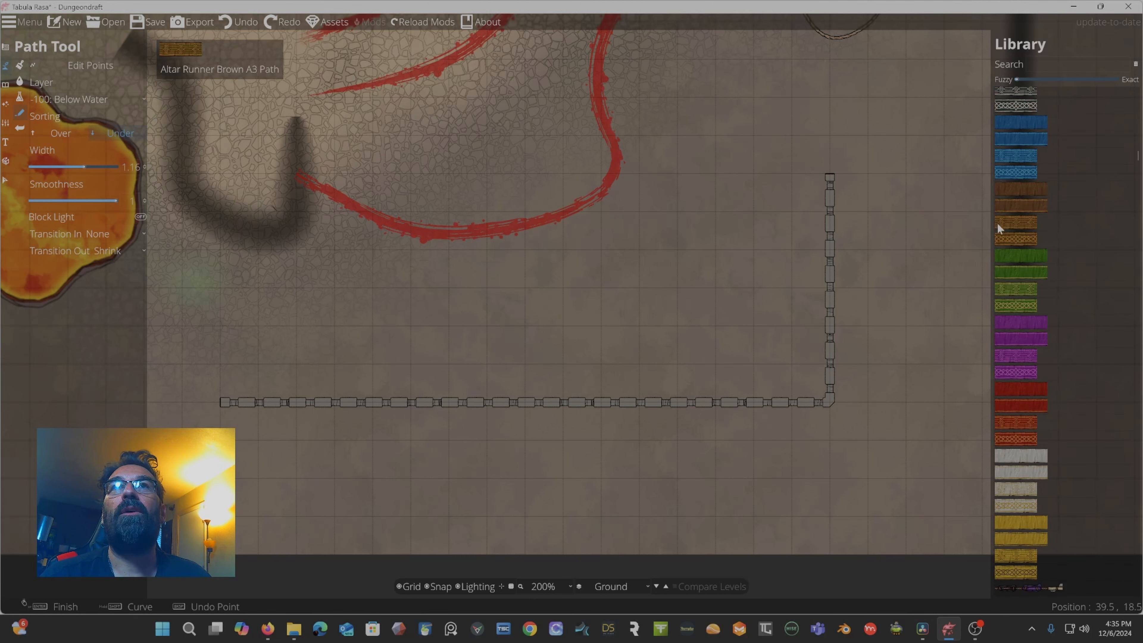
scroll(1020, 223, "down", 10)
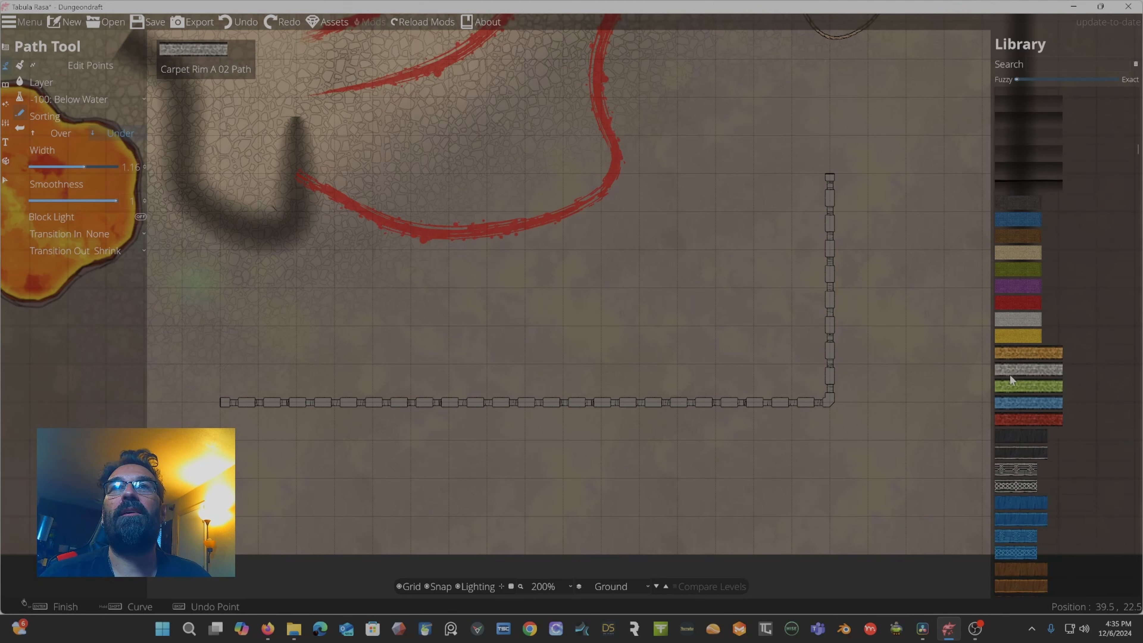
left_click(1023, 354)
left_click(736, 81)
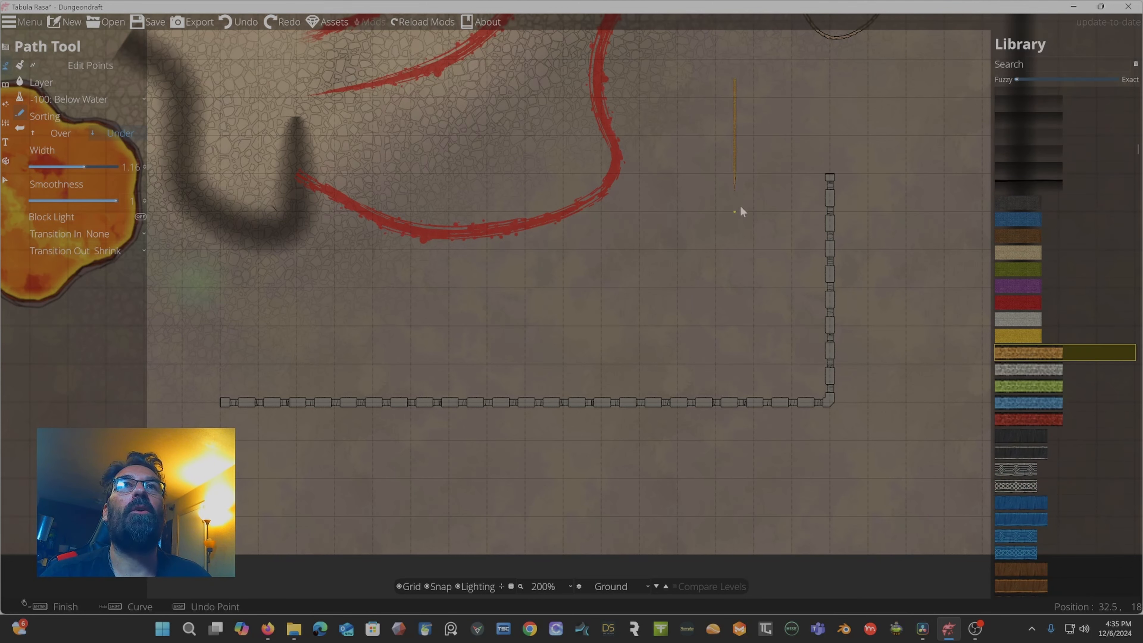
left_click(678, 269)
left_click(785, 299)
right_click(784, 299)
Set the path width to about 3.81, pick a rocky path, and draw a wide curved rocky path beside the orange path.
left_click_drag(84, 166, 99, 166)
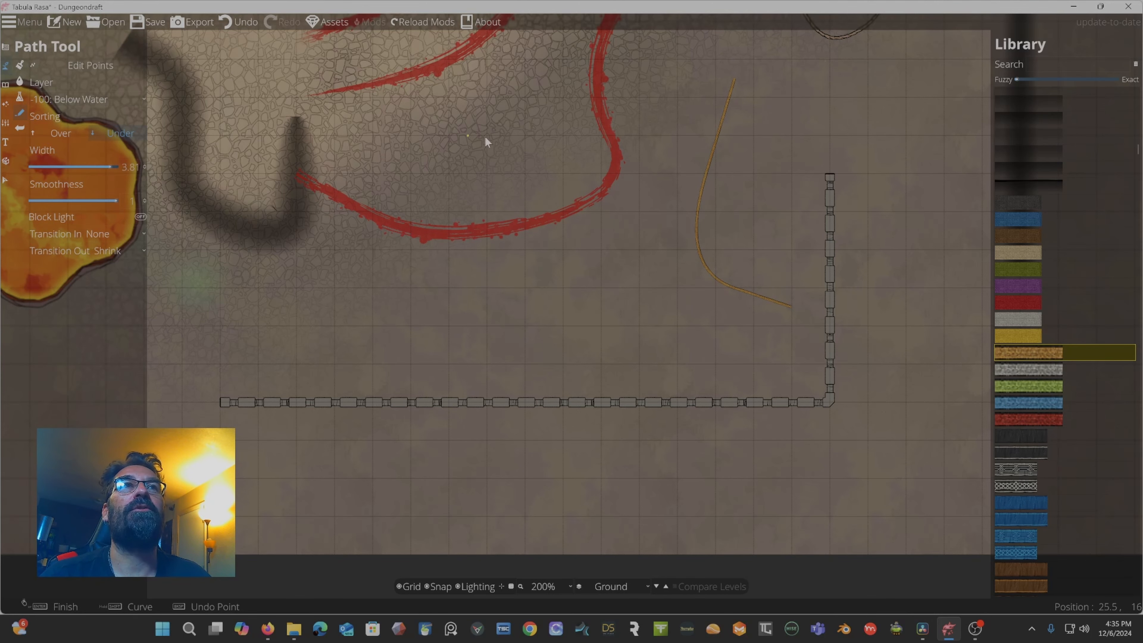
scroll(585, 180, "up", 3)
scroll(588, 184, "down", 3)
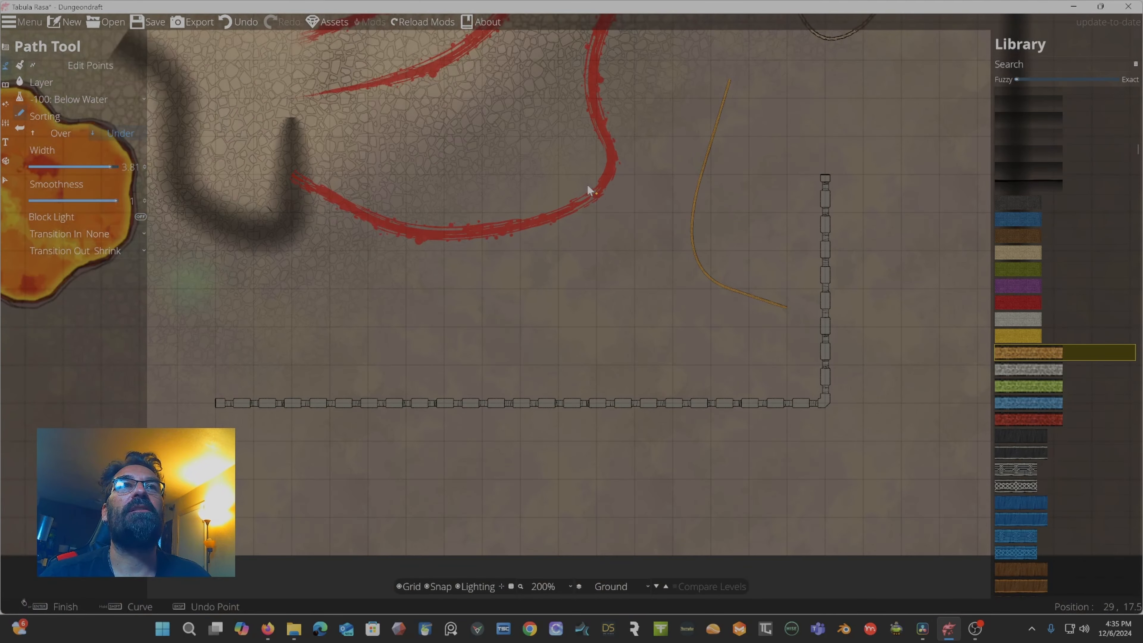
mouse_move(1015, 354)
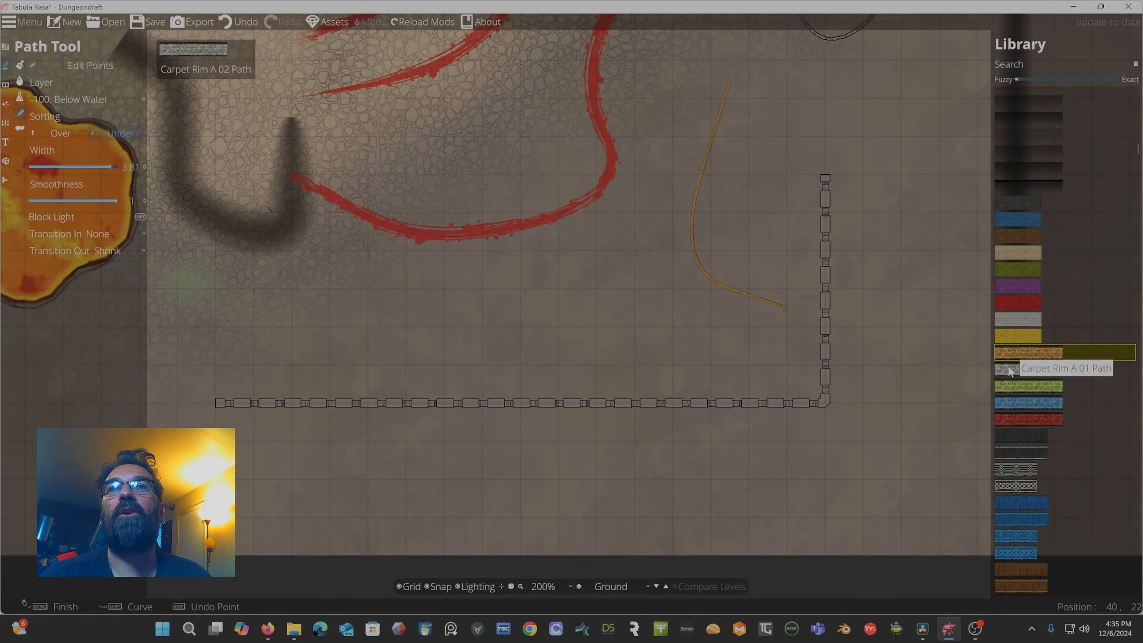
scroll(1019, 364, "down", 6)
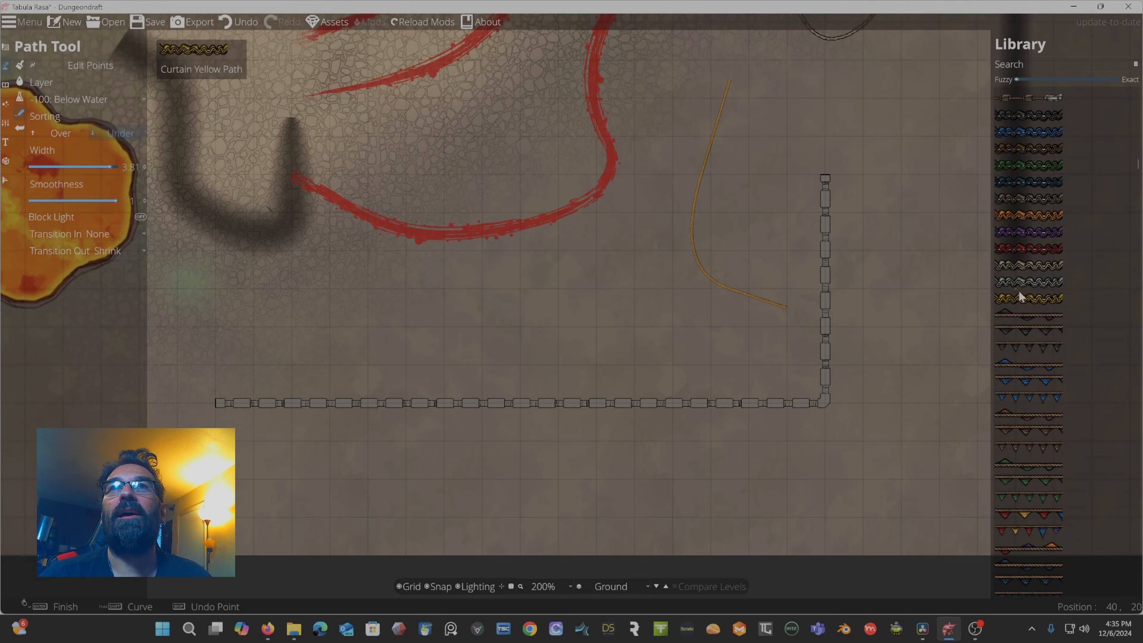
scroll(1018, 293, "down", 5)
scroll(1020, 293, "down", 6)
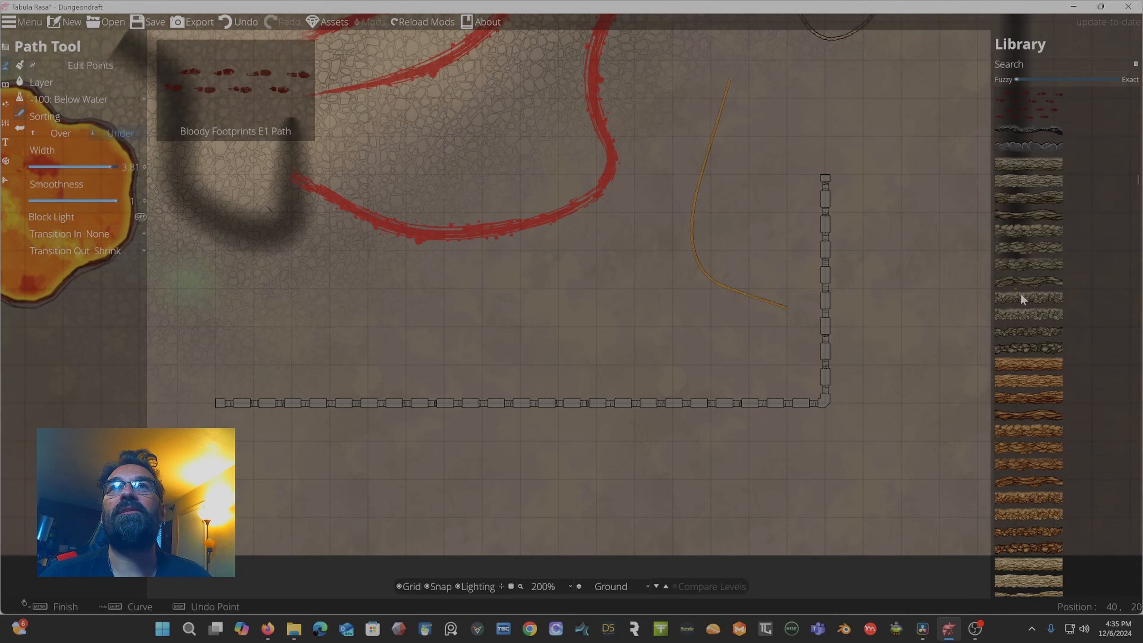
left_click(1007, 159)
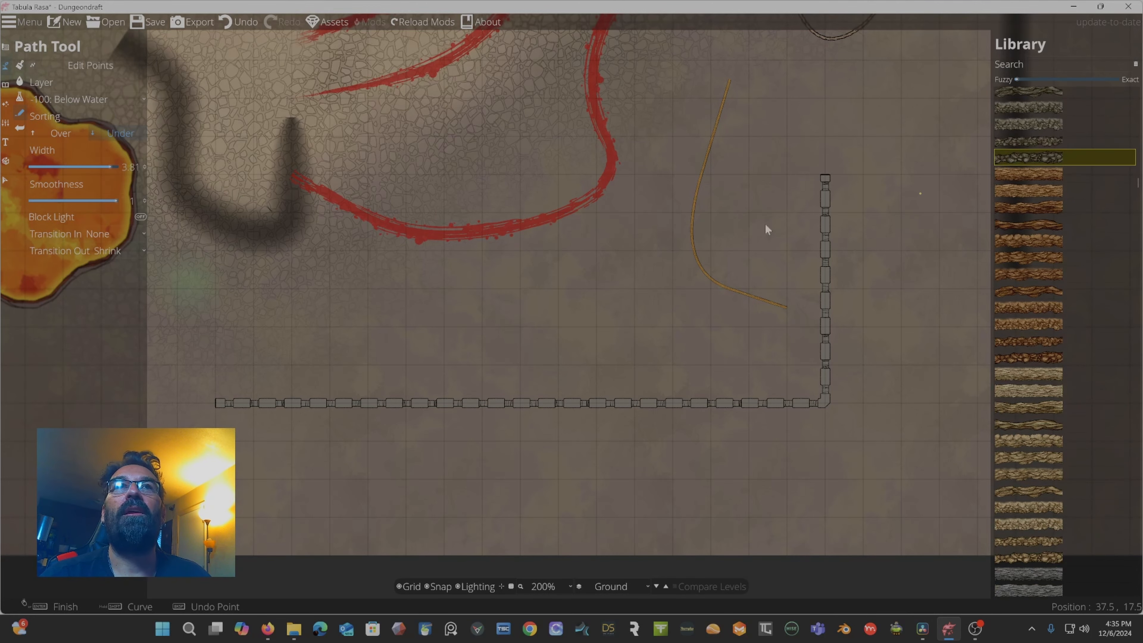
mouse_move(644, 122)
left_mouse_down()
mouse_move(621, 195)
mouse_move(625, 243)
mouse_move(701, 302)
mouse_move(785, 325)
left_mouse_up()
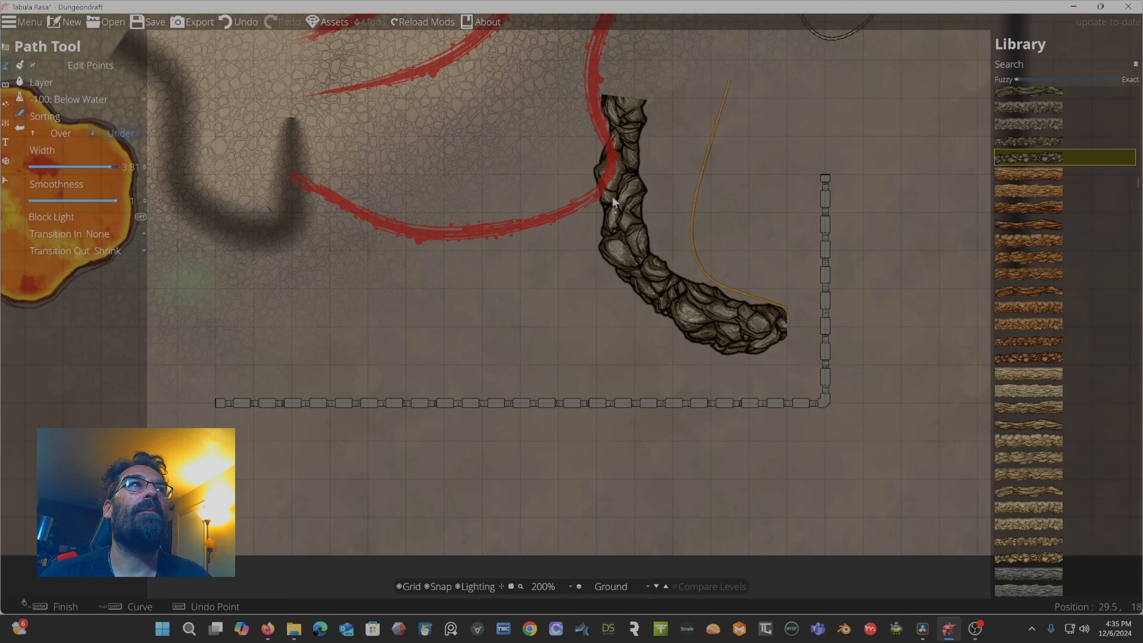
Switch to the Cave Brush, dig a cave area over the rocky path, then undo the last two changes.
left_click(6, 55)
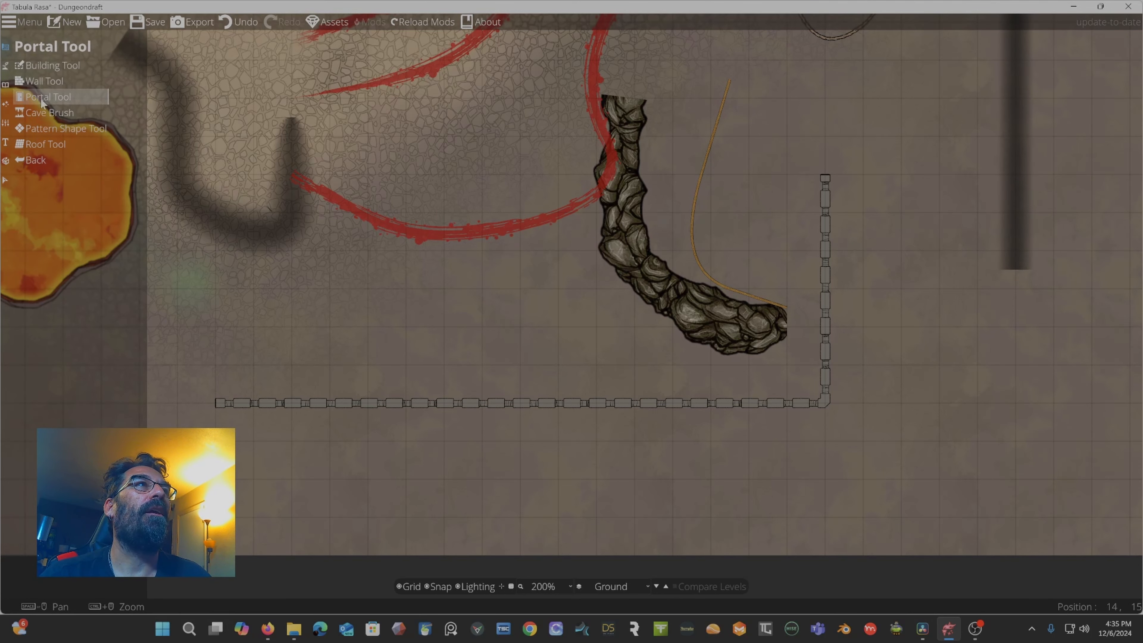
left_click(40, 131)
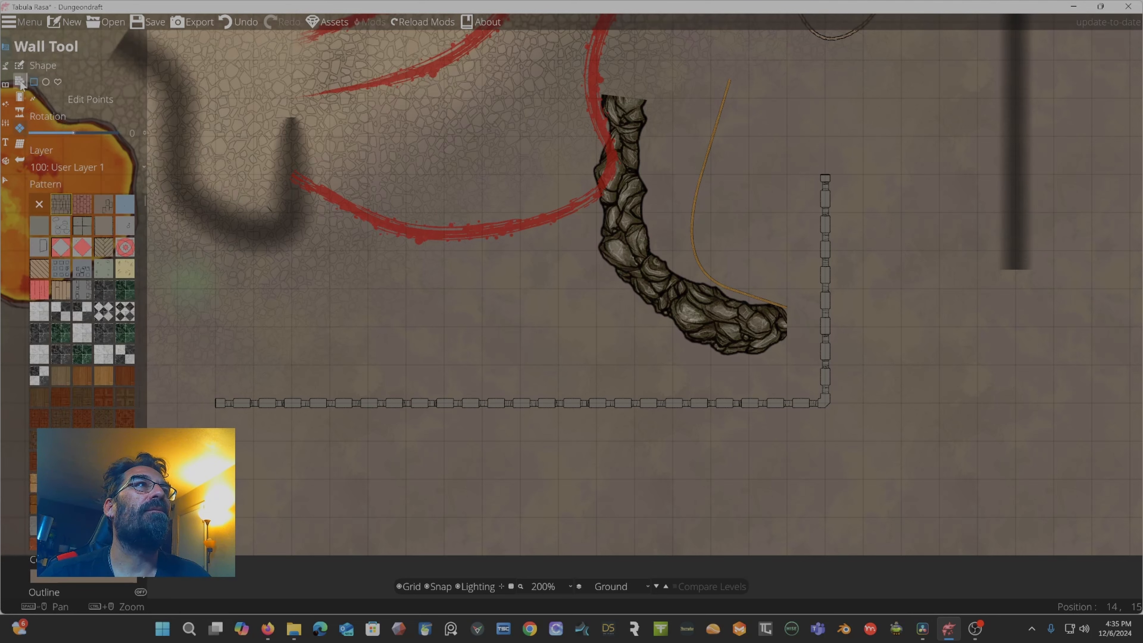
left_click(20, 115)
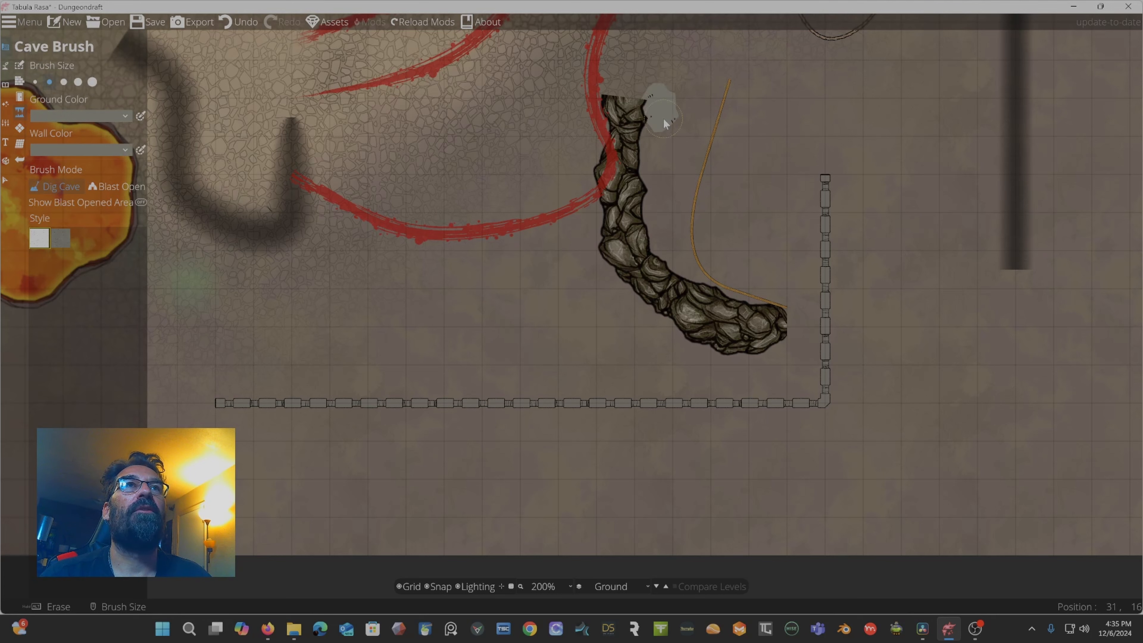
left_click_drag(657, 156, 673, 216)
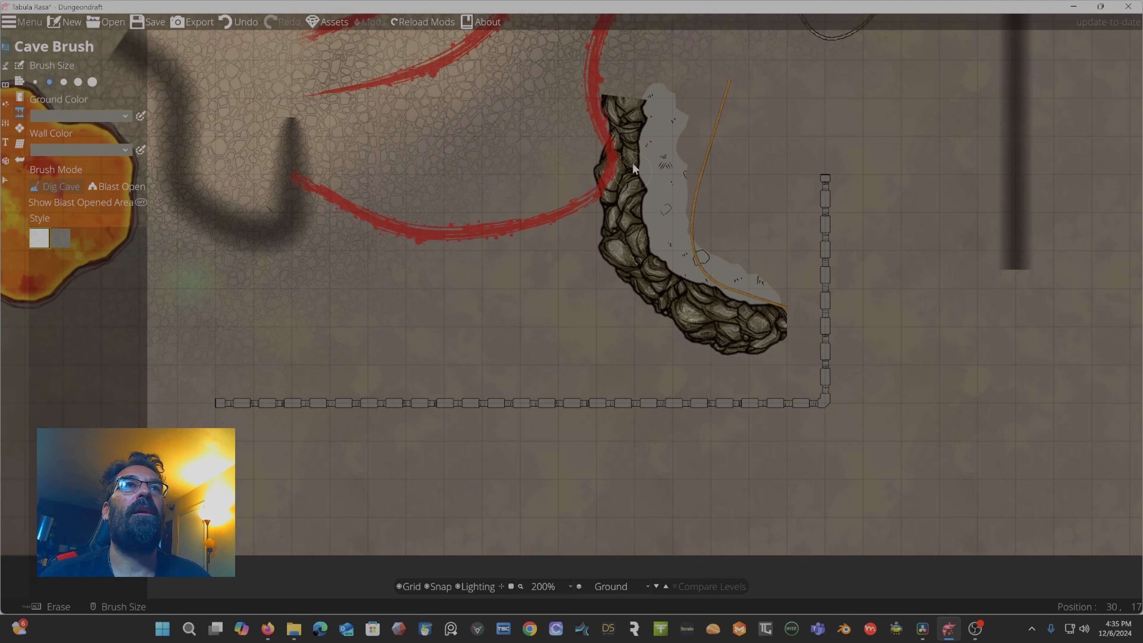
mouse_move(645, 97)
left_mouse_down()
mouse_move(770, 190)
mouse_move(770, 291)
mouse_move(682, 170)
mouse_move(742, 259)
mouse_move(730, 219)
left_mouse_up()
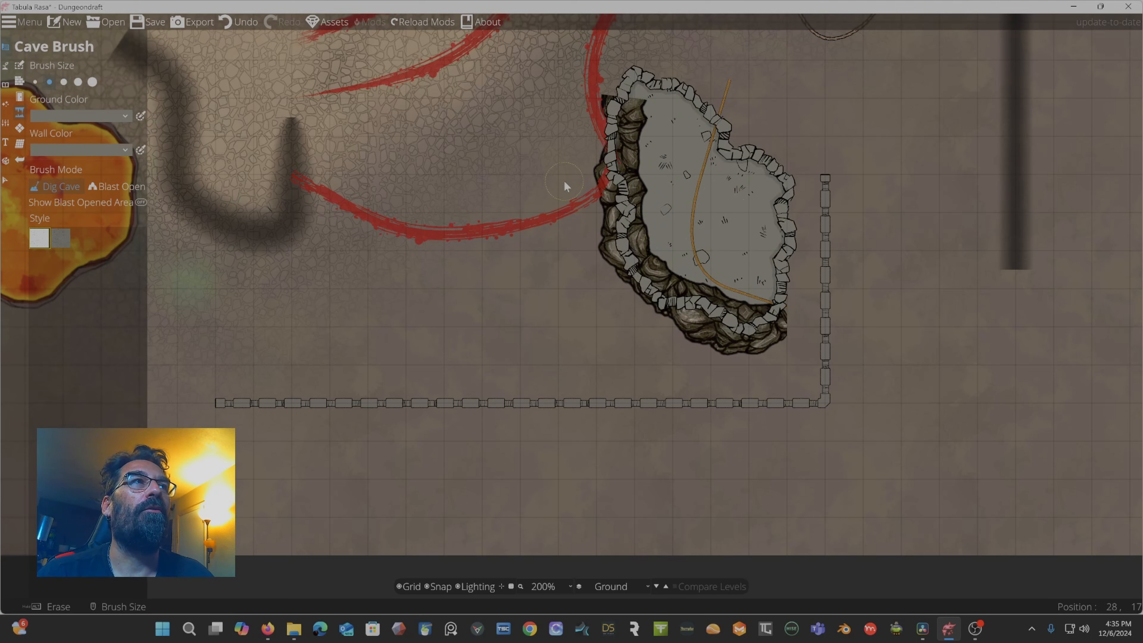
key("ctrl+z")
key("ctrl+z")
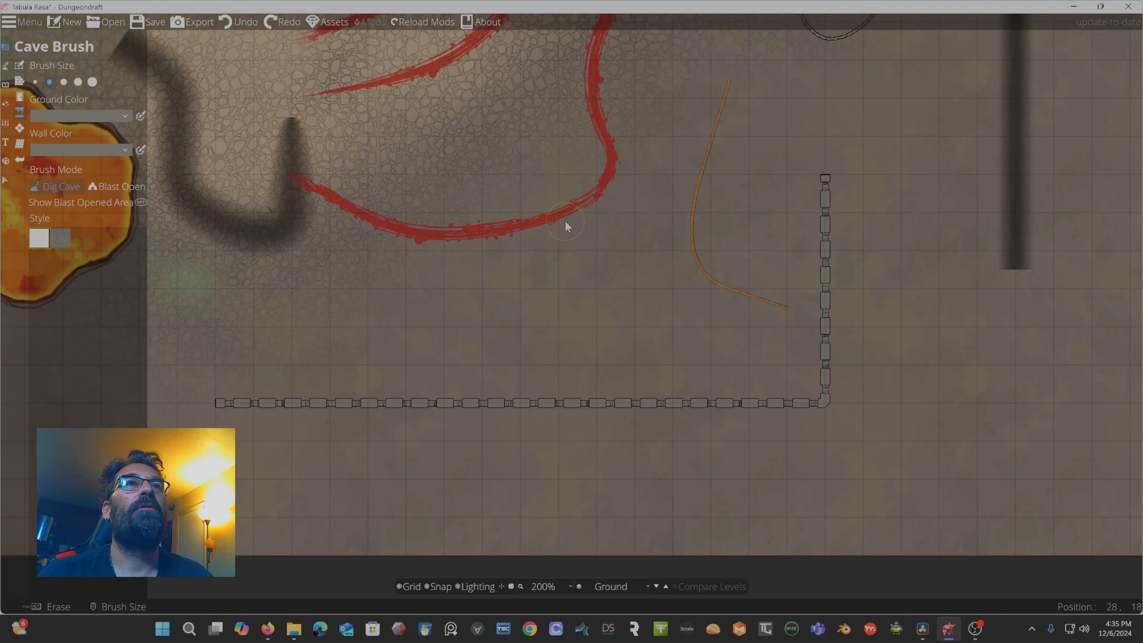
Start a new map, discarding the unsaved changes, and open the Terrain tools.
scroll(536, 176, "down", 6)
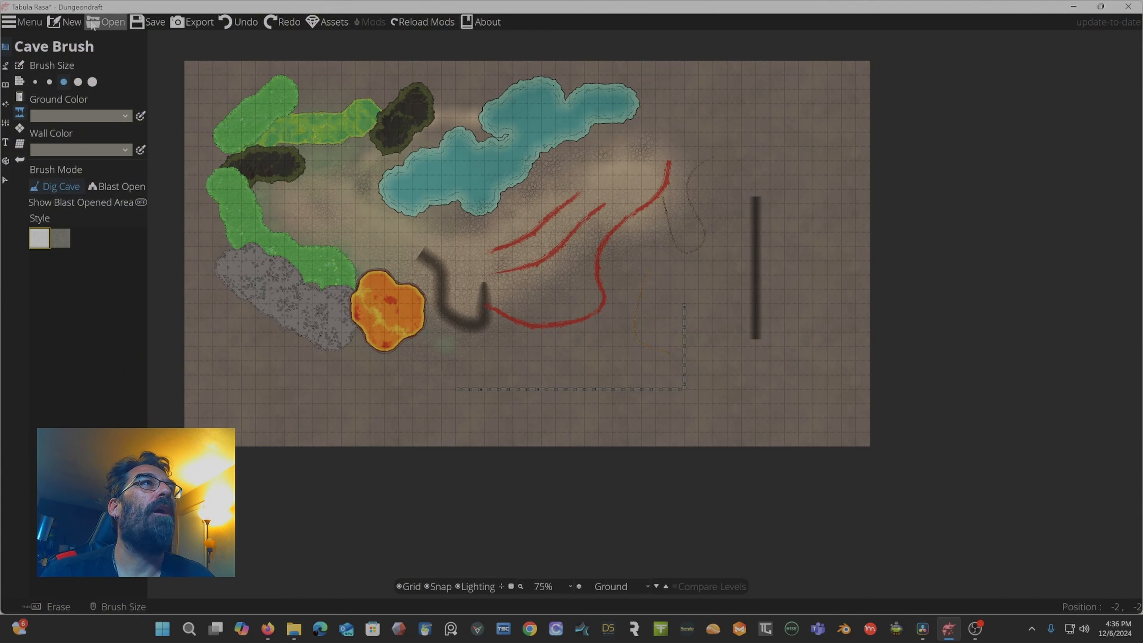
left_click(65, 22)
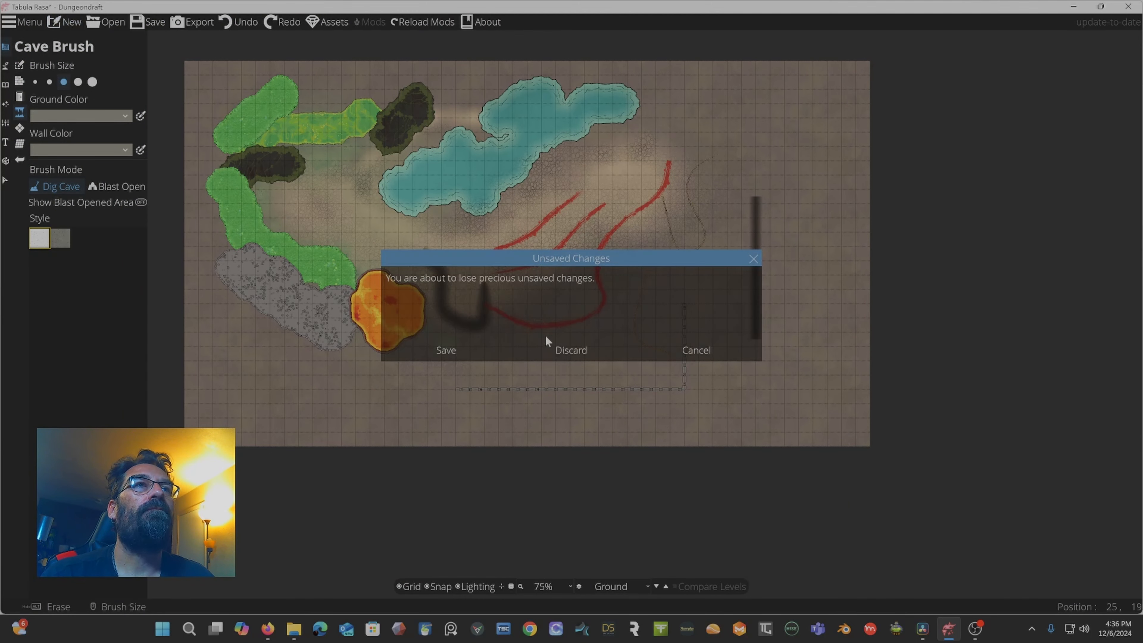
left_click(571, 356)
left_click(500, 396)
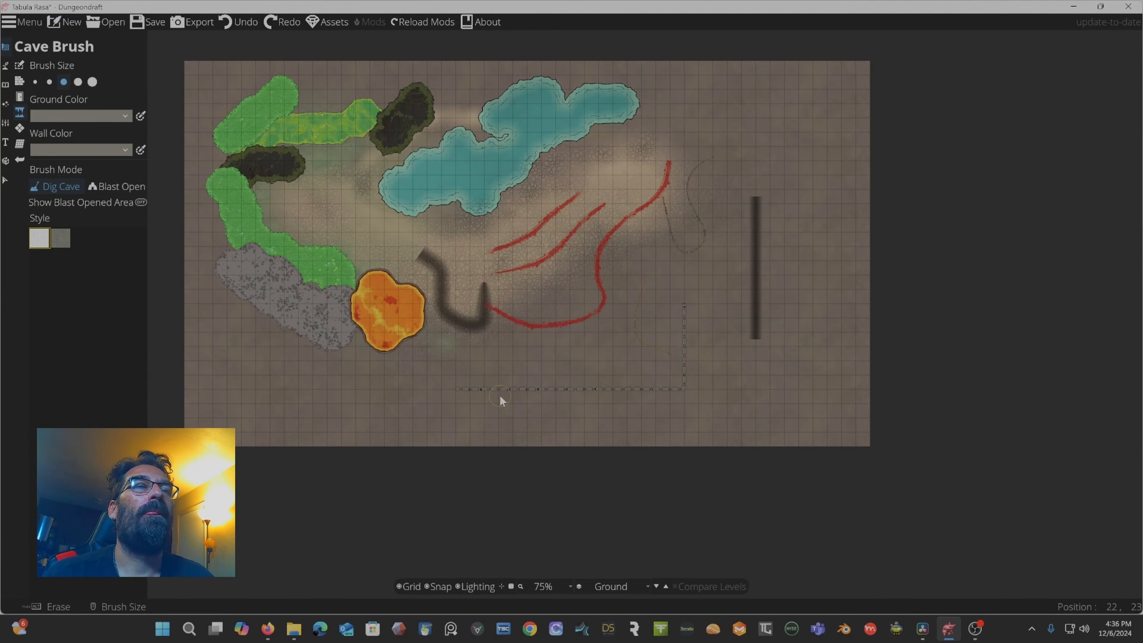
left_click(9, 65)
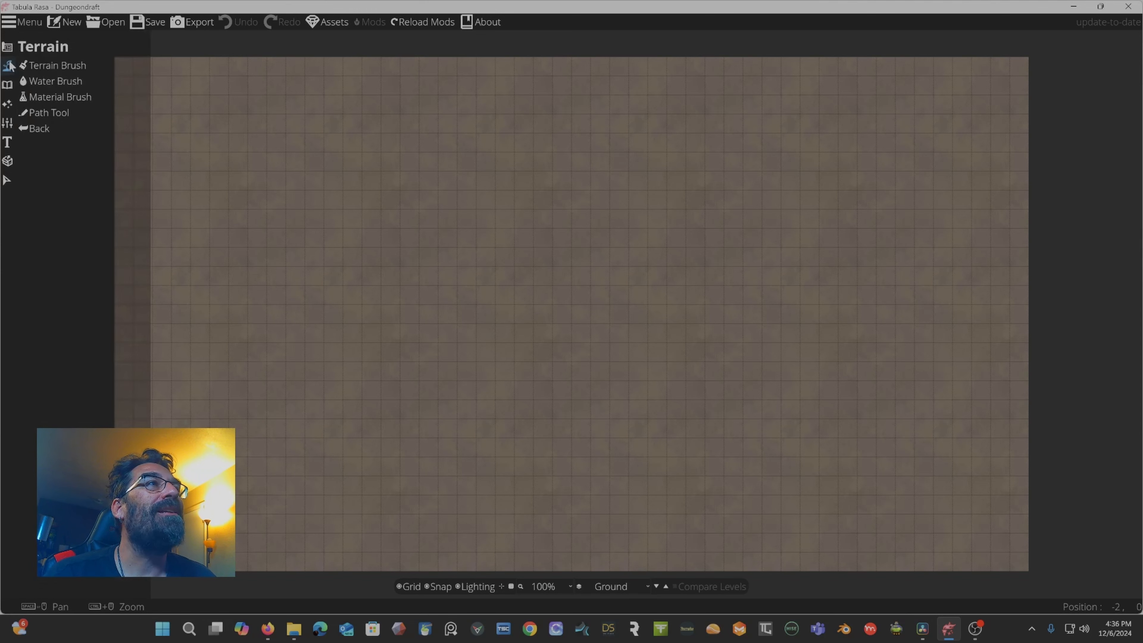
Switch from the Path Tool to the Building Tool and undo the two previously drawn buildings.
left_click(52, 112)
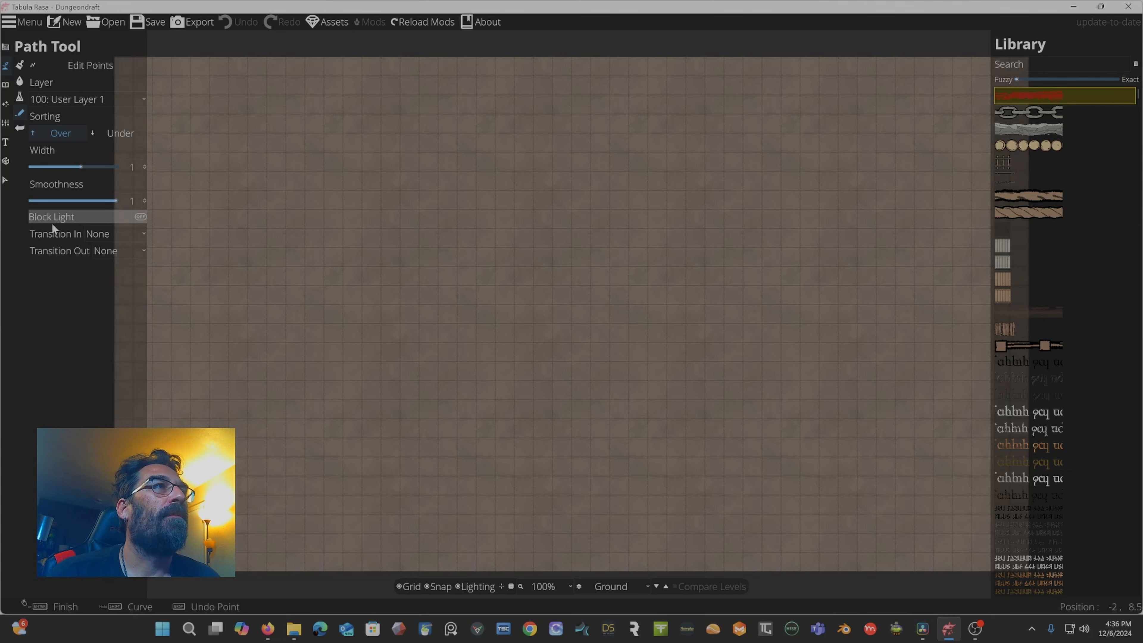
left_click(9, 86)
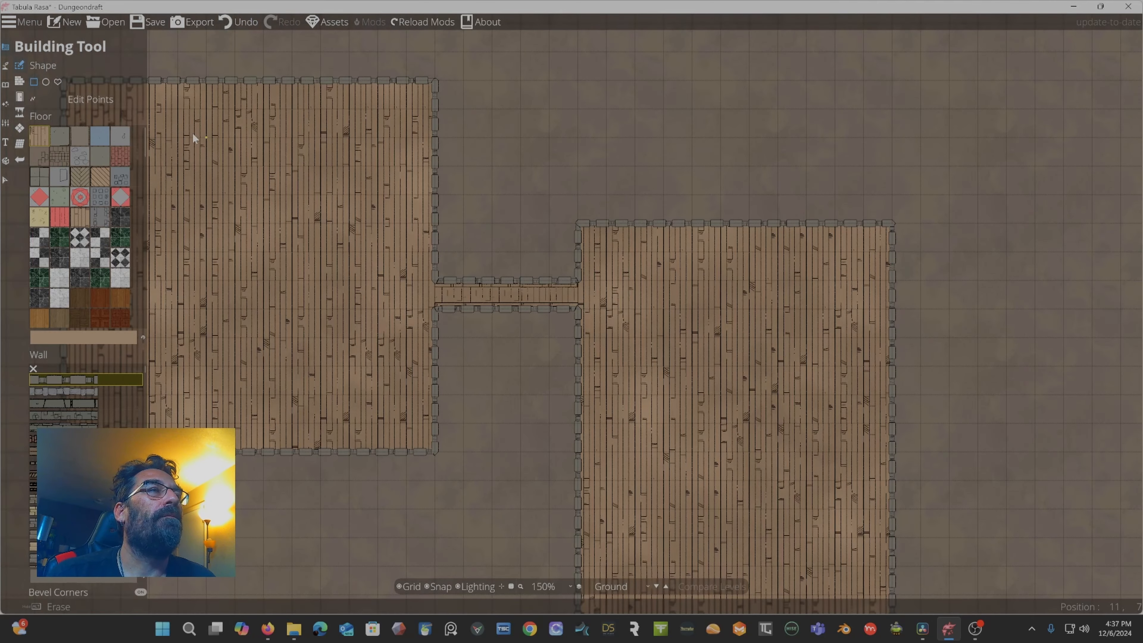
key("ctrl+z")
key("ctrl+z")
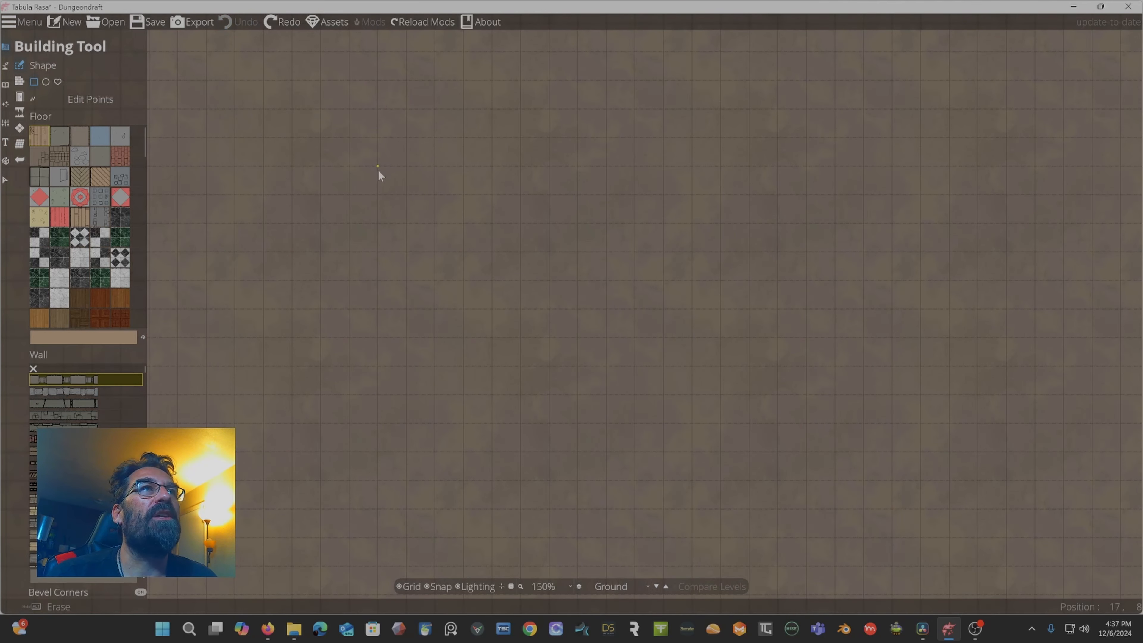
scroll(382, 212, "down", 3)
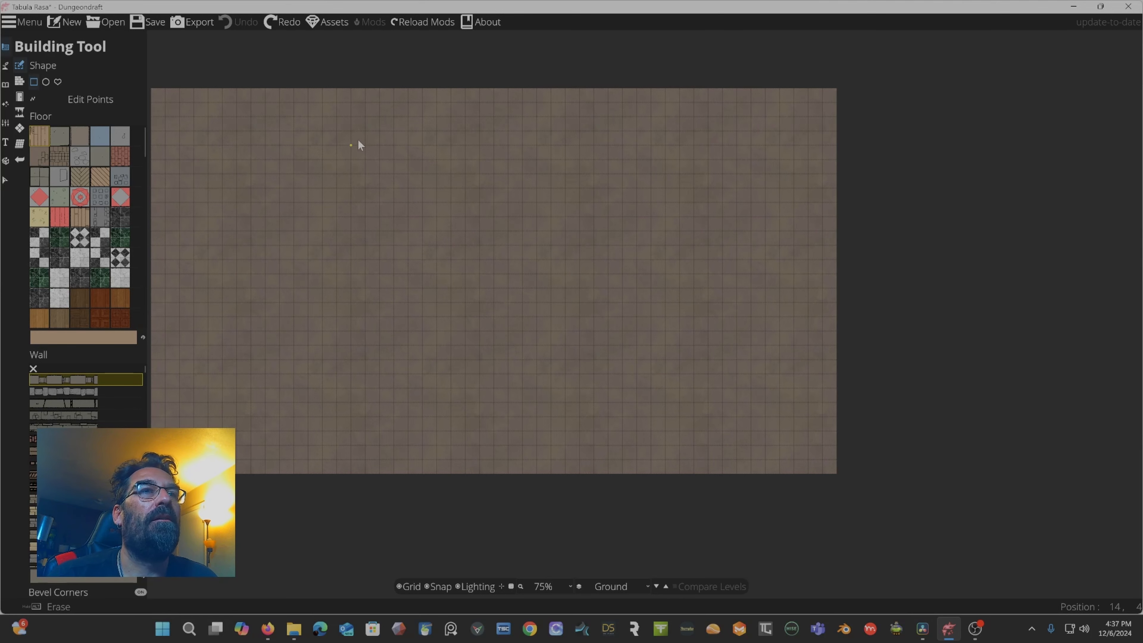
left_click_drag(358, 142, 426, 154)
scroll(425, 153, "up", 1)
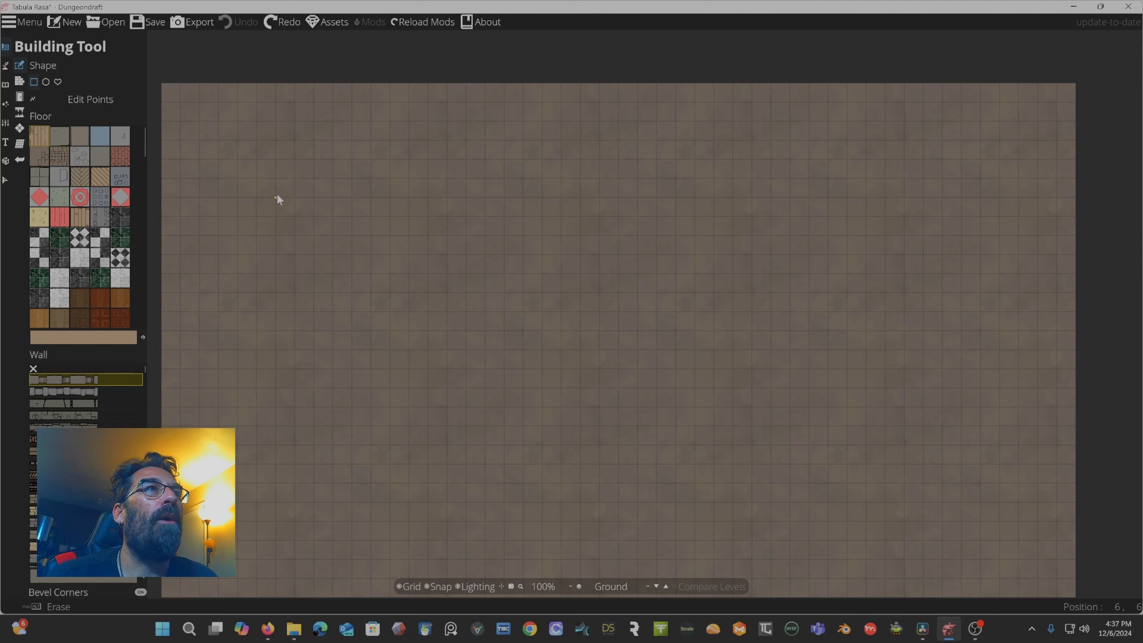
Redo a removed room and draw rectangular rooms so four separate wooden-floored rooms stand on the map.
key("ctrl+y")
left_click_drag(371, 331, 546, 425)
left_click_drag(485, 140, 725, 404)
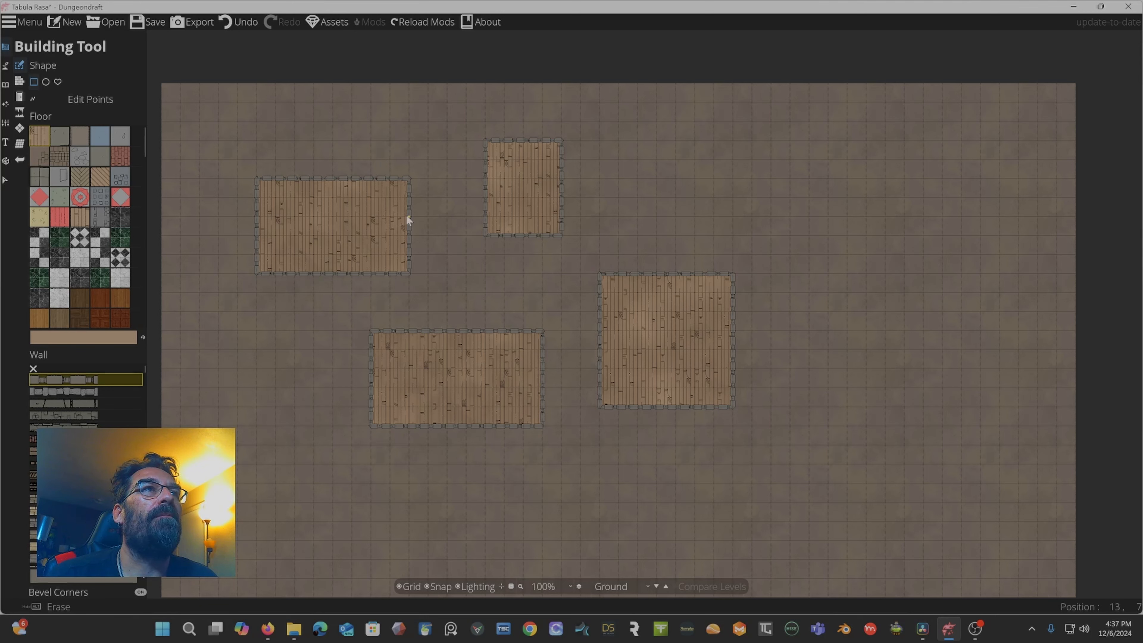
Draw narrow corridors linking the four rooms into a loop, joining left to top, left to bottom, bottom to right, and top to right.
left_click_drag(470, 228, 452, 226)
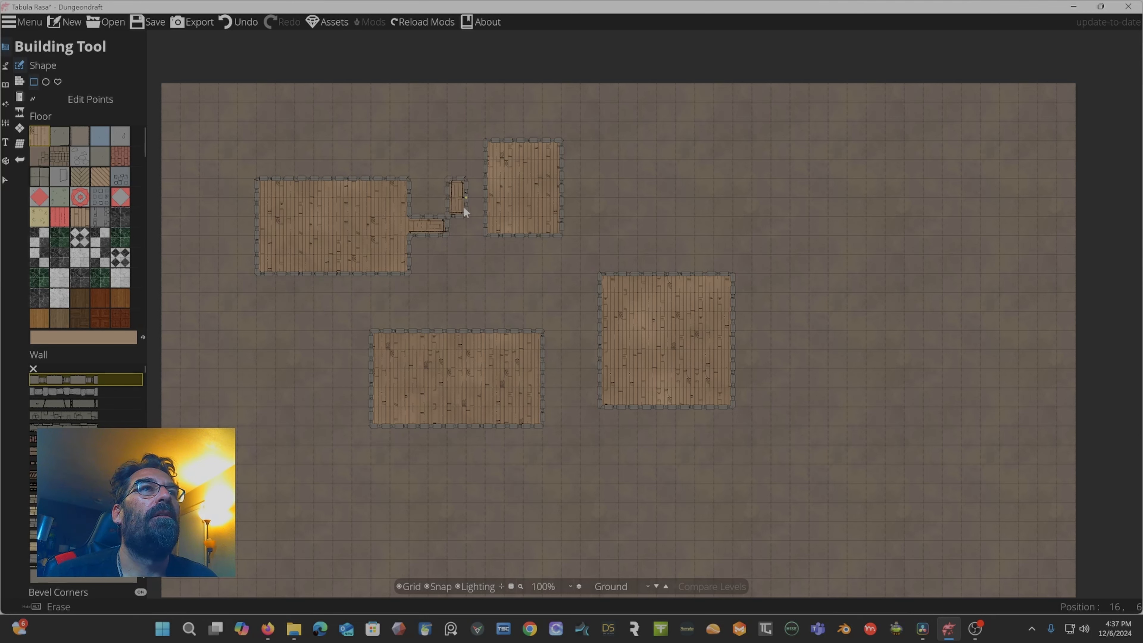
left_click_drag(461, 235, 464, 234)
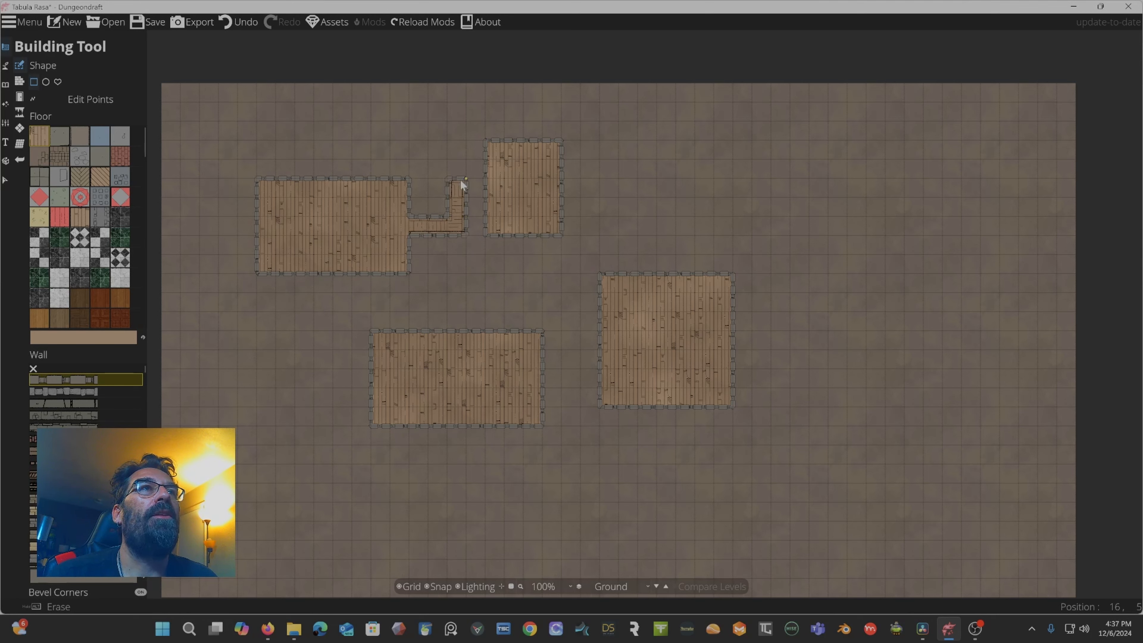
left_click_drag(501, 193, 497, 193)
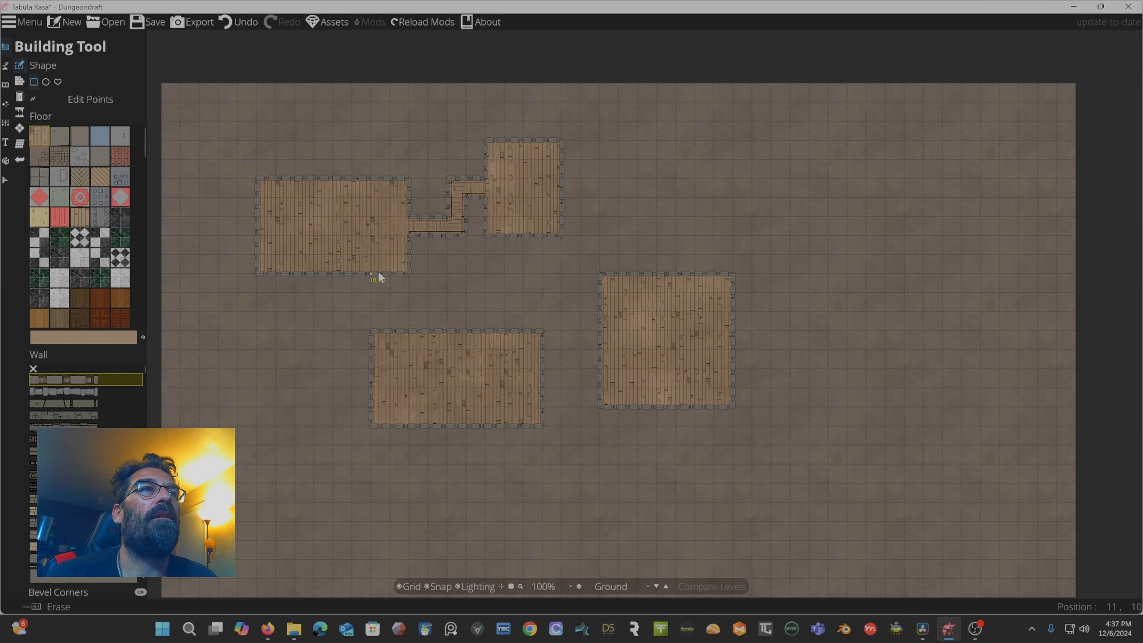
left_click_drag(377, 272, 392, 332)
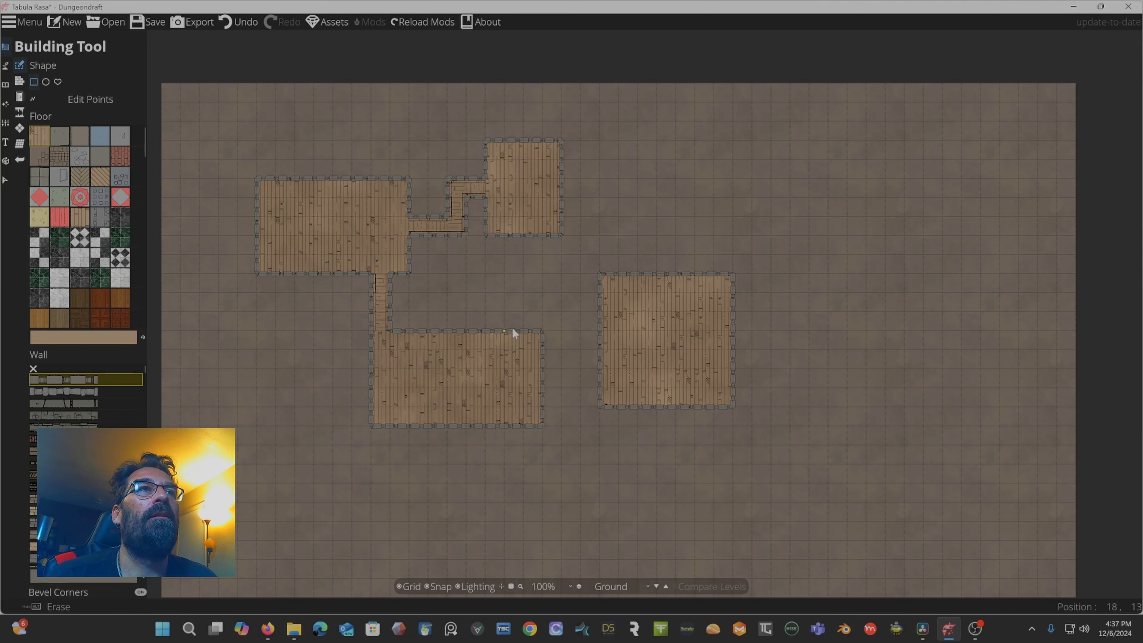
left_click_drag(512, 328, 601, 290)
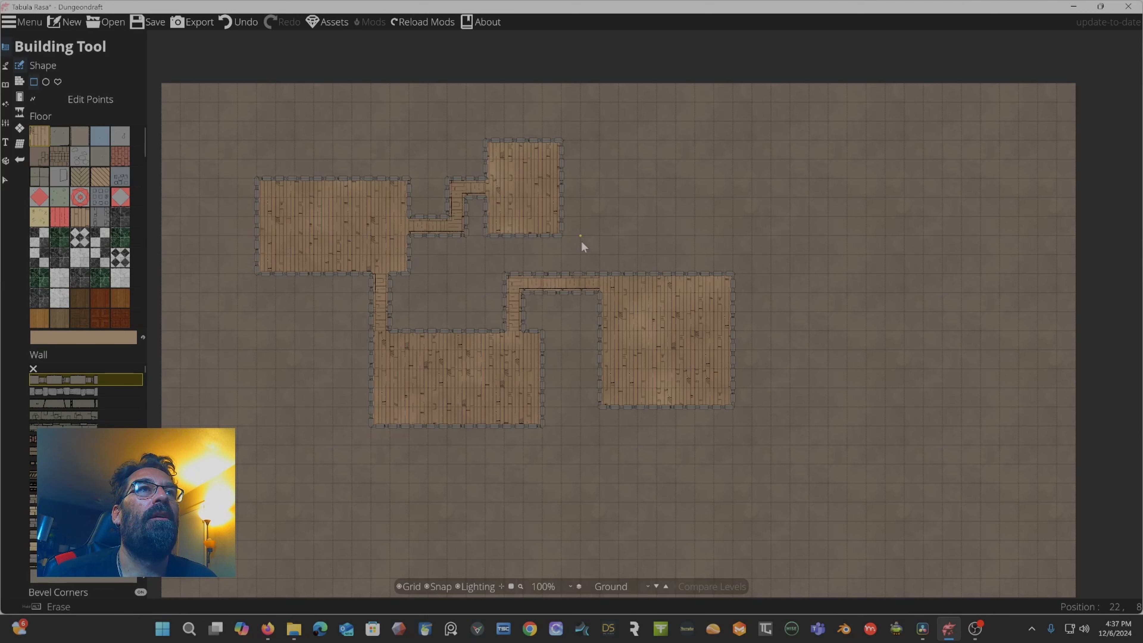
left_click_drag(562, 175, 691, 197)
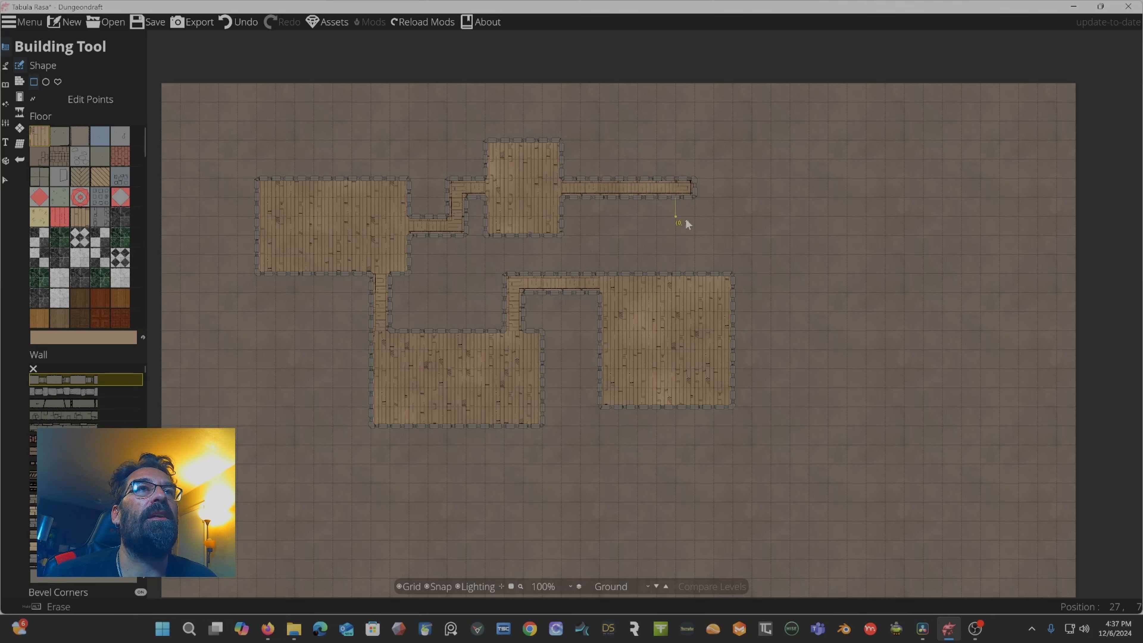
left_click_drag(679, 262, 695, 266)
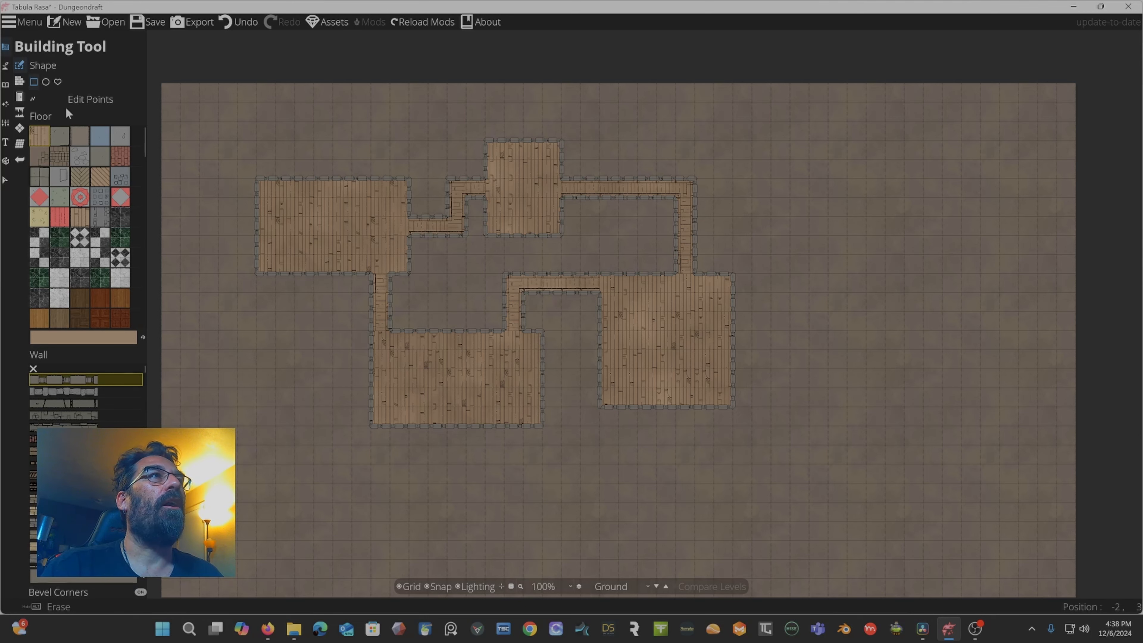
Repaint the left room's floor with grey stone and the bottom room's floor with flagstones.
left_click(78, 156)
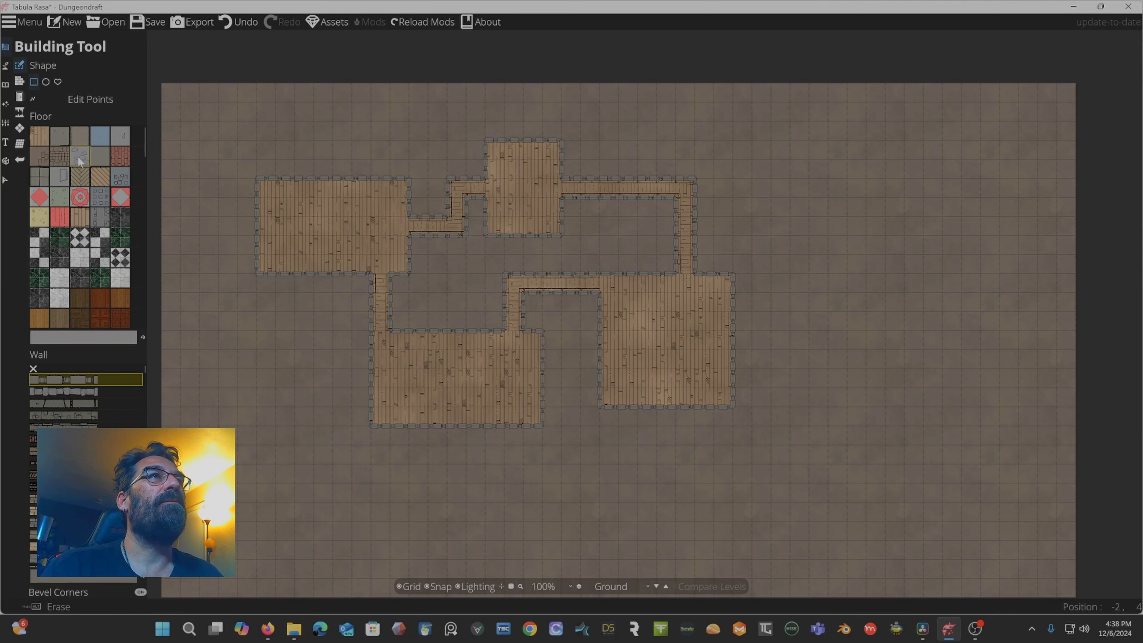
left_click_drag(260, 181, 409, 271)
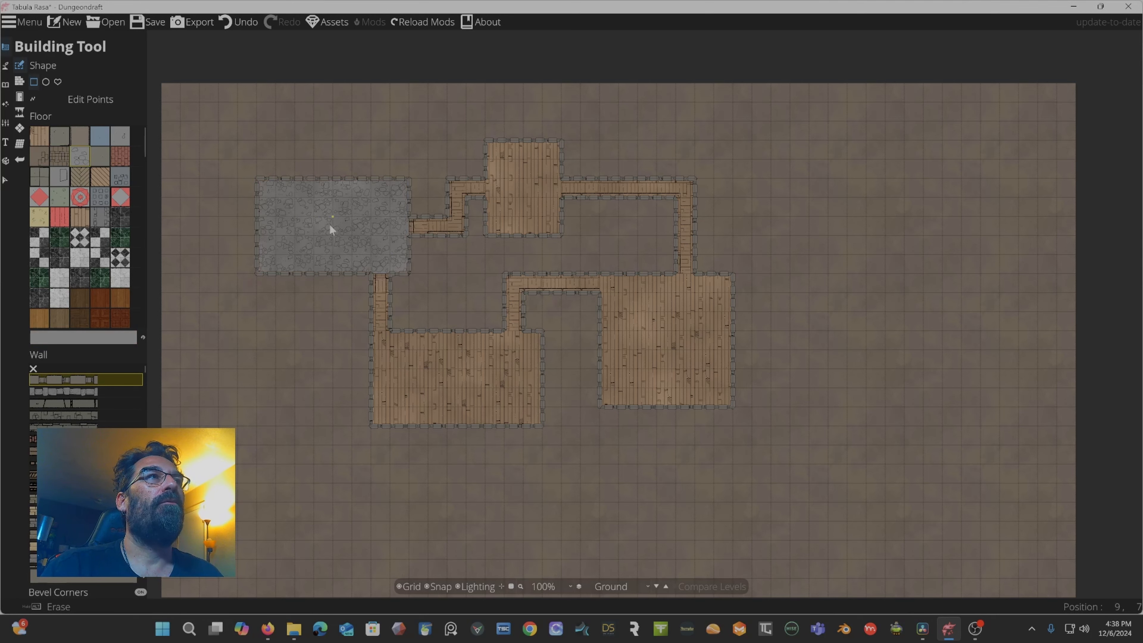
left_click(60, 176)
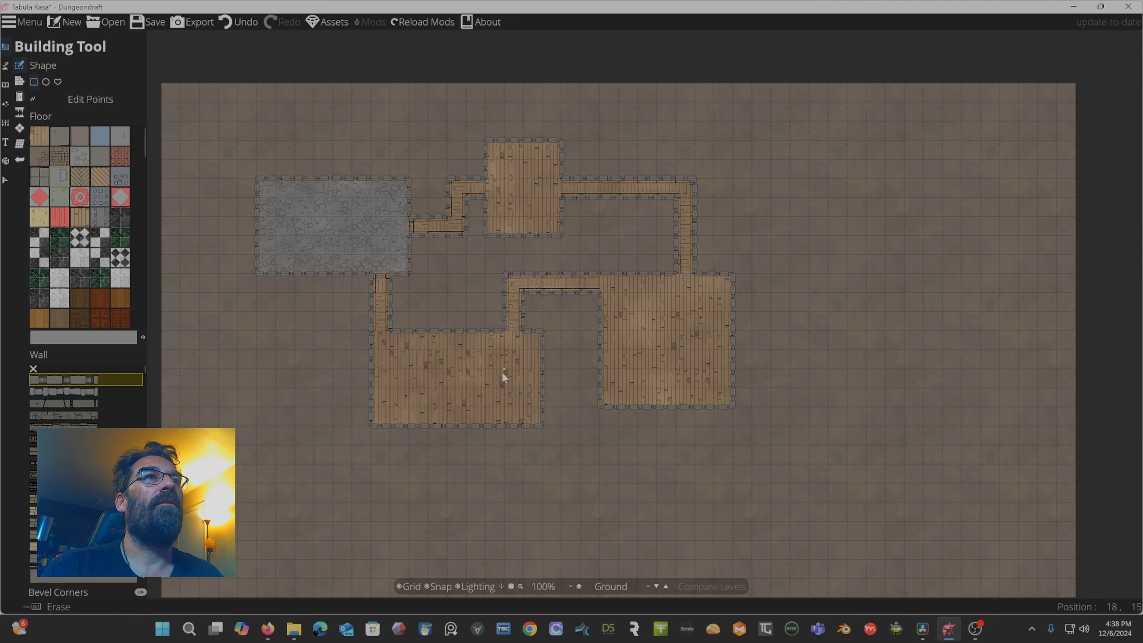
left_click_drag(376, 332, 536, 426)
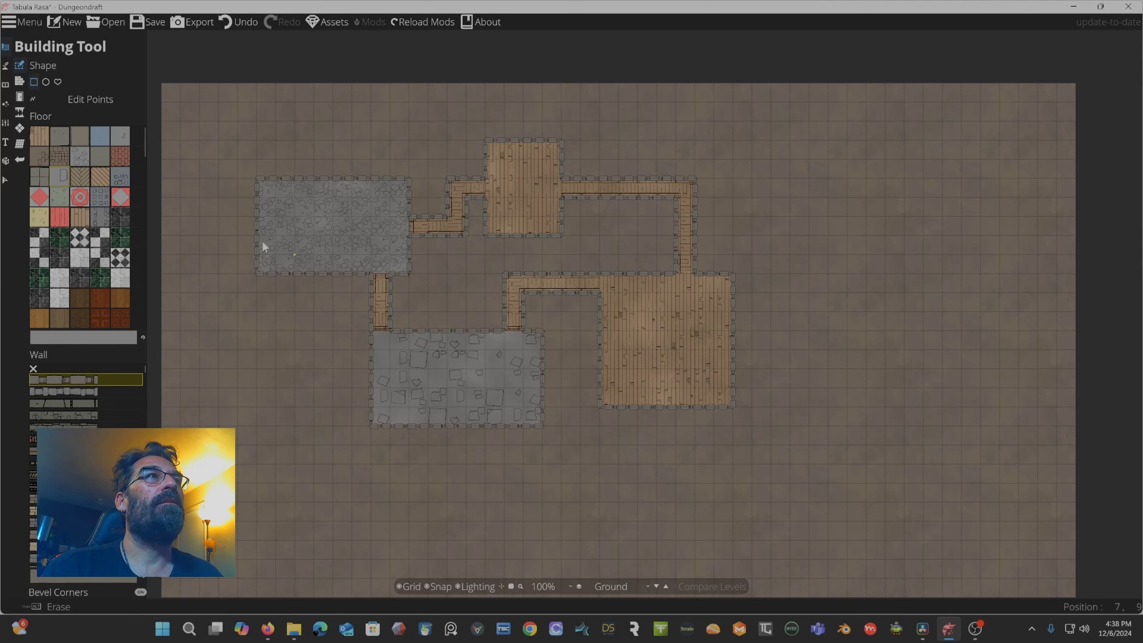
Repaint the top room with a herringbone wood floor and the right room with a black-and-white checkerboard floor.
left_click(106, 181)
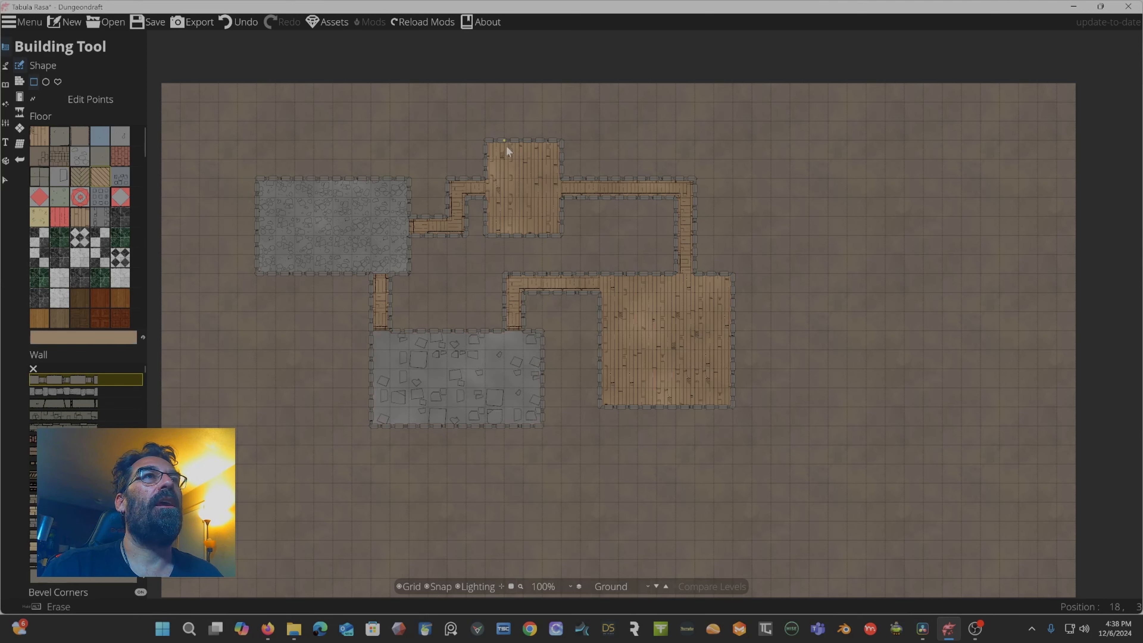
left_click_drag(487, 144, 560, 228)
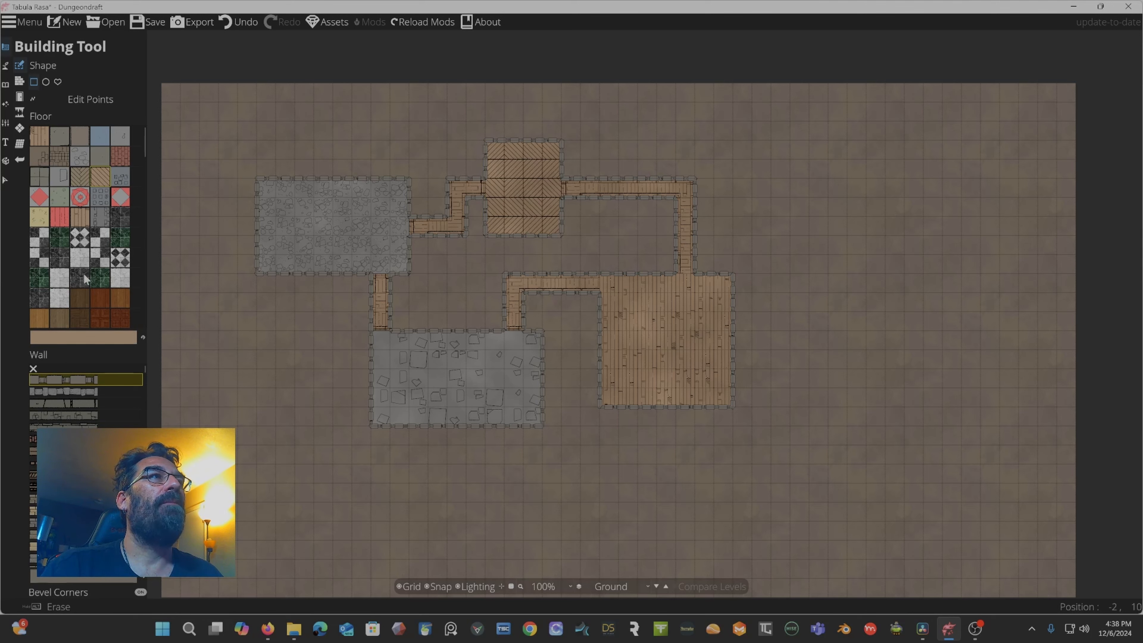
left_click(104, 257)
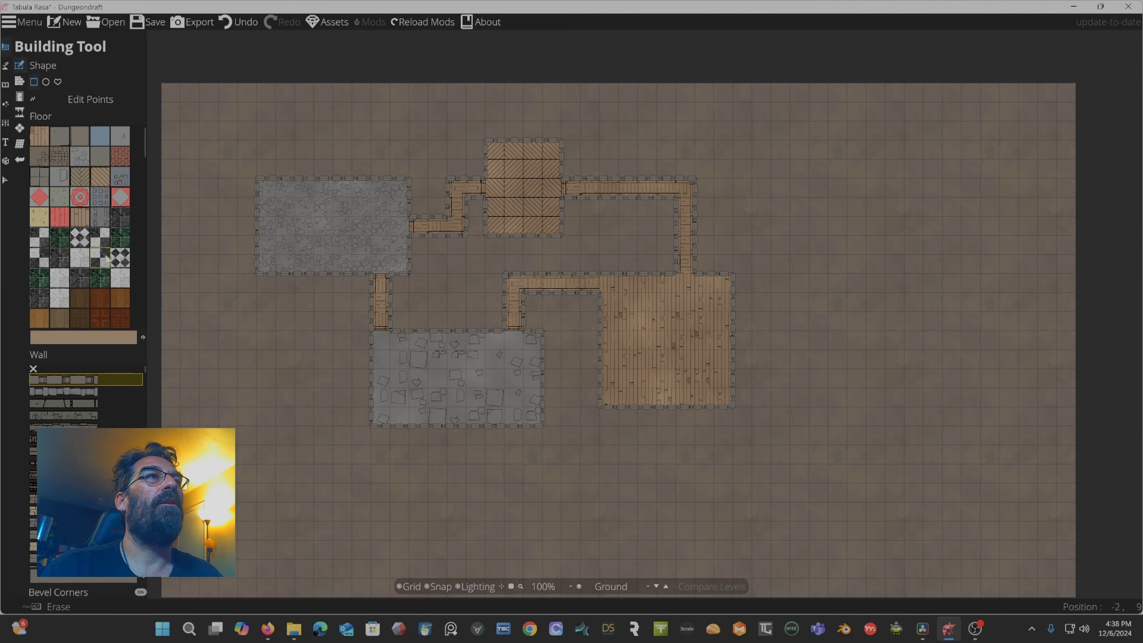
left_click_drag(603, 280, 727, 400)
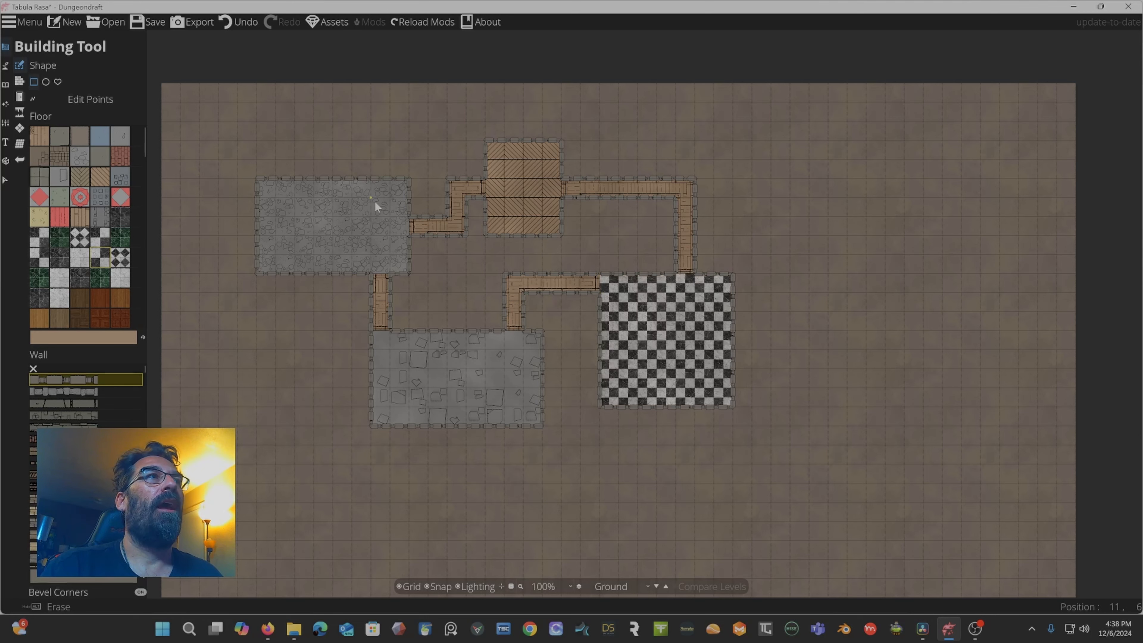
Repaint the corridor between the left and top rooms with a stone brick floor.
left_click(63, 141)
mouse_move(411, 227)
left_mouse_down()
mouse_move(467, 236)
mouse_move(450, 180)
left_mouse_up()
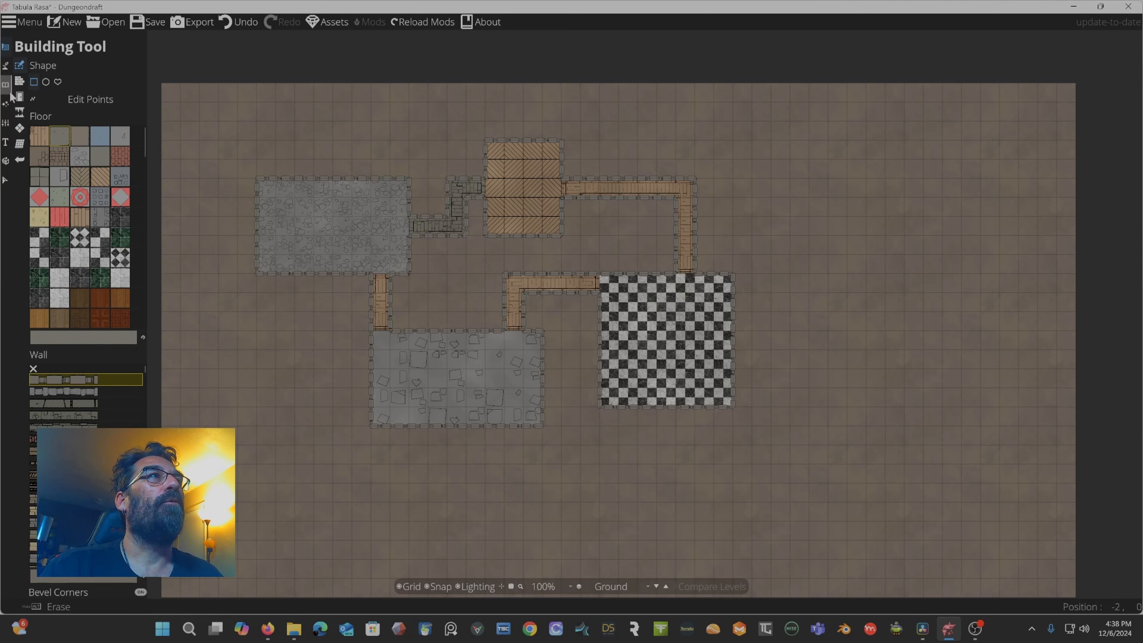
Browse the window portal styles and the wall styles, including the Stone wall.
left_click(17, 84)
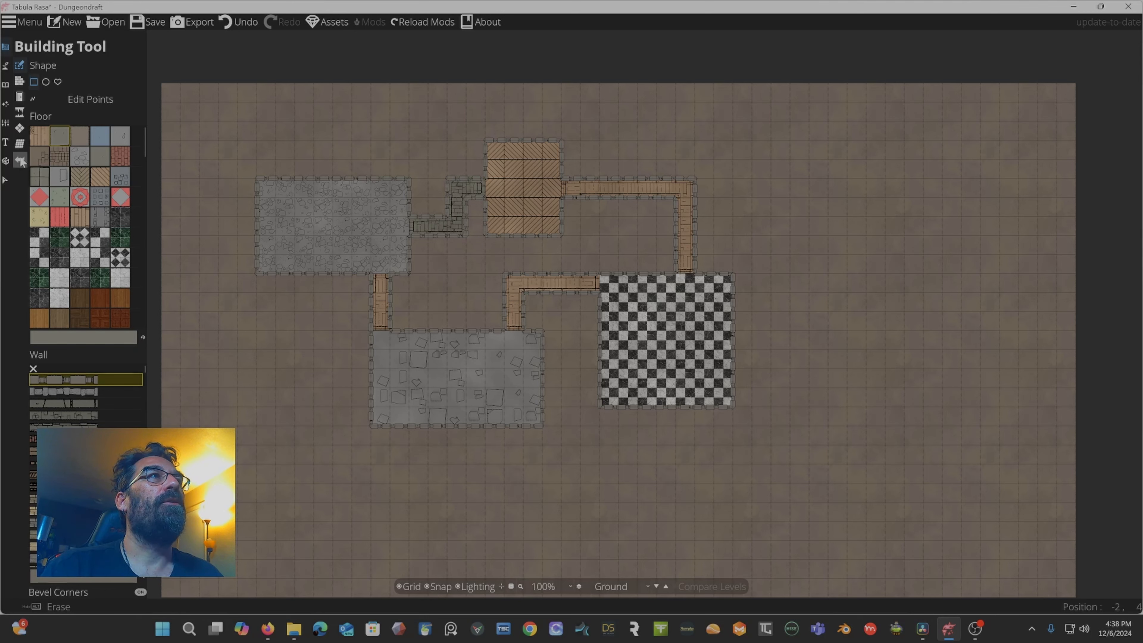
left_click(21, 99)
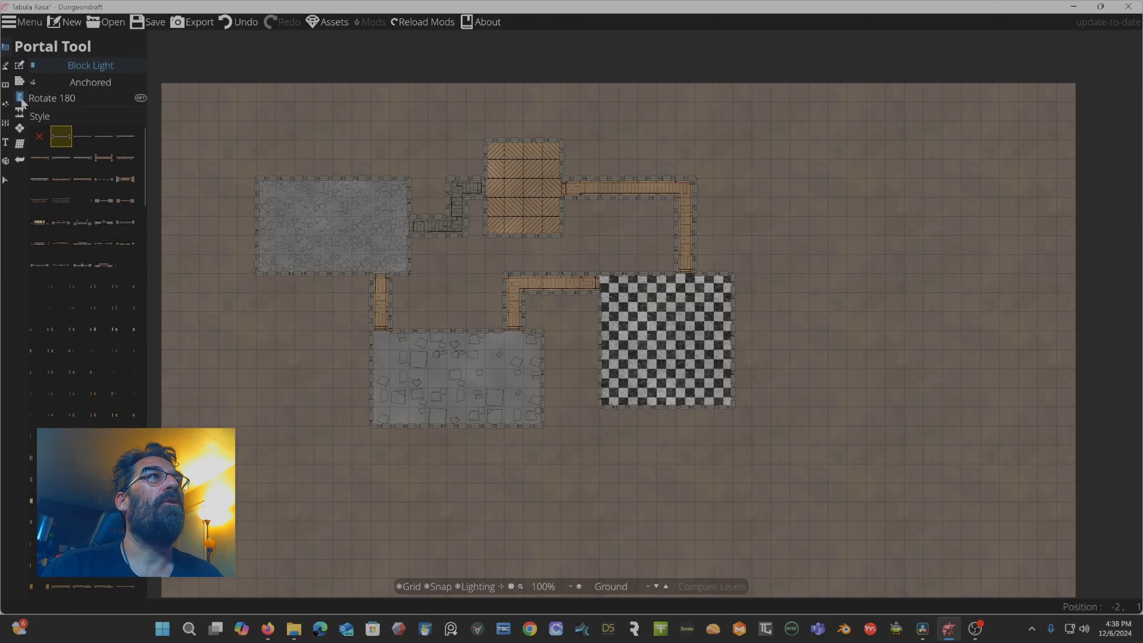
left_click(124, 220)
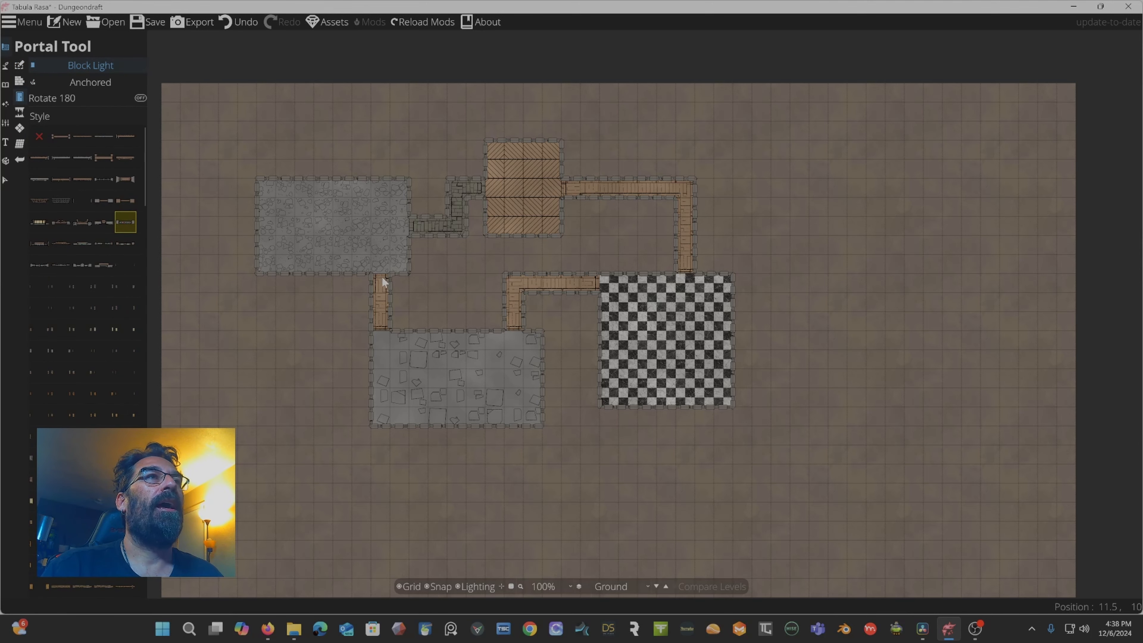
scroll(382, 281, "up", 4)
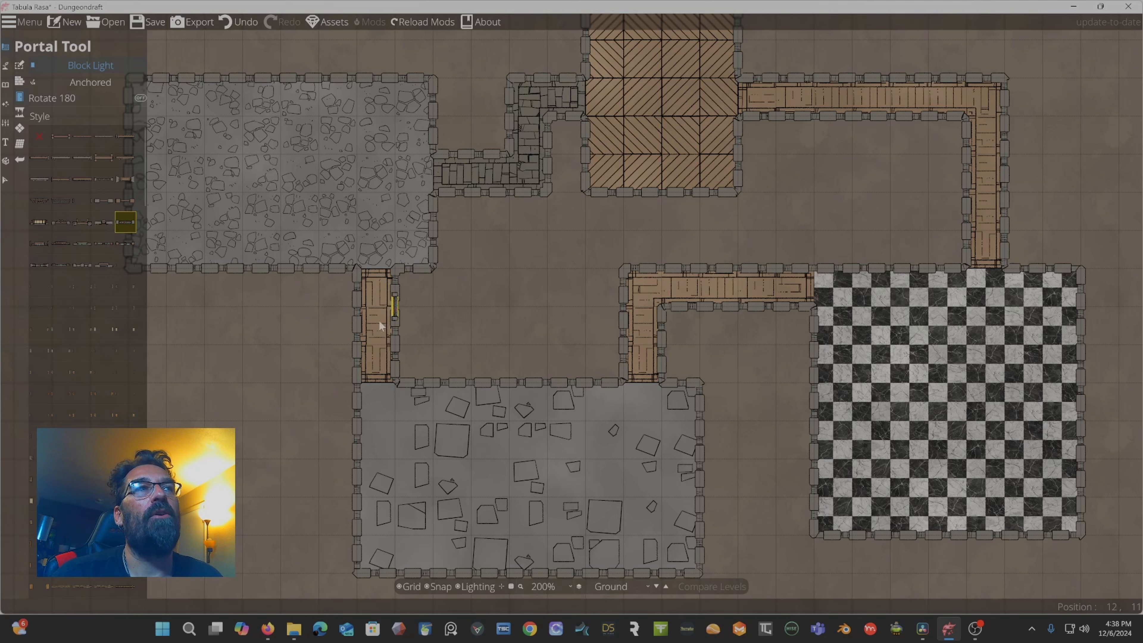
left_click(22, 81)
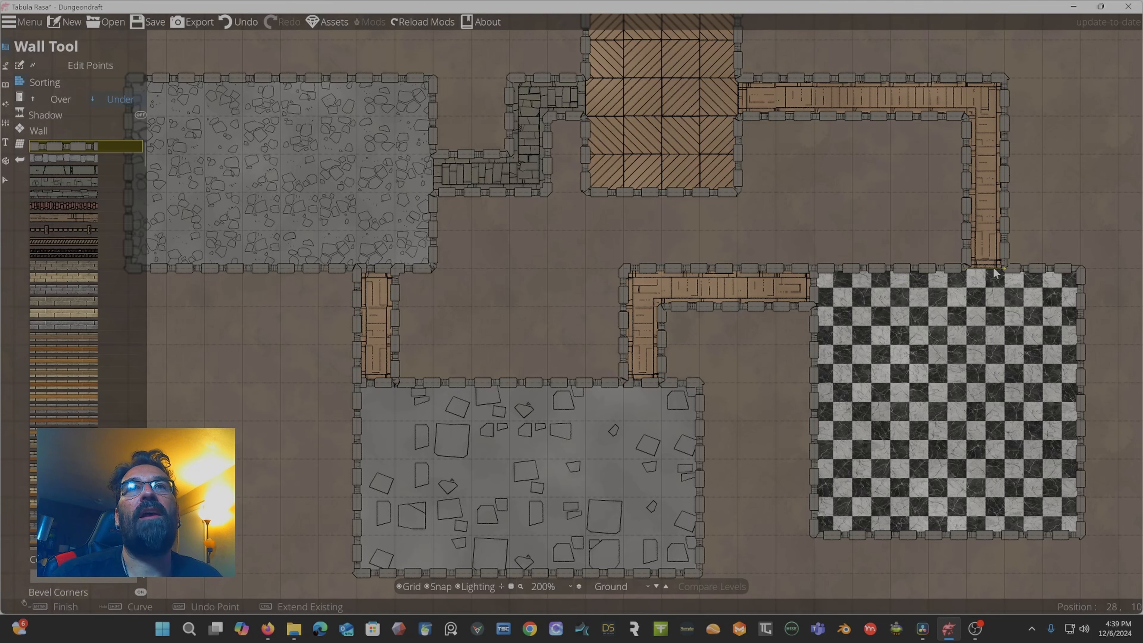
left_click(743, 111)
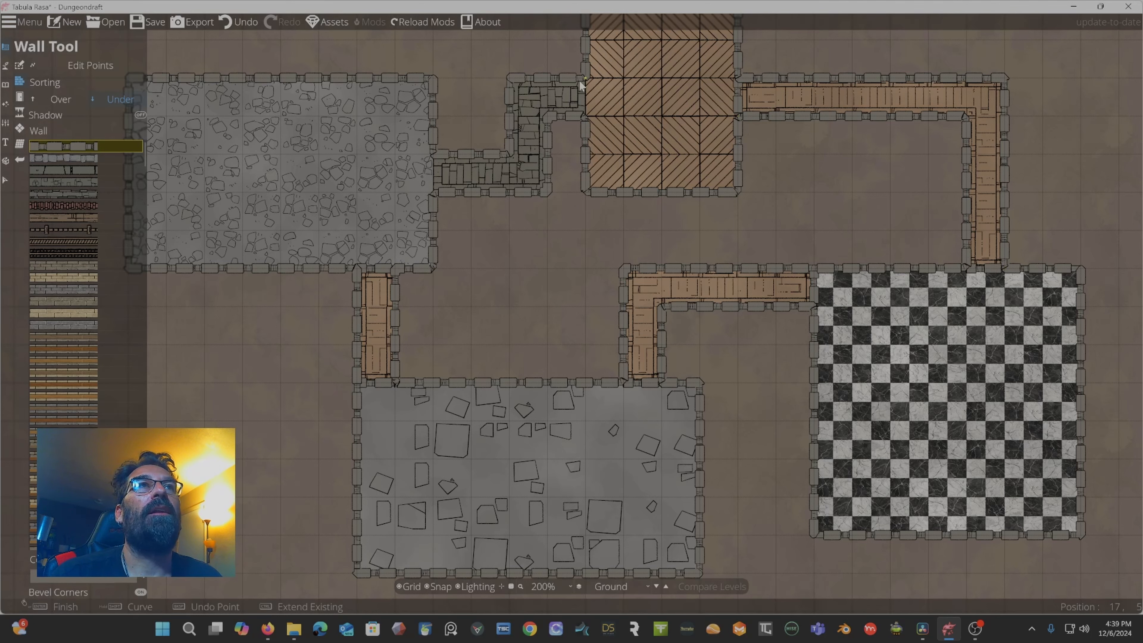
left_click_drag(573, 91, 681, 125)
left_click(577, 187)
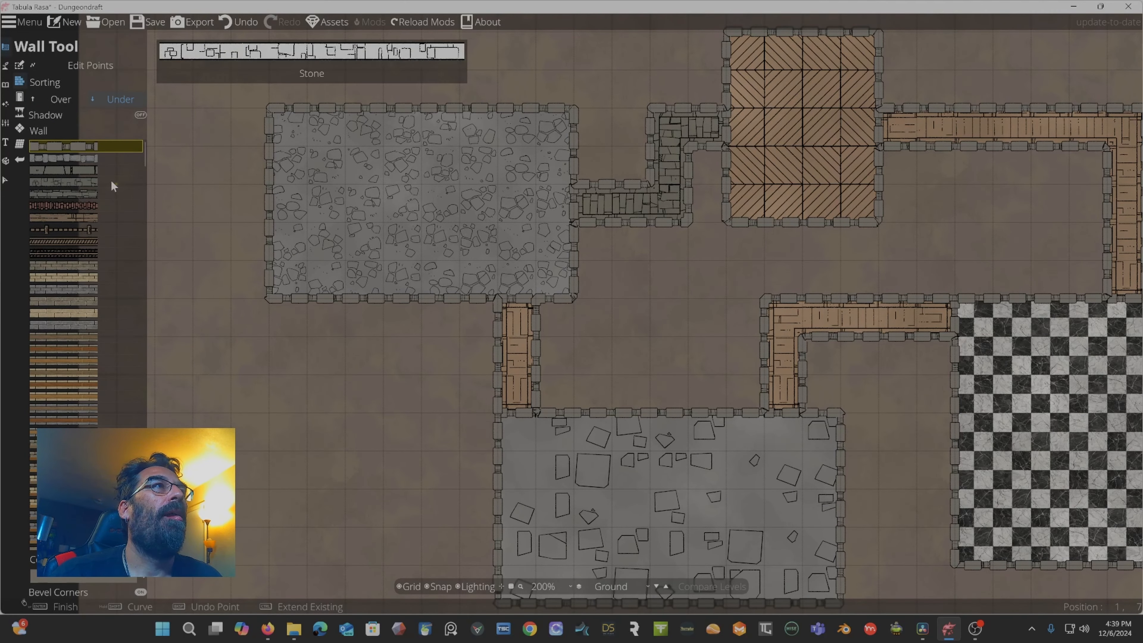
left_click(22, 99)
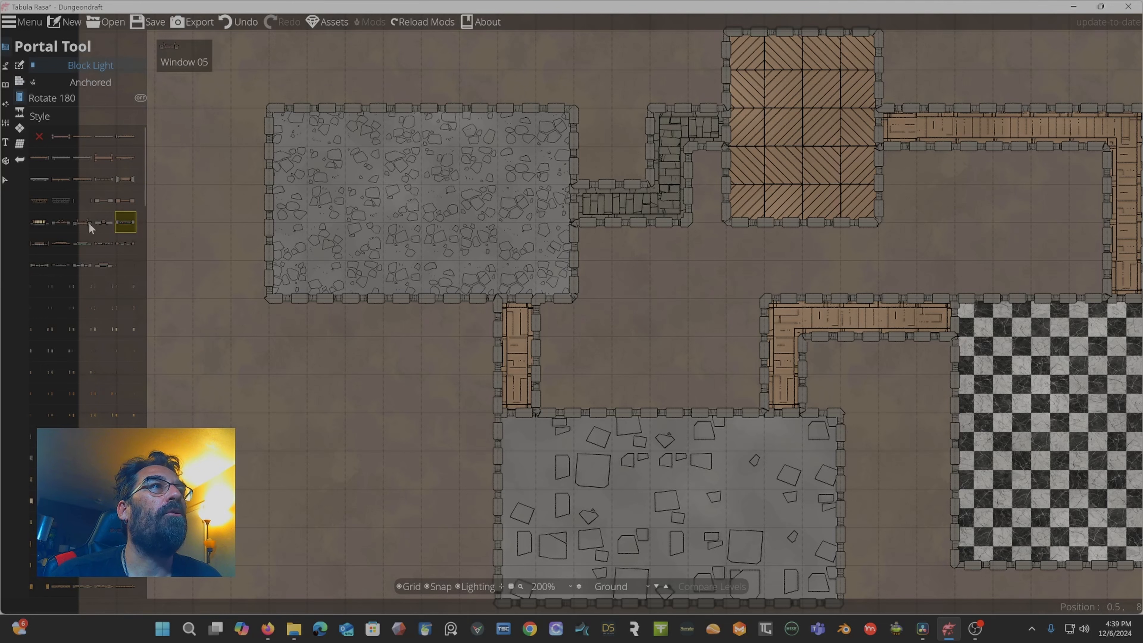
left_click(577, 200)
left_click(726, 128)
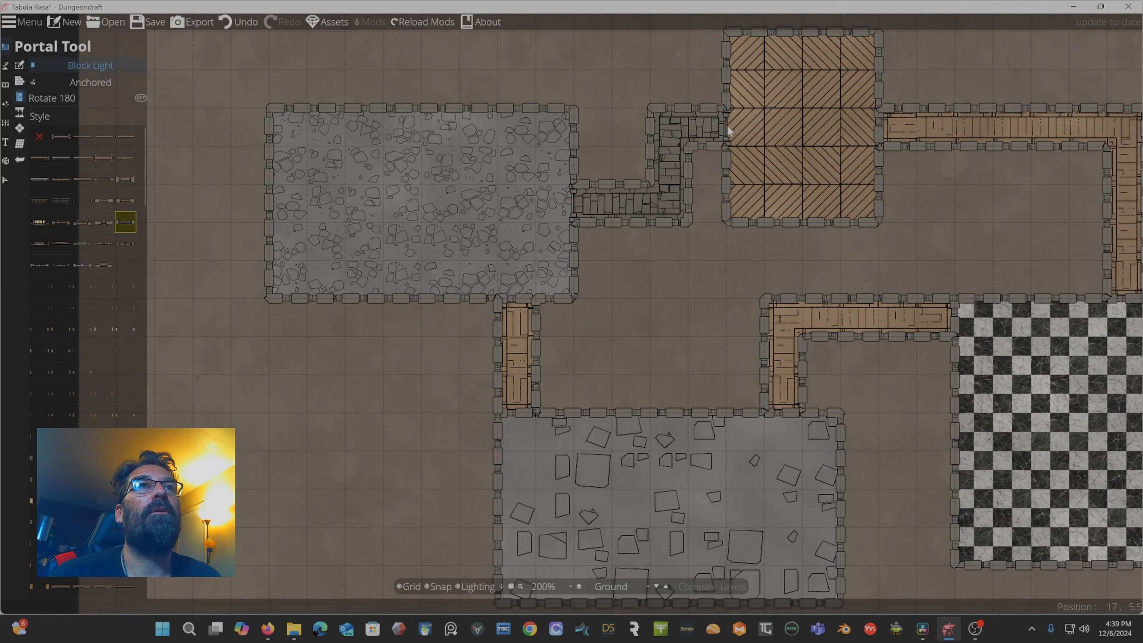
Choose the Door Large Wood Dark B 2x1 portal and place it on the bottom room's top wall.
left_click(515, 304)
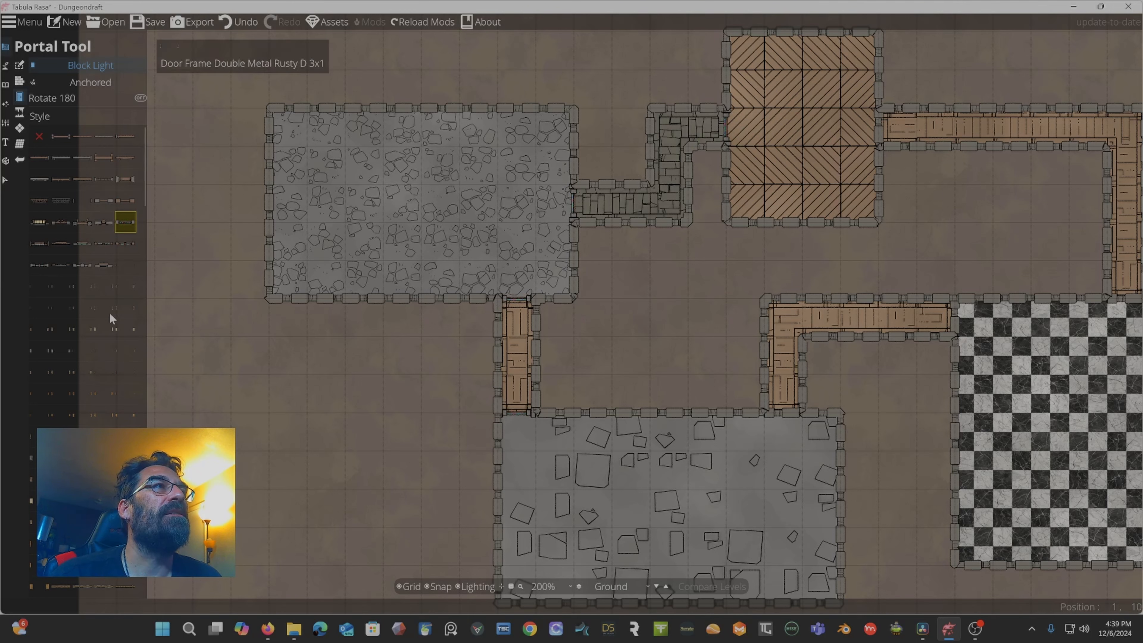
scroll(118, 304, "down", 5)
scroll(117, 301, "down", 1)
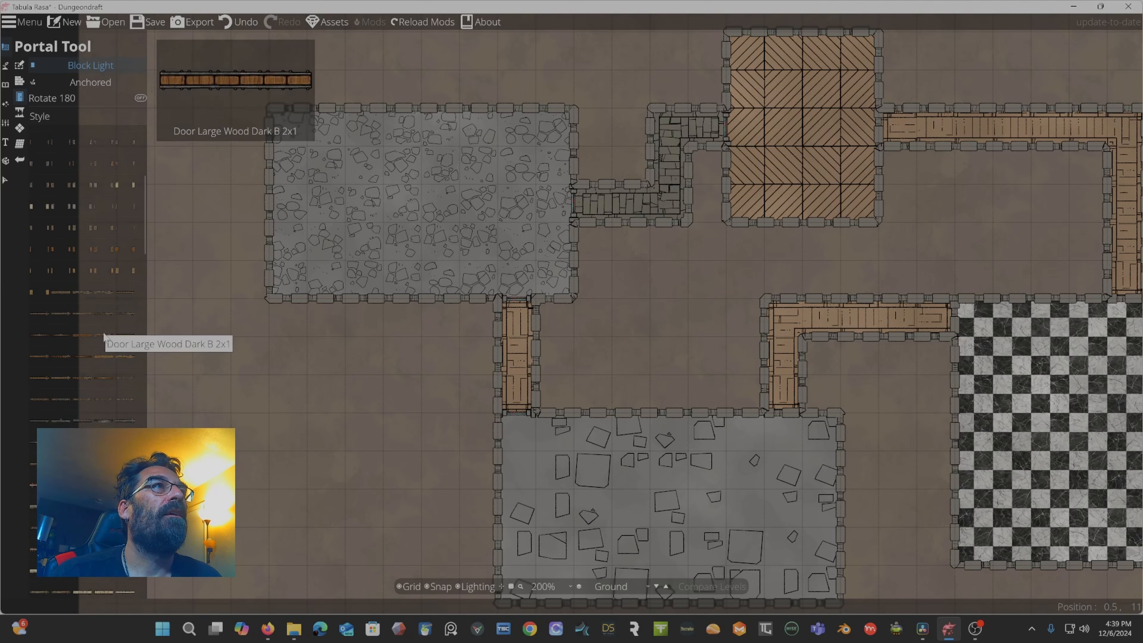
left_click(103, 332)
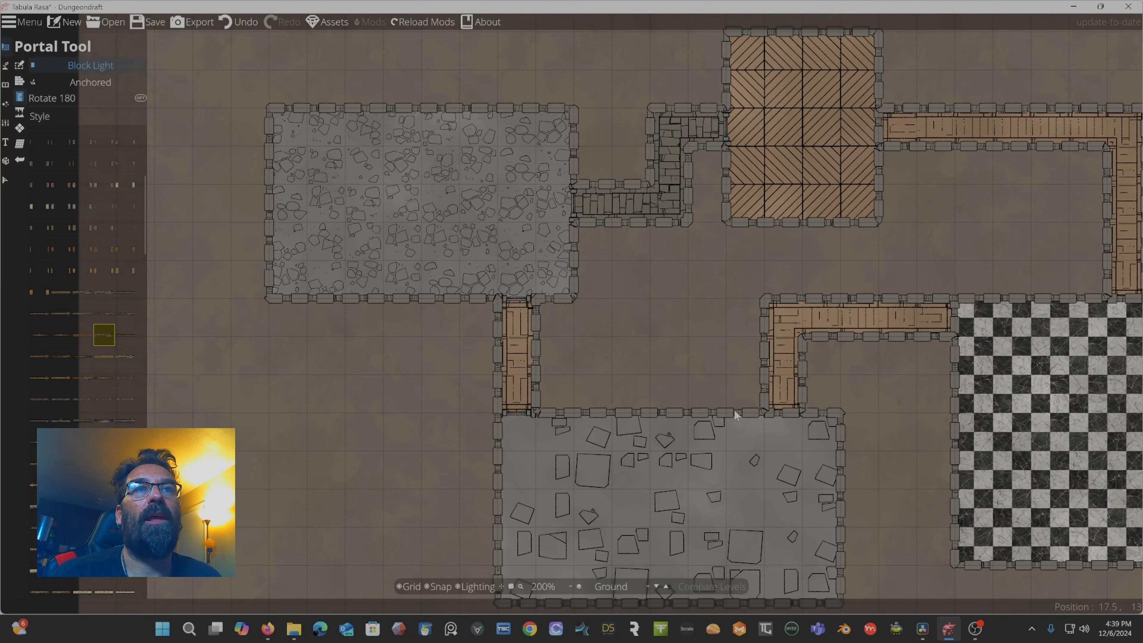
left_click(652, 412)
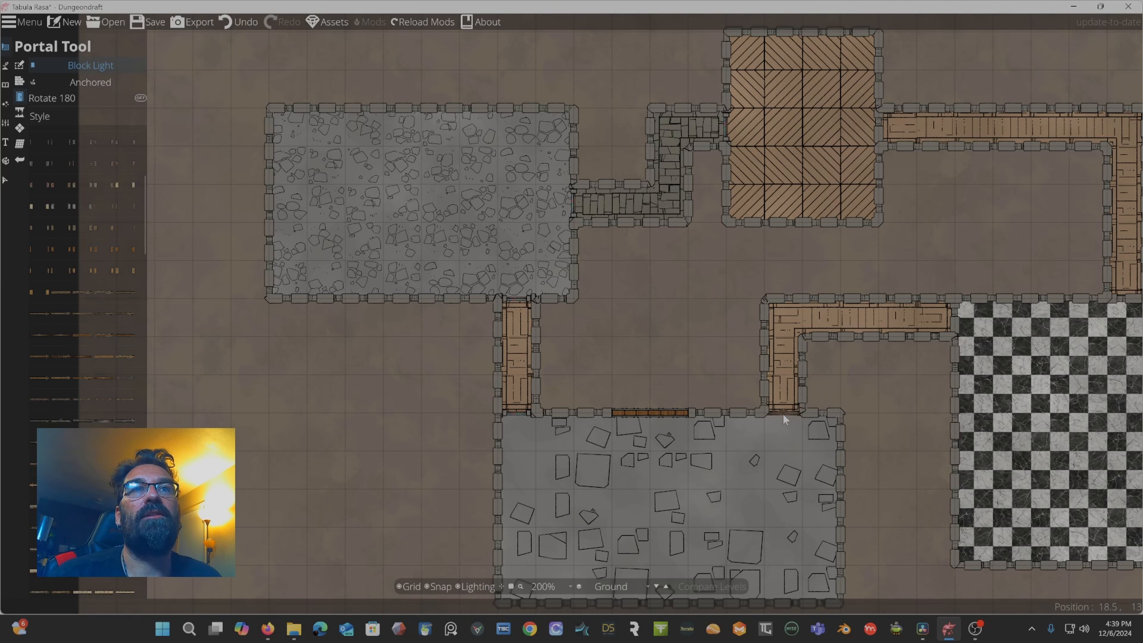
Place the dark wood door where the top-right corridor meets the checkerboard room's top wall.
left_click(959, 323)
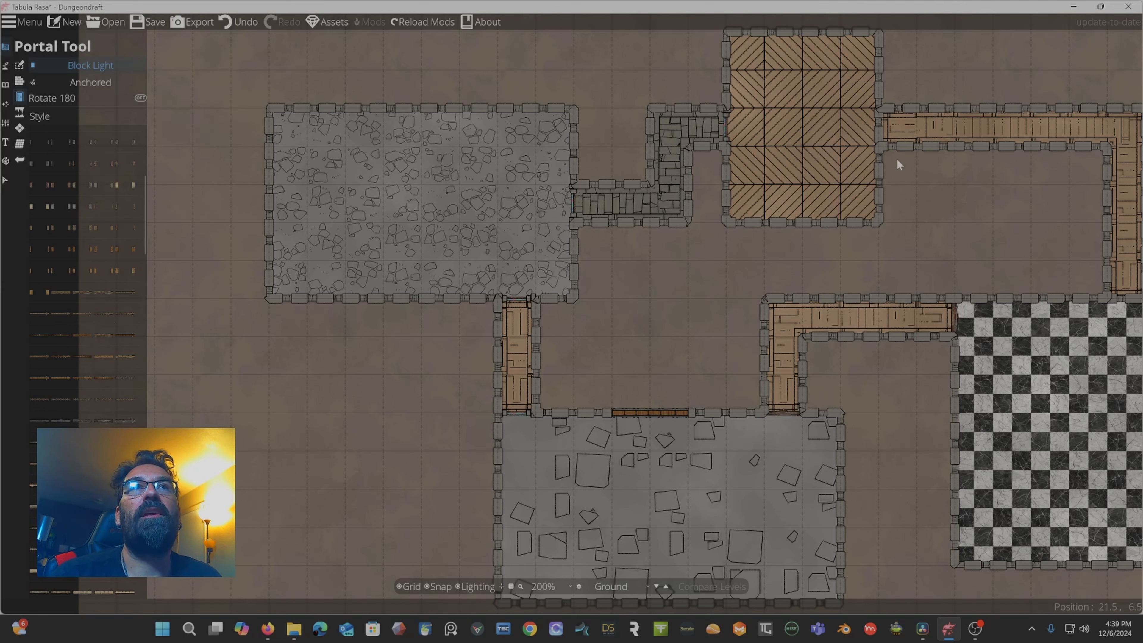
left_click(880, 131)
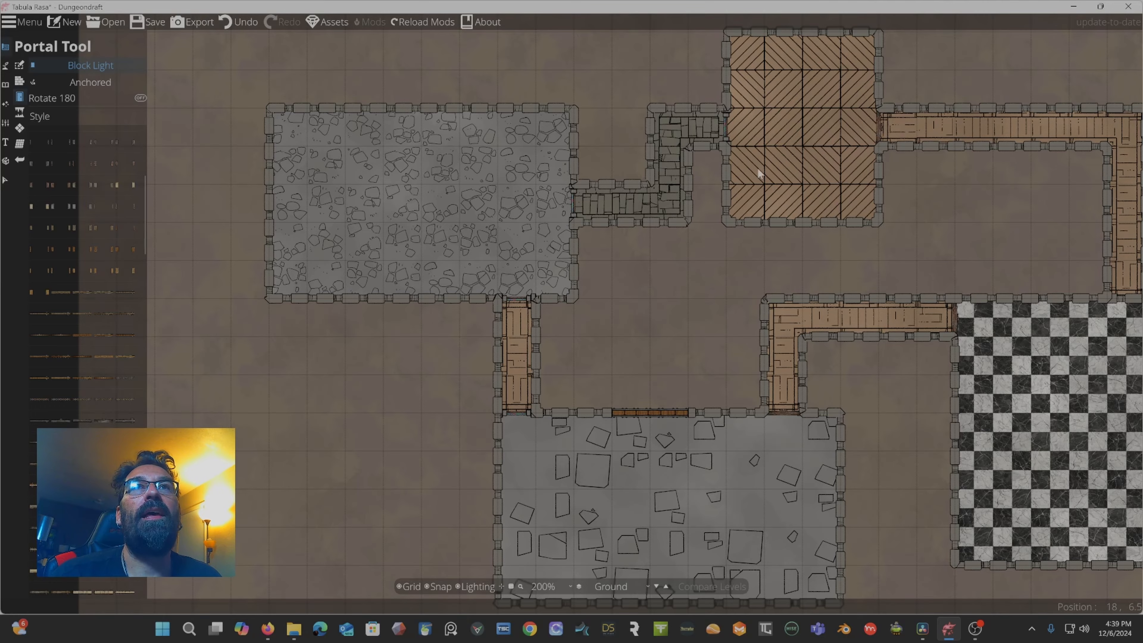
left_click_drag(932, 179, 704, 170)
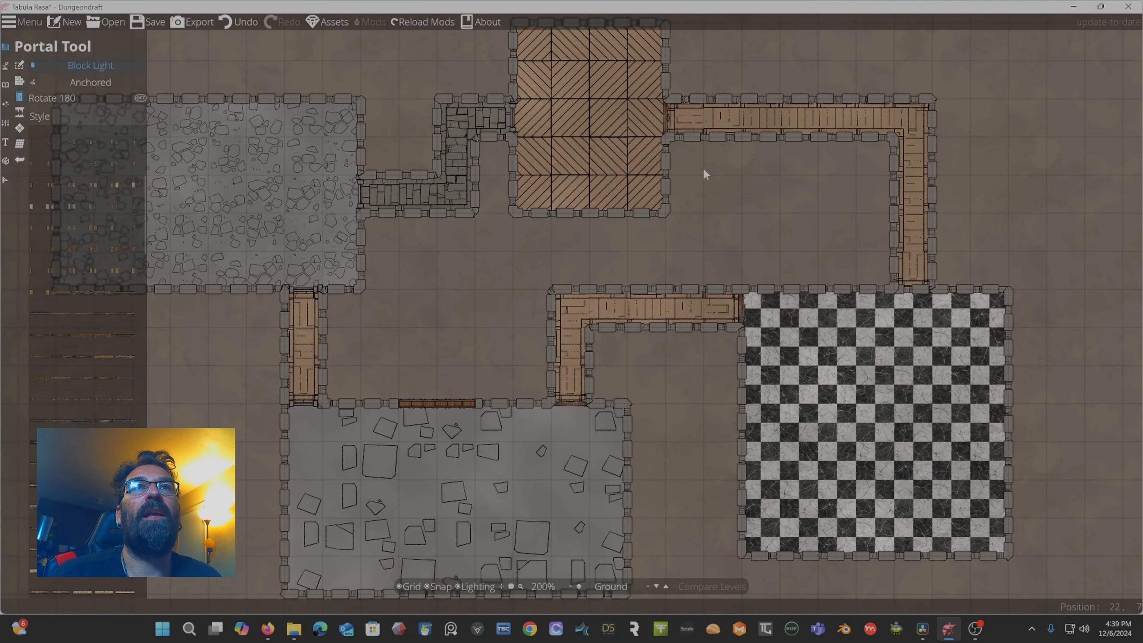
left_click(914, 297)
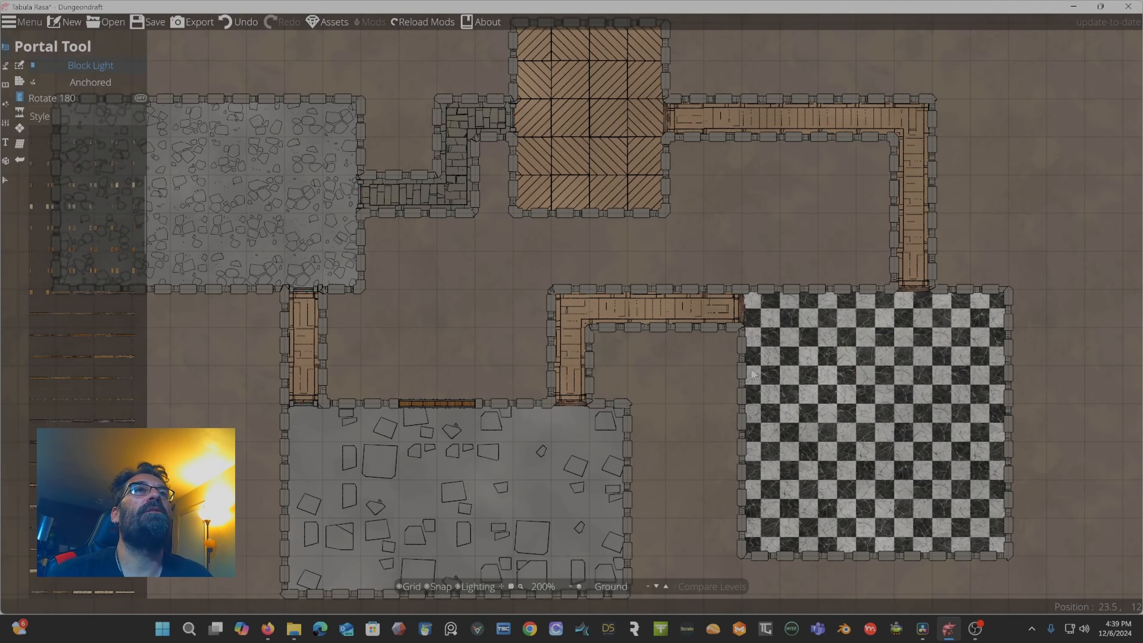
Dig a winding cave passage with the Cave Brush from the bottom room's top wall up toward the top-right corridor.
left_click(26, 114)
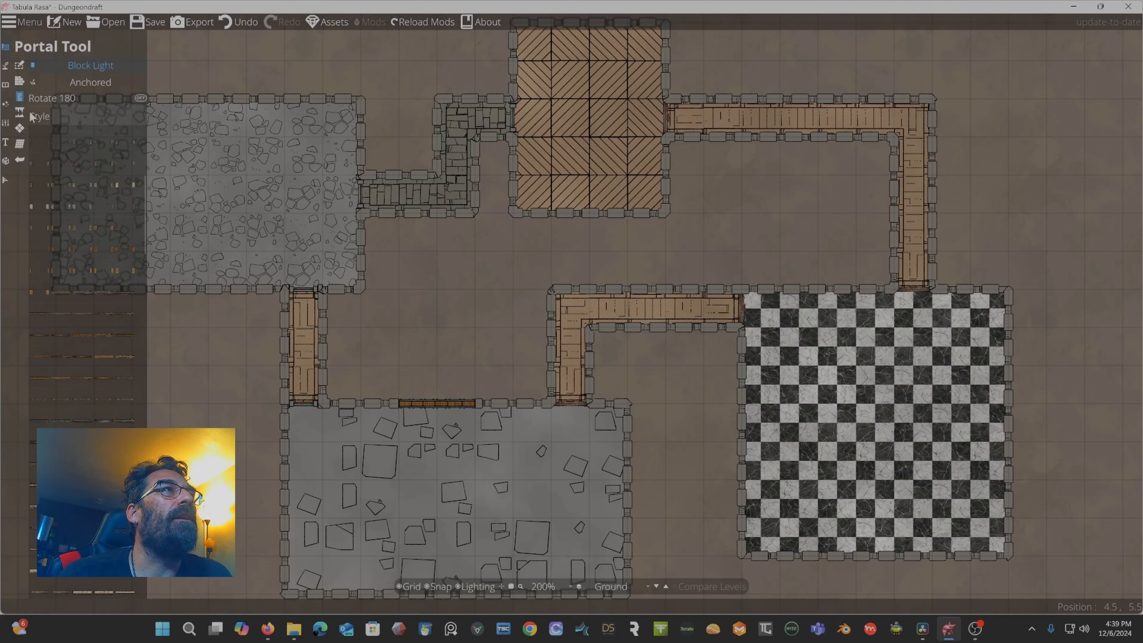
left_click(22, 114)
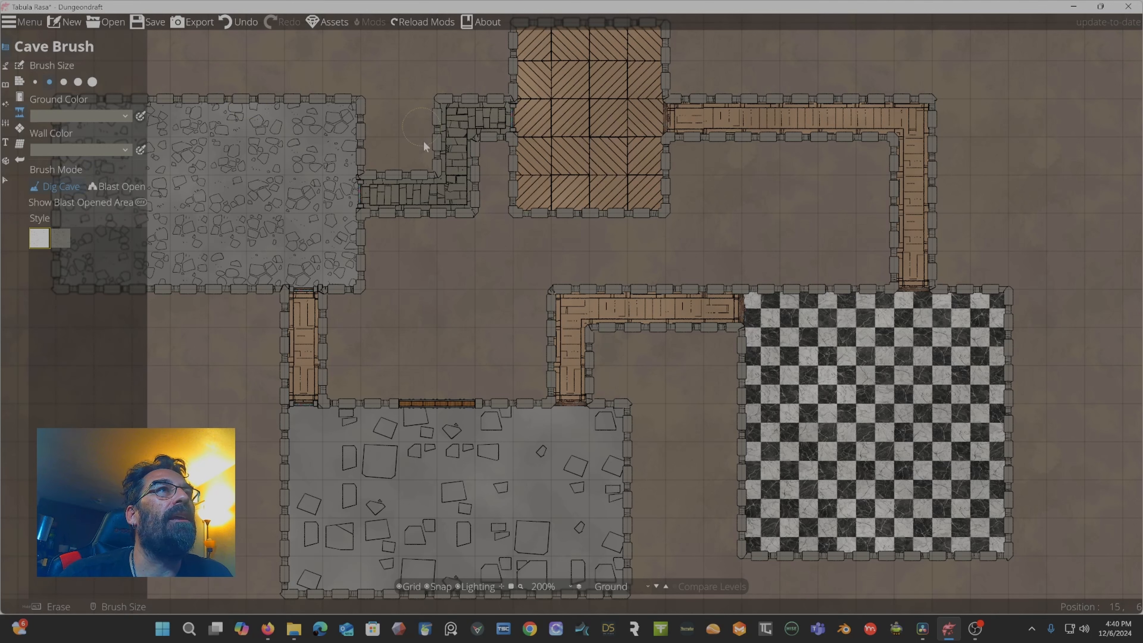
scroll(424, 142, "down", 1)
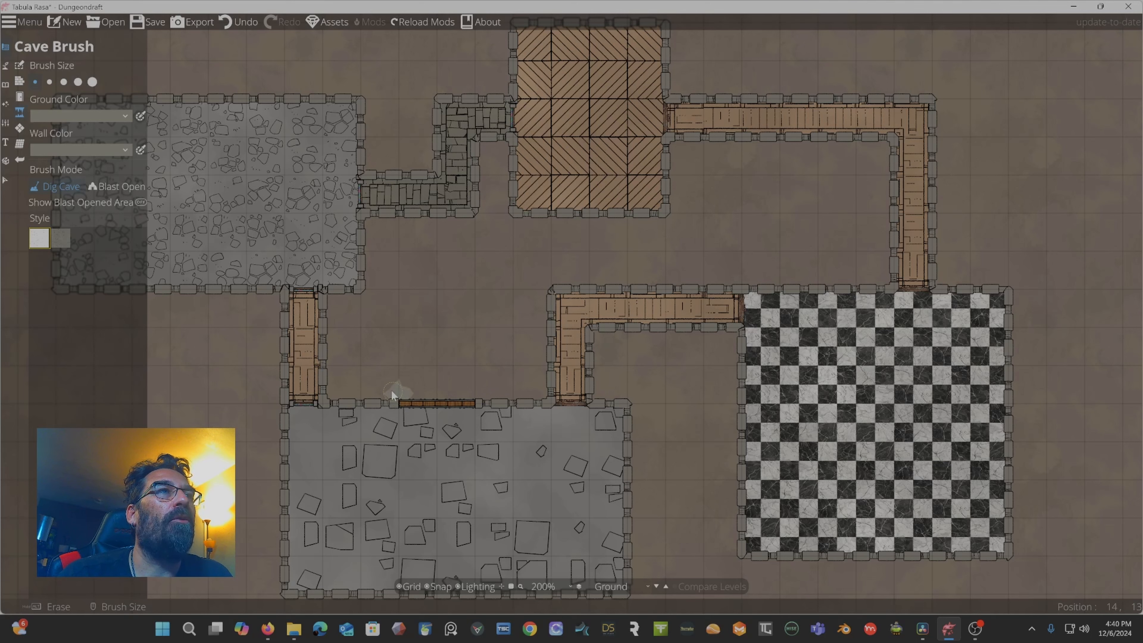
mouse_move(391, 390)
left_mouse_down()
mouse_move(387, 320)
mouse_move(445, 262)
mouse_move(489, 267)
mouse_move(498, 287)
mouse_move(480, 356)
left_mouse_up()
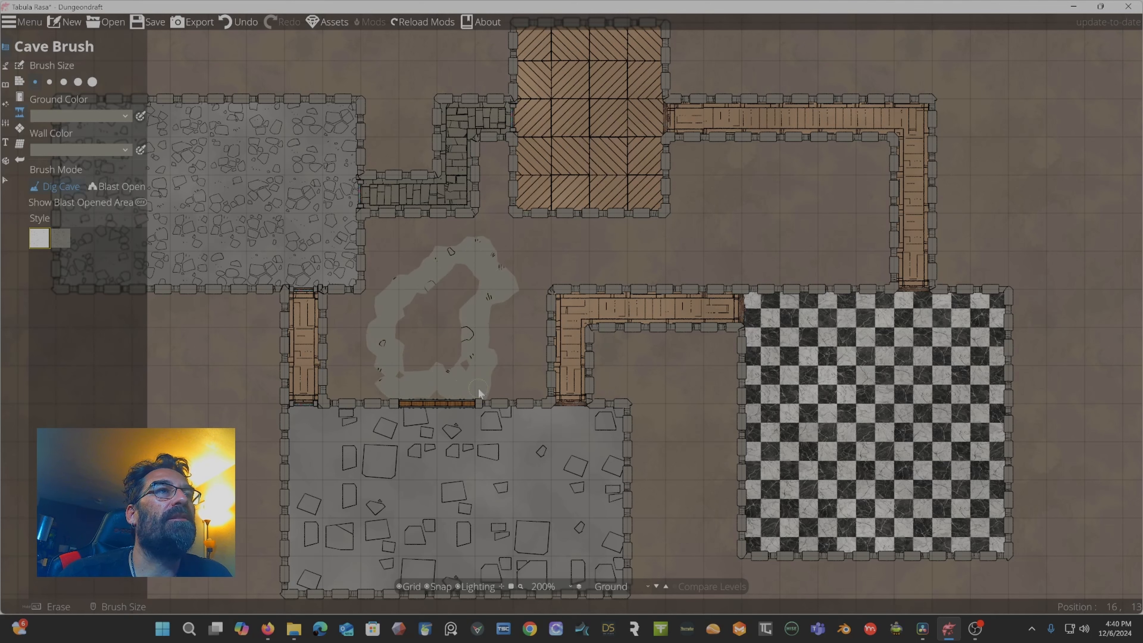
mouse_move(406, 360)
left_mouse_down()
mouse_move(407, 316)
mouse_move(479, 261)
mouse_move(442, 356)
mouse_move(409, 313)
mouse_move(424, 362)
mouse_move(433, 316)
mouse_move(450, 356)
mouse_move(459, 340)
mouse_move(461, 363)
mouse_move(473, 298)
mouse_move(548, 252)
mouse_move(631, 254)
mouse_move(523, 268)
mouse_move(534, 253)
mouse_move(743, 245)
mouse_move(748, 219)
mouse_move(644, 260)
mouse_move(663, 241)
mouse_move(688, 251)
mouse_move(665, 263)
mouse_move(605, 252)
mouse_move(515, 266)
mouse_move(743, 249)
mouse_move(748, 234)
mouse_move(724, 216)
mouse_move(760, 174)
mouse_move(828, 173)
mouse_move(846, 190)
mouse_move(787, 240)
mouse_move(740, 257)
mouse_move(786, 180)
mouse_move(805, 185)
mouse_move(757, 210)
mouse_move(827, 189)
mouse_move(768, 226)
left_mouse_up()
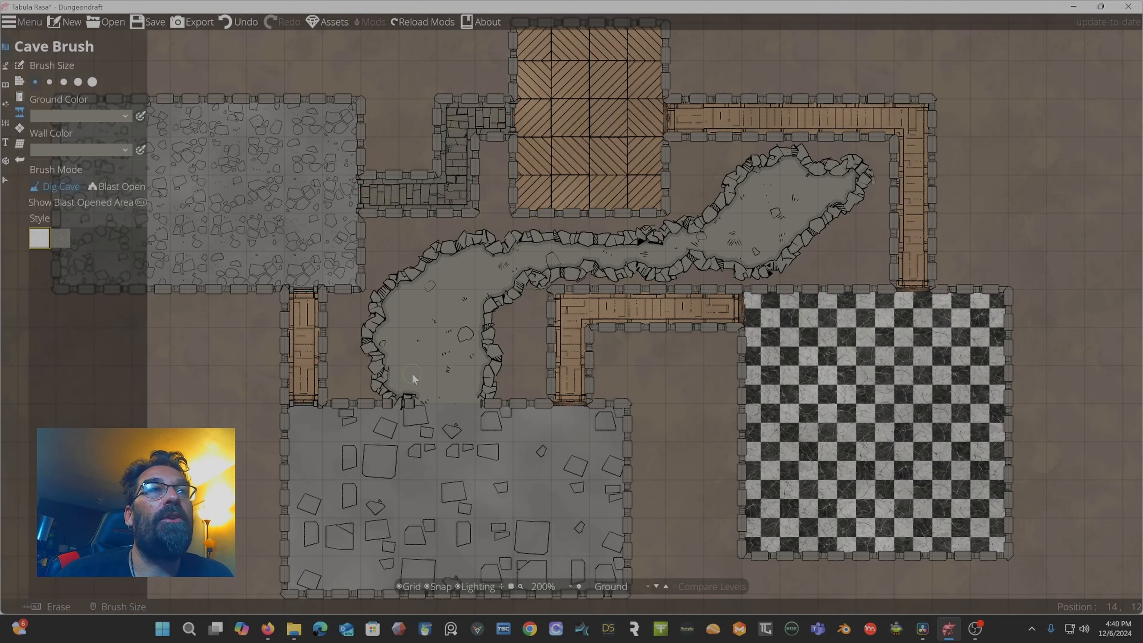
Paint a water pool into the cave's upper-right end with the Water Brush at a larger brush size.
left_click(20, 97)
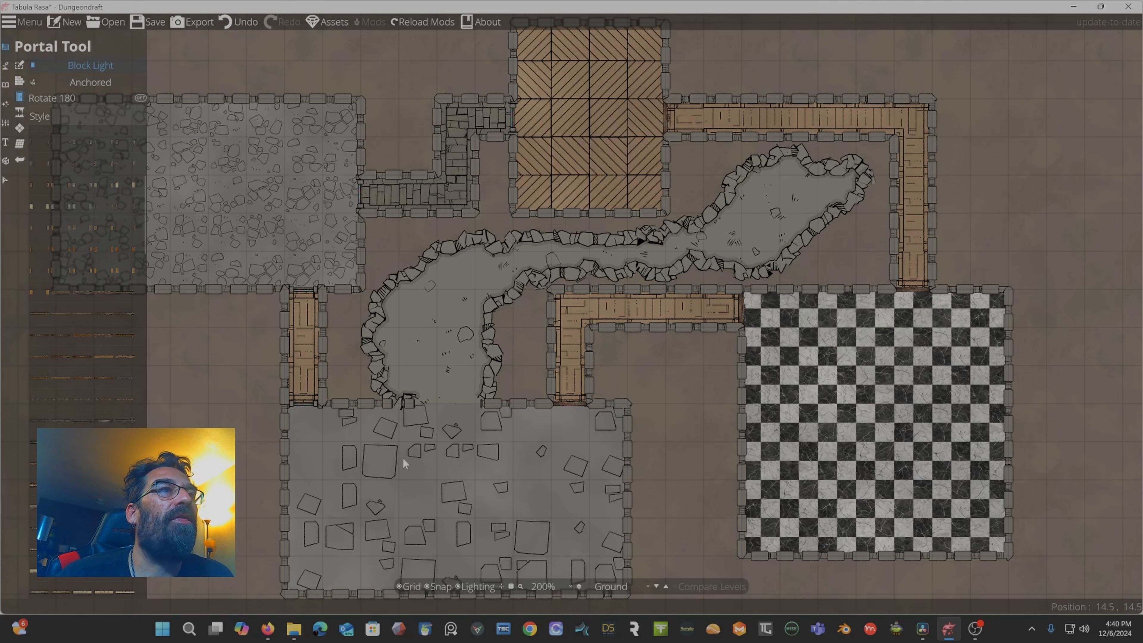
left_click(84, 380)
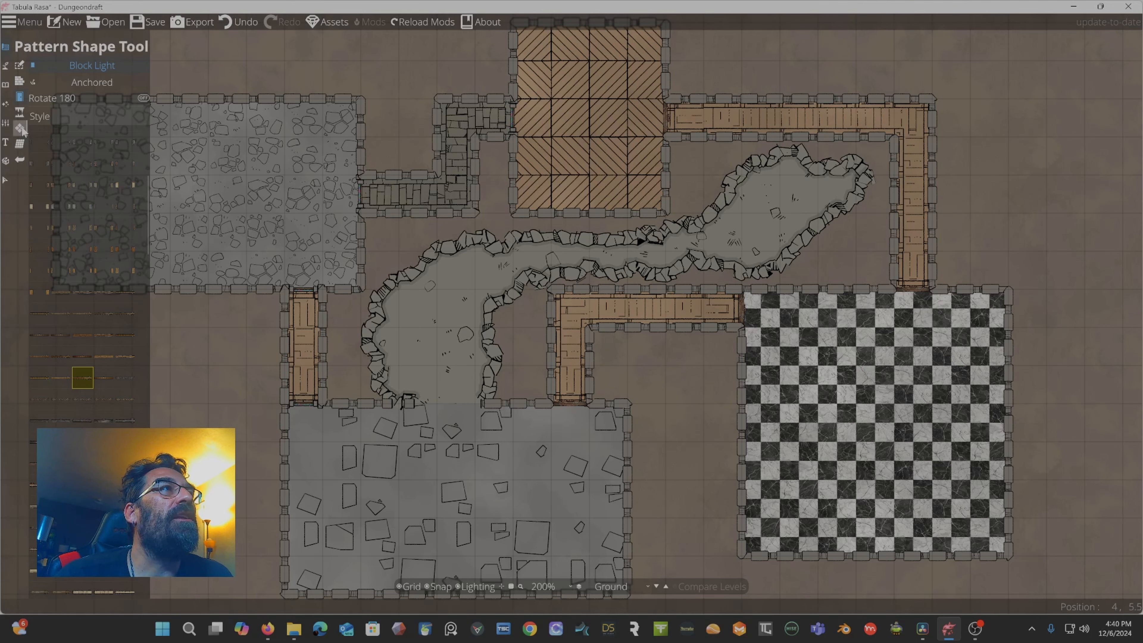
left_click(20, 146)
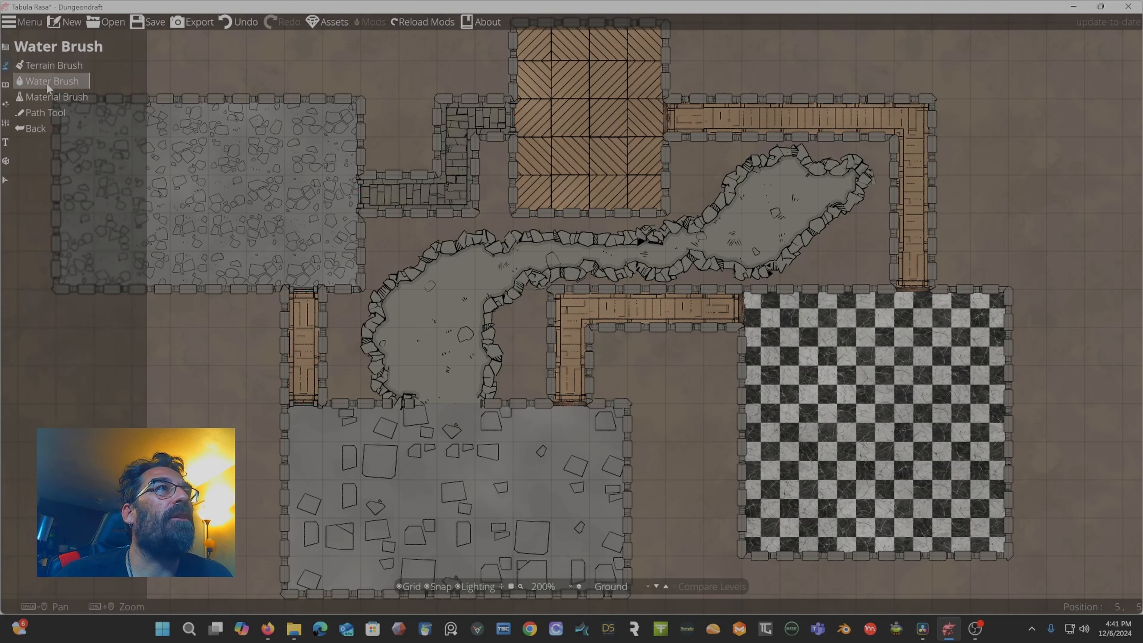
left_click(52, 82)
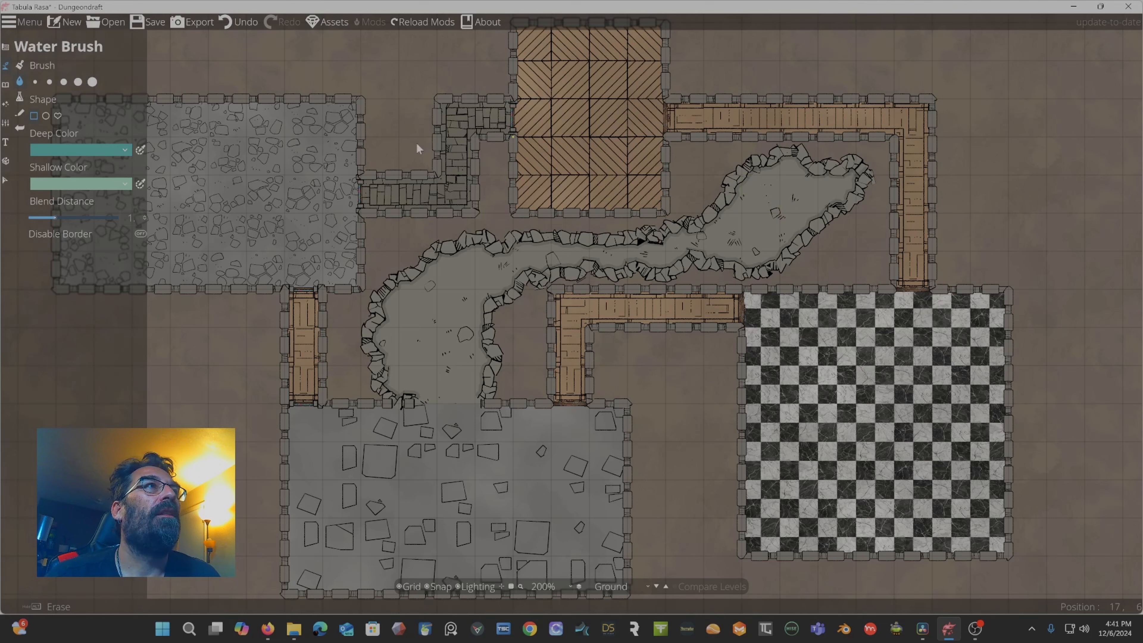
left_click(80, 83)
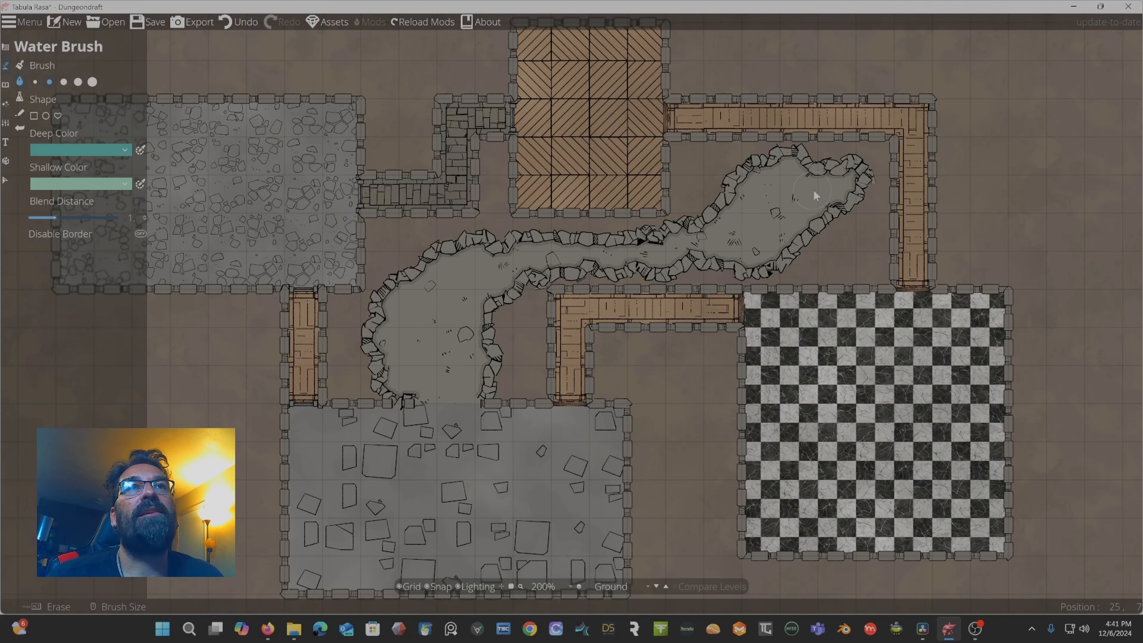
mouse_move(813, 192)
left_mouse_down()
mouse_move(792, 185)
mouse_move(776, 234)
mouse_move(758, 232)
mouse_move(766, 241)
left_mouse_up()
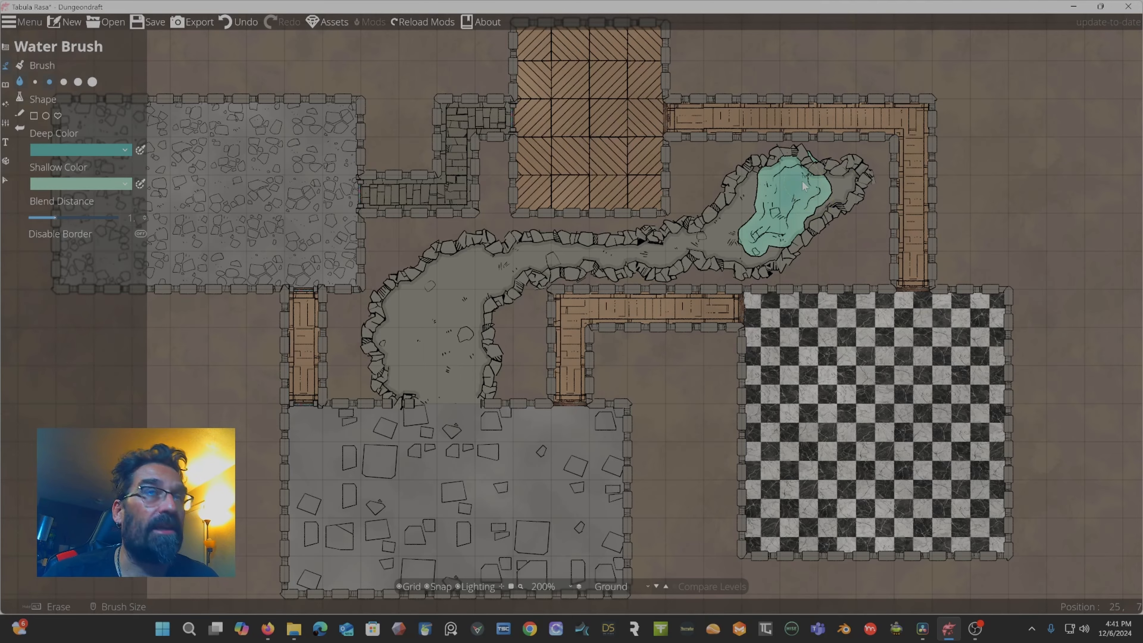
Open the Path Tool and browse the path styles in its library.
scroll(799, 184, "up", 4)
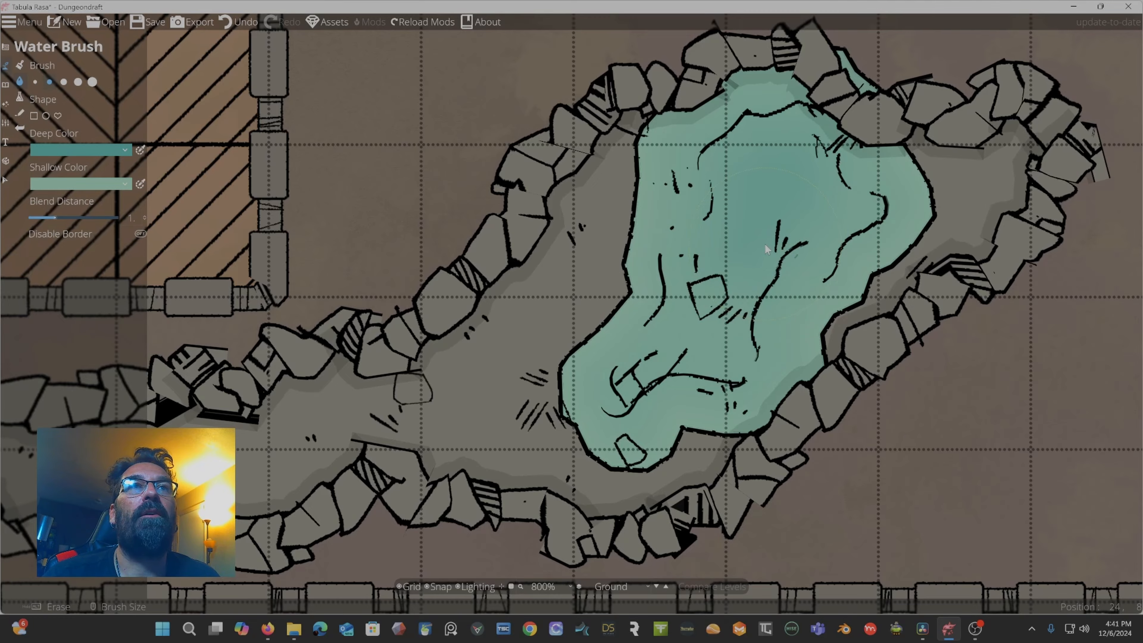
scroll(766, 249, "down", 4)
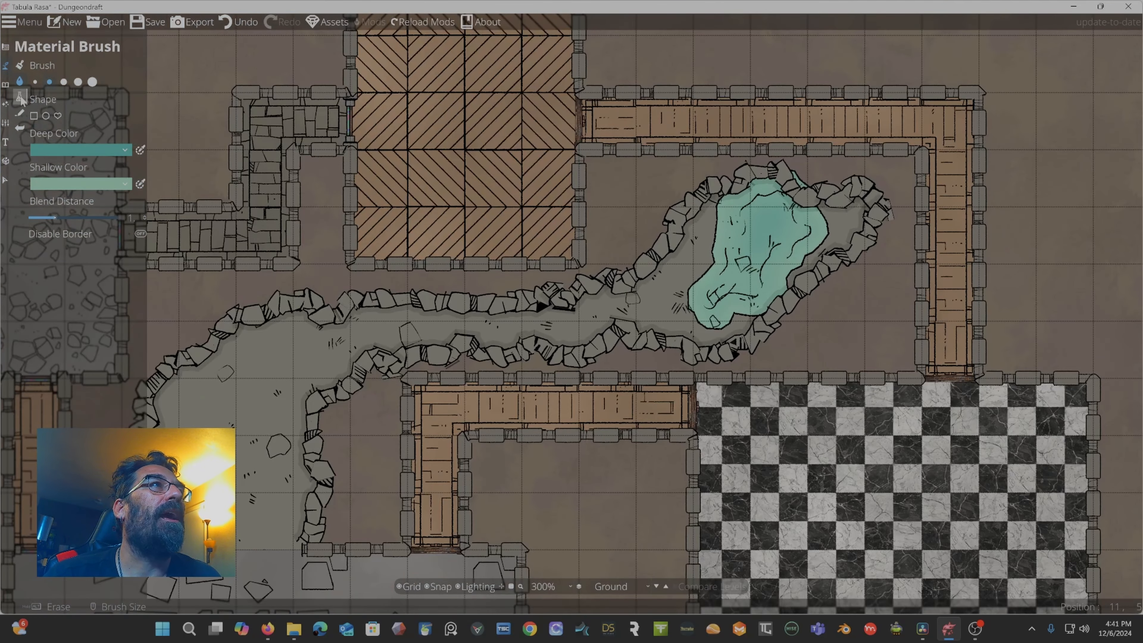
left_click(20, 116)
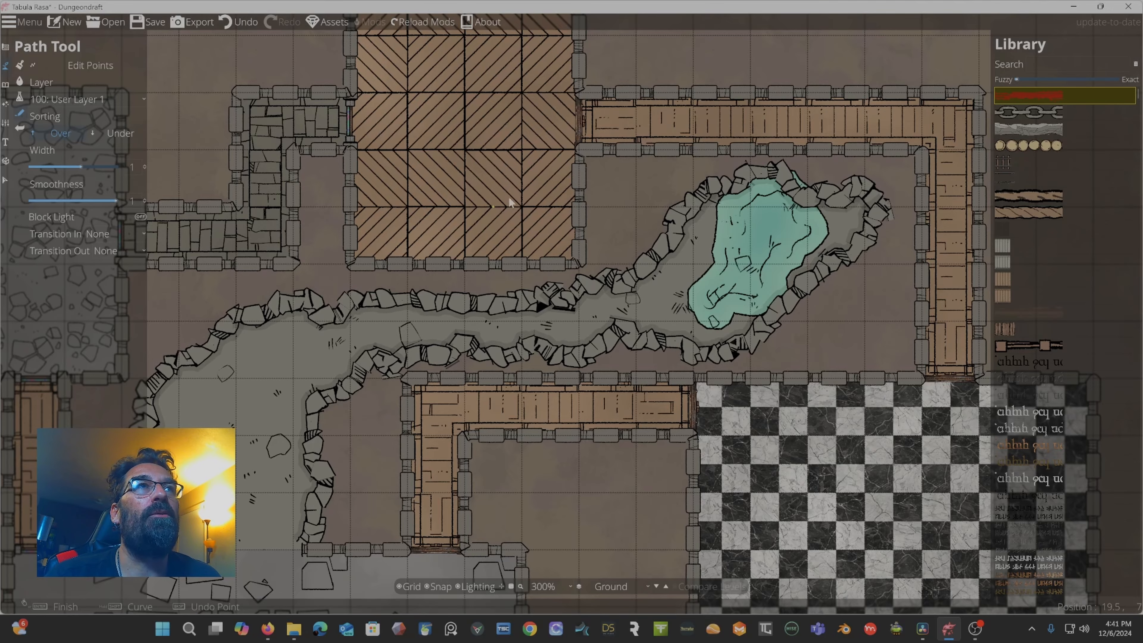
mouse_move(475, 165)
left_mouse_down()
mouse_move(615, 231)
mouse_move(746, 242)
left_mouse_up()
left_click_drag(557, 245, 905, 186)
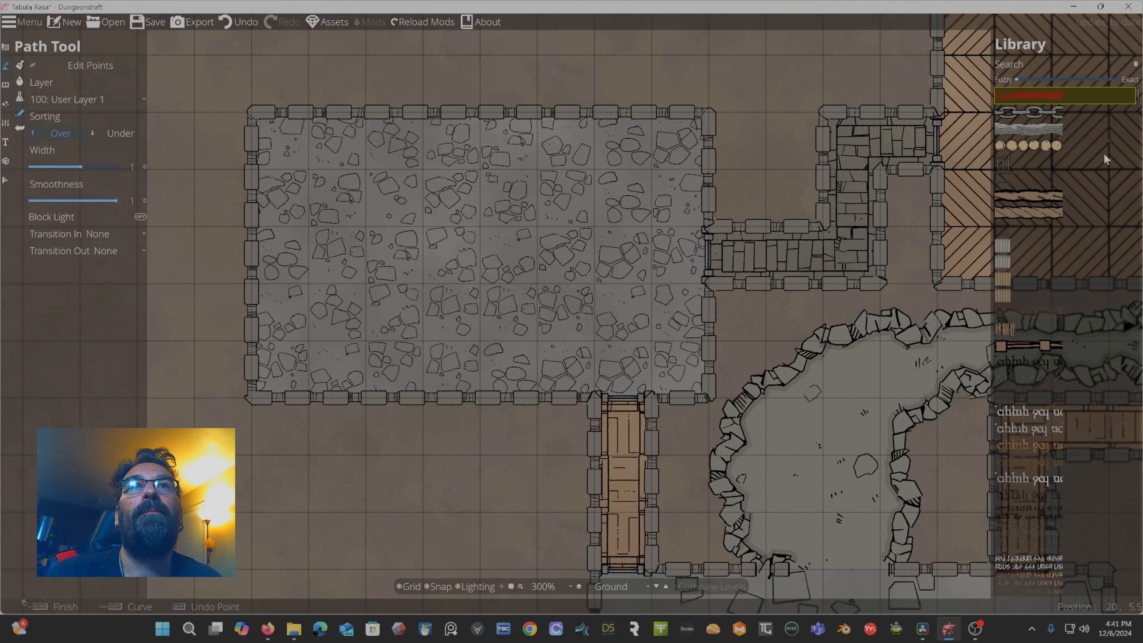
scroll(1066, 191, "down", 10)
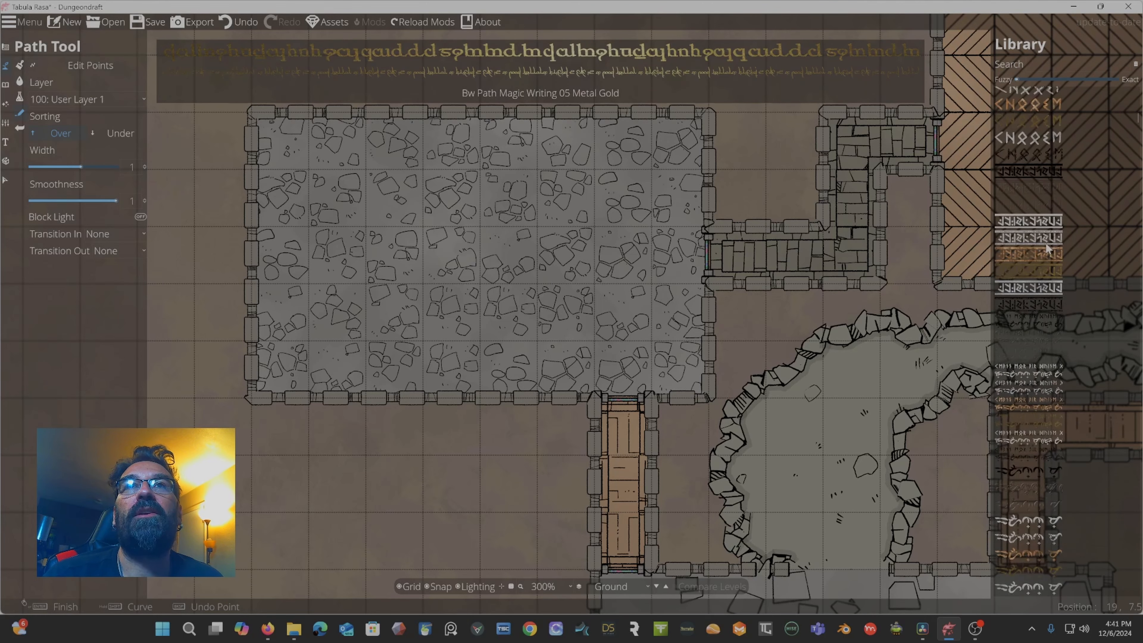
scroll(1045, 247, "down", 10)
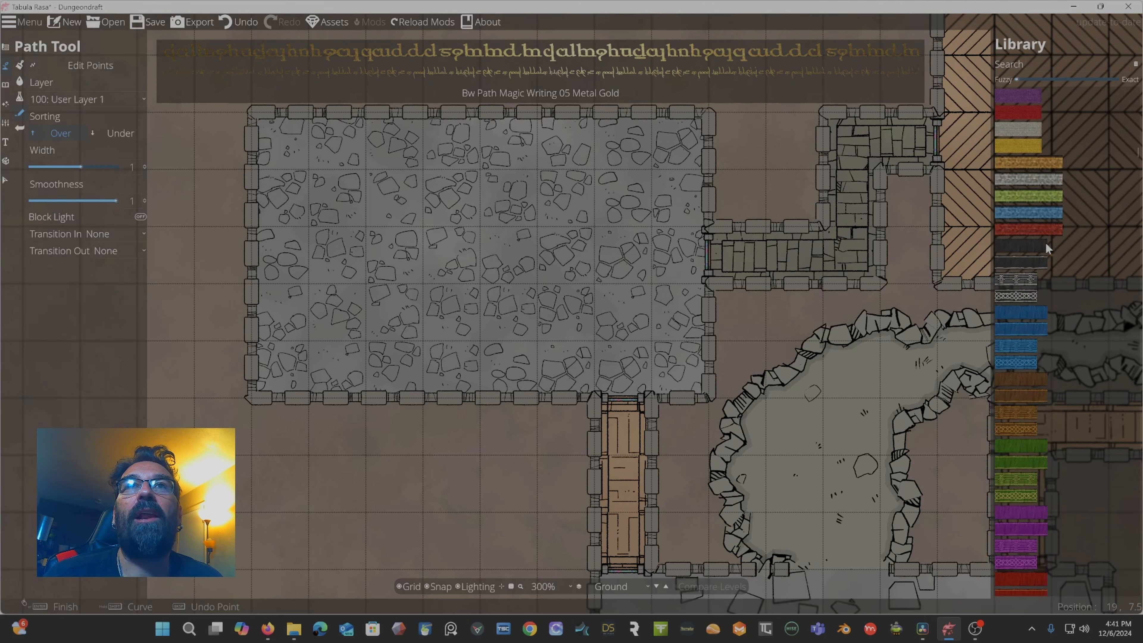
scroll(1045, 242, "down", 10)
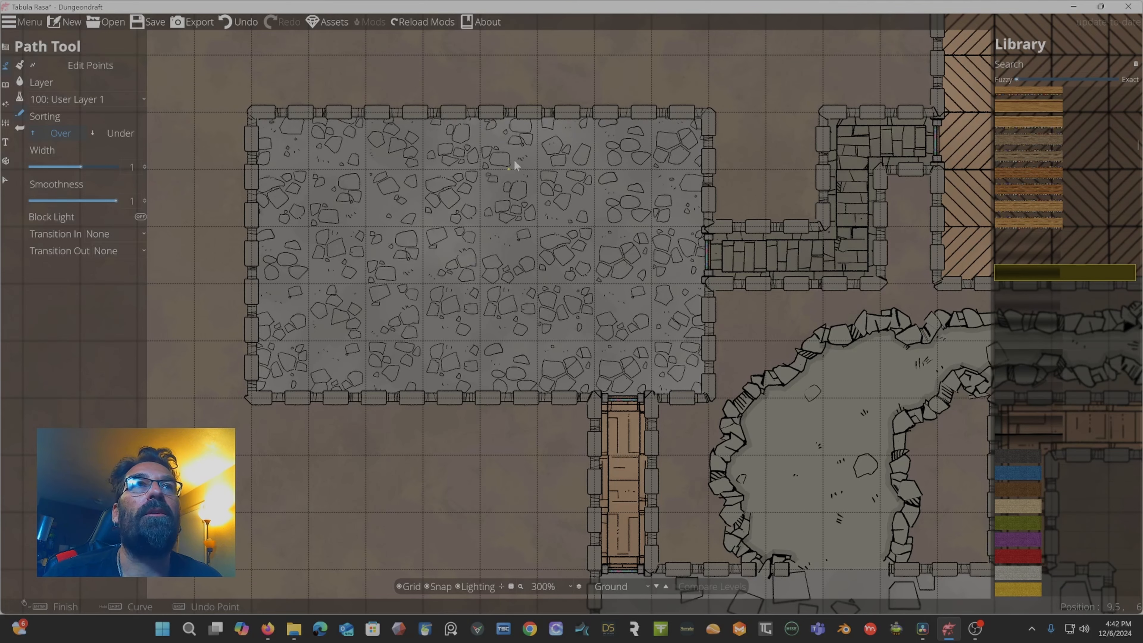
Try drawing a path from the left room's top-left corner, then undo it.
left_click(251, 113)
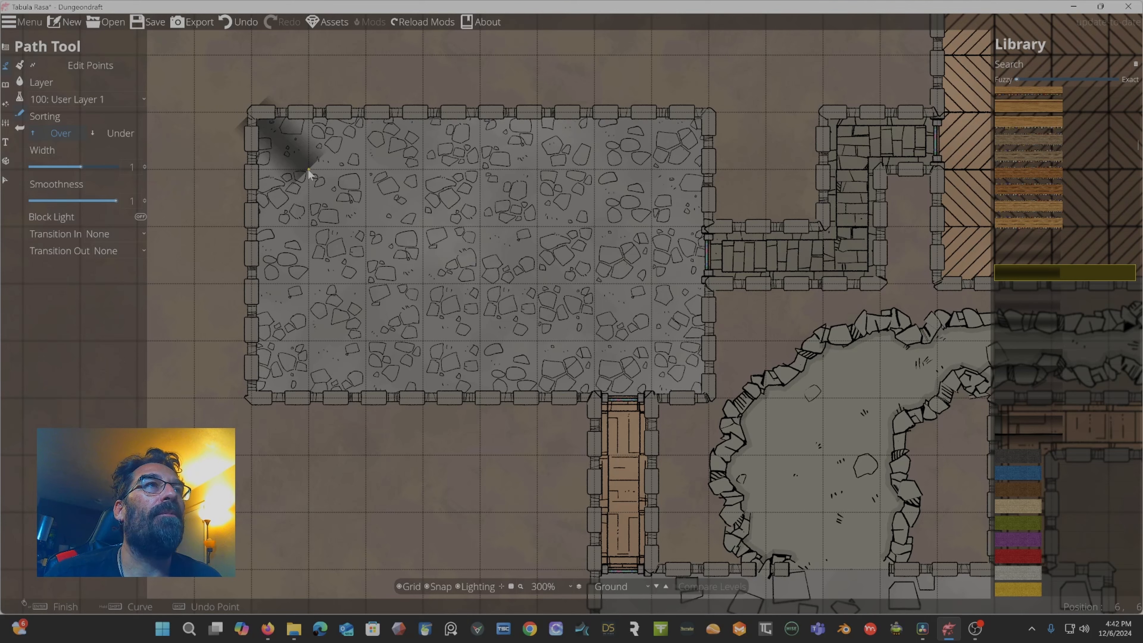
left_click(320, 170)
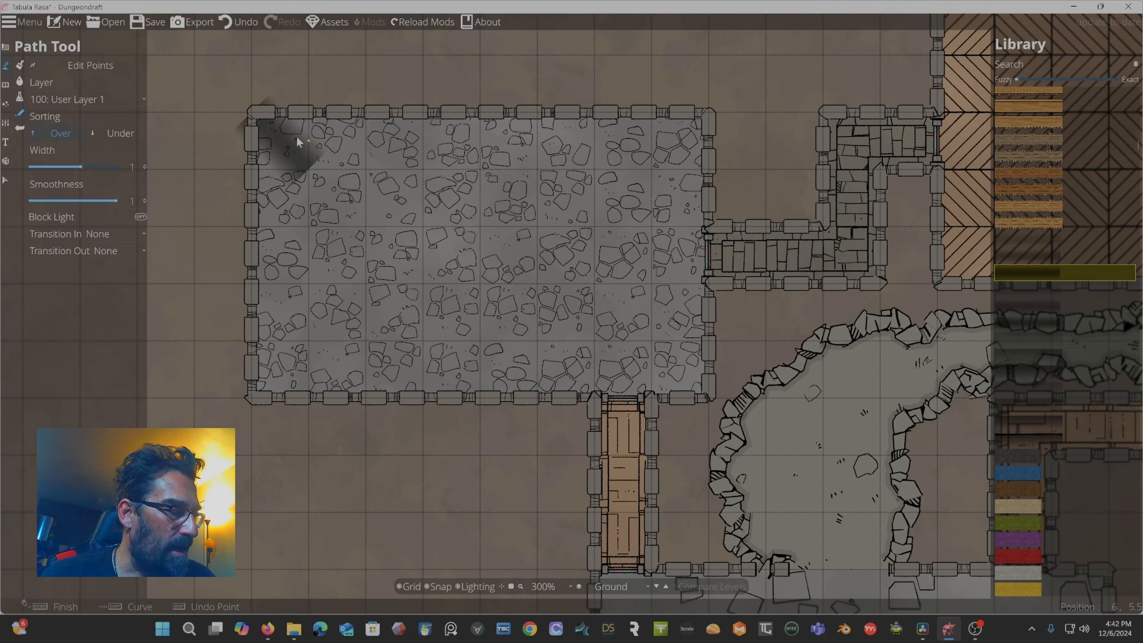
key("ctrl+z")
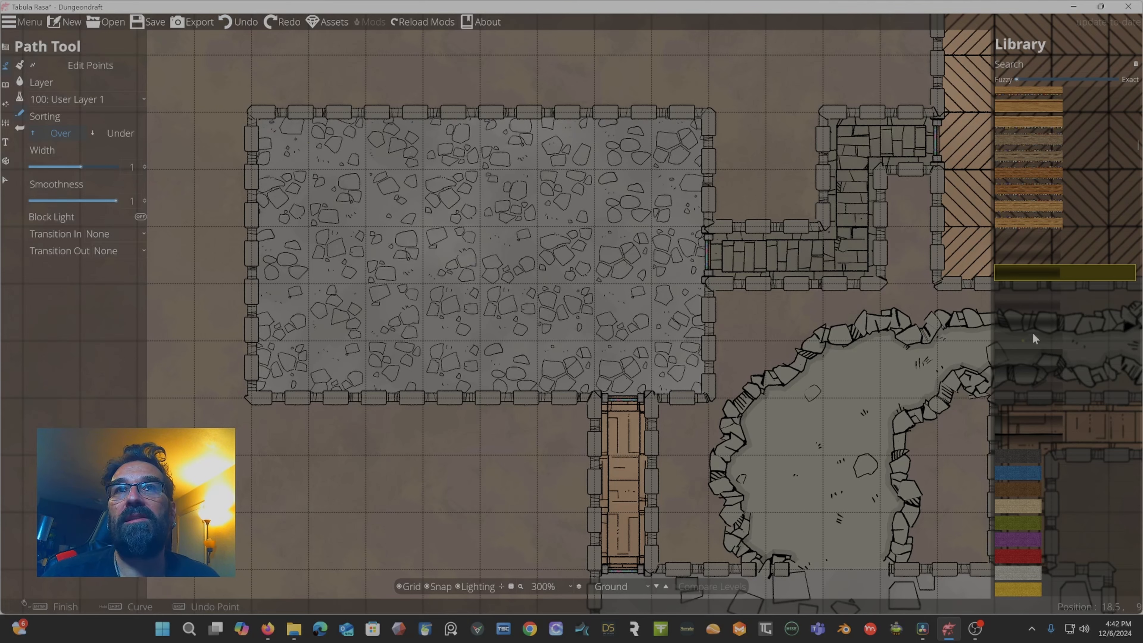
Pick a dark shadow path style and try a path above the left room, undoing it twice.
left_click(1036, 349)
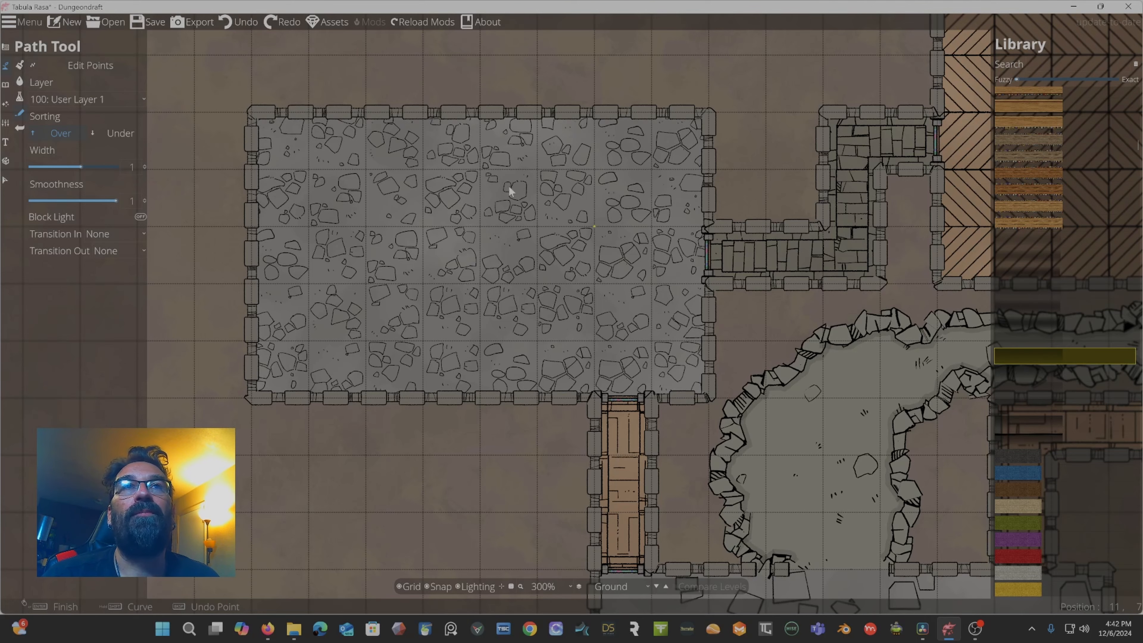
left_click(269, 60)
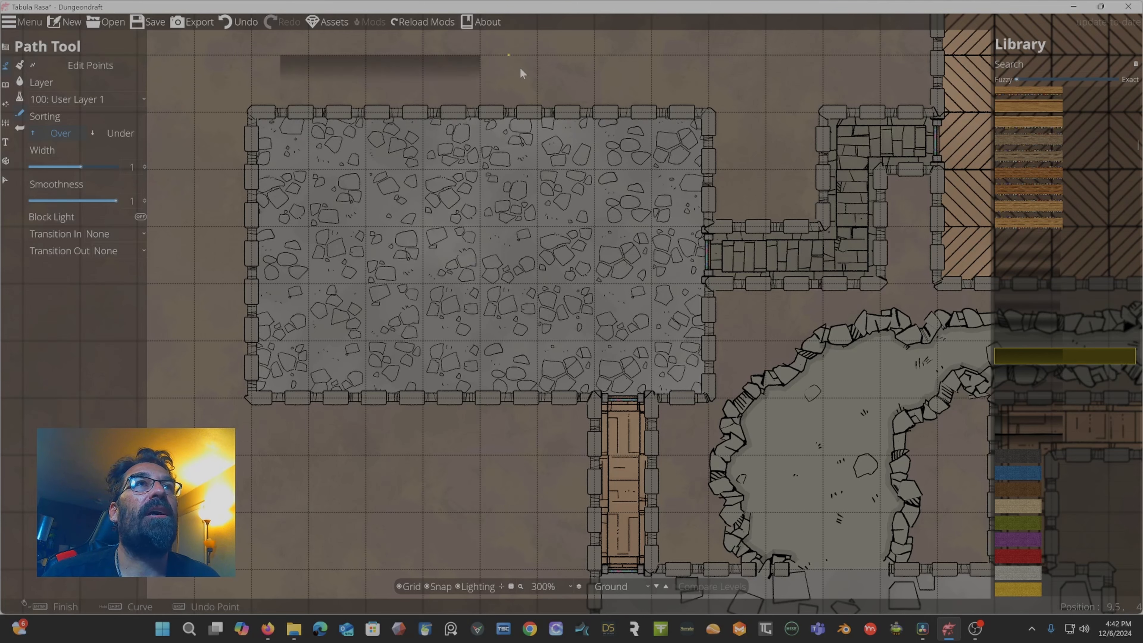
left_click(641, 63)
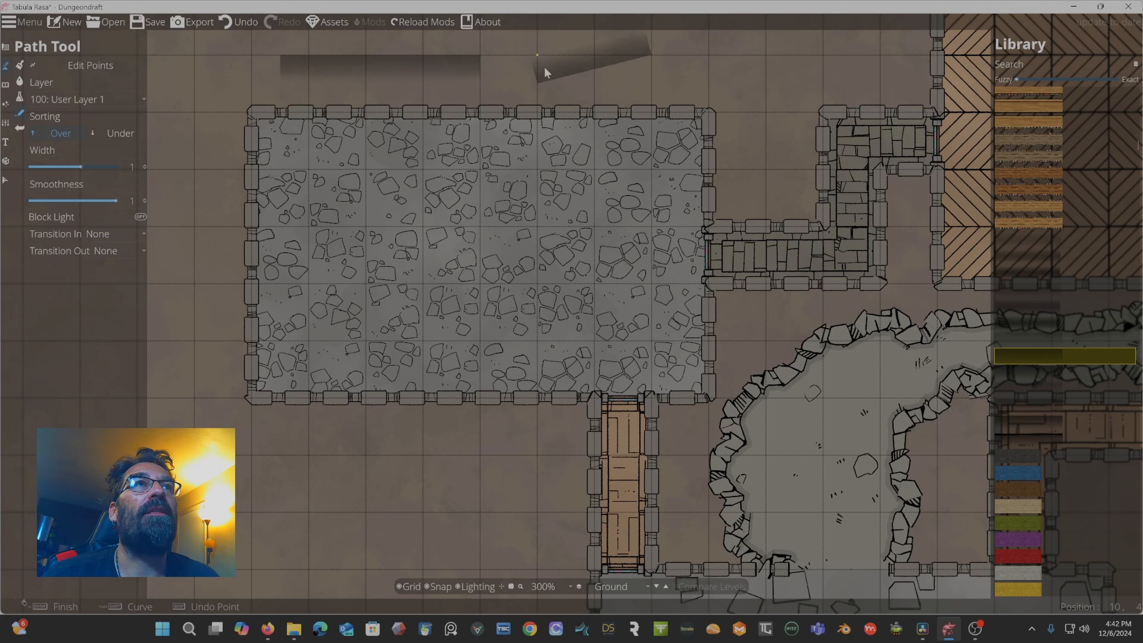
left_click_drag(523, 83, 524, 152)
key("ctrl+z")
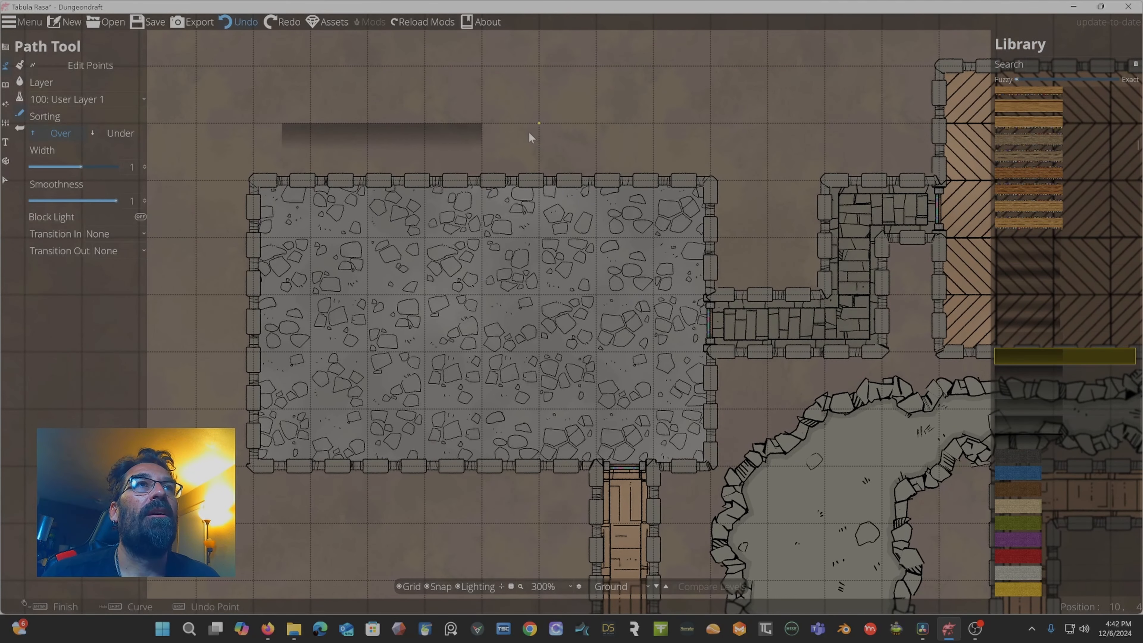
key("ctrl+z")
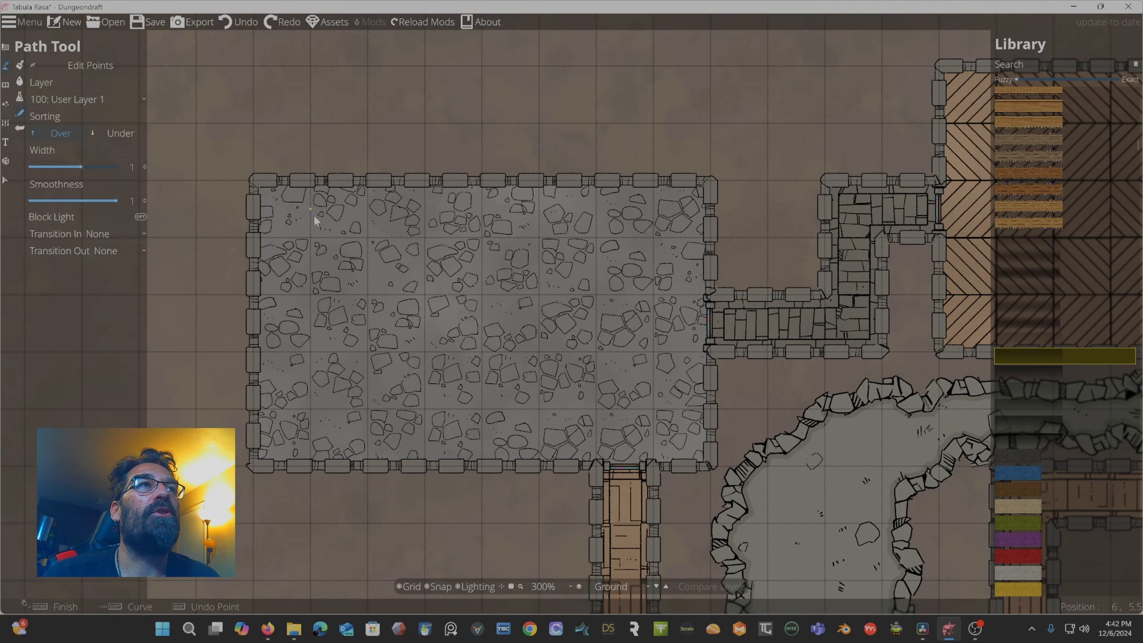
Draw the dark shadow path around the inside of the left room's four walls.
left_click(256, 186)
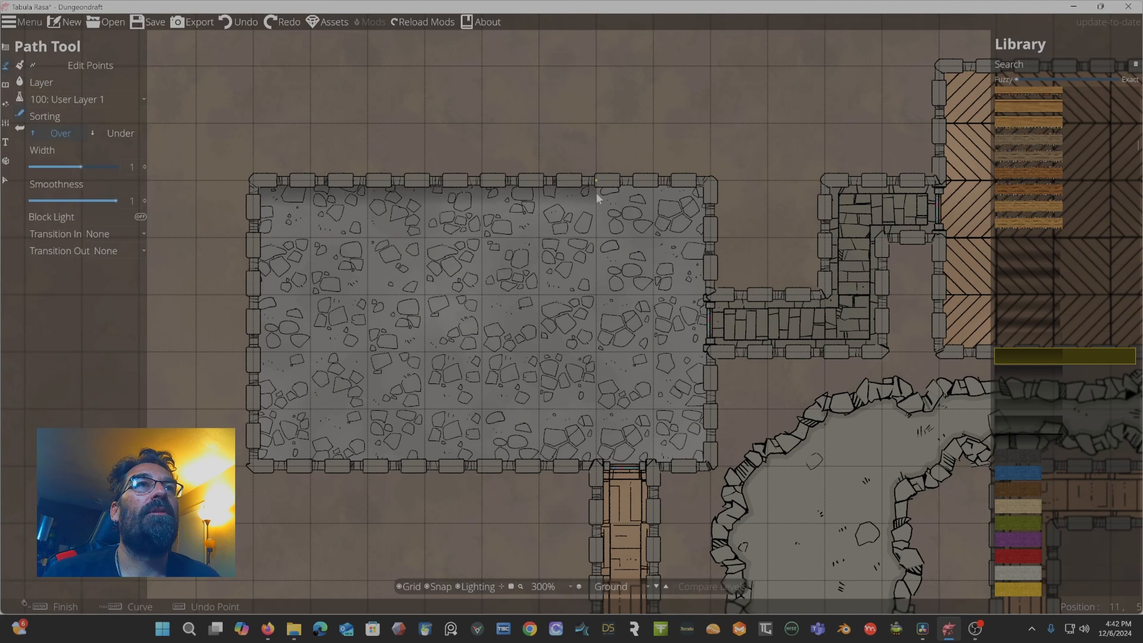
left_click(707, 185)
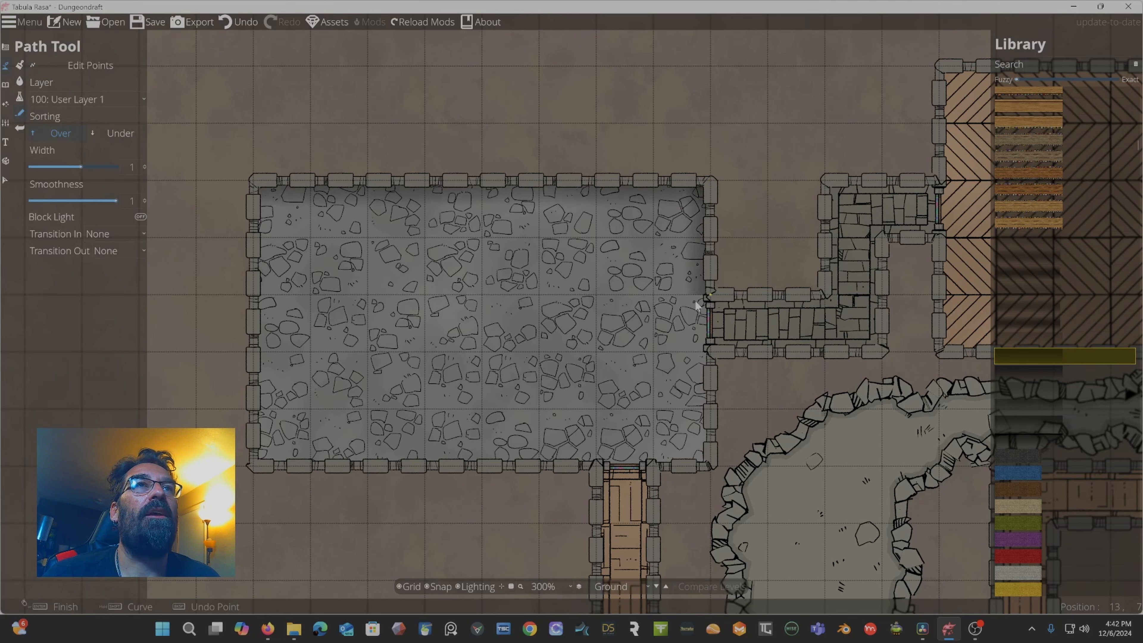
left_click(708, 459)
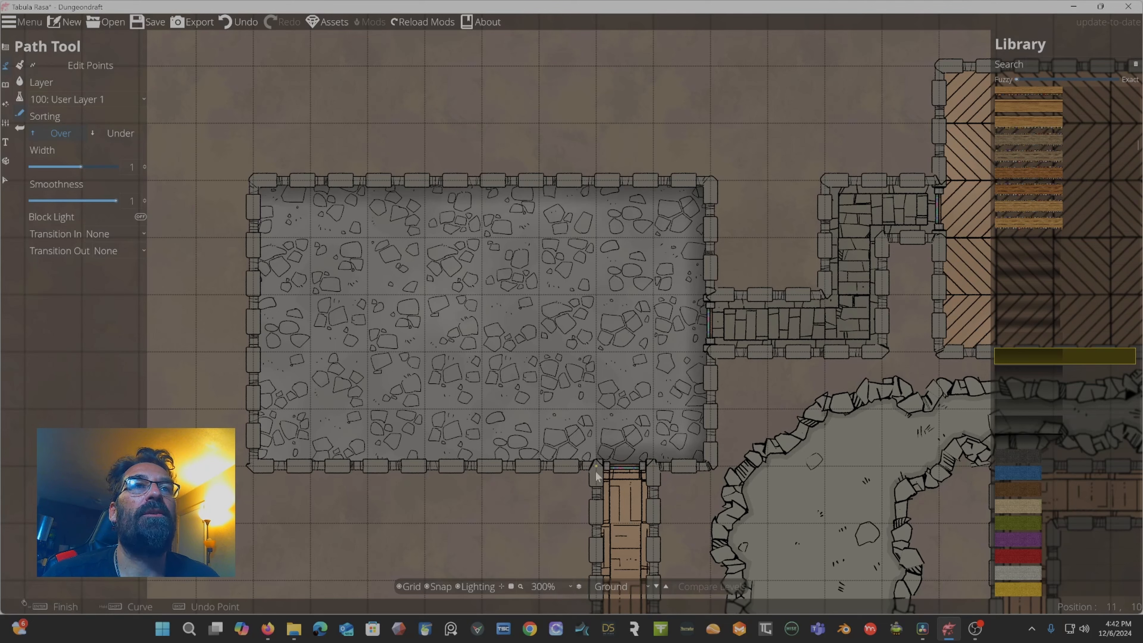
left_click(256, 465)
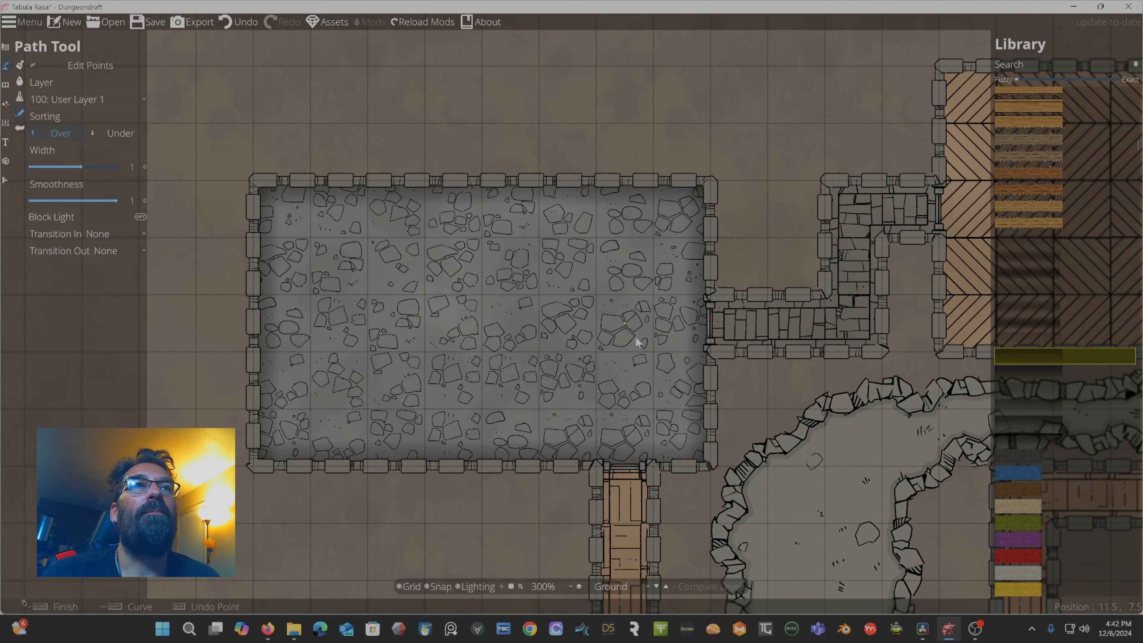
Draw a shadow path along the inner walls of the corridor leading from the left room to the upper room.
left_click_drag(635, 338, 489, 335)
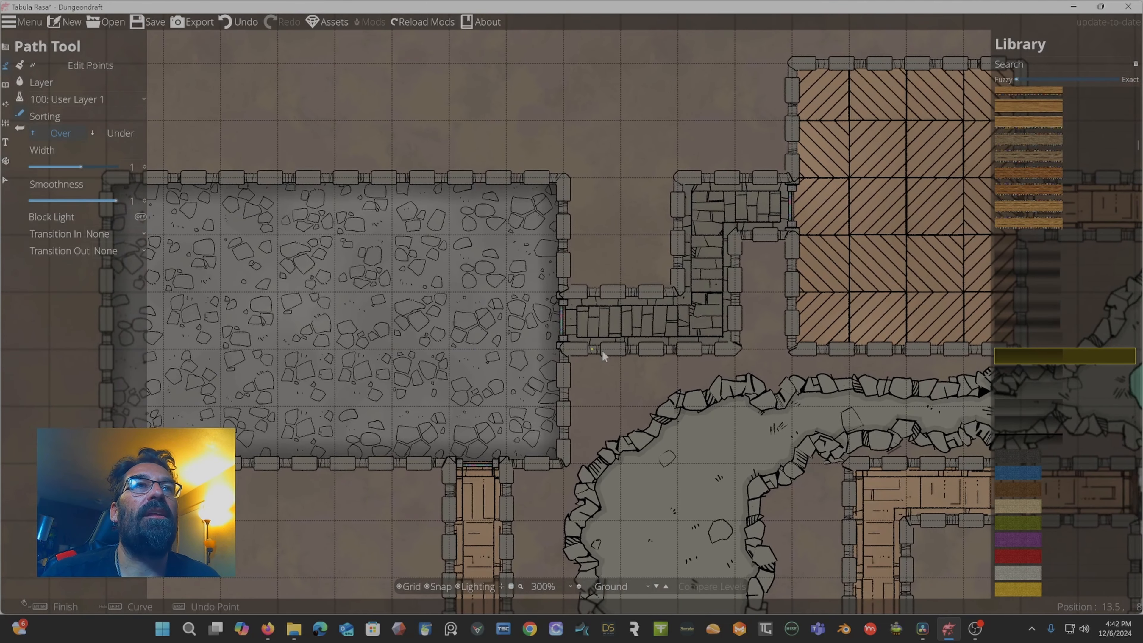
left_click(565, 293)
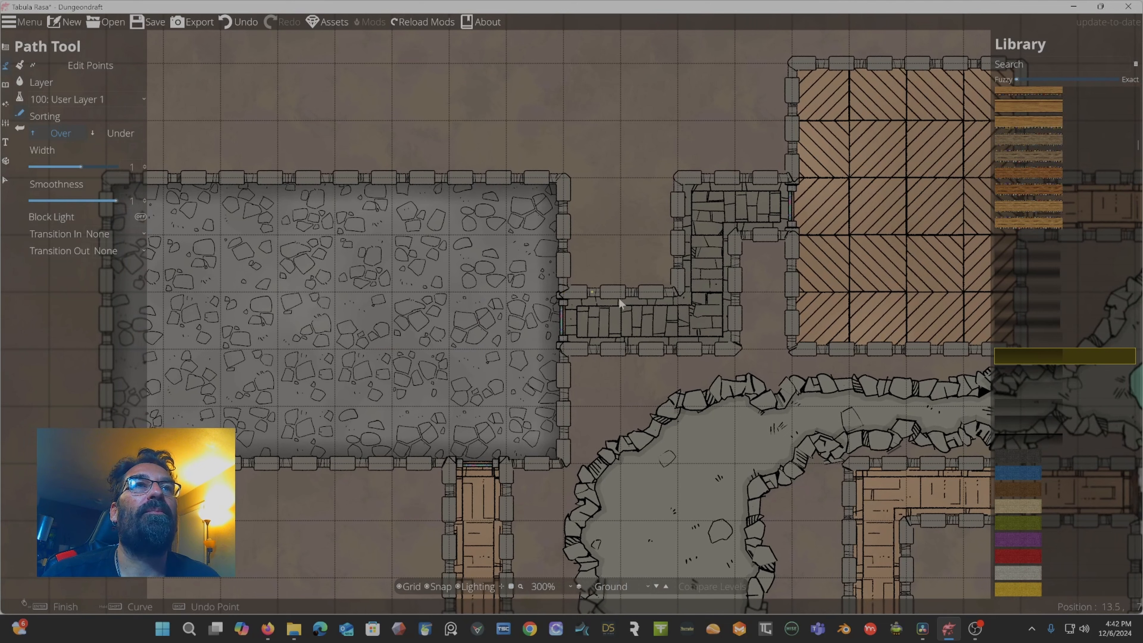
left_click(676, 289)
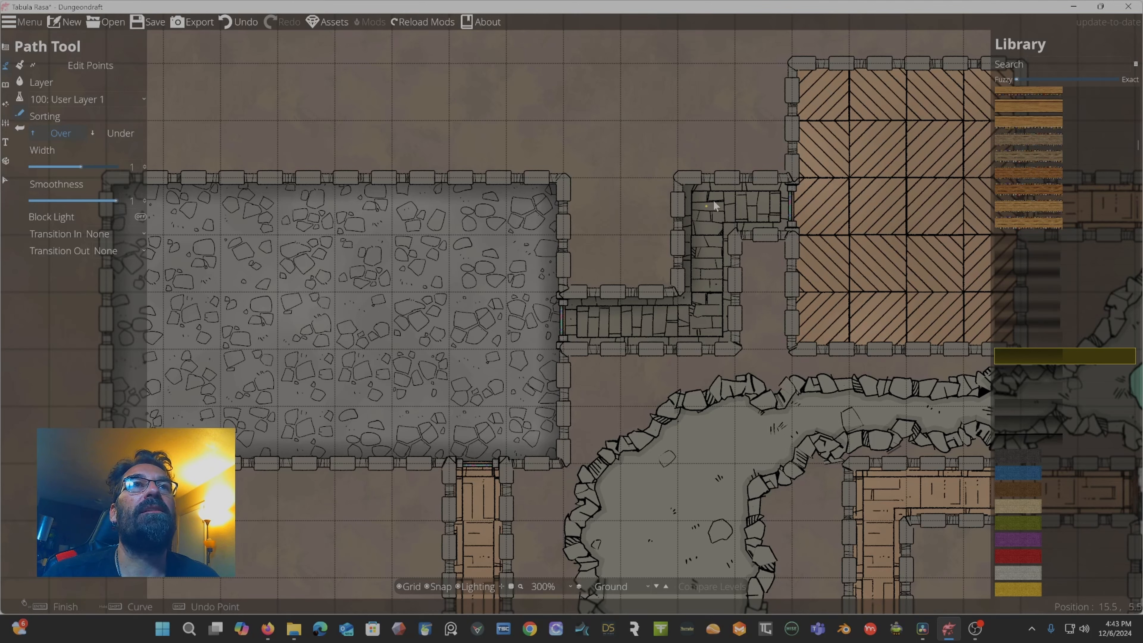
left_click(681, 180)
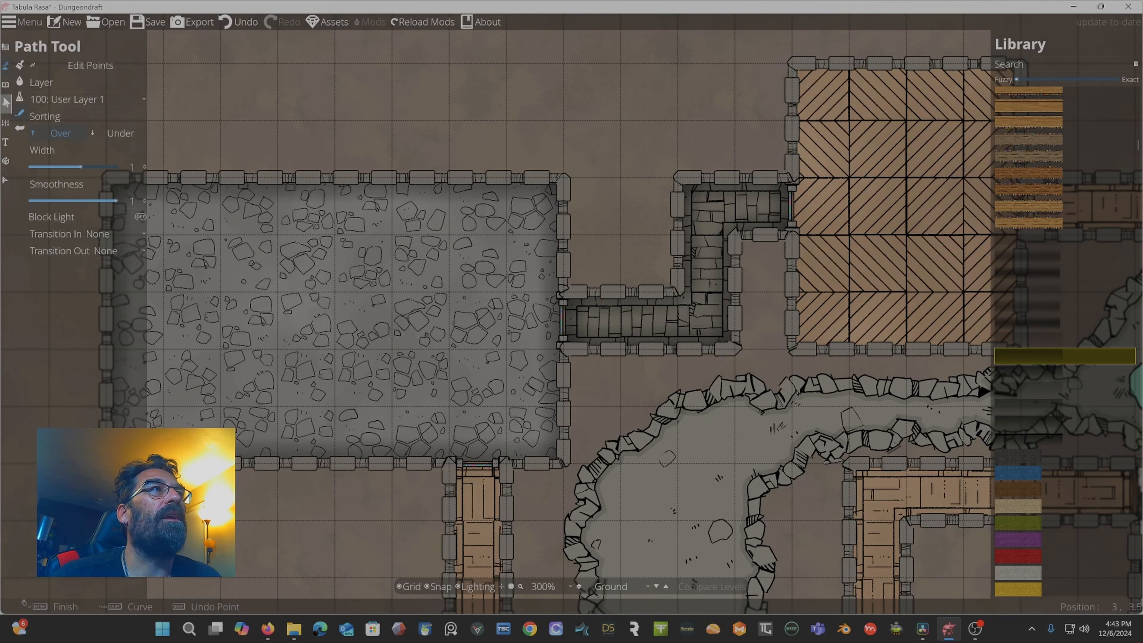
Open the Object Tool and set its layer to 200: User Layer 2.
left_click(6, 86)
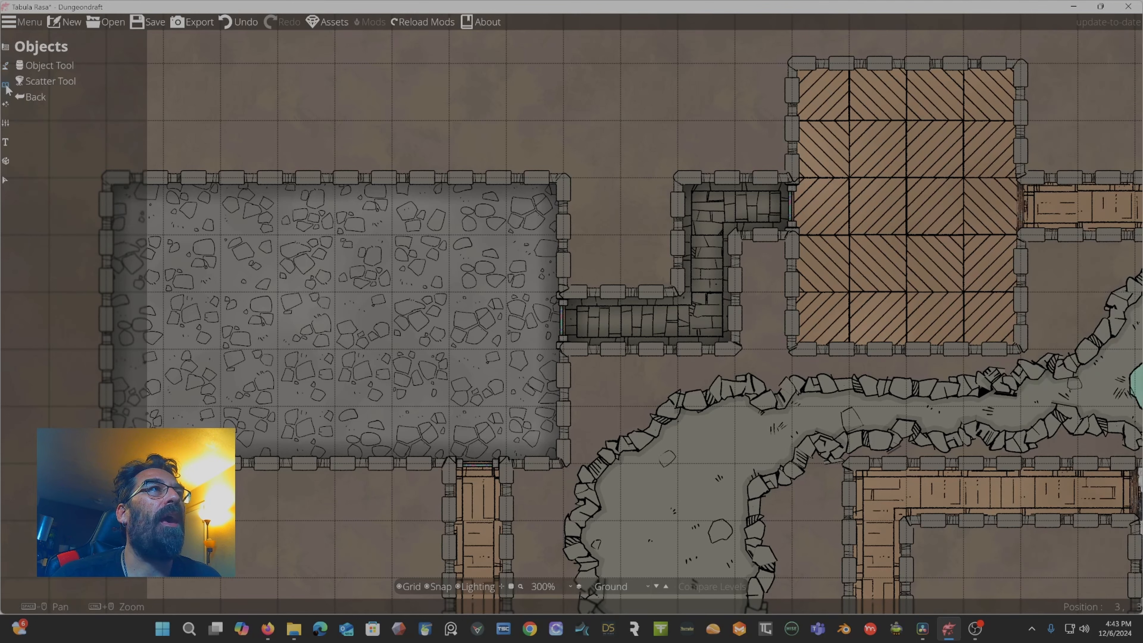
left_click(44, 66)
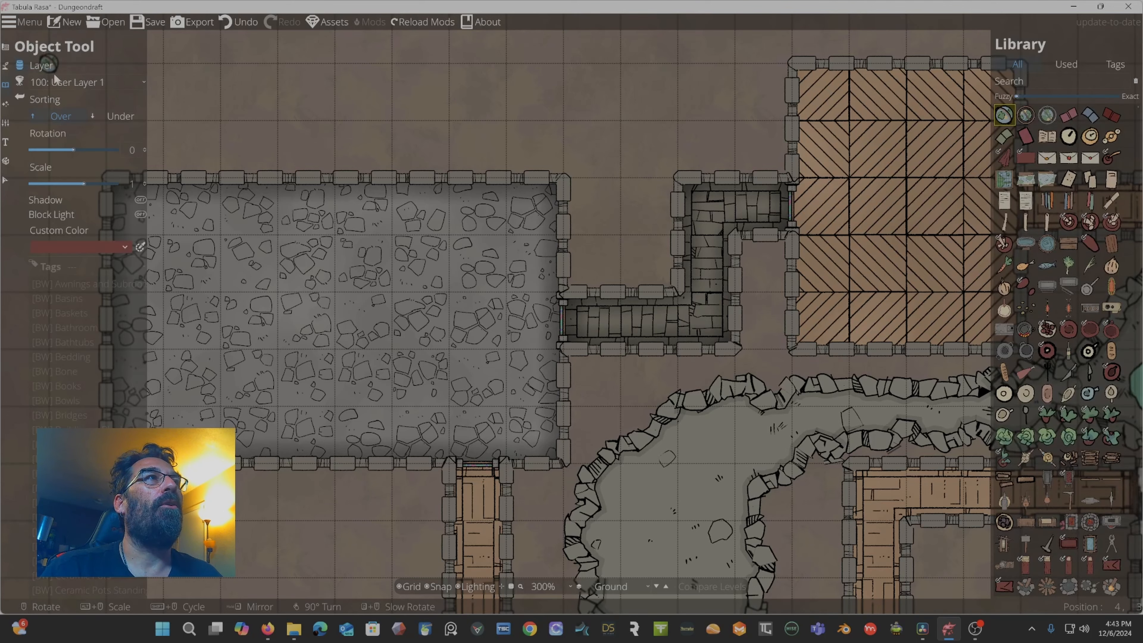
left_click(90, 82)
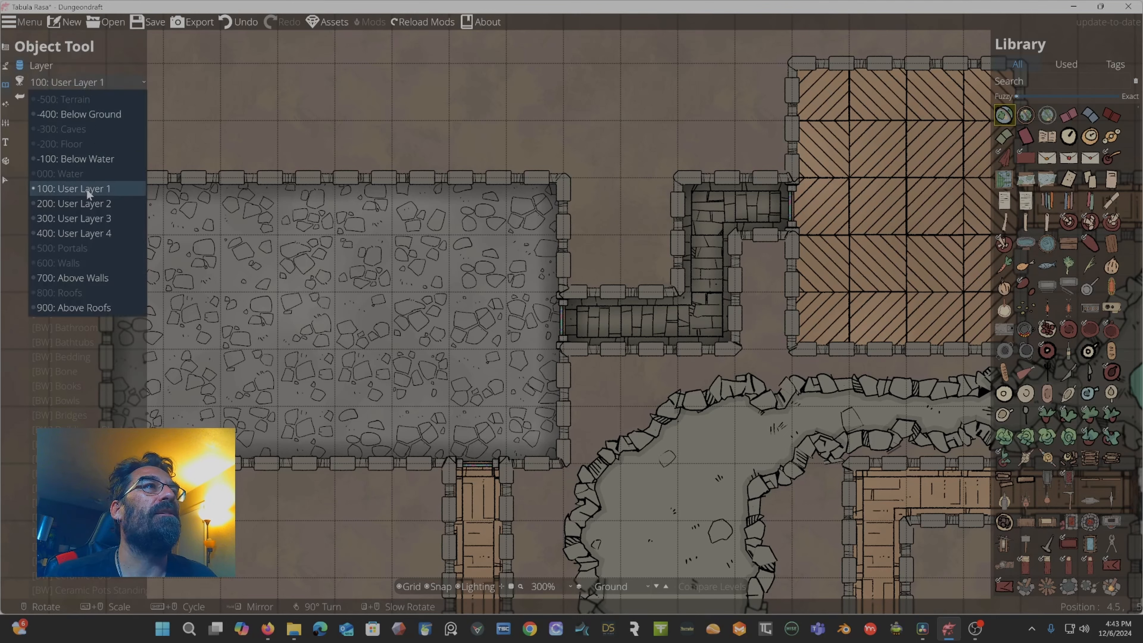
left_click(86, 204)
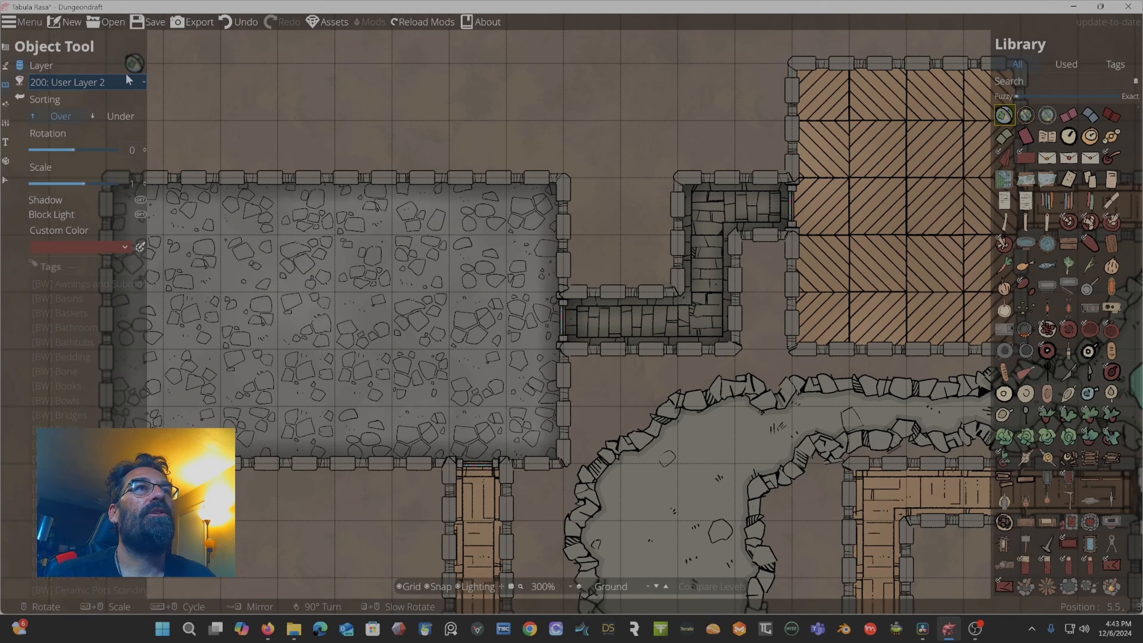
Search the object library for table and place a round wooden table near the left room's centre.
left_click_drag(440, 134, 533, 106)
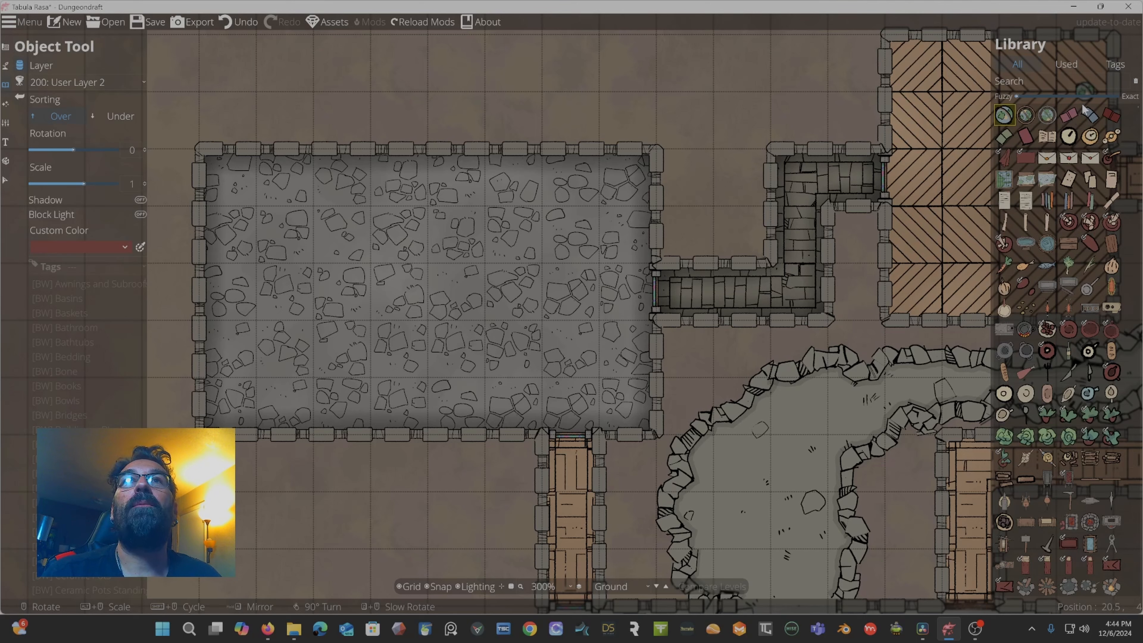
left_click(1049, 82)
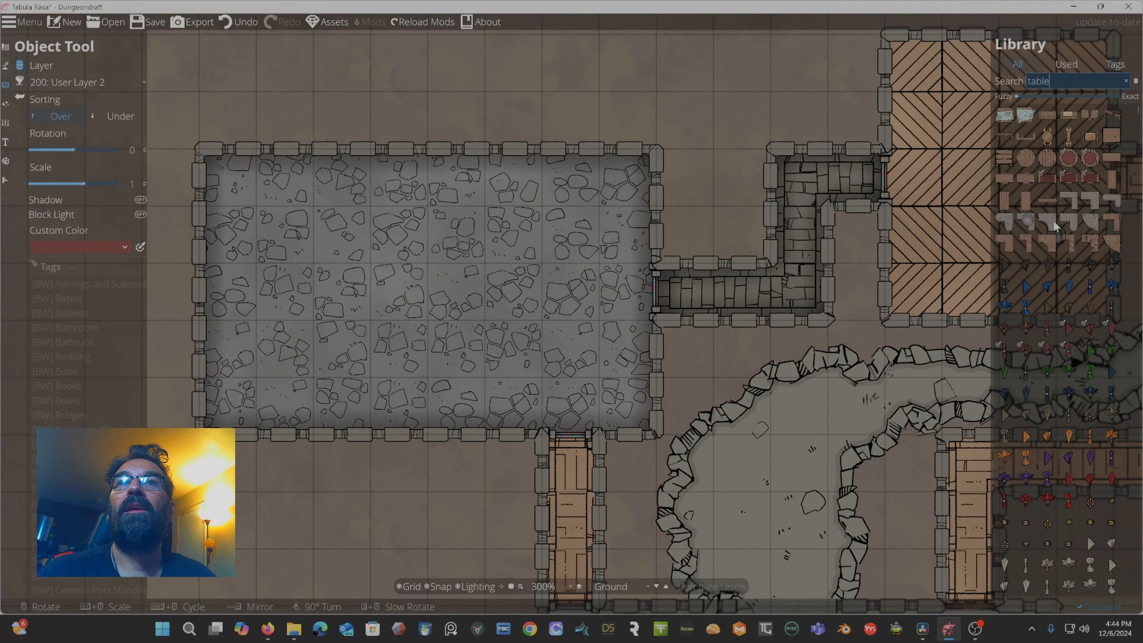
scroll(1050, 302, "down", 10)
scroll(1053, 328, "down", 7)
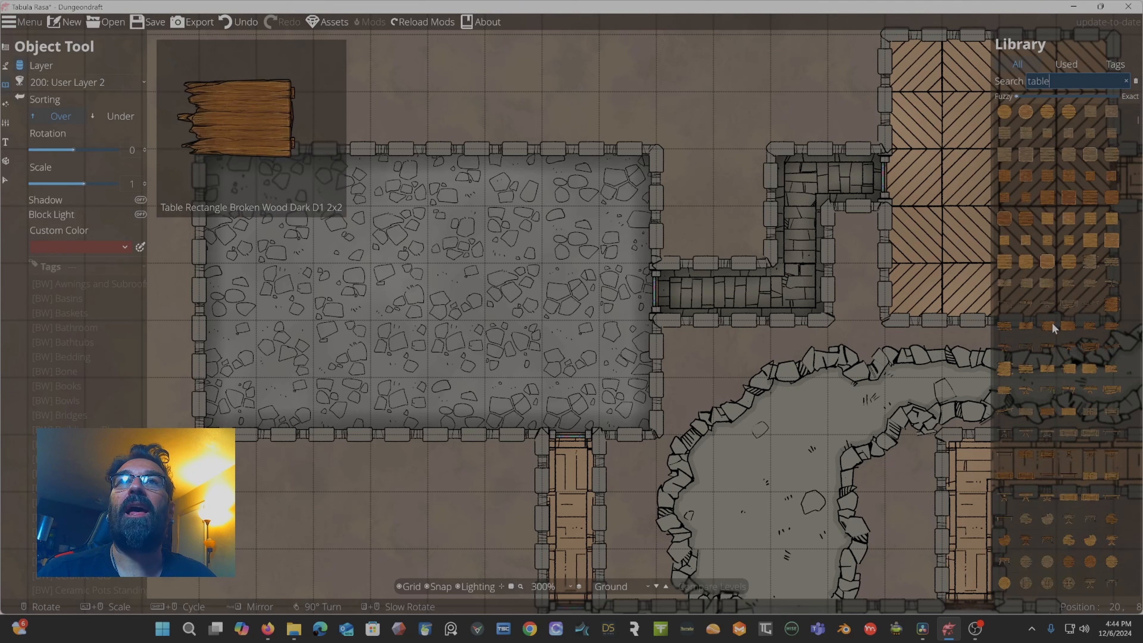
left_click(1024, 234)
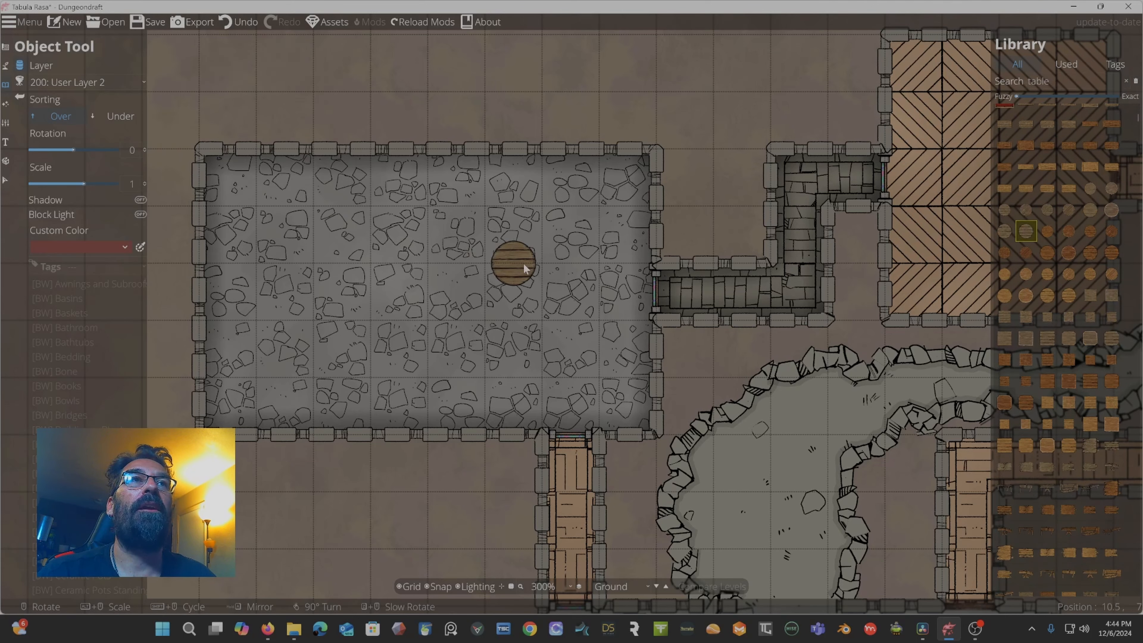
left_click(501, 268)
Place a second round table rotated 150 degrees to the lower left of the first.
scroll(500, 270, "up", 6)
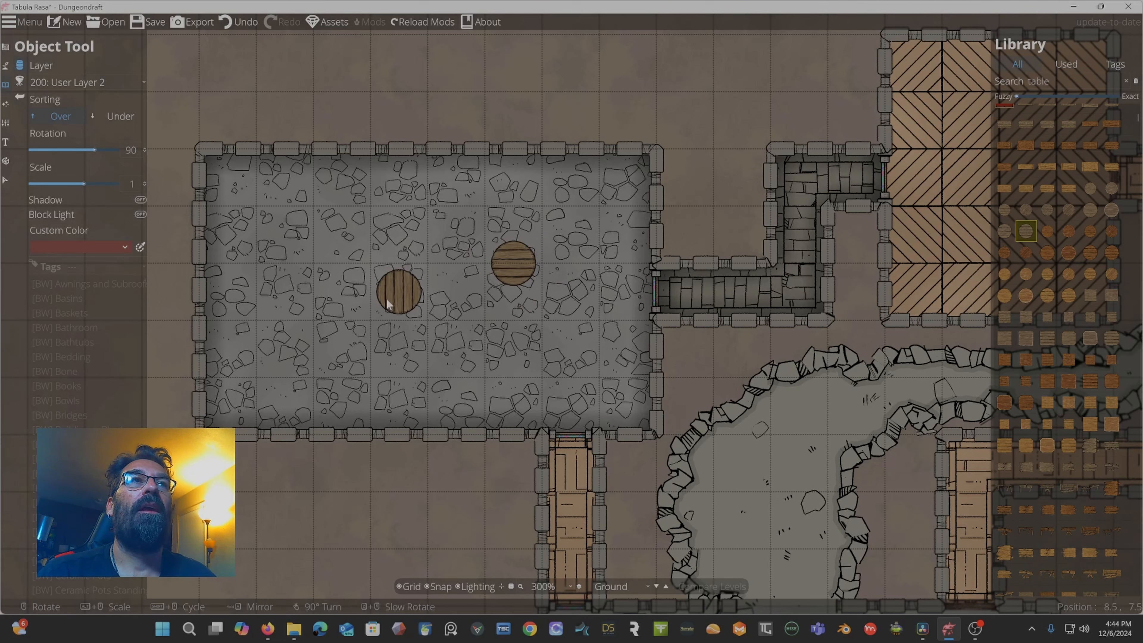
scroll(404, 307, "up", 3)
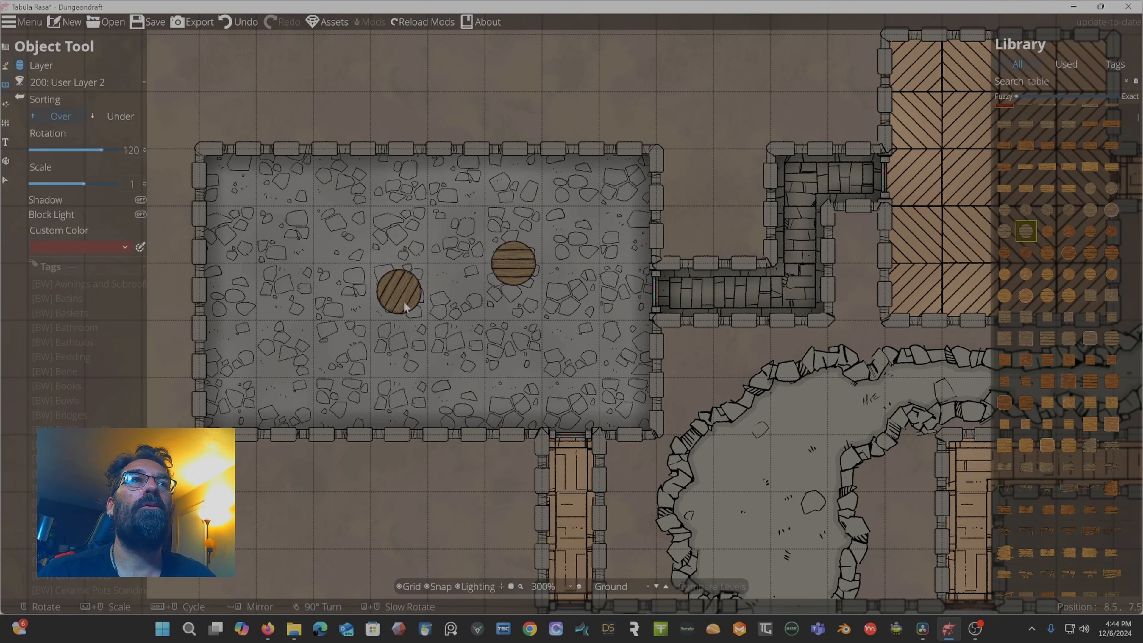
scroll(404, 307, "up", 3)
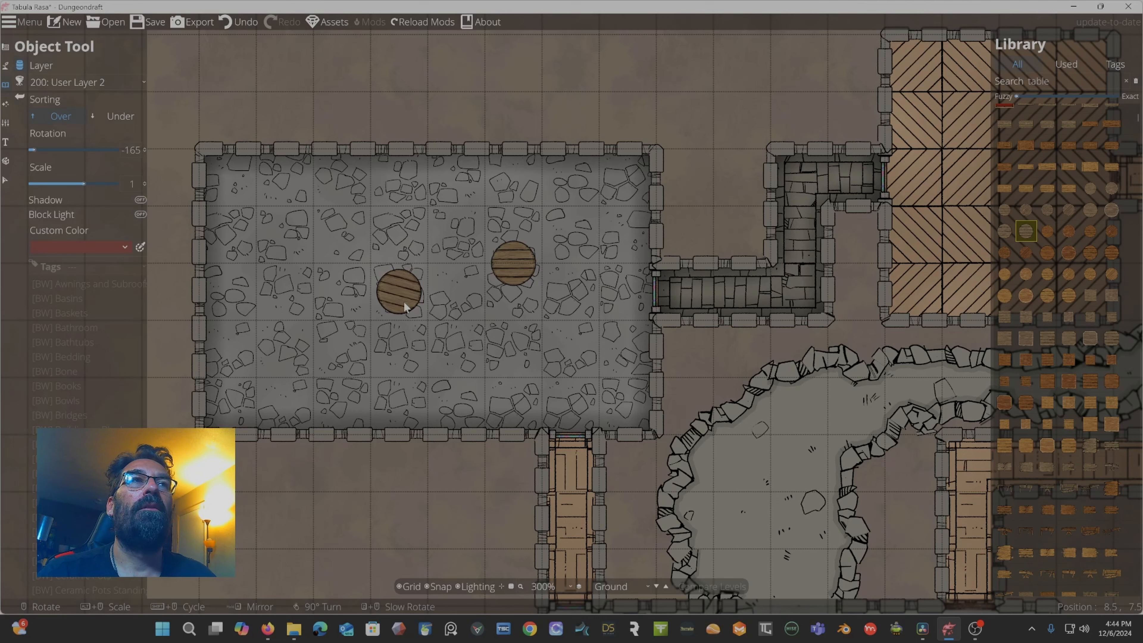
scroll(404, 306, "down", 2)
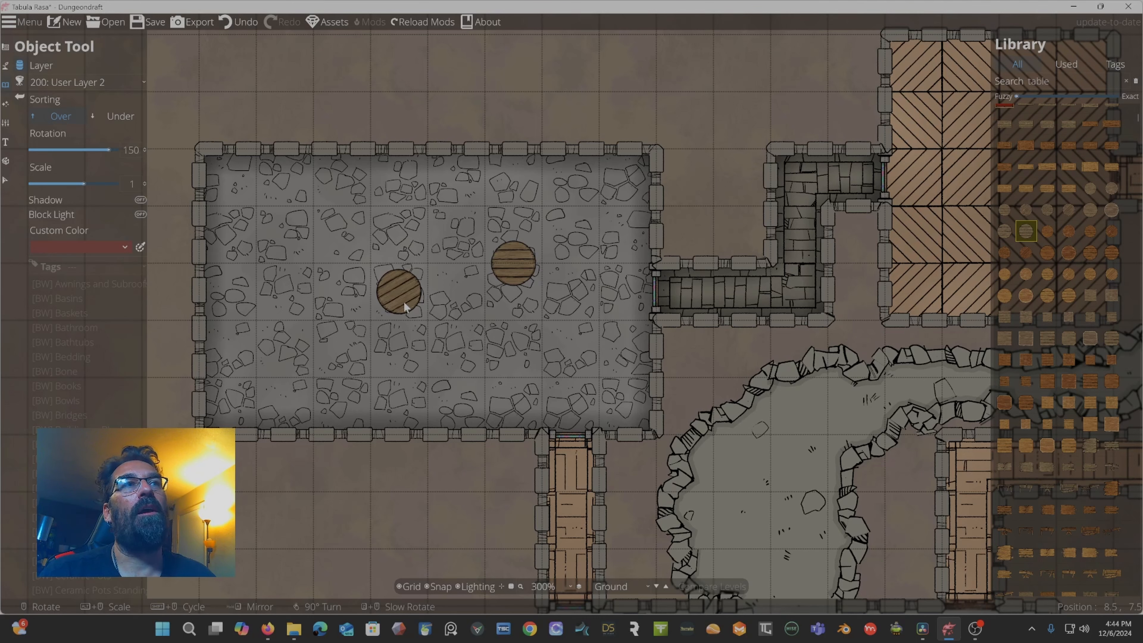
left_click(404, 306)
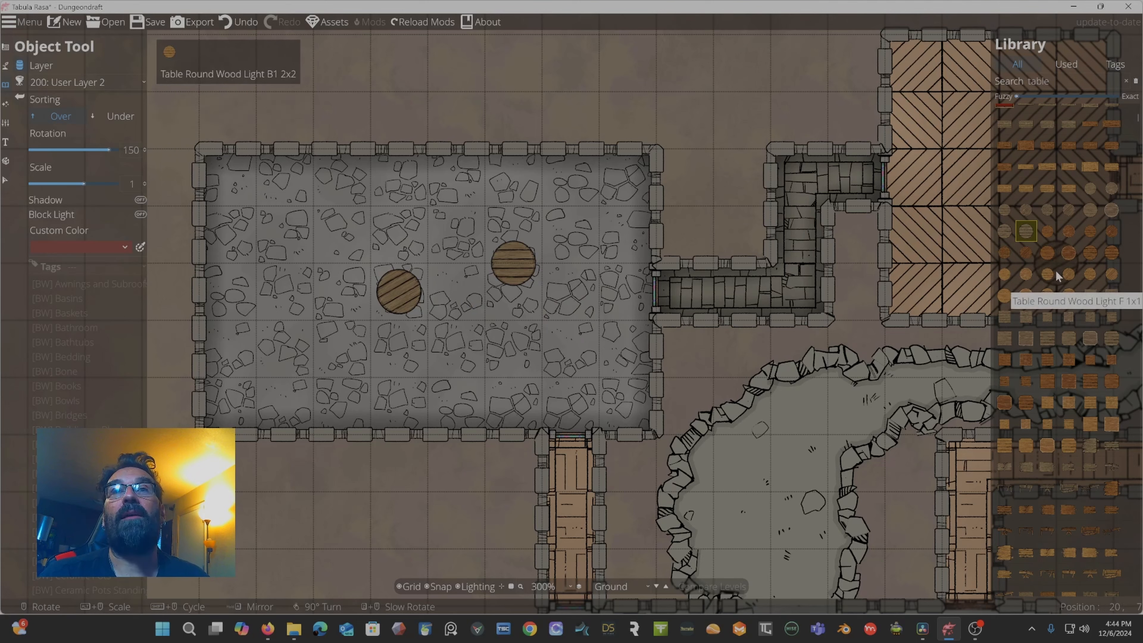
Place a cluster of crossed cluttered tables rotated 135 degrees in the left room's upper-left corner.
scroll(1061, 287, "down", 5)
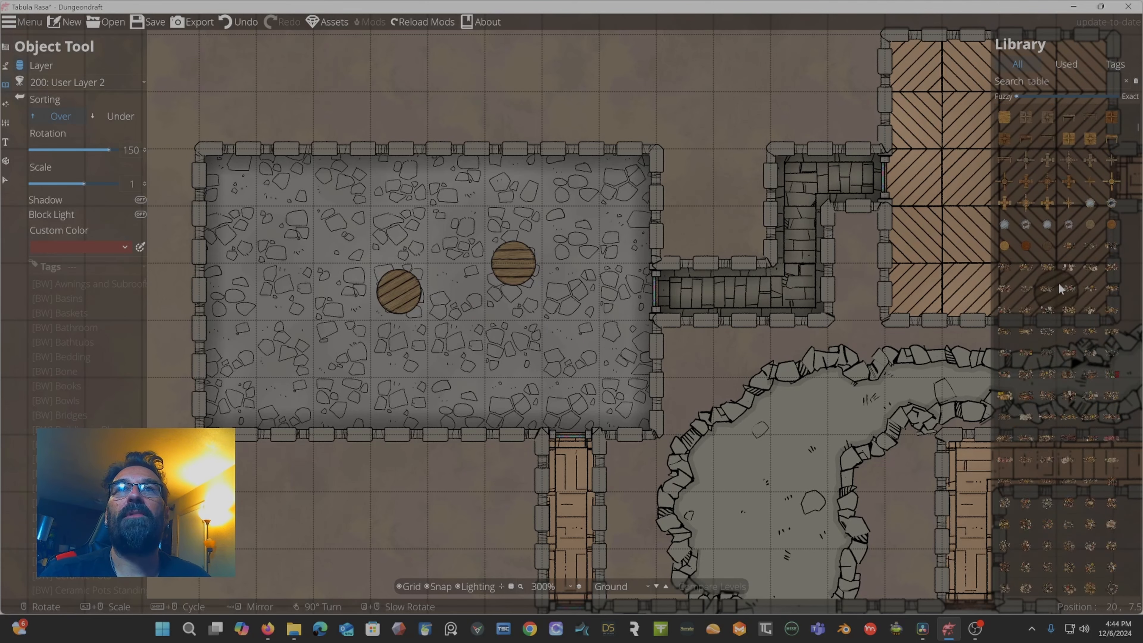
left_click(1048, 265)
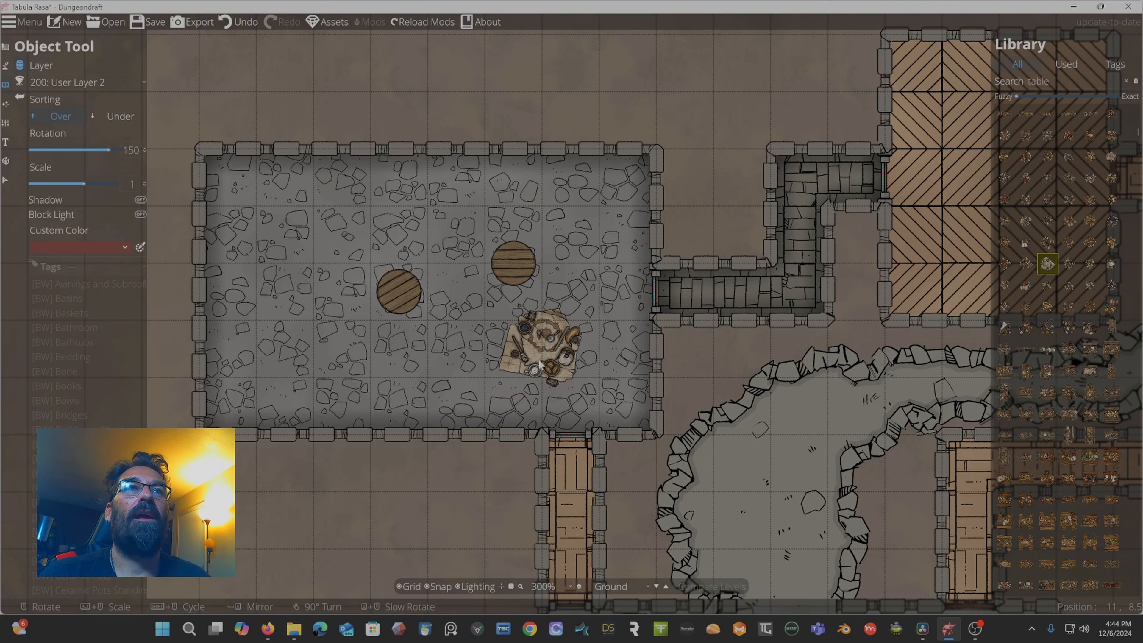
scroll(540, 364, "down", 1)
scroll(539, 365, "up", 2)
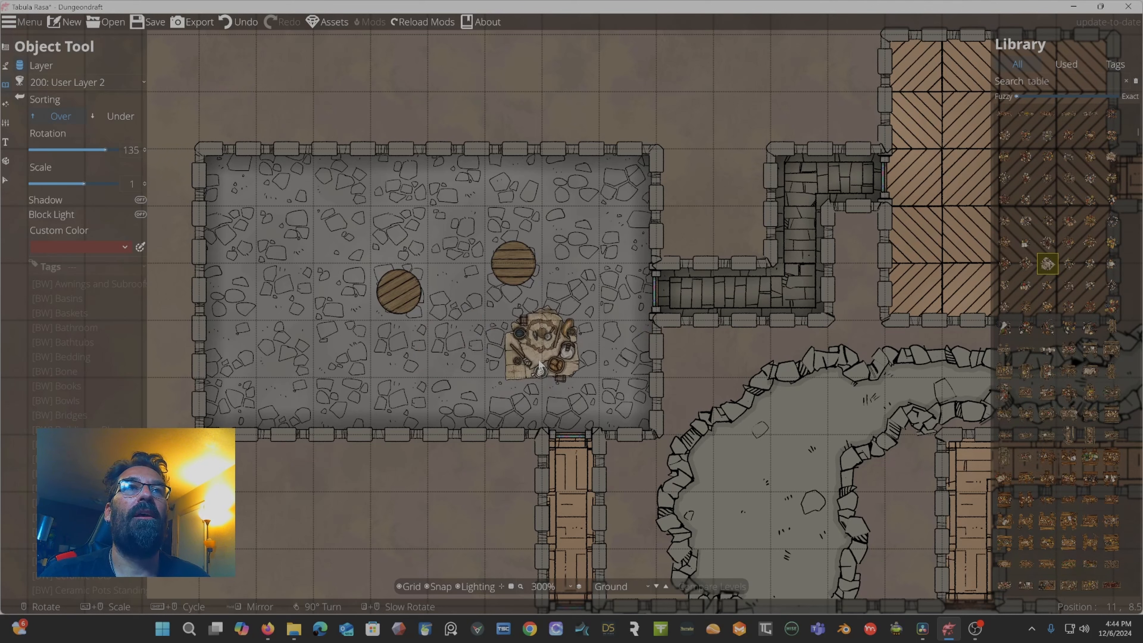
left_click(1047, 477)
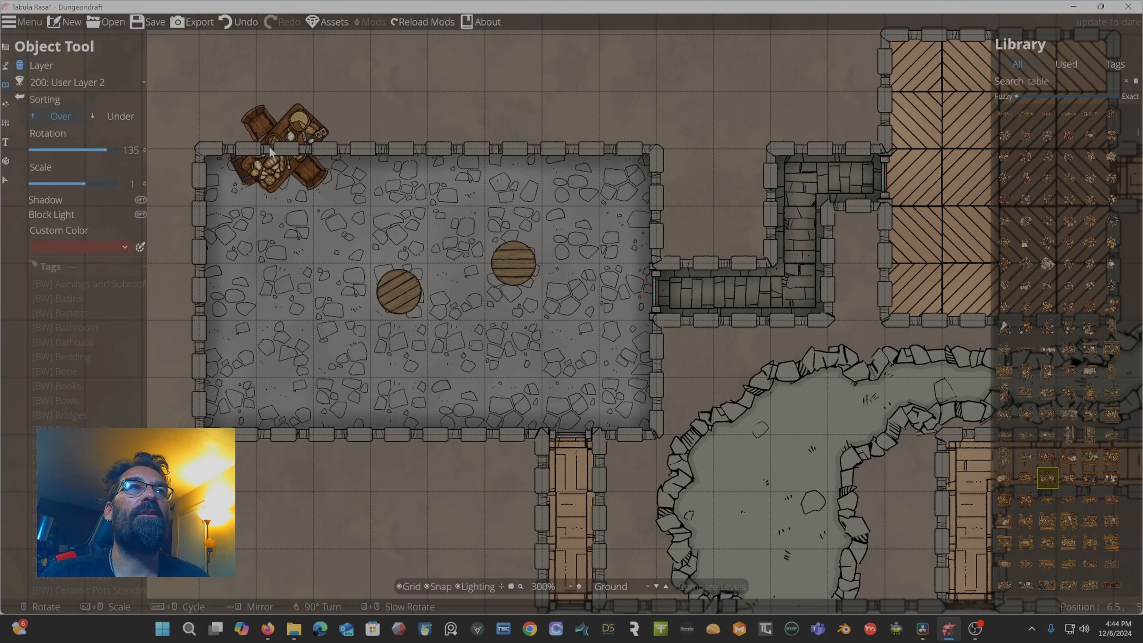
left_click(295, 224)
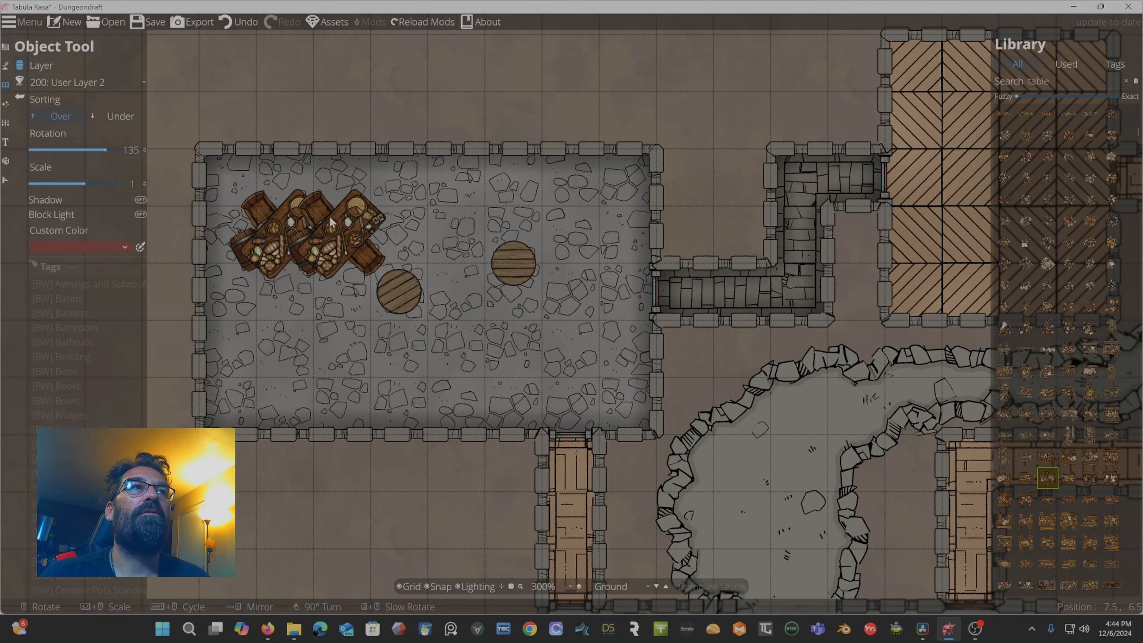
Browse the table results and place table clutter on the floor below the round table and on the upper round table.
scroll(1077, 427, "down", 20)
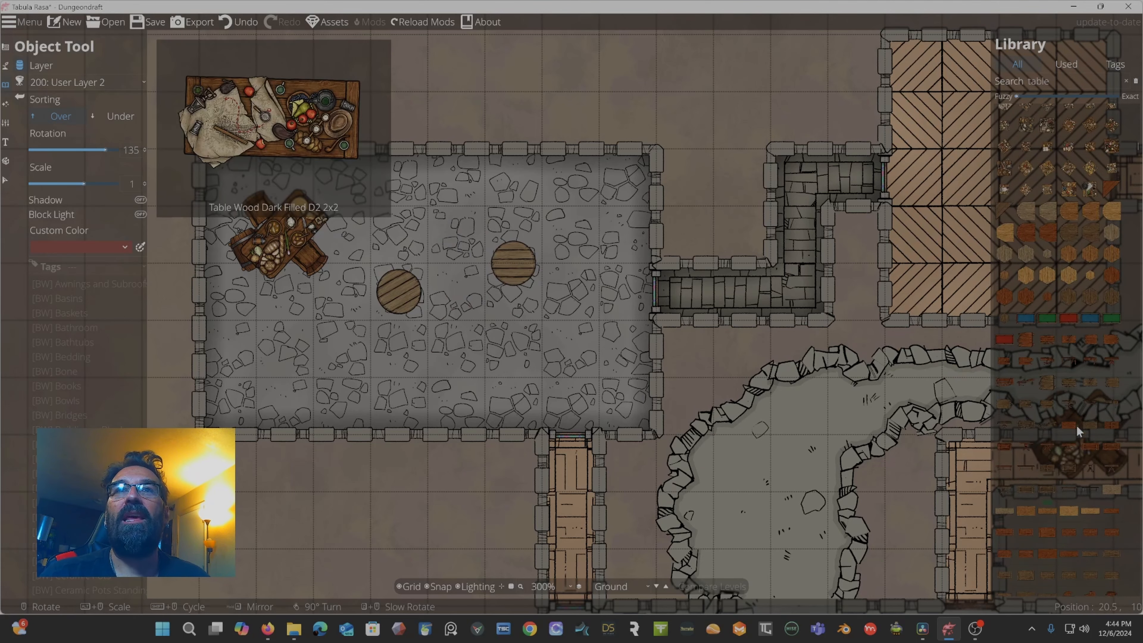
scroll(1076, 427, "down", 15)
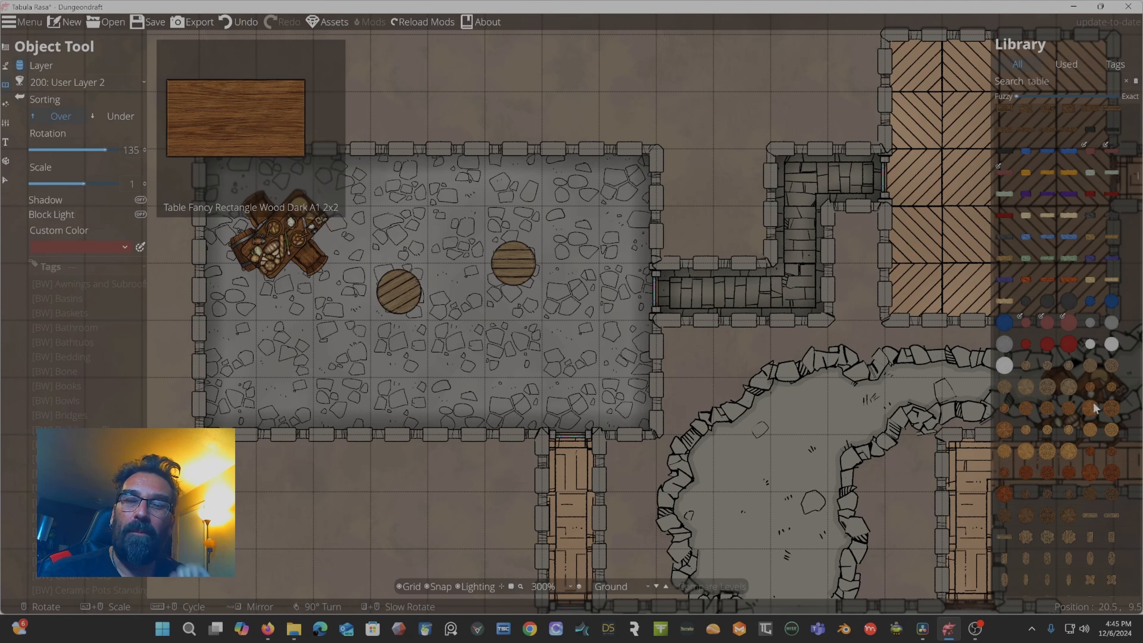
scroll(1092, 401, "down", 5)
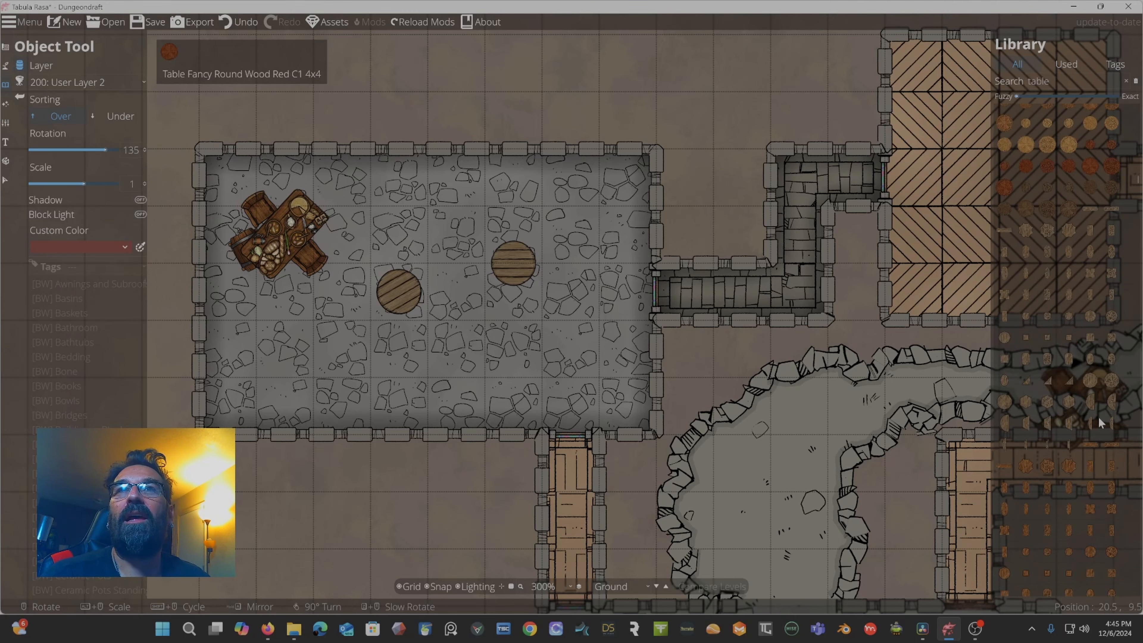
scroll(1072, 365, "down", 5)
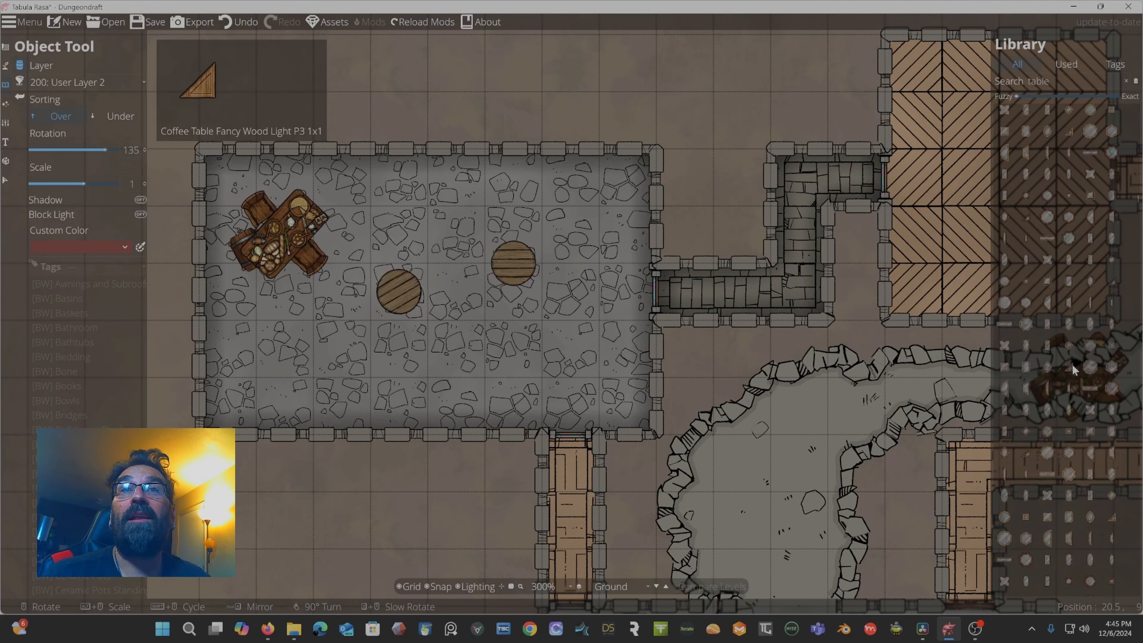
scroll(1066, 364, "down", 5)
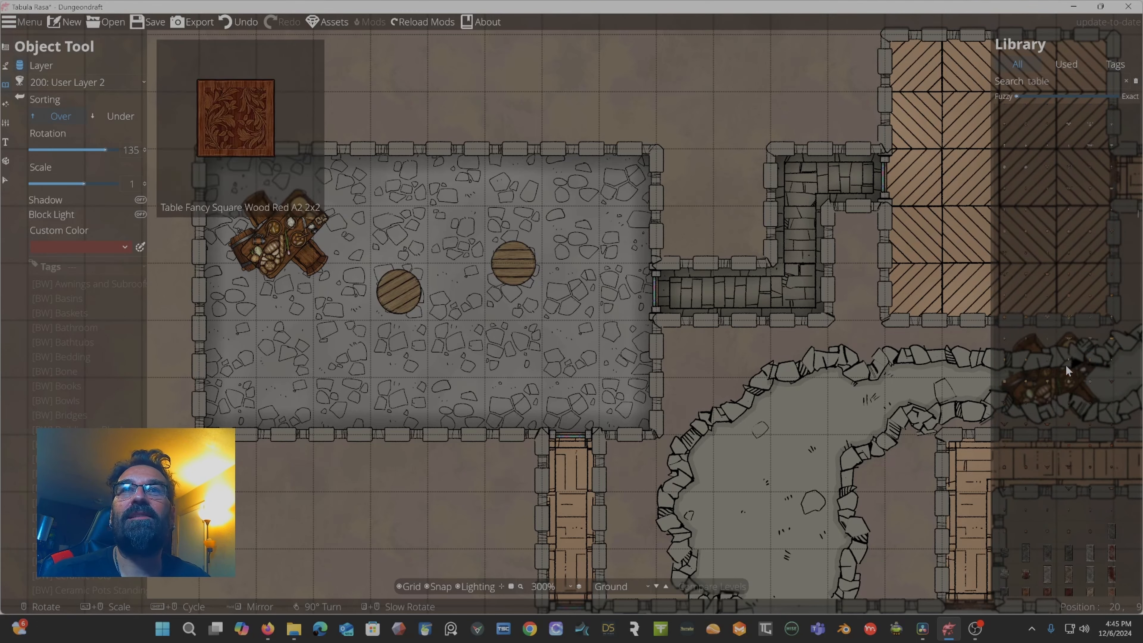
scroll(1065, 397, "down", 10)
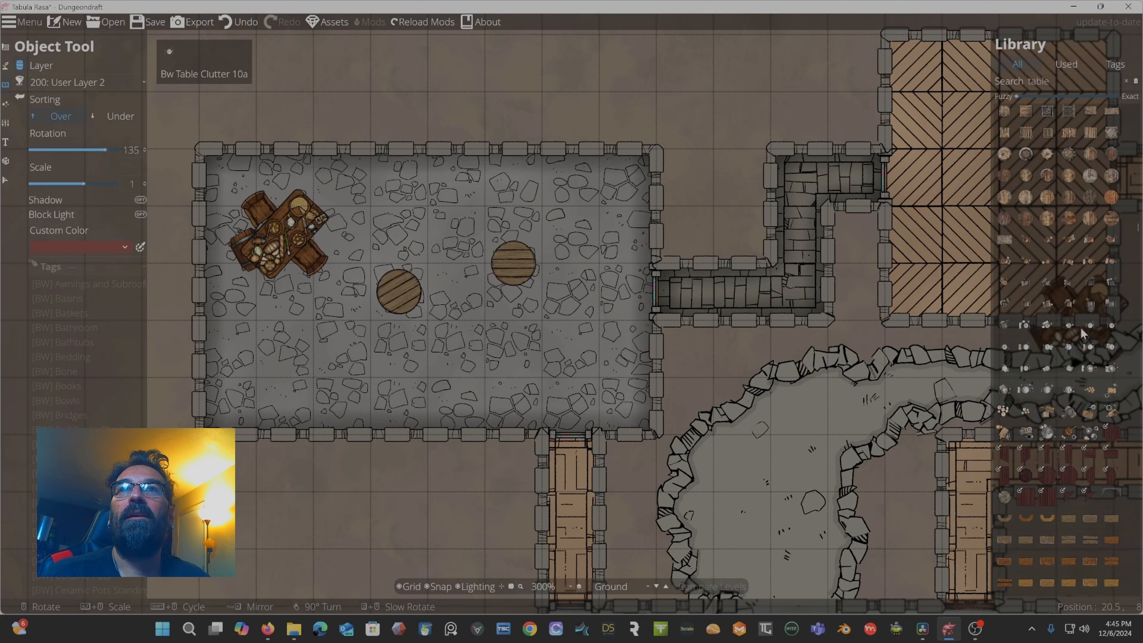
left_click(1048, 347)
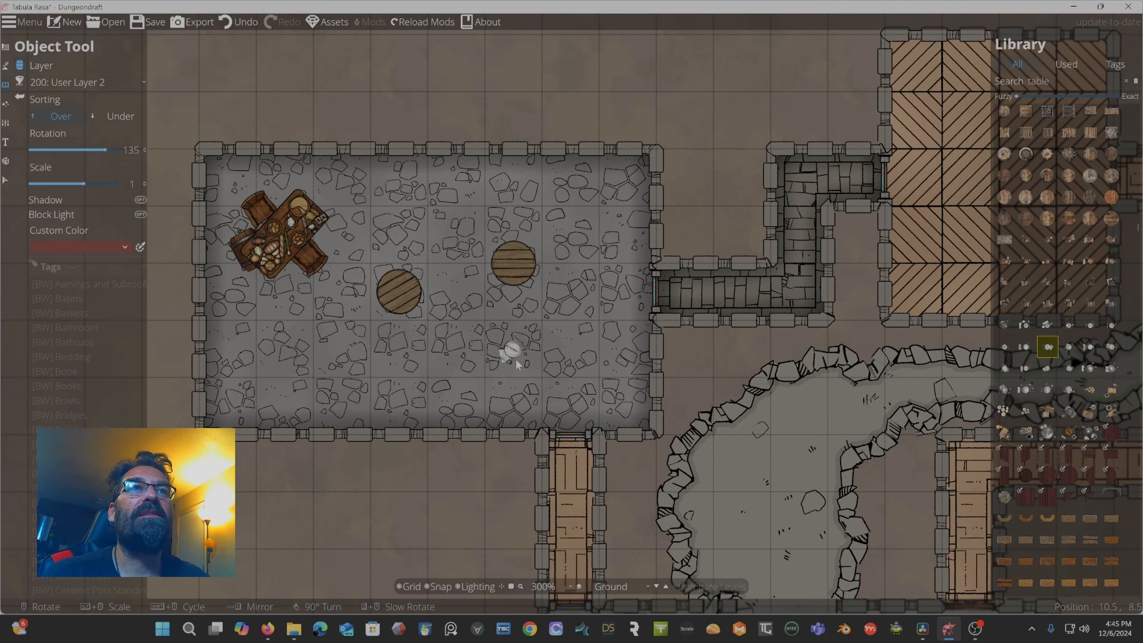
left_click(523, 351)
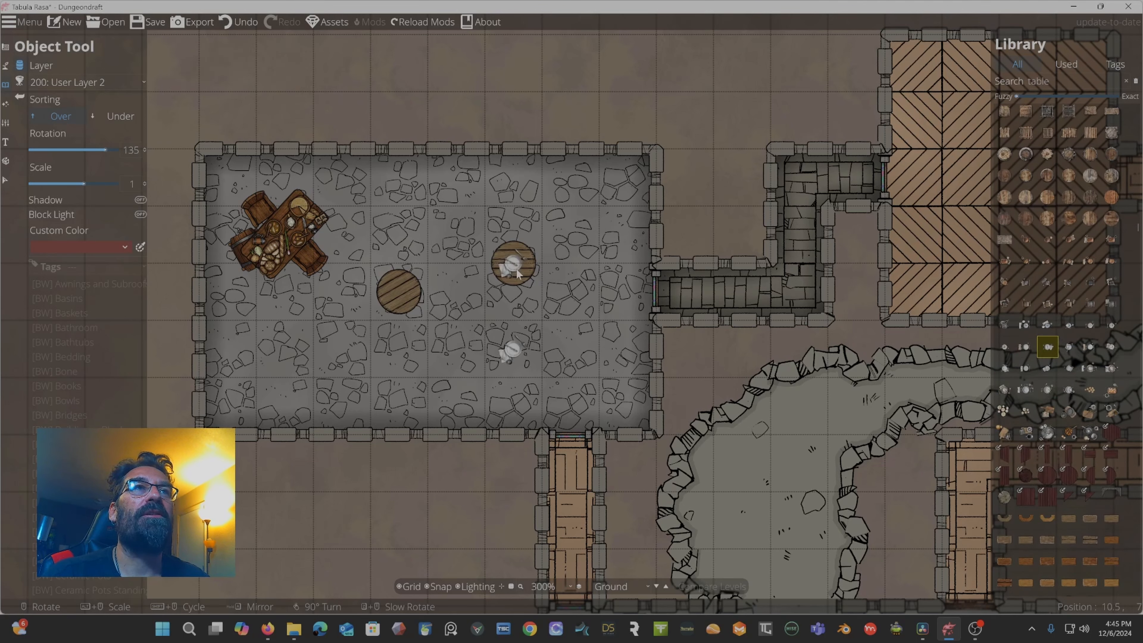
left_click(518, 267)
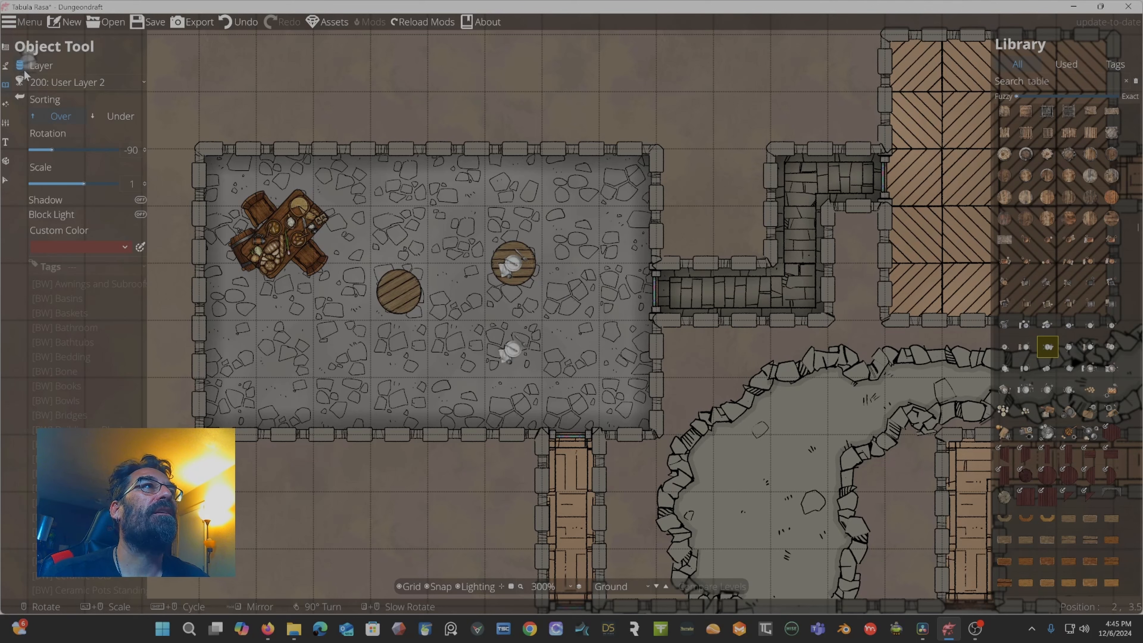
Select the table clutter lying on the floor below the upper round table and delete it.
left_click(6, 180)
left_click(517, 352)
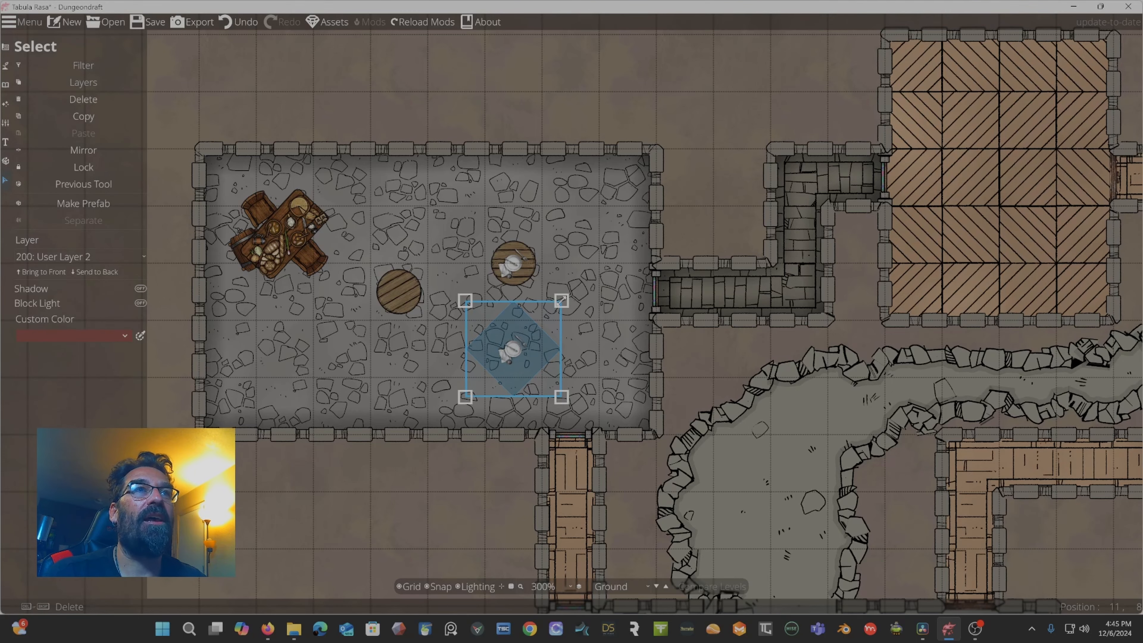
mouse_move(561, 301)
left_mouse_down()
mouse_move(594, 263)
mouse_move(556, 304)
left_mouse_up()
key("Delete")
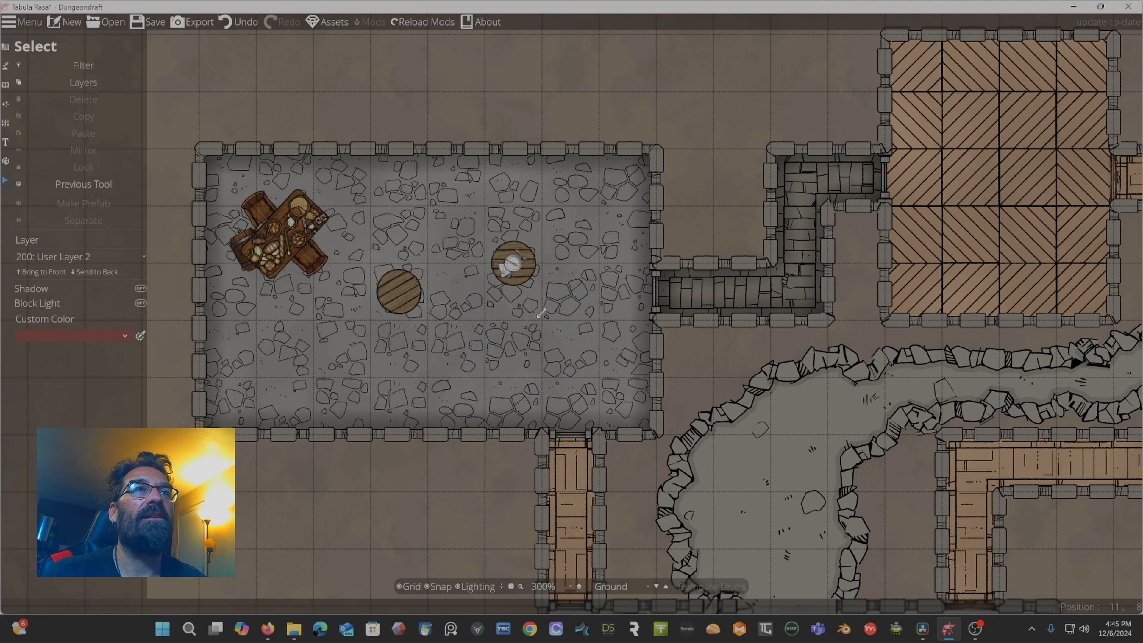
Select the upper round table with its clutter and toggle its Shadow option.
left_click(513, 267)
scroll(514, 266, "down", 6)
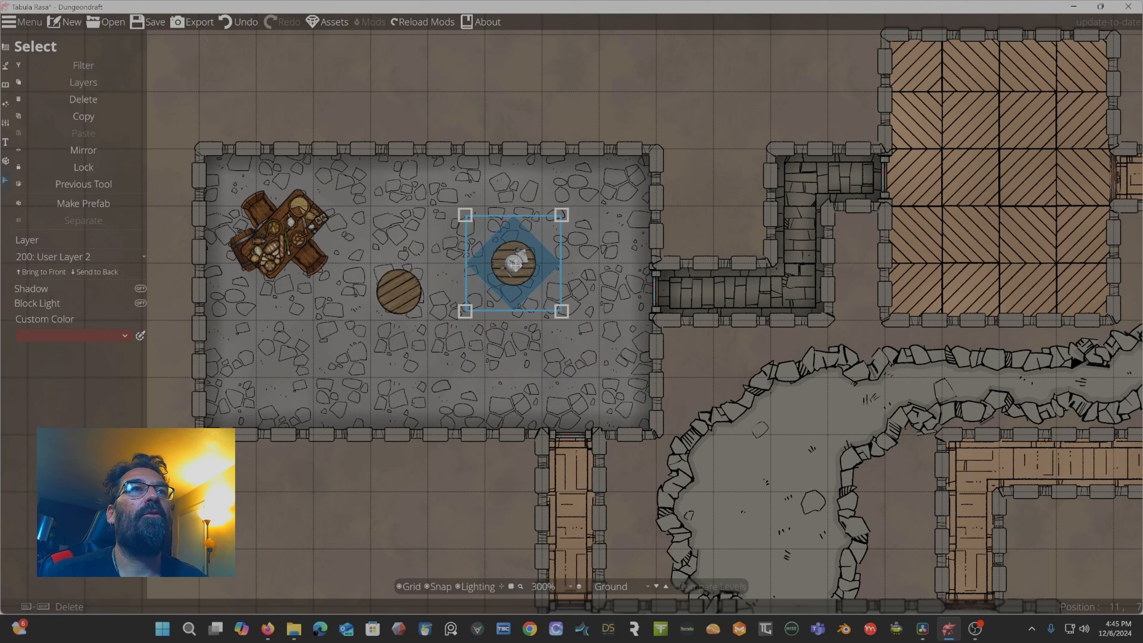
left_click(584, 322)
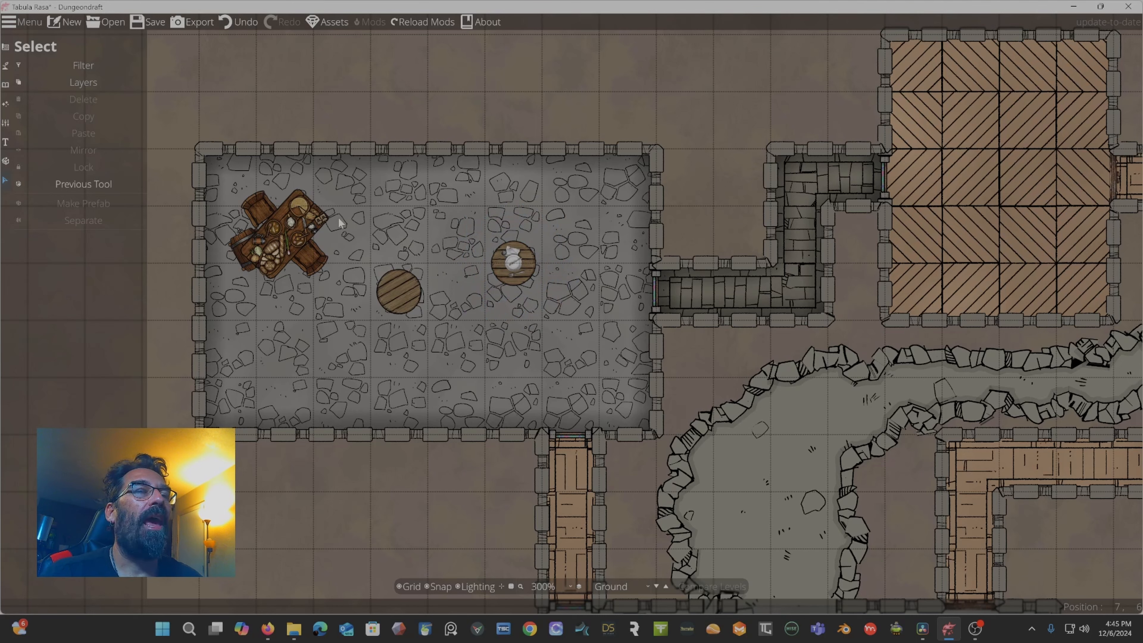
left_click(512, 272)
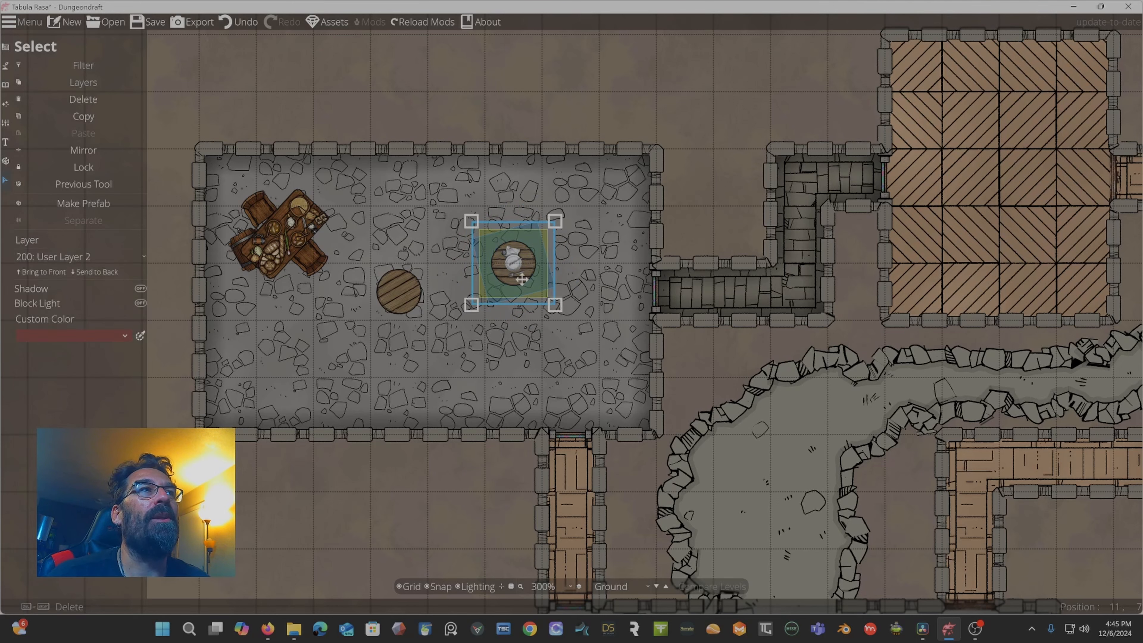
left_click(100, 260)
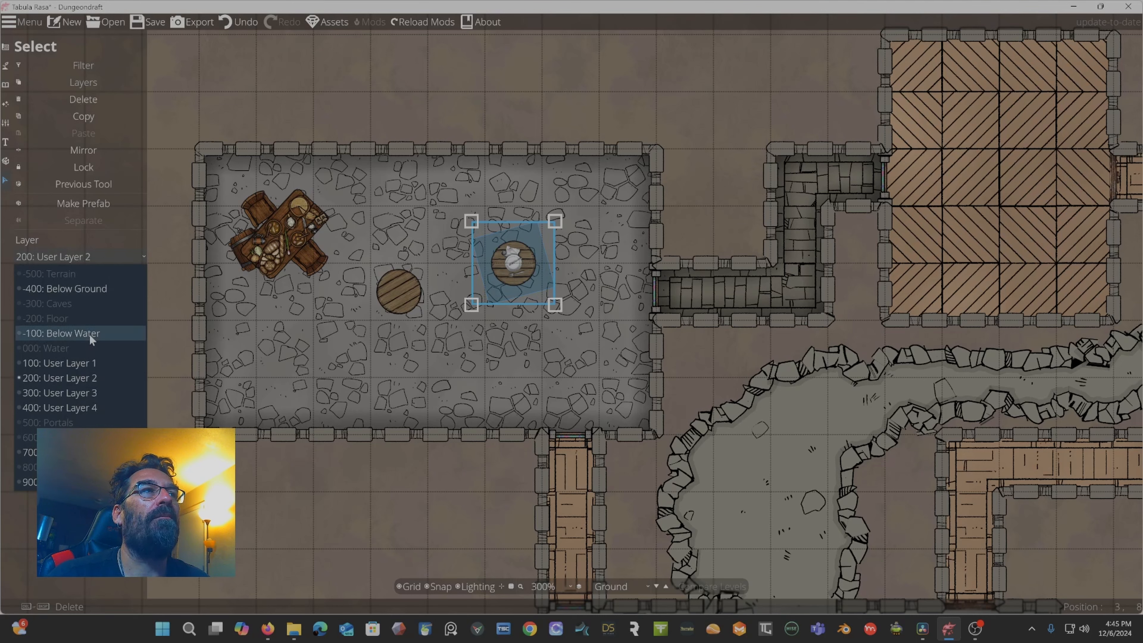
left_click(158, 167)
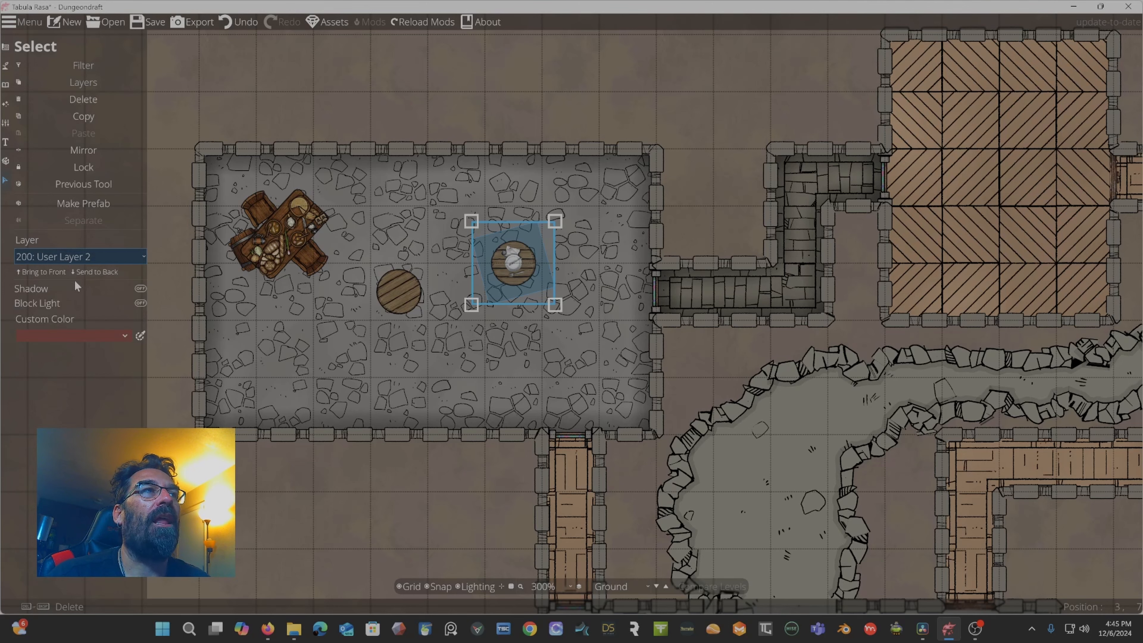
left_click(140, 289)
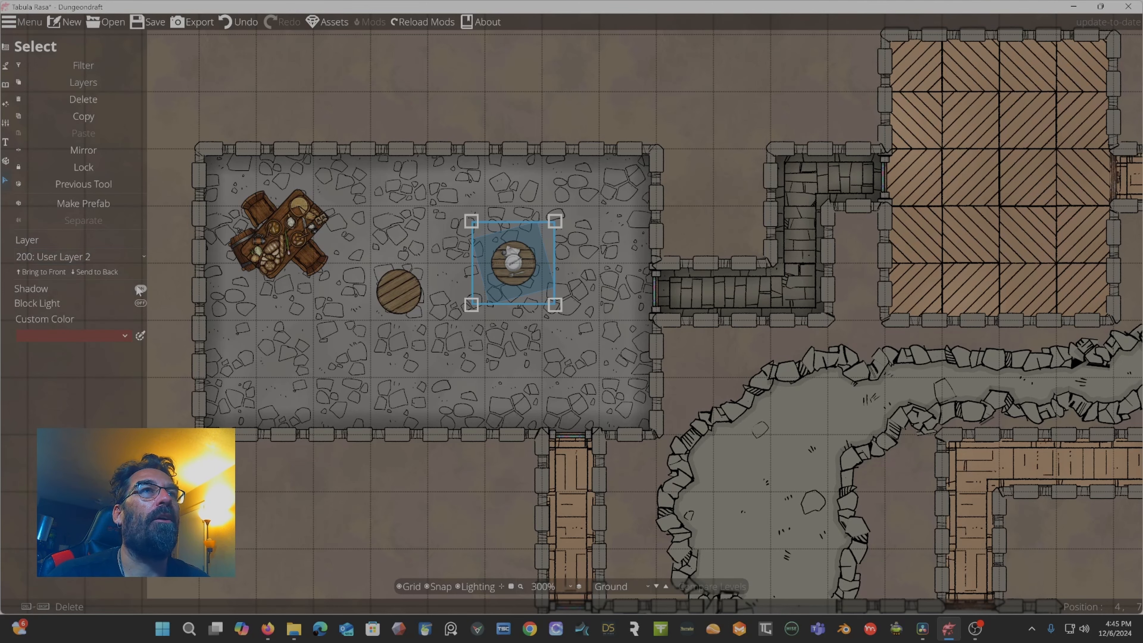
scroll(503, 261, "up", 5)
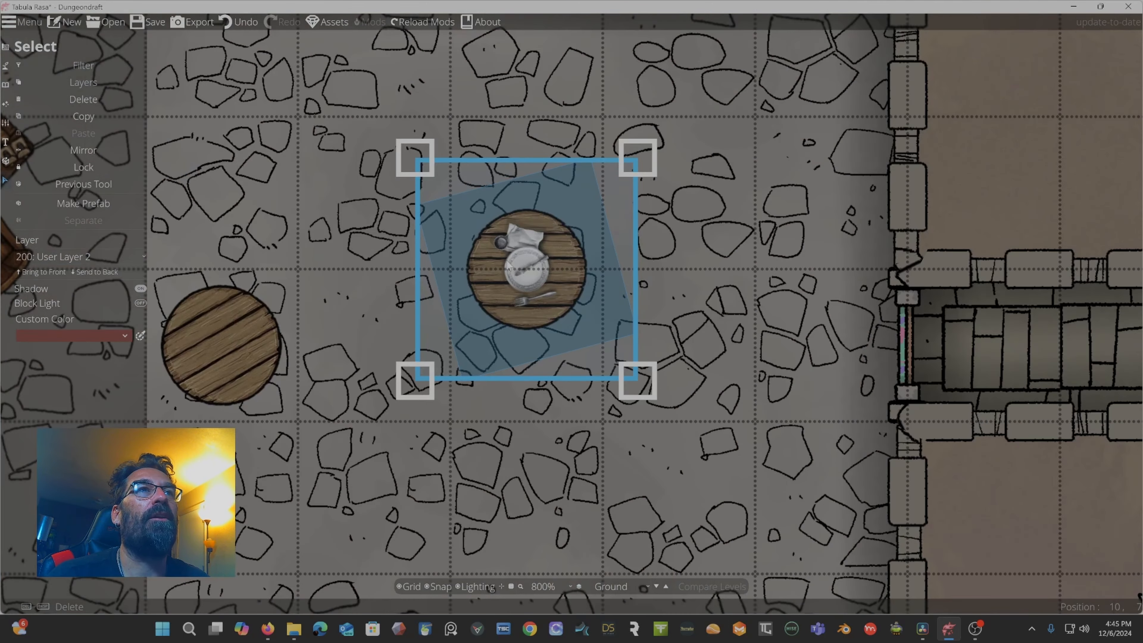
scroll(514, 258, "down", 5)
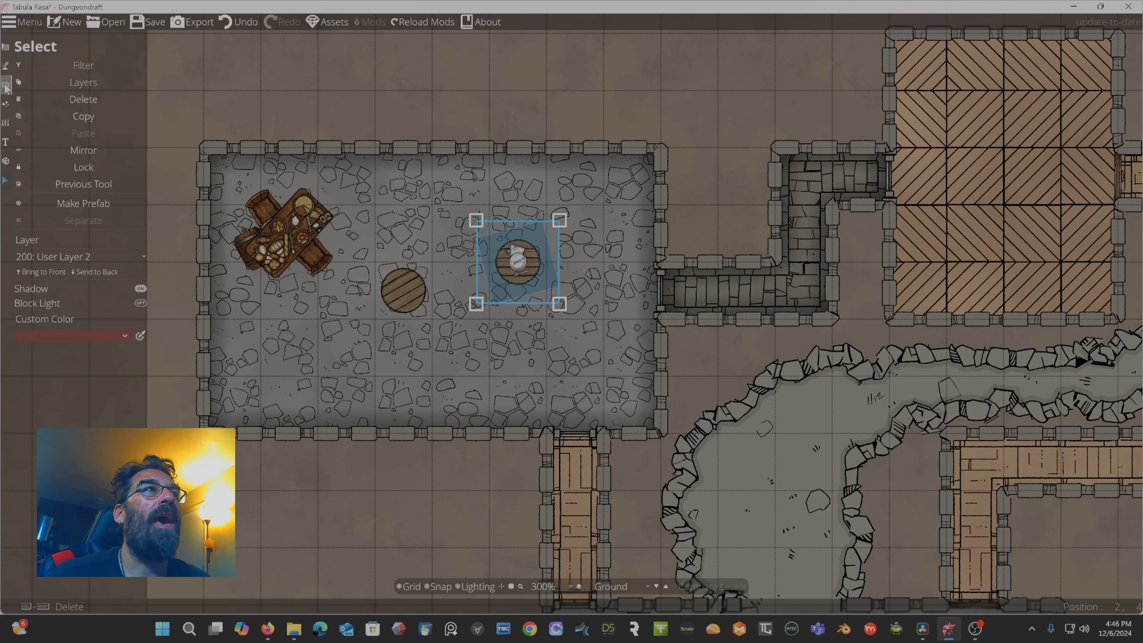
Switch to the Path Tool, pick the ShadowPath Half A 20% path, and turn off snapping.
left_click(6, 86)
left_click(43, 113)
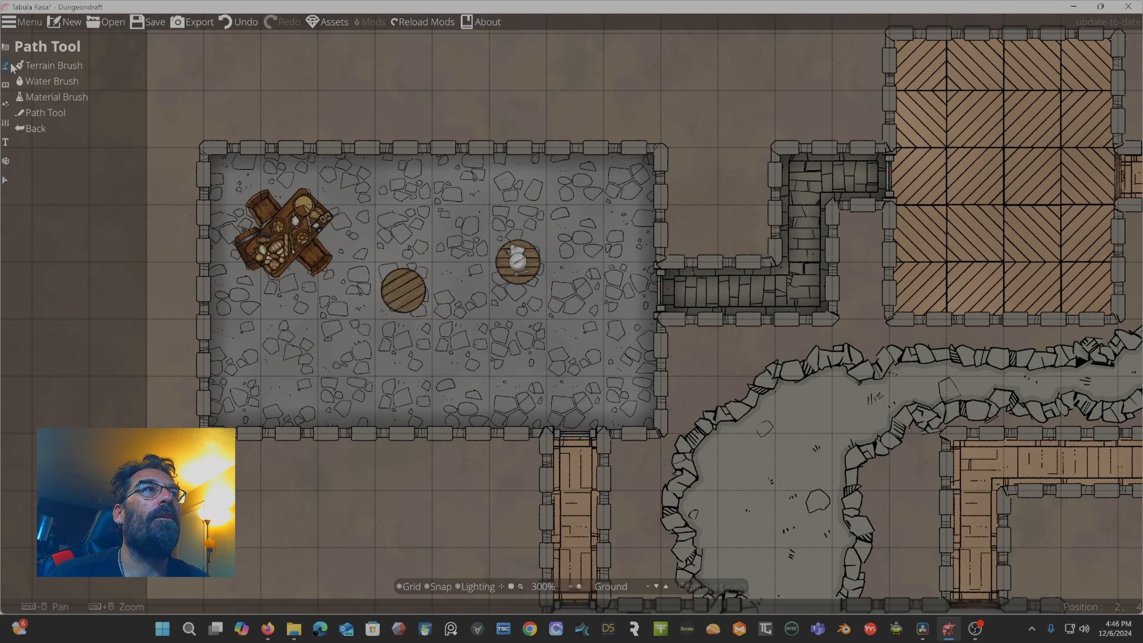
left_click(47, 113)
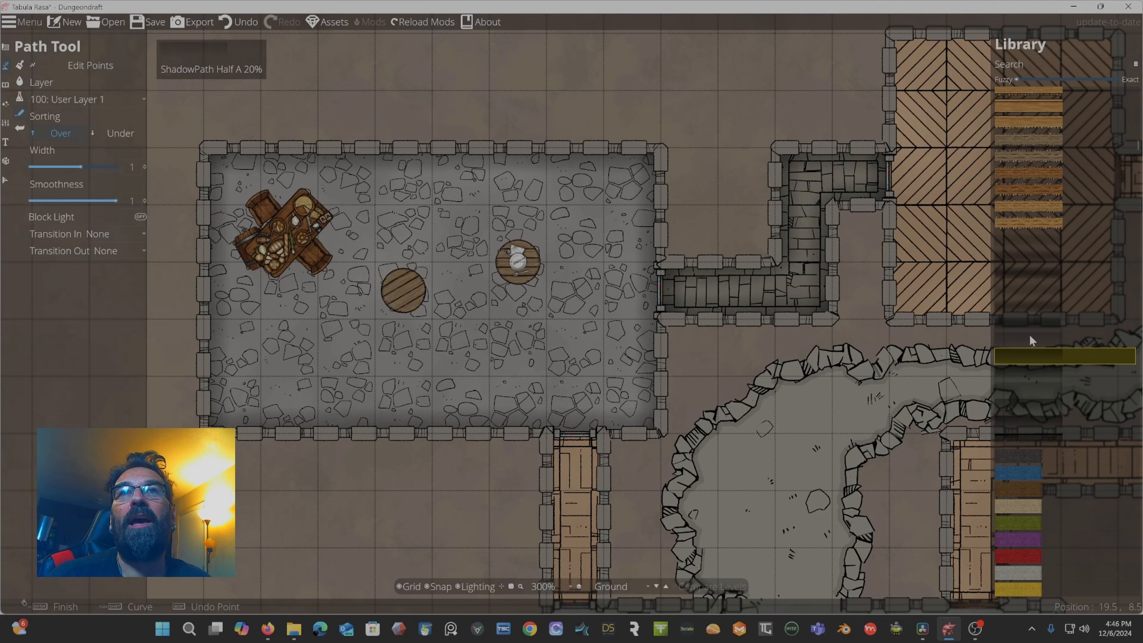
left_click(1019, 355)
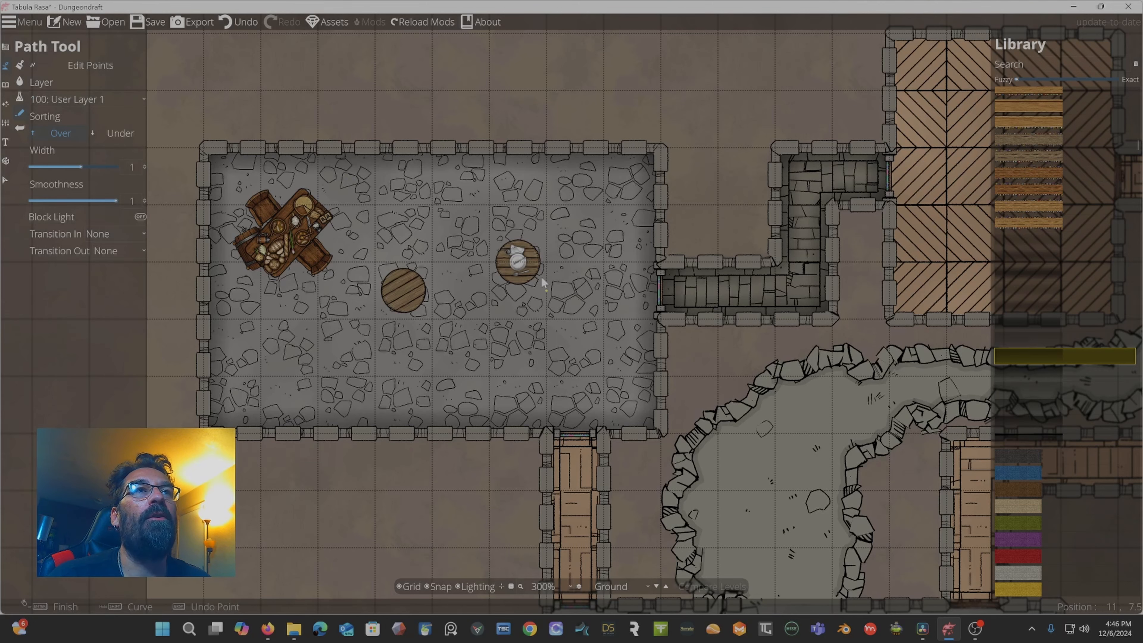
scroll(536, 279, "up", 5)
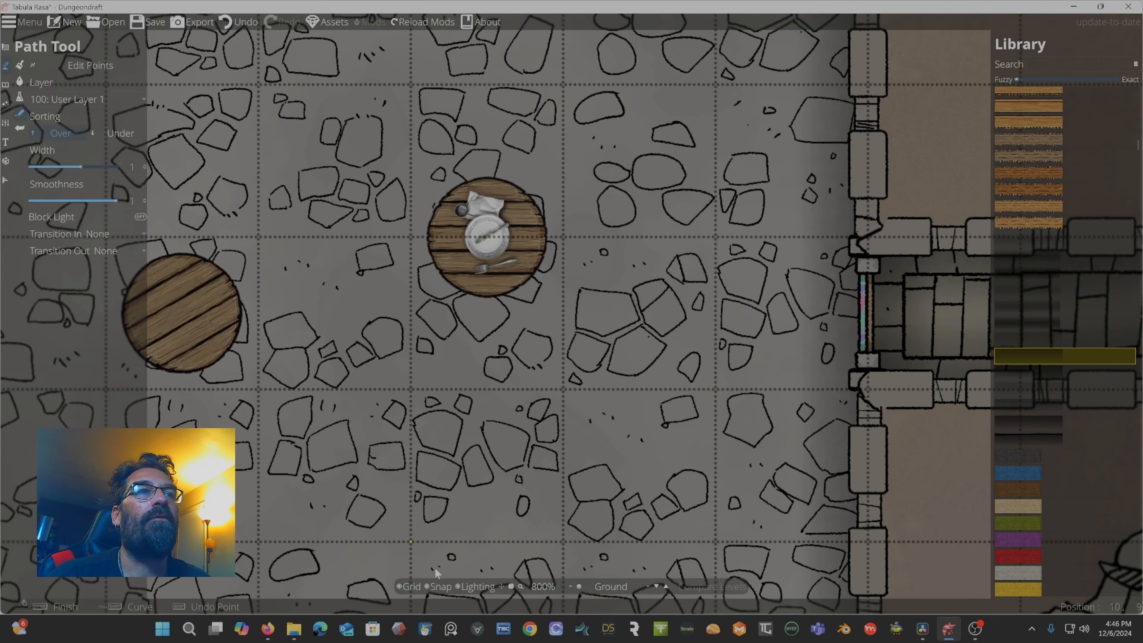
left_click(436, 586)
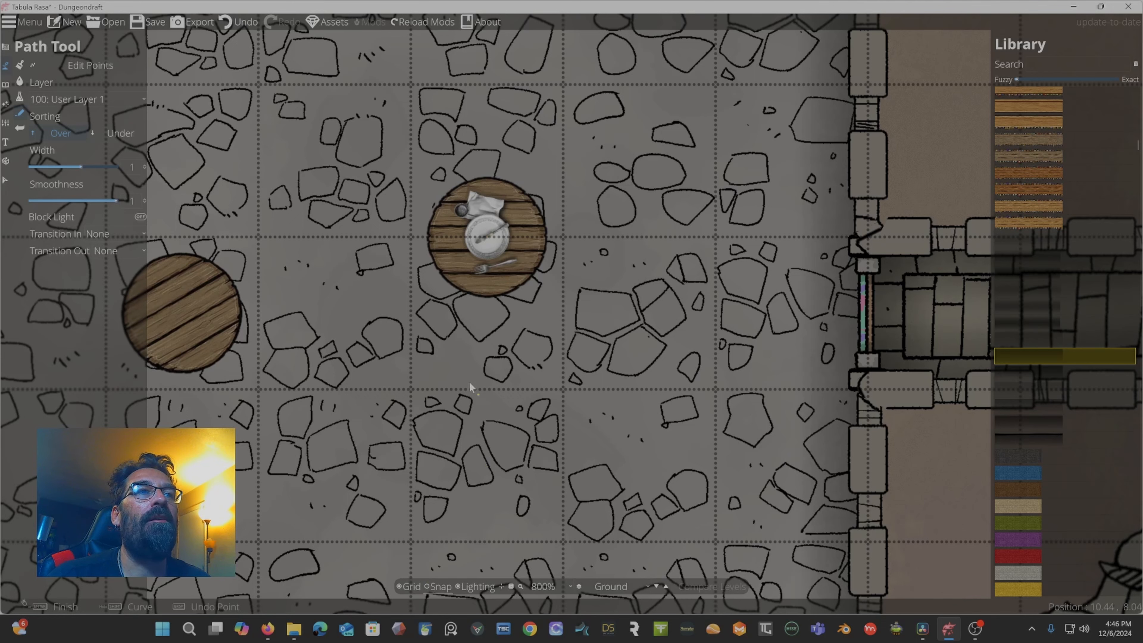
Trace a shadow path around the upper round table, then undo it.
left_click(499, 288)
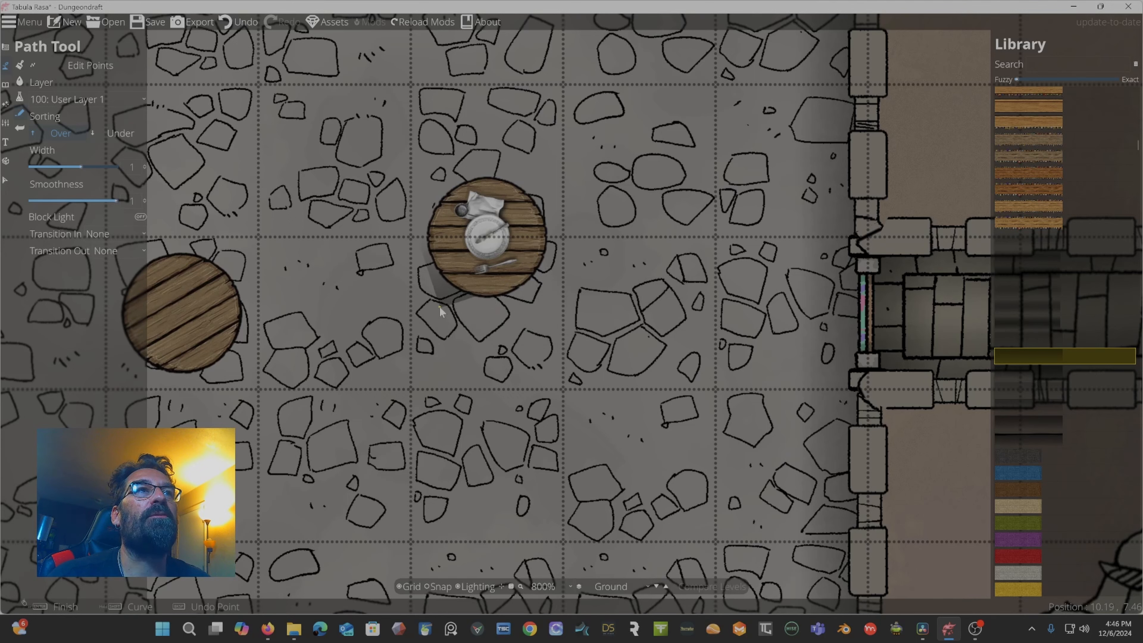
left_click(529, 269)
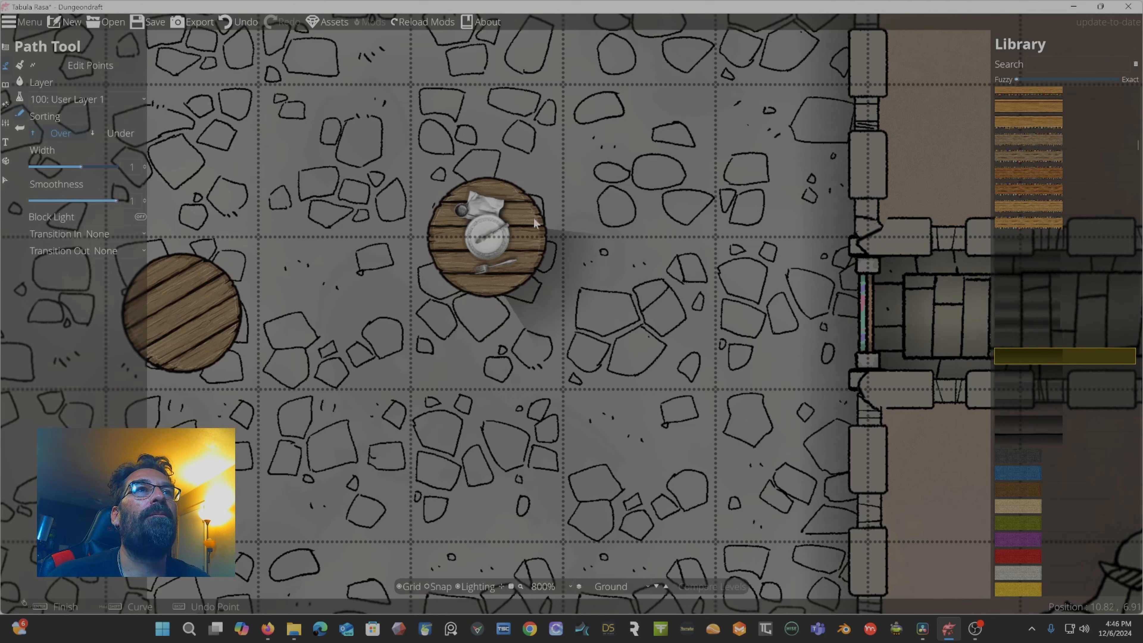
left_click(523, 199)
left_click(495, 185)
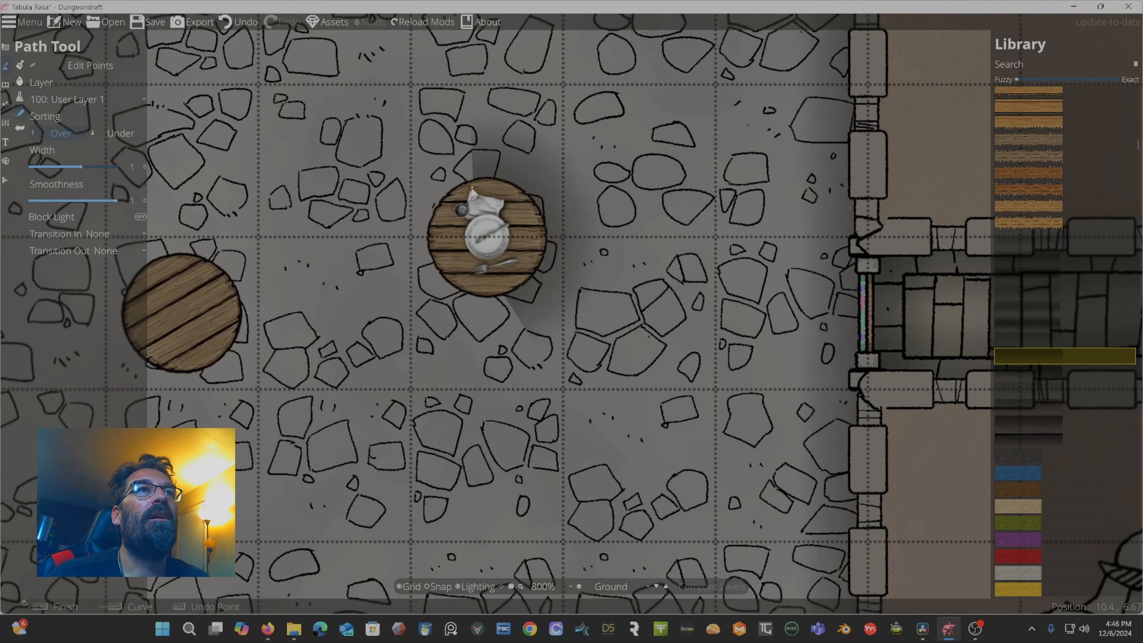
left_click(466, 189)
left_click(450, 202)
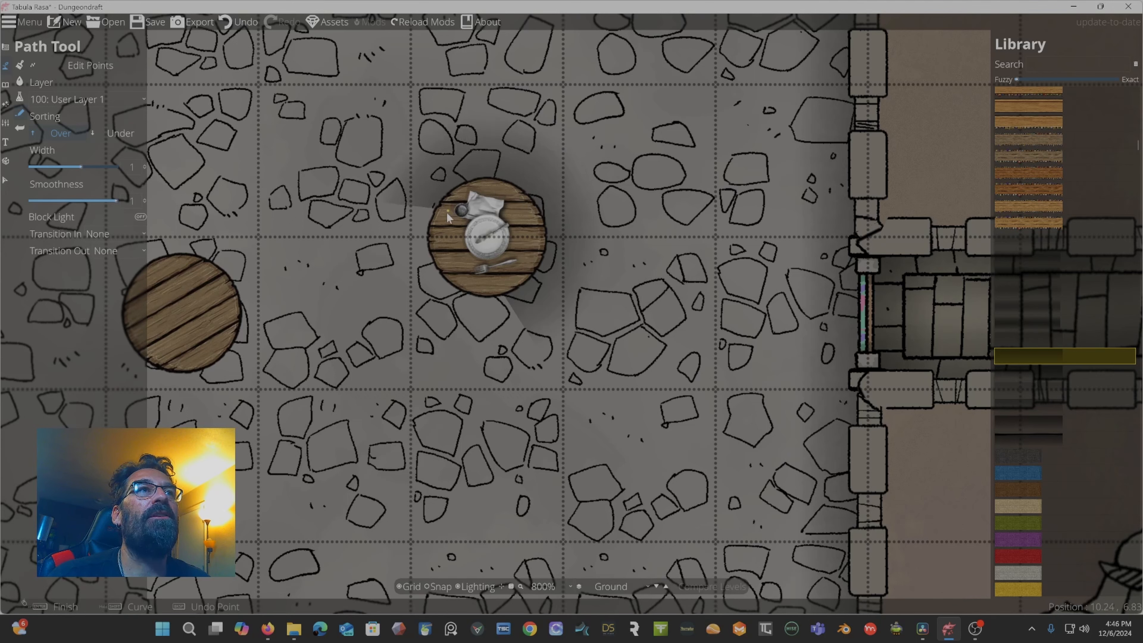
left_click(442, 236)
left_click(449, 268)
left_click(461, 280)
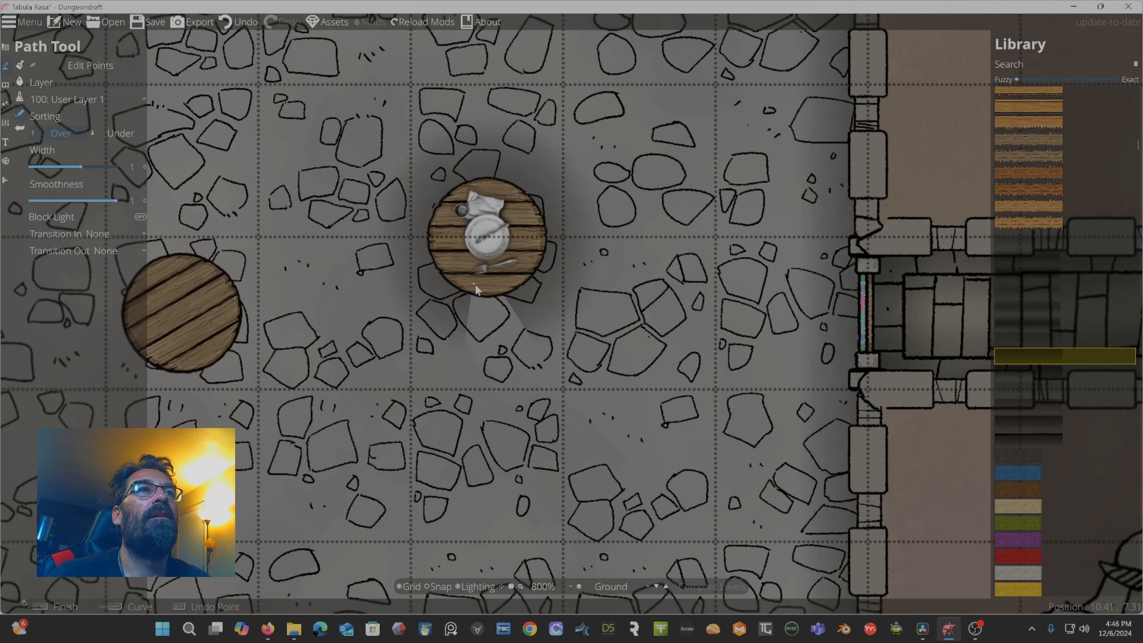
left_click(504, 282)
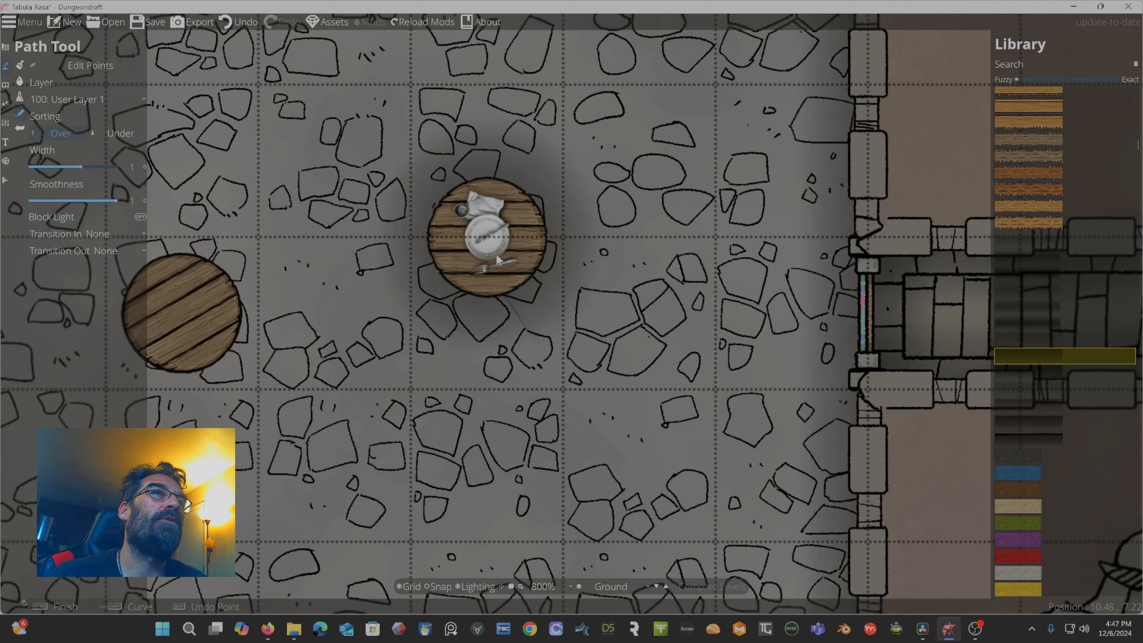
key("ctrl+z")
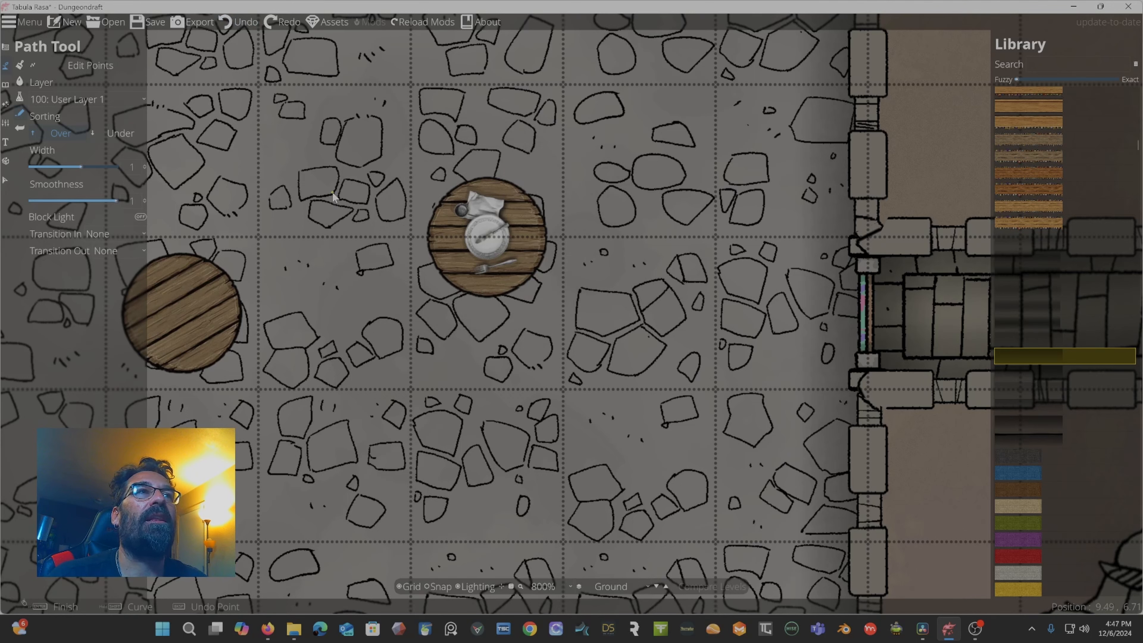
Trace a new shadow path closely around the upper round table.
left_click(519, 284)
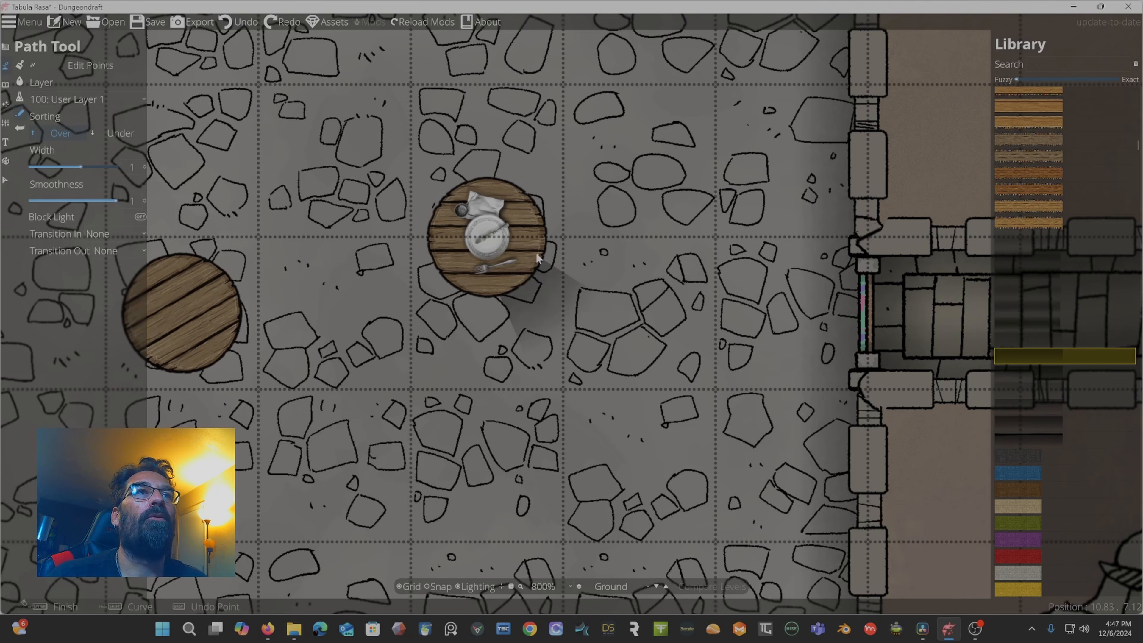
left_click(520, 195)
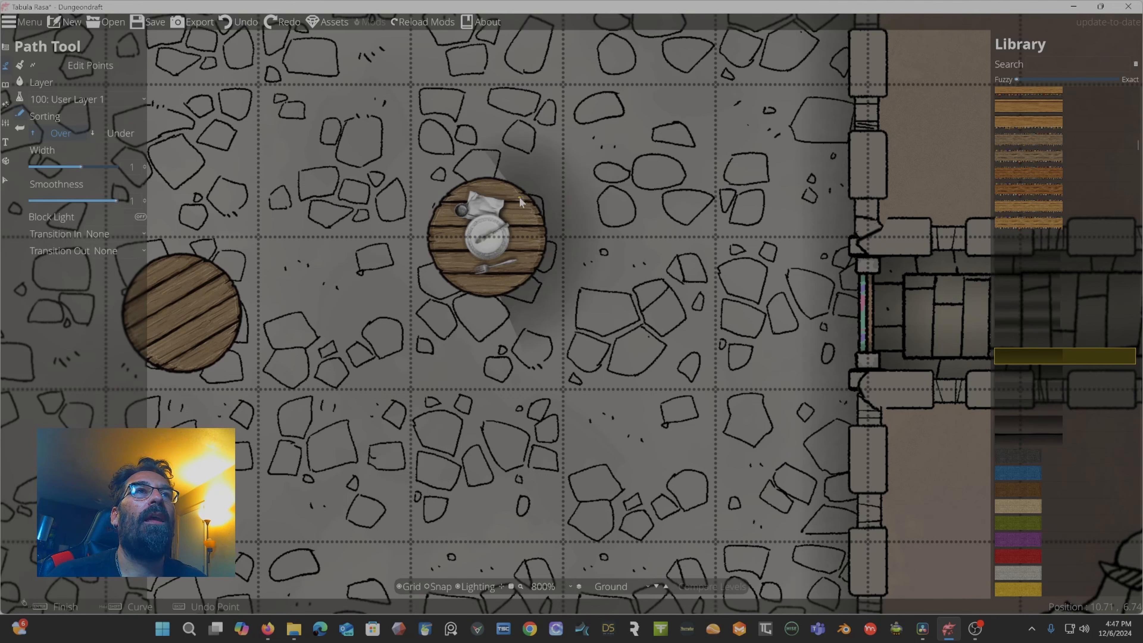
left_click(493, 190)
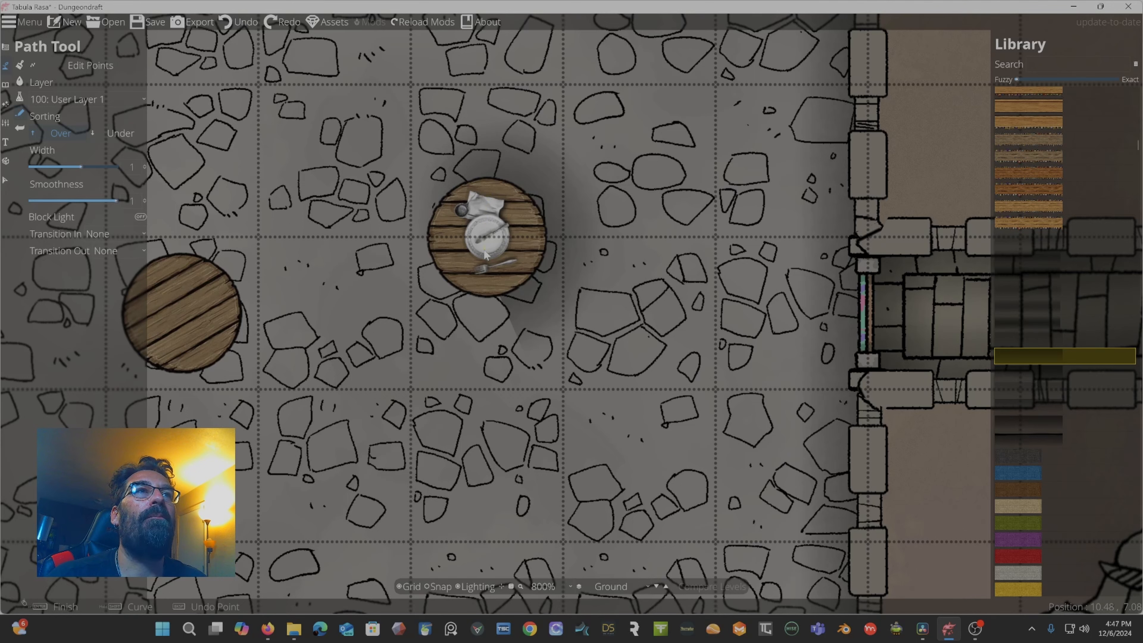
left_click(488, 284)
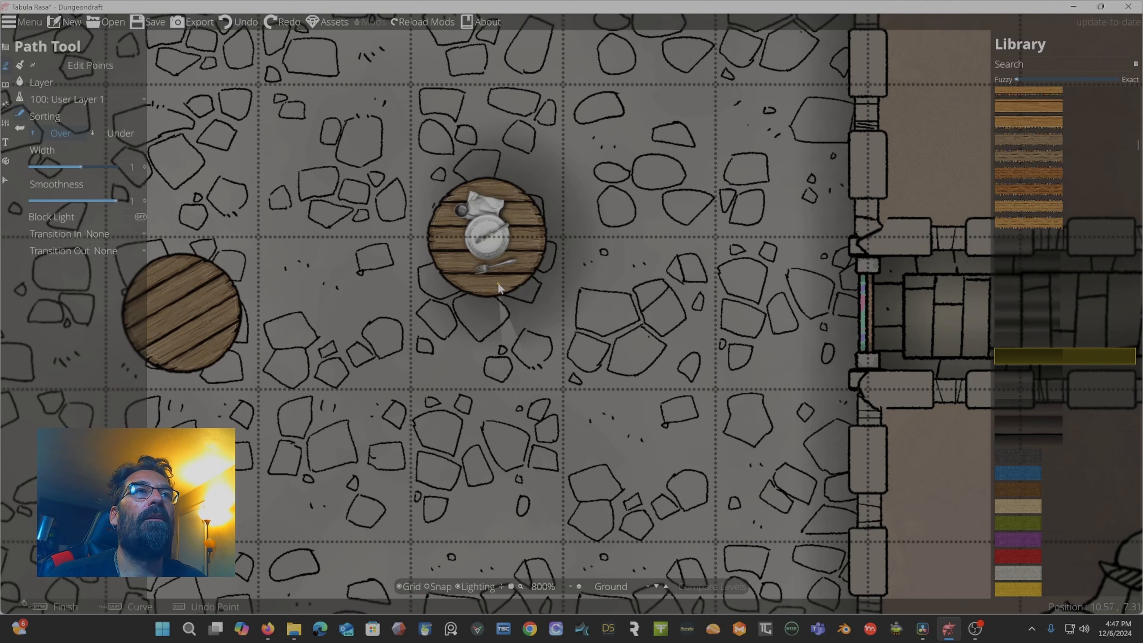
left_click(497, 281)
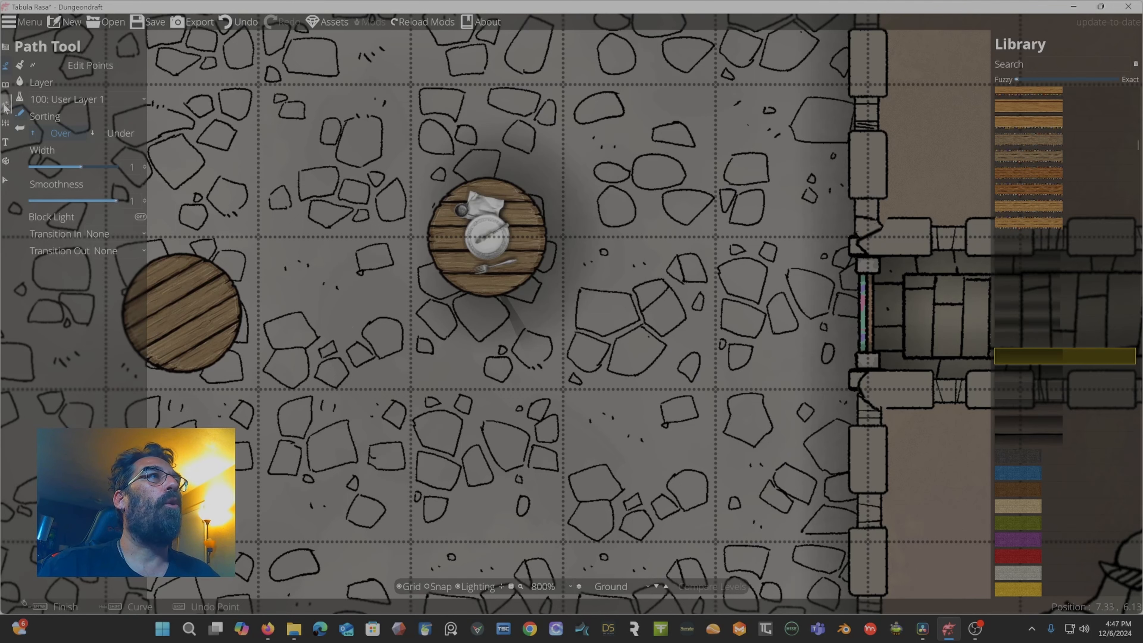
Return to the Object Tool and browse the table search results in the object library.
left_click(6, 85)
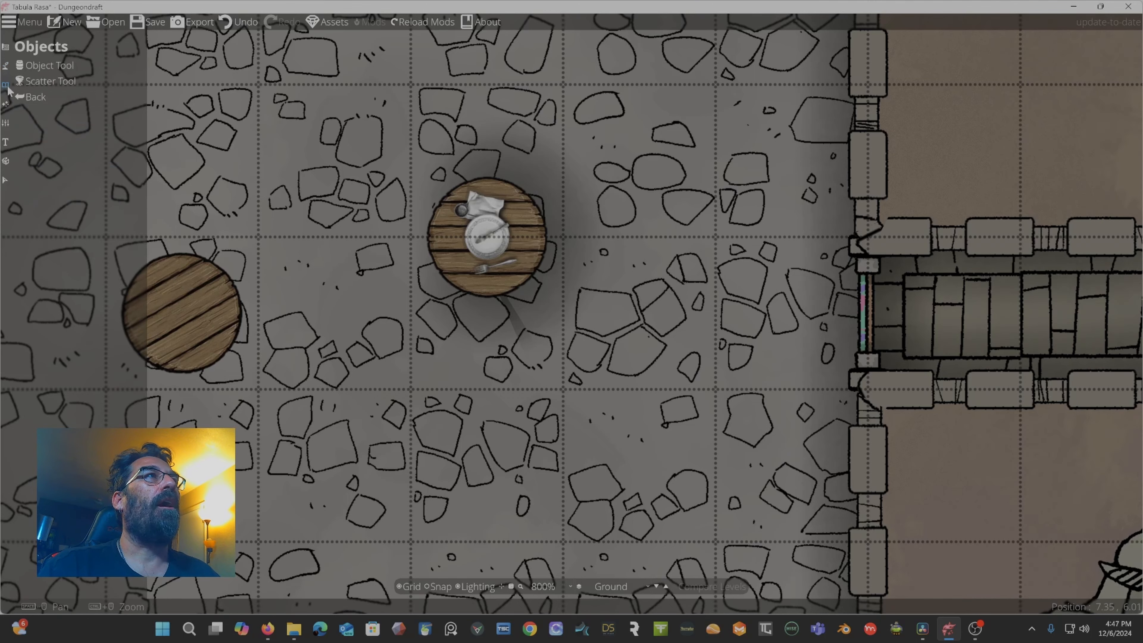
left_click(50, 67)
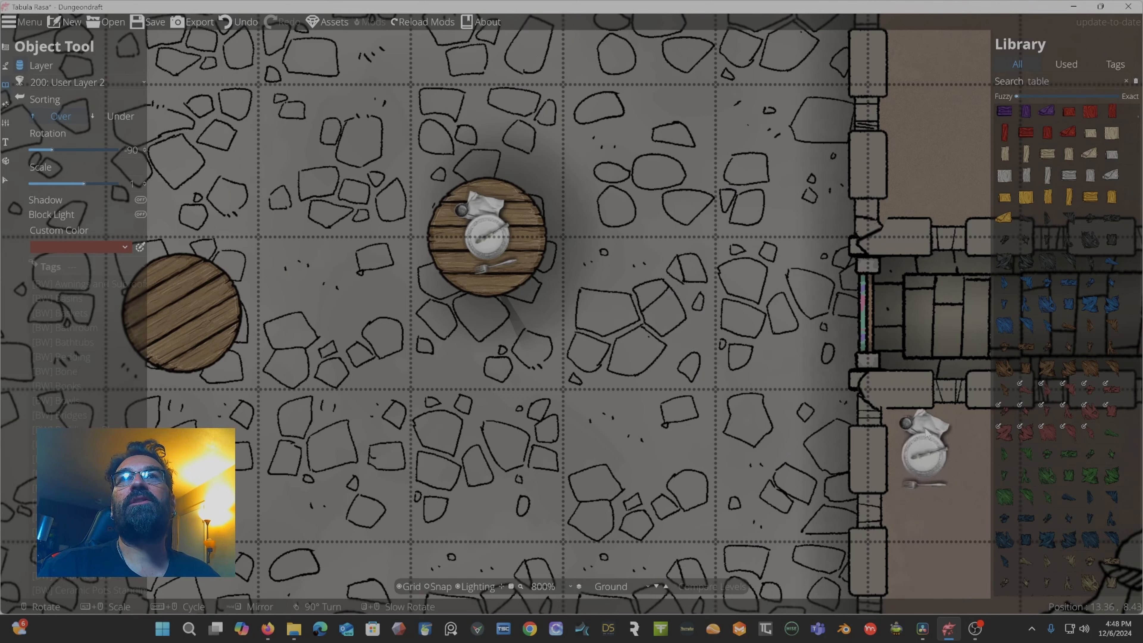
scroll(1092, 428, "down", 5)
scroll(1089, 429, "down", 10)
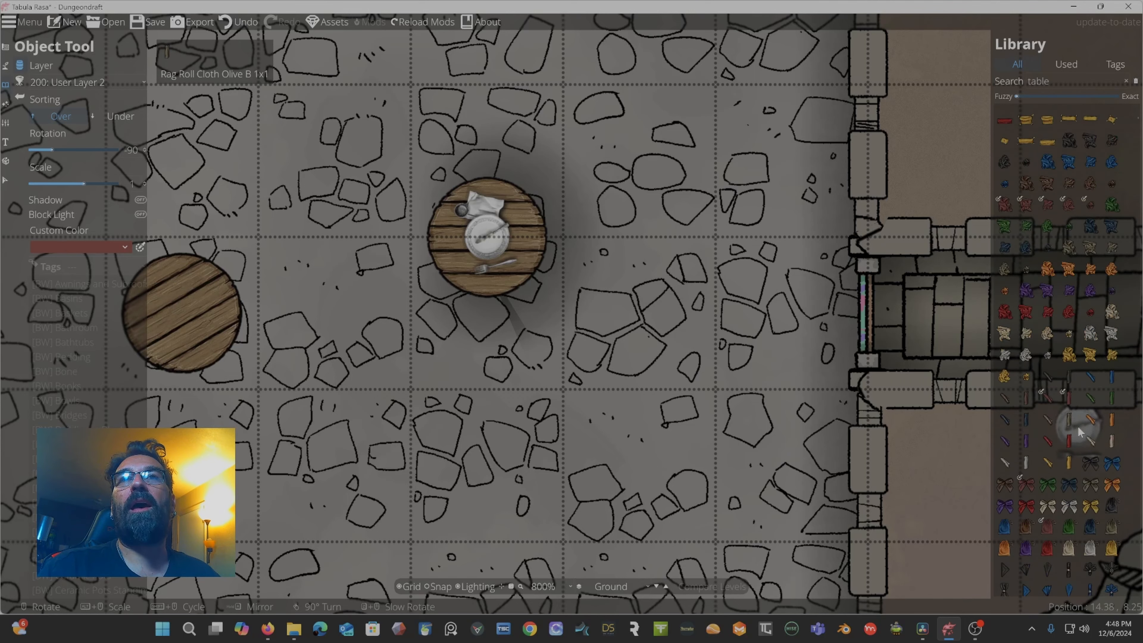
scroll(1079, 431, "down", 10)
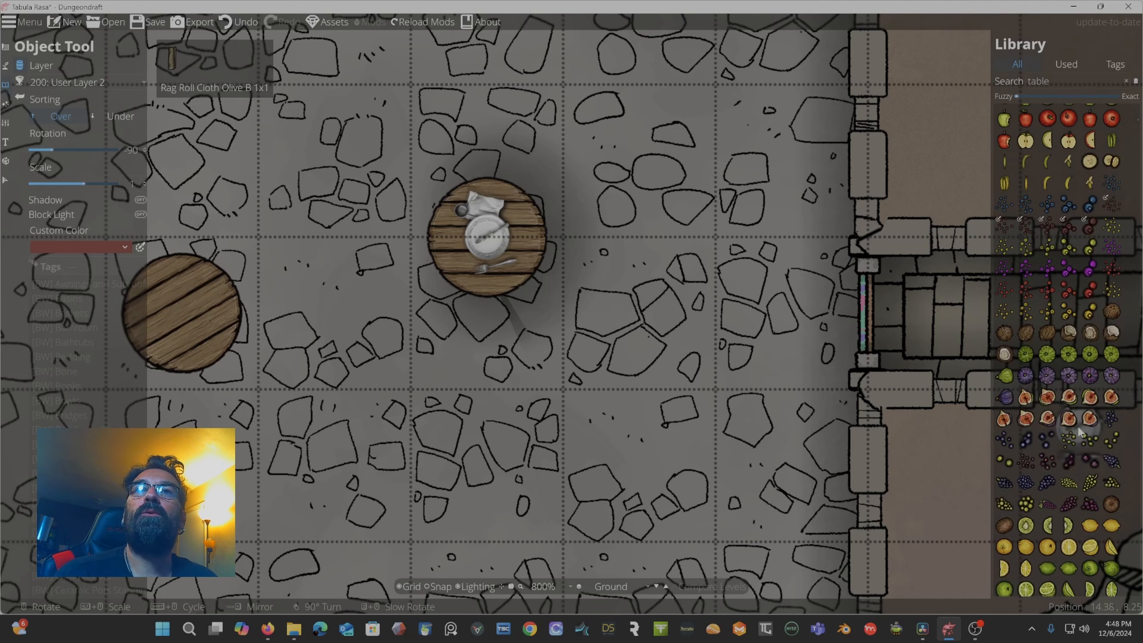
scroll(1079, 432, "down", 10)
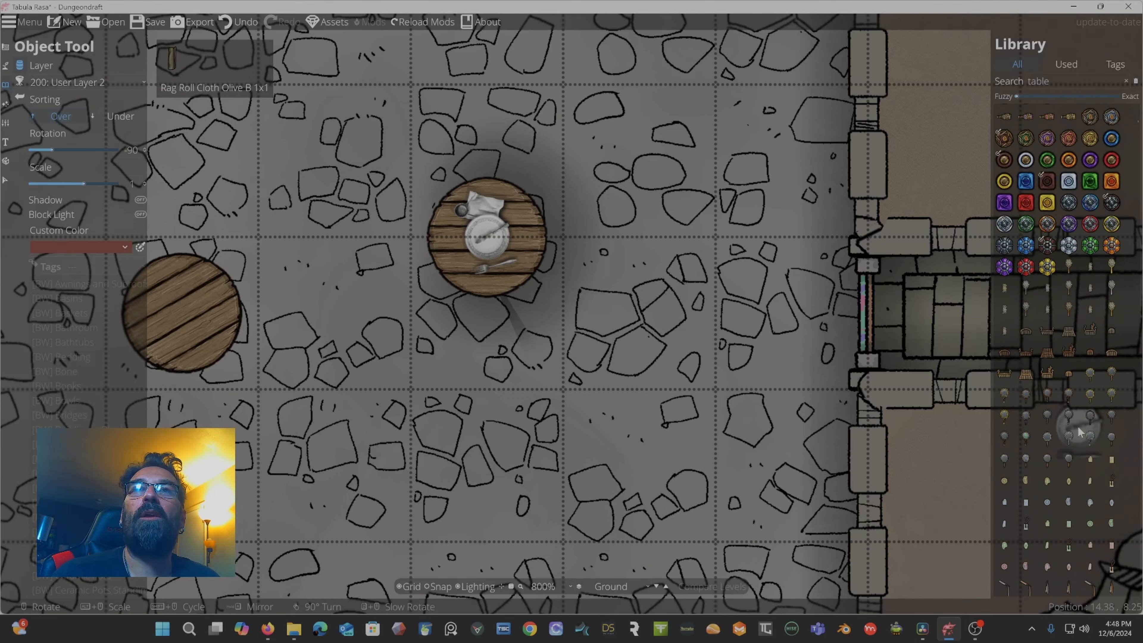
scroll(1078, 431, "down", 10)
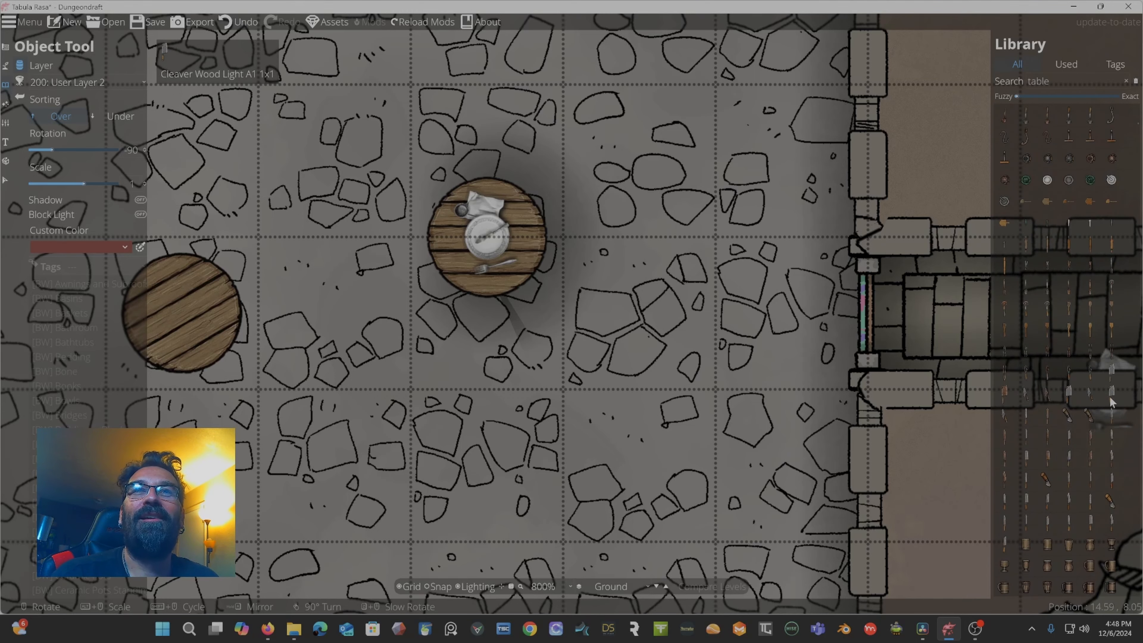
scroll(1096, 419, "down", 10)
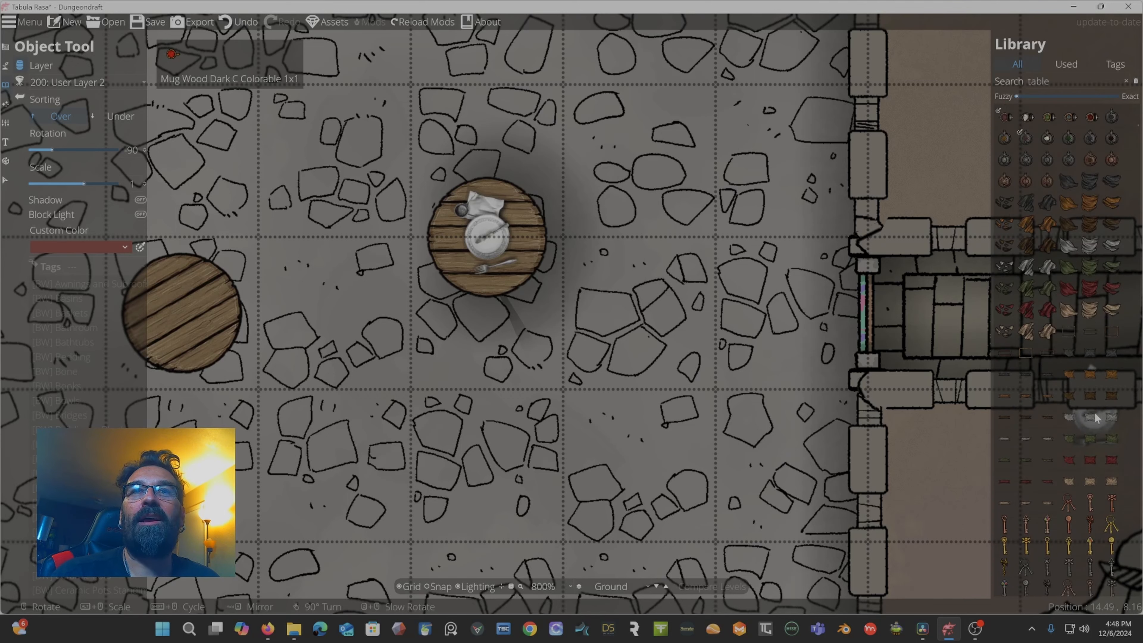
scroll(1096, 419, "up", 8)
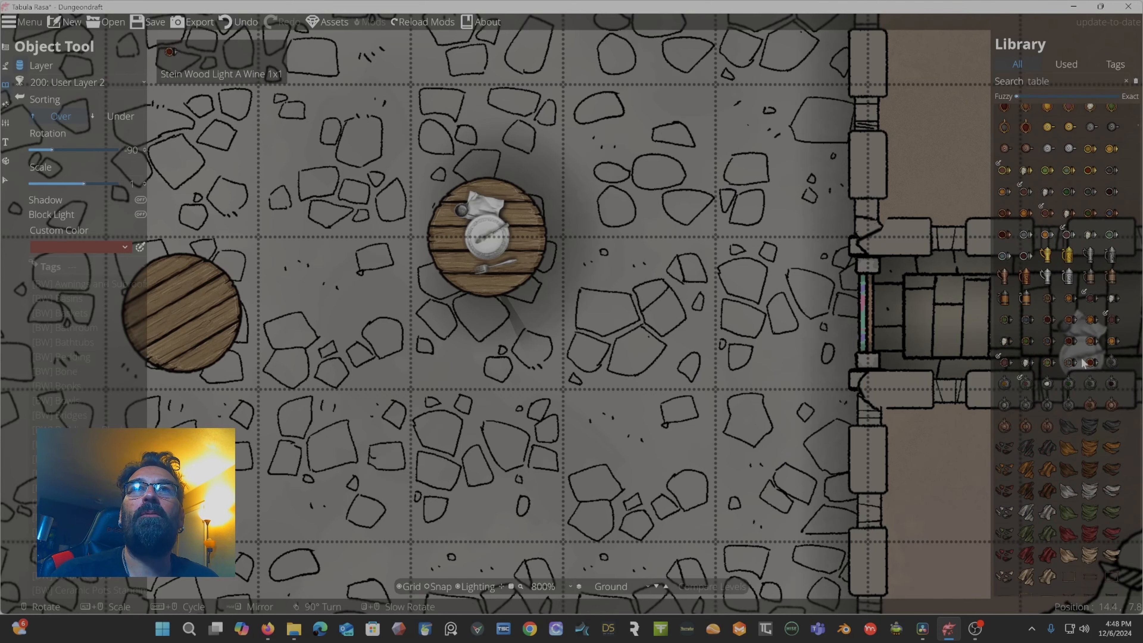
Place mugs on the lower-left round table and set the object custom colour to green.
left_click(1046, 236)
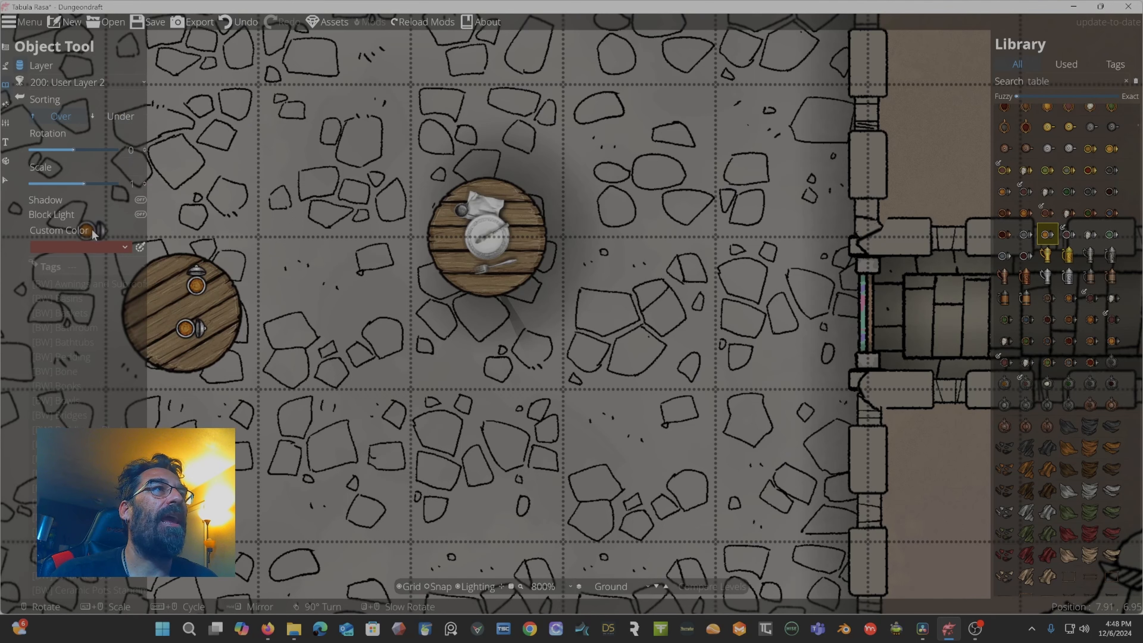
left_click(141, 201)
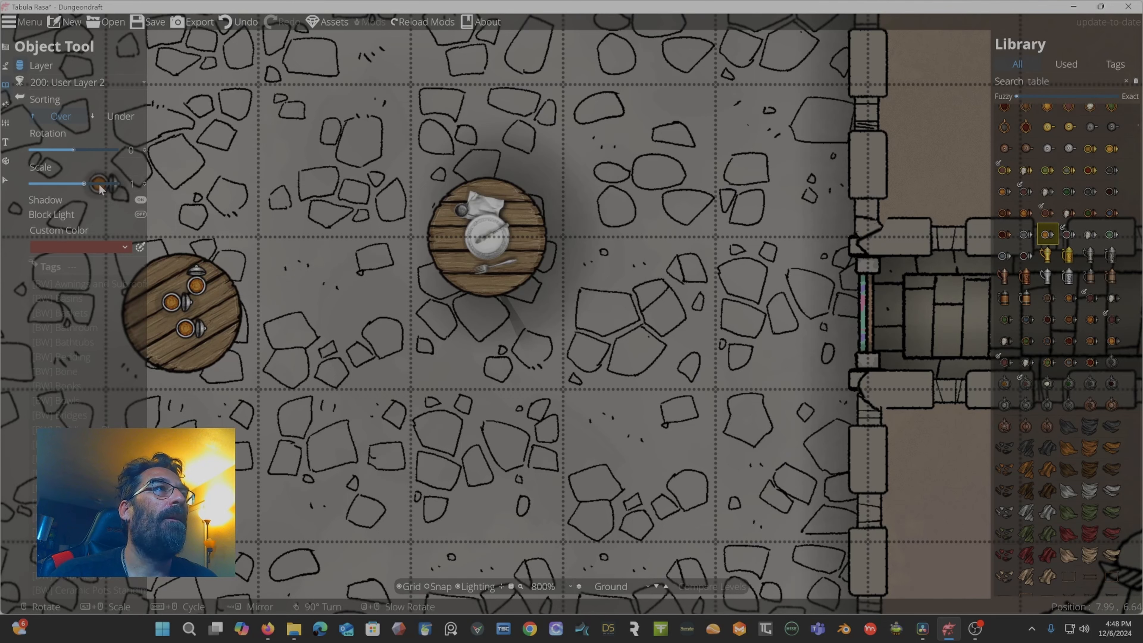
left_click(119, 247)
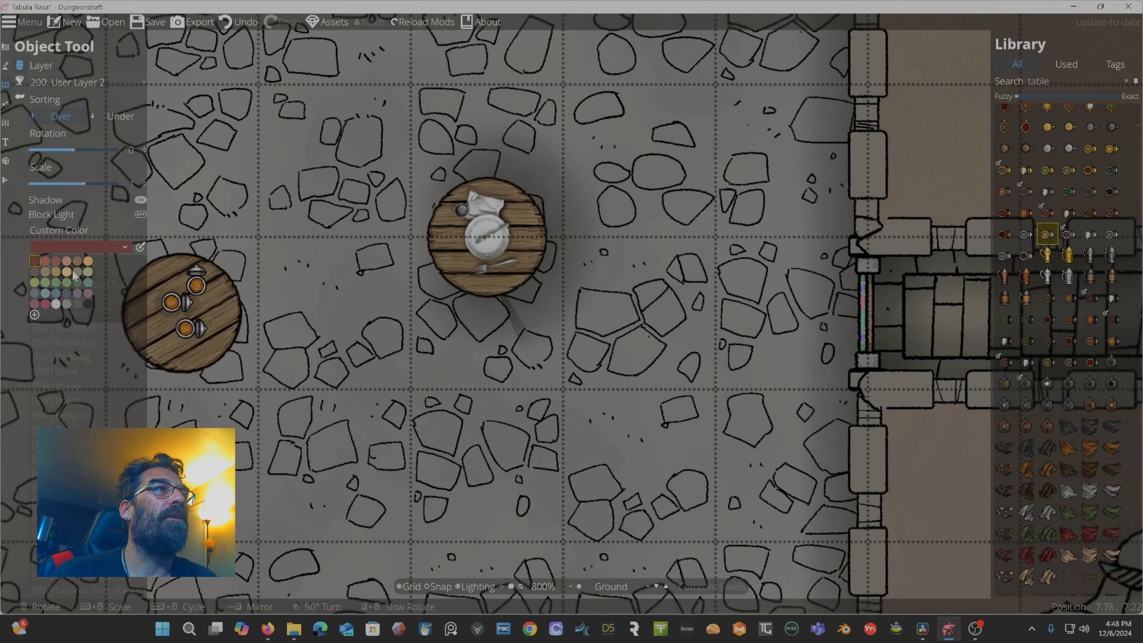
left_click(57, 282)
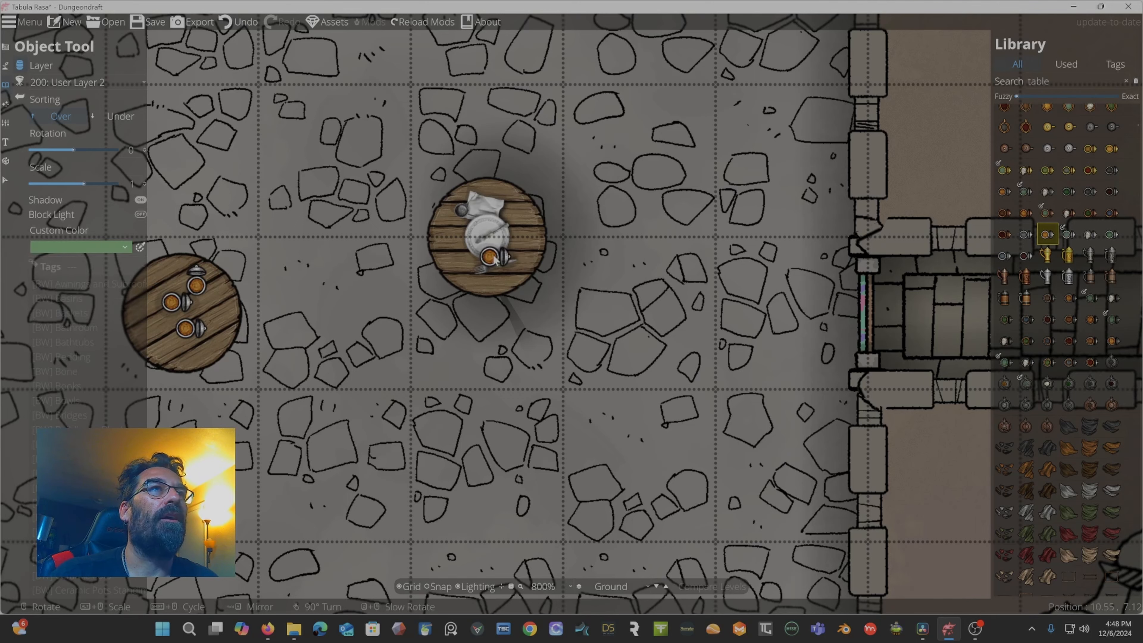
Scroll through the table search results in the object library.
scroll(1075, 380, "down", 10)
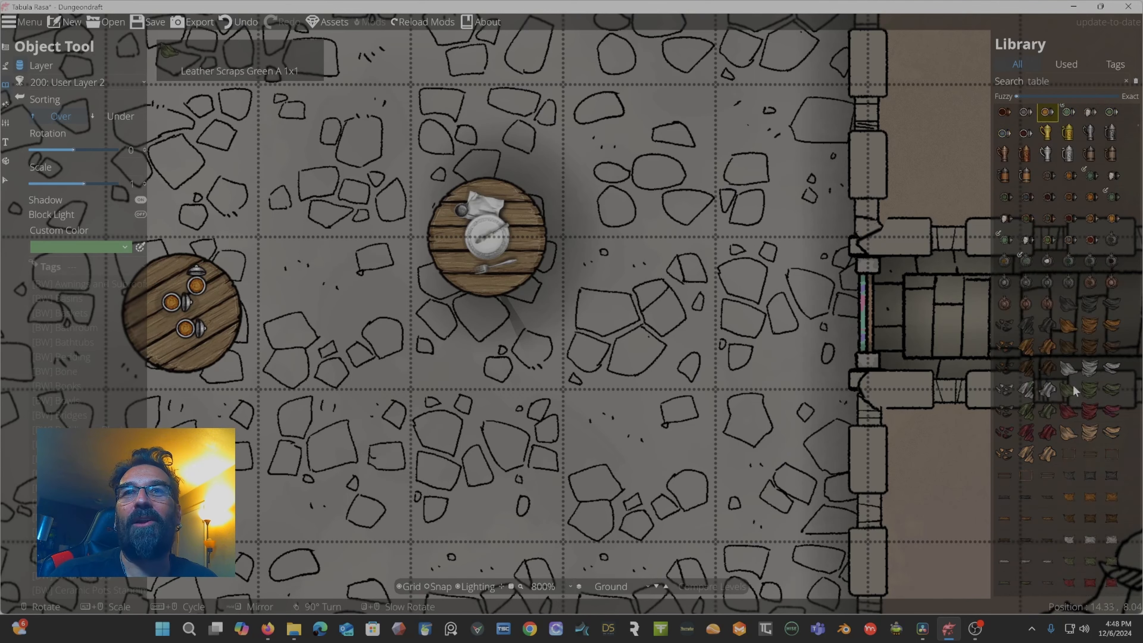
scroll(1077, 378, "down", 10)
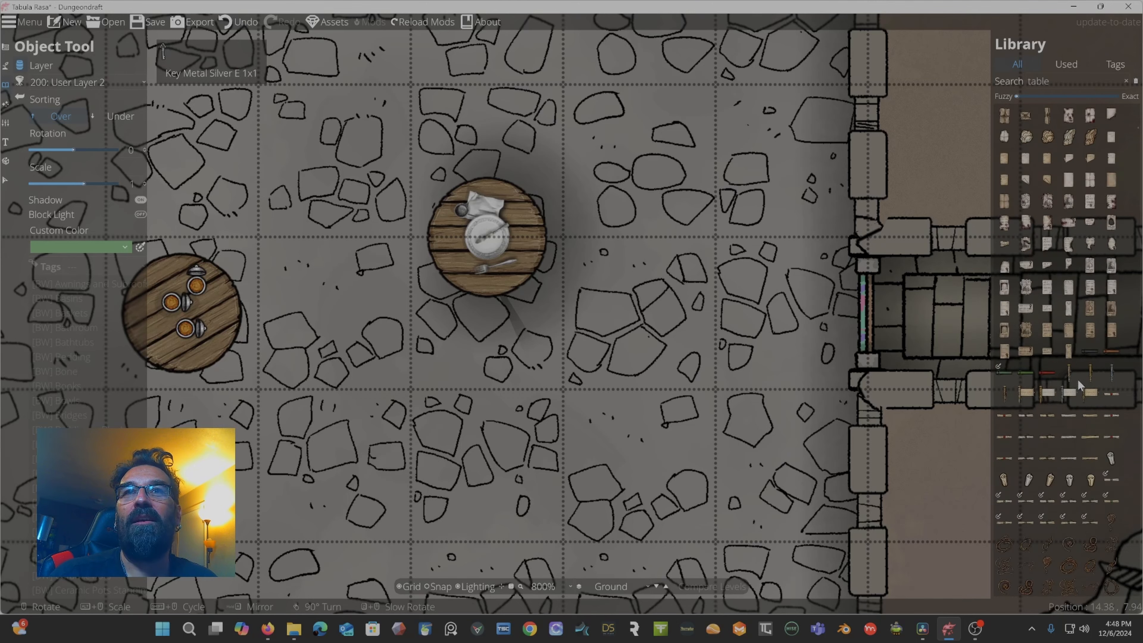
scroll(1078, 383, "down", 10)
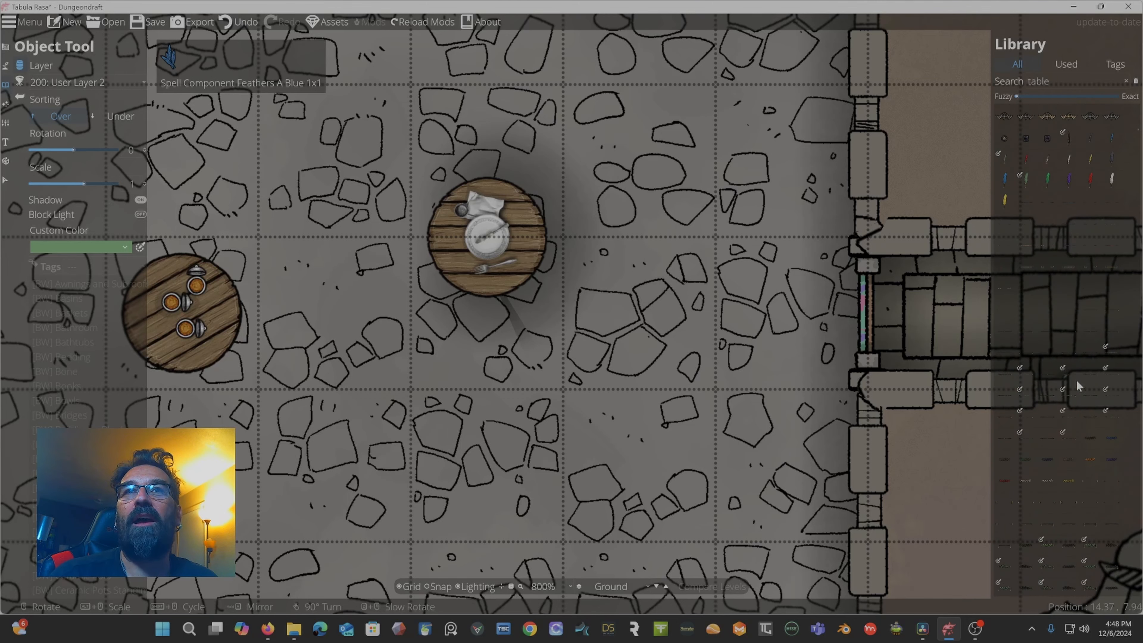
scroll(1077, 381, "down", 10)
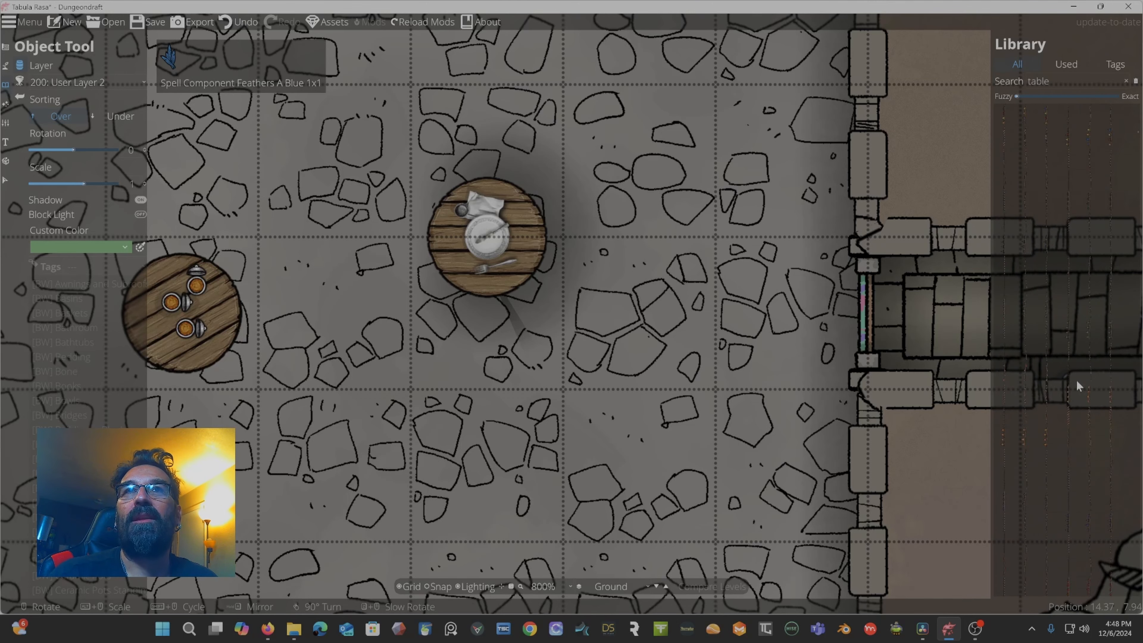
scroll(1075, 379, "down", 10)
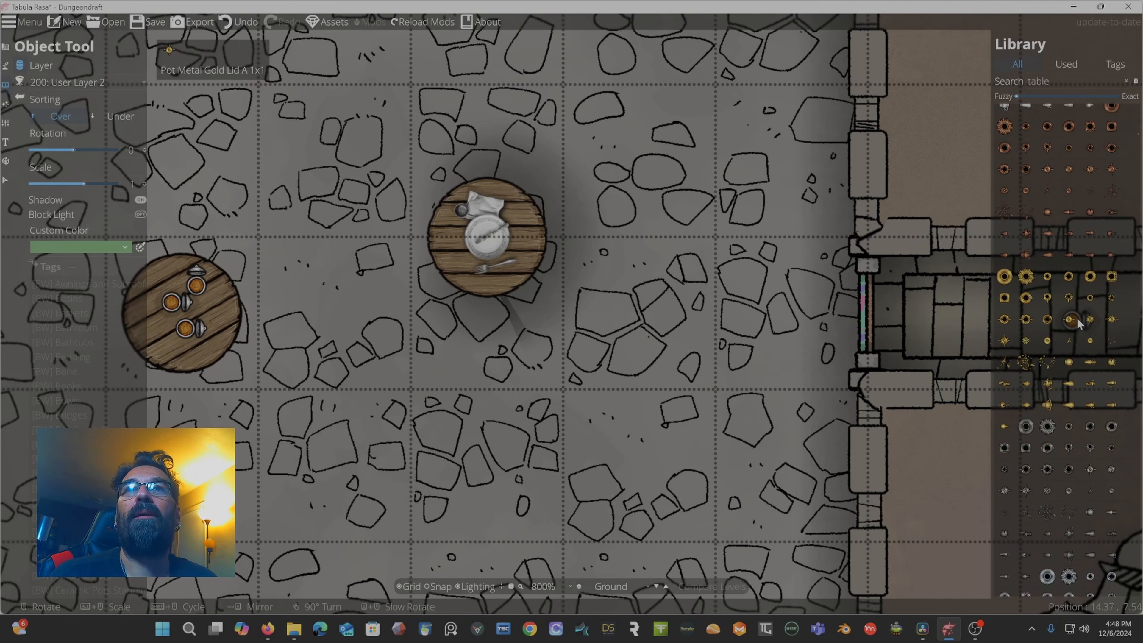
scroll(1077, 320, "up", 5)
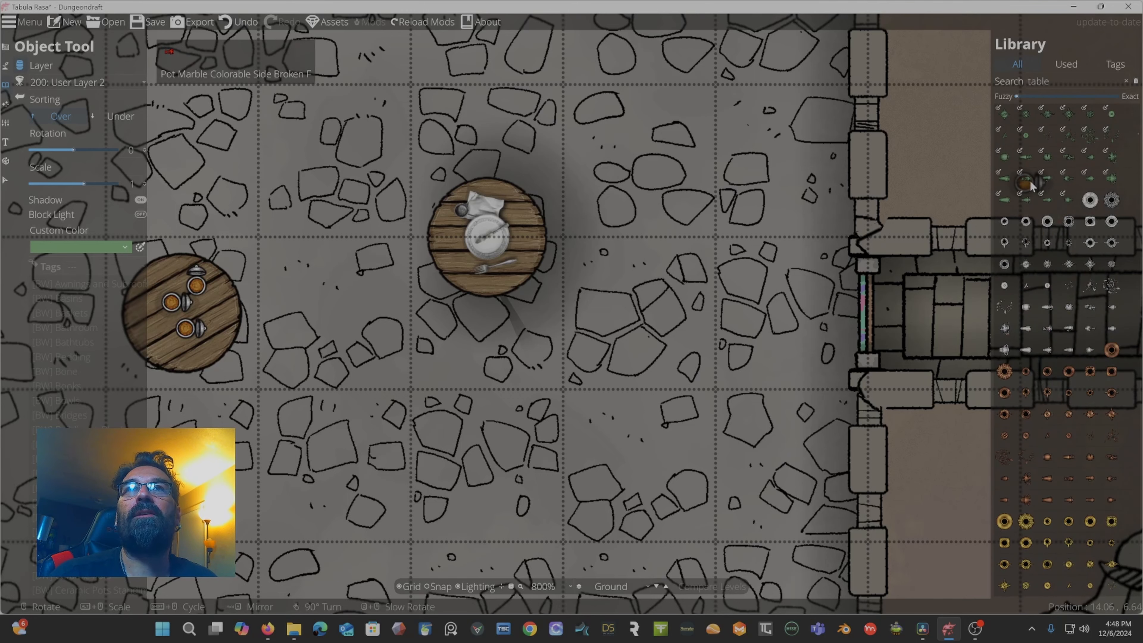
Pick a pot asset, tint it orange and place it on the floor left of the upper round table.
left_click(1026, 178)
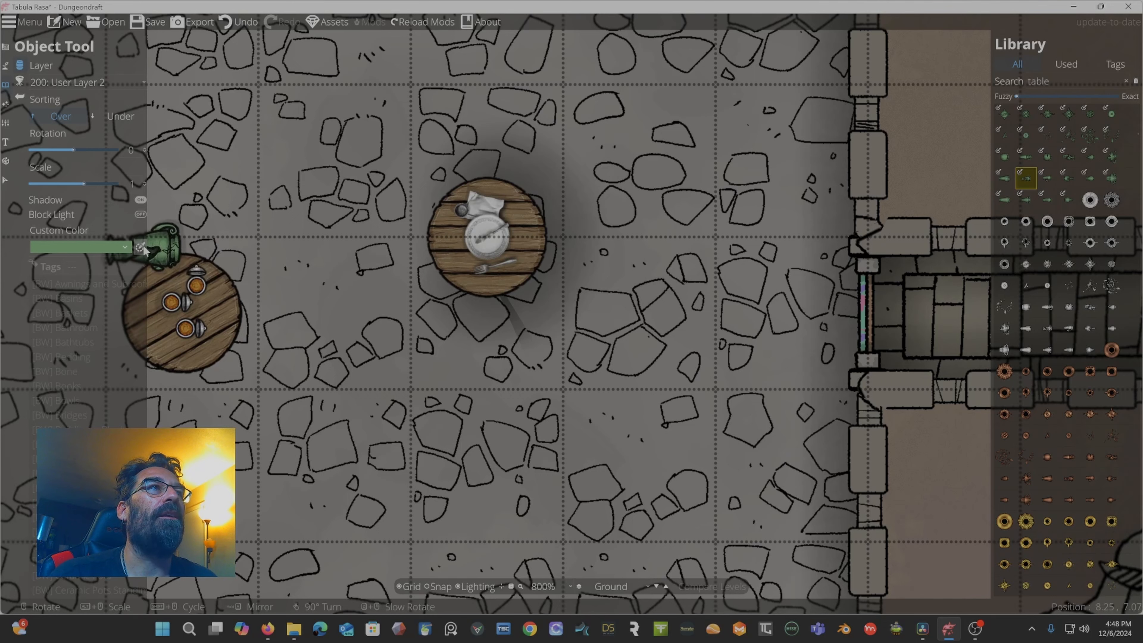
left_click(108, 247)
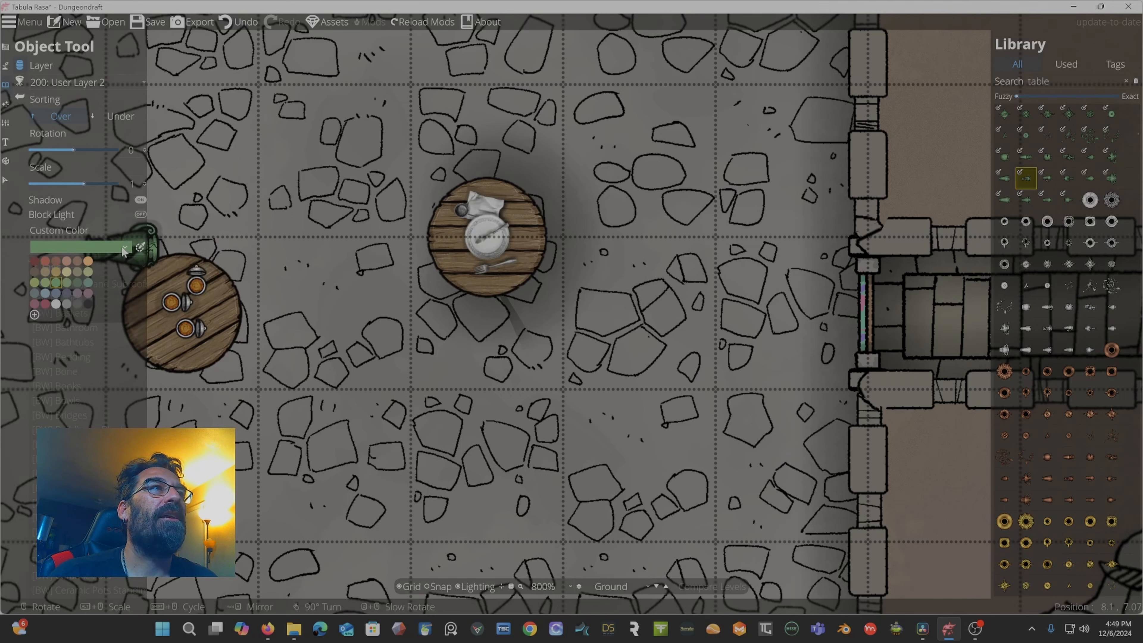
left_click(88, 261)
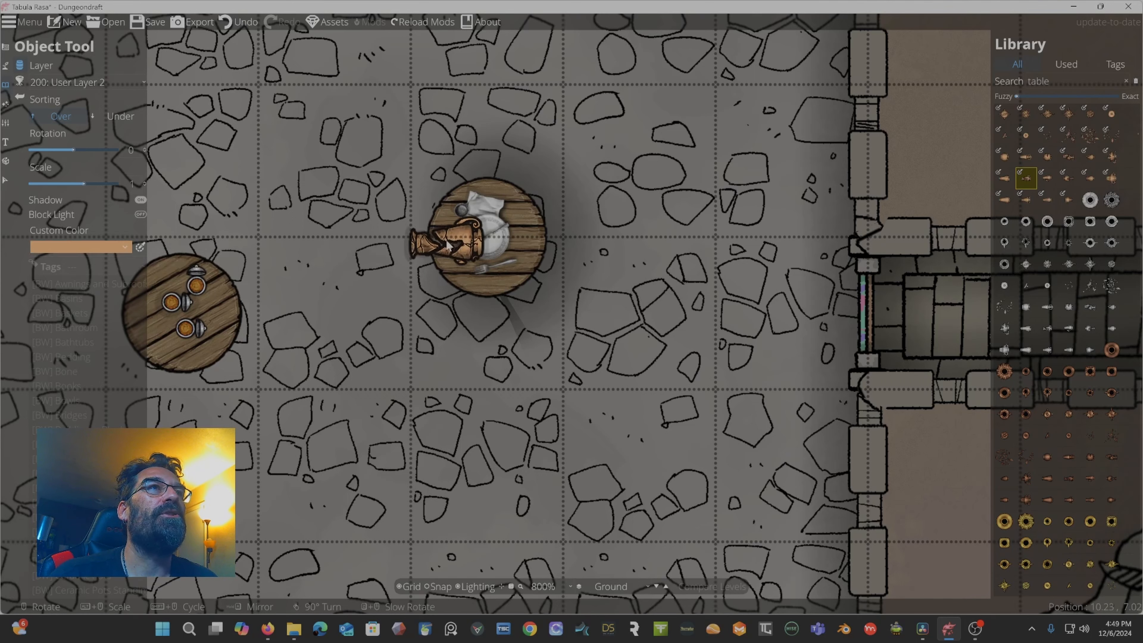
left_click(356, 188)
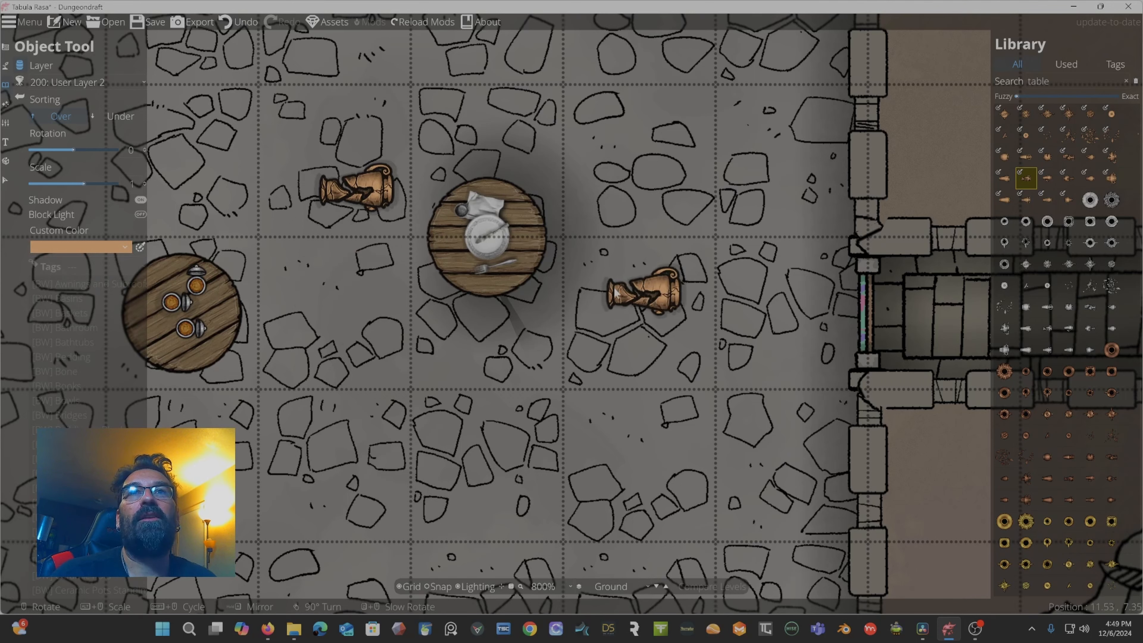
Search the object library for torch and pick a wall-mounted torch asset.
left_click(1127, 81)
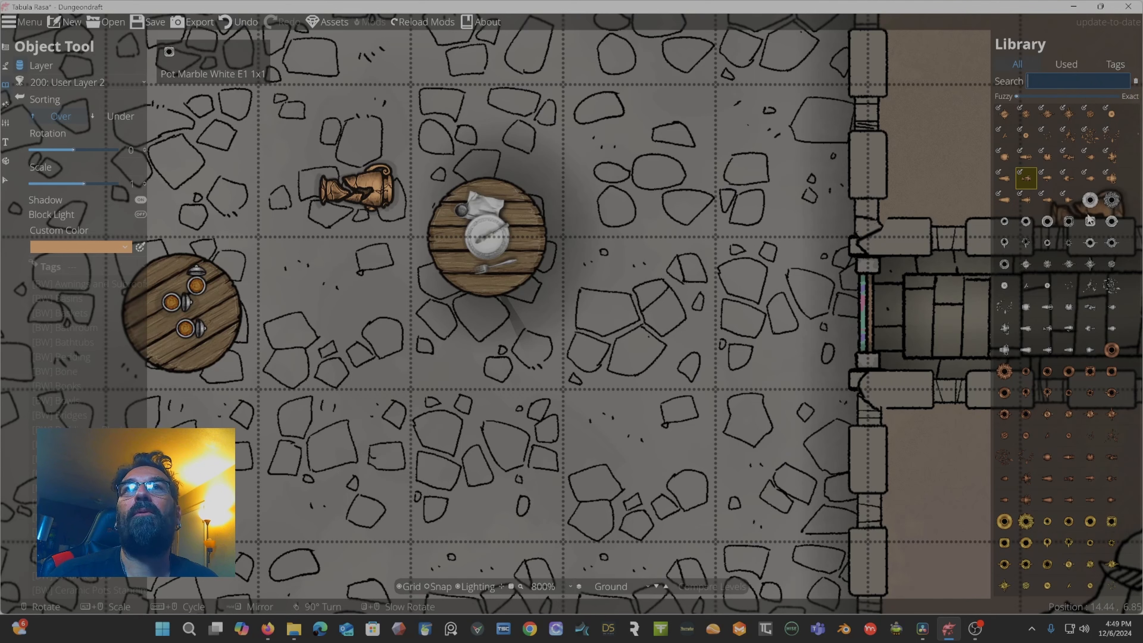
scroll(1065, 314, "down", 10)
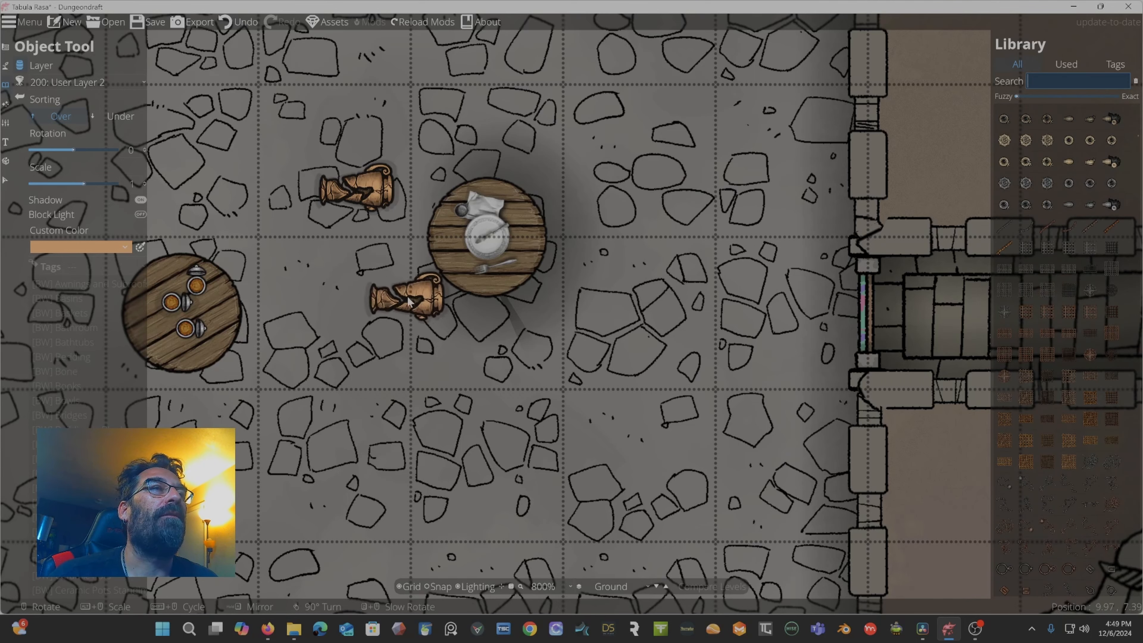
right_click(506, 205)
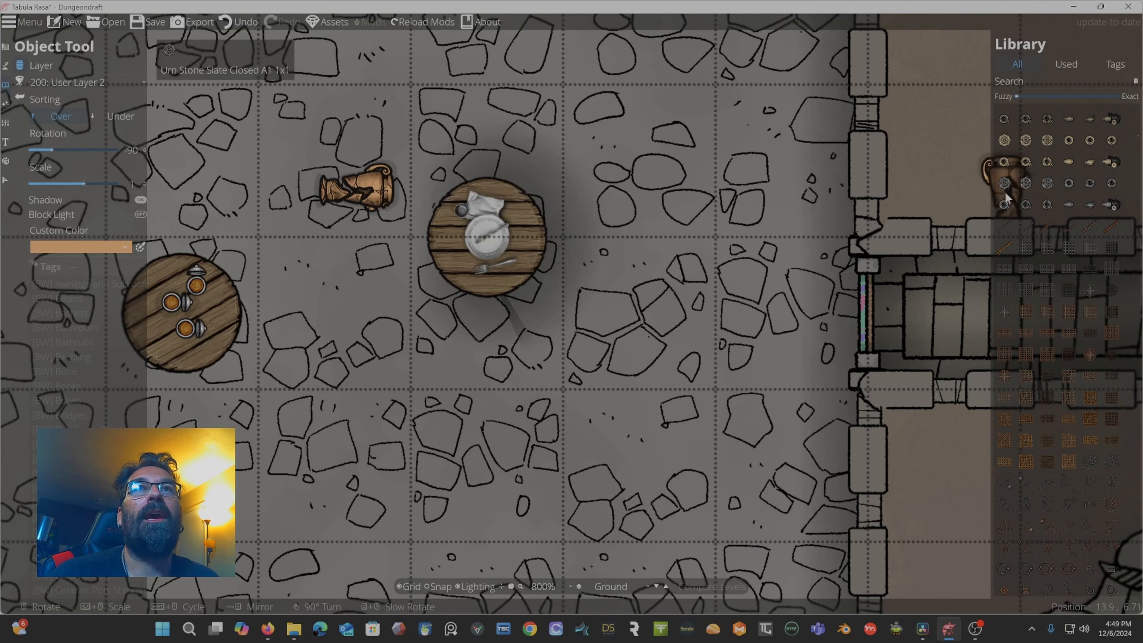
left_click(1049, 78)
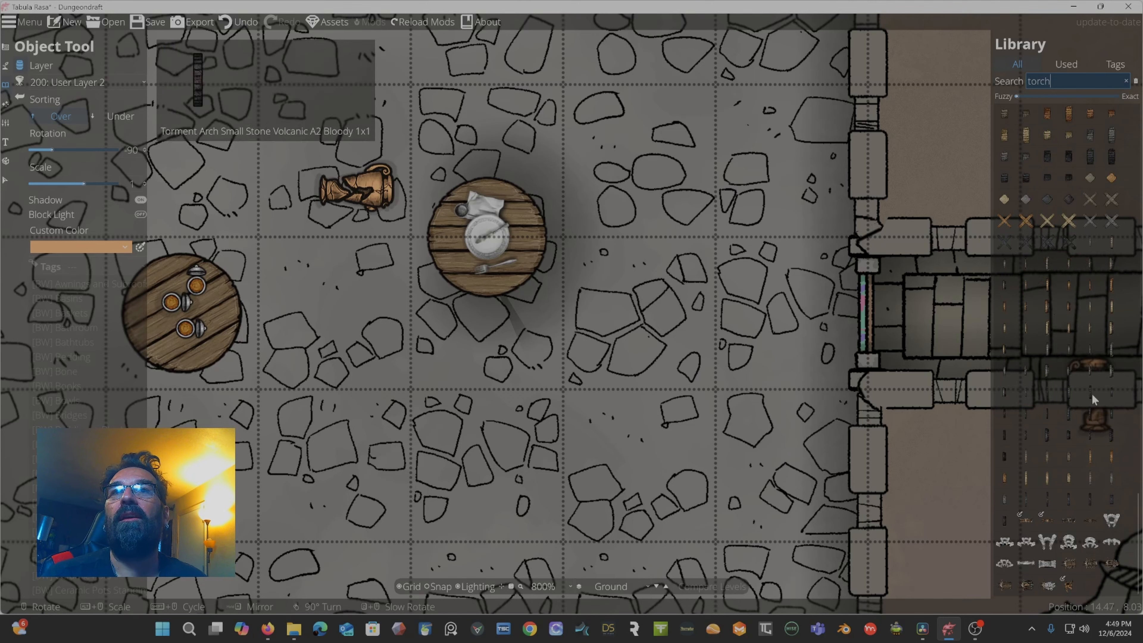
scroll(1075, 328, "down", 10)
scroll(1082, 308, "up", 15)
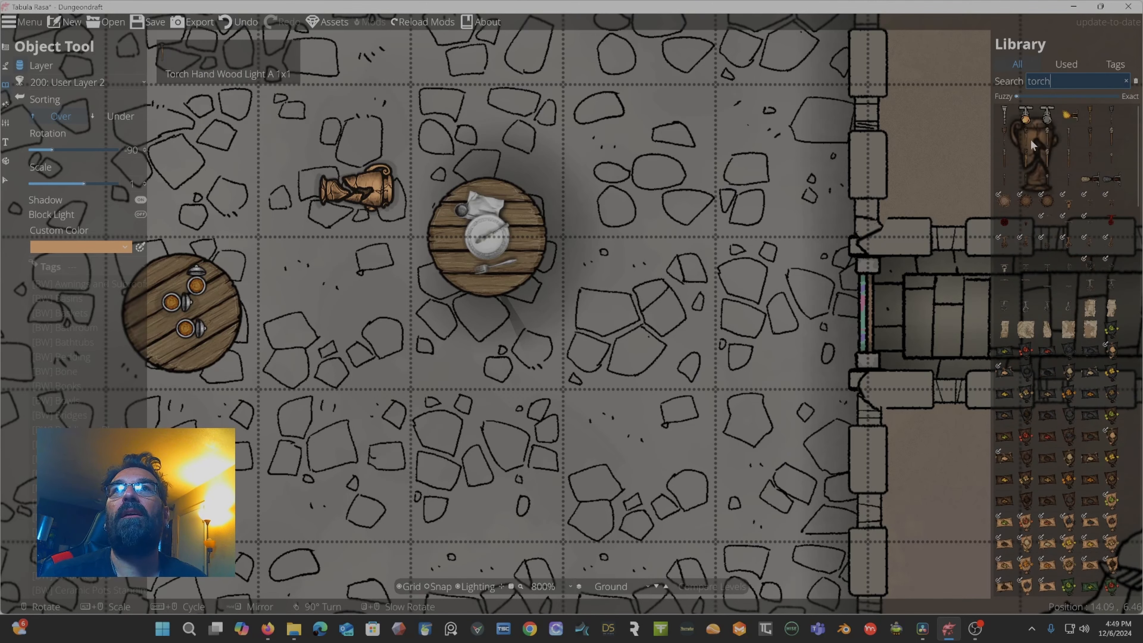
left_click(1070, 118)
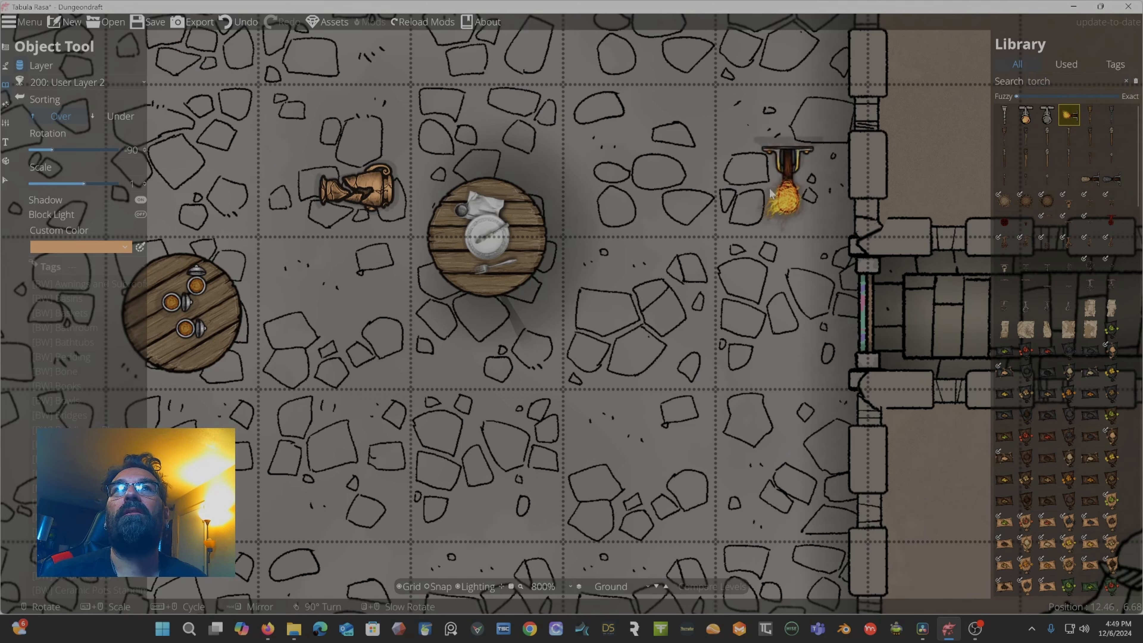
Mount a torch on the room's top wall.
right_click(700, 136)
left_click_drag(676, 193, 671, 423)
scroll(702, 210, "down", 5)
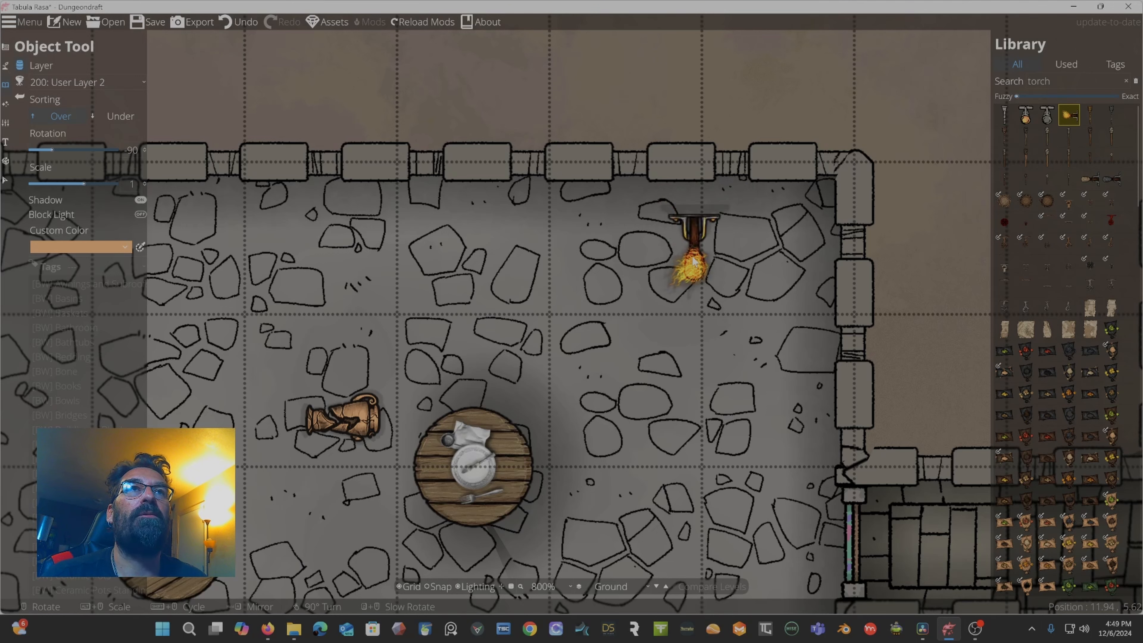
left_click(680, 229)
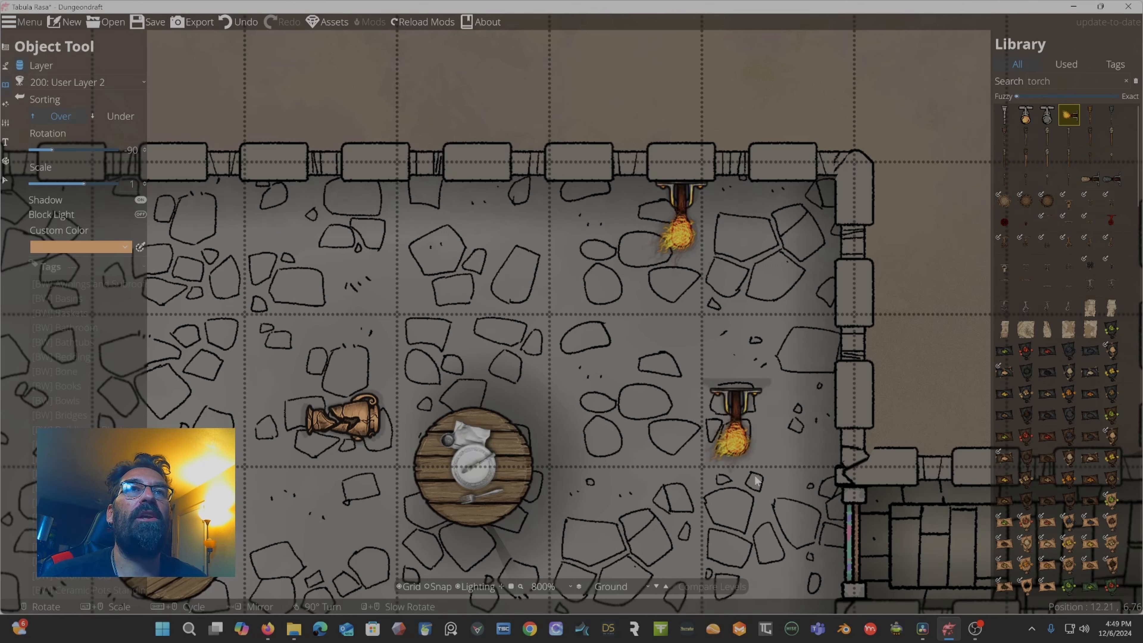
Rotate the torch and mount another one on the room's right wall.
scroll(801, 407, "up", 7)
scroll(782, 412, "down", 1)
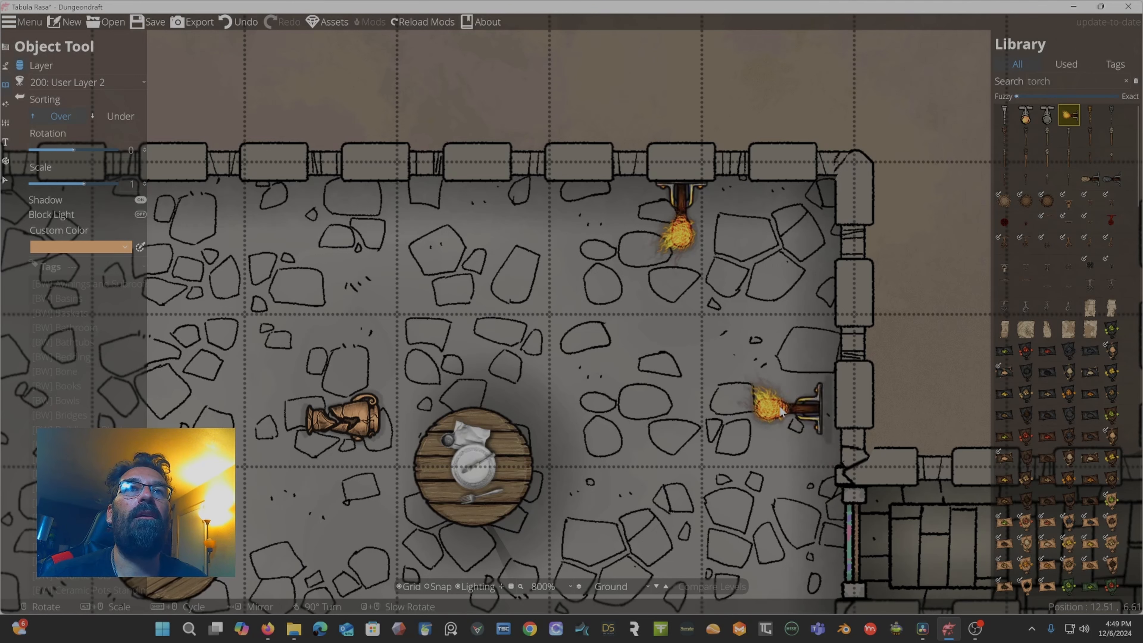
left_click(795, 399)
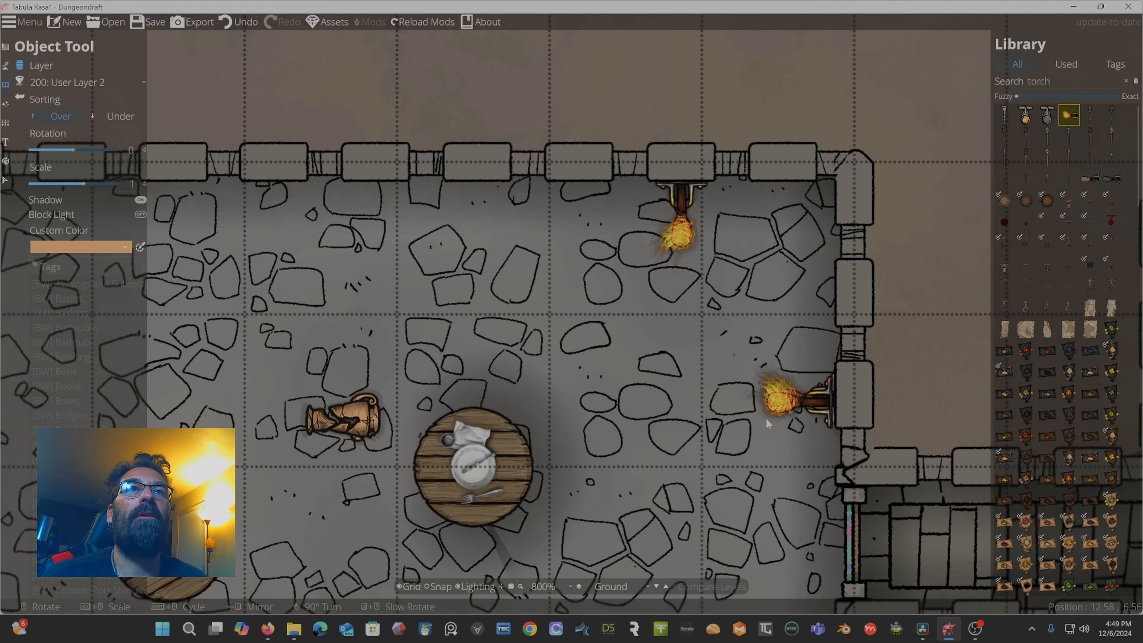
Mount another torch on the top wall near the room's upper-left corner.
scroll(740, 414, "down", 5)
scroll(740, 415, "up", 4)
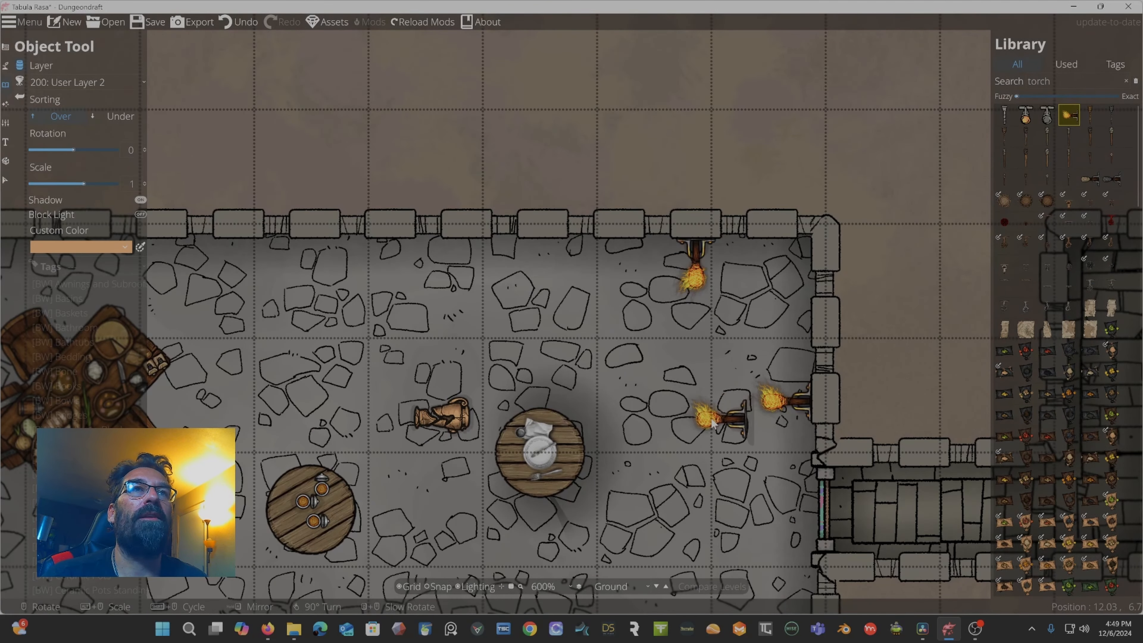
right_click(716, 416)
left_click_drag(688, 384, 935, 334)
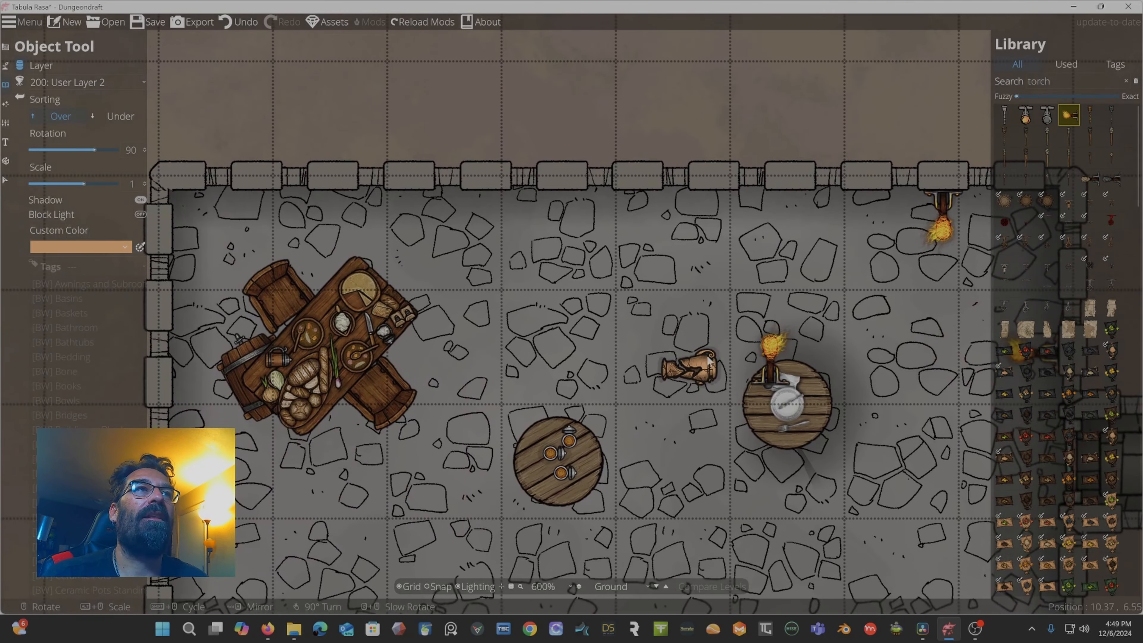
left_click_drag(722, 377, 799, 383)
scroll(800, 221, "up", 9)
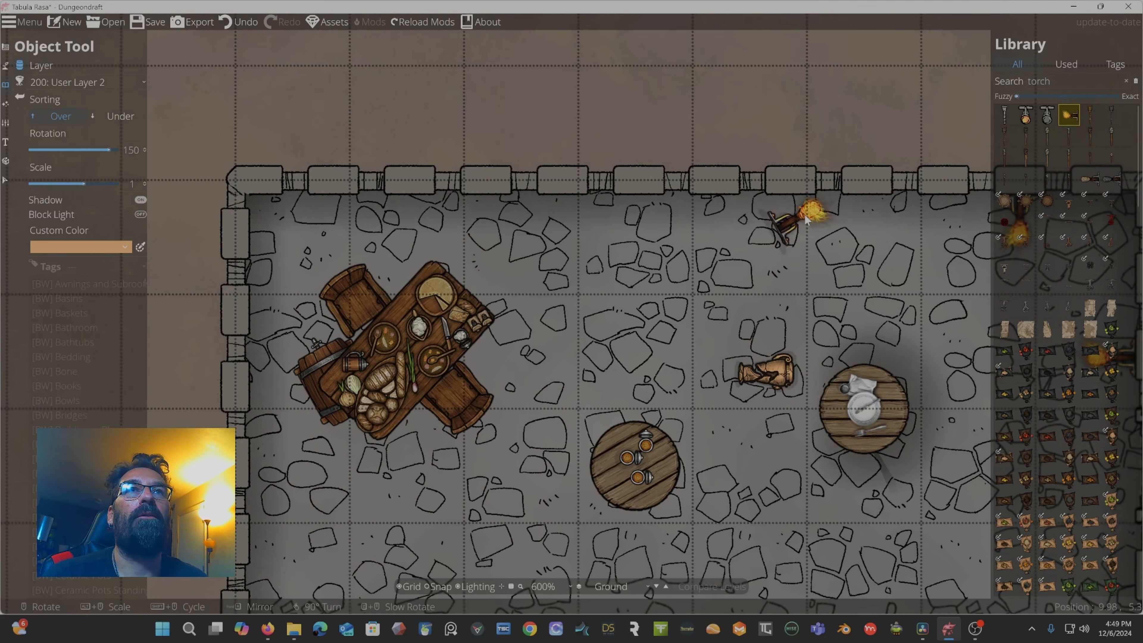
left_click(792, 231)
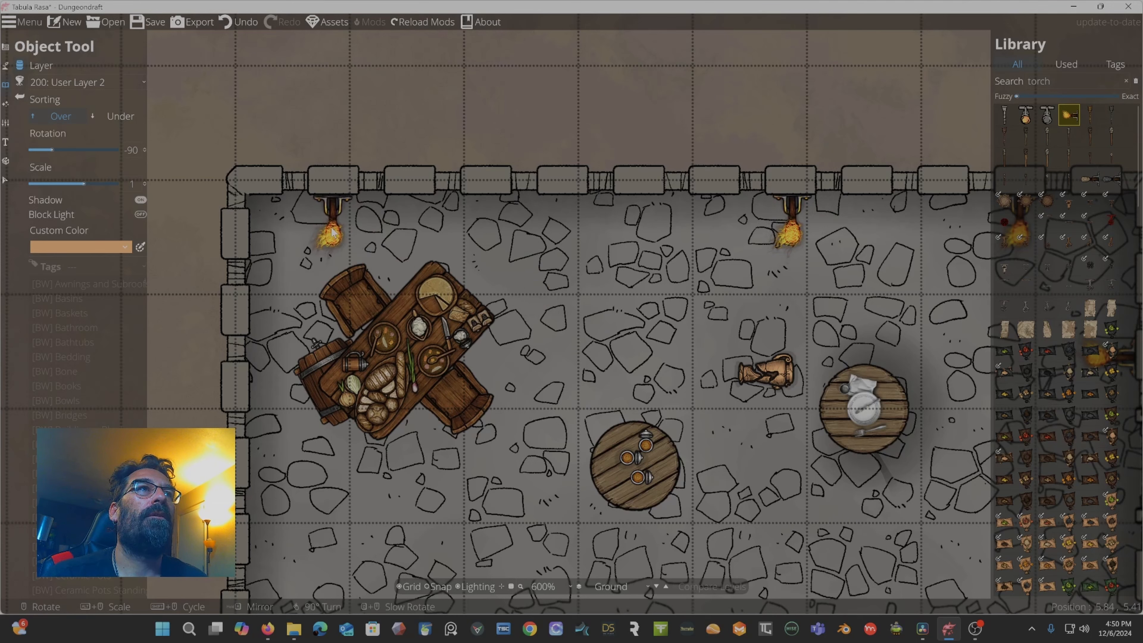
left_click(333, 230)
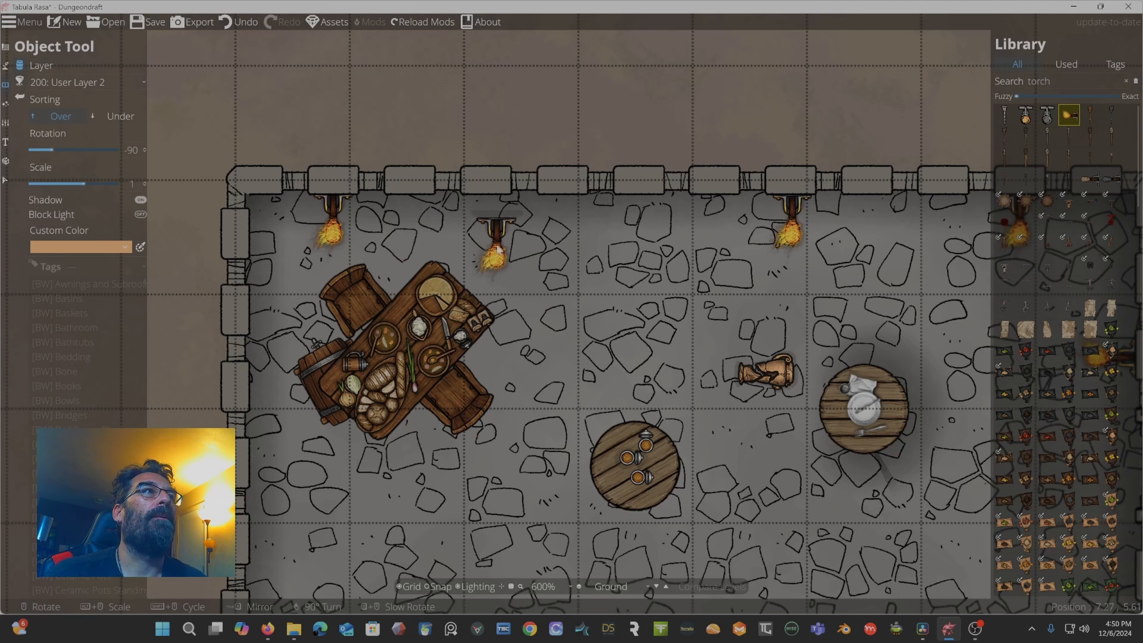
Clear the torch search in the object library and pick a palm tree plant asset.
scroll(569, 111, "up", 6)
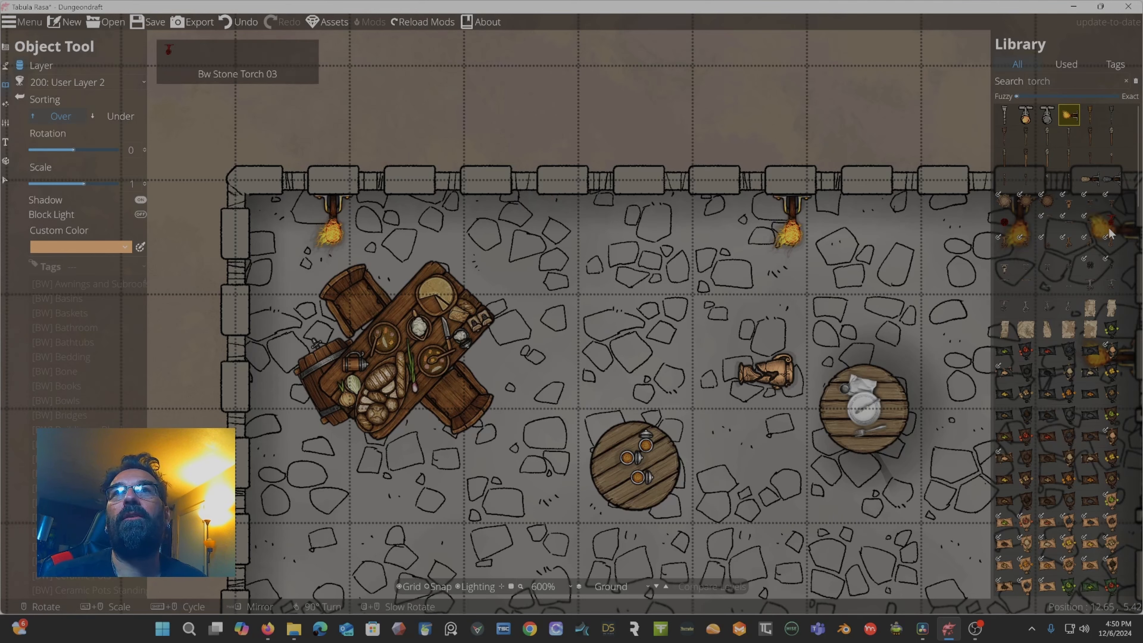
scroll(1057, 315, "down", 10)
scroll(1070, 322, "down", 6)
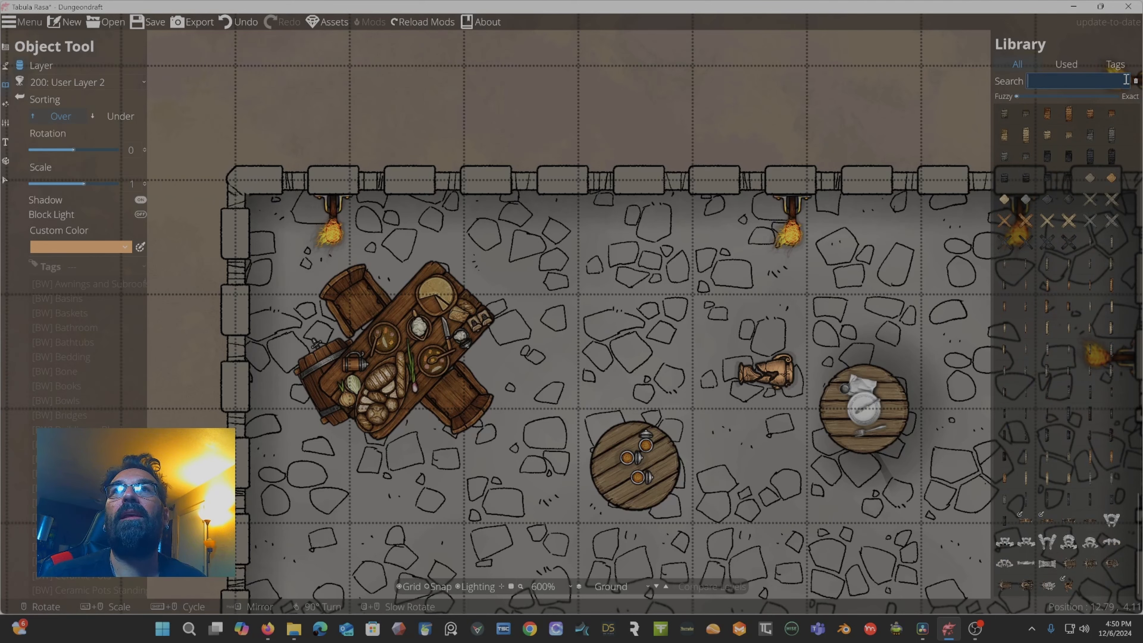
left_click(1016, 64)
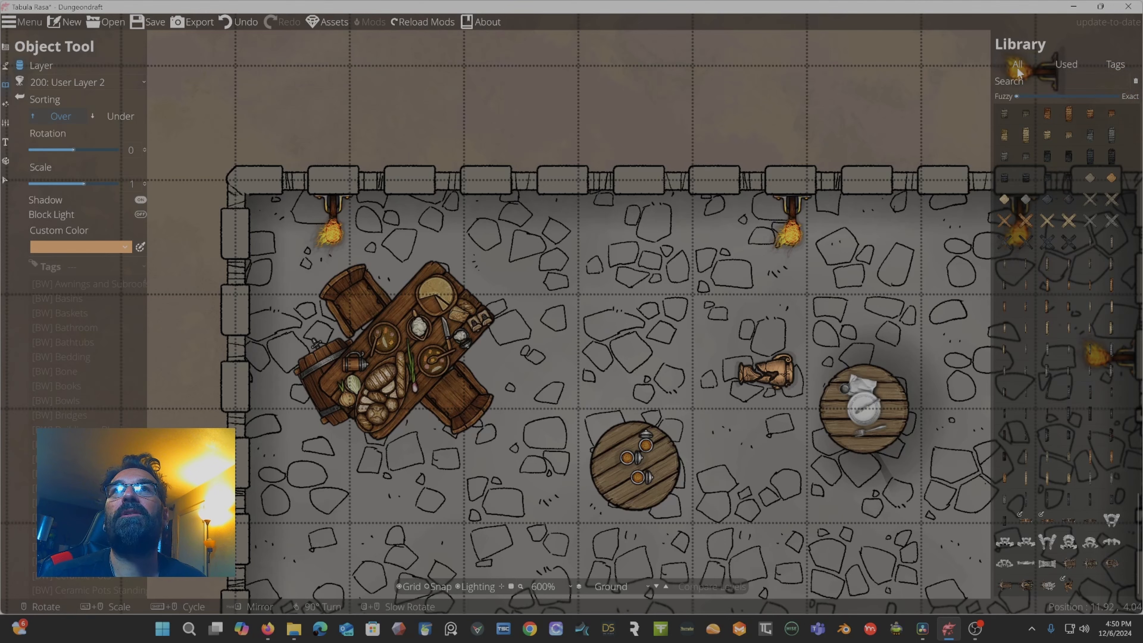
scroll(1073, 344, "down", 15)
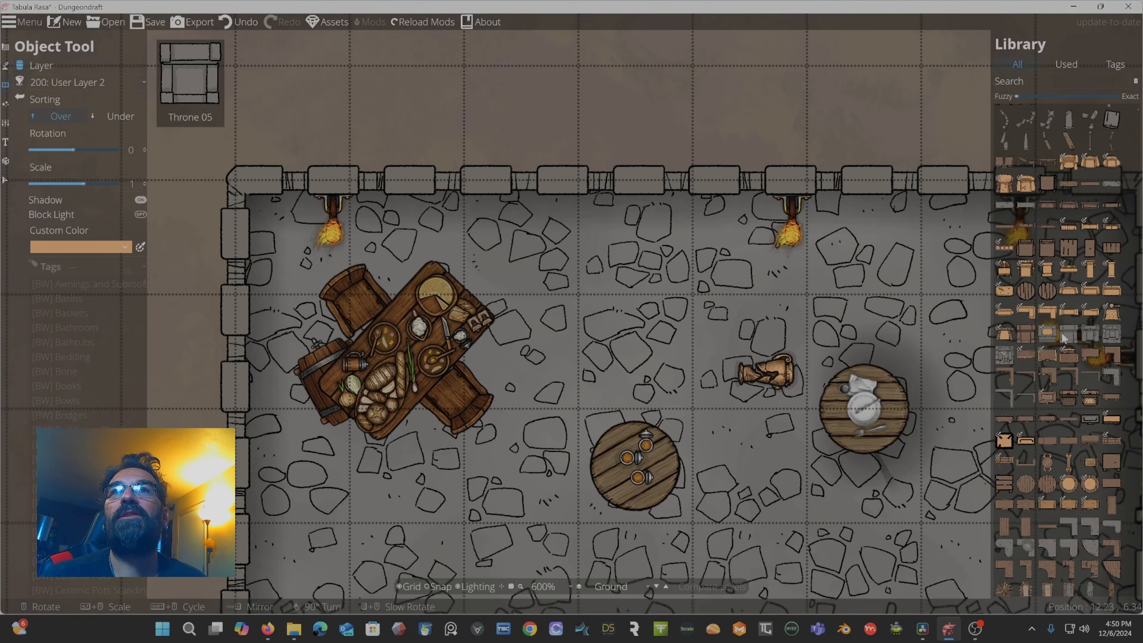
scroll(1063, 338, "down", 10)
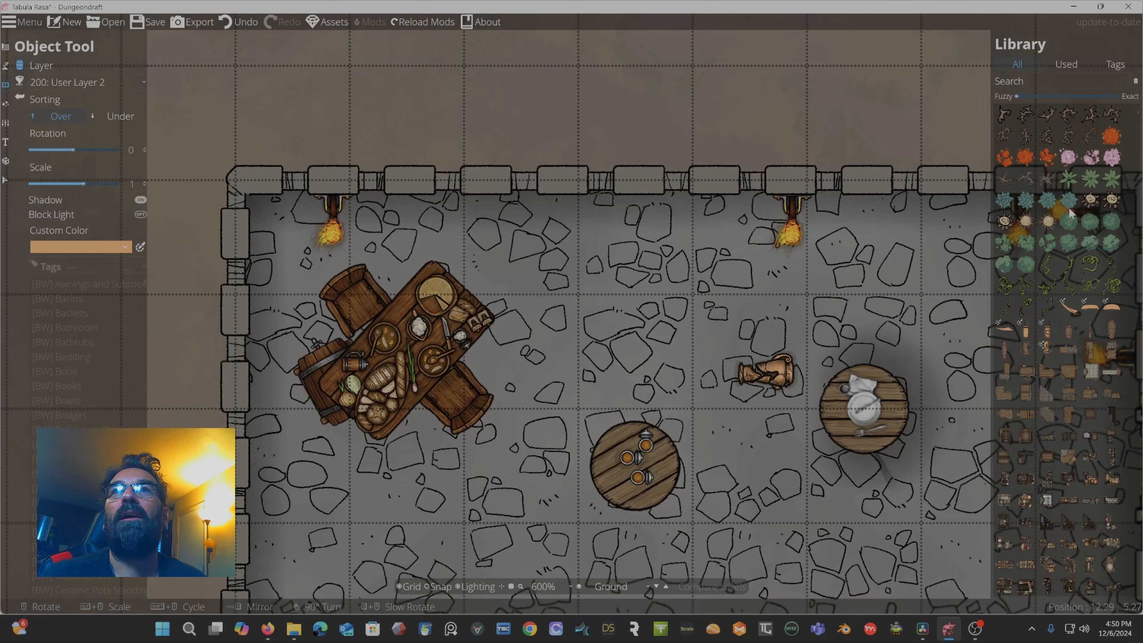
left_click(1068, 178)
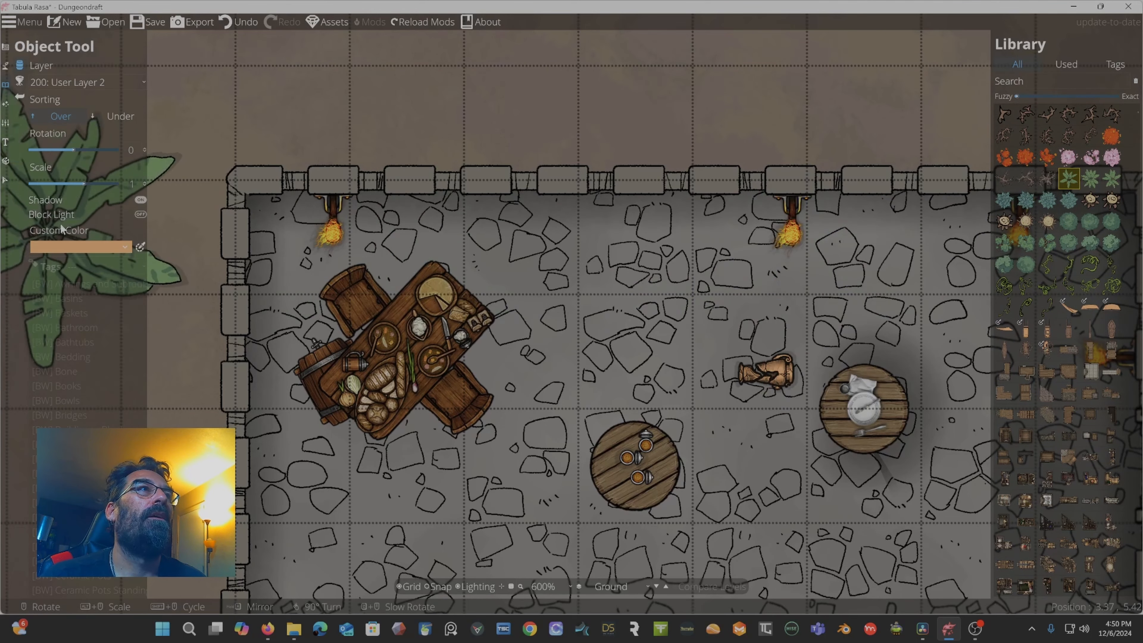
Switch to the Scatter Tool with scale range 0.1 to 0.57 and scatter palm plants above the room's top wall.
left_click_drag(82, 181, 42, 183)
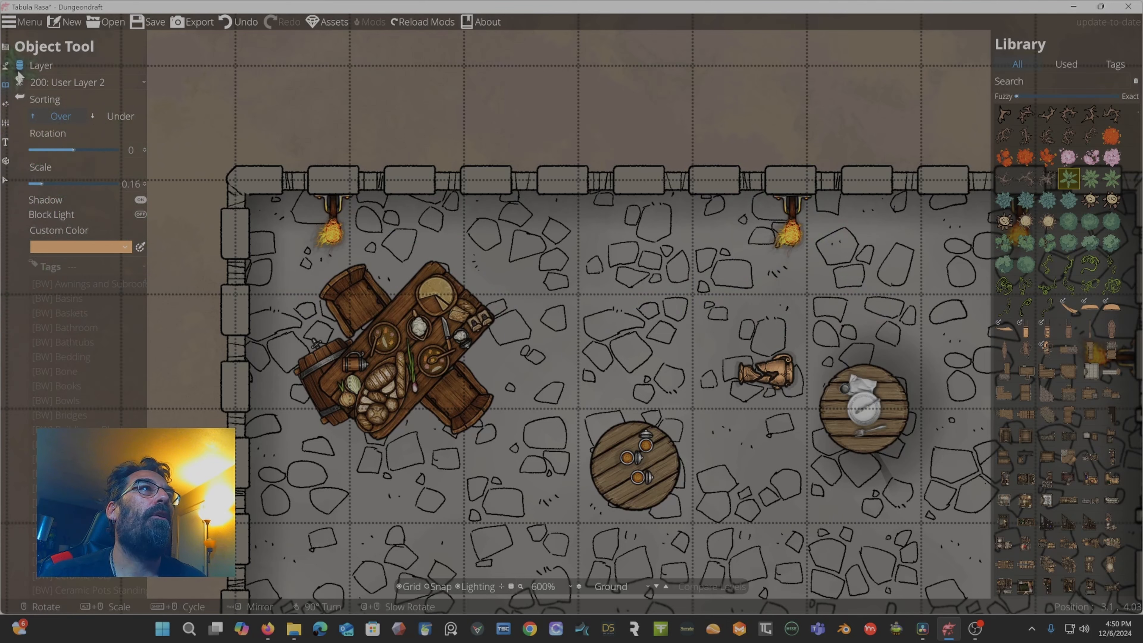
left_click(20, 83)
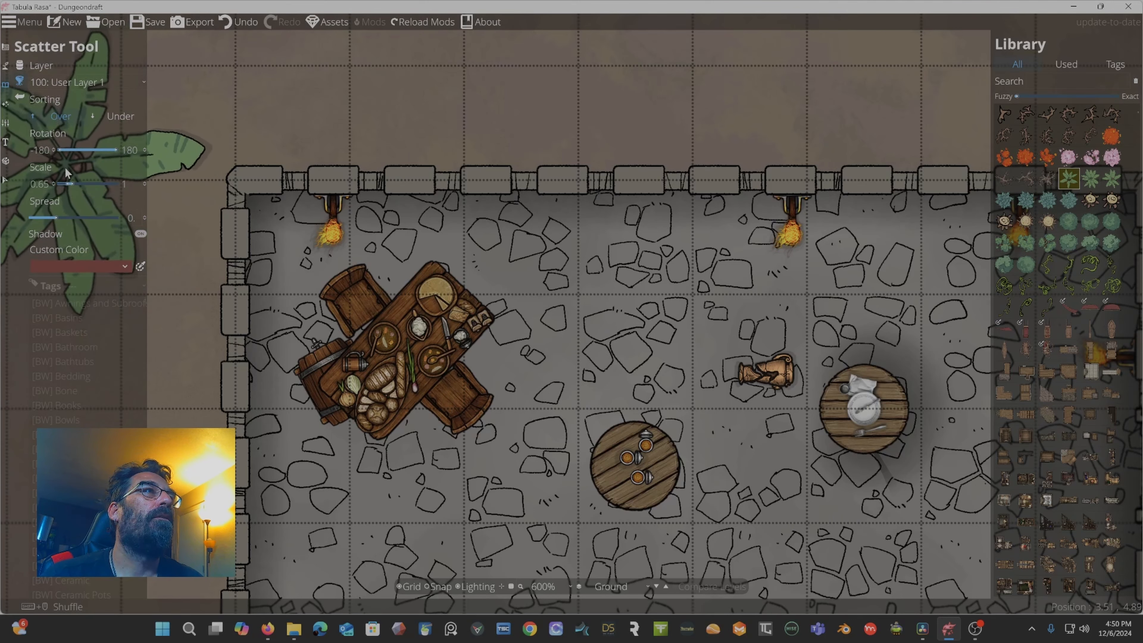
left_click_drag(68, 184, 61, 186)
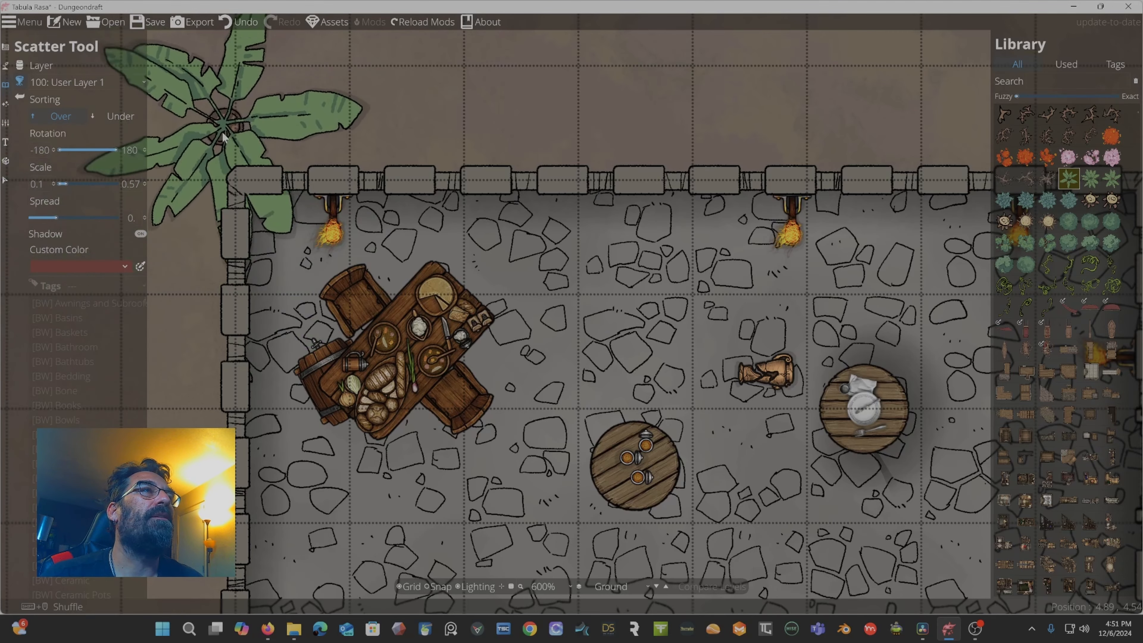
scroll(225, 117, "down", 6)
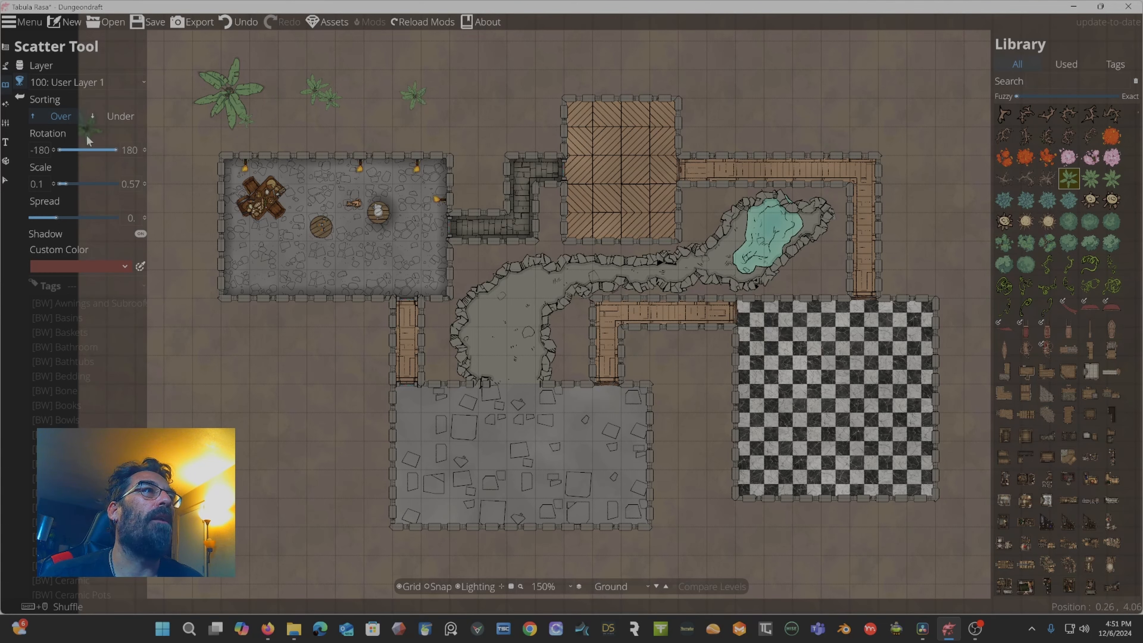
left_click_drag(58, 215, 76, 218)
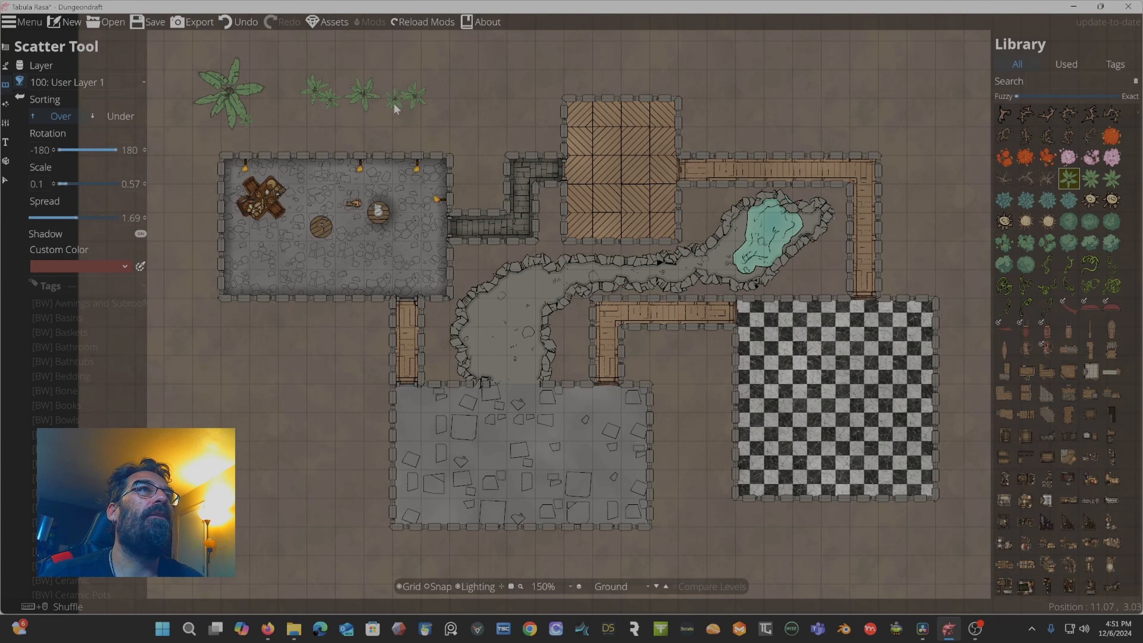
left_click_drag(71, 218, 36, 220)
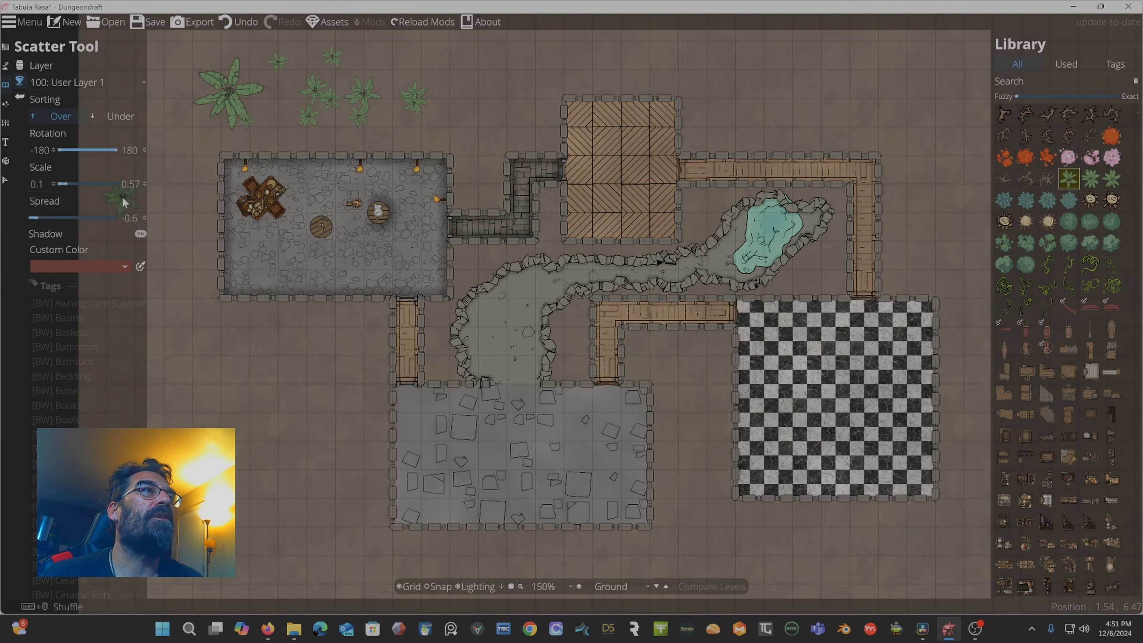
Scatter more palm plants along the outside of the room's top wall, raising the maximum scale to 0.74 and varying the spread.
scroll(317, 116, "up", 3)
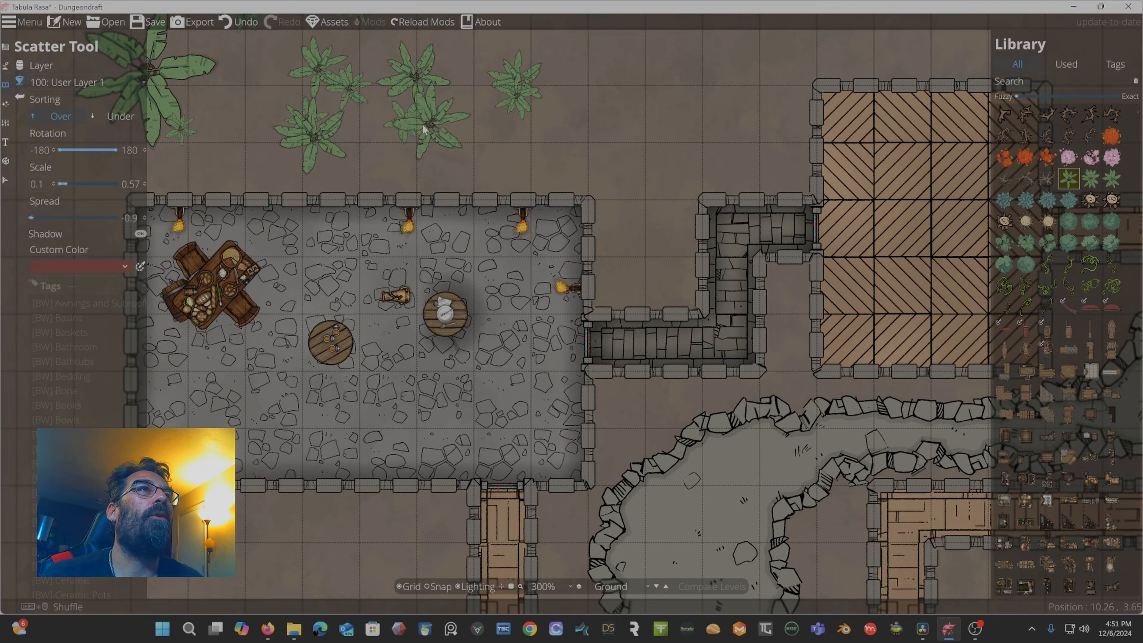
left_click(556, 148)
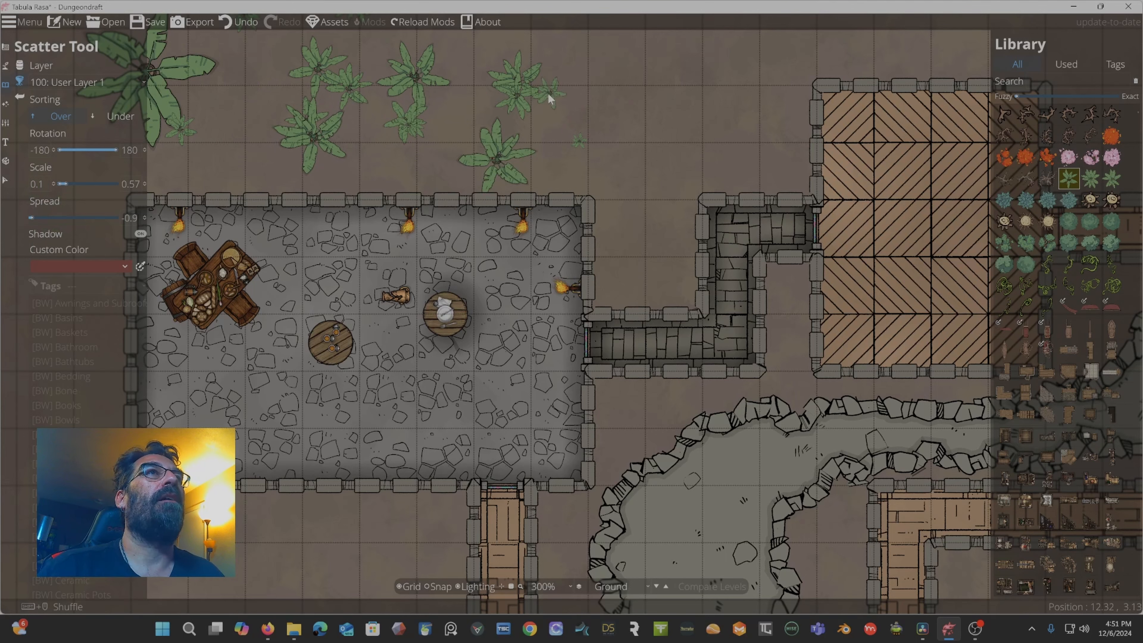
left_click_drag(549, 99, 614, 110)
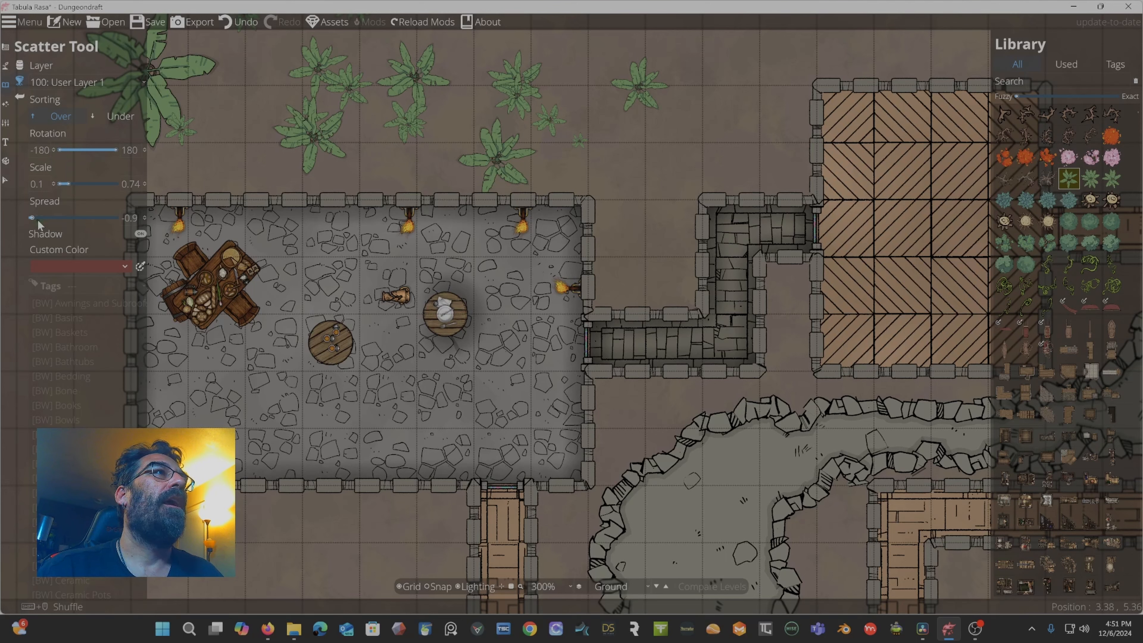
left_click_drag(34, 219, 80, 218)
left_click_drag(210, 146, 282, 73)
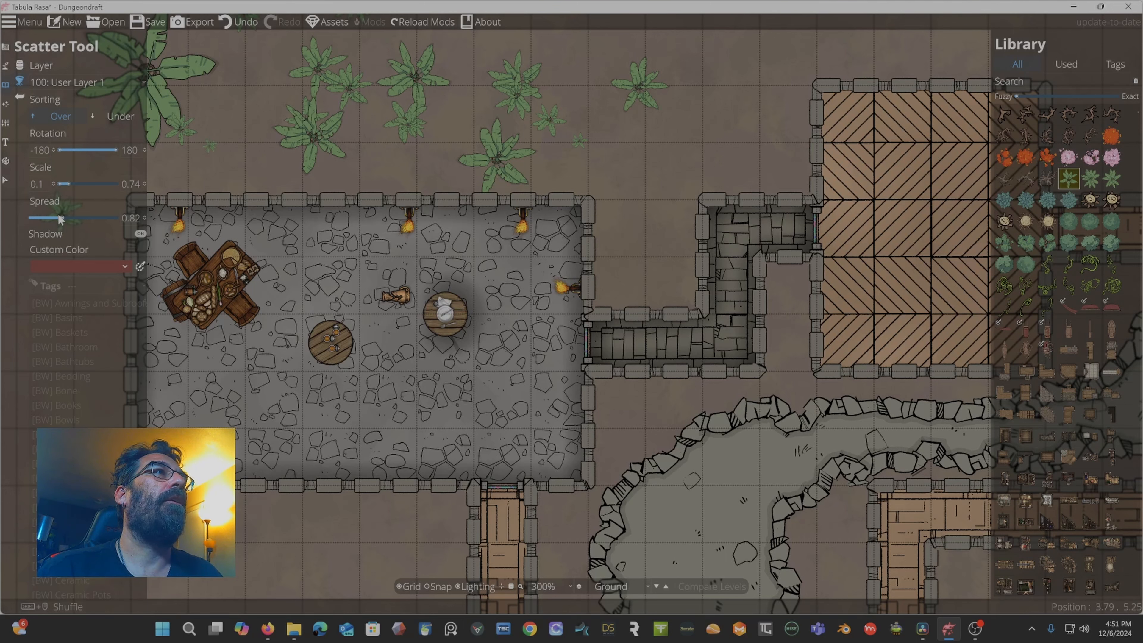
left_click_drag(33, 218, 32, 221)
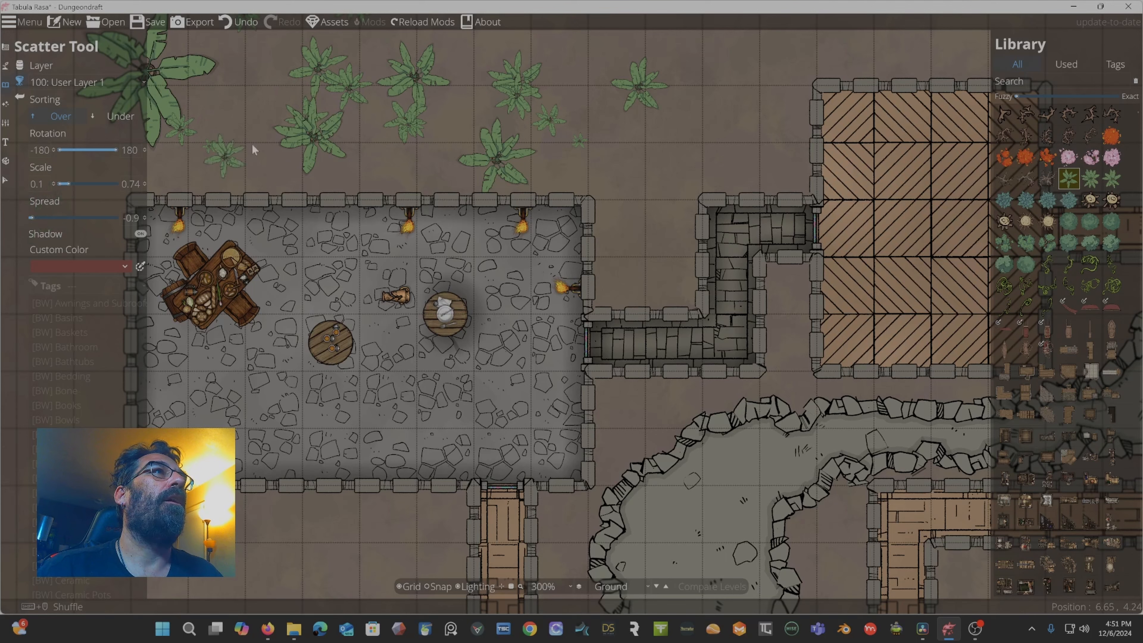
mouse_move(256, 110)
left_mouse_down()
mouse_move(239, 113)
mouse_move(268, 118)
mouse_move(267, 17)
mouse_move(356, 81)
mouse_move(375, 114)
mouse_move(640, 124)
mouse_move(361, 140)
mouse_move(500, 154)
left_mouse_up()
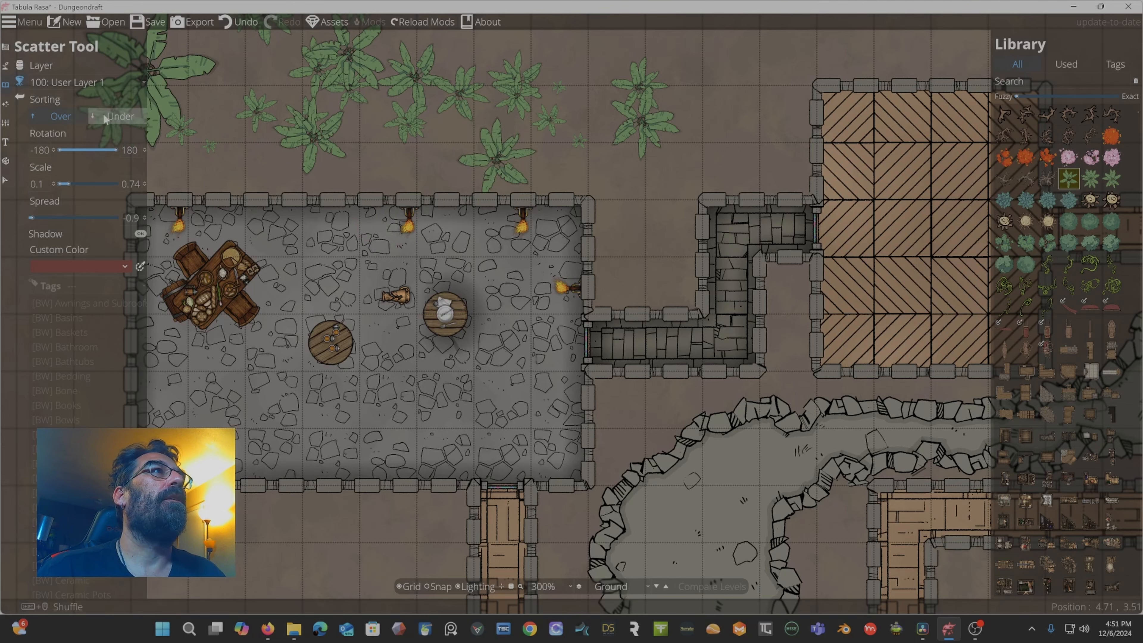
Set the environment's ambient light color to white (ffffff).
left_click(19, 98)
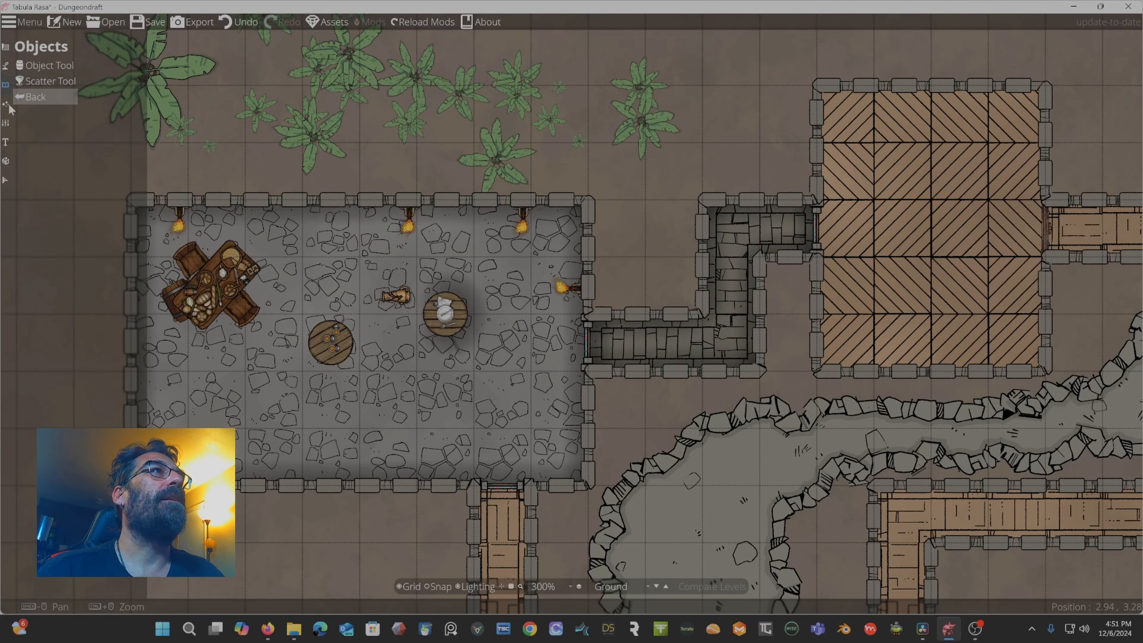
left_click(5, 105)
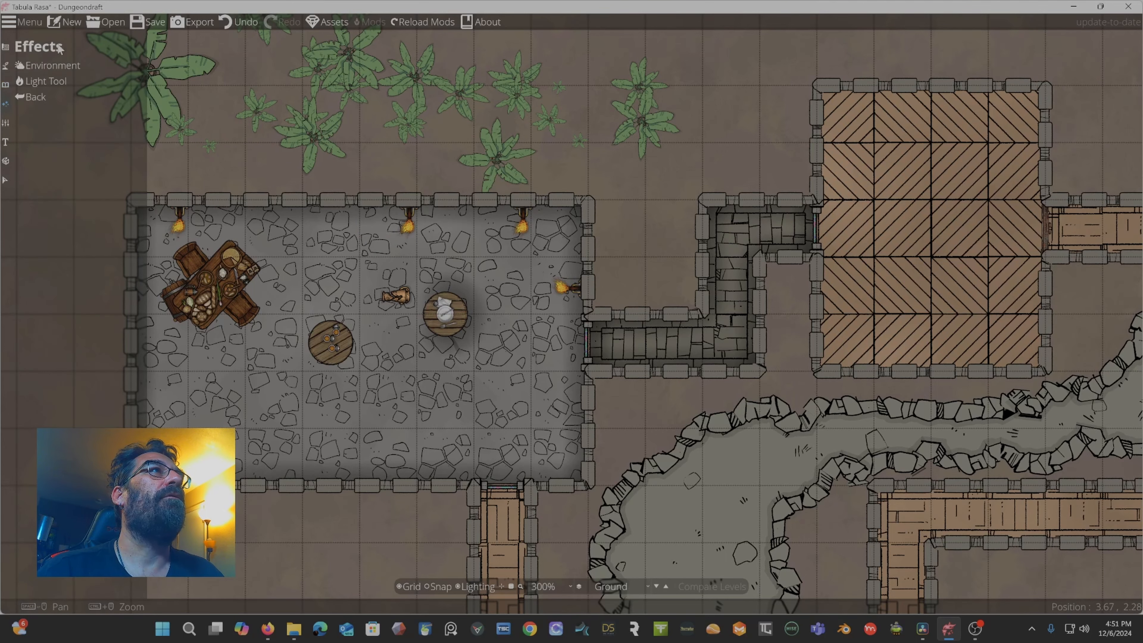
left_click(48, 65)
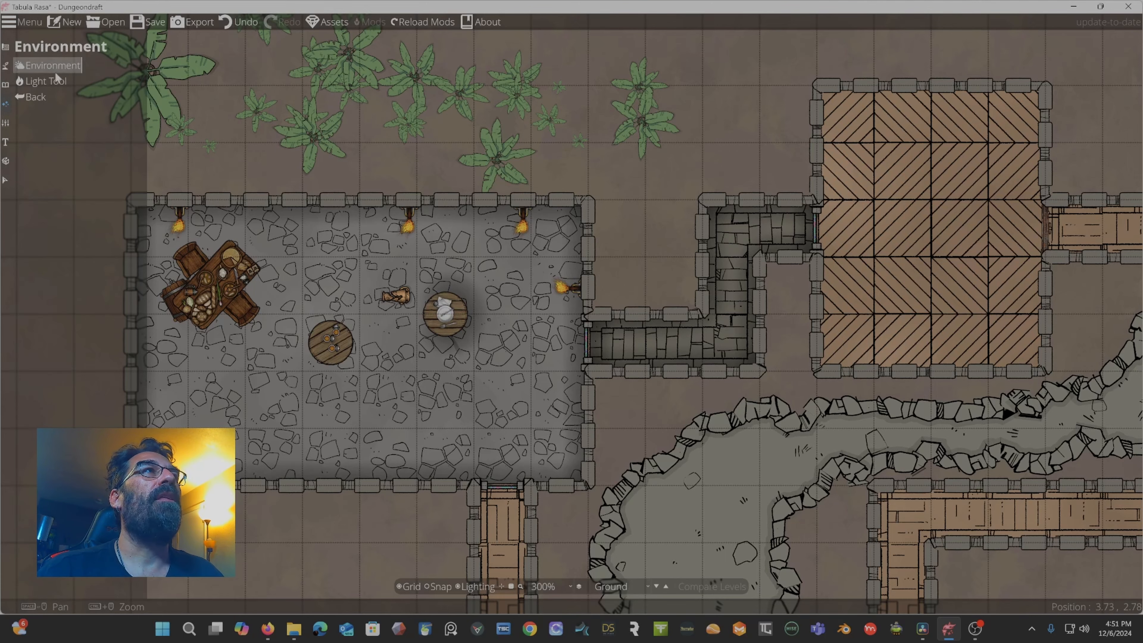
left_click(49, 67)
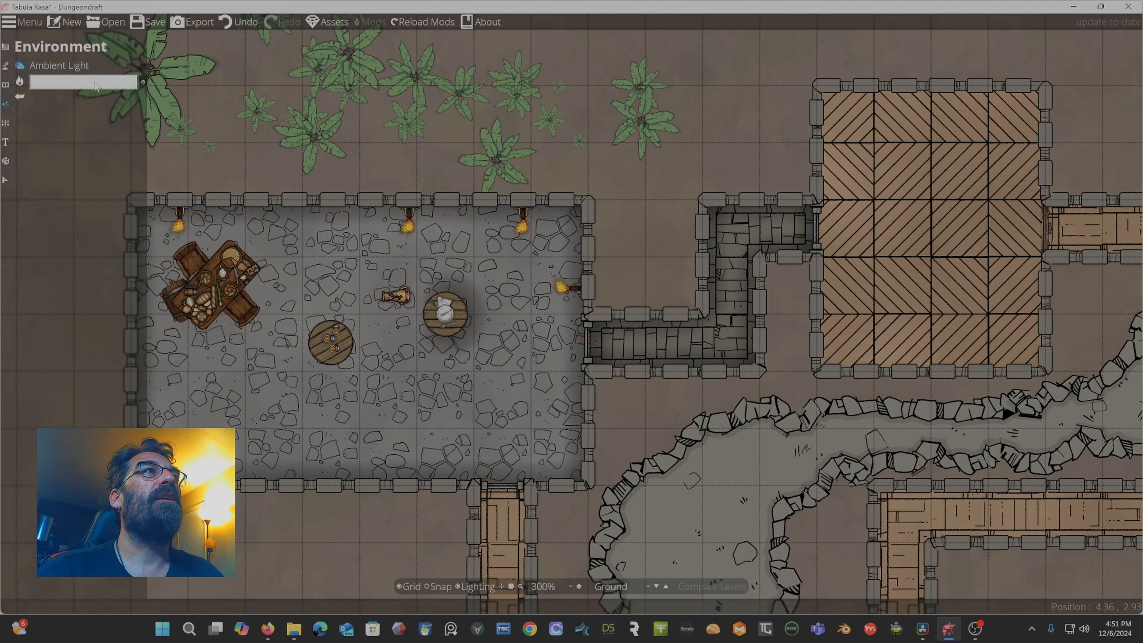
left_click(96, 85)
left_click(63, 42)
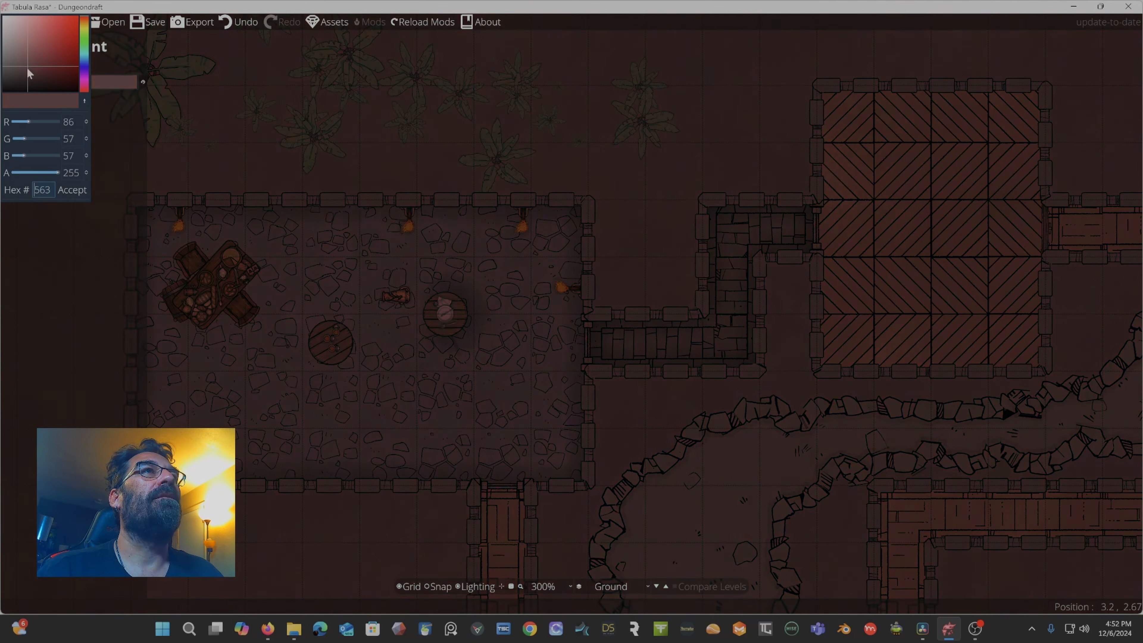
left_click_drag(27, 69, 3, 12)
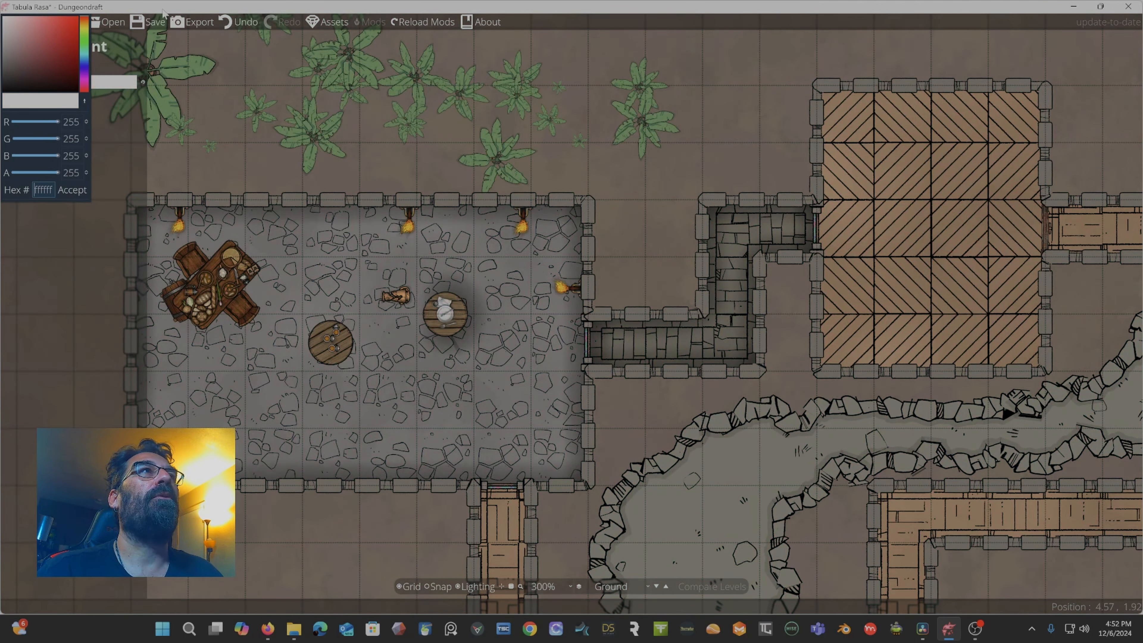
left_click(49, 279)
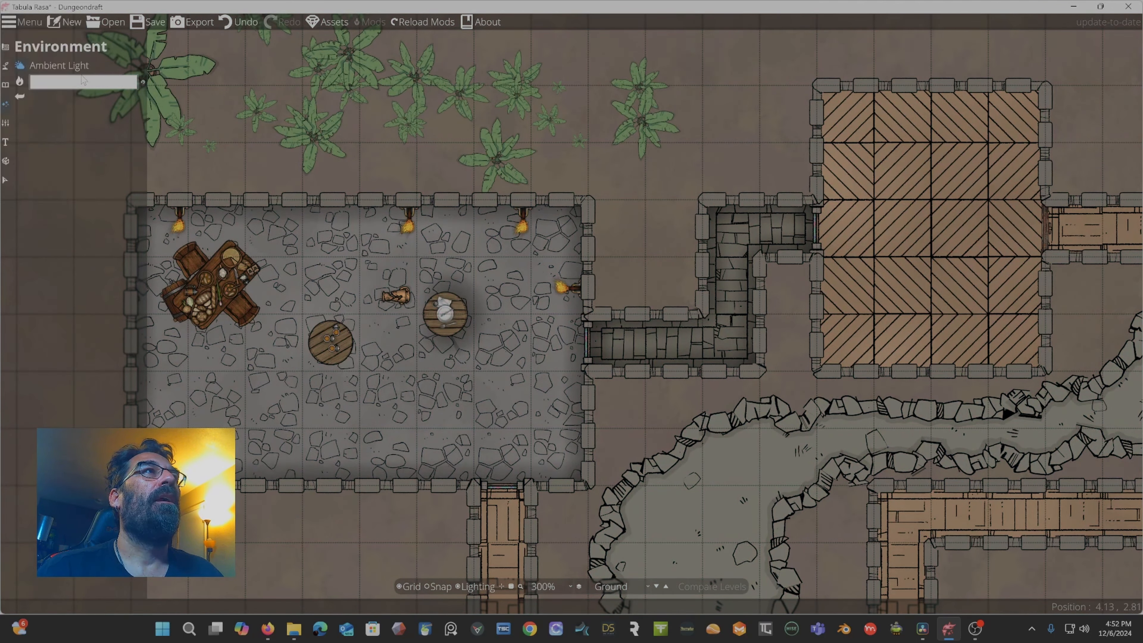
Open the Light Tool to start placing lights.
left_click(23, 82)
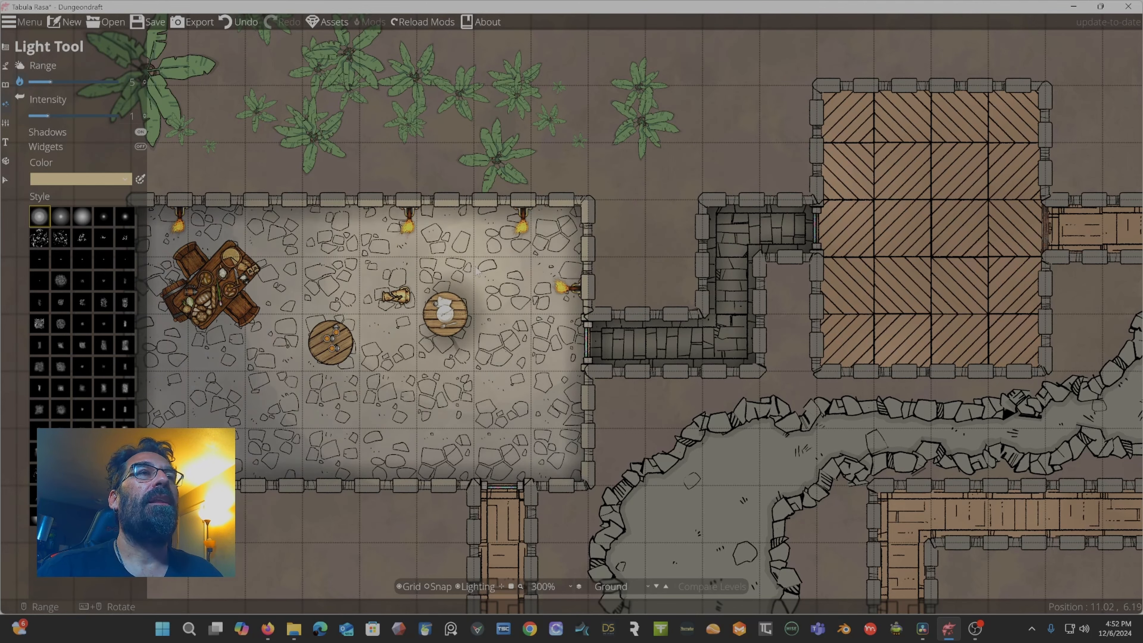
scroll(533, 268, "down", 2)
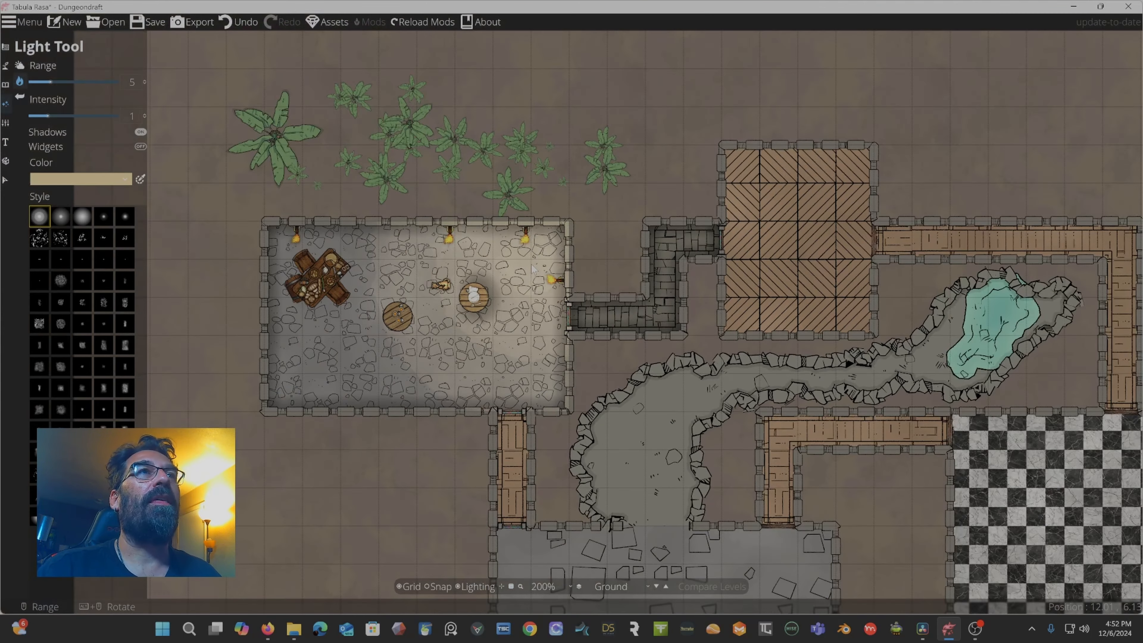
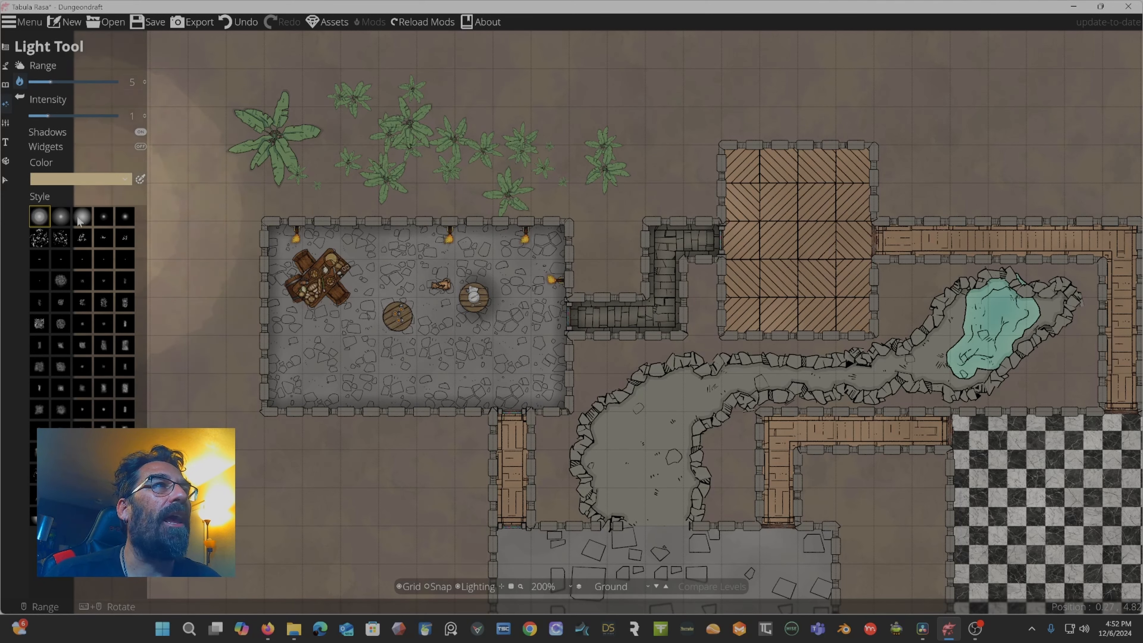
Pick the first soft round light style and set the light's intensity to 0.9 and range to 2.2.
left_click(61, 238)
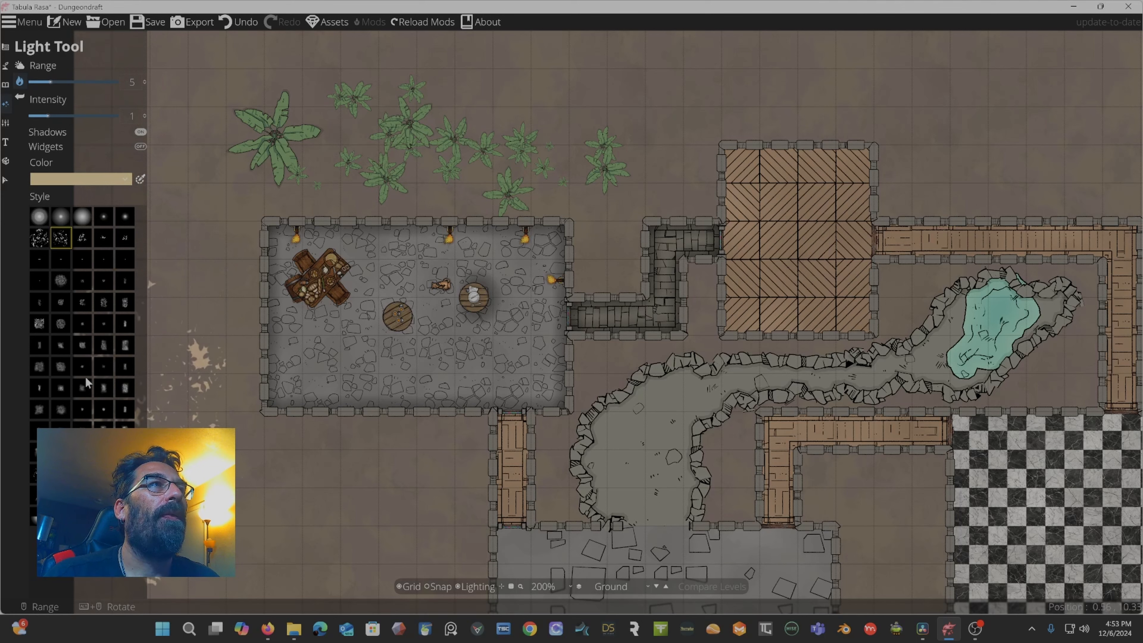
left_click(61, 216)
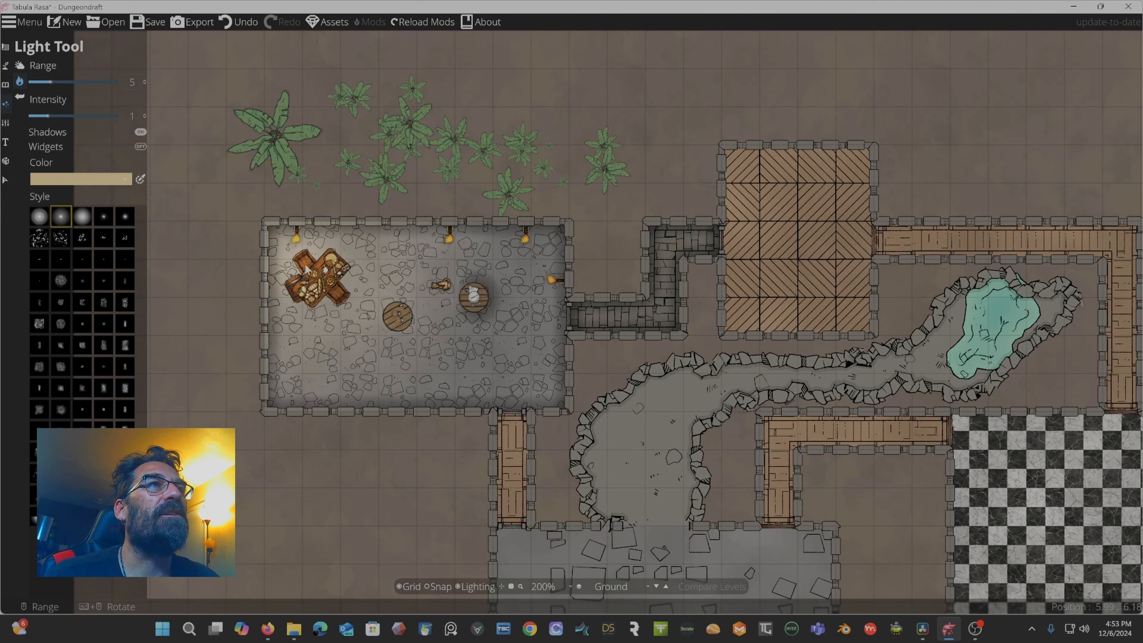
left_click(39, 216)
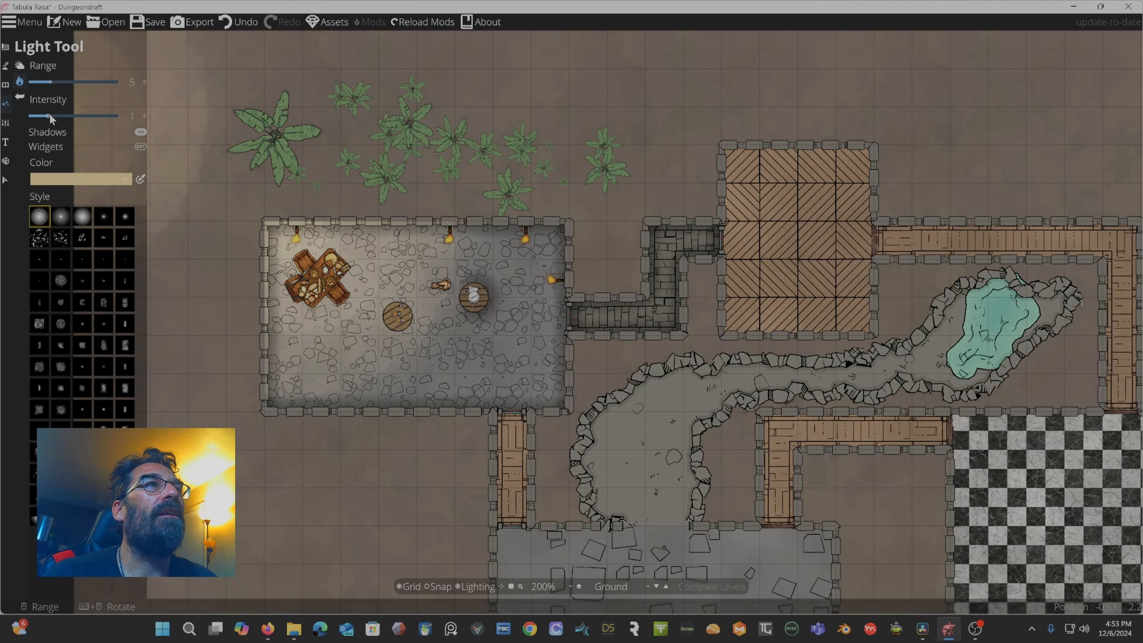
left_click_drag(48, 116, 34, 119)
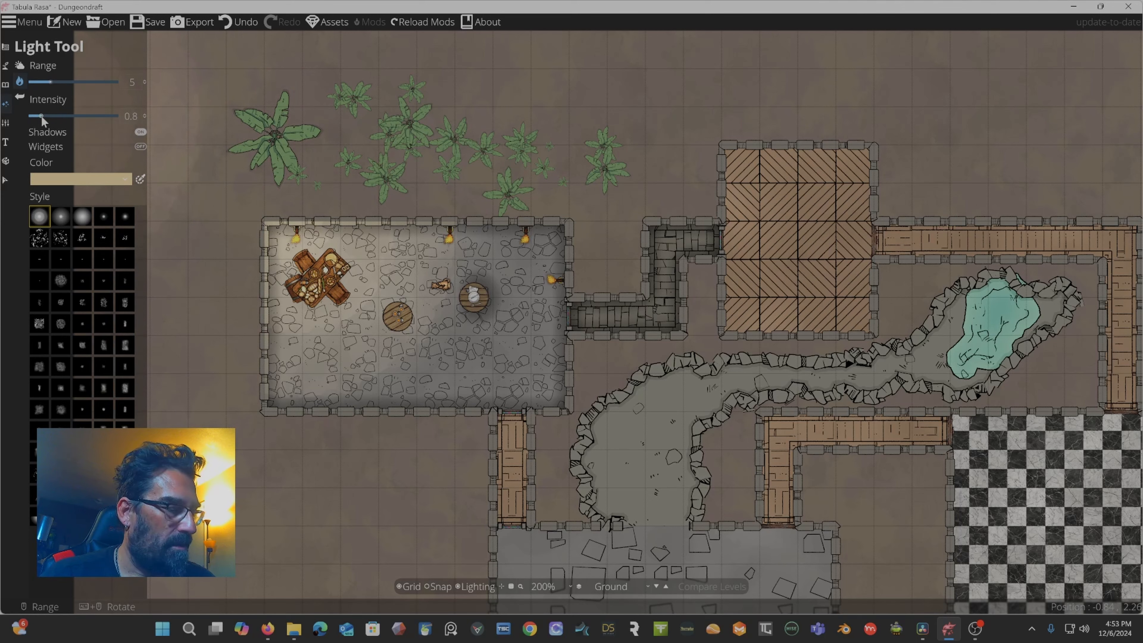
key("ctrl+z")
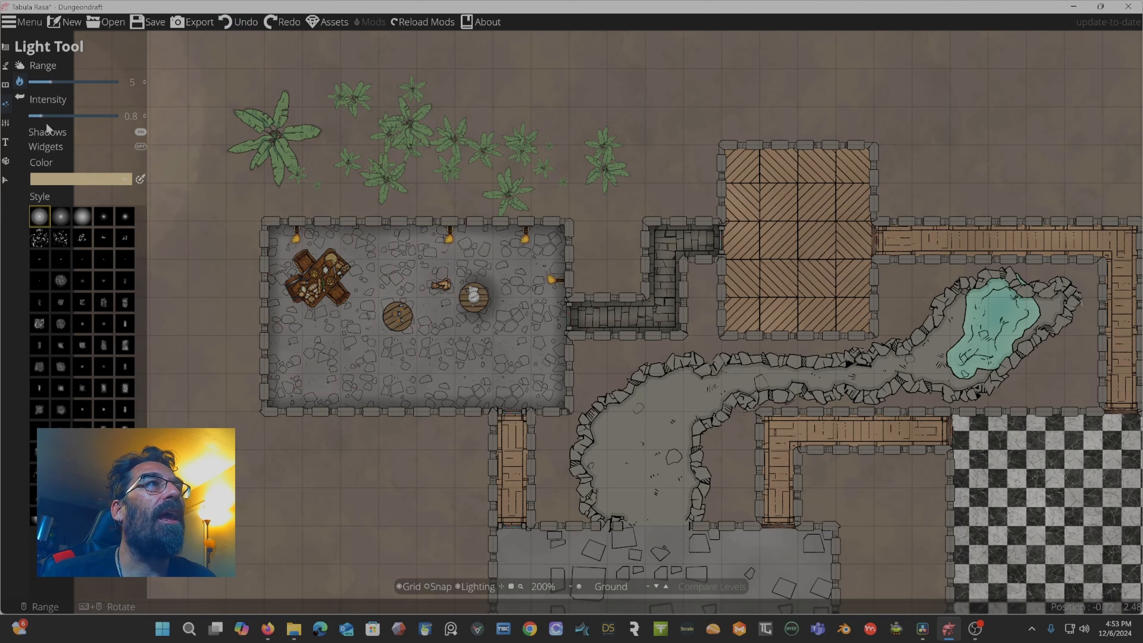
left_click_drag(42, 116, 40, 85)
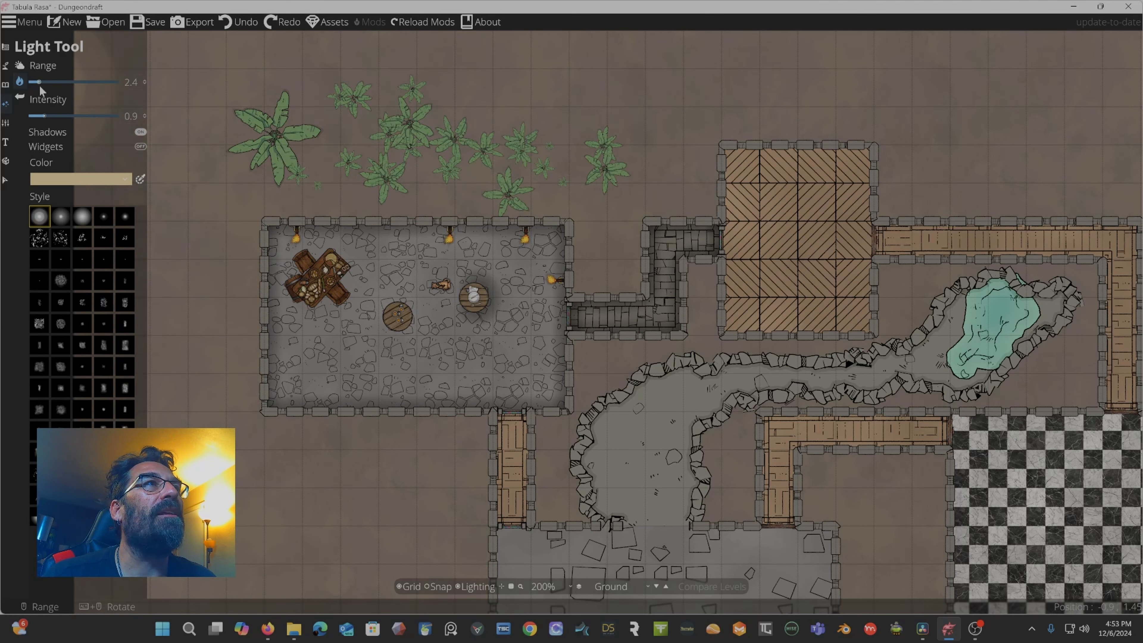
Set the light color to the orange preset and place lights on the three wall torches along the room's top and right walls.
left_click(92, 181)
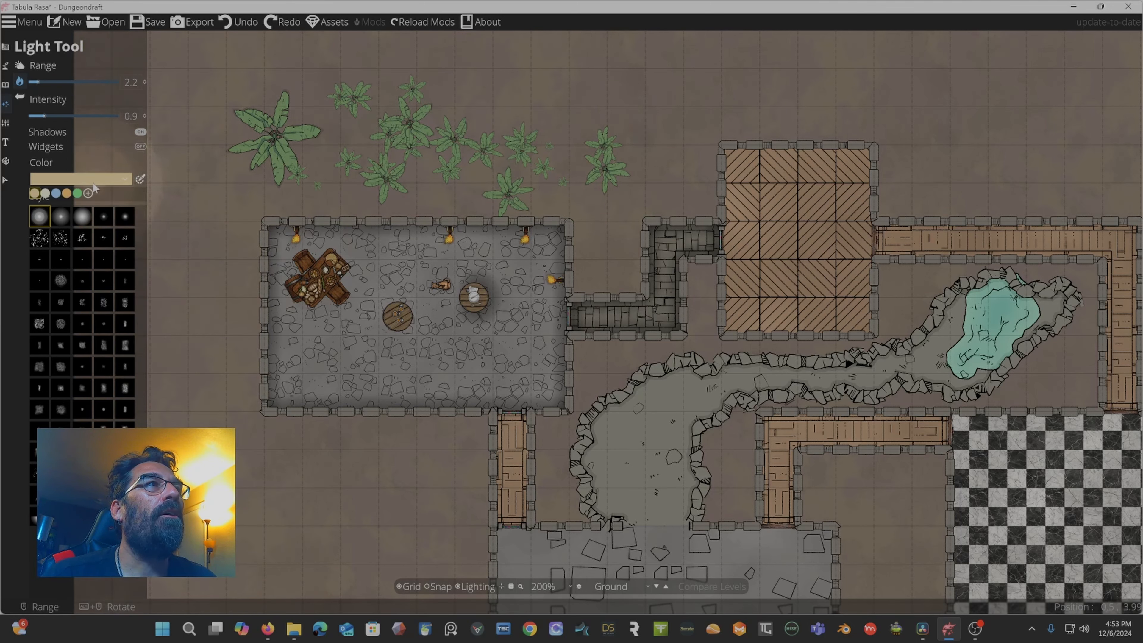
left_click(66, 192)
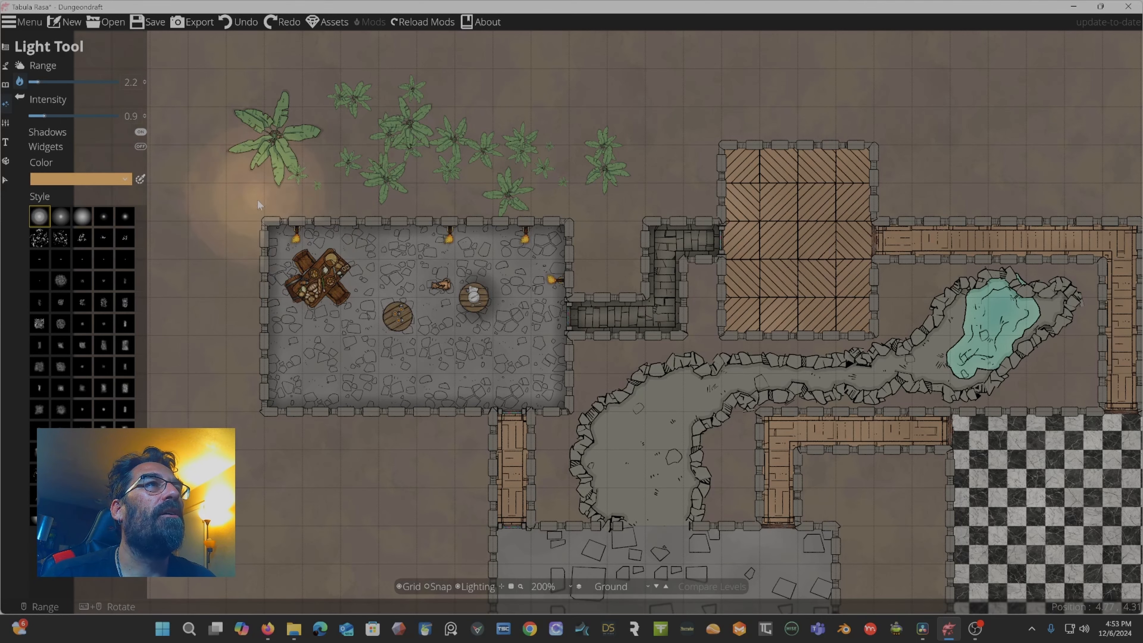
scroll(256, 201, "up", 5)
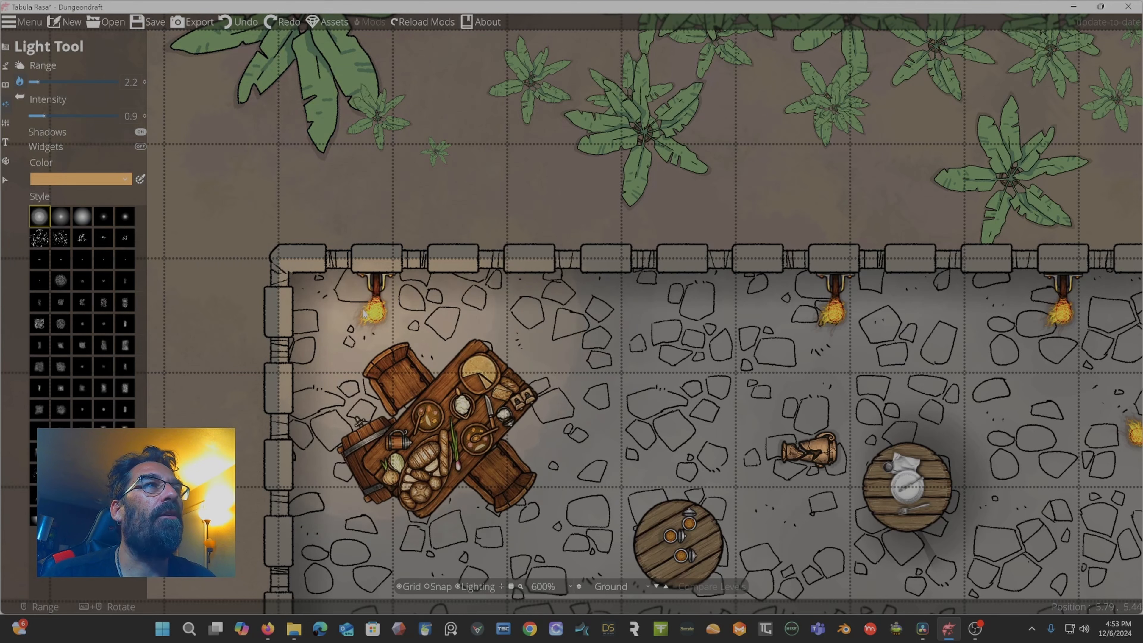
scroll(215, 227, "down", 5)
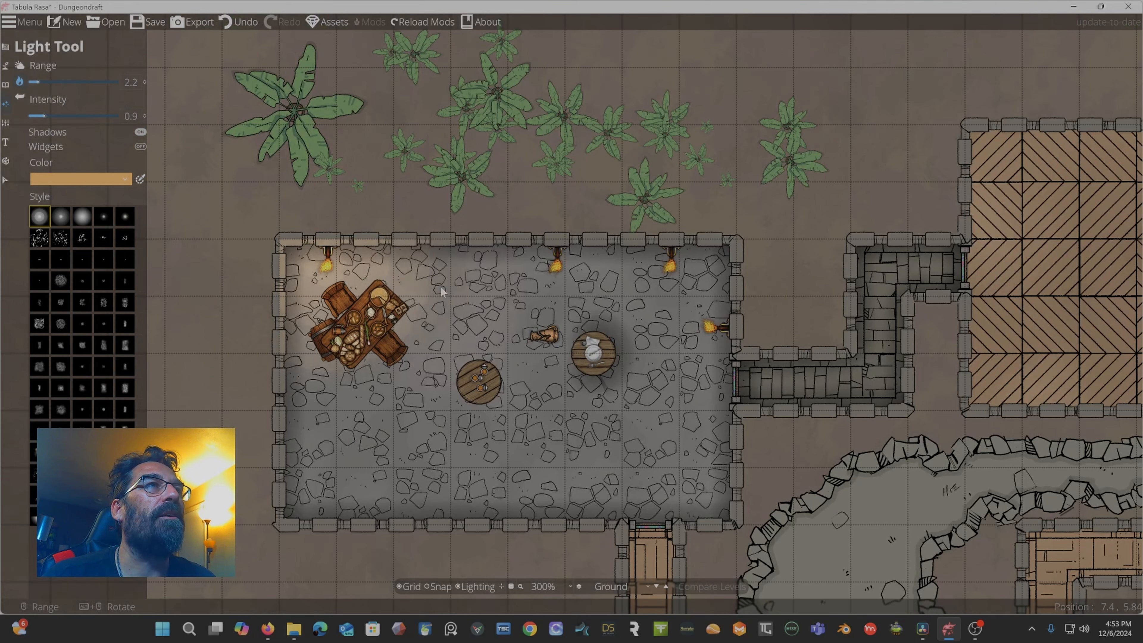
left_click(558, 269)
left_click(672, 272)
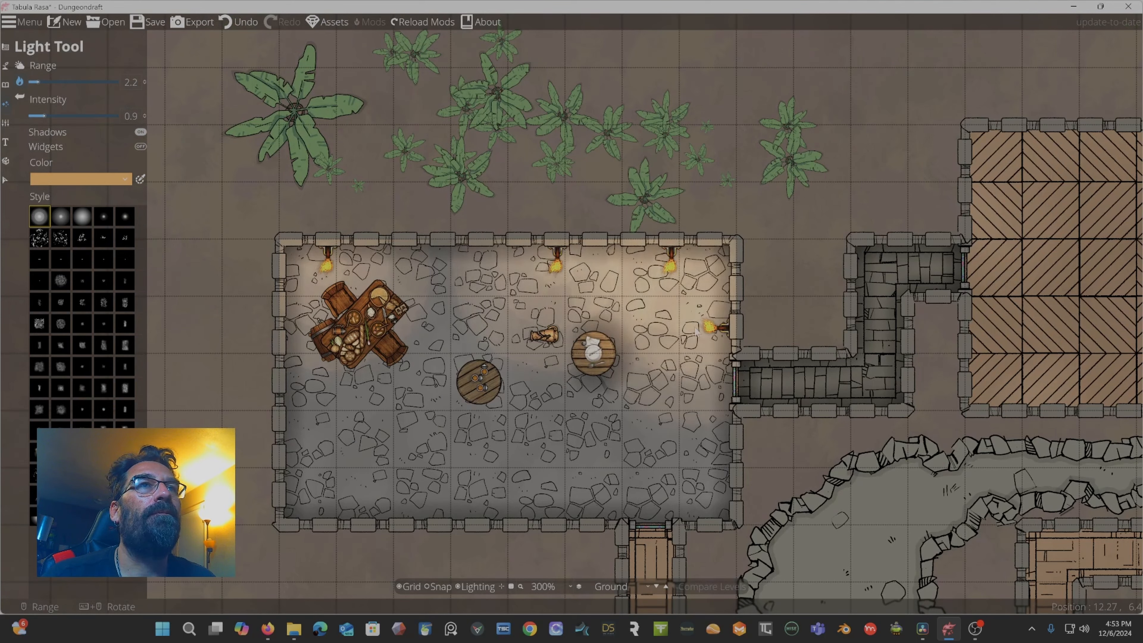
left_click(705, 331)
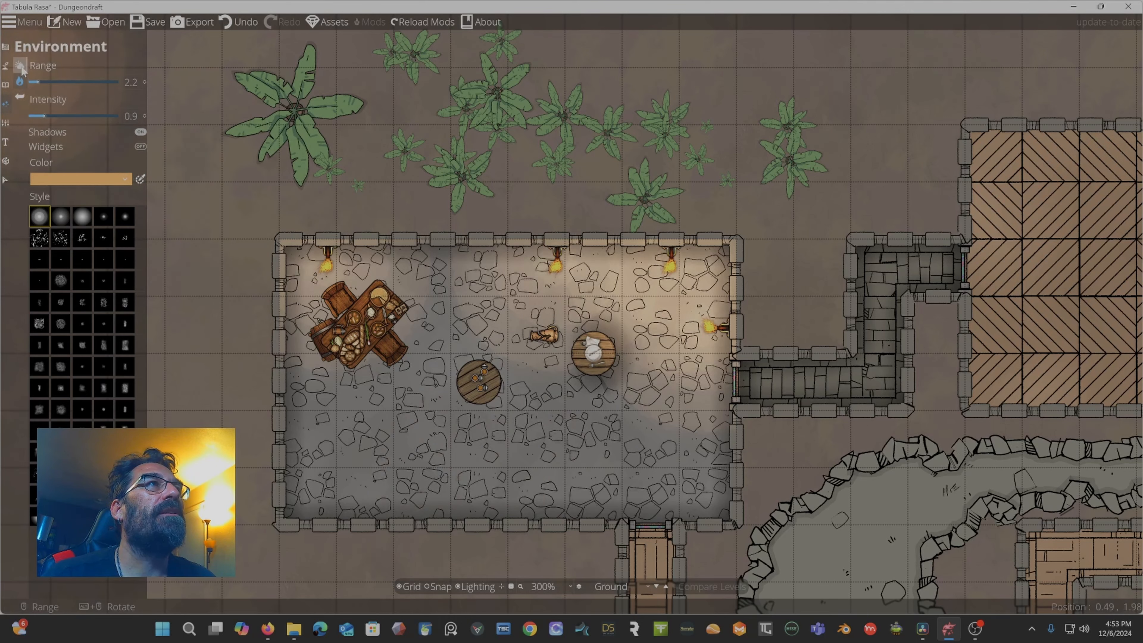
Set the environment's ambient light color to dark gray 3e3e3e.
left_click(20, 66)
left_click(79, 86)
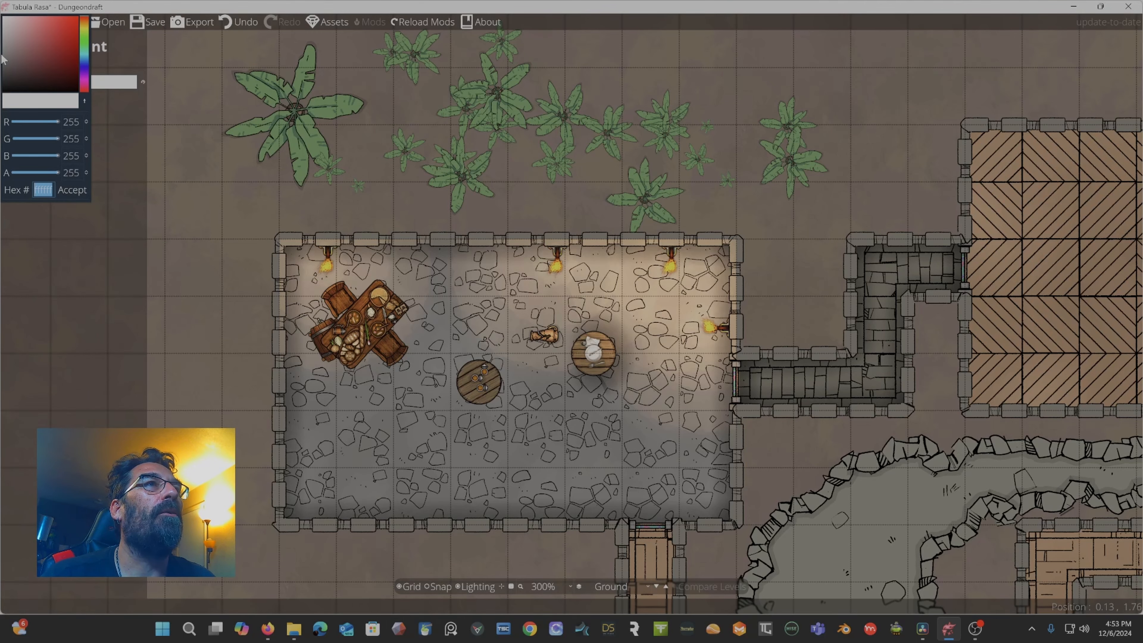
left_click_drag(6, 56, 3, 105)
left_click_drag(4, 86, 4, 74)
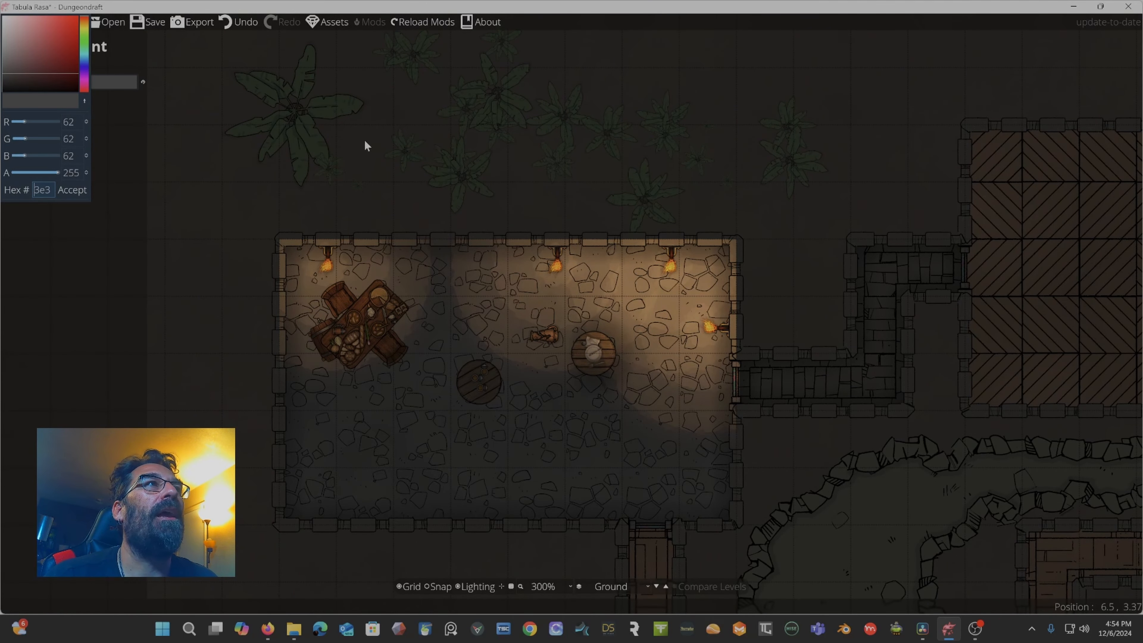
left_click(88, 189)
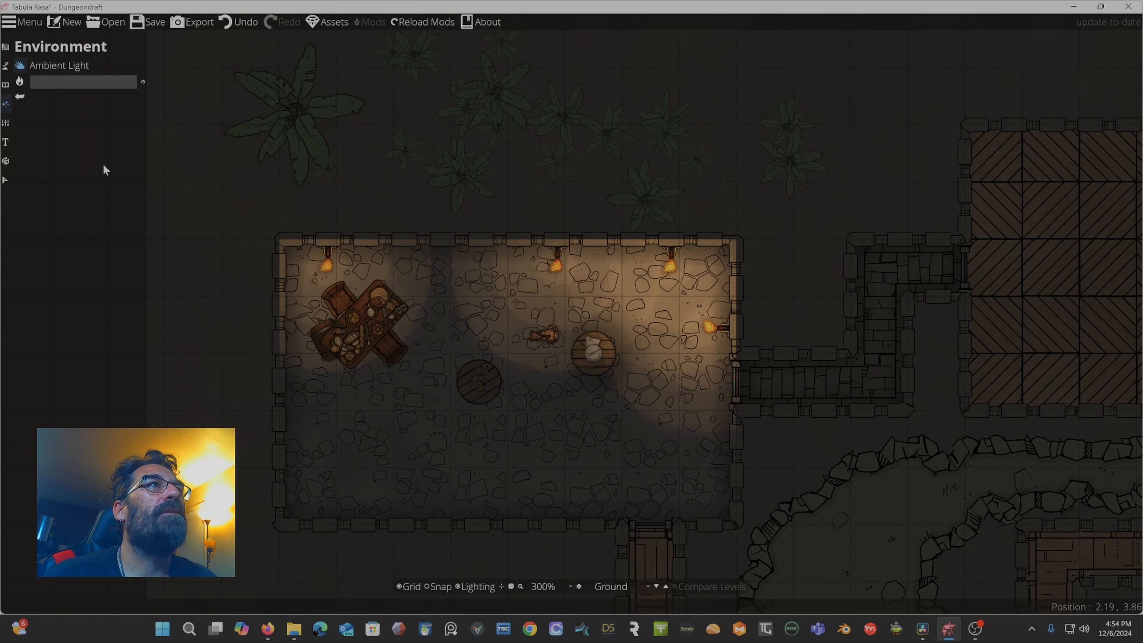
Return to the Light Tool and toggle the light range widgets on and off.
left_click(19, 81)
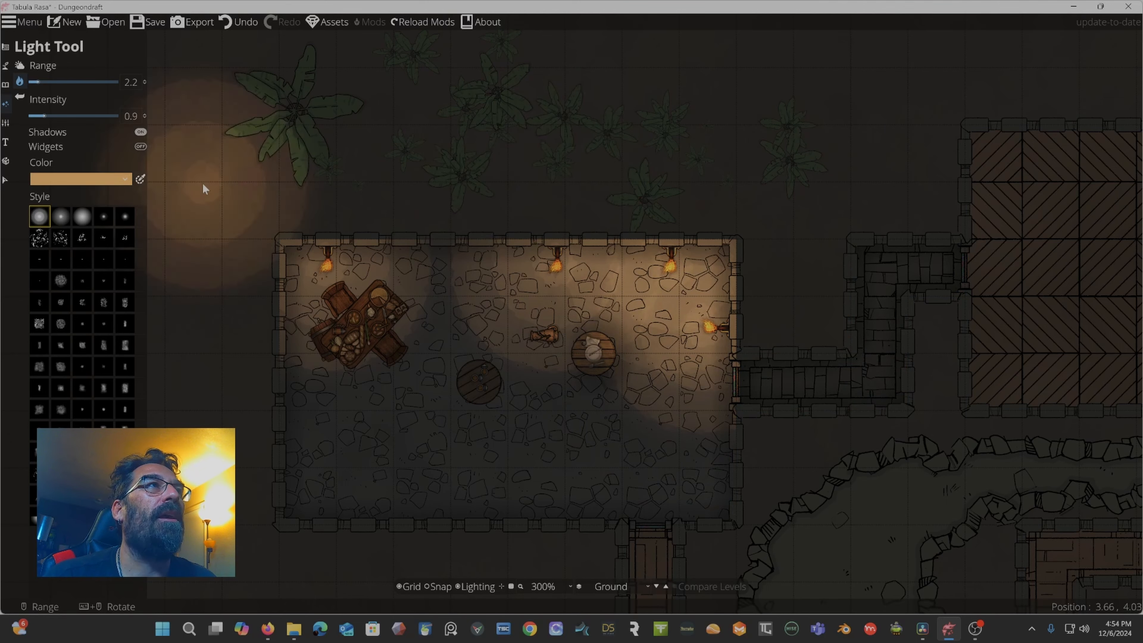
left_click(62, 148)
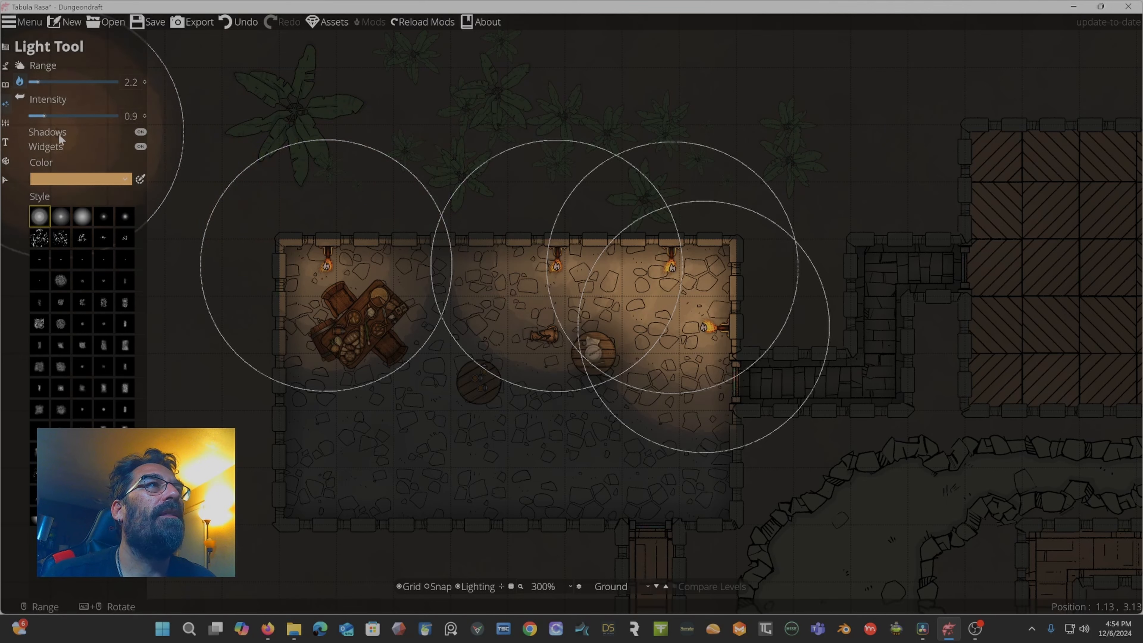
left_click(141, 147)
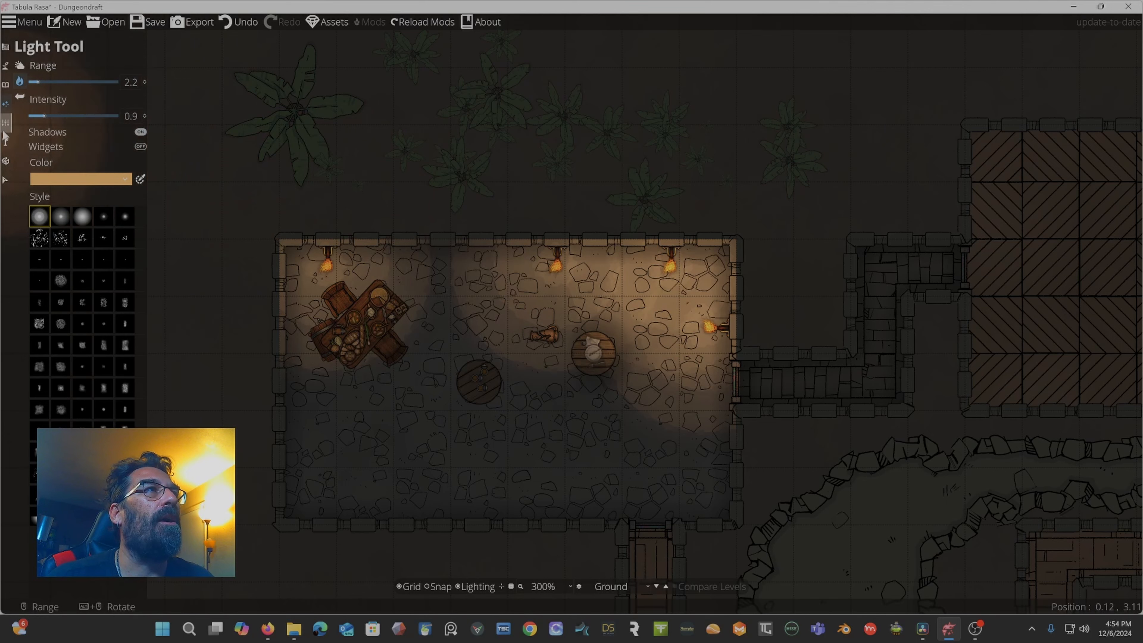
Open the Map Settings and apply the Sepia camera filter.
left_click(8, 107)
left_click(32, 98)
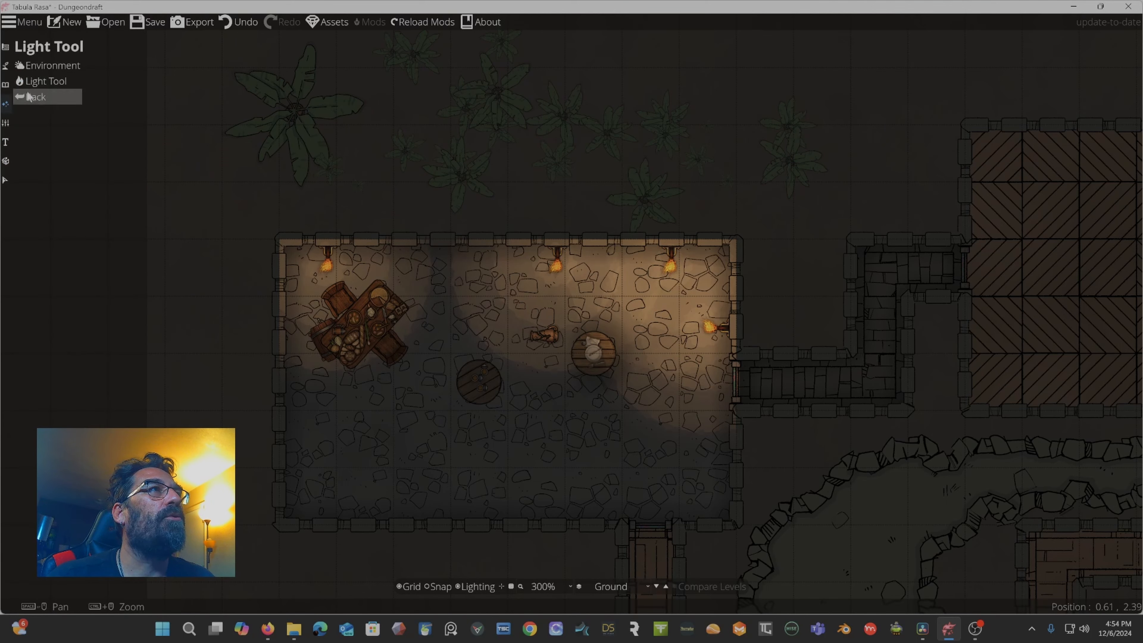
left_click(6, 128)
left_click(52, 81)
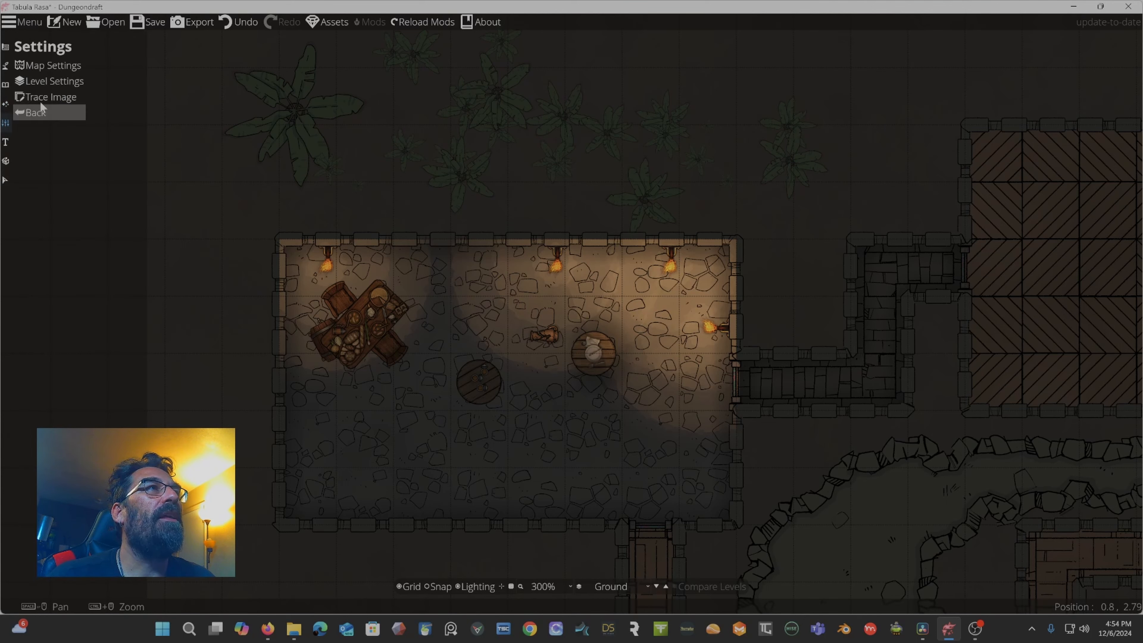
left_click(40, 65)
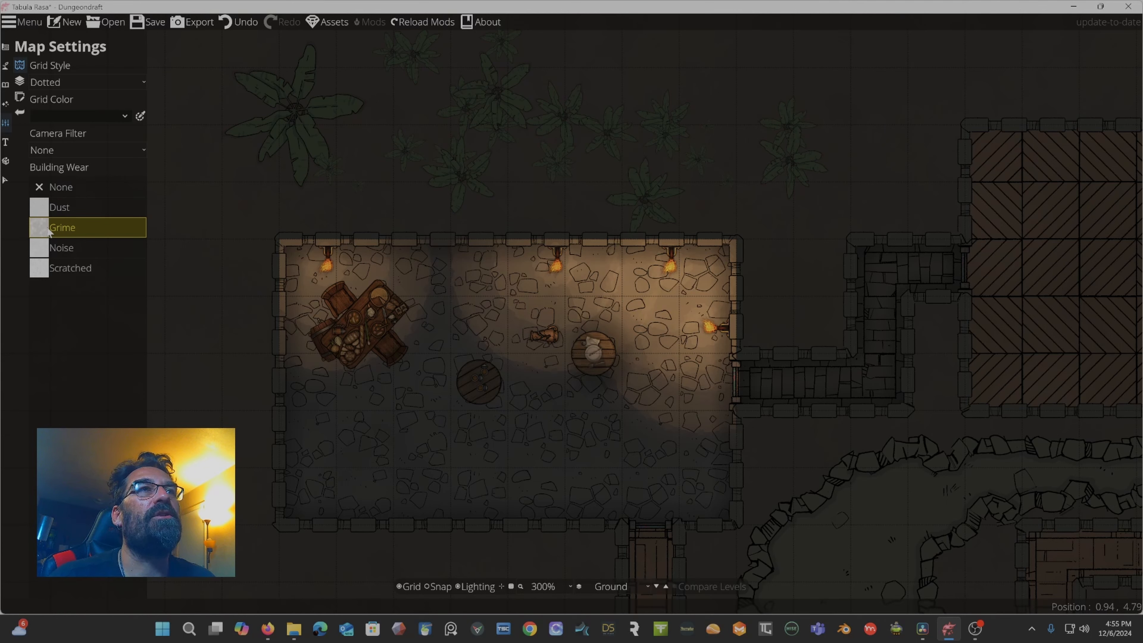
left_click(122, 119)
left_click(121, 116)
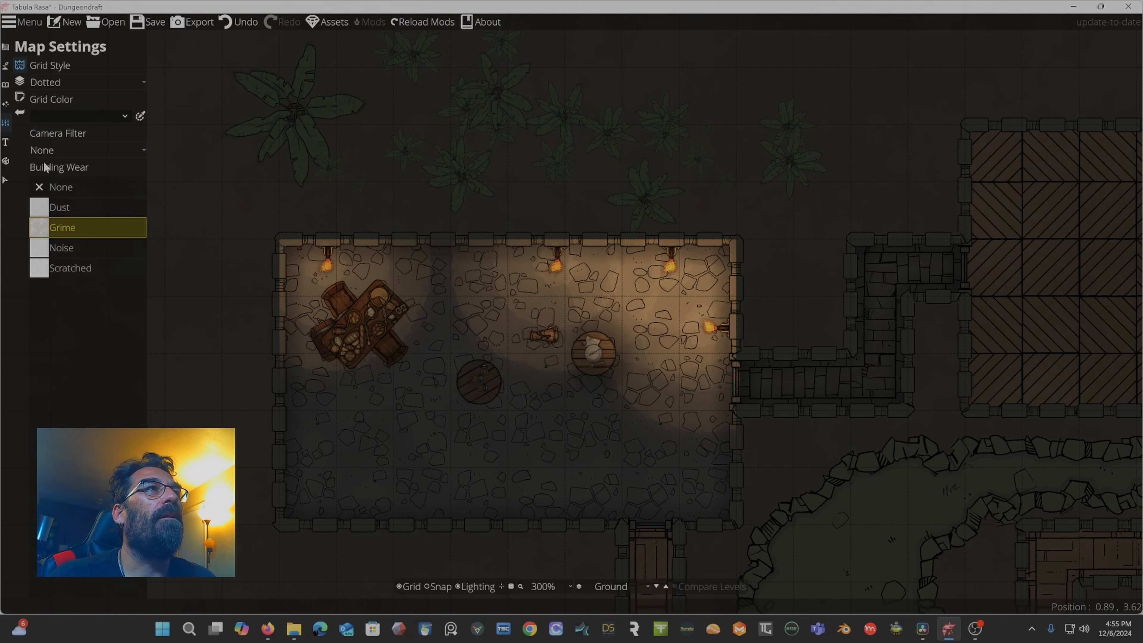
left_click(58, 154)
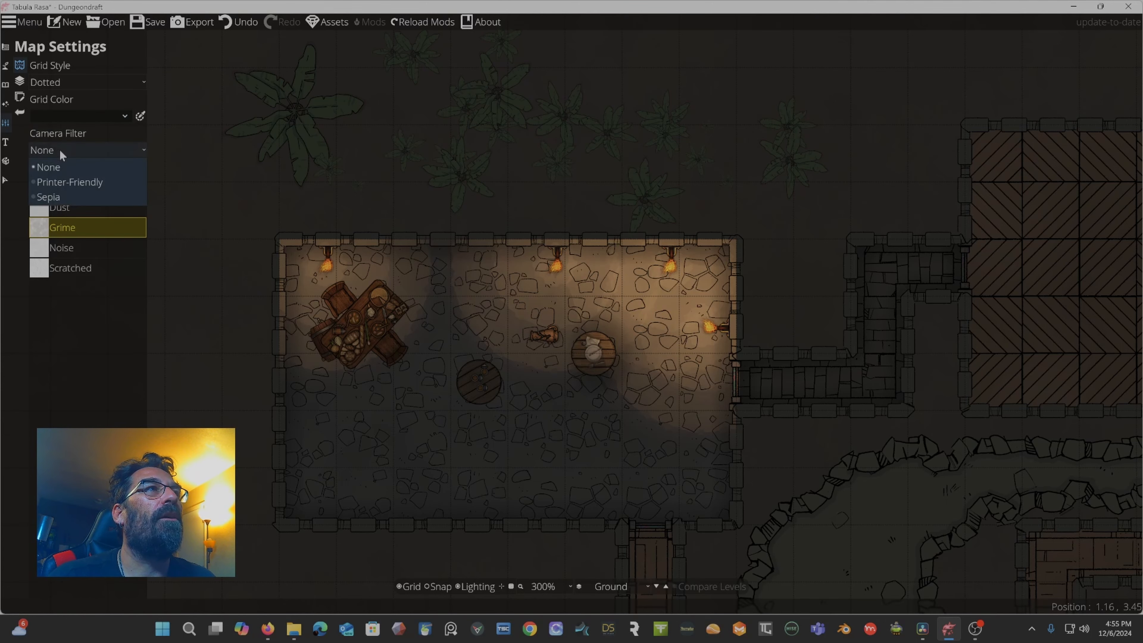
left_click(56, 199)
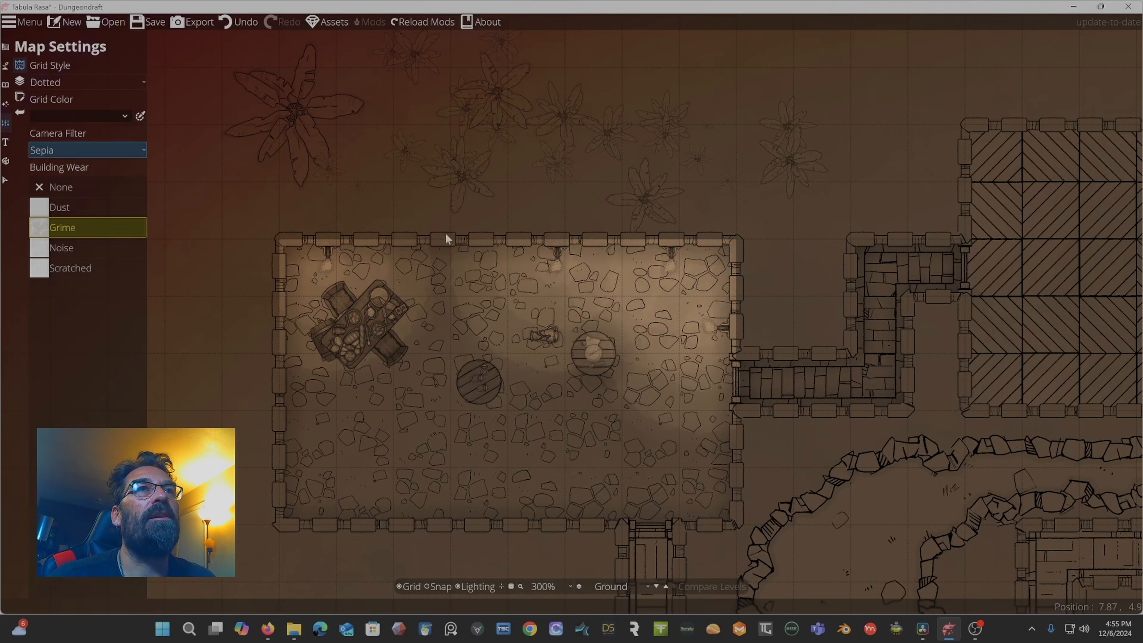
Switch the camera filter to Printer-Friendly, then set it back to None.
scroll(445, 234, "down", 5)
scroll(445, 235, "up", 3)
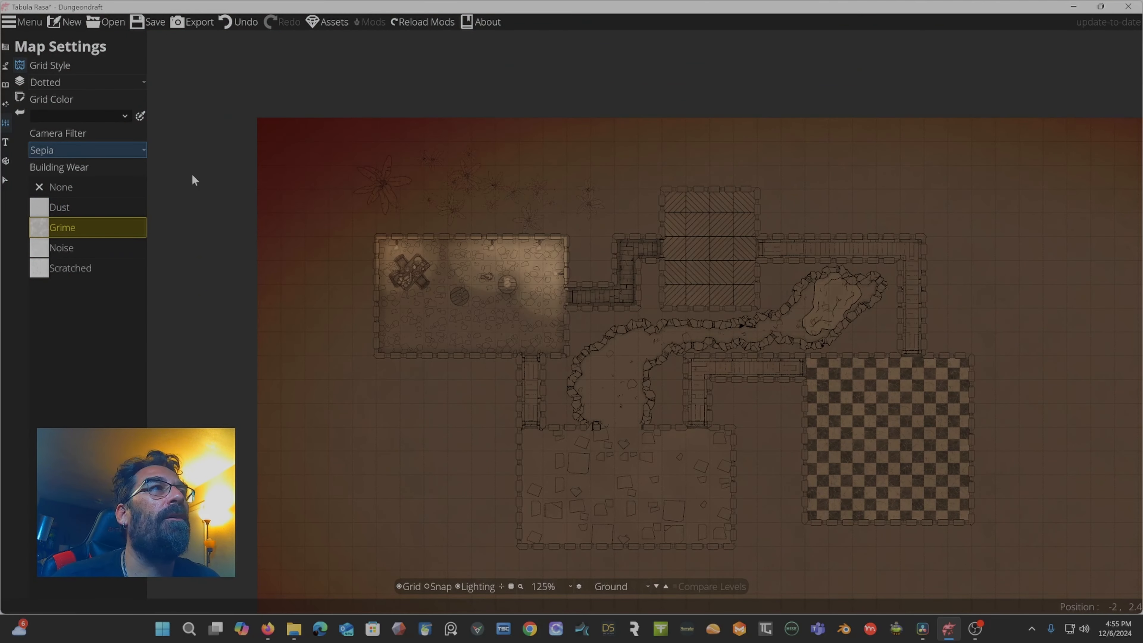
left_click(116, 150)
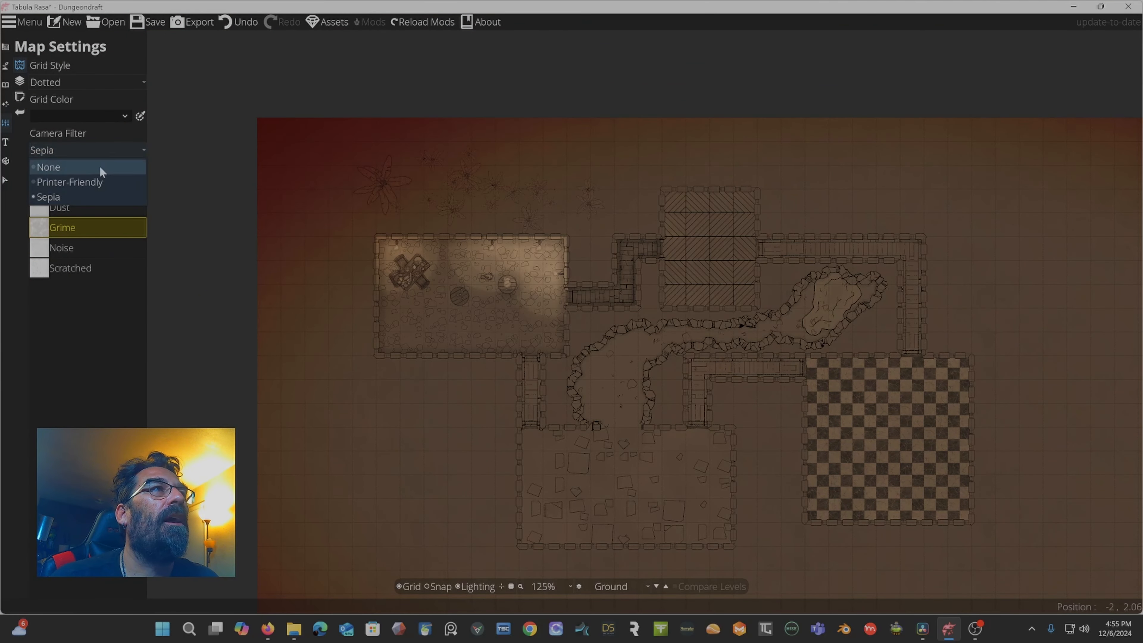
left_click(94, 183)
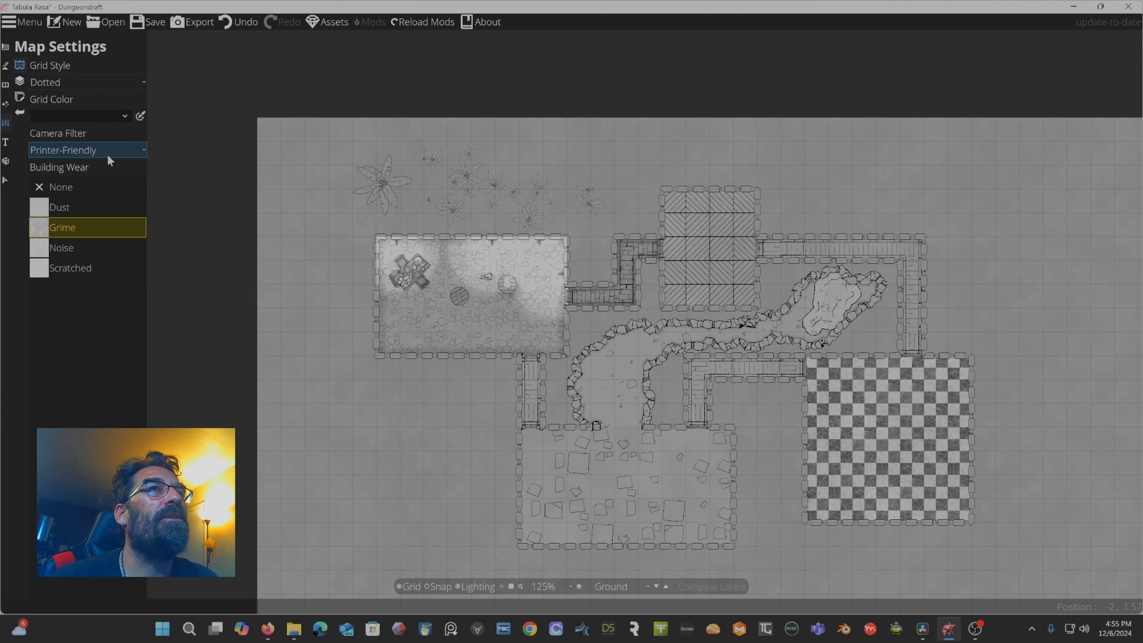
left_click(92, 153)
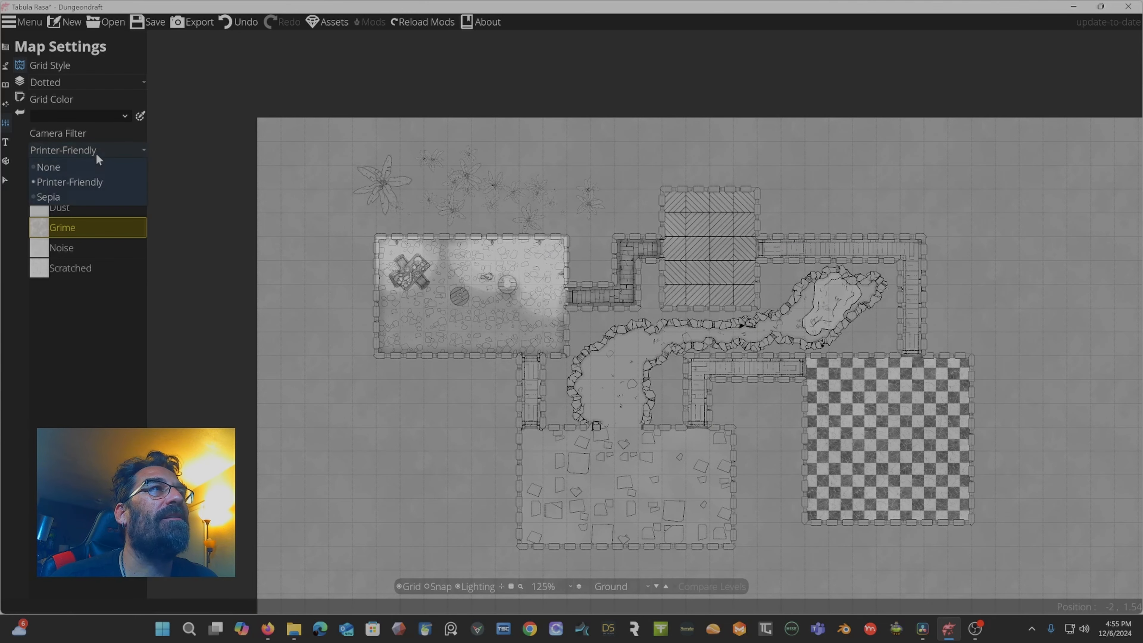
left_click(84, 168)
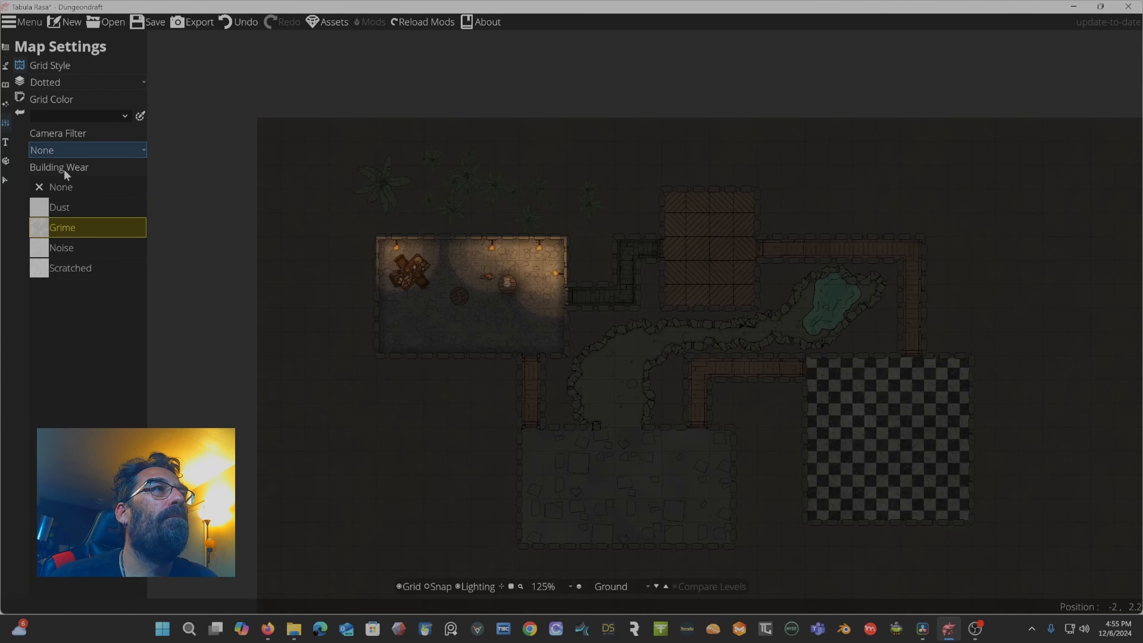
Try the building wear options, settling on Dust, and change the grid style to Narrow Line.
left_click(62, 247)
left_click(63, 266)
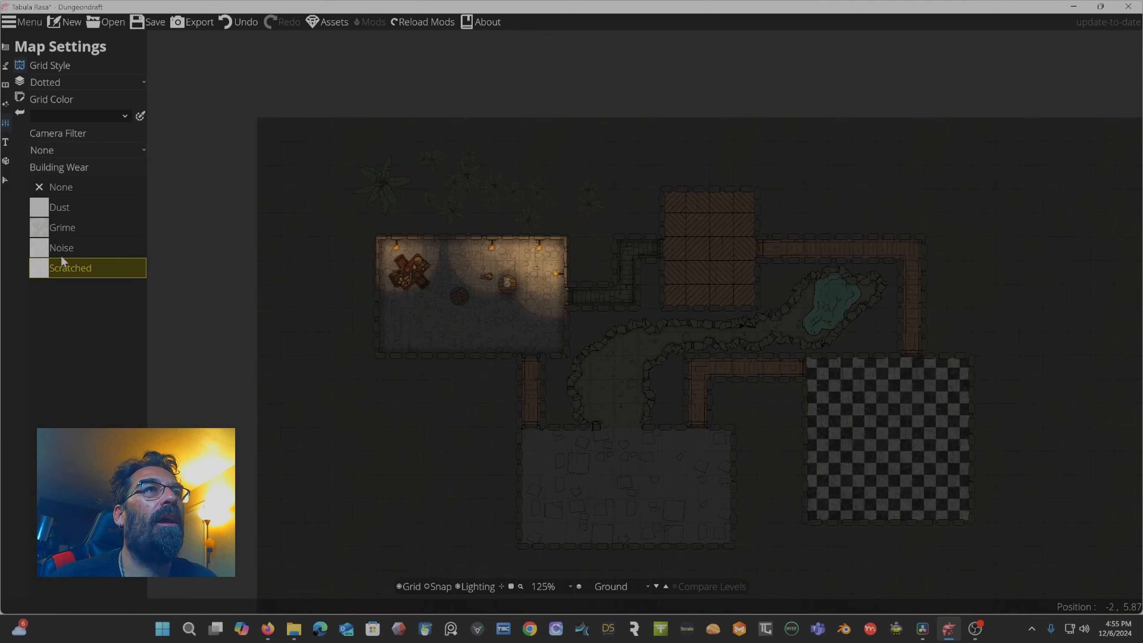
scroll(333, 271, "up", 8)
scroll(307, 273, "down", 3)
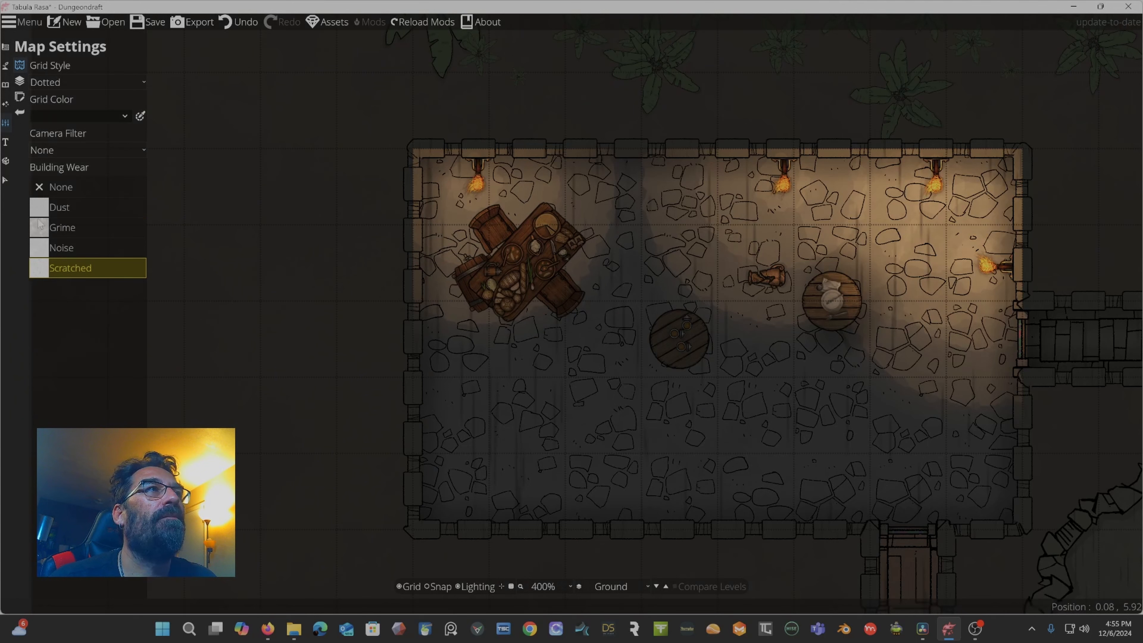
left_click(54, 241)
left_click(57, 223)
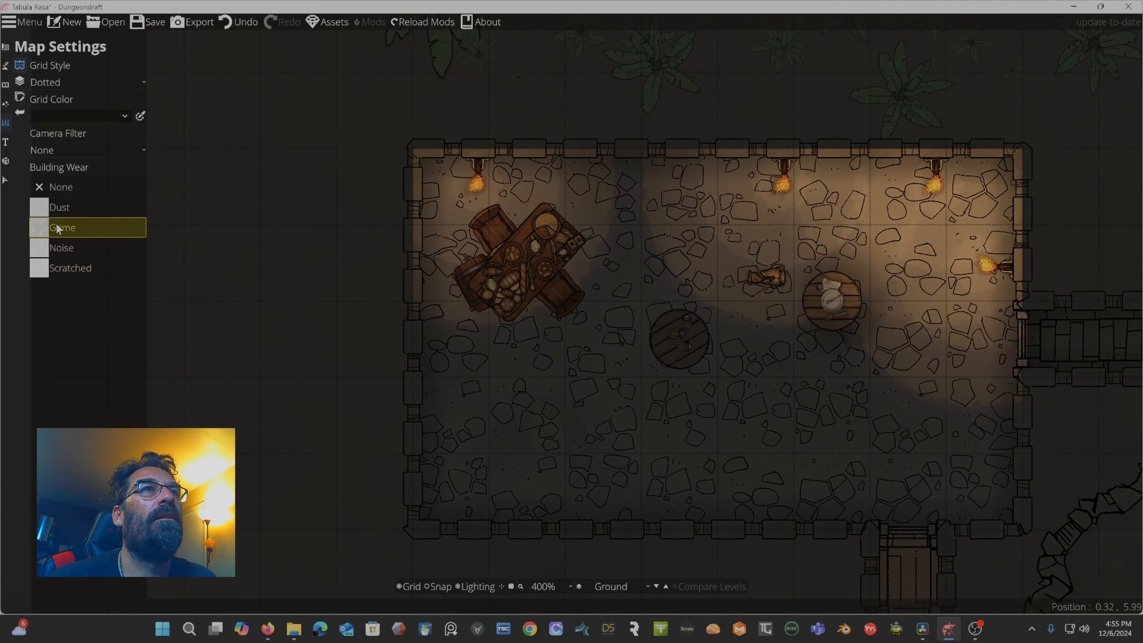
left_click(60, 208)
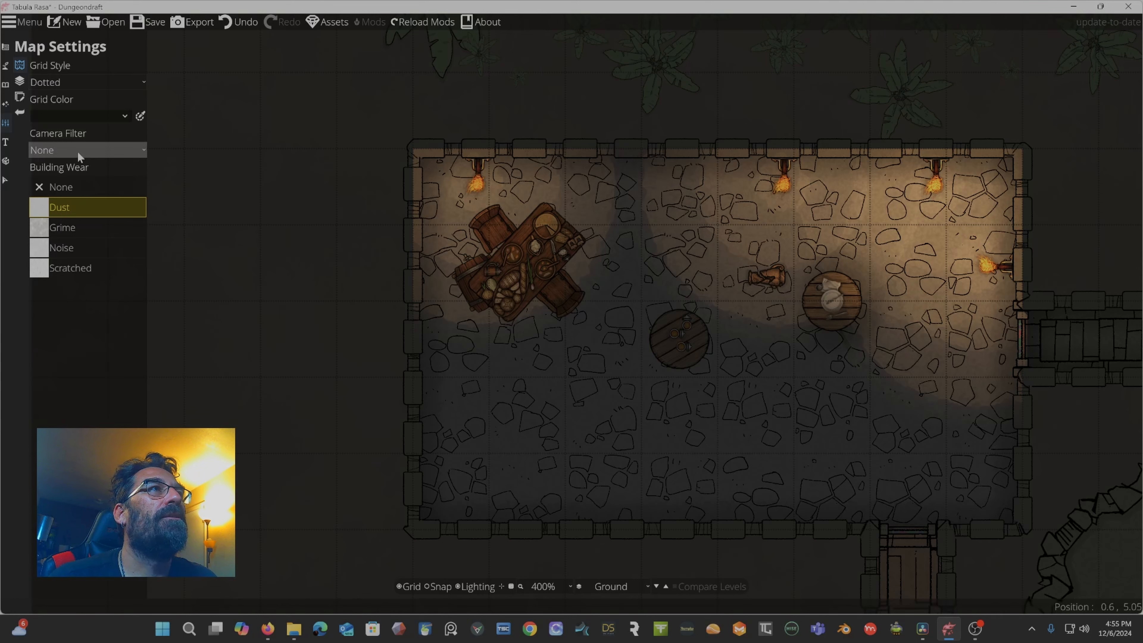
left_click(64, 83)
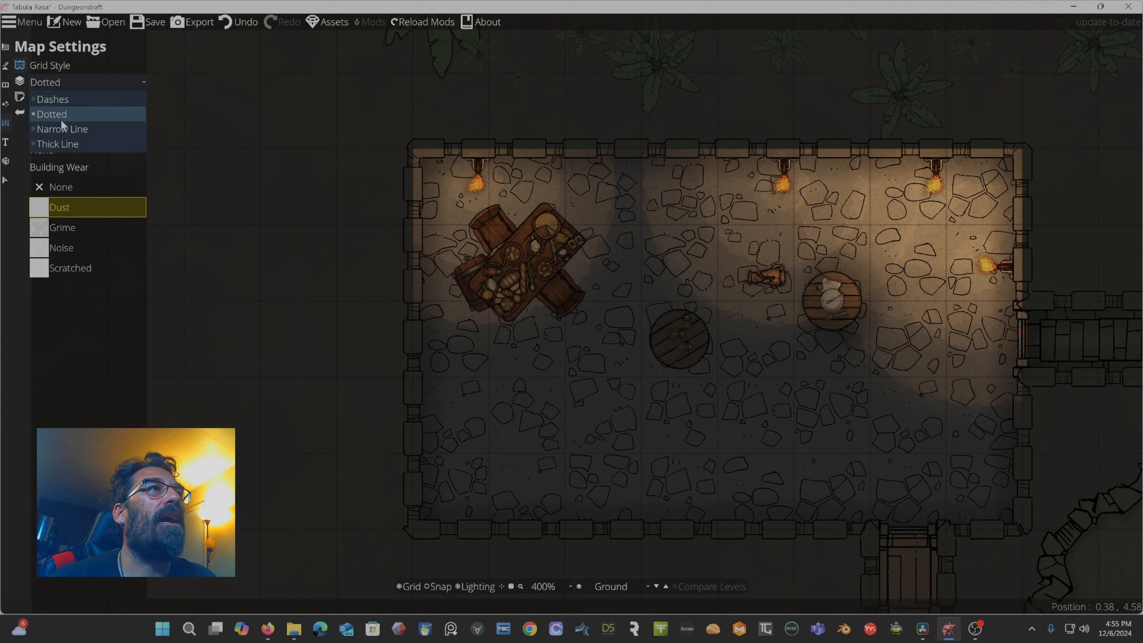
left_click(61, 128)
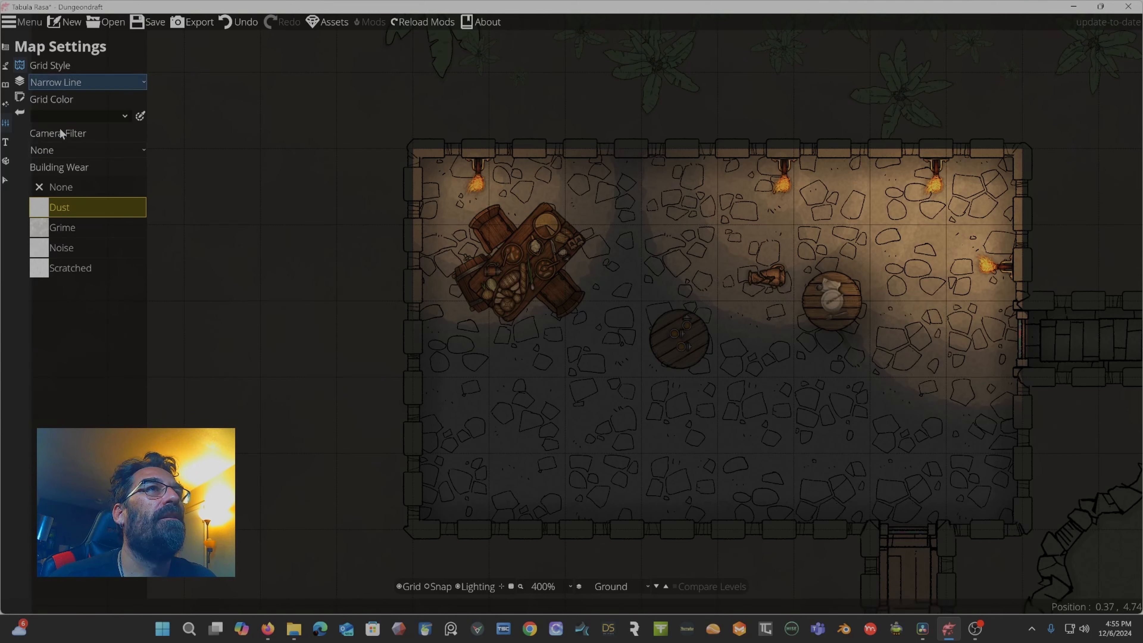
Try the Dashes grid style, then set the grid style to Thick Line.
left_click(57, 84)
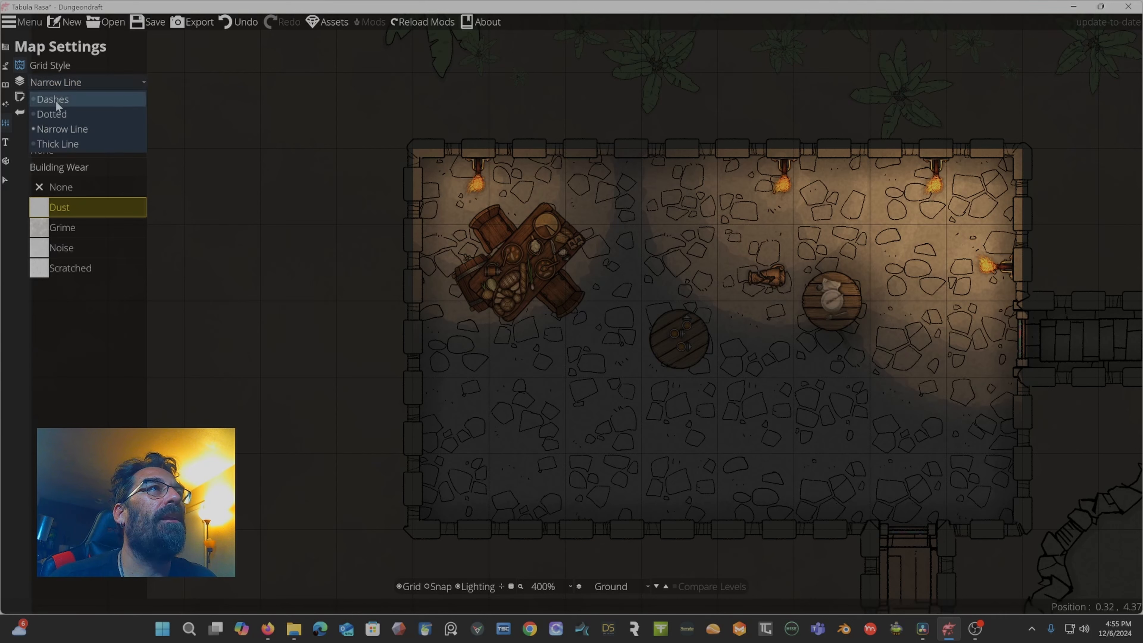
left_click(55, 100)
left_click(60, 82)
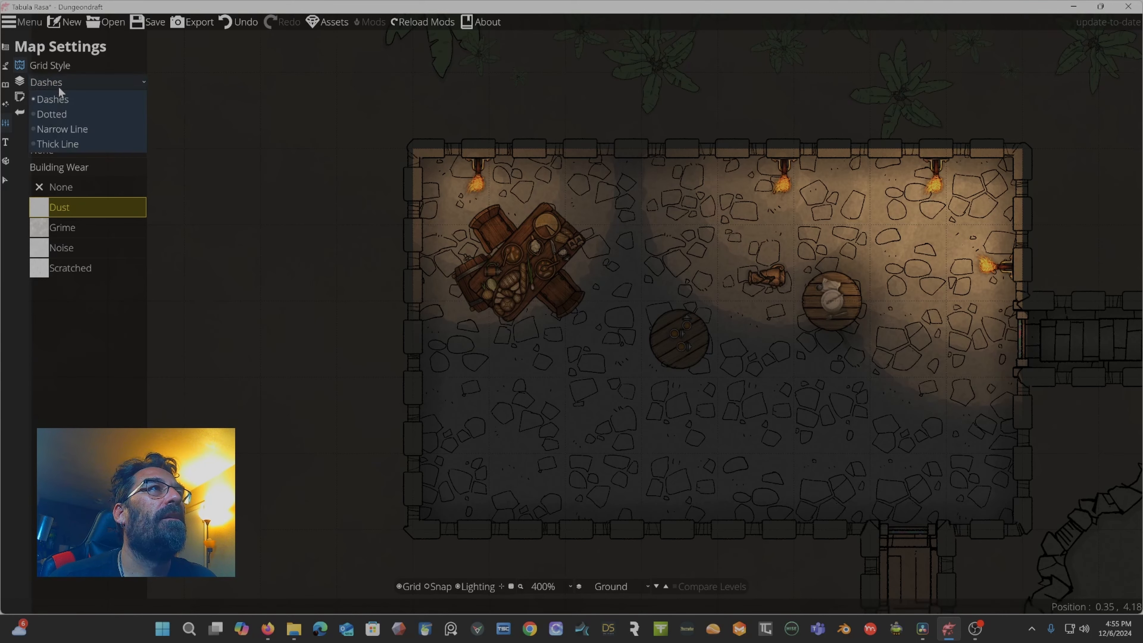
left_click(56, 143)
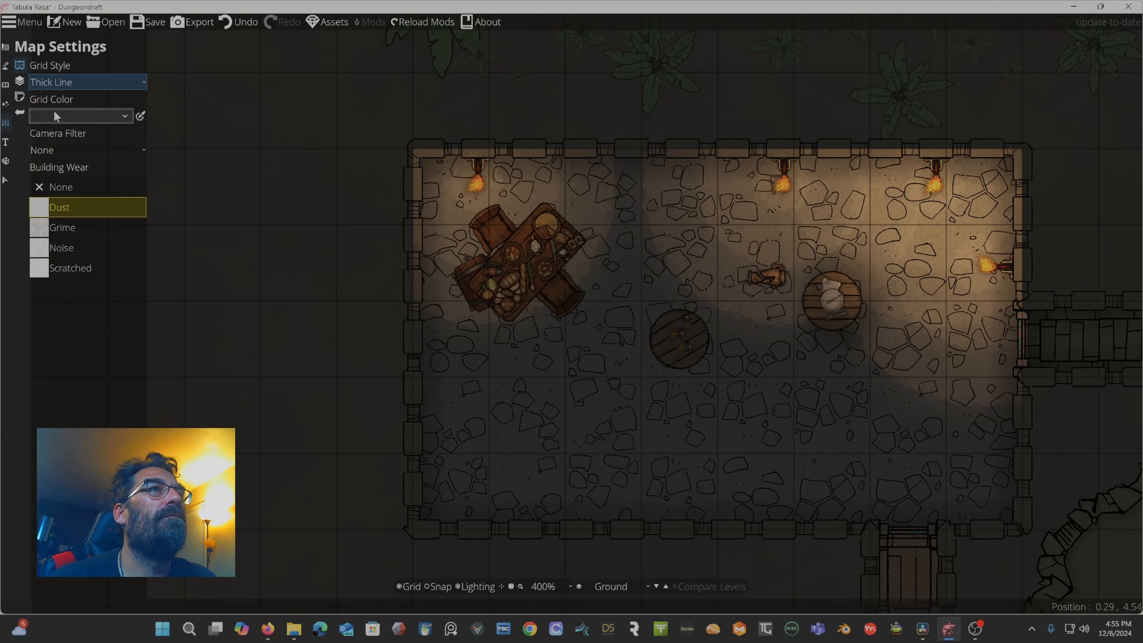
left_click(58, 81)
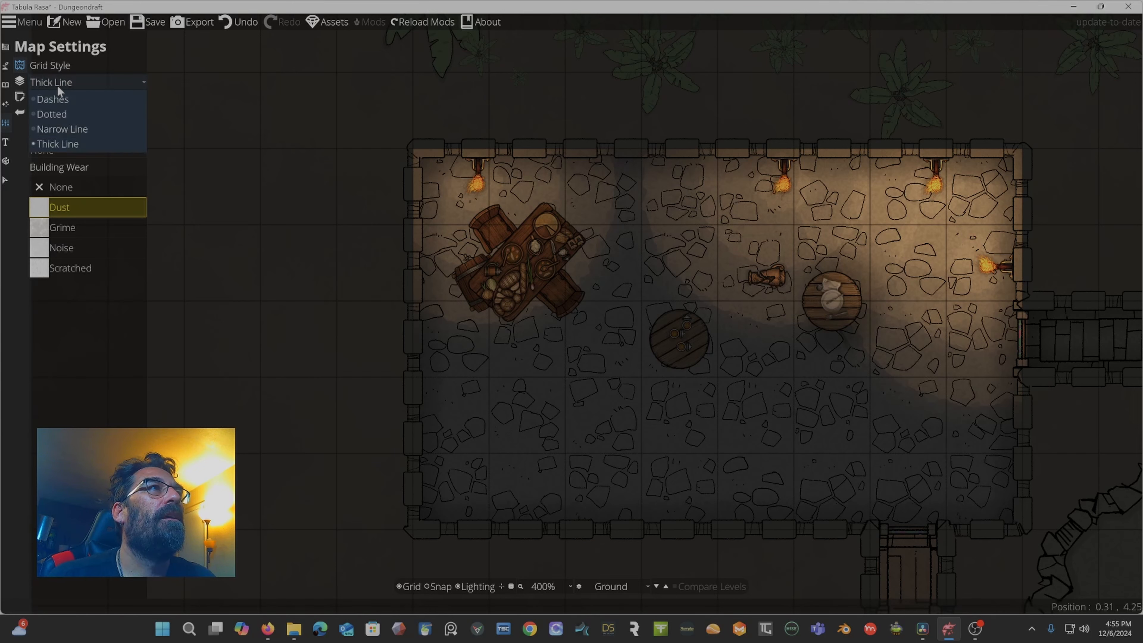
left_click(53, 143)
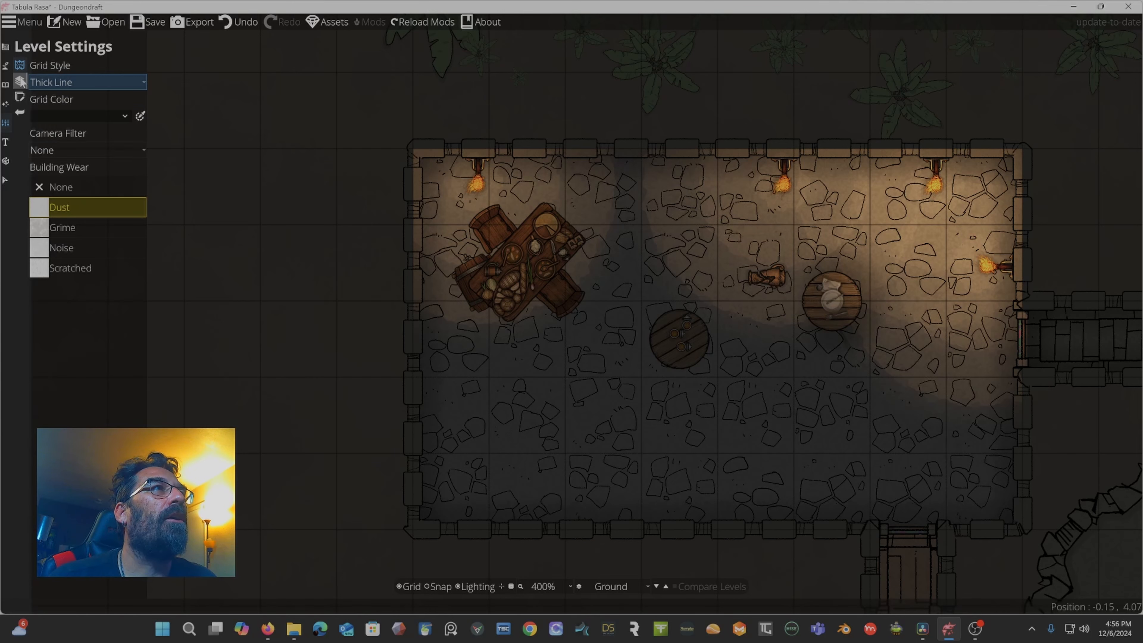
Open the Level Settings and Trace Image panels to view their options.
left_click(20, 81)
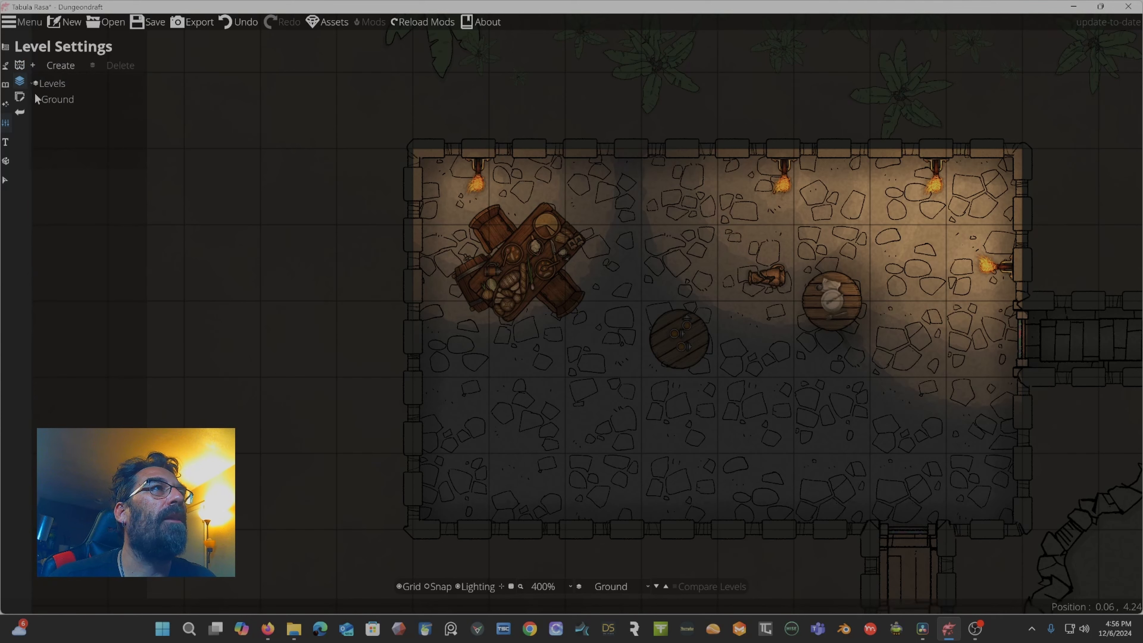
left_click(21, 102)
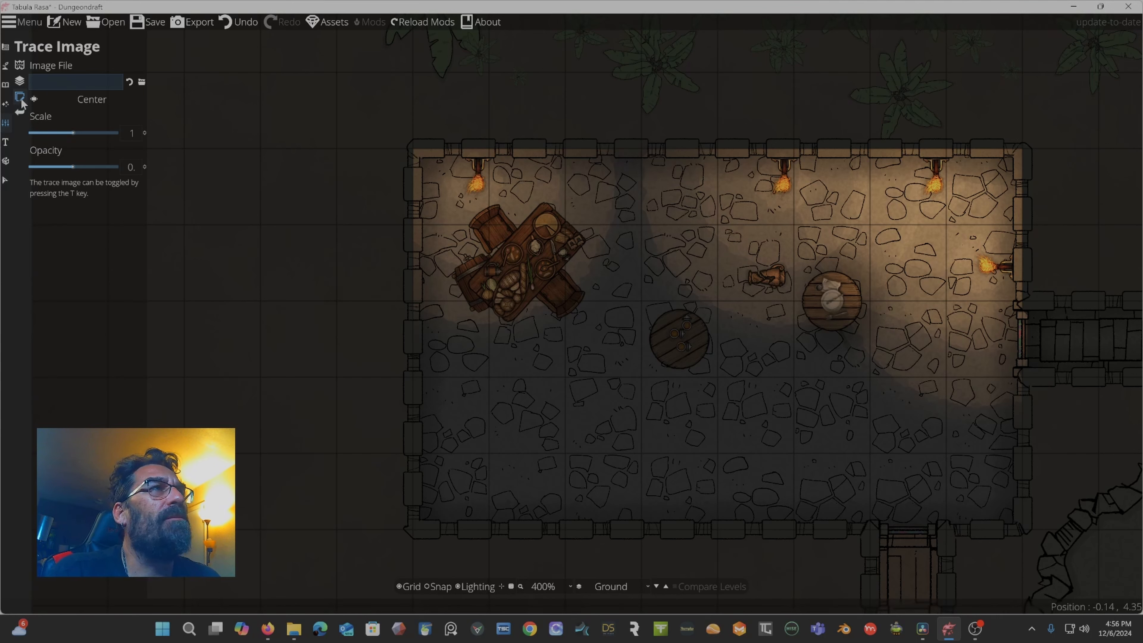
Open the Text tool, choose the Aladin font and set the font colour to a pale khaki (171, 171, 129).
left_click(5, 142)
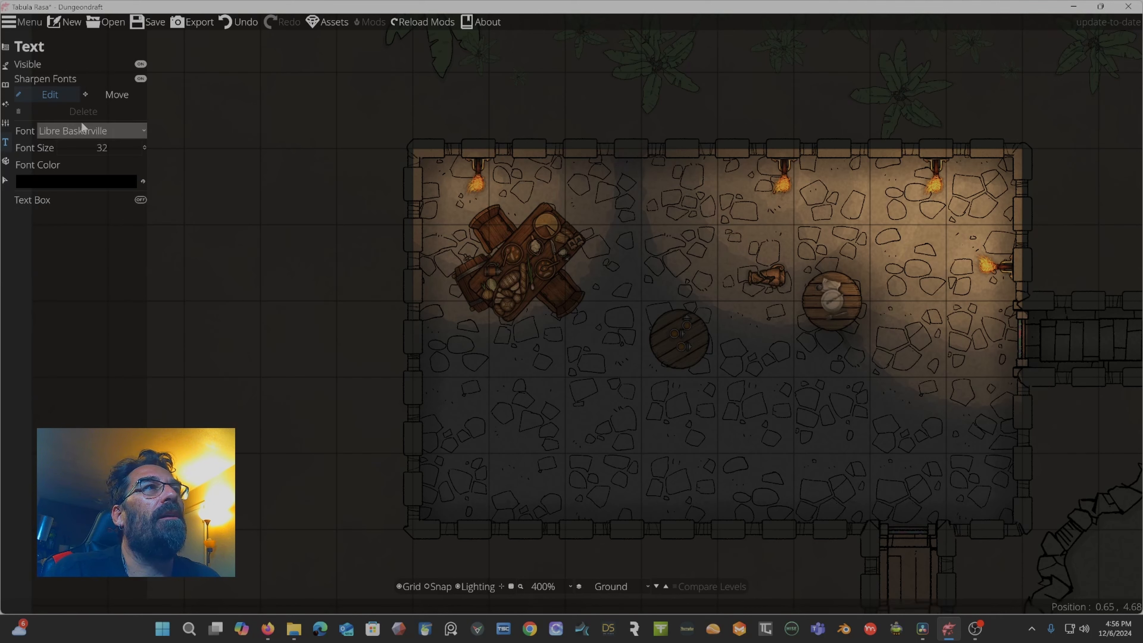
left_click(97, 130)
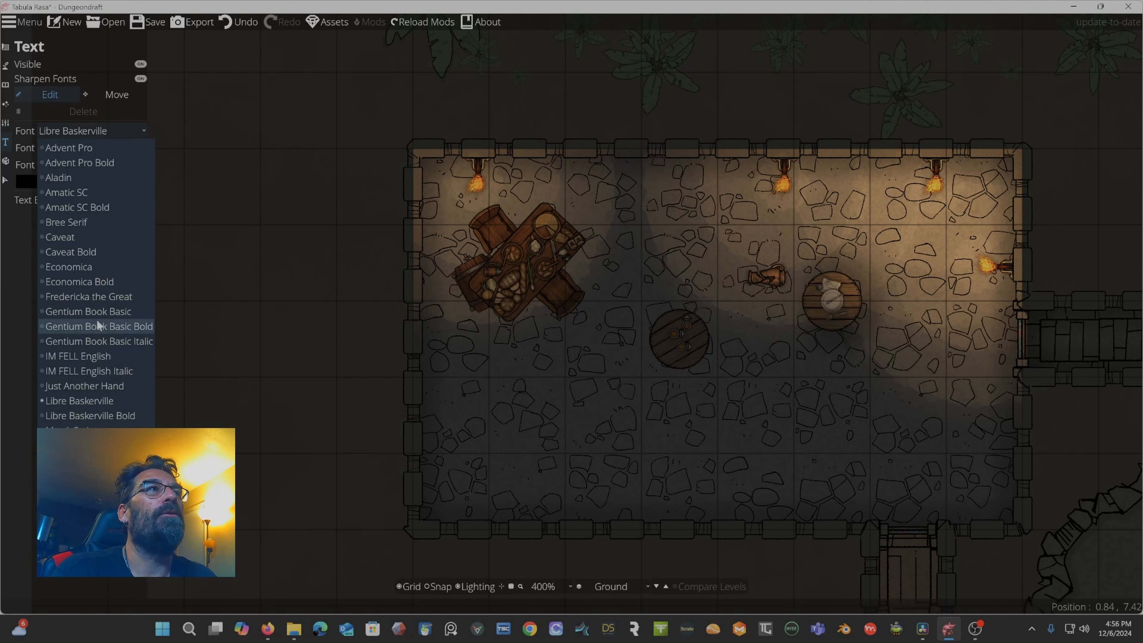
left_click(93, 179)
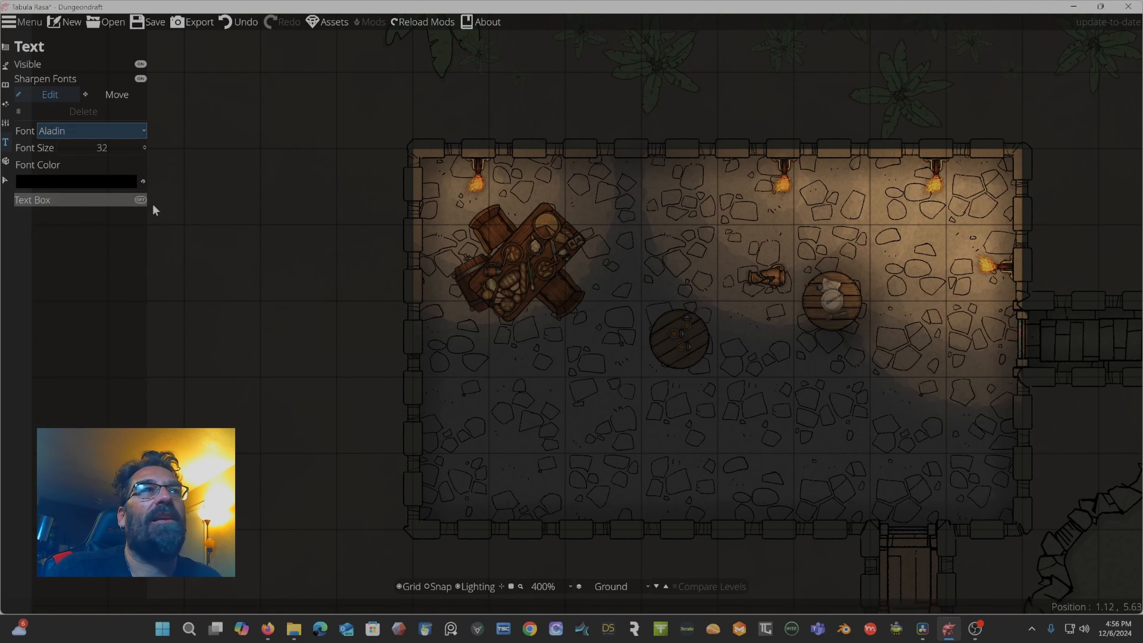
left_click(98, 181)
left_click_drag(74, 66, 84, 29)
left_click_drag(44, 66, 22, 42)
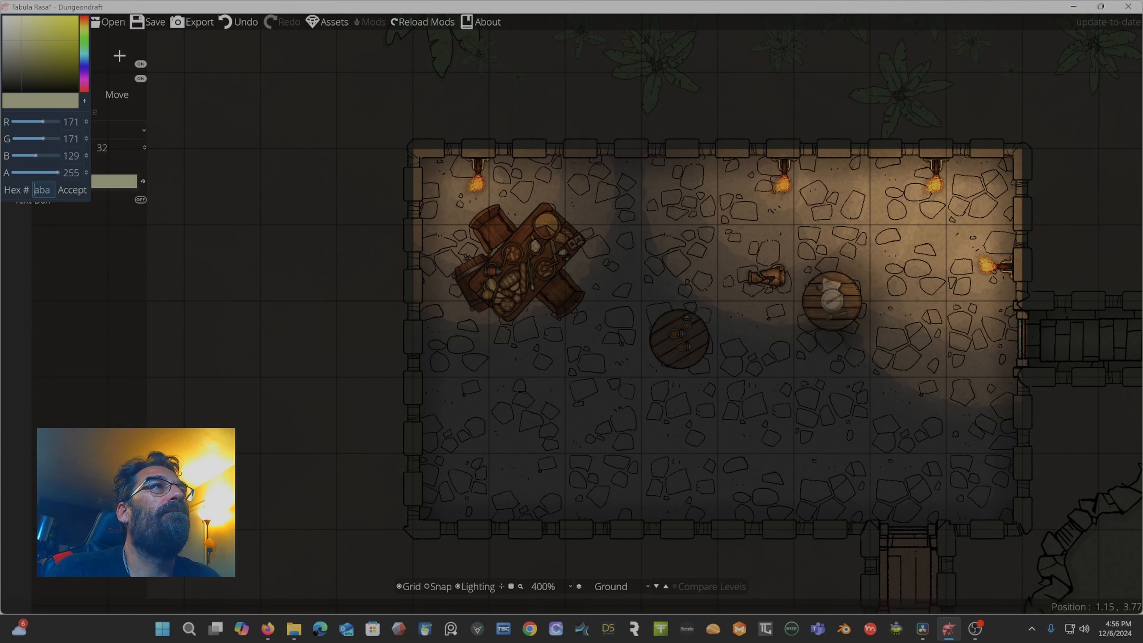
left_click(72, 189)
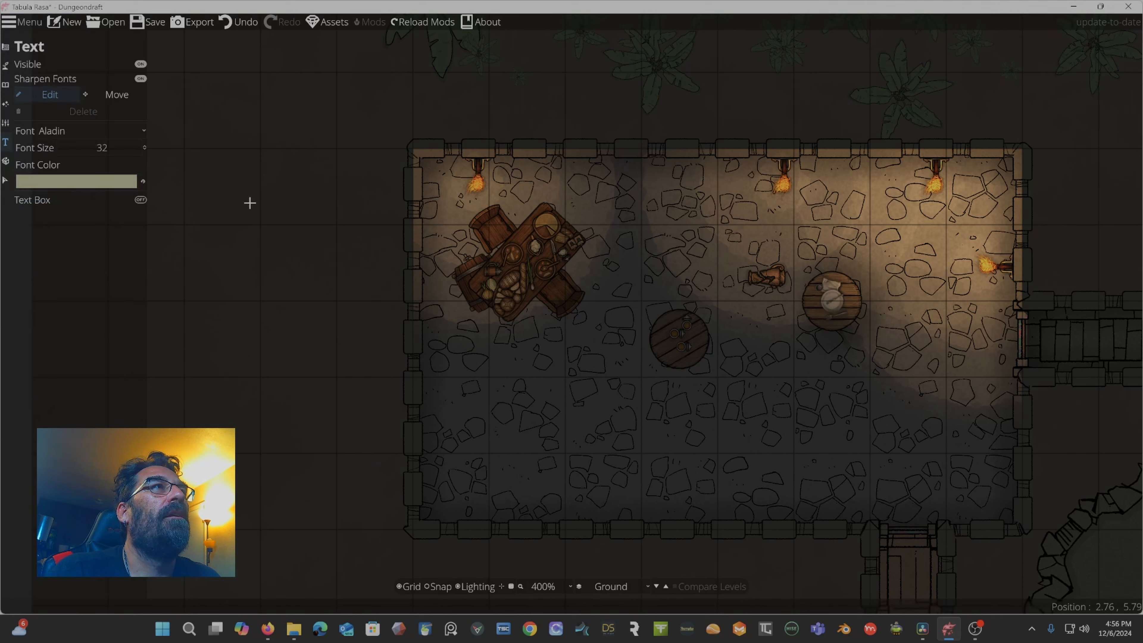
Add the text "my Map" just left of the room, select it and lower the font size to 31.
left_click(203, 153)
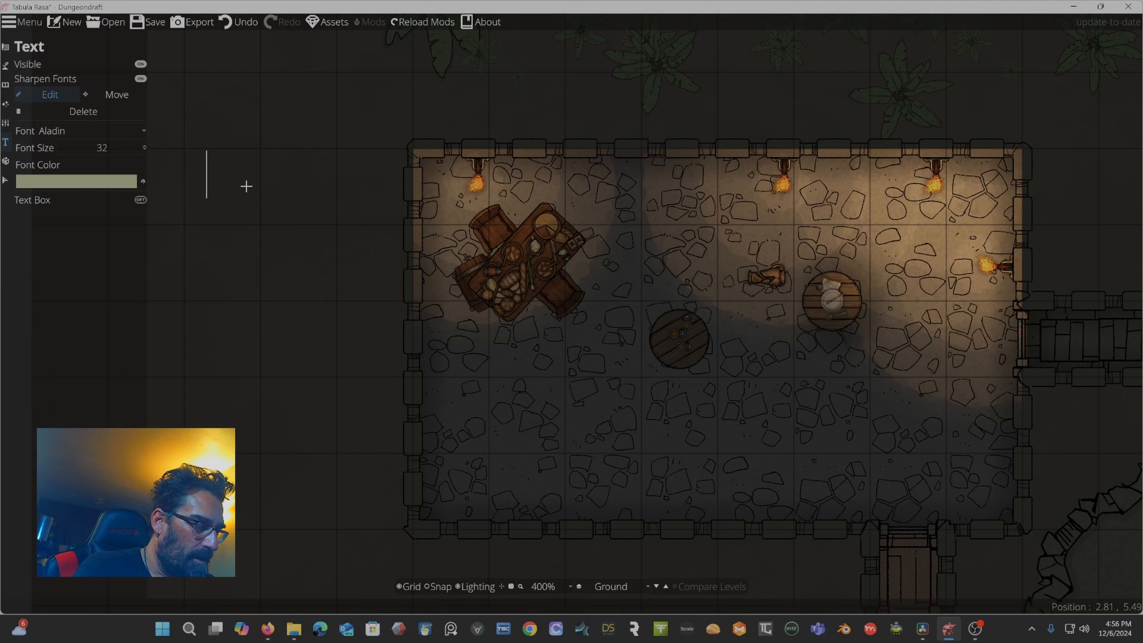
type("my Map")
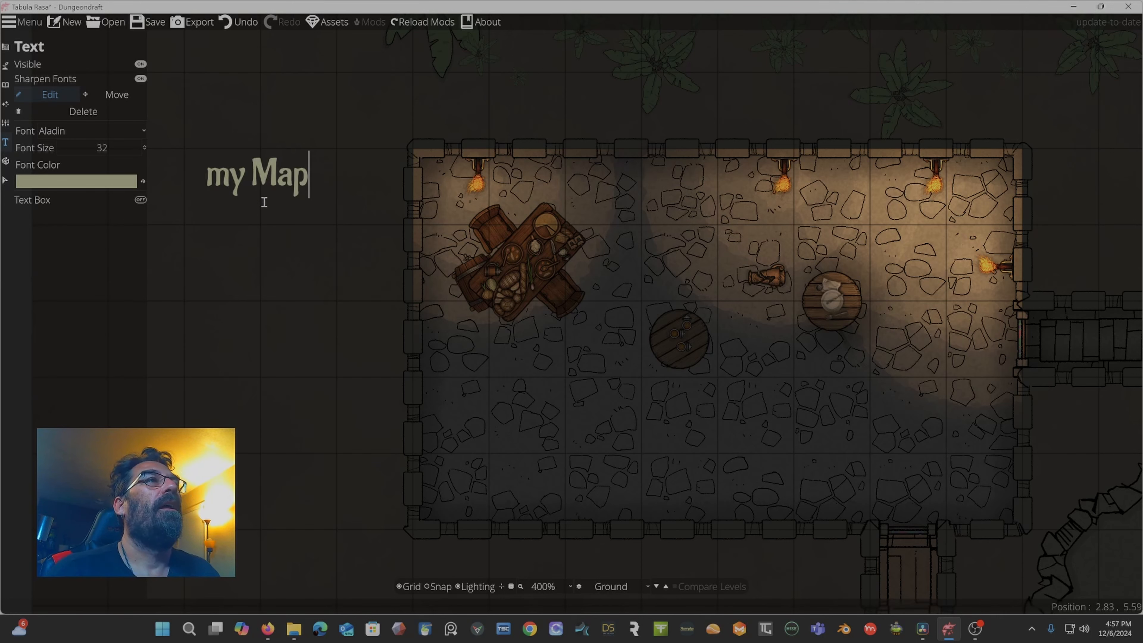
left_click_drag(310, 166, 209, 174)
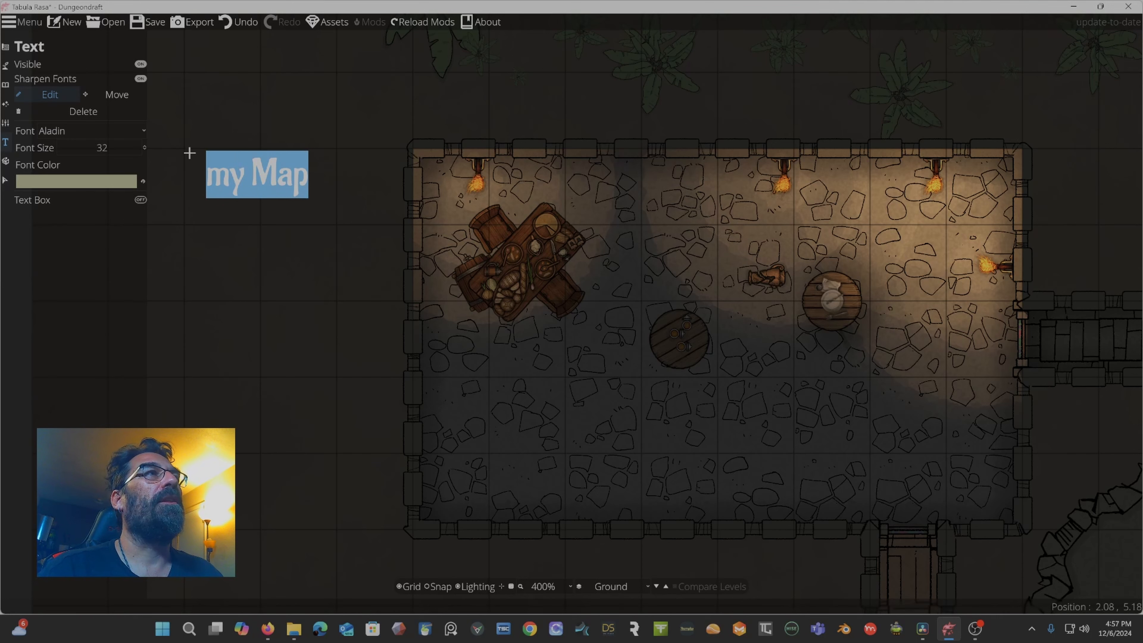
left_click(145, 149)
Recolour the label, trying several hues before accepting a pale green (233, 253, 193).
left_click(112, 186)
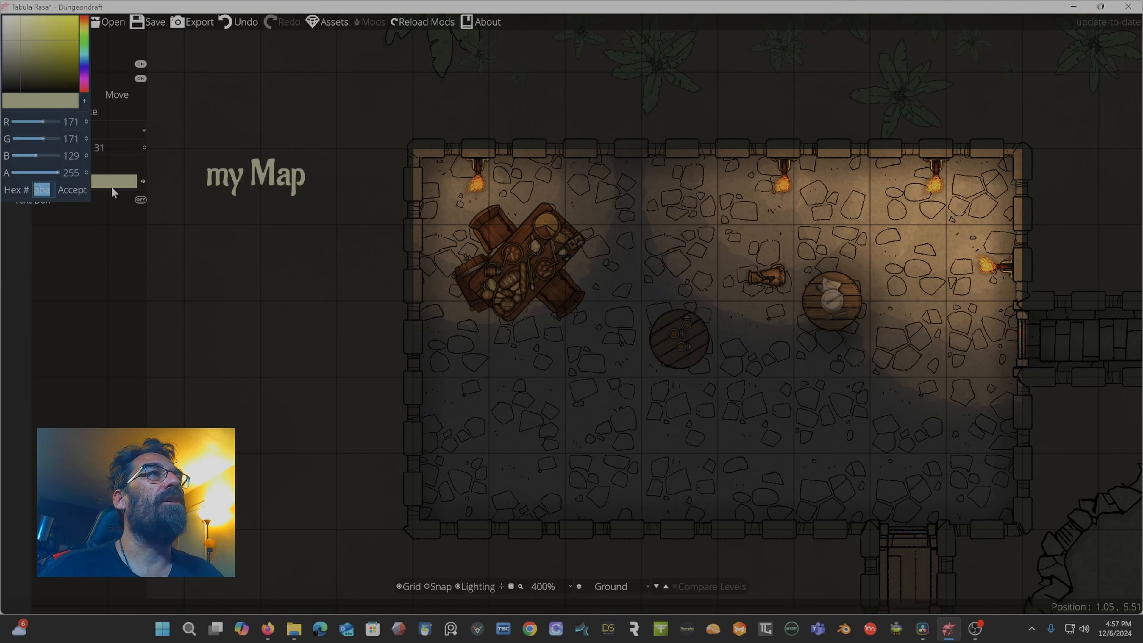
left_click_drag(30, 50, 8, 45)
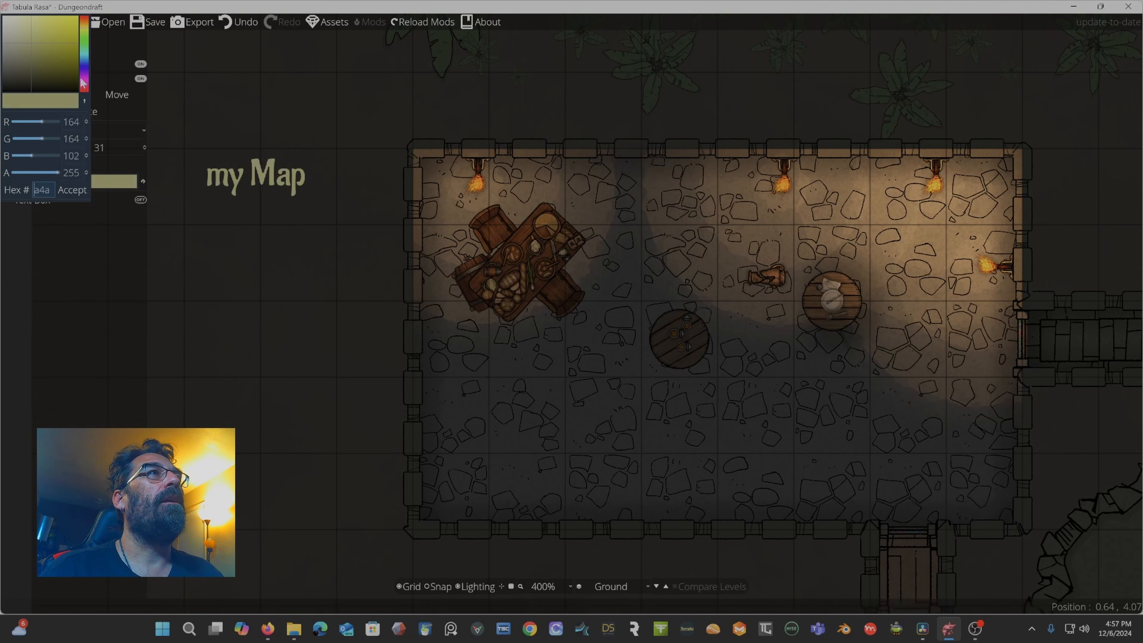
left_click_drag(83, 82, 88, 79)
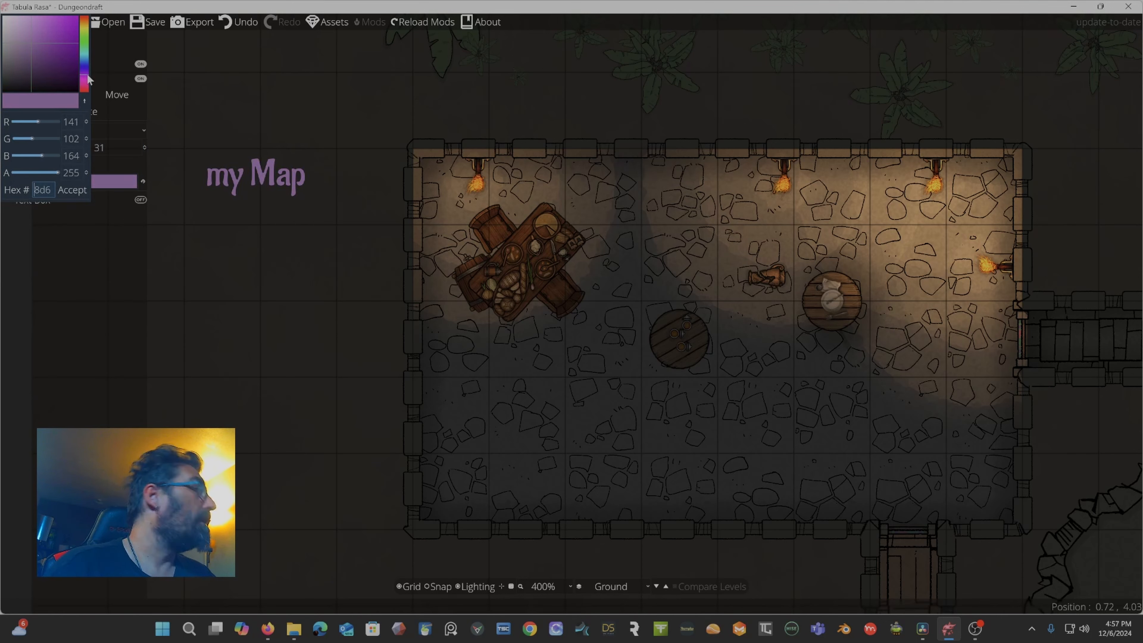
left_click(89, 63)
left_click(39, 35)
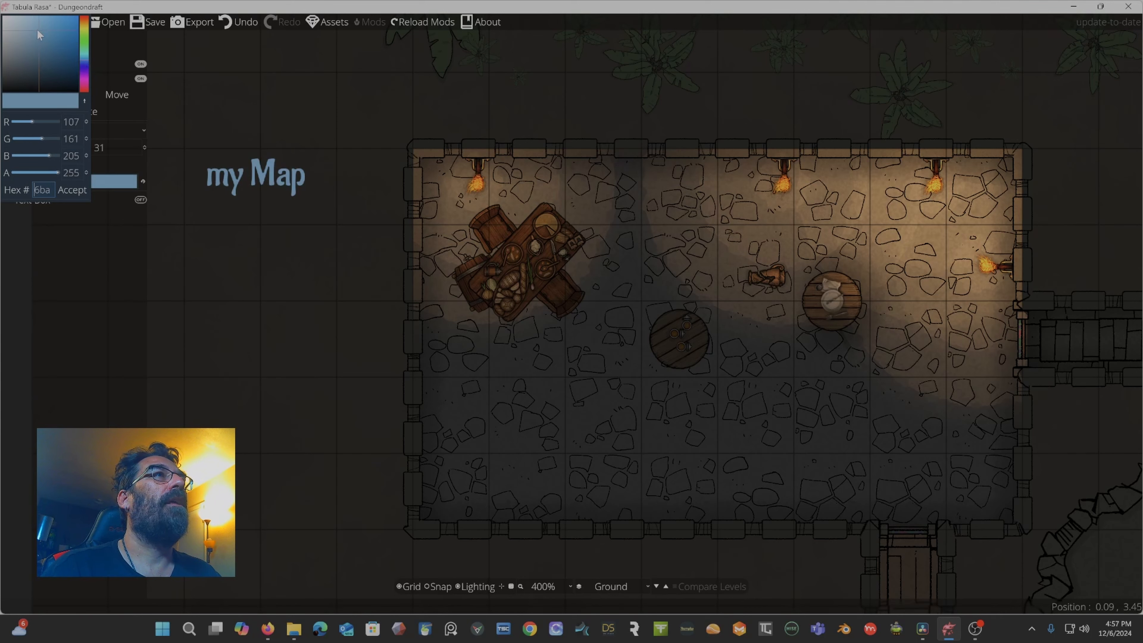
left_click_drag(38, 31, 21, 18)
left_click_drag(85, 47, 84, 38)
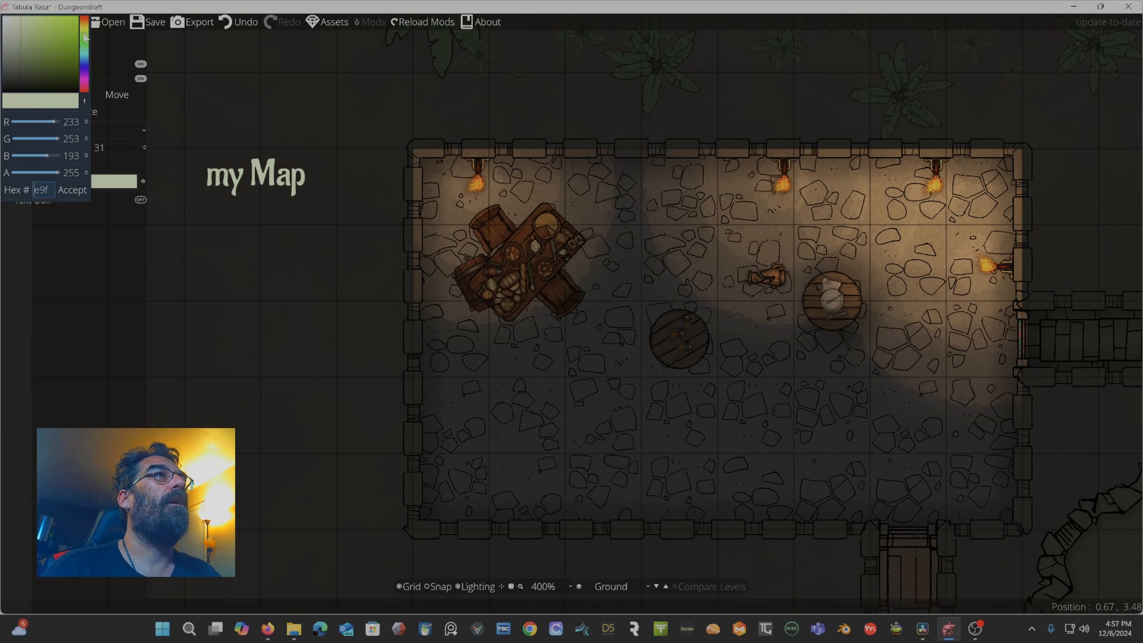
left_click(70, 186)
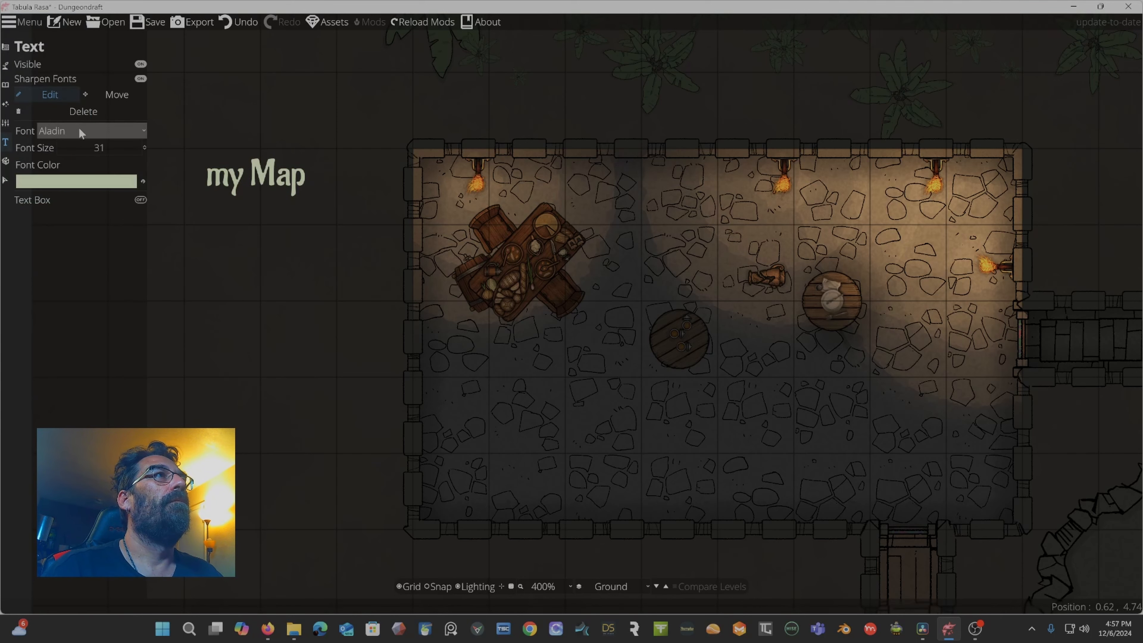
Try the MedievalSharp and Tangerine fonts on the label, settling on Libre Baskerville.
left_click(97, 81)
left_click(96, 81)
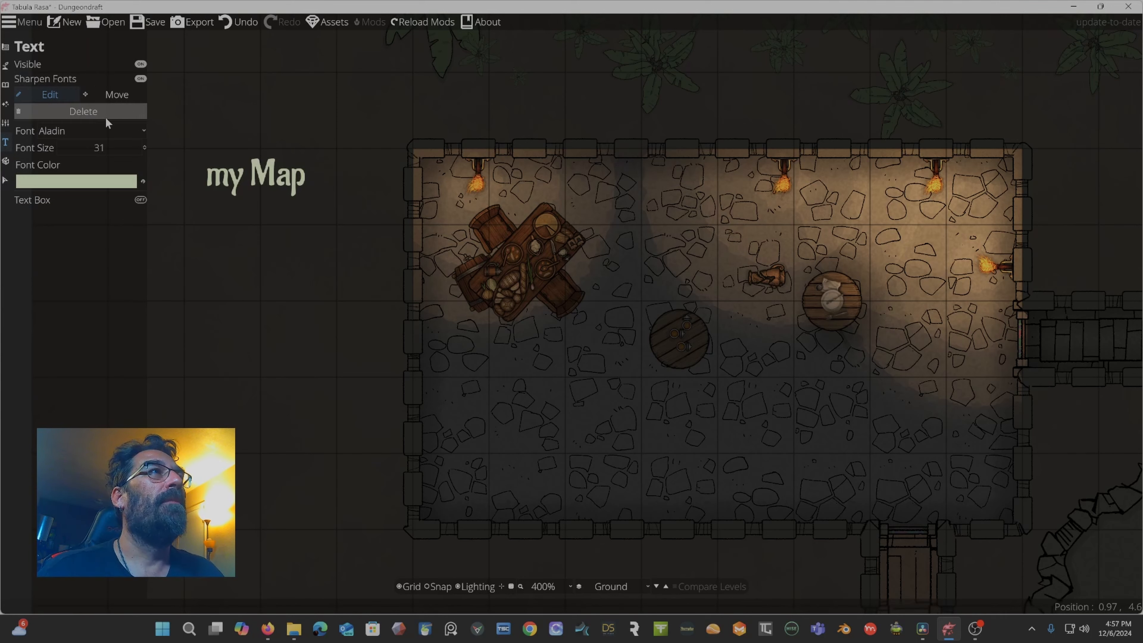
left_click(78, 133)
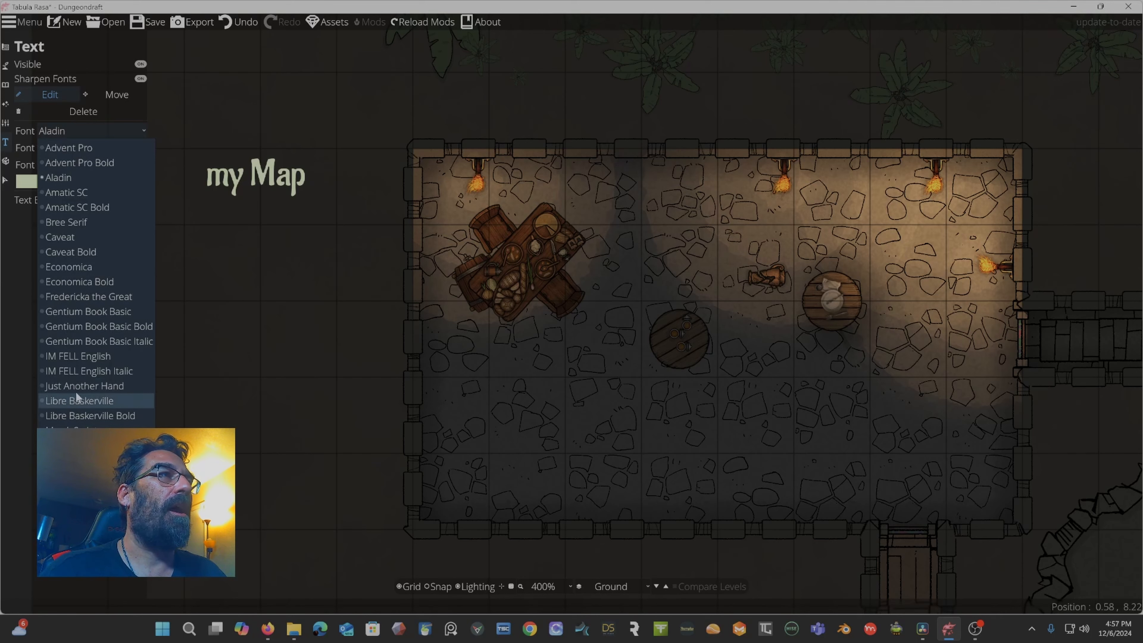
left_click(90, 430)
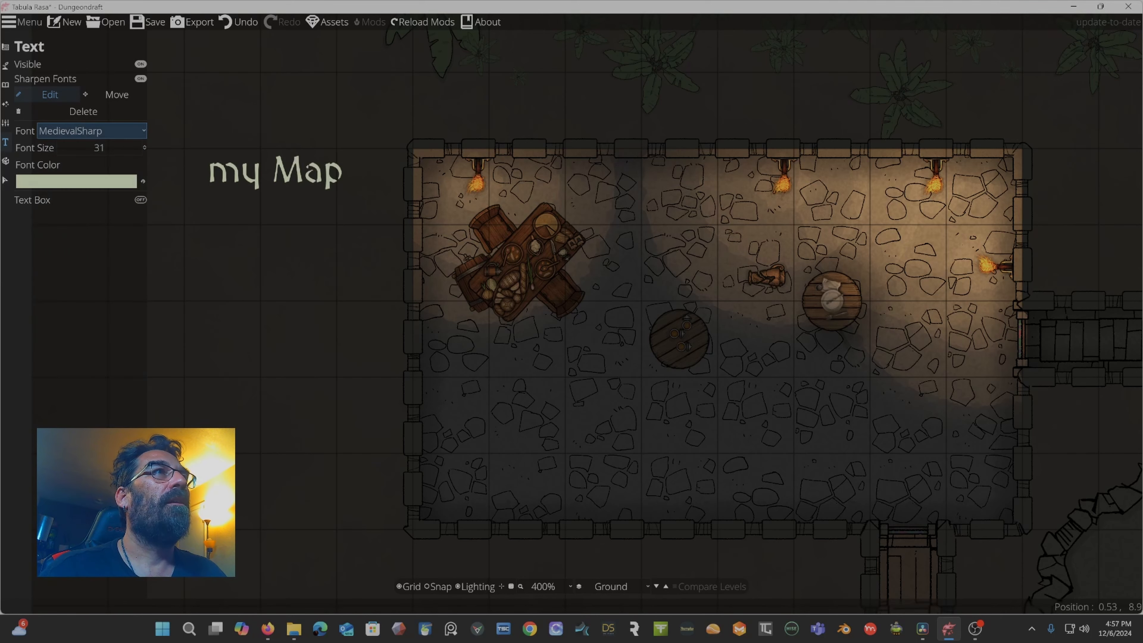
left_click(142, 131)
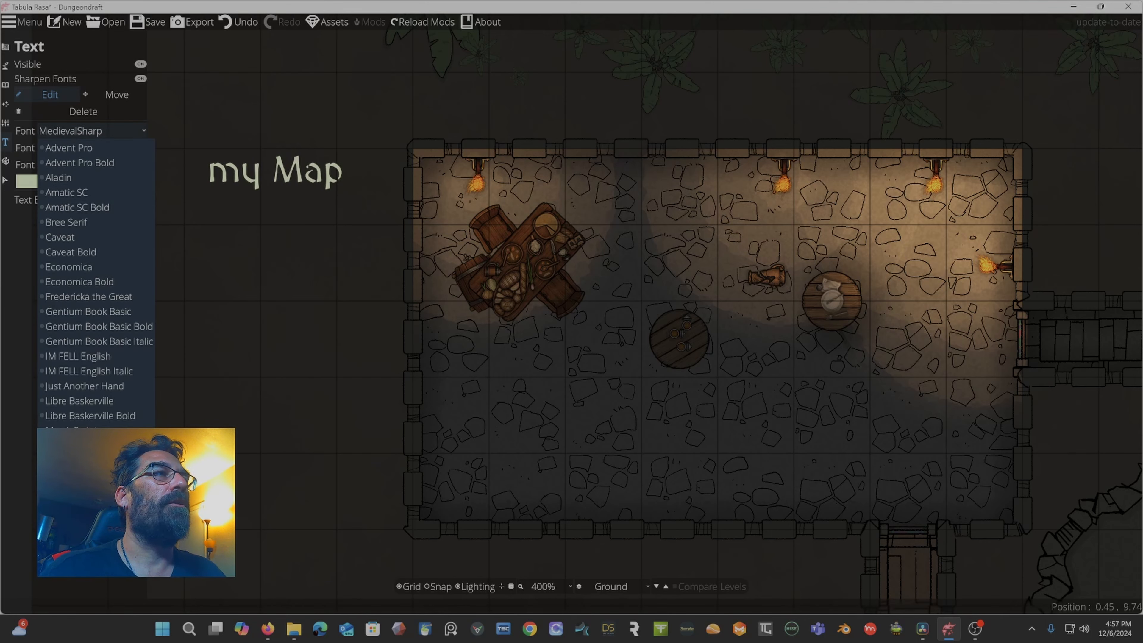
left_click(66, 511)
left_click(122, 131)
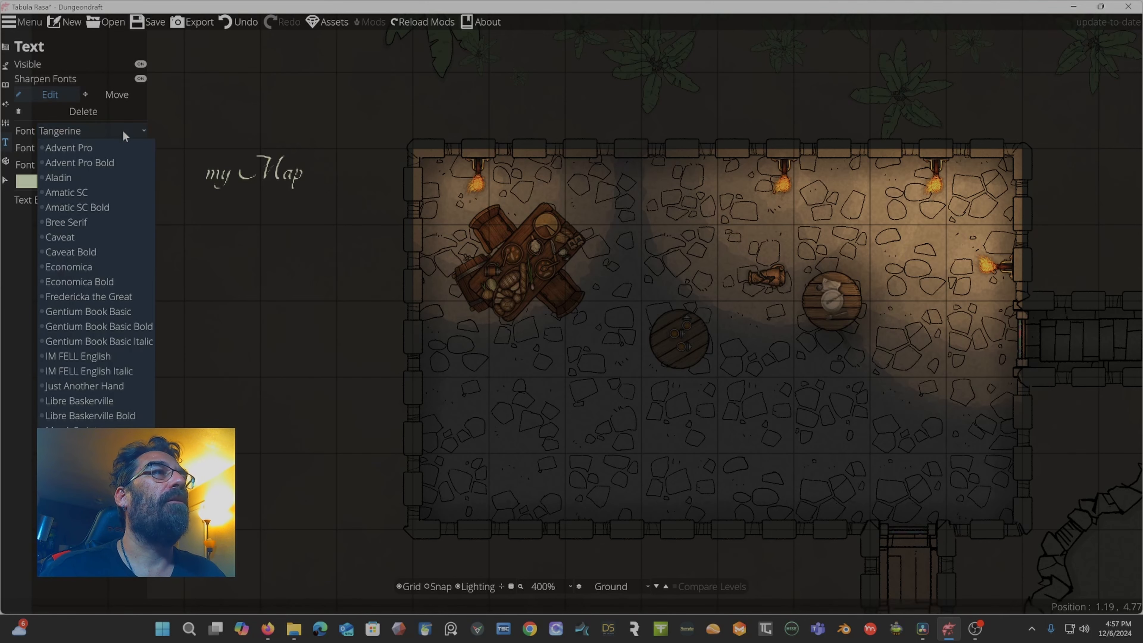
left_click(86, 400)
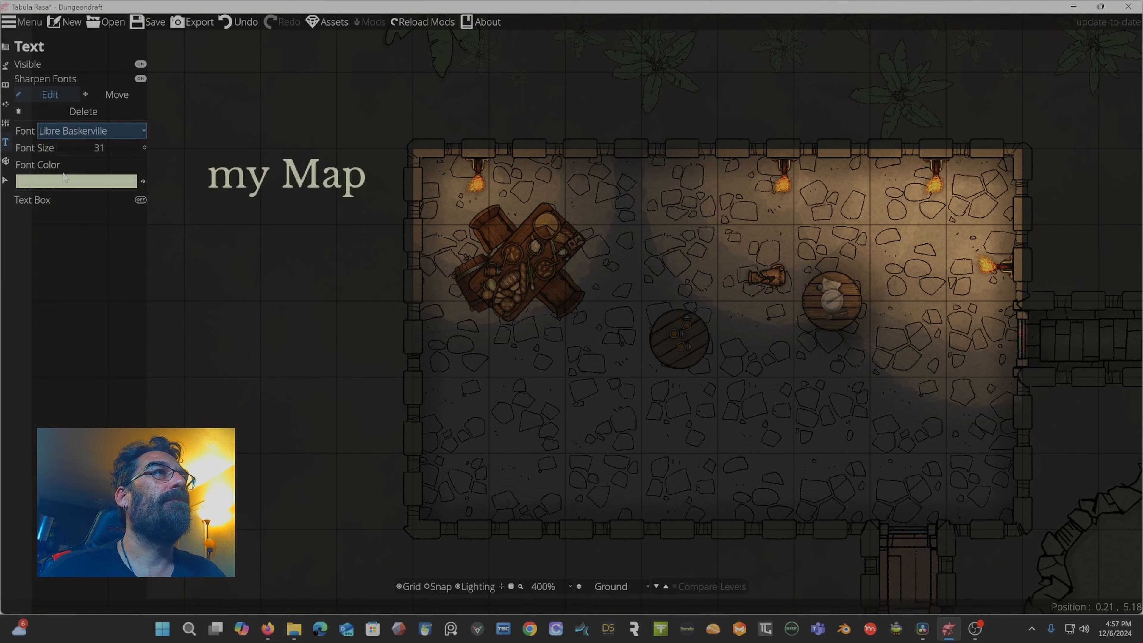
Turn the label's text box on to view its shape, border and colour options, then turn it off again.
left_click(52, 202)
left_click(52, 202)
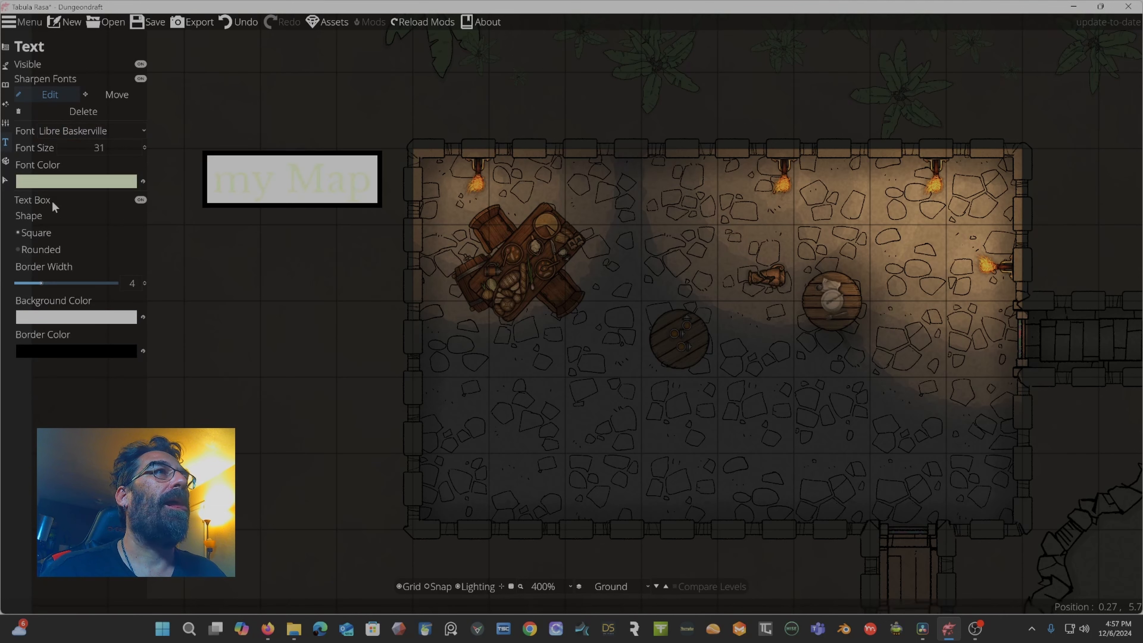
left_click(51, 200)
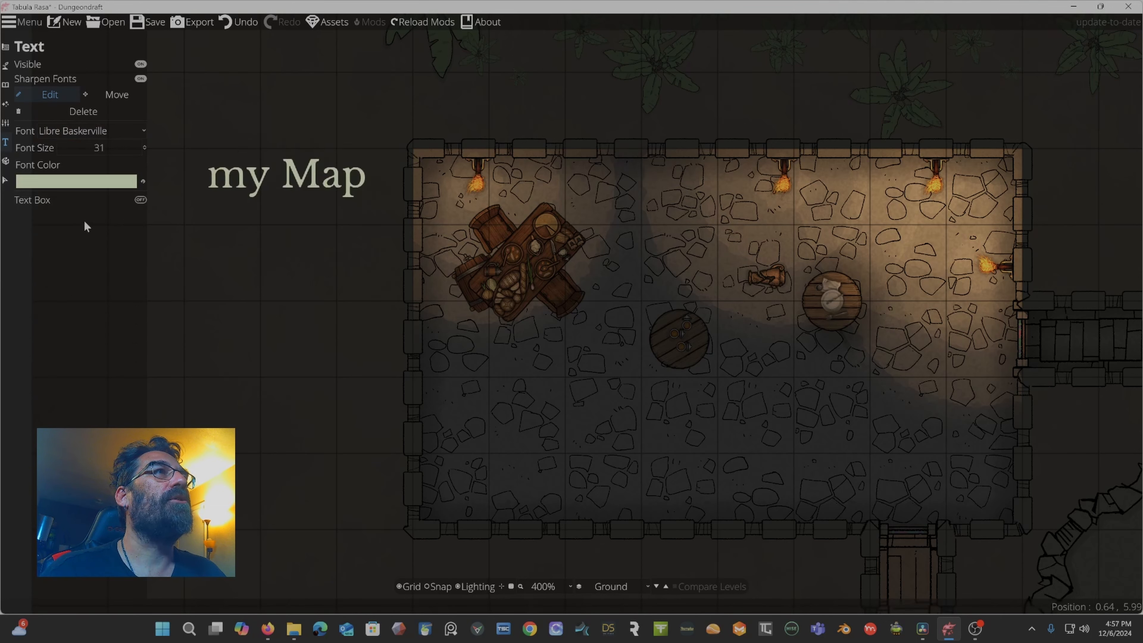
Open the Prefabs tool and place the Crates prefab just left of the room.
left_click(6, 163)
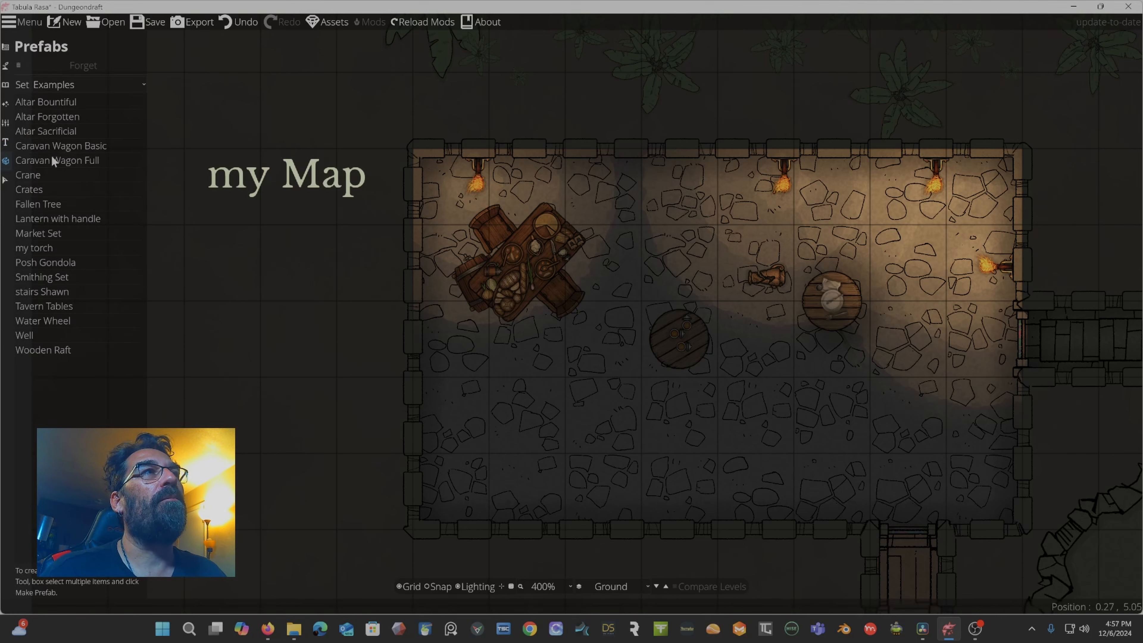
left_click(32, 190)
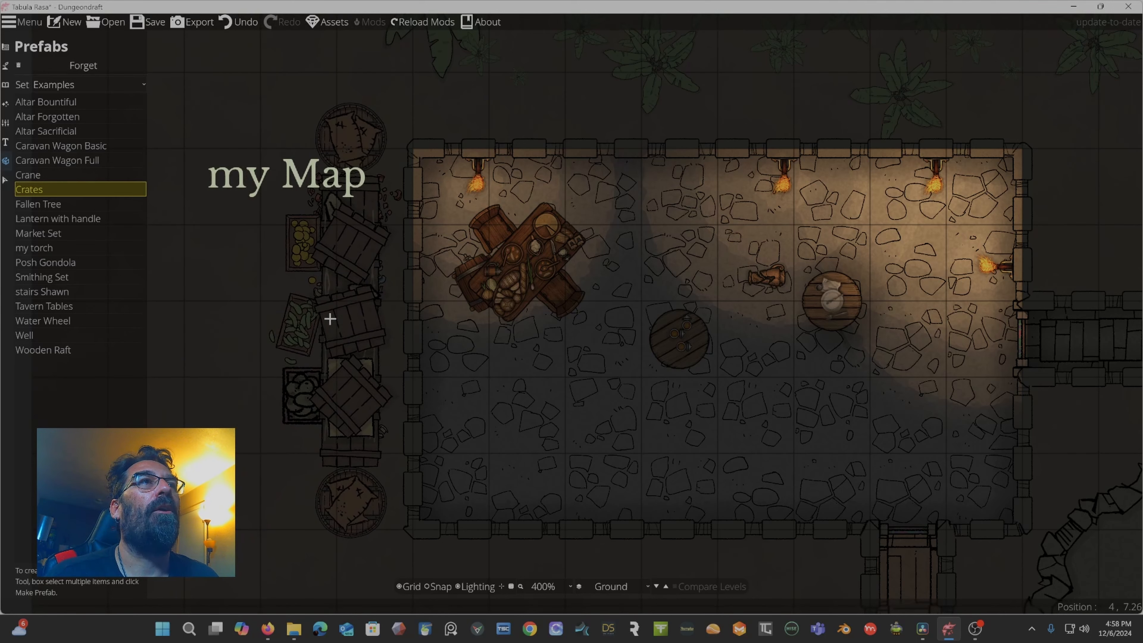
left_click(330, 318)
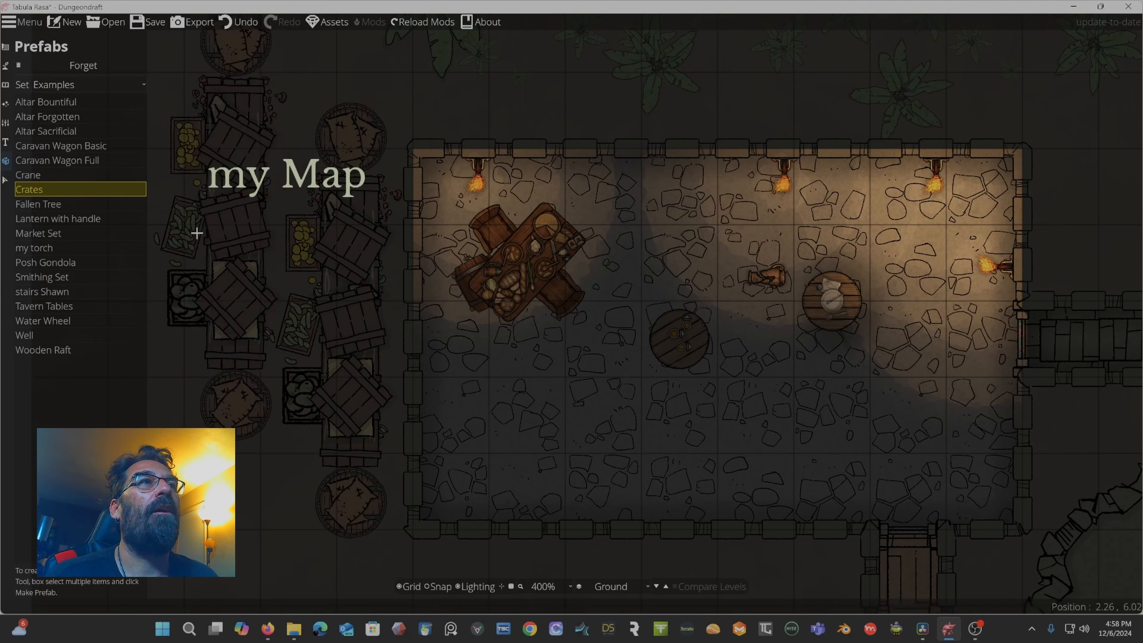
Select the Fallen Tree prefab and place it to the lower left of the room.
left_click(55, 203)
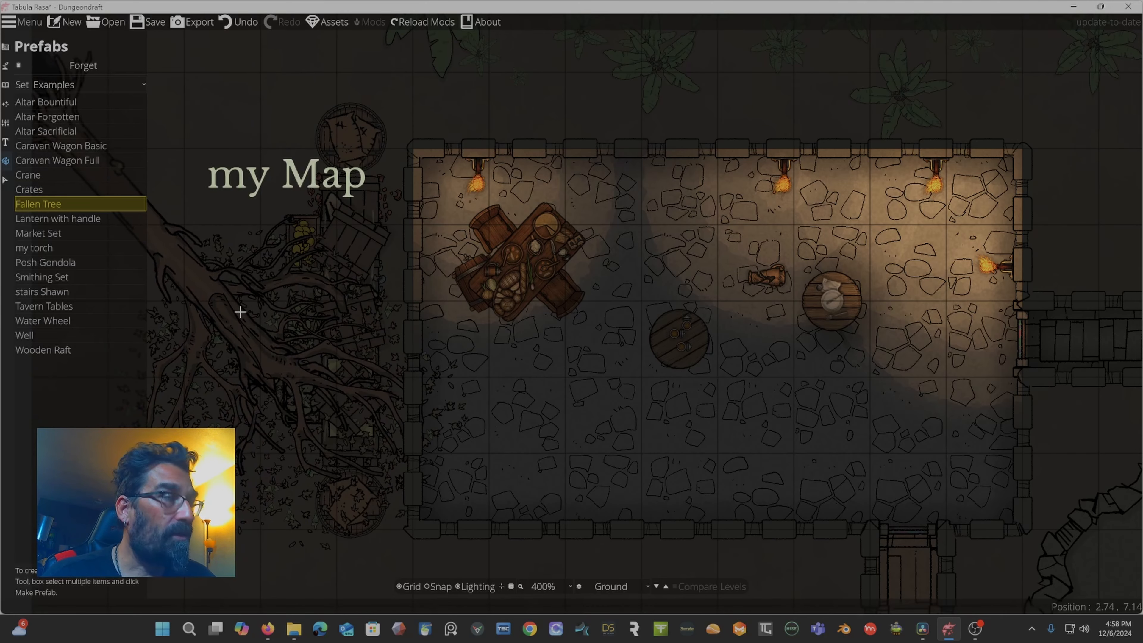
scroll(233, 312, "down", 5)
scroll(234, 311, "up", 1)
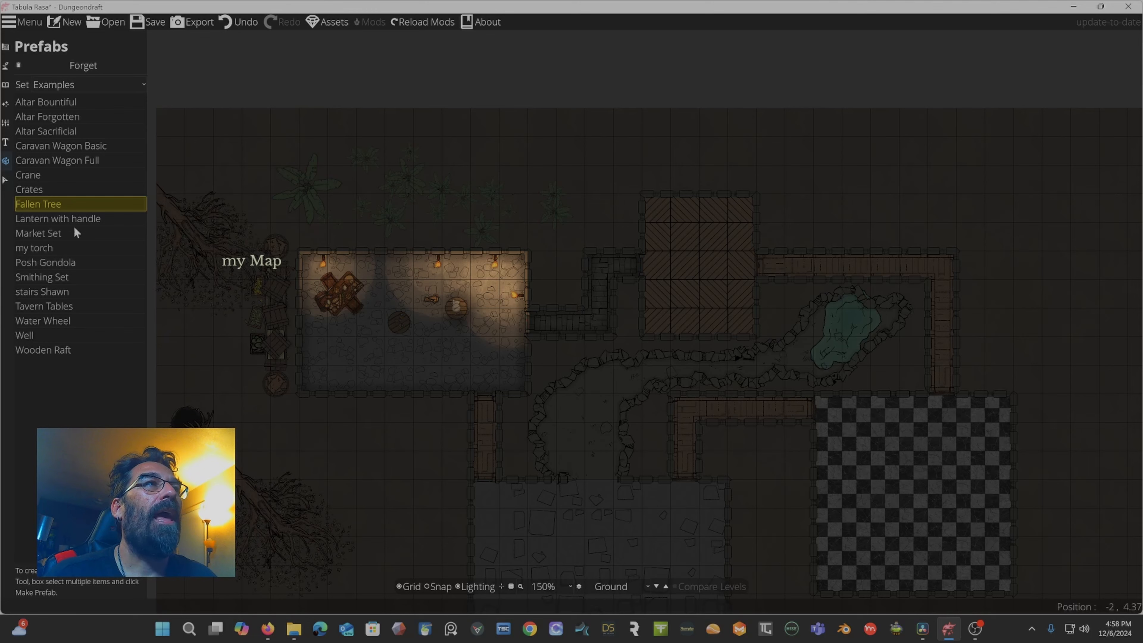
Preview the Market Set prefab without placing it, then switch tools and open the Scatter Tool.
left_click(43, 234)
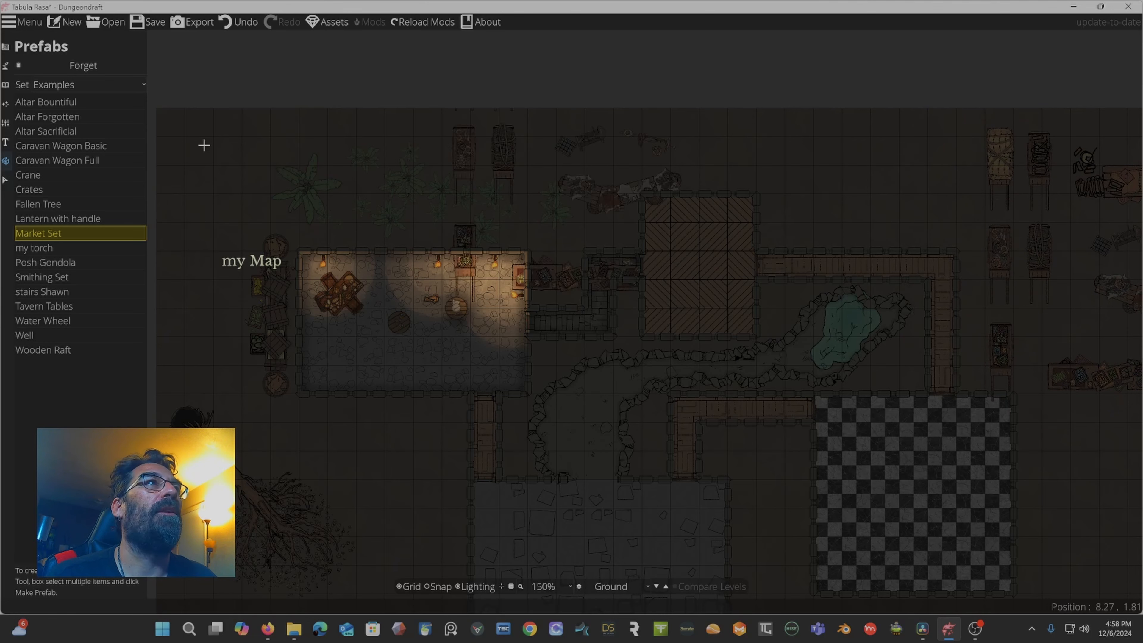
left_click(6, 180)
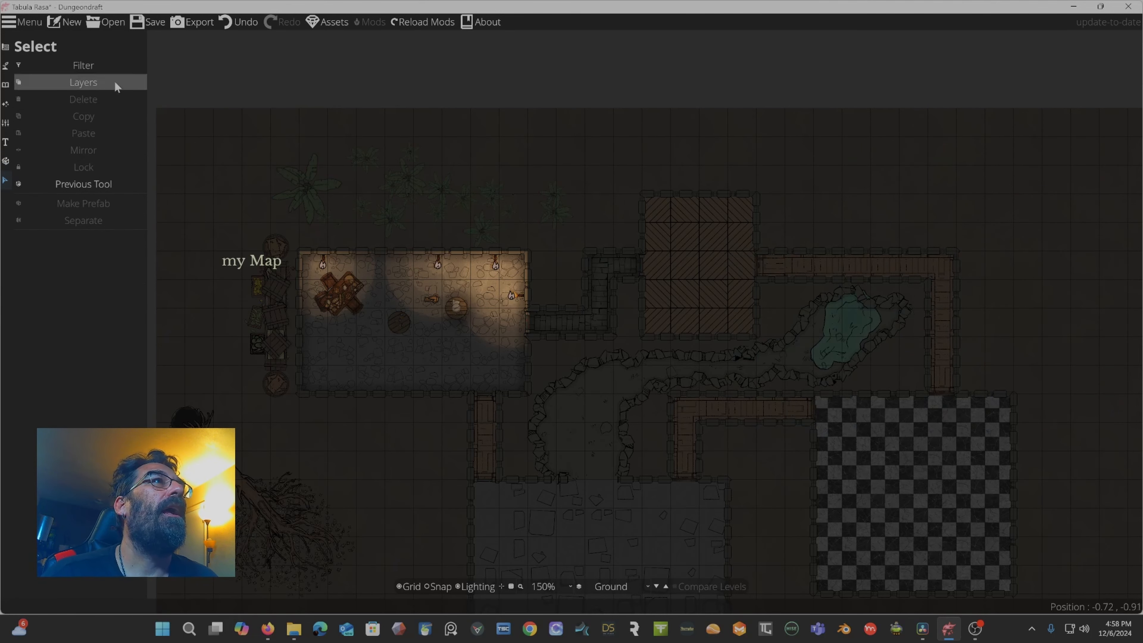
left_click_drag(373, 211, 403, 110)
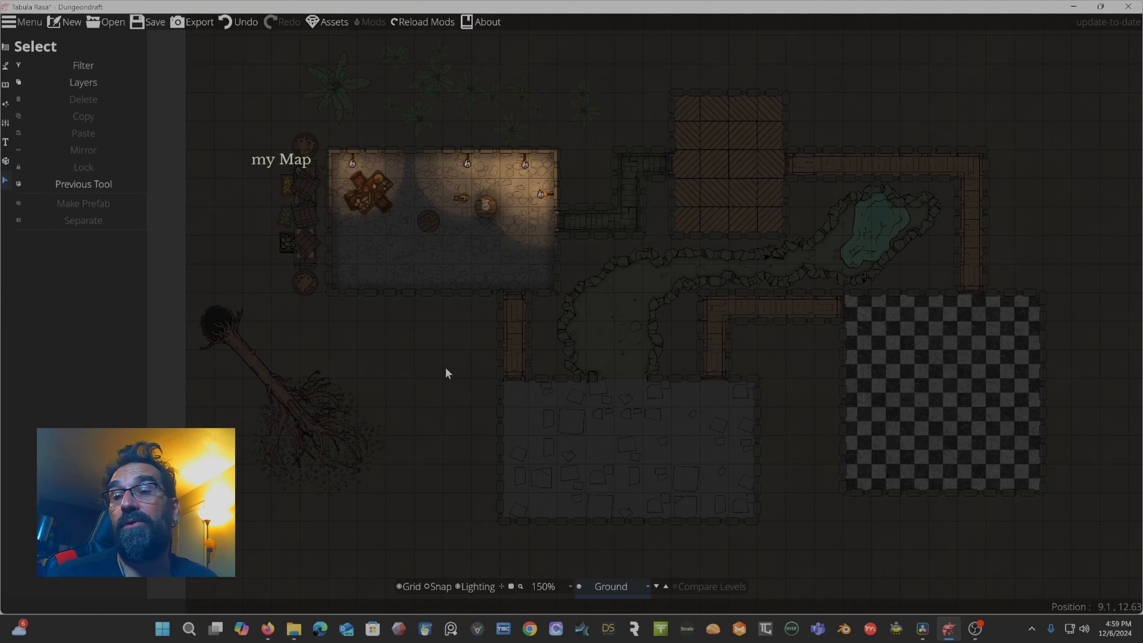
left_click(6, 86)
left_click(40, 82)
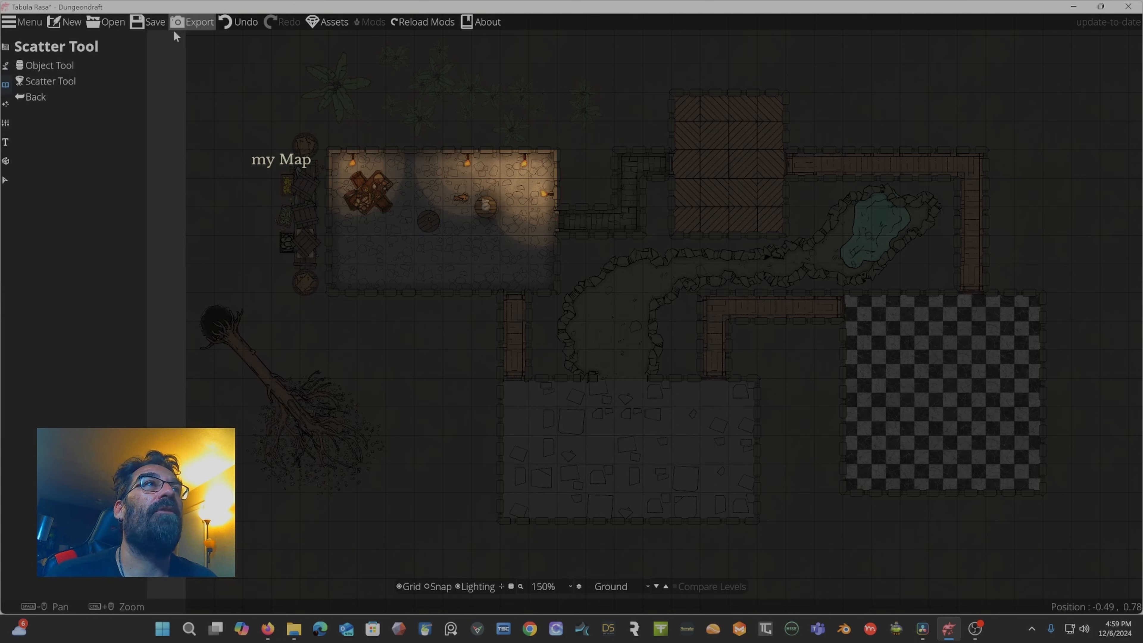
Open the export options, review the camera filter choices keeping None, and close the dialog without exporting.
left_click(194, 26)
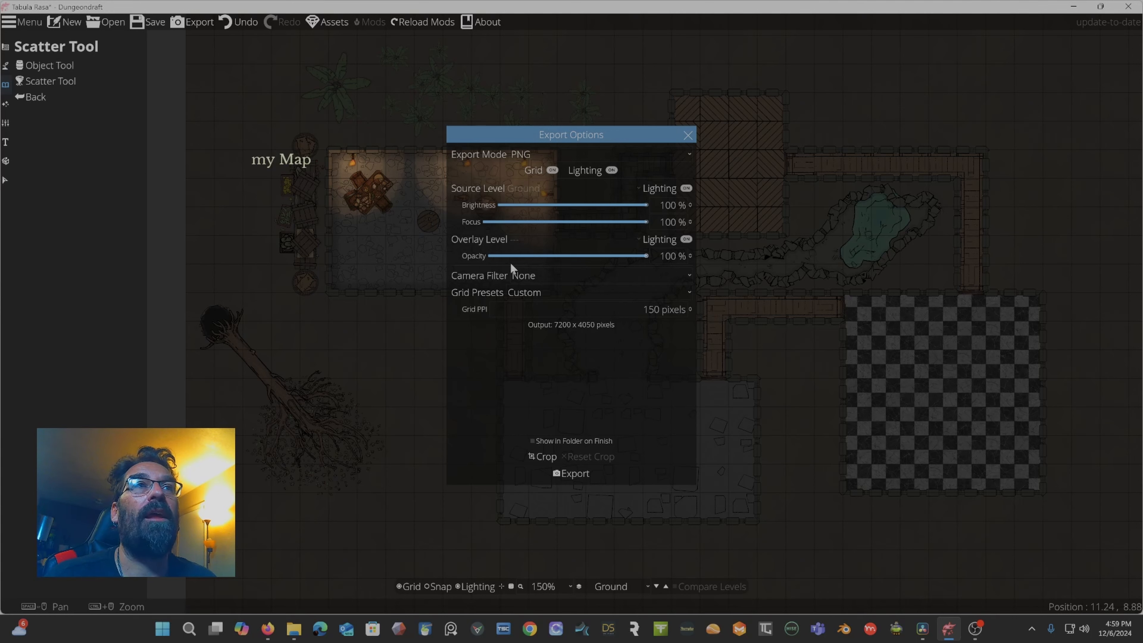
left_click(565, 281)
left_click(497, 272)
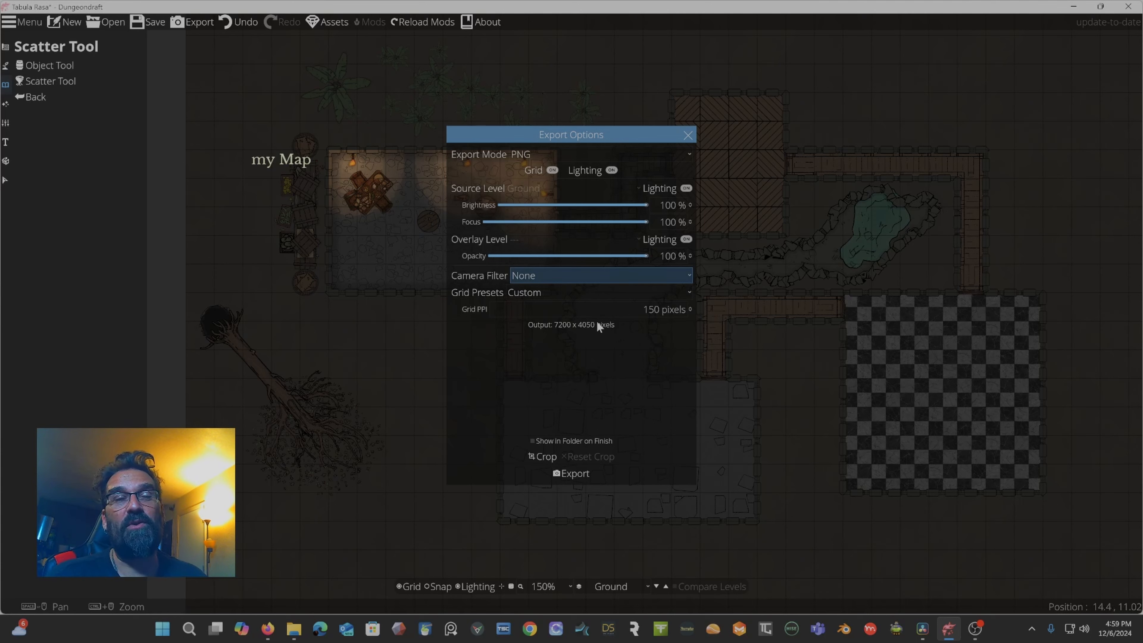
left_click(688, 135)
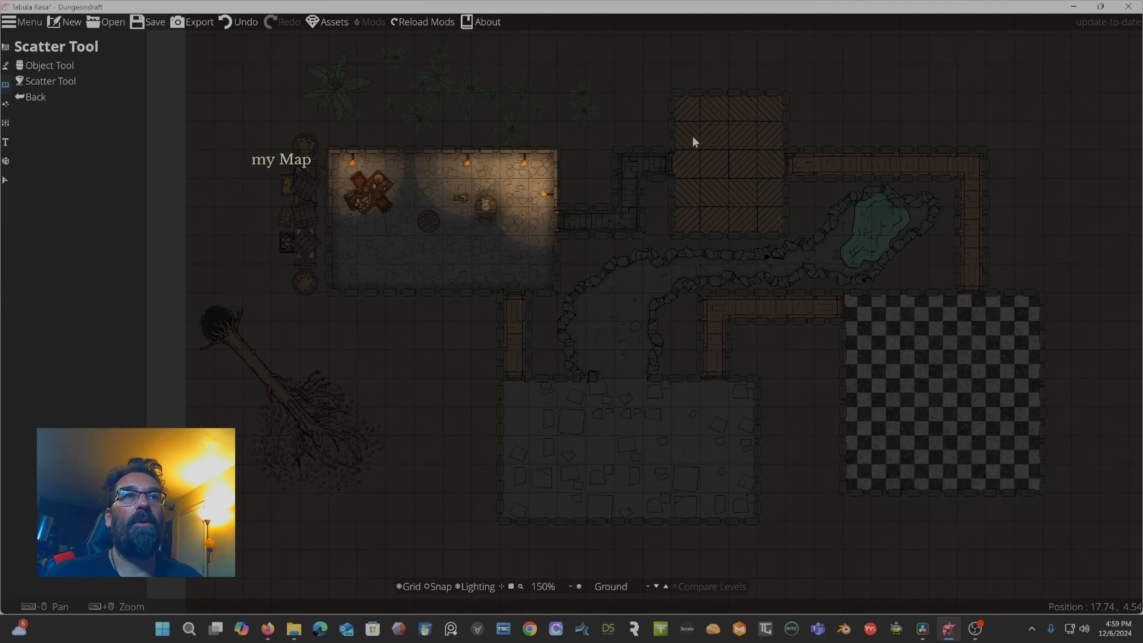